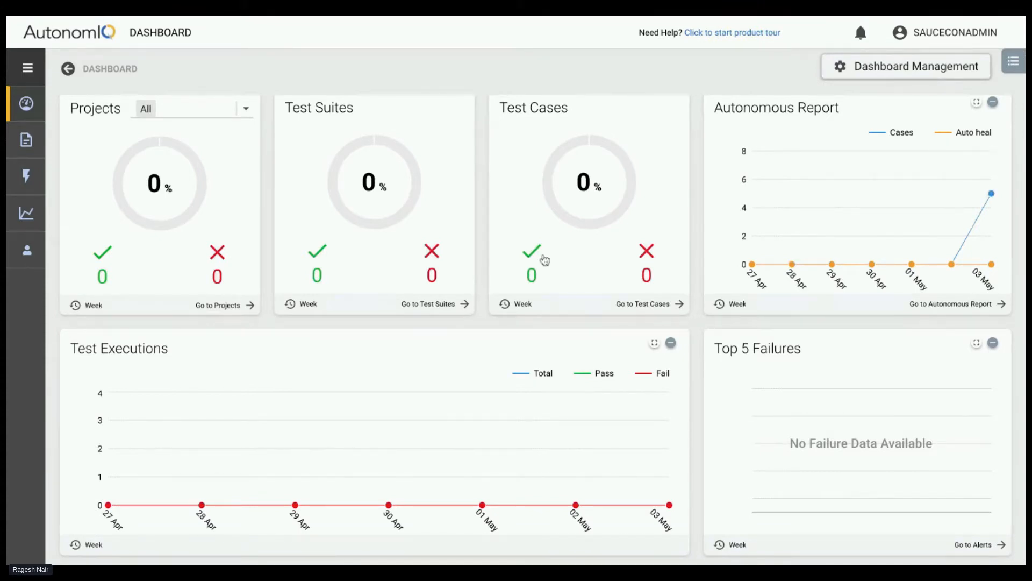
Look over the dashboard widgets, from project, suite and test case summaries to test executions, failures and active users, projects and test cases
scroll(544, 258, down, 5)
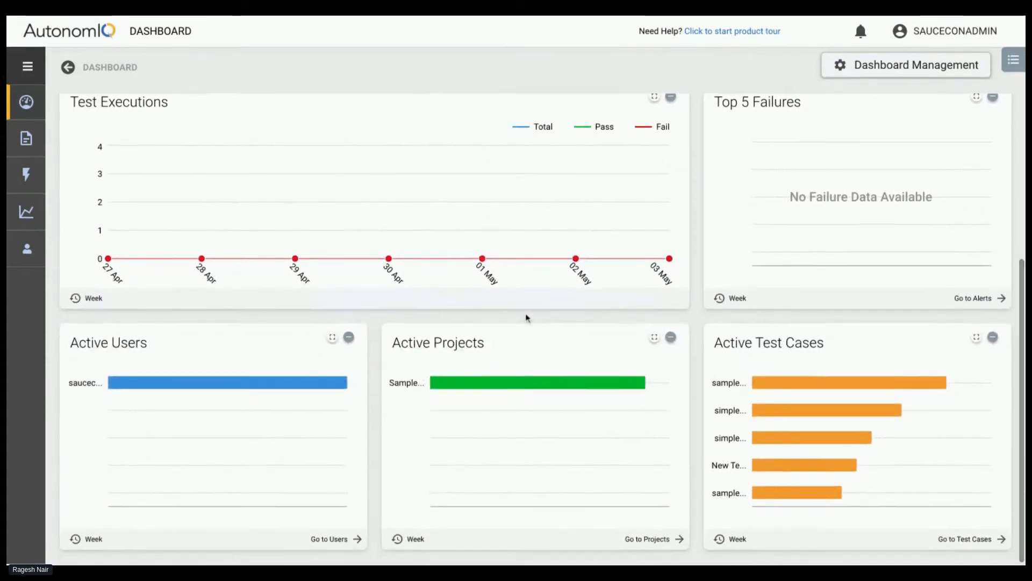
scroll(320, 251, up, 3)
scroll(319, 251, up, 2)
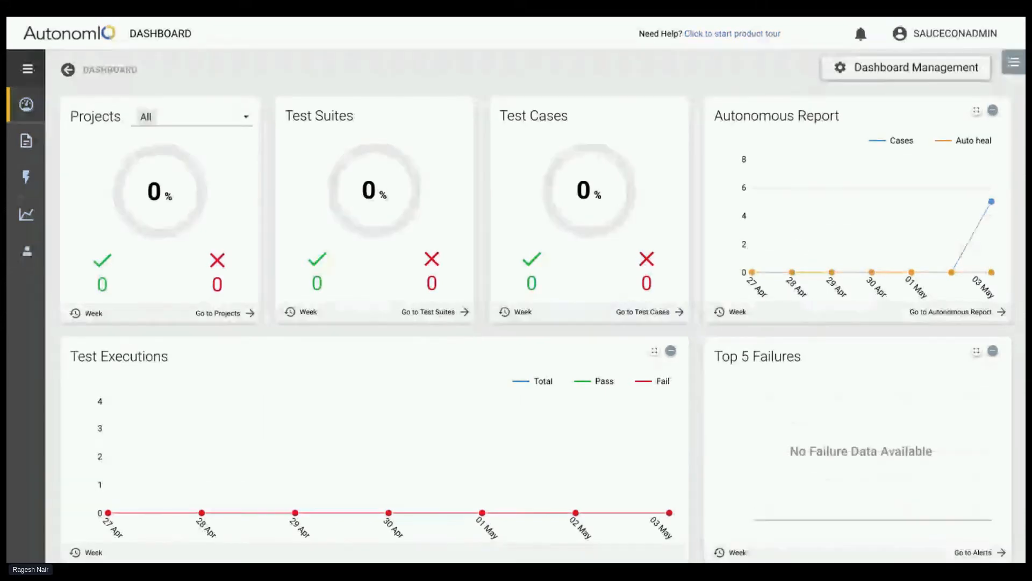
scroll(380, 281, down, 2)
scroll(381, 282, up, 1)
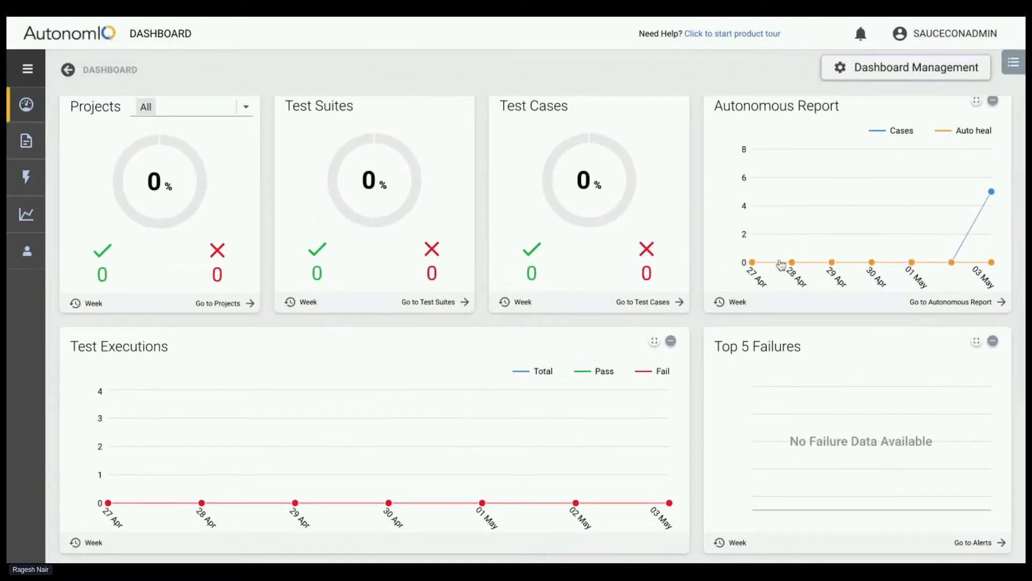
scroll(495, 343, down, 3)
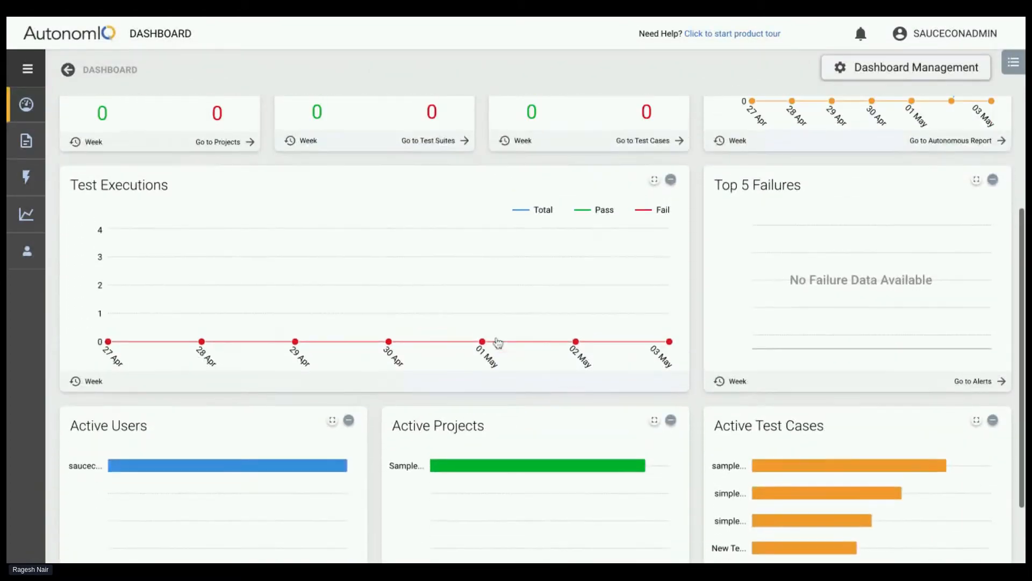
scroll(497, 342, up, 3)
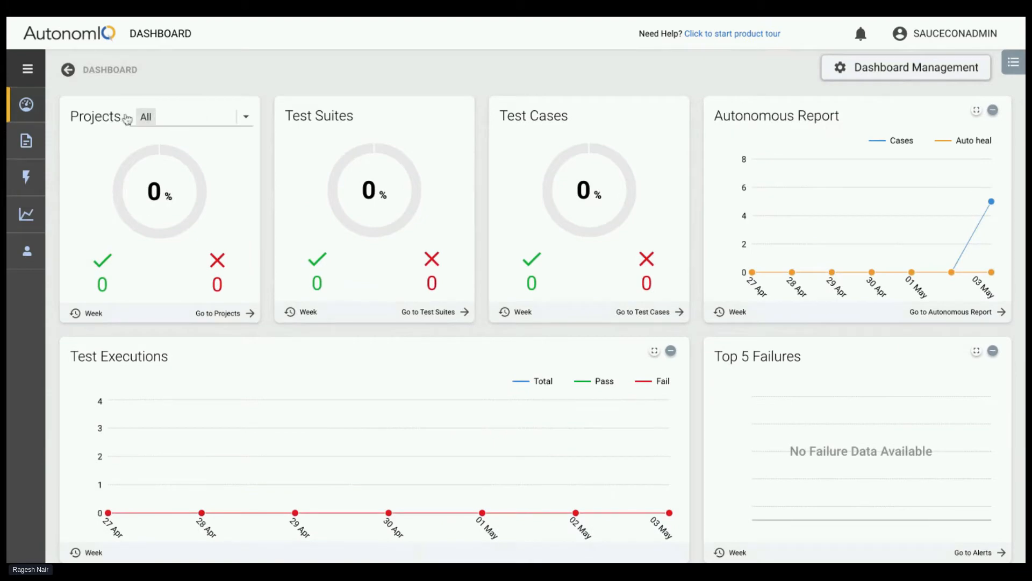
Expand the main navigation to examine the Plan, Executions and Analyze sections
click(28, 71)
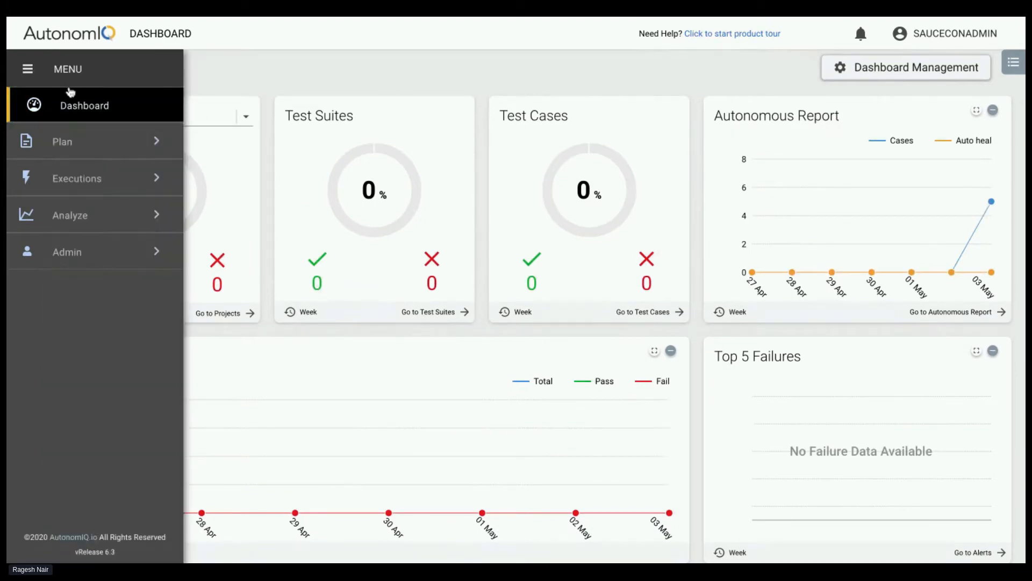
mouse_move(34, 73)
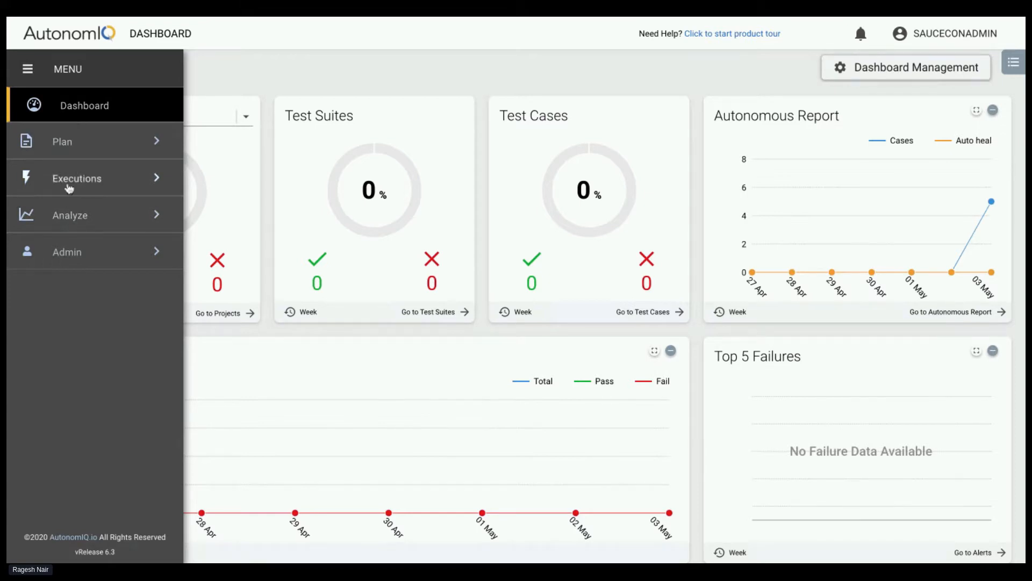
click(72, 146)
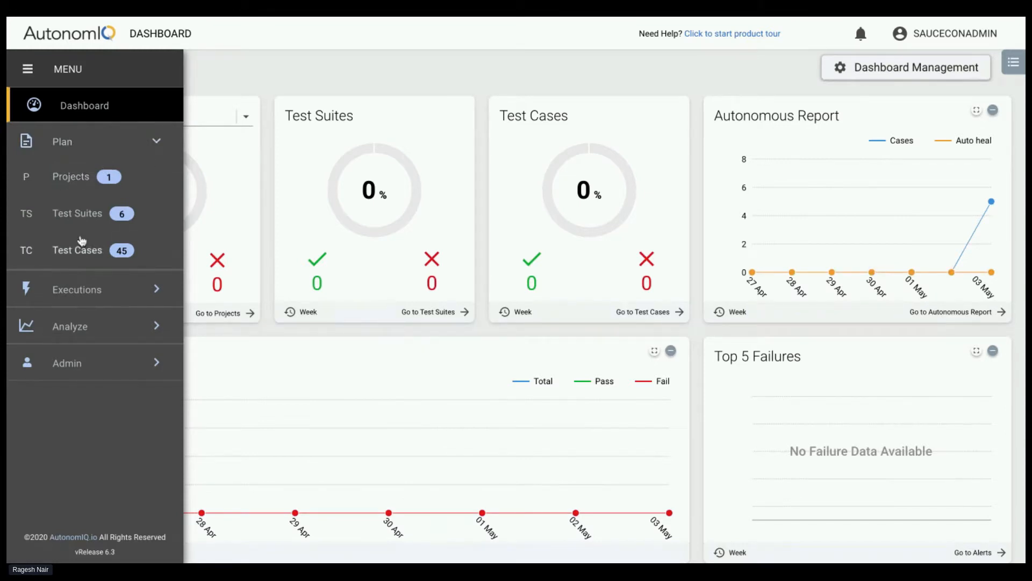
click(77, 289)
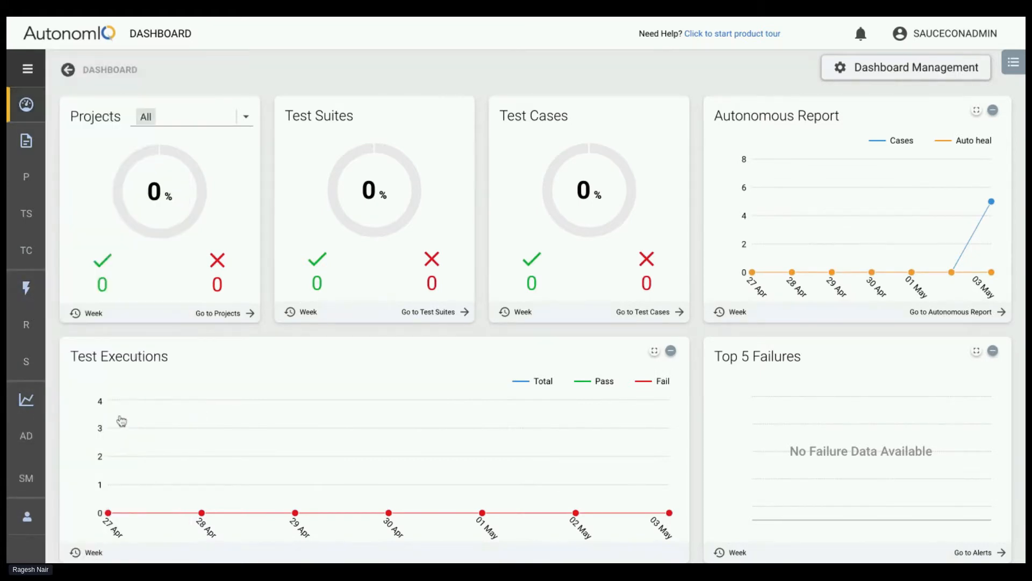
Go to the Projects page and open the Sample_Testcases_for_reference project
click(31, 72)
click(98, 121)
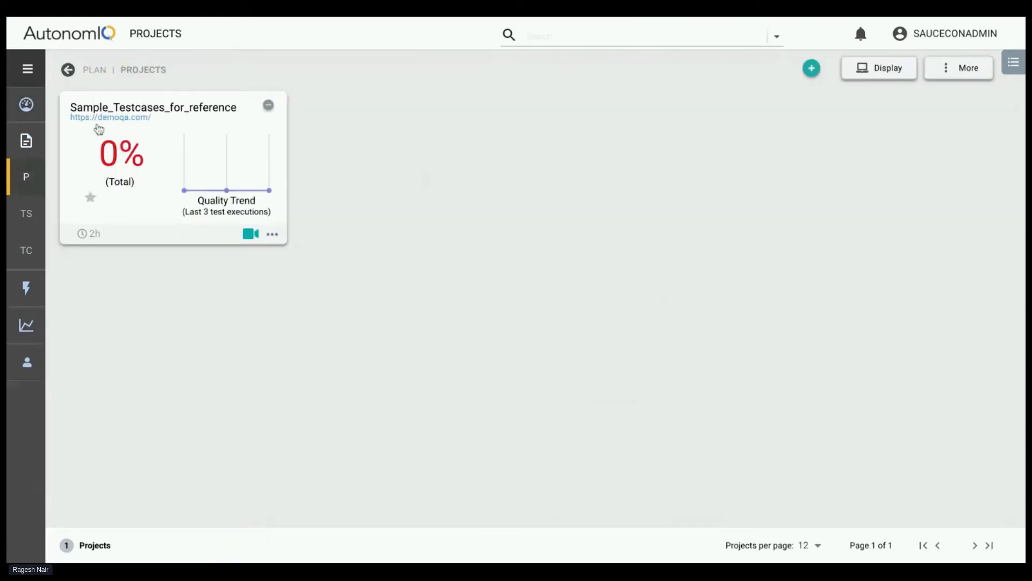
click(173, 153)
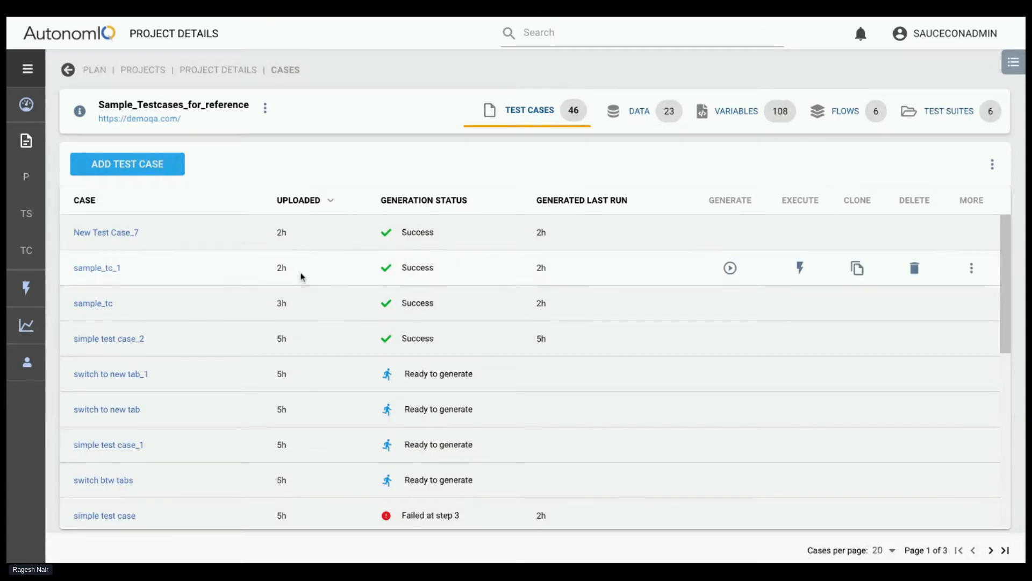
Browse the project's test cases, view New Test Case_7 in the step editor, and return to the Sample_Testcases_for_reference project
scroll(300, 274, down, 3)
scroll(300, 275, up, 2)
scroll(107, 258, up, 3)
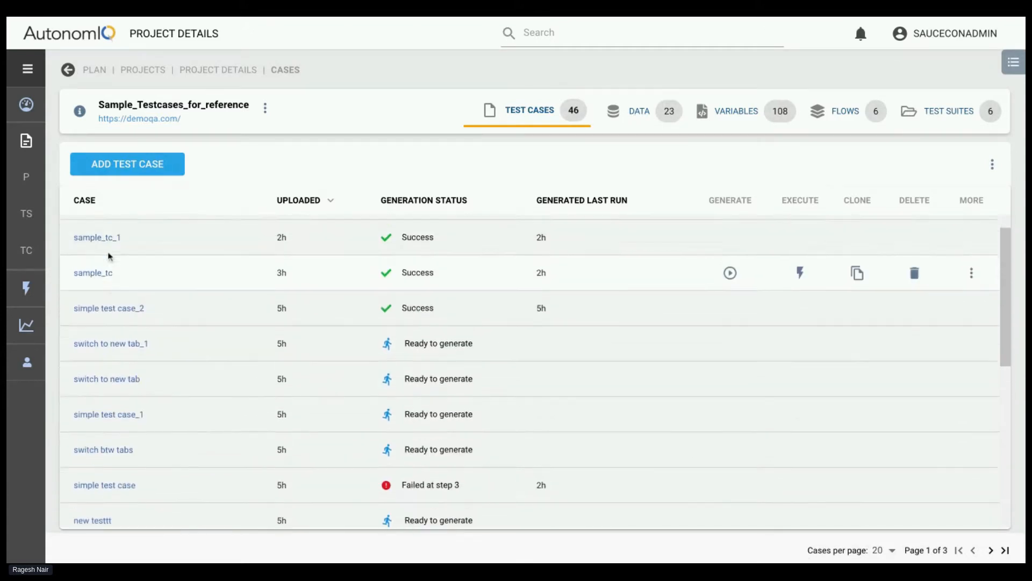
click(102, 235)
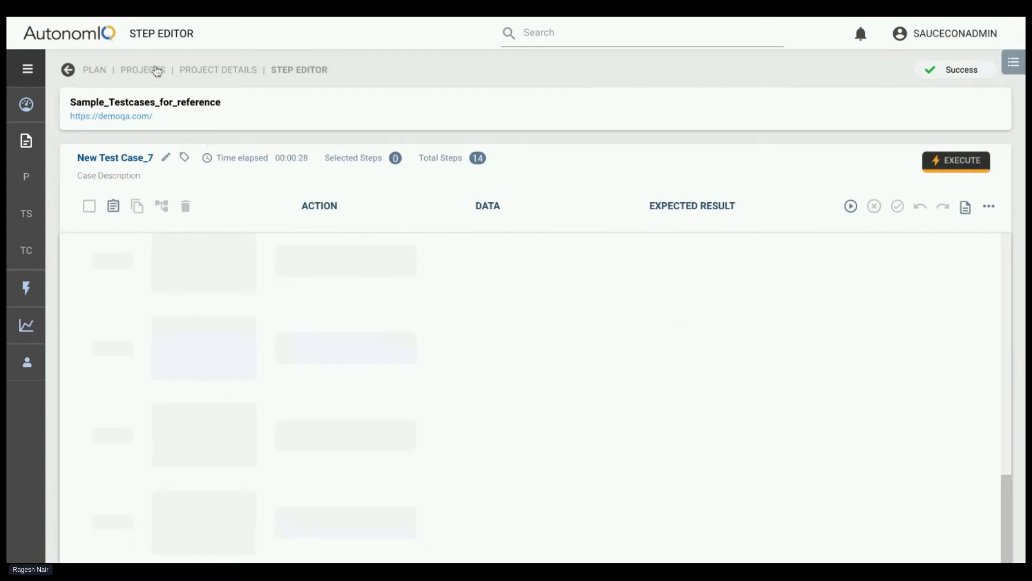
click(157, 70)
click(175, 175)
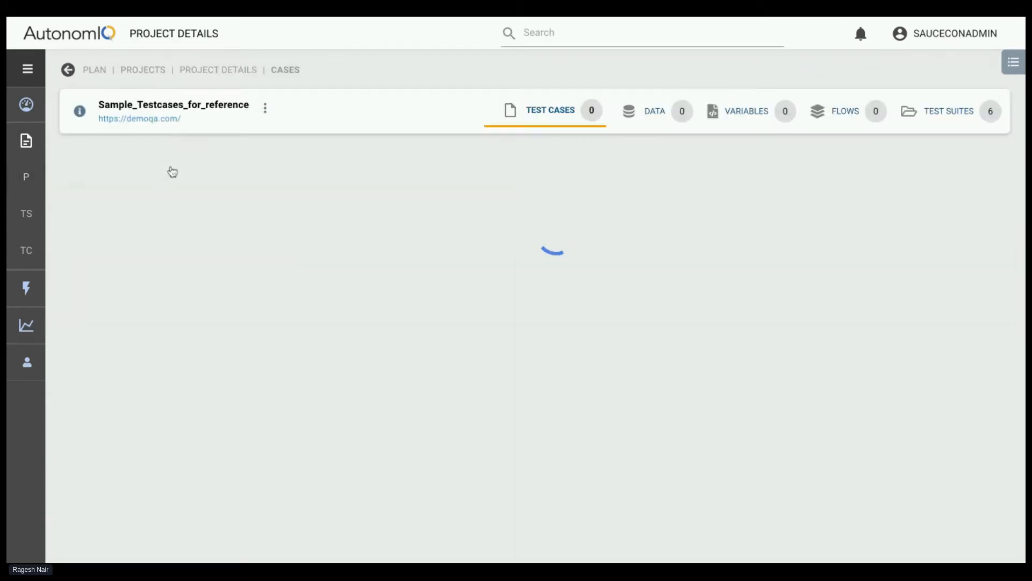
Examine the data files and artifacts listed in the project's Data section
click(635, 110)
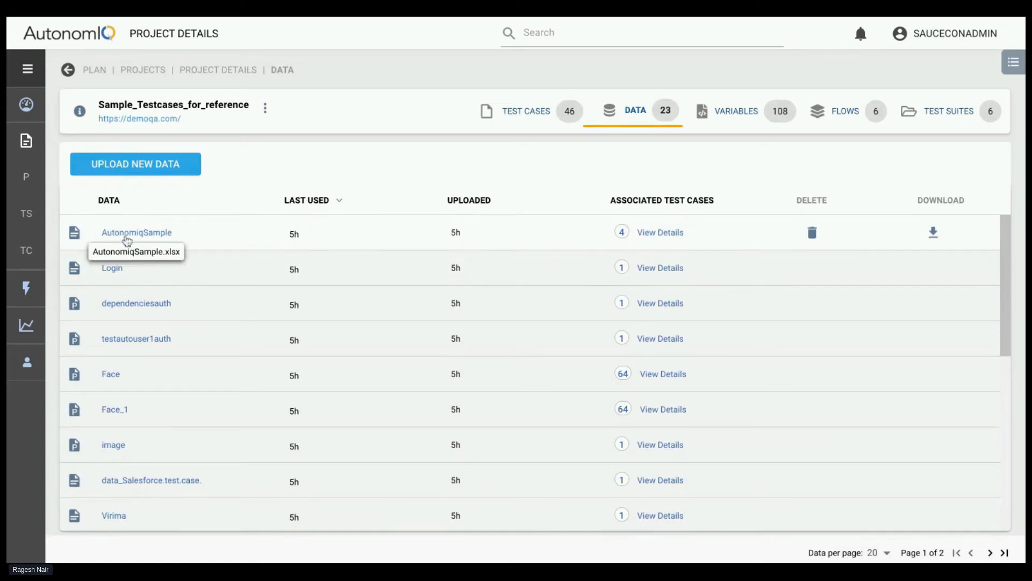
scroll(121, 320, down, 1)
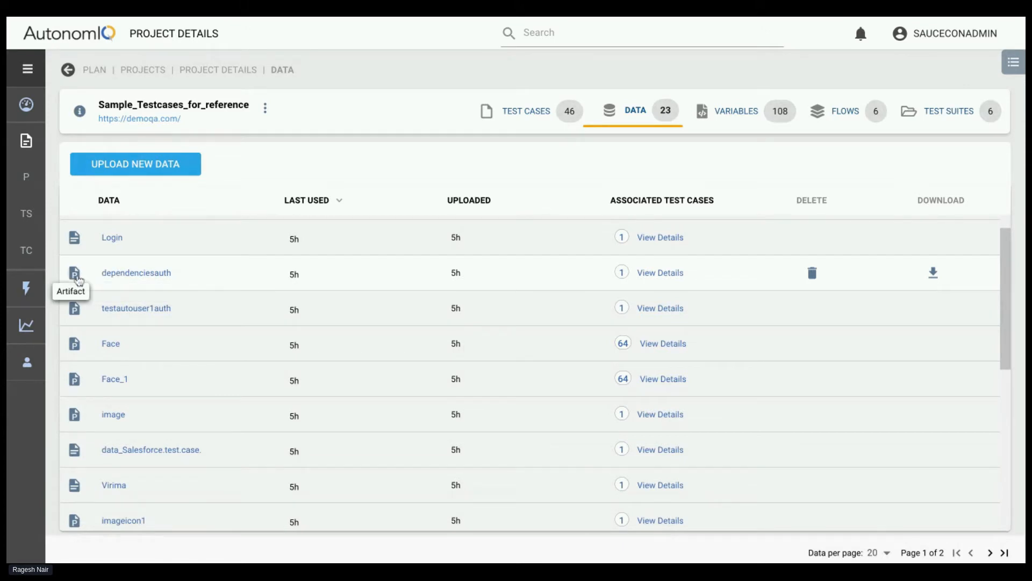
scroll(140, 354, down, 1)
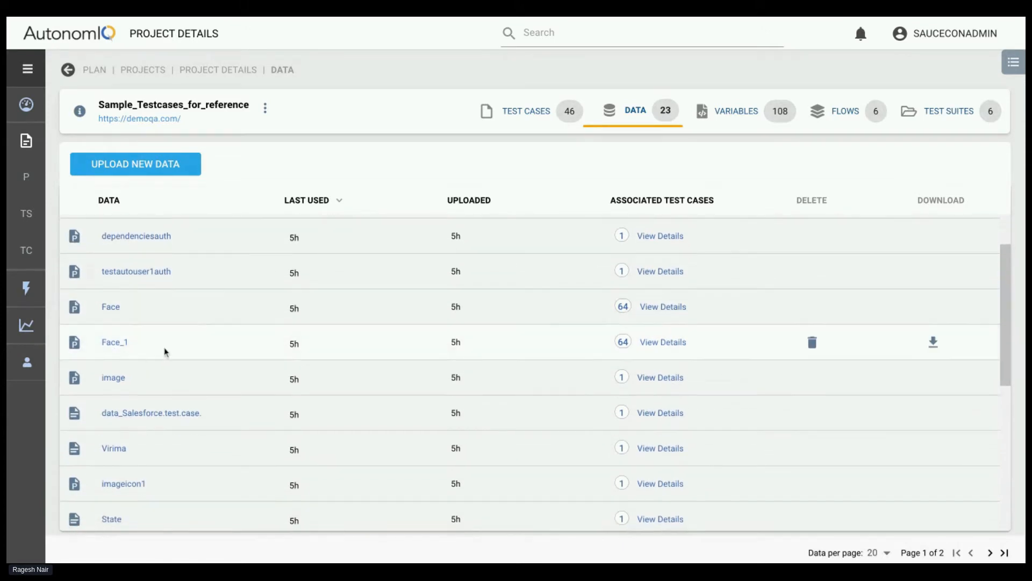
View the Test Data and Artifacts options for uploading new data, and close the dialog without uploading
click(138, 166)
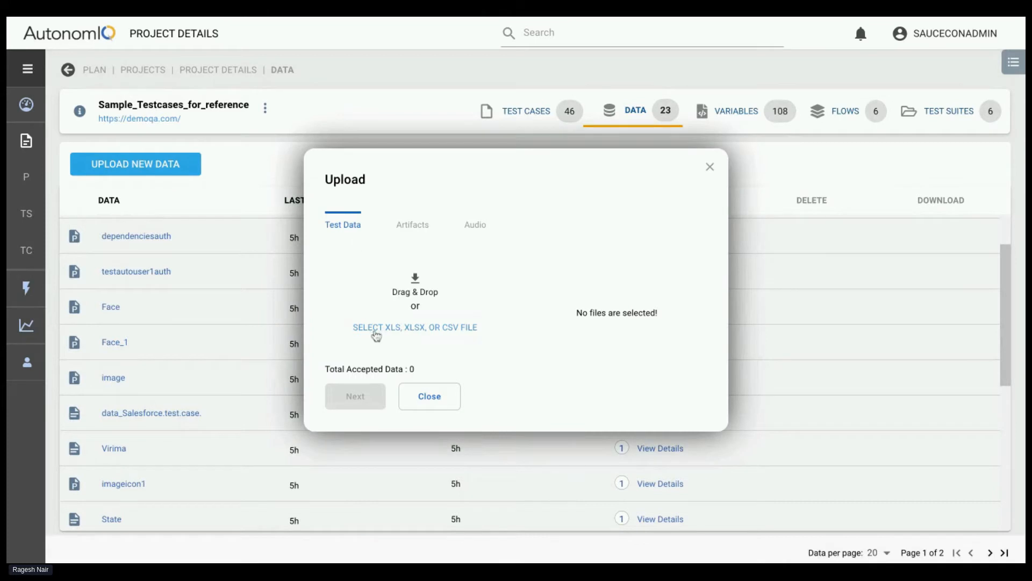
click(403, 229)
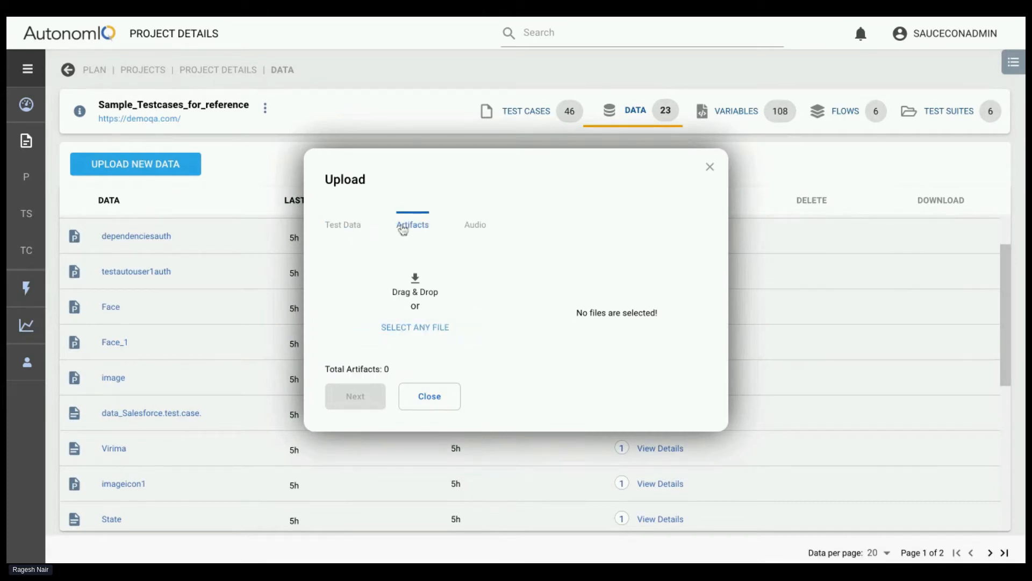
click(708, 167)
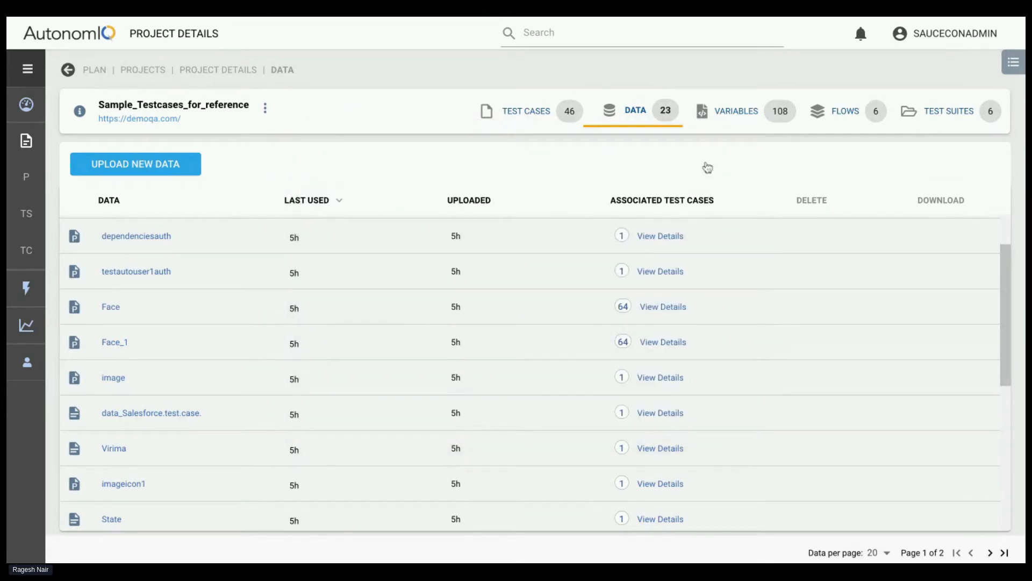
Examine the names and values in the project's Variables list
click(782, 117)
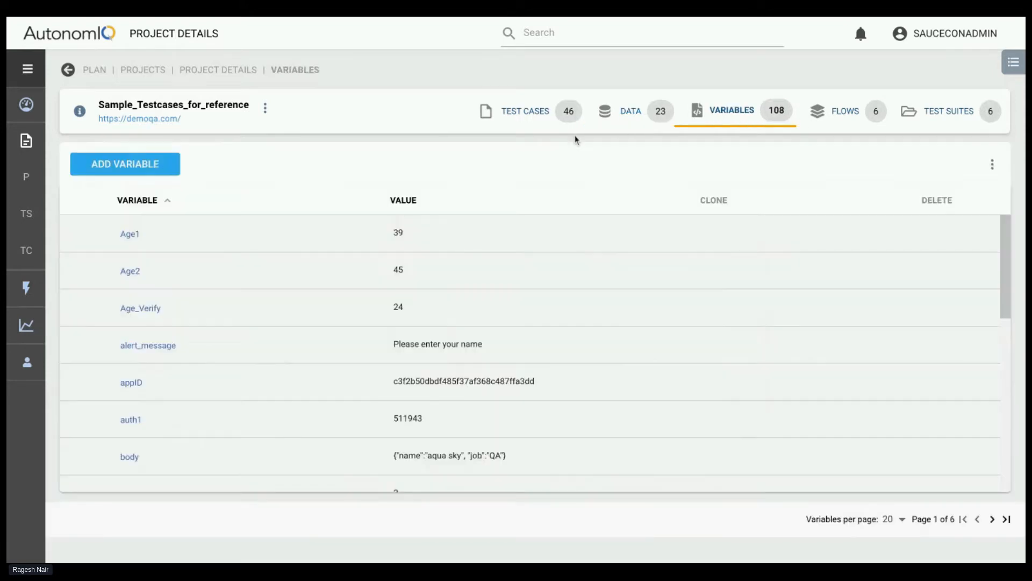
scroll(265, 316, down, 1)
scroll(265, 317, up, 1)
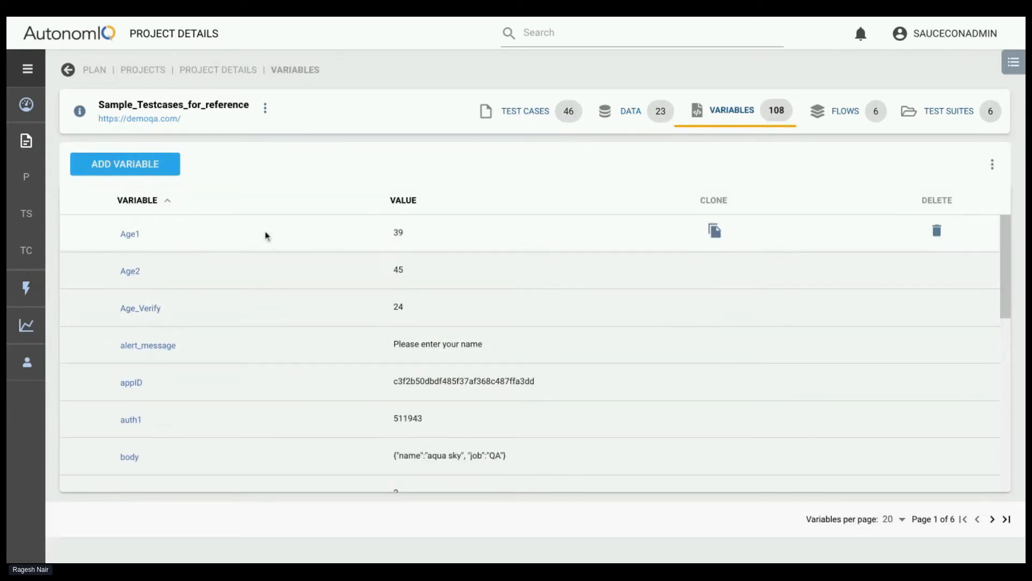
scroll(138, 380, down, 5)
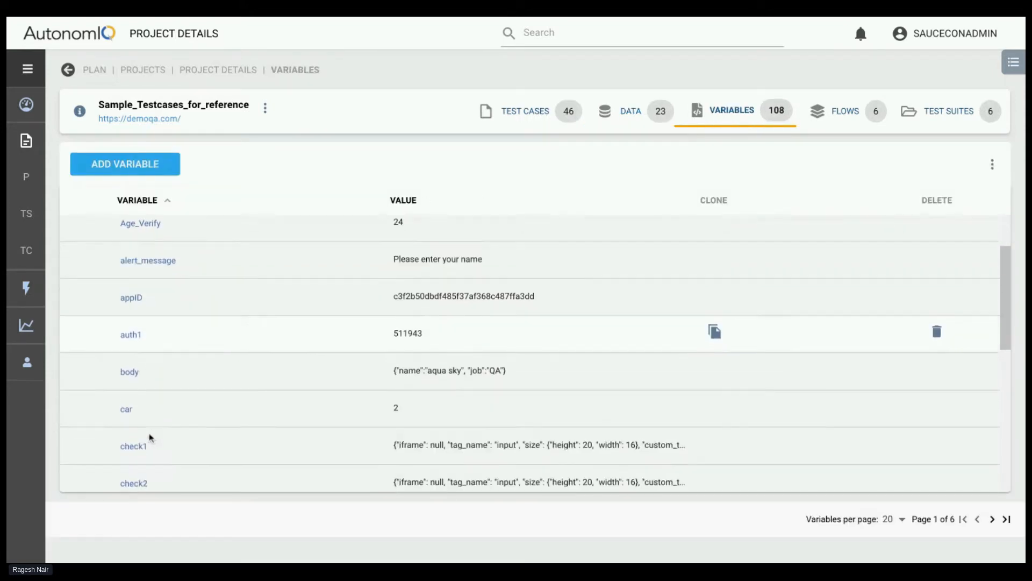
scroll(211, 330, up, 4)
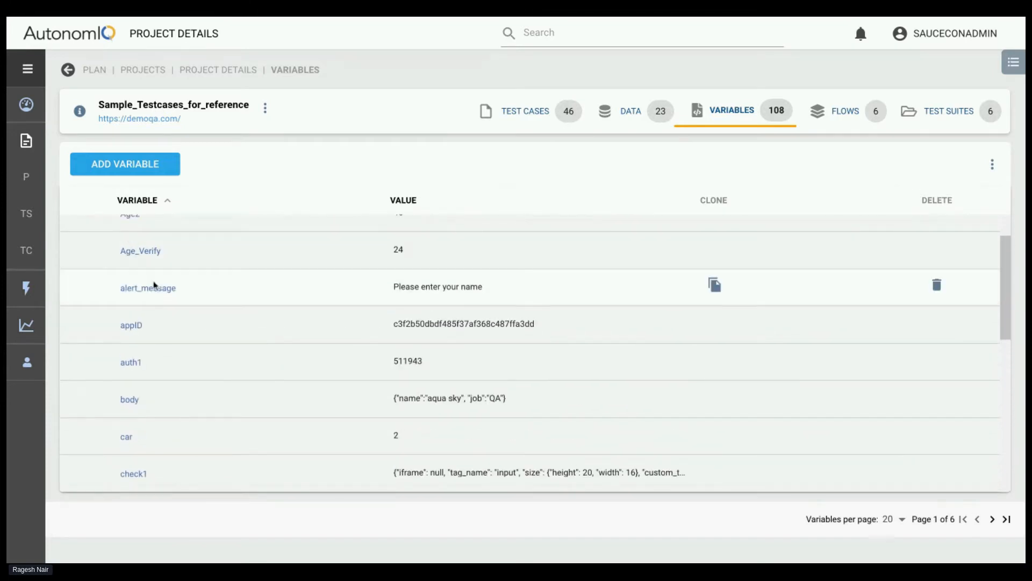
scroll(247, 334, down, 2)
scroll(211, 369, down, 1)
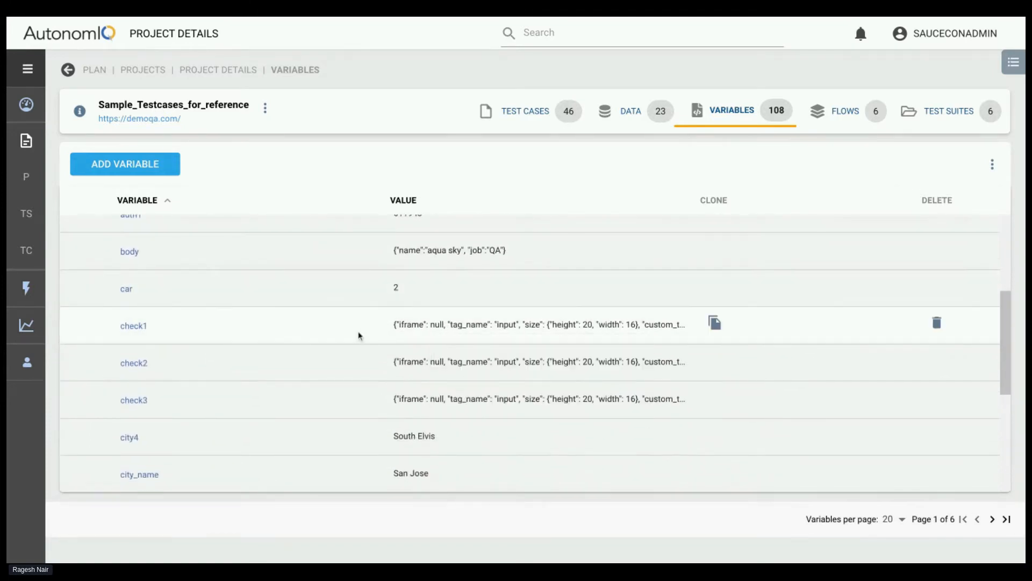
scroll(199, 336, down, 1)
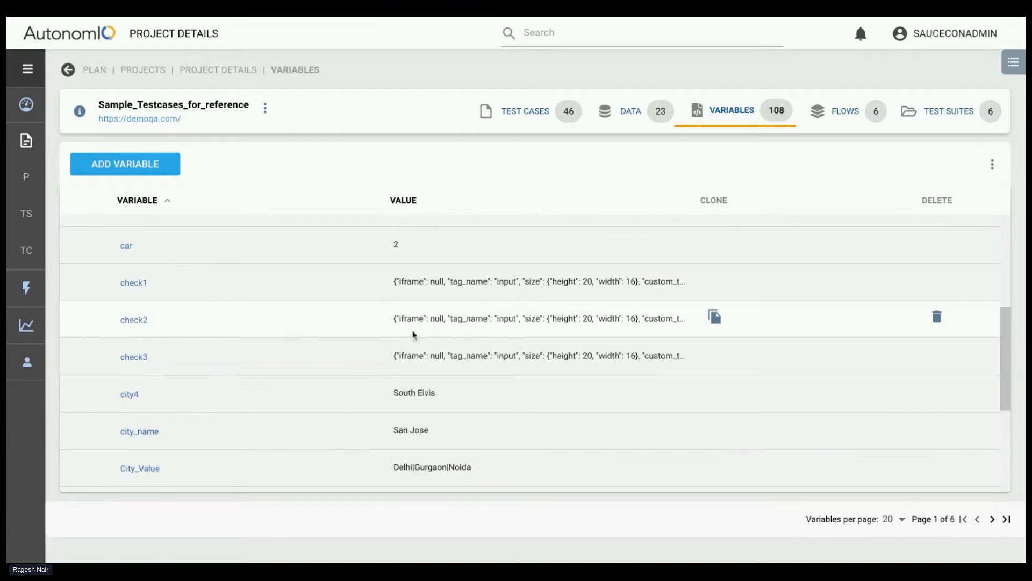
scroll(168, 343, down, 1)
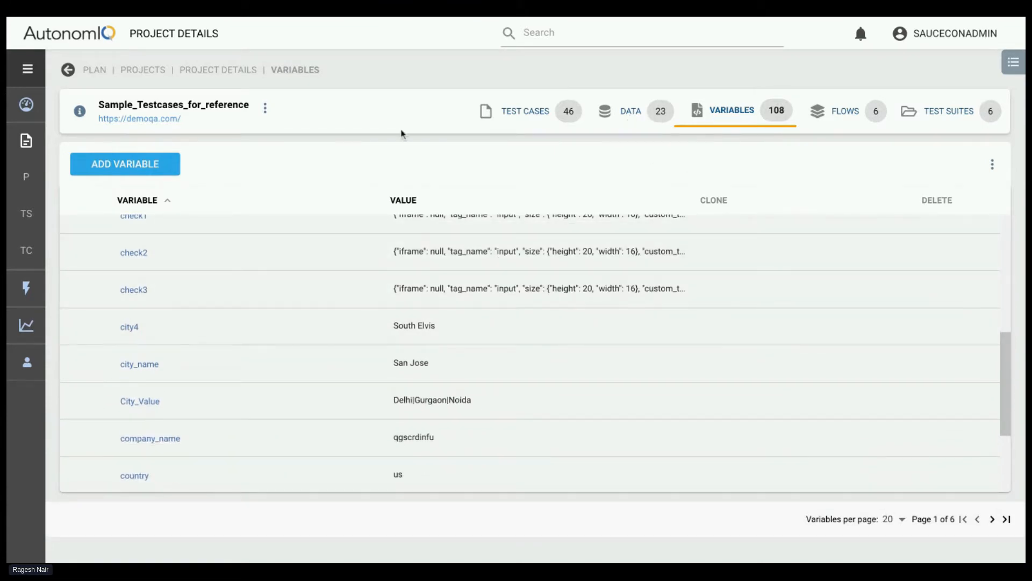
View the project's Flows and Test Suites lists, and return to its Test Cases list
click(852, 112)
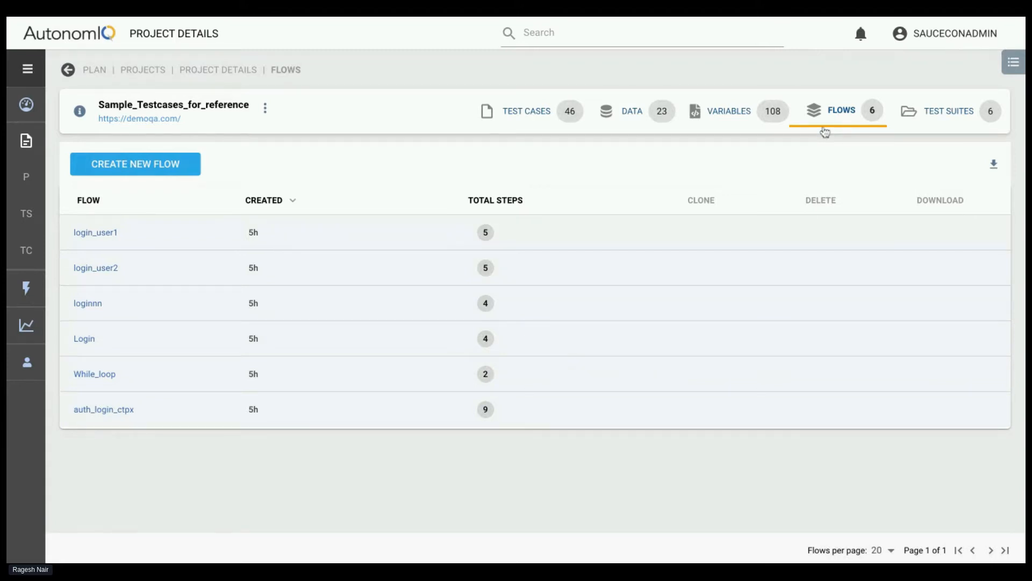
click(930, 114)
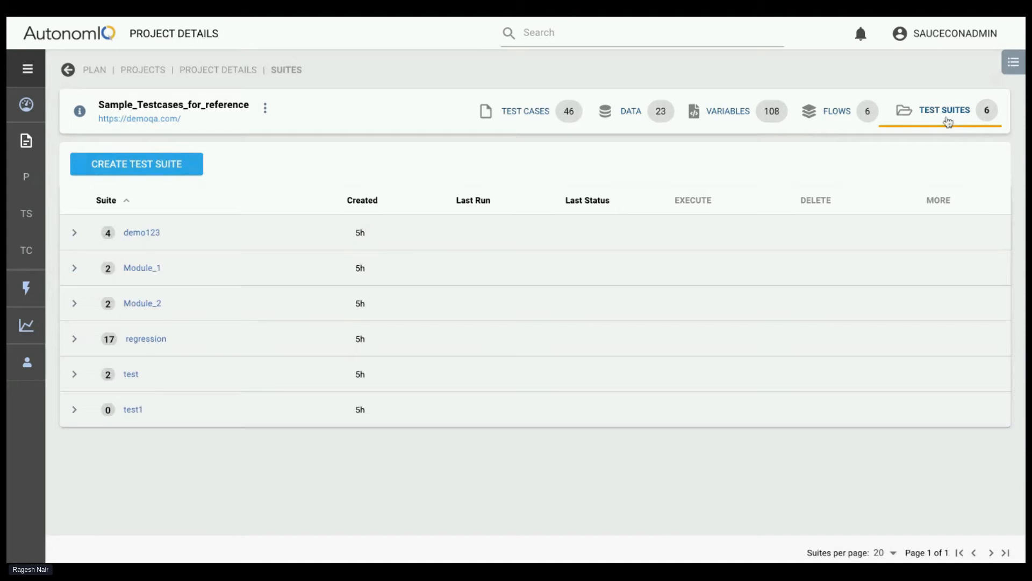
click(520, 121)
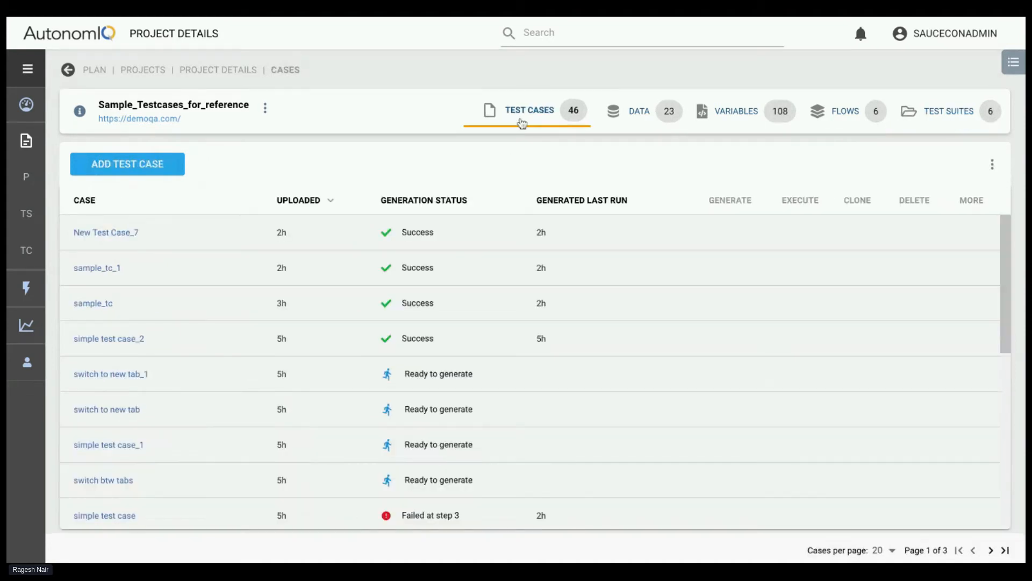
In the project's Test Suites list, expand and collapse the regression and test suites to examine their contents
click(937, 118)
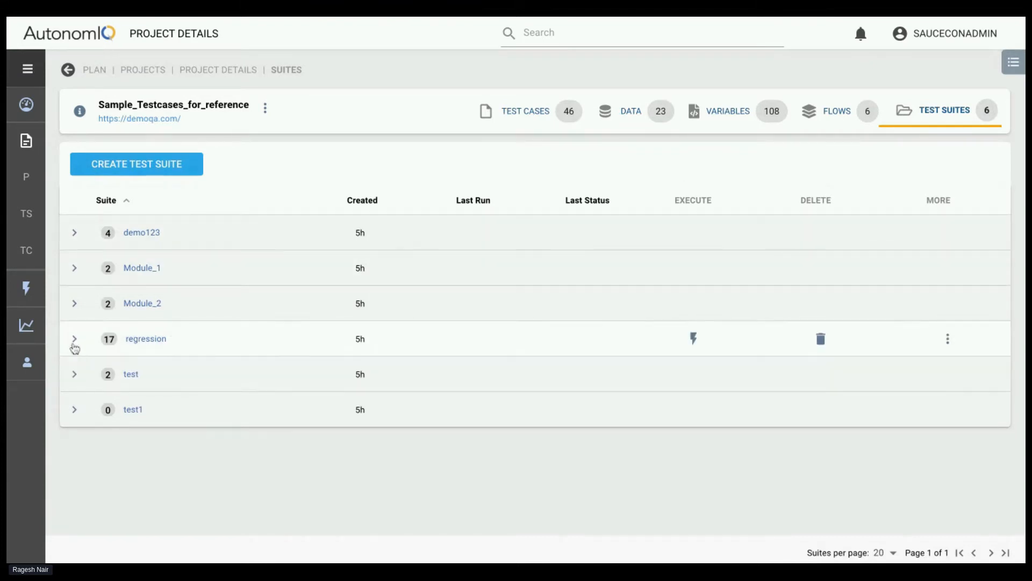
click(75, 340)
click(74, 339)
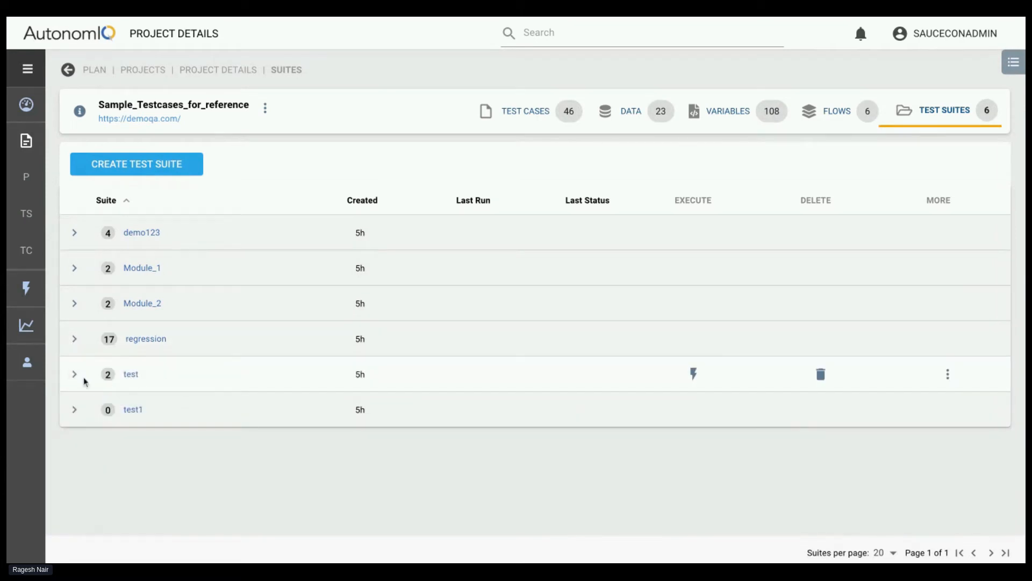
click(74, 374)
click(74, 374)
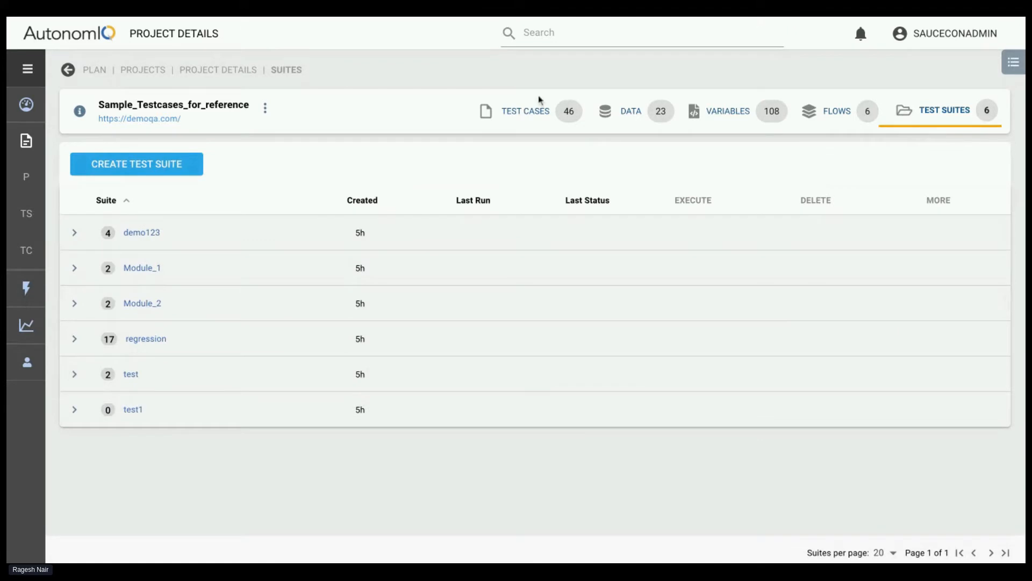
Return to the project's Test Cases list and display the available methods for adding a test case
click(521, 113)
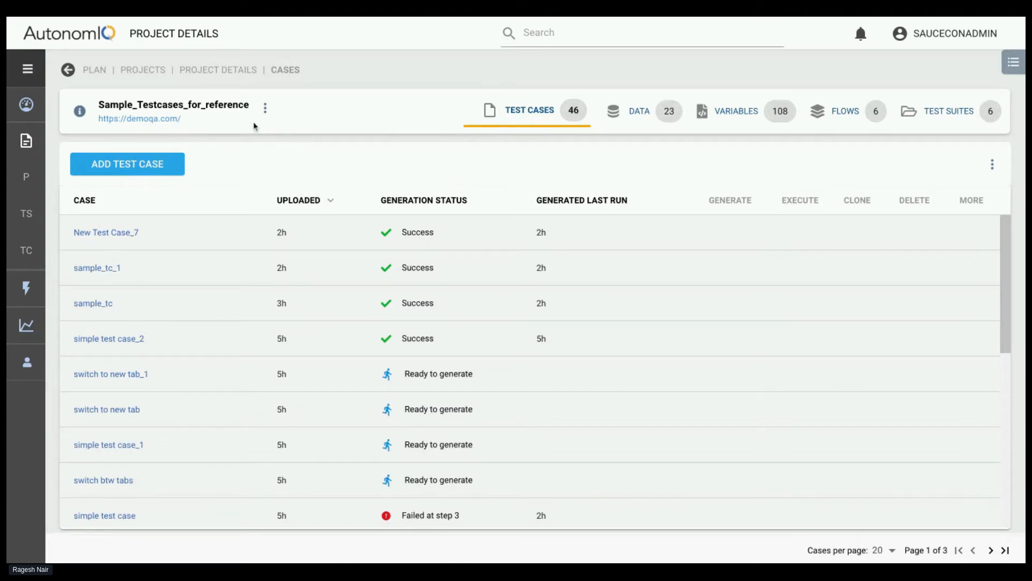
click(138, 165)
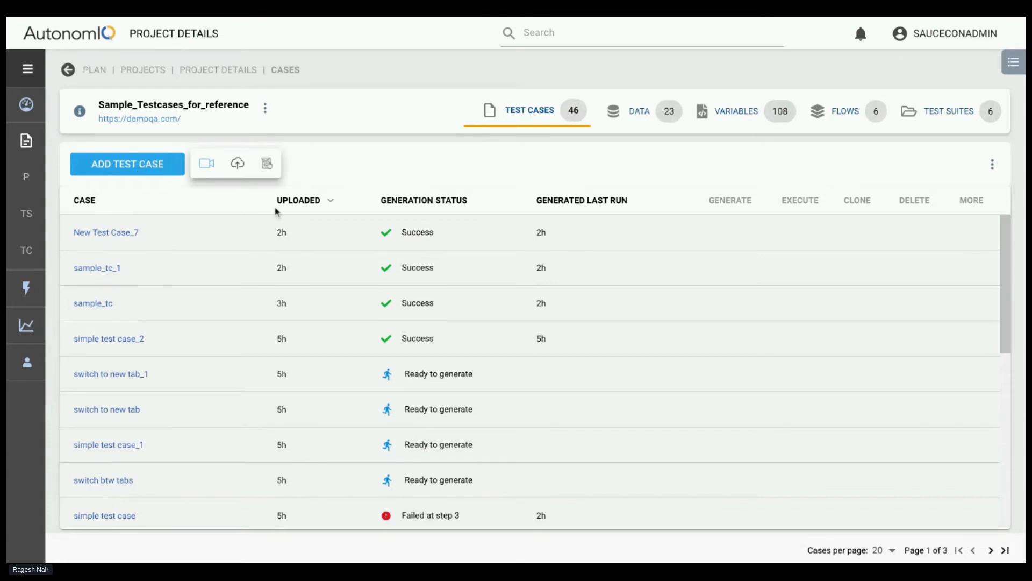
click(348, 162)
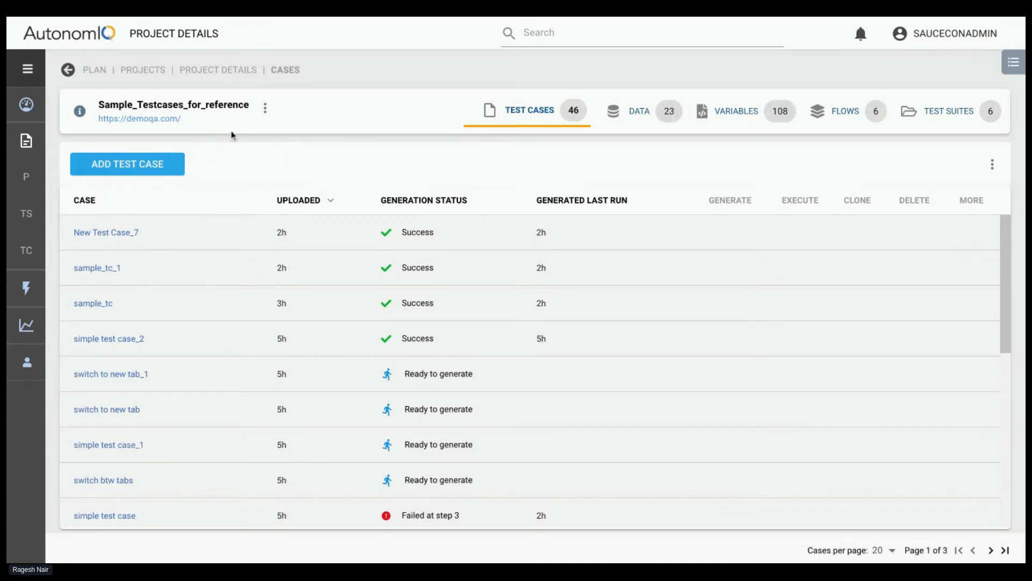
click(157, 173)
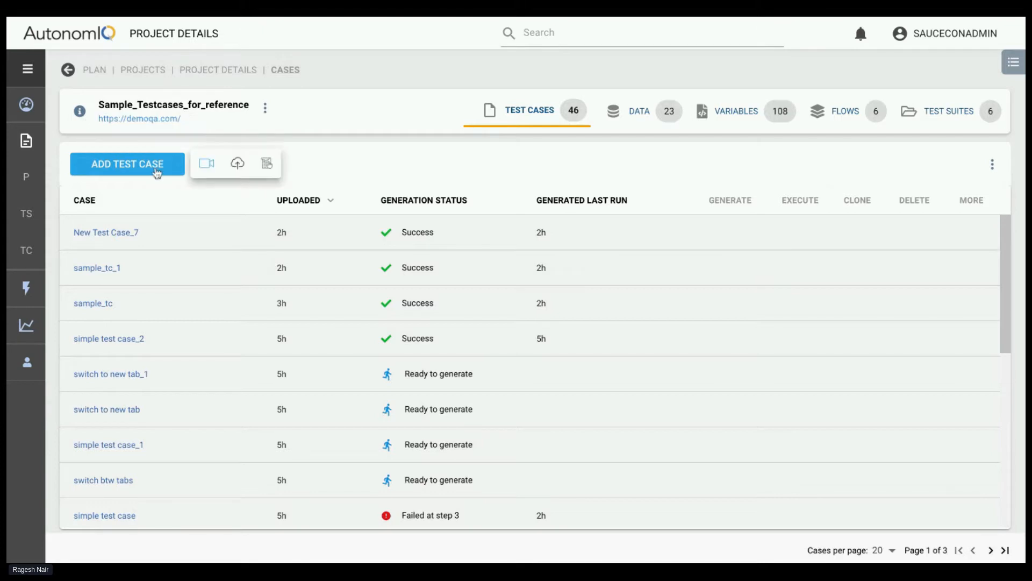
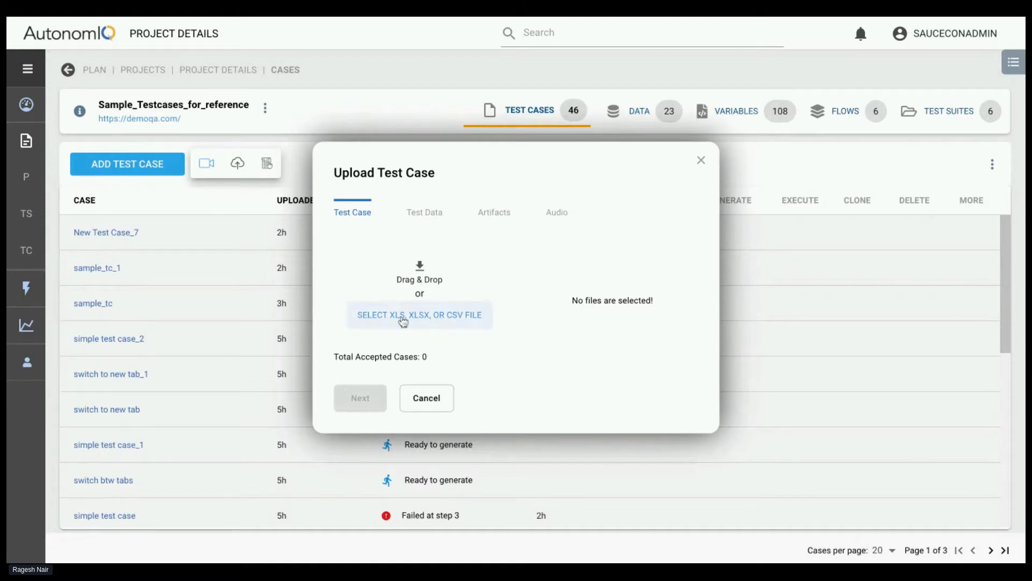
Upload sample_tc.xlsx as a new test case, without adding any test data, artifacts or audio
click(401, 319)
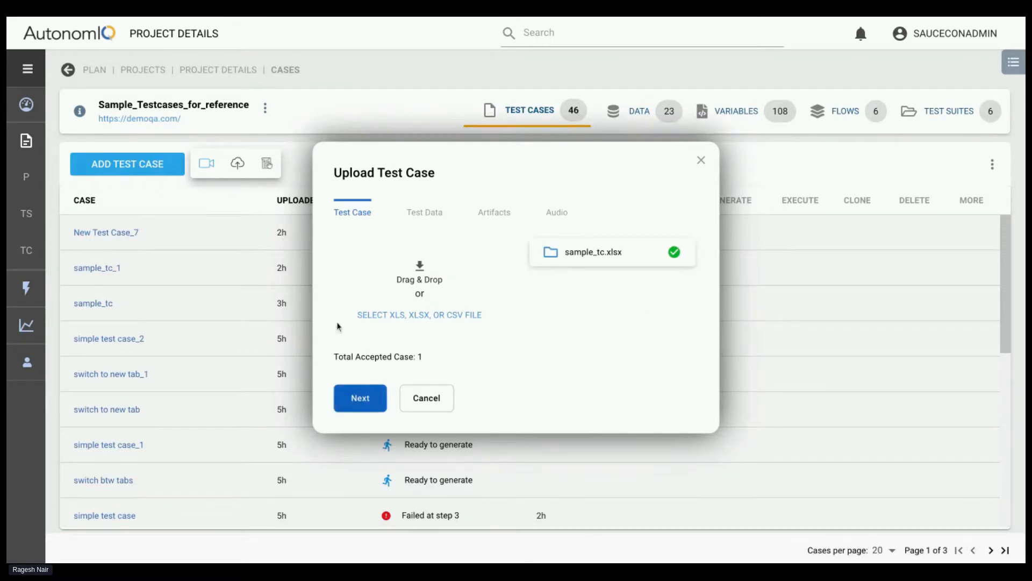
click(360, 400)
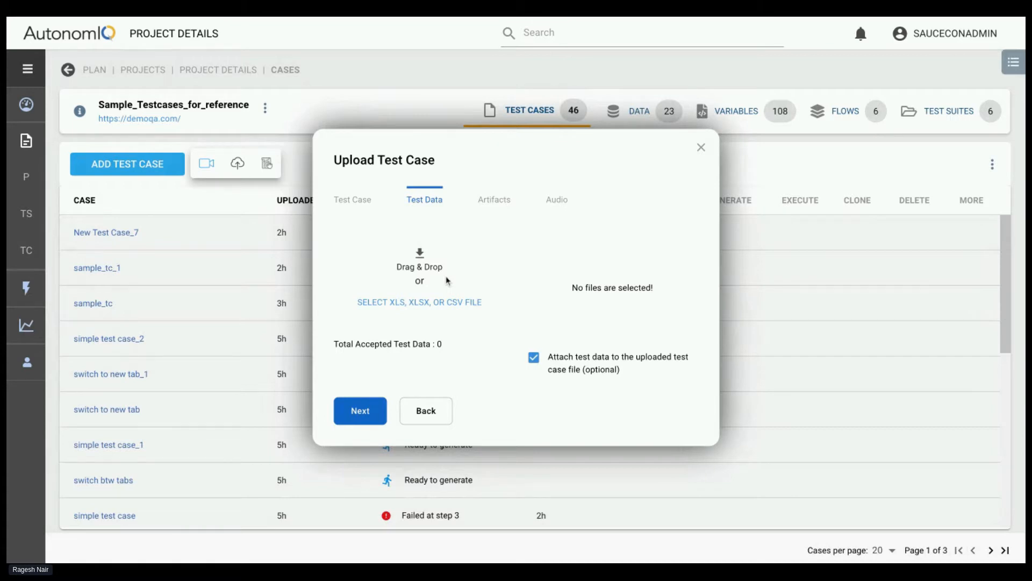
click(357, 409)
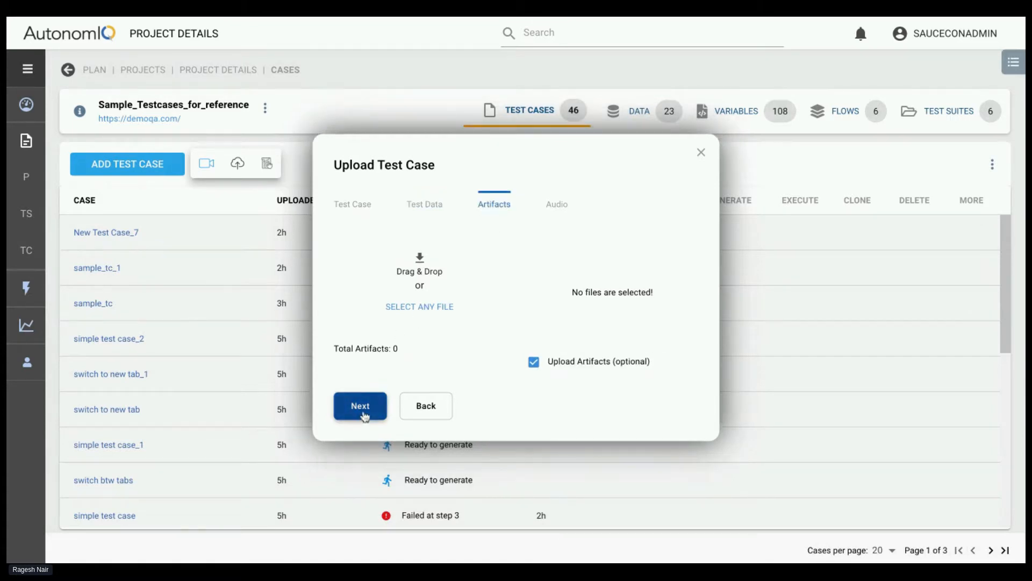
click(362, 412)
click(361, 408)
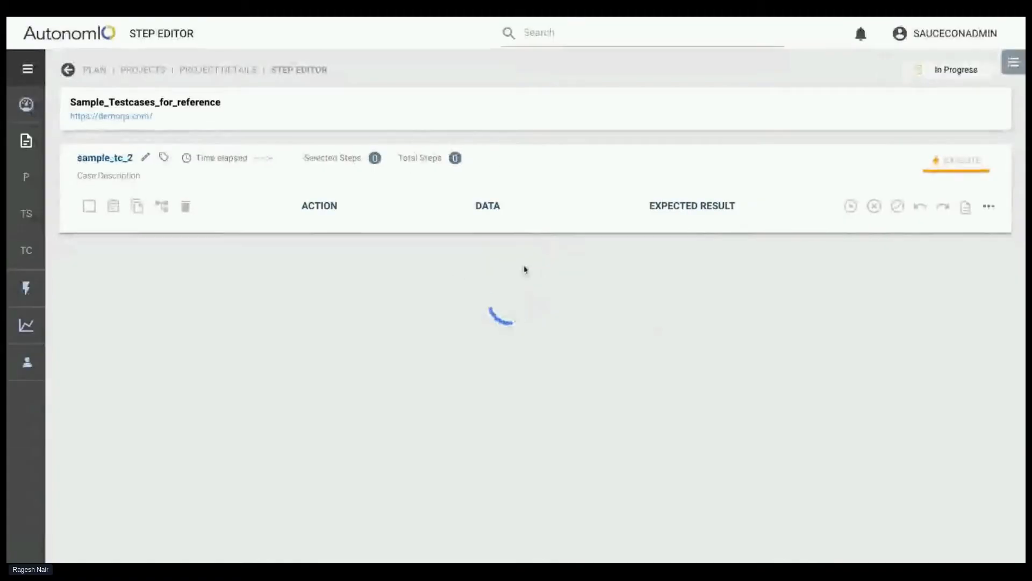
Examine the actions and data of all steps in the uploaded test case
scroll(322, 457, down, 5)
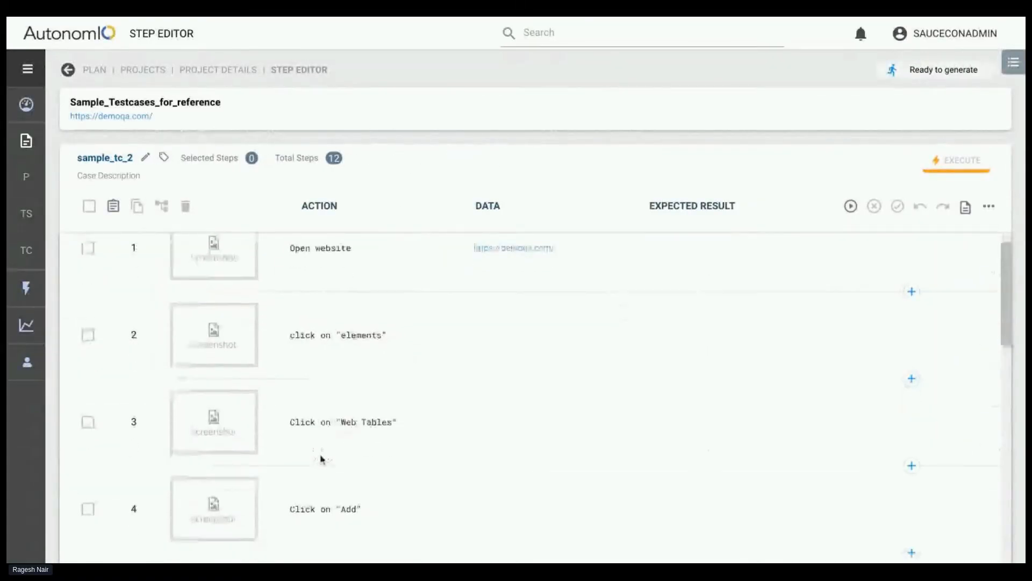
scroll(321, 458, down, 5)
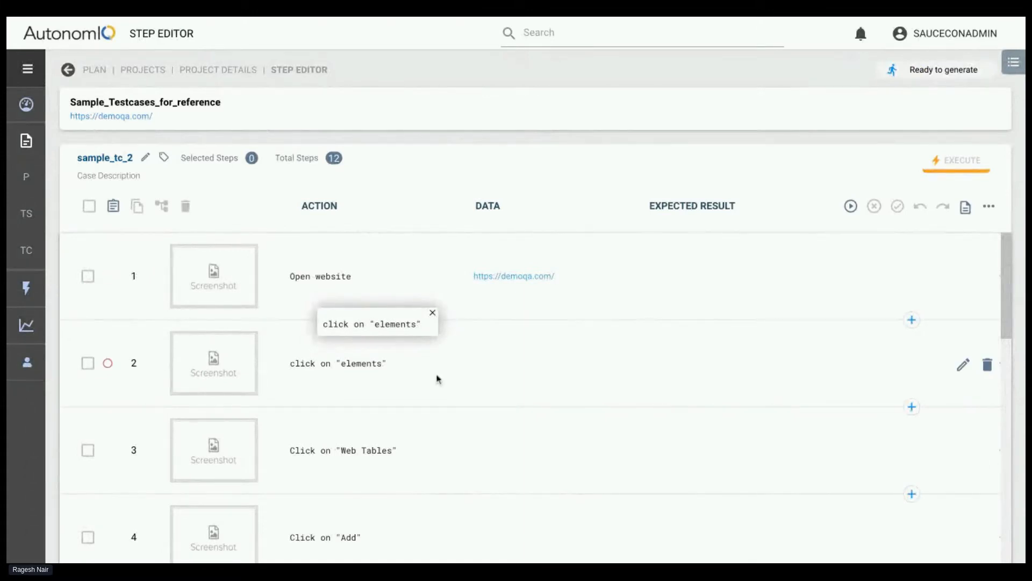
drag(331, 276, 298, 280)
scroll(323, 366, down, 3)
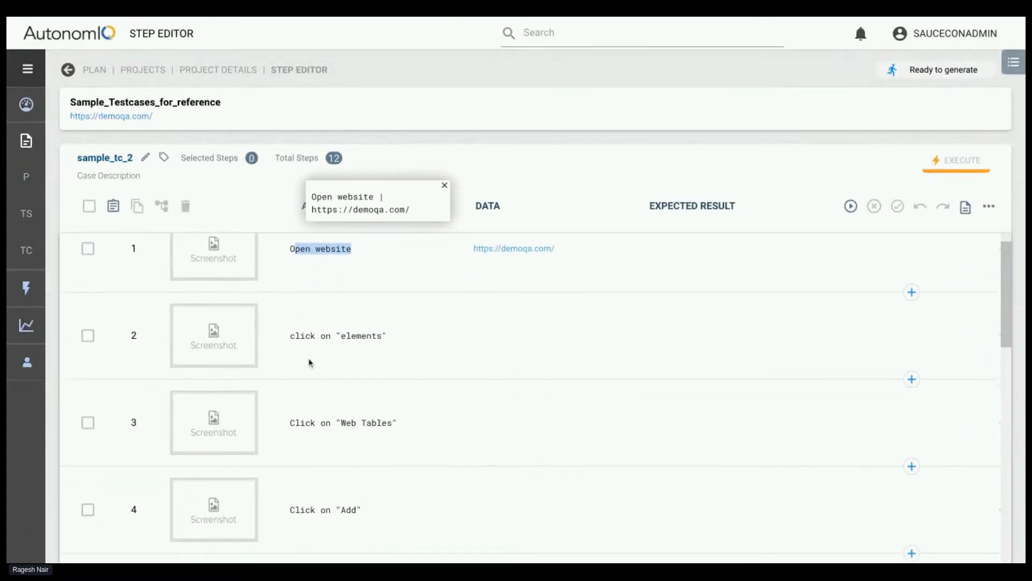
scroll(349, 402, down, 5)
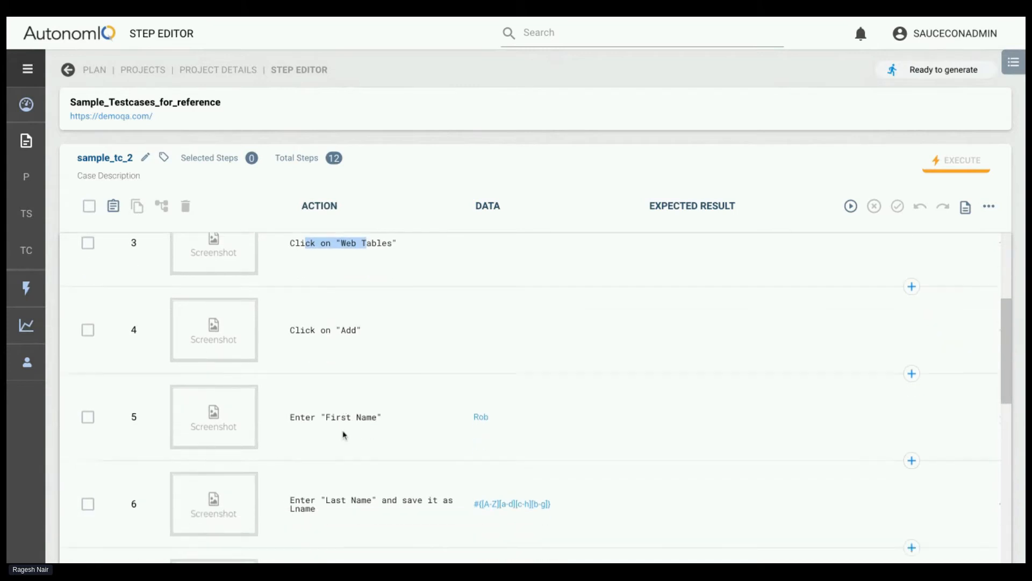
scroll(322, 376, down, 1)
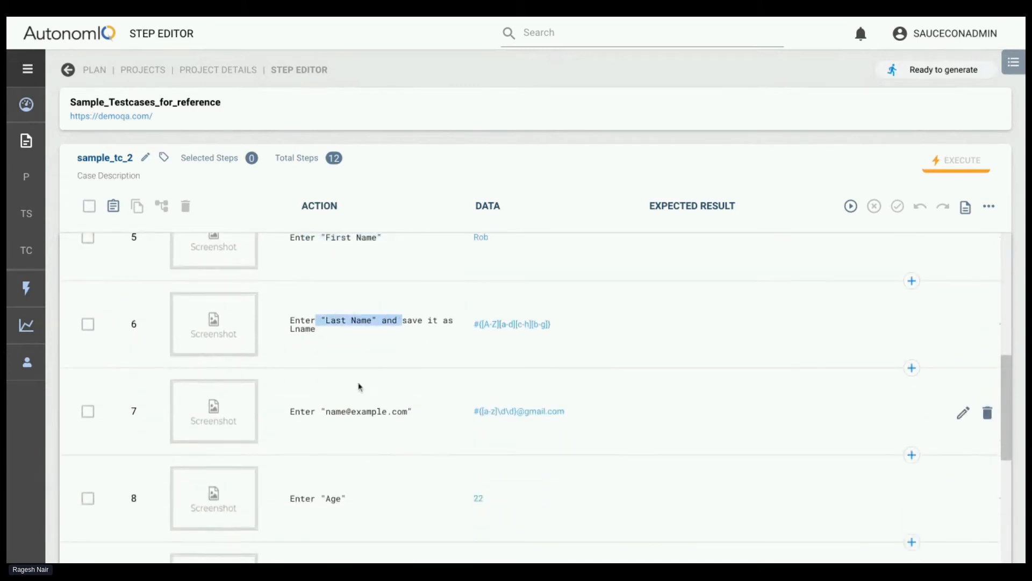
scroll(306, 322, down, 3)
scroll(417, 405, down, 5)
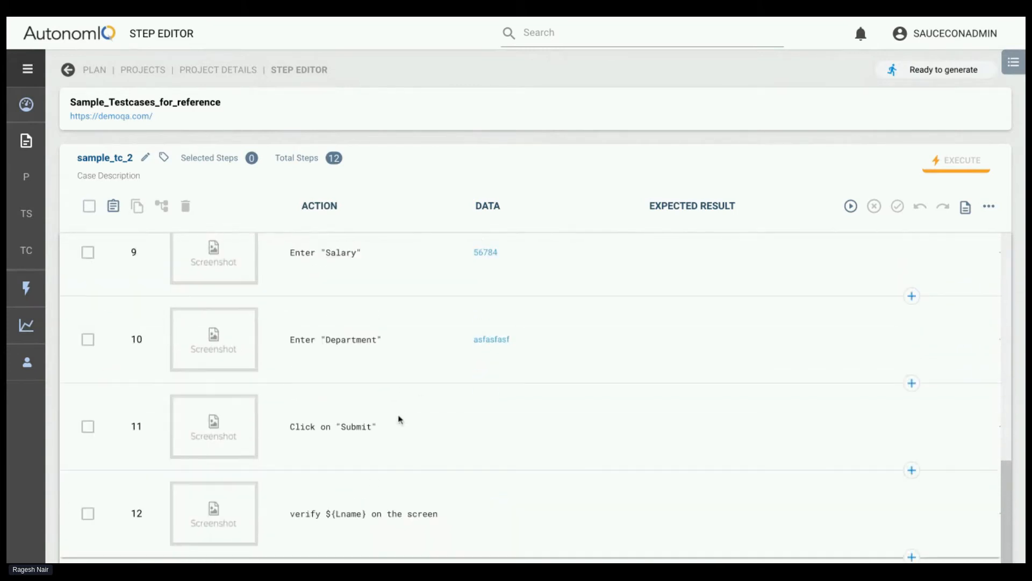
scroll(521, 318, up, 8)
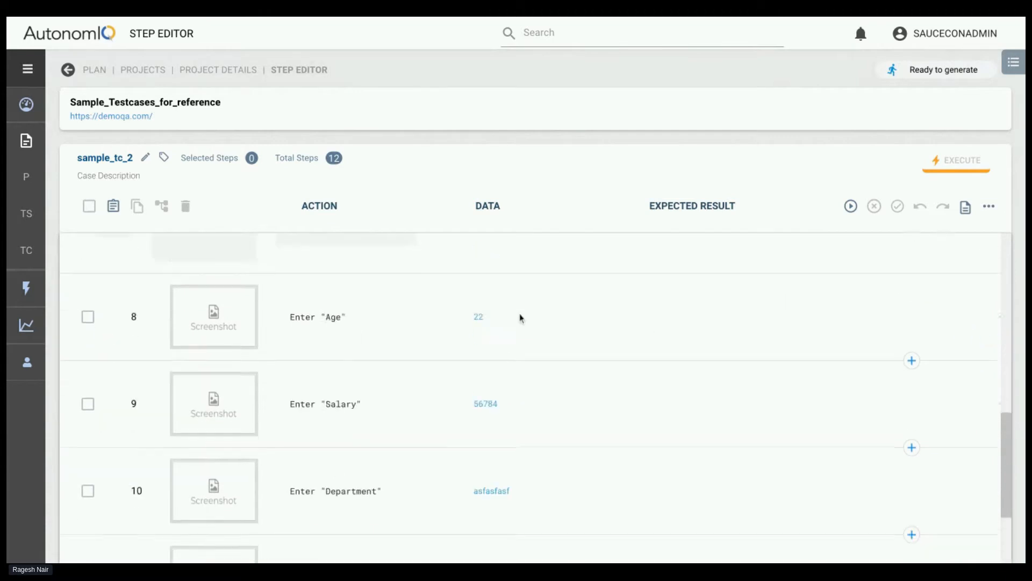
scroll(276, 369, up, 5)
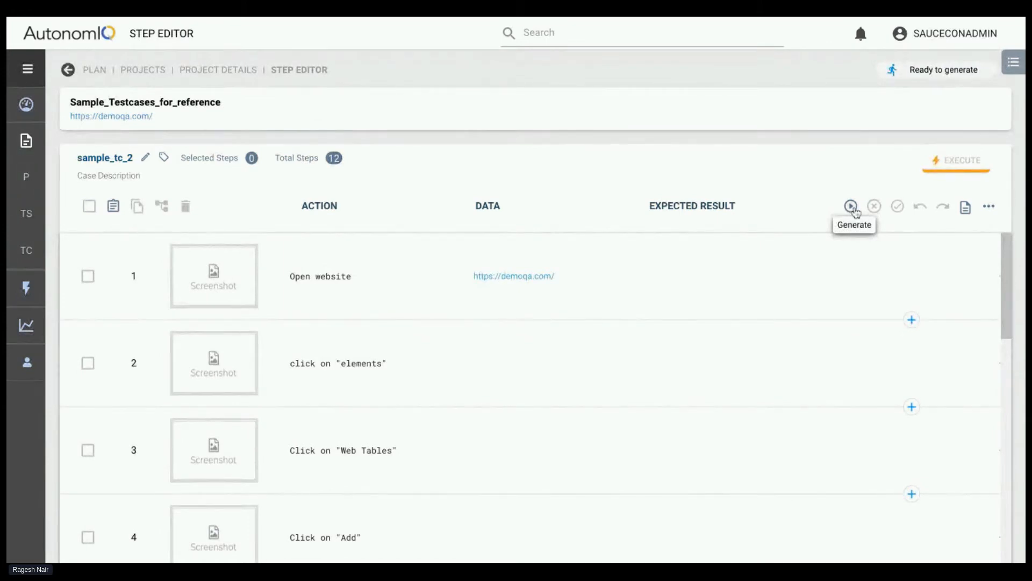
Generate sample_tc_2 with the last run configuration (local Linux, headless Chrome) and turn Auto Scroll off
click(851, 207)
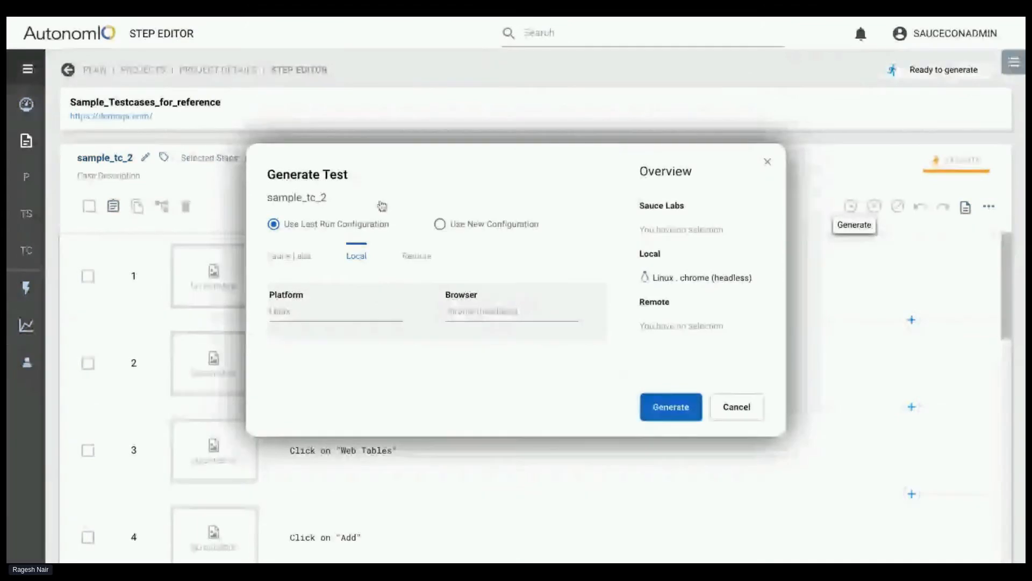
click(679, 414)
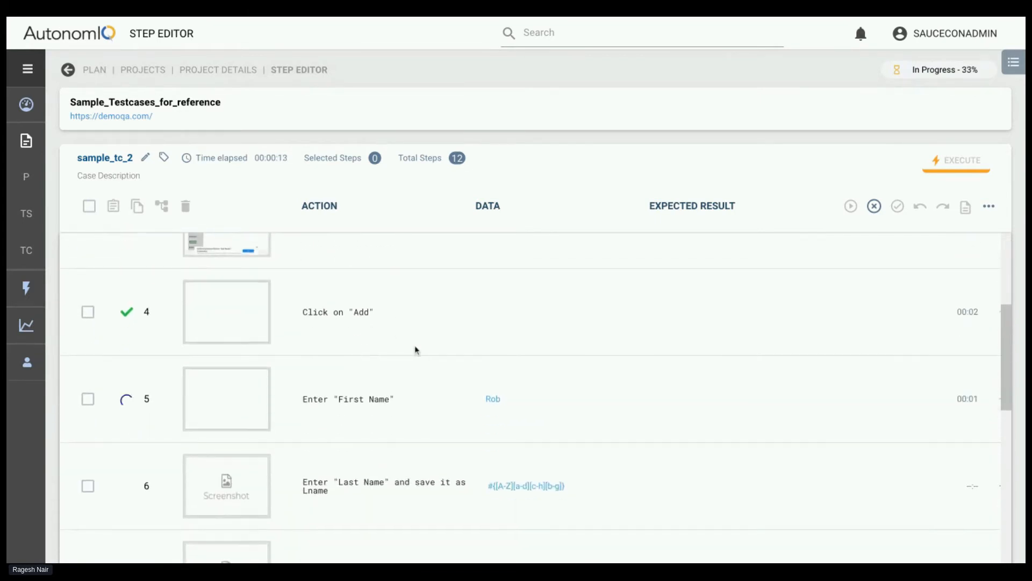
click(989, 206)
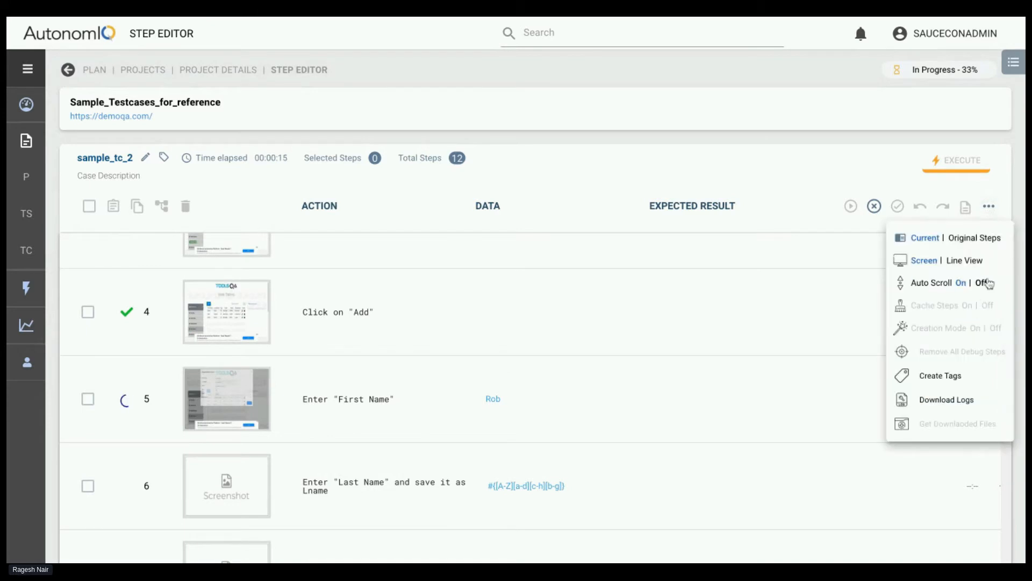
click(985, 284)
View the captured screen of the Click on "Add" step and close it
scroll(540, 357, up, 2)
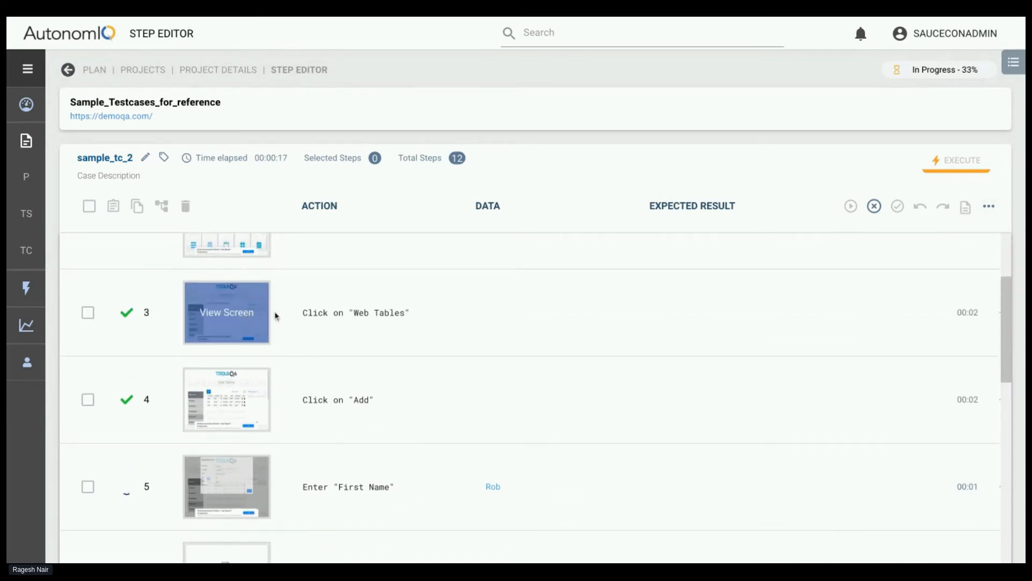
click(229, 418)
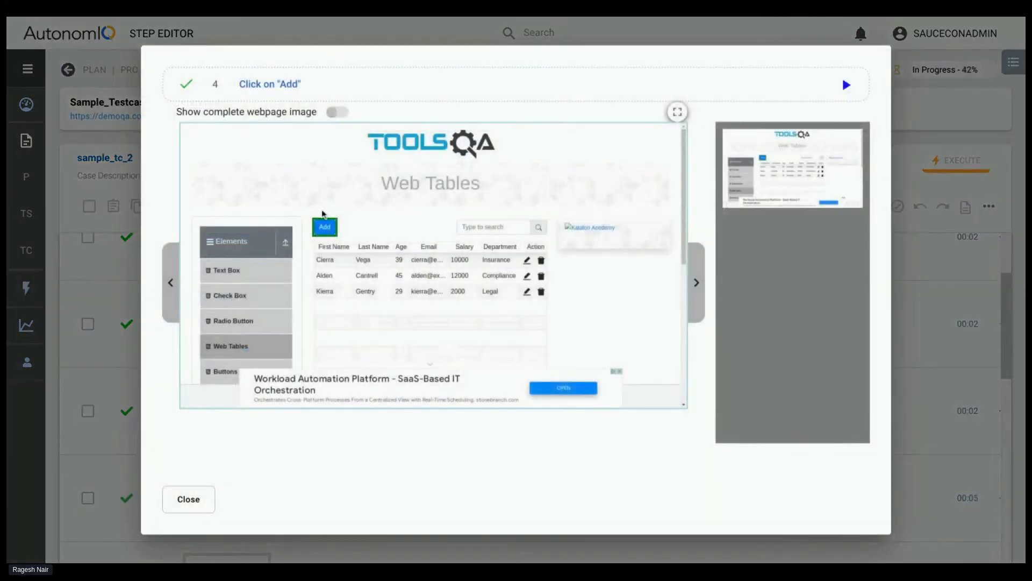
click(185, 499)
View the Click on "Web Tables" step's screenshot in full screen, advance through to the "Last Name" step, and leave full screen
scroll(333, 428, down, 3)
mouse_move(226, 324)
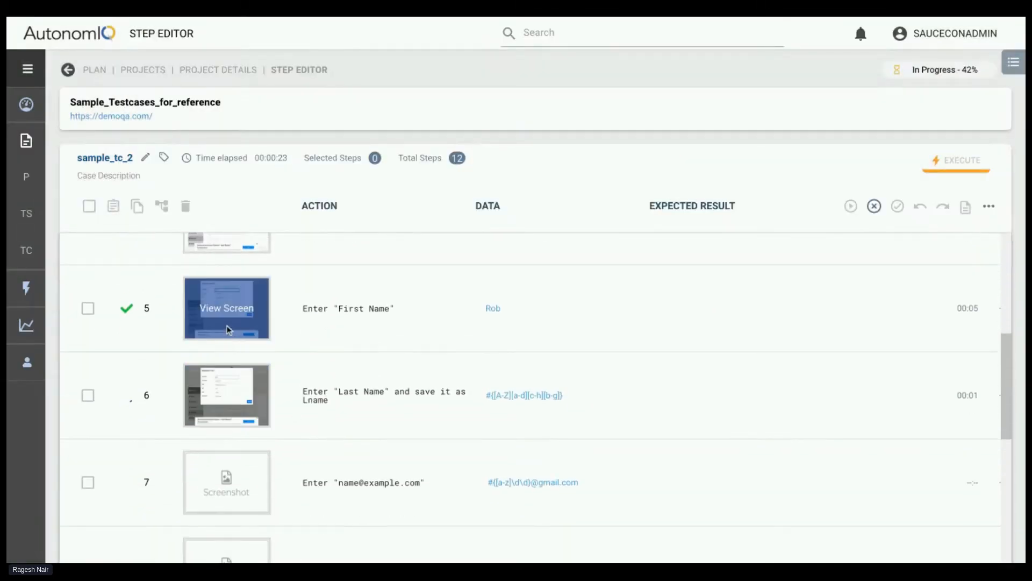
scroll(225, 320, up, 4)
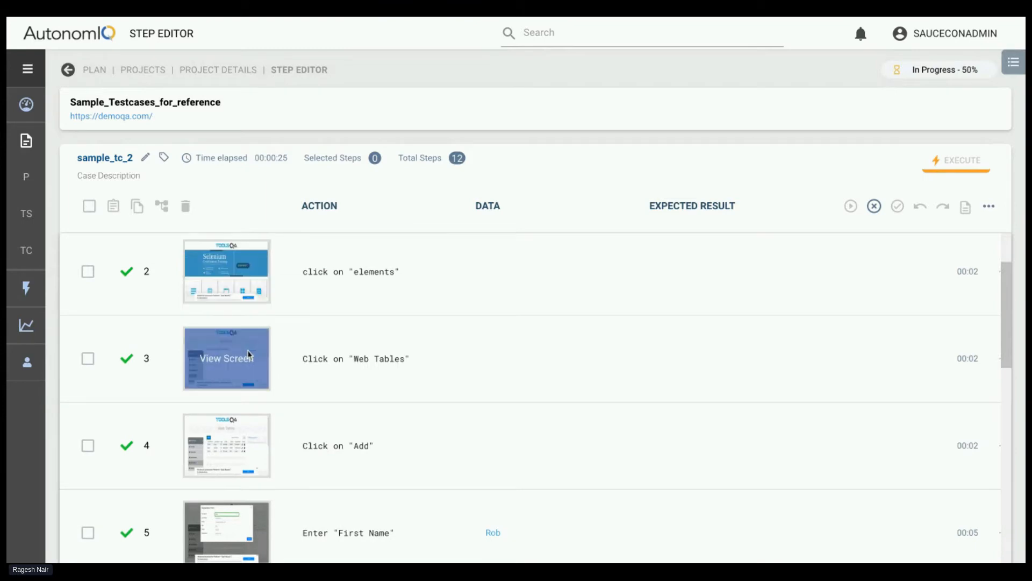
click(248, 350)
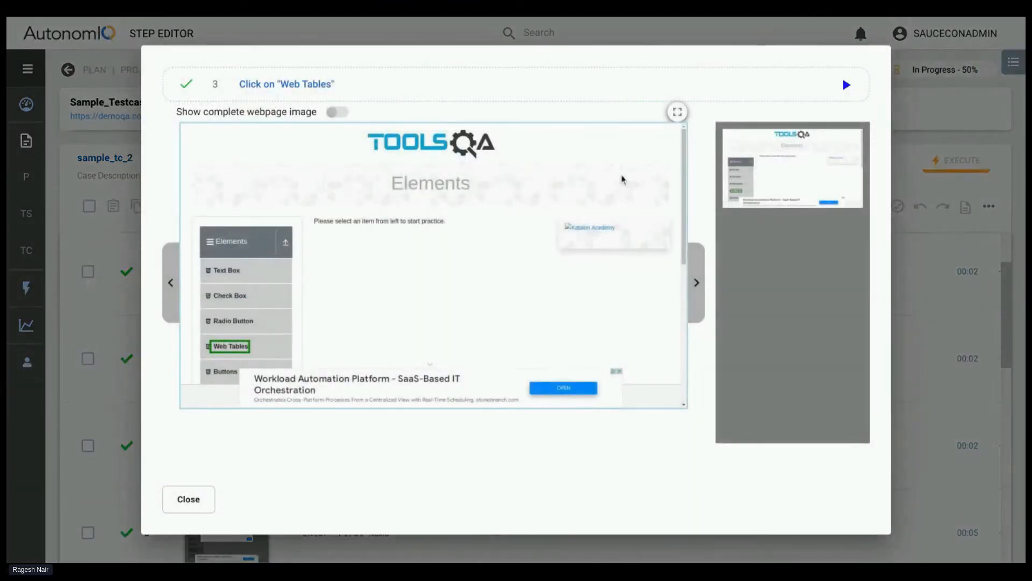
click(677, 112)
scroll(121, 446, down, 2)
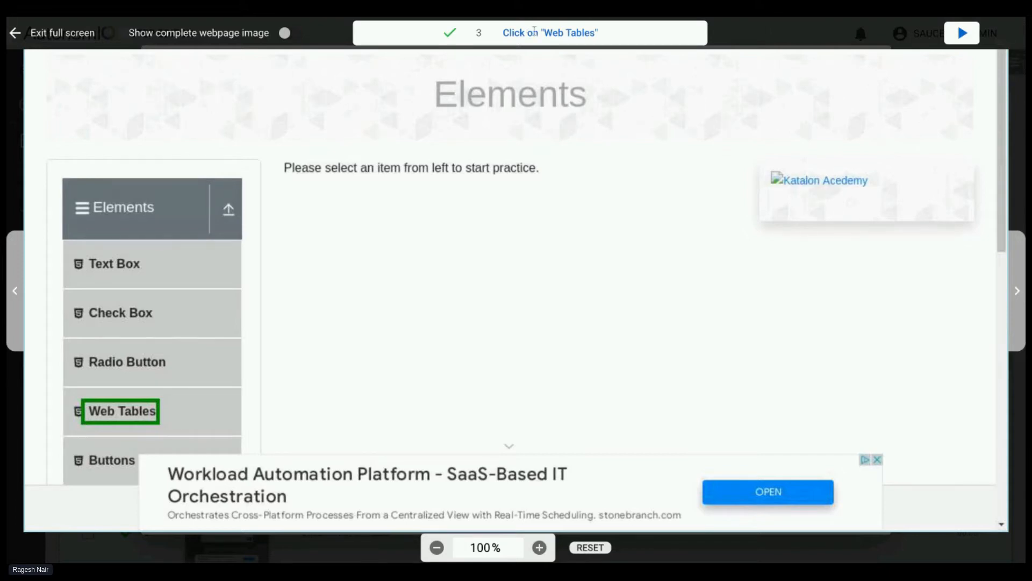
click(1017, 290)
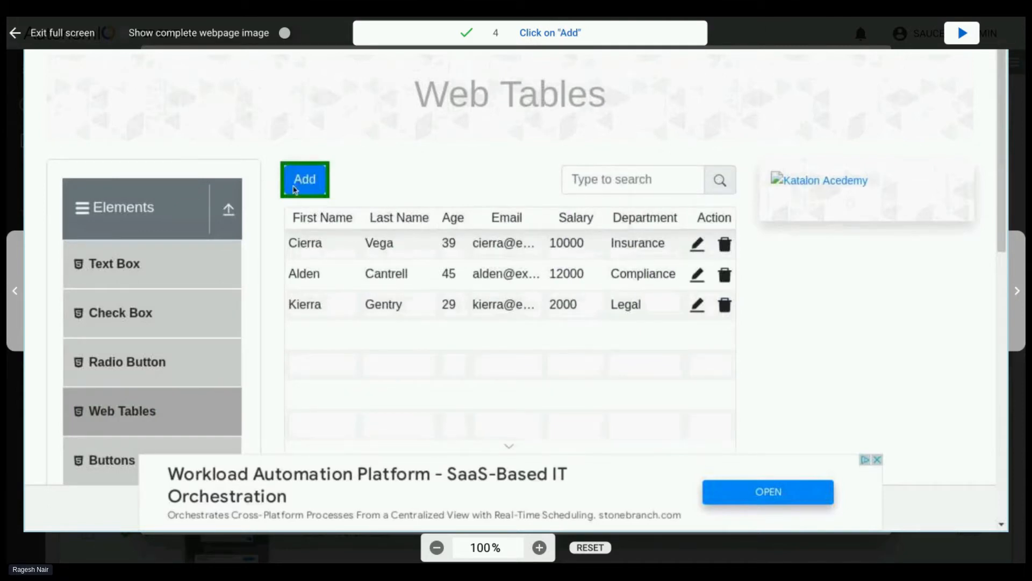
click(1017, 289)
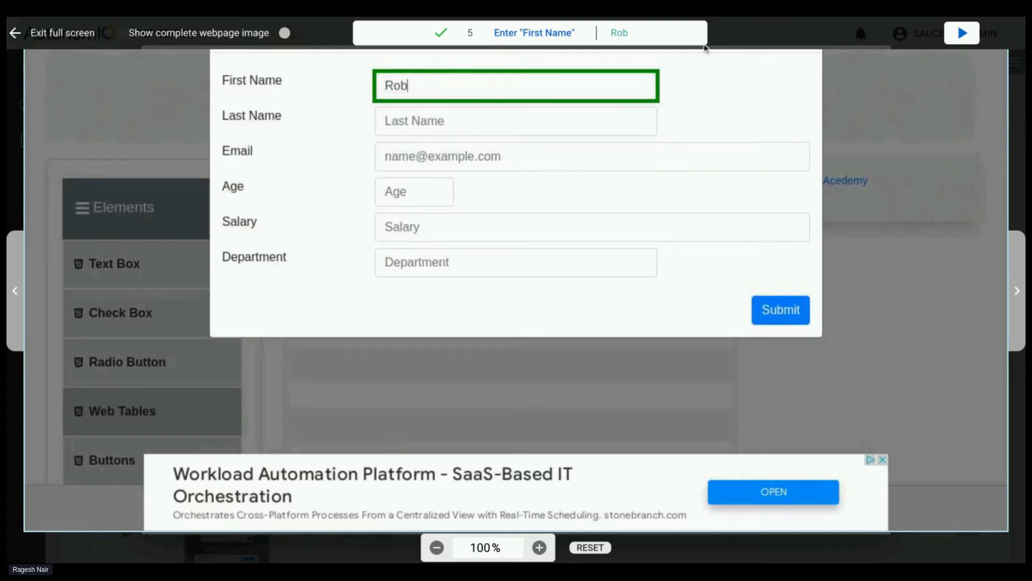
click(1013, 246)
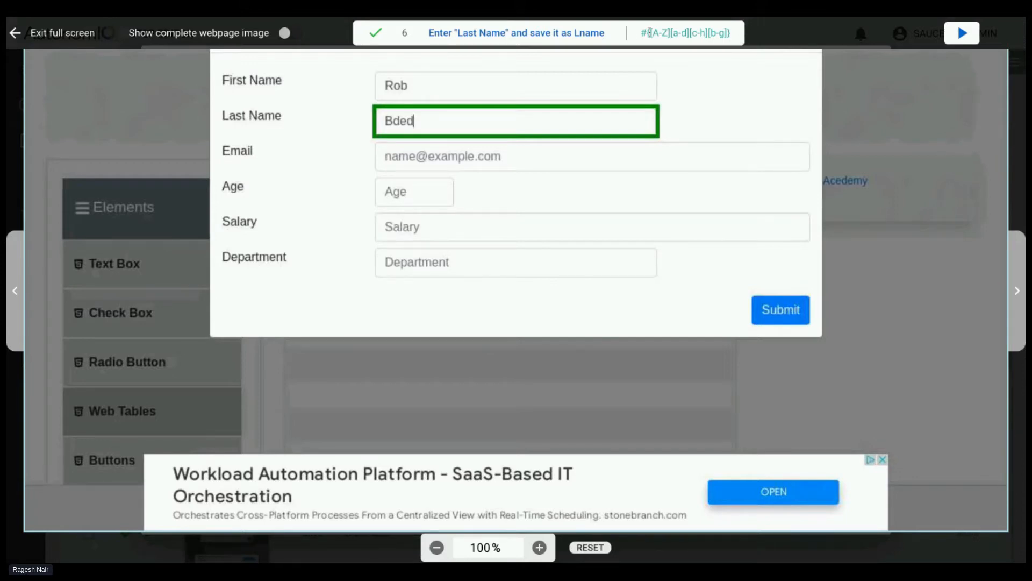
scroll(599, 145, up, 1)
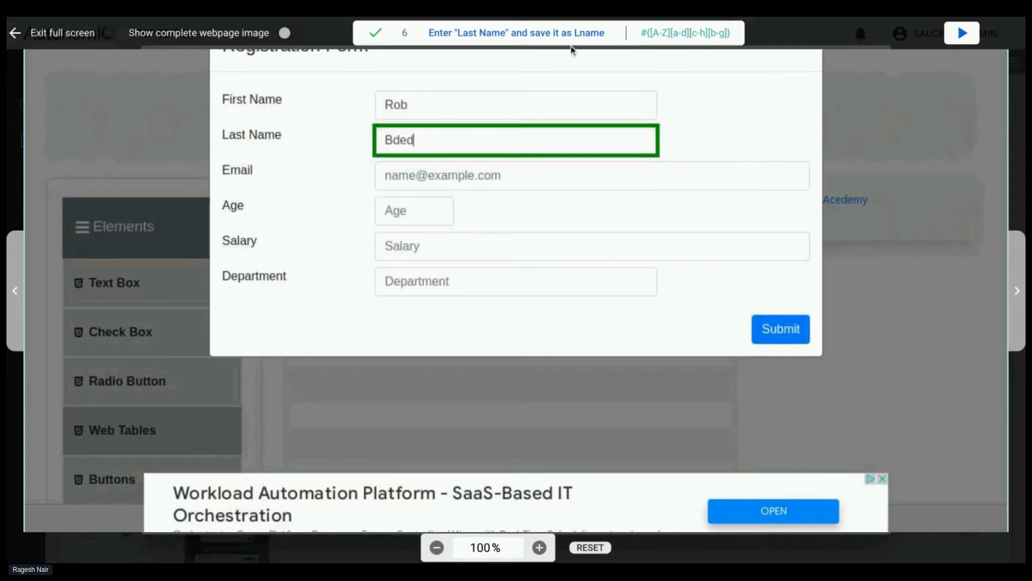
click(20, 325)
click(18, 38)
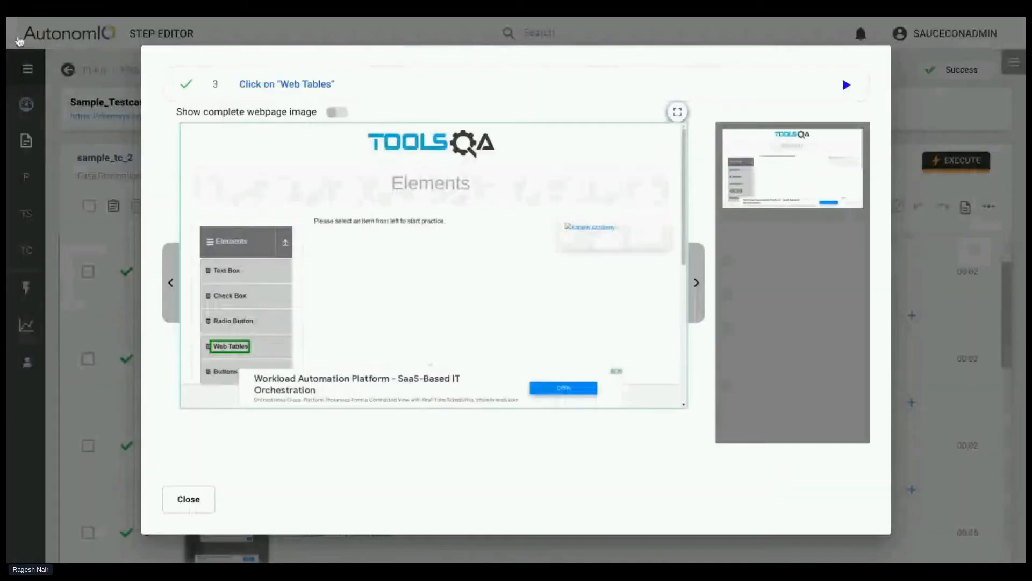
Review the full-screen screenshots from the "Web Tables" step through the verify ${Lname} step, and close the screenshot viewer
click(677, 113)
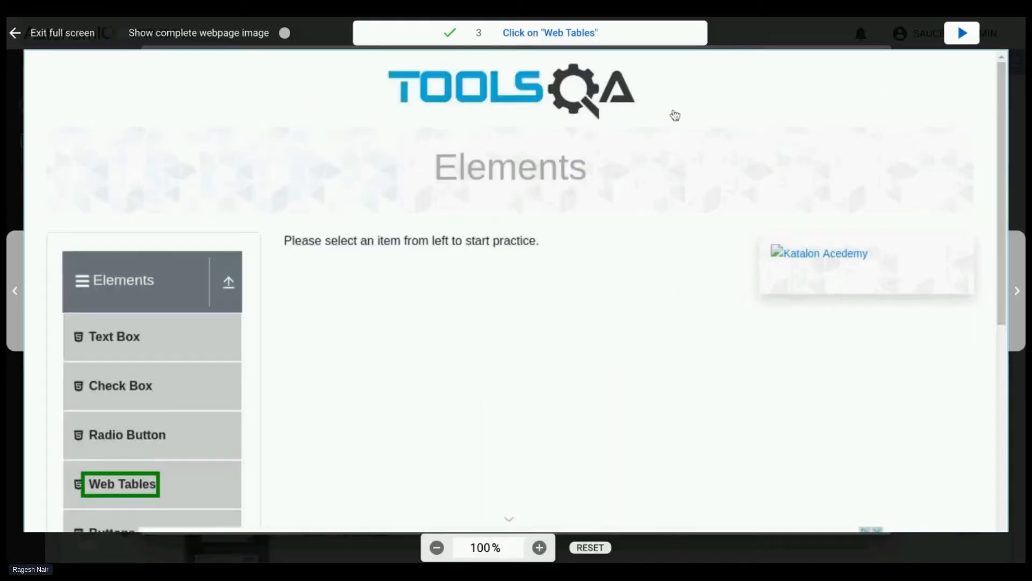
click(1016, 283)
click(1016, 284)
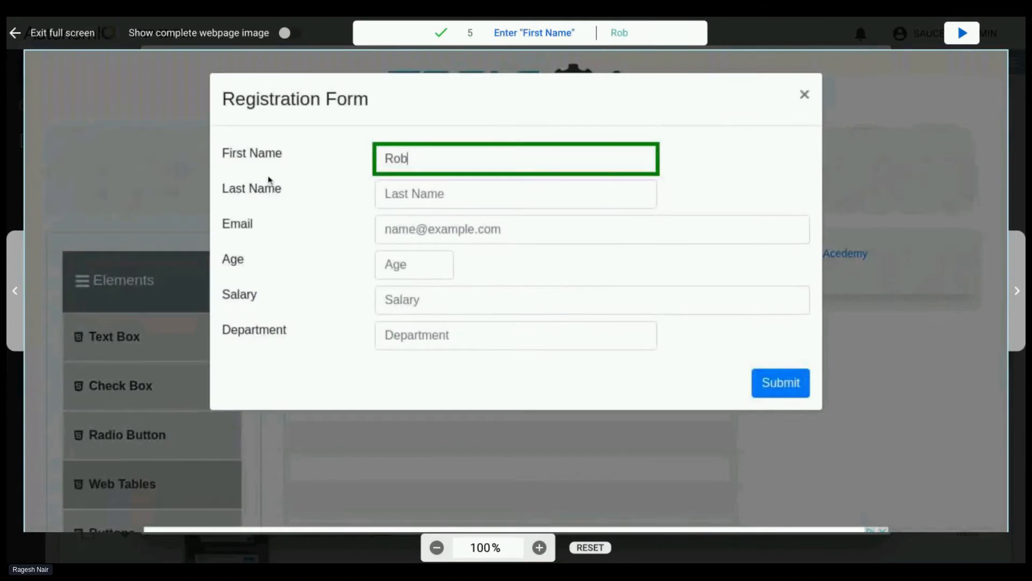
click(1017, 272)
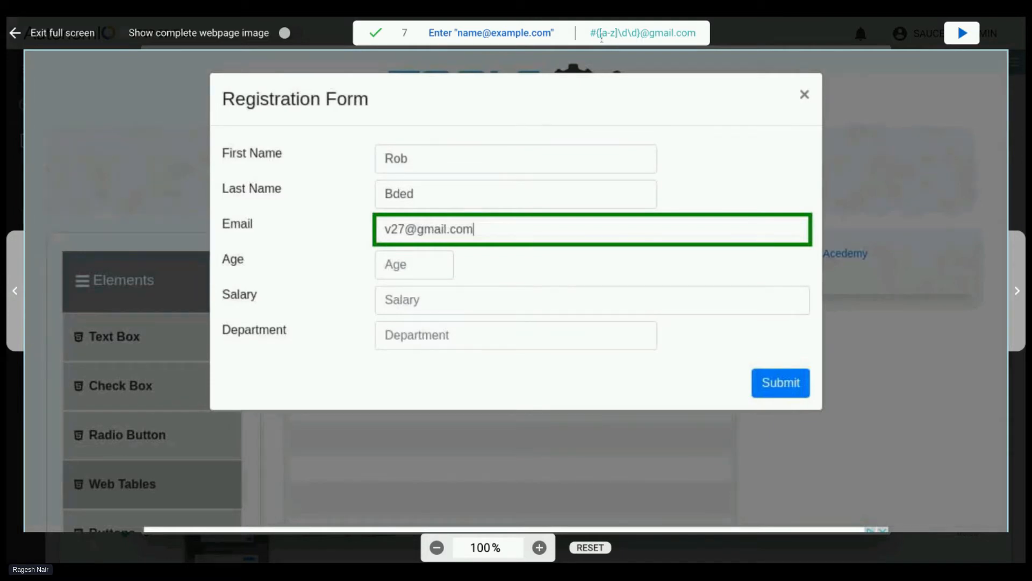
key(Right)
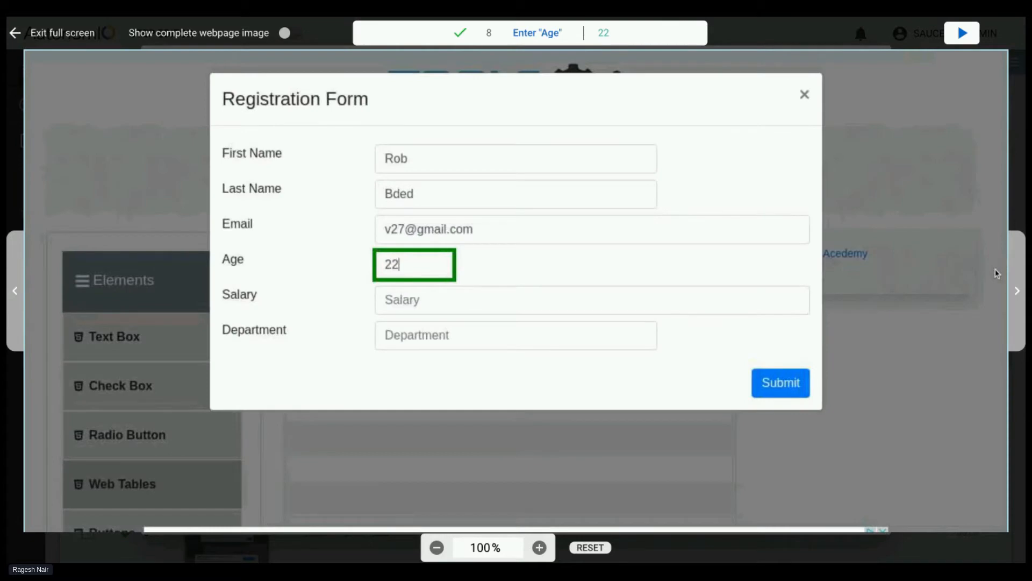
click(1016, 290)
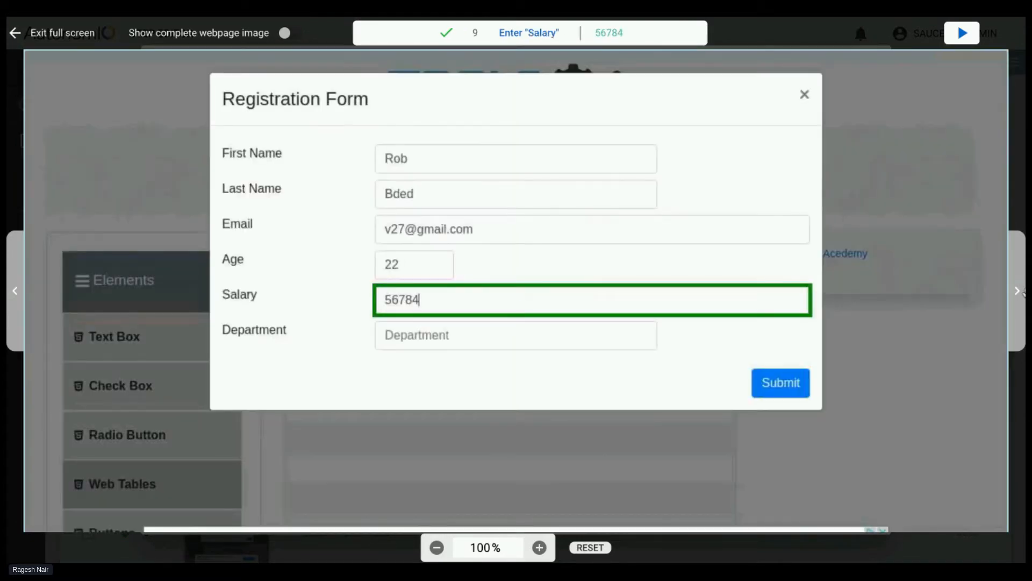
click(1016, 299)
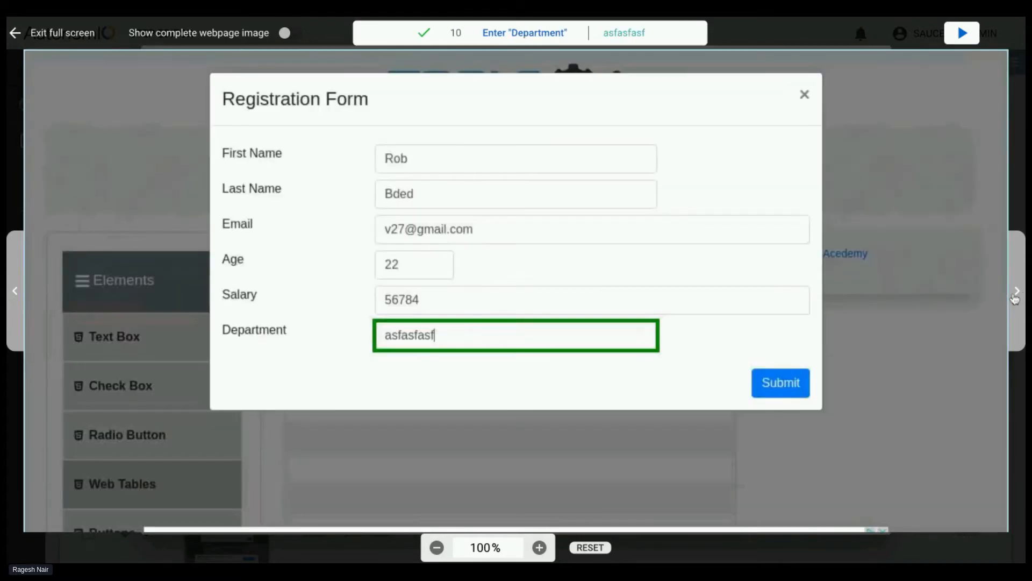
click(1016, 299)
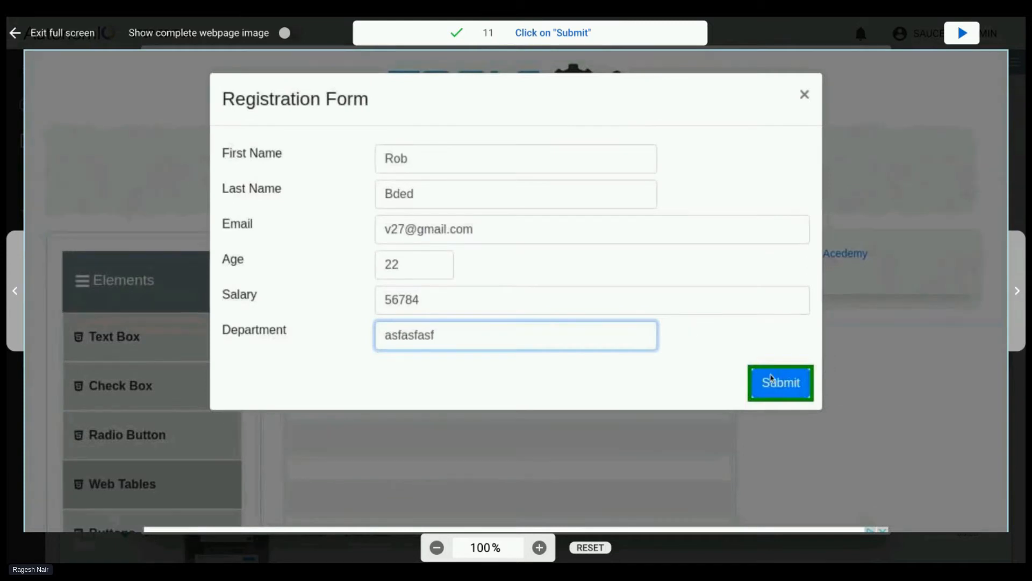
click(1017, 293)
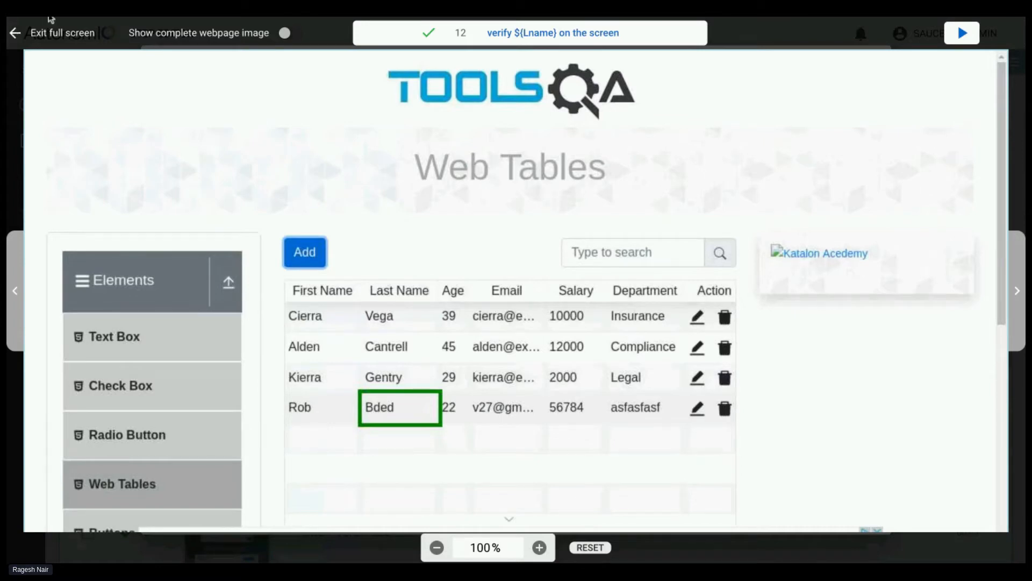
scroll(471, 304, down, 1)
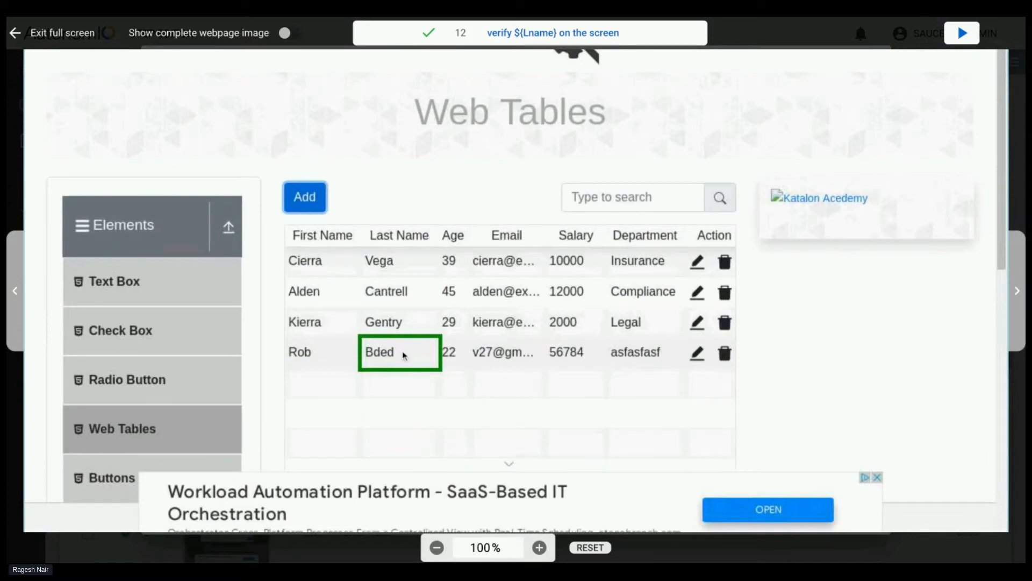
click(15, 33)
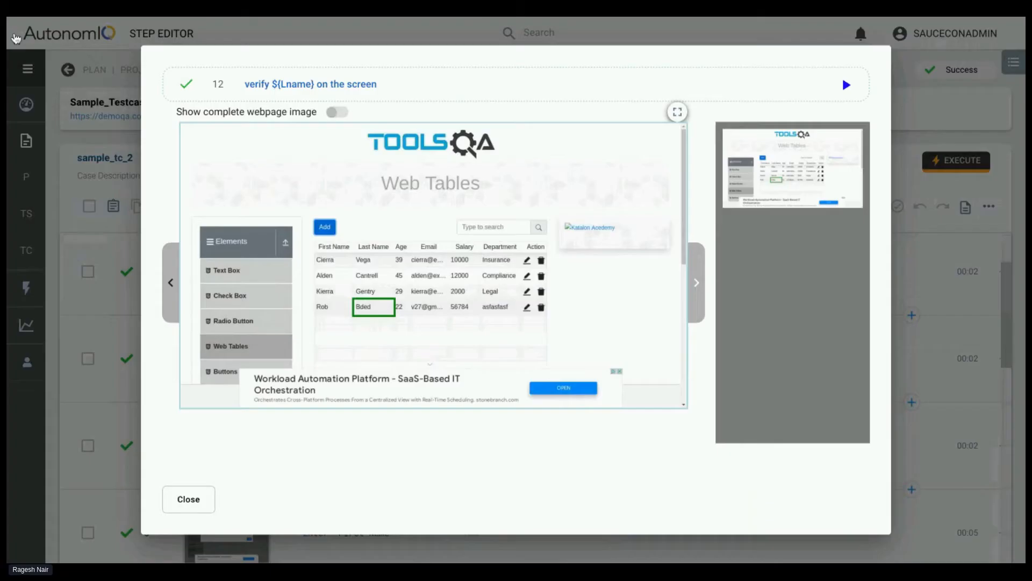
click(188, 508)
Look over the generated steps, return to the project's Test Cases list, and reopen sample_tc_2 to review its steps
scroll(375, 486, down, 10)
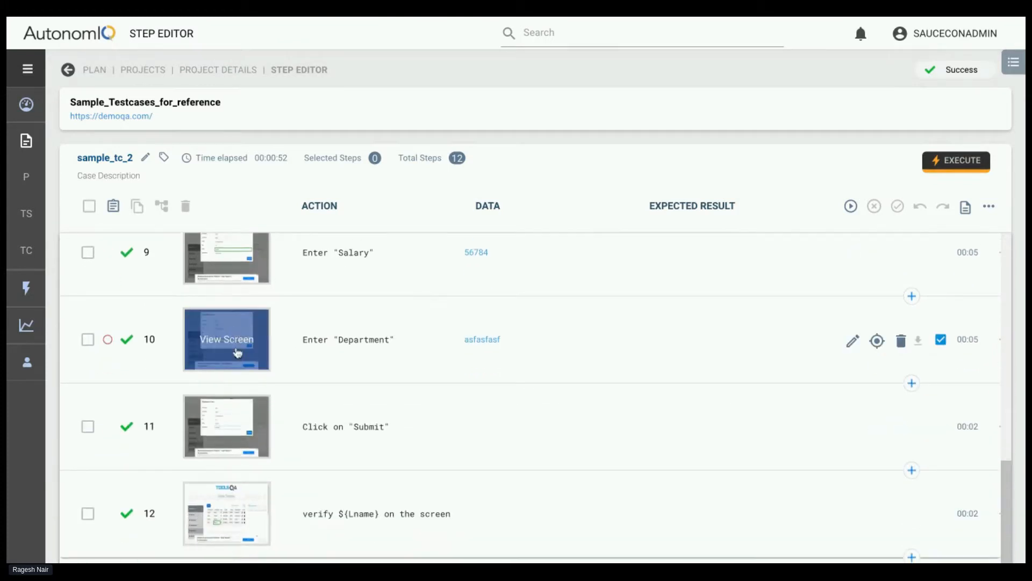
scroll(234, 344, up, 10)
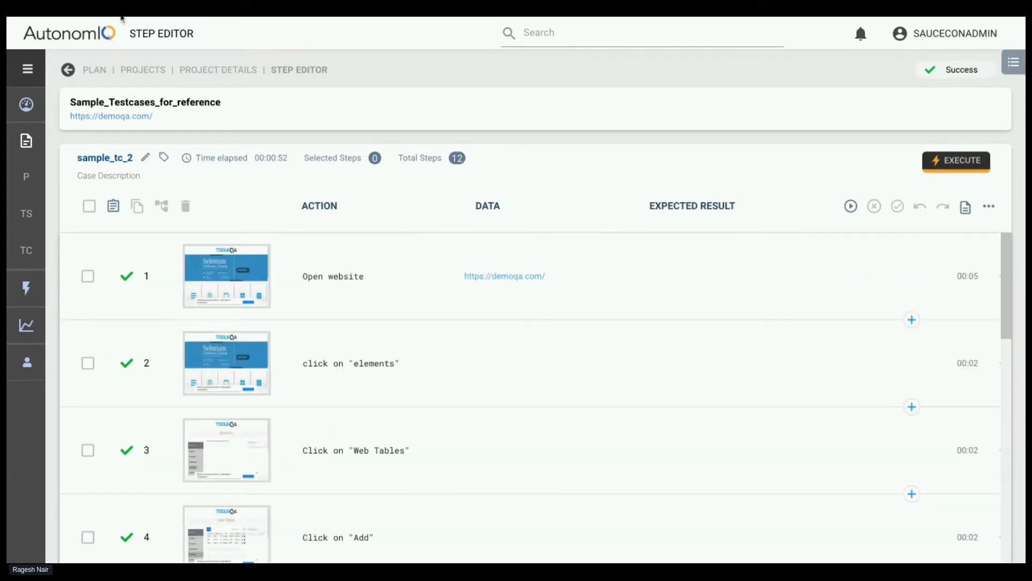
click(186, 71)
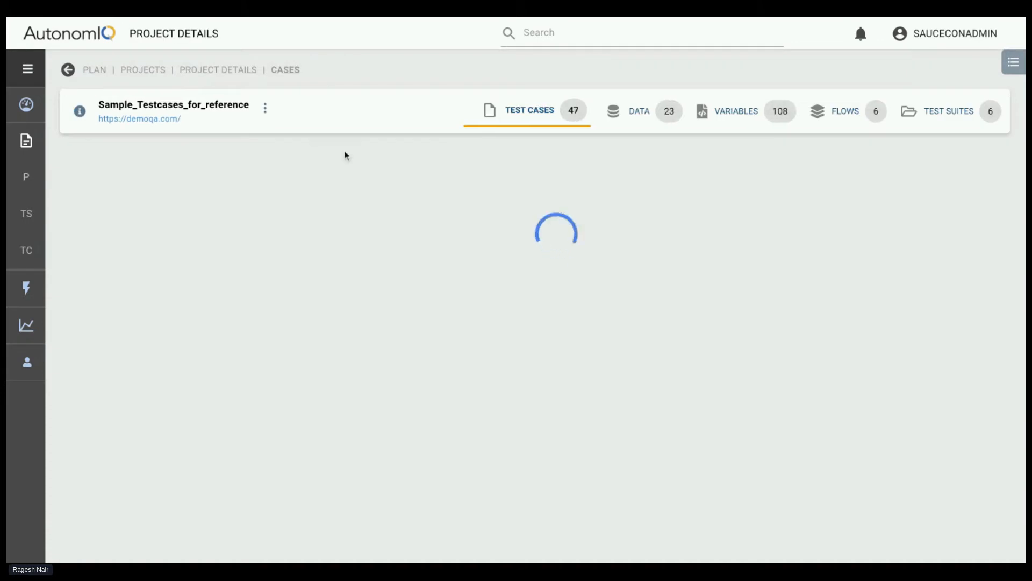
click(98, 233)
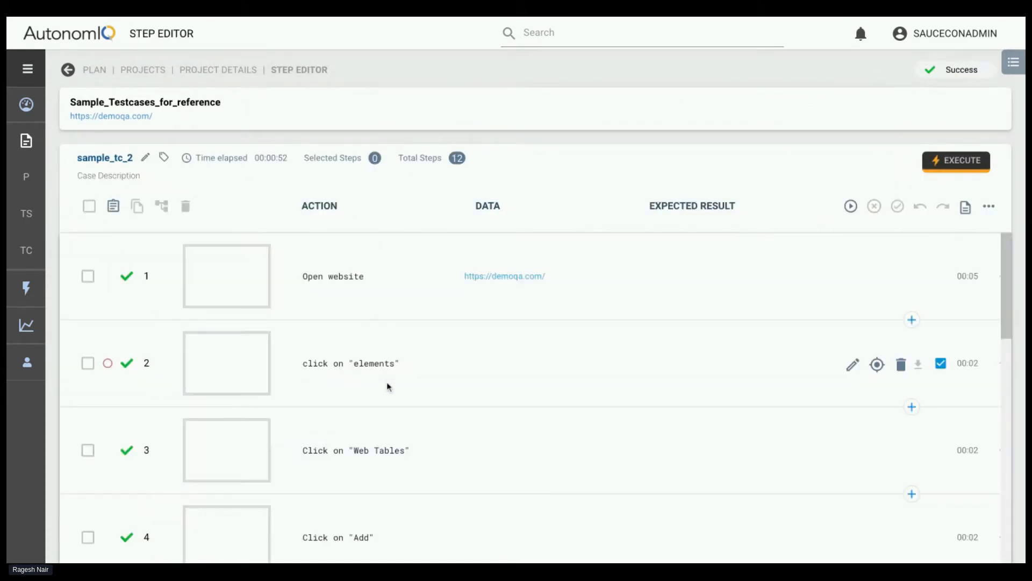
scroll(373, 415, down, 2)
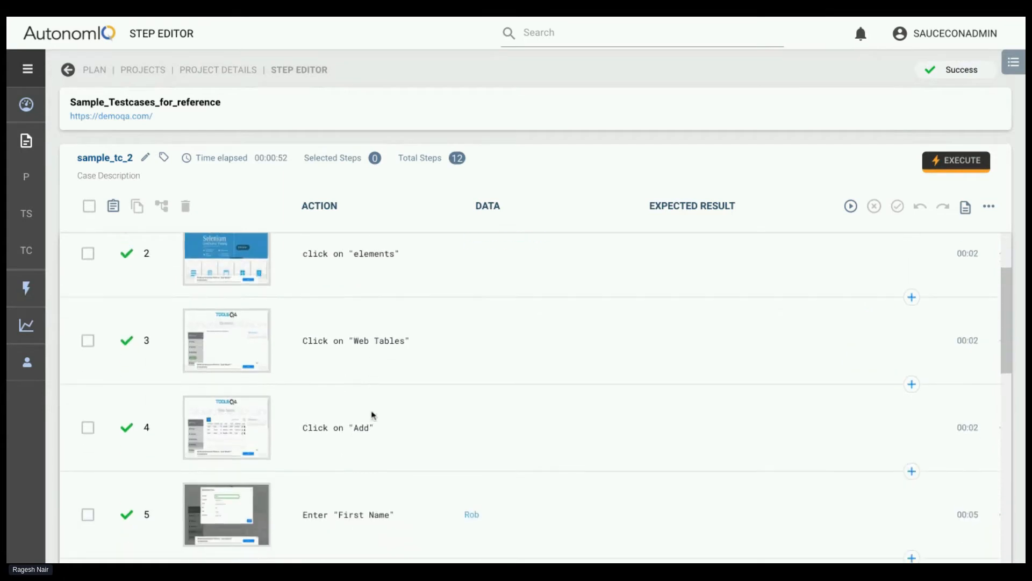
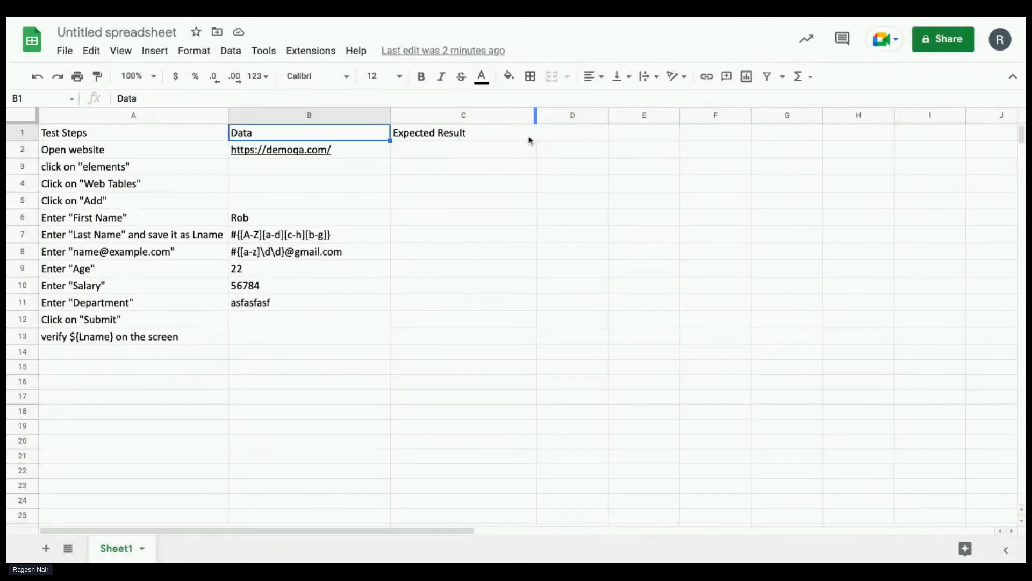
Switch from the spreadsheet to AutonomIQ, return to the project's Test Cases list, and check the list's extra options
click(114, 188)
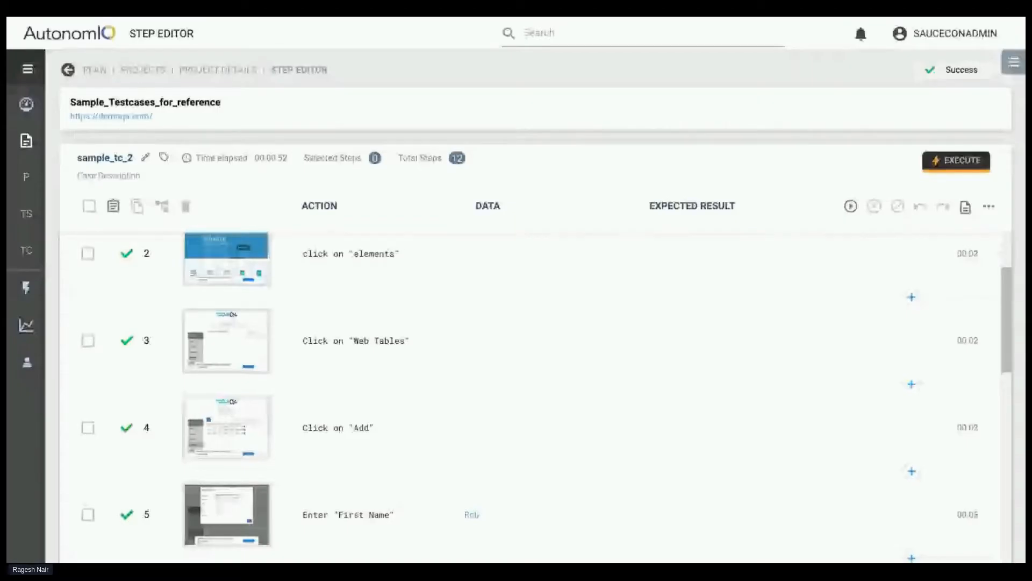
click(219, 70)
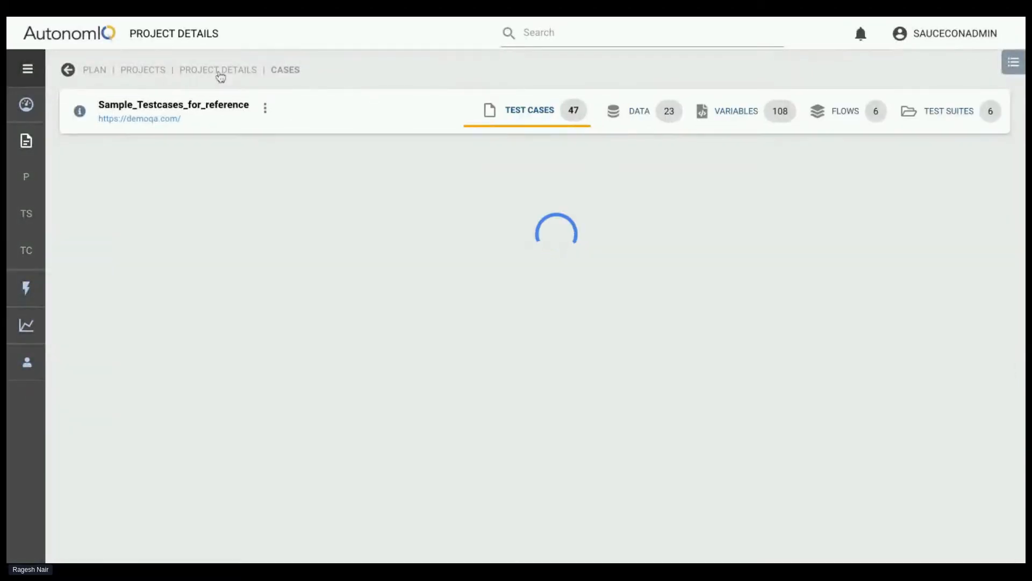
click(992, 164)
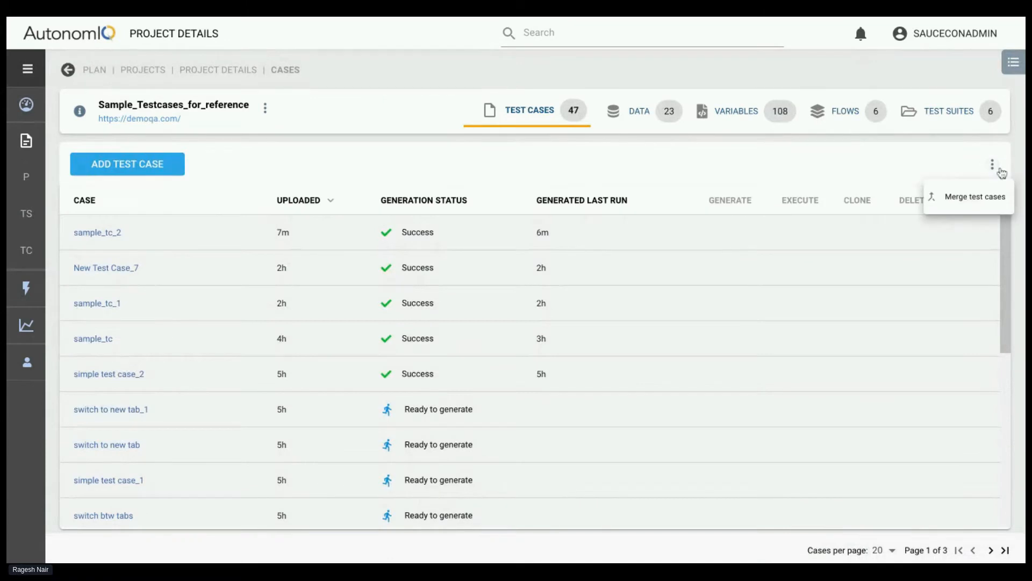
click(861, 172)
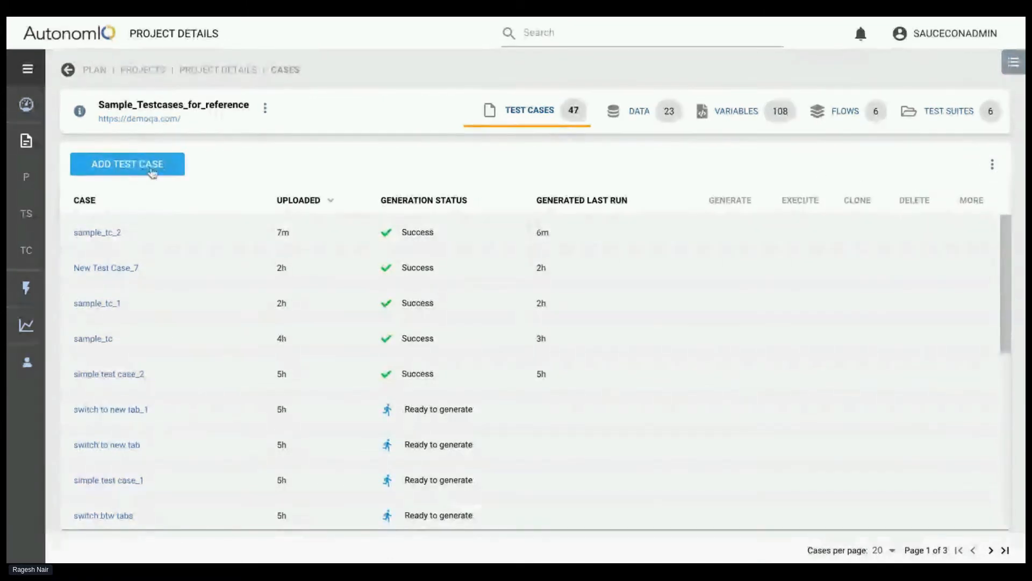
Reopen sample_tc_2 to look through its steps, and return to the project's Test Cases list
click(106, 233)
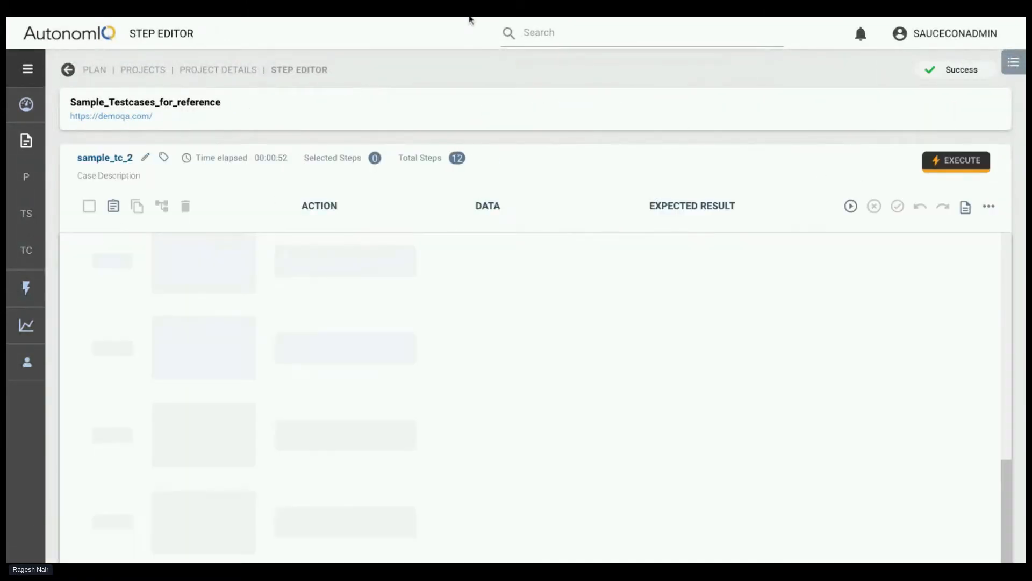
scroll(329, 329, down, 10)
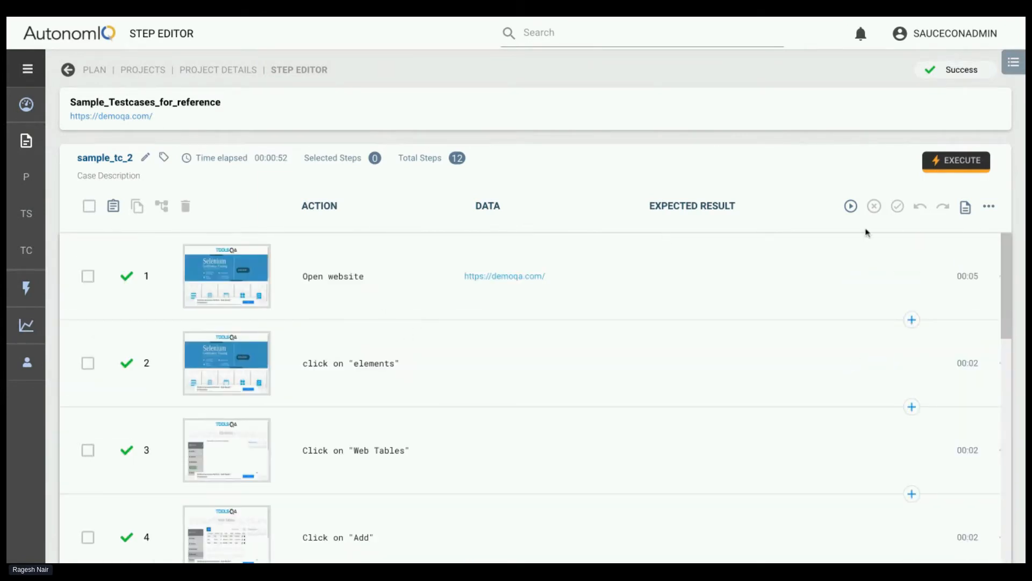
click(235, 70)
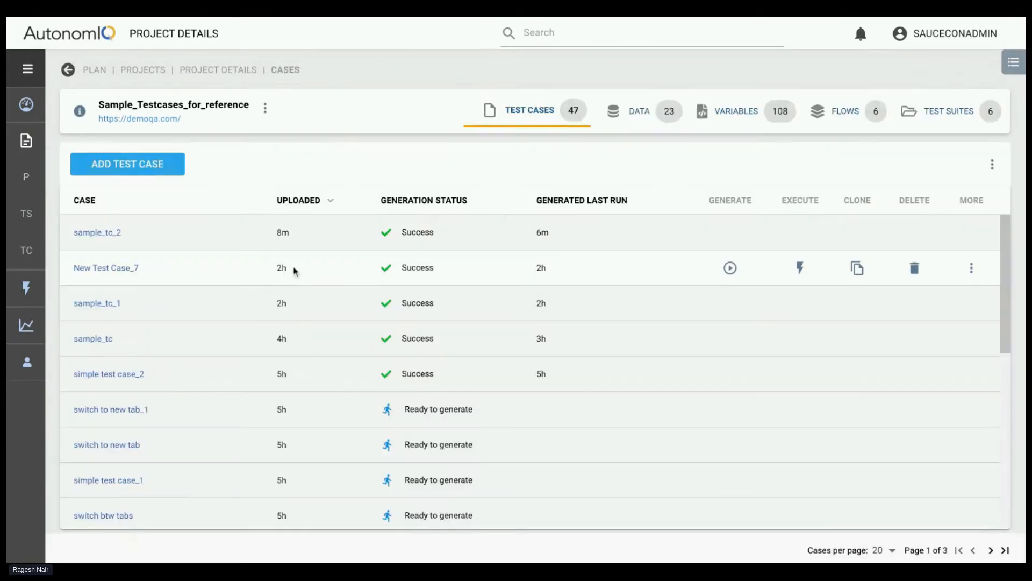
Preview the generated script of sample_tc_2 and read through its Java code as far as the test_cases() method
click(971, 233)
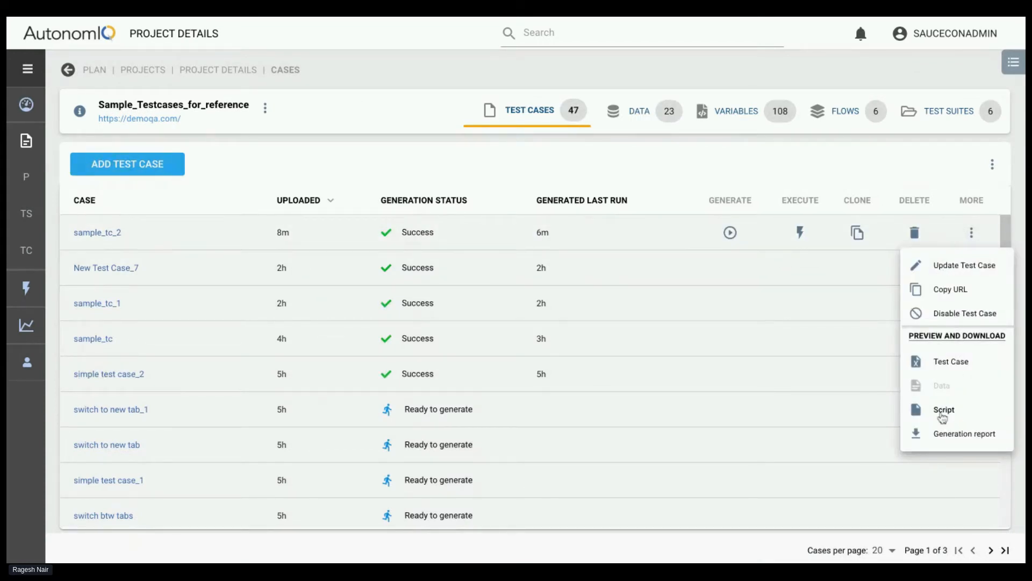
click(943, 412)
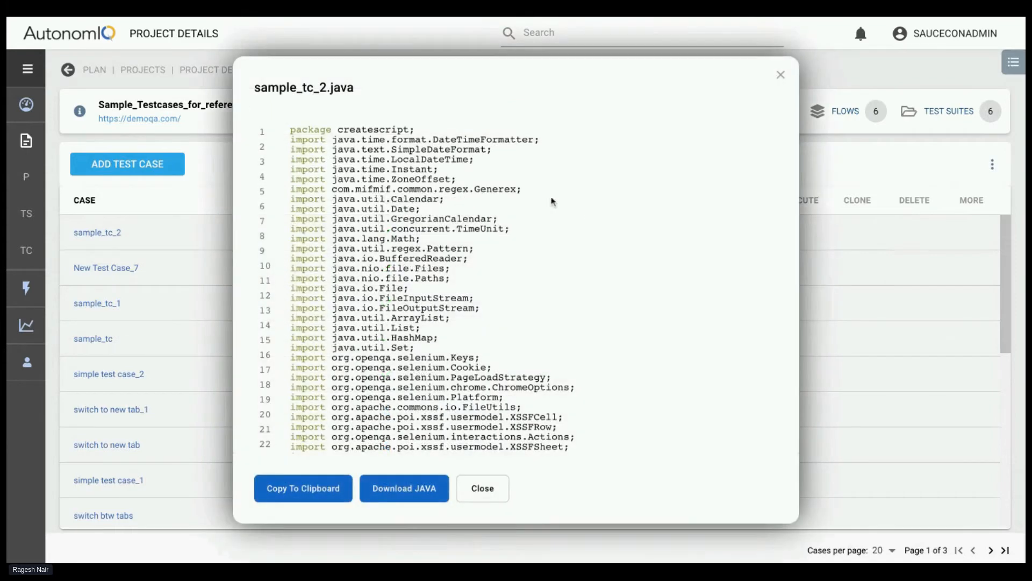
scroll(481, 231, down, 3)
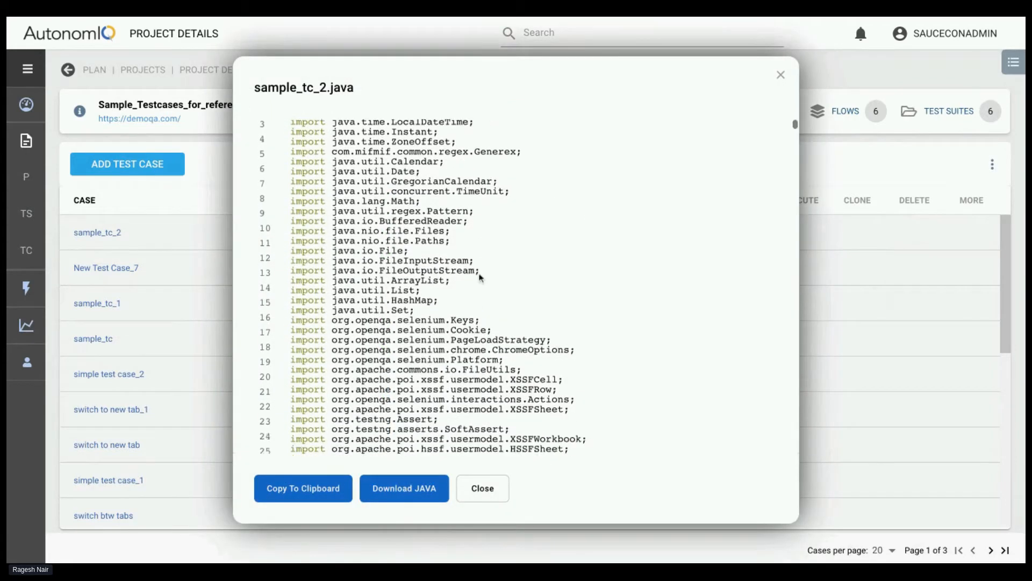
scroll(480, 277, up, 3)
scroll(529, 252, down, 15)
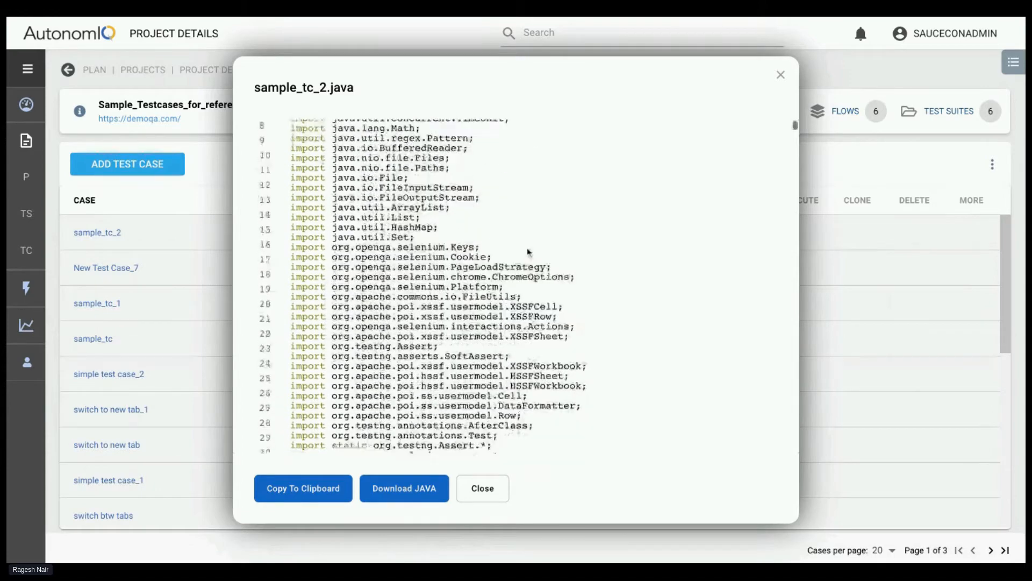
scroll(528, 252, down, 20)
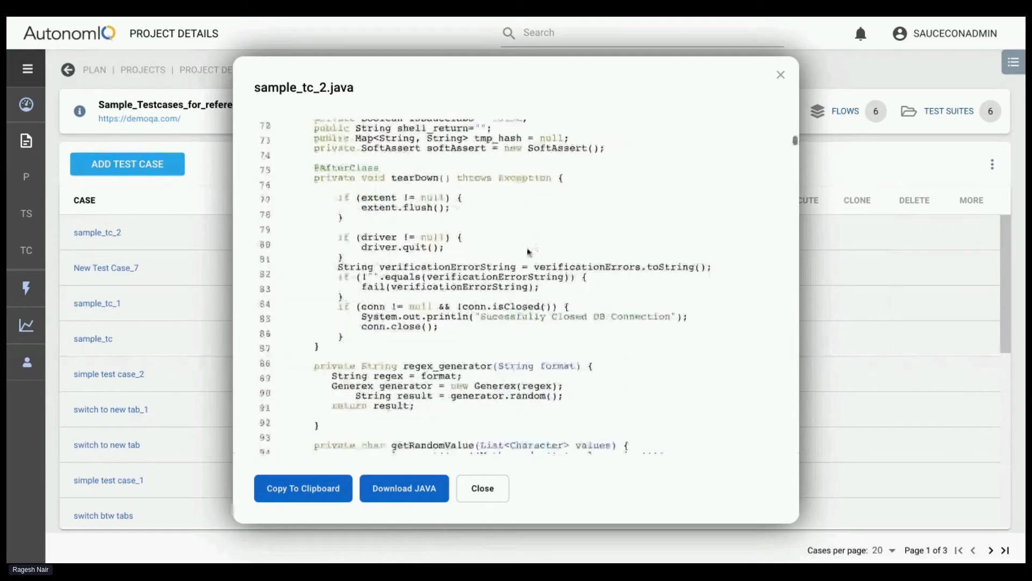
scroll(528, 252, down, 20)
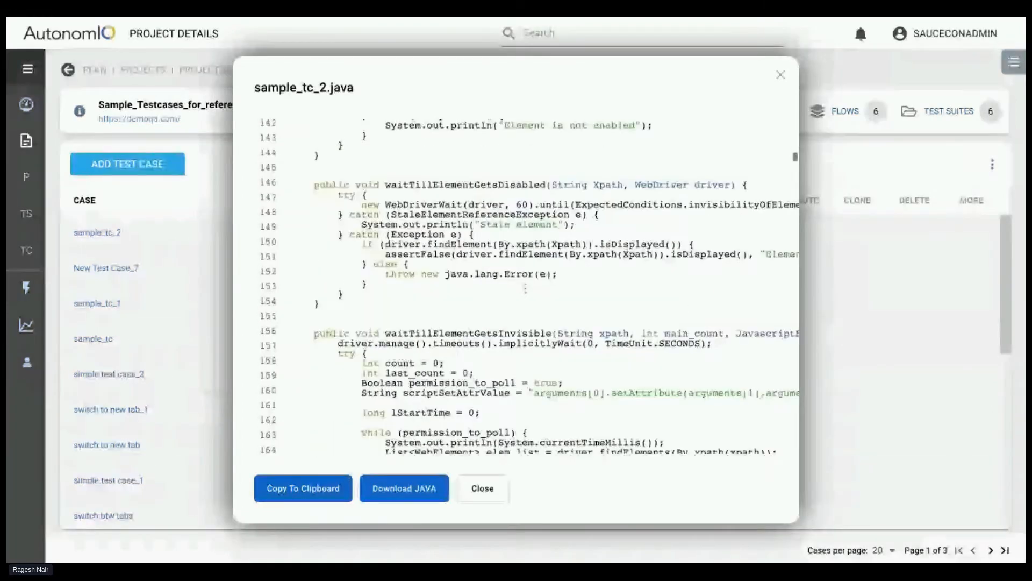
scroll(411, 298, down, 1)
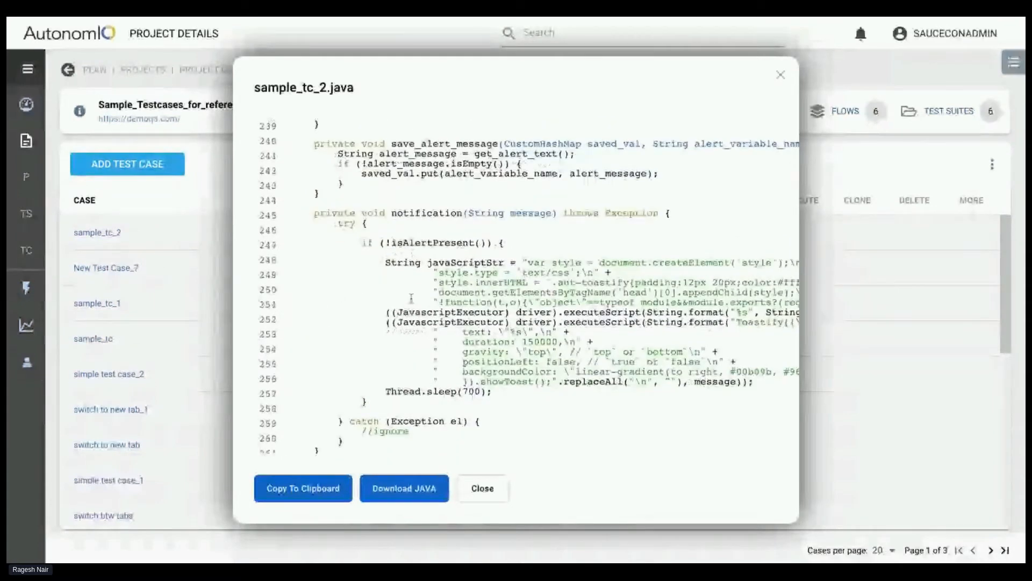
scroll(411, 298, down, 20)
scroll(592, 277, down, 14)
scroll(525, 269, down, 20)
scroll(666, 329, down, 20)
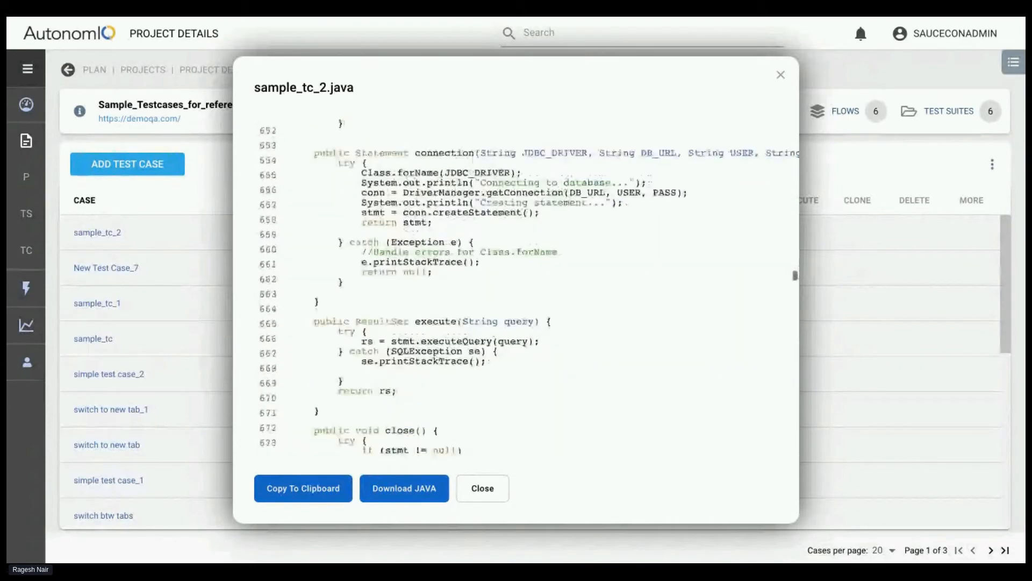
scroll(475, 322, down, 17)
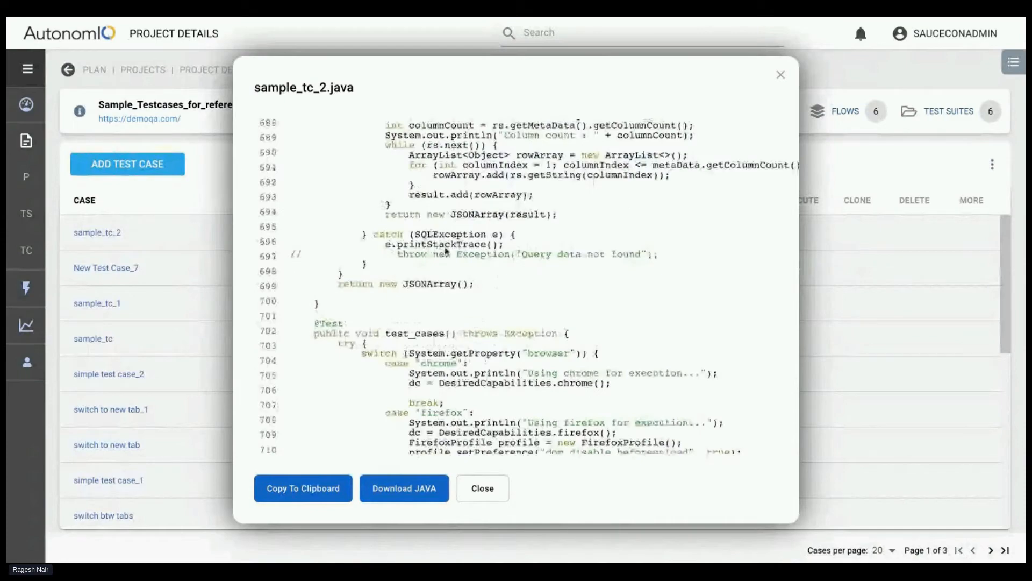
Review the sample_tc_2.java code back up to its package declaration and close the script preview
scroll(709, 164, up, 20)
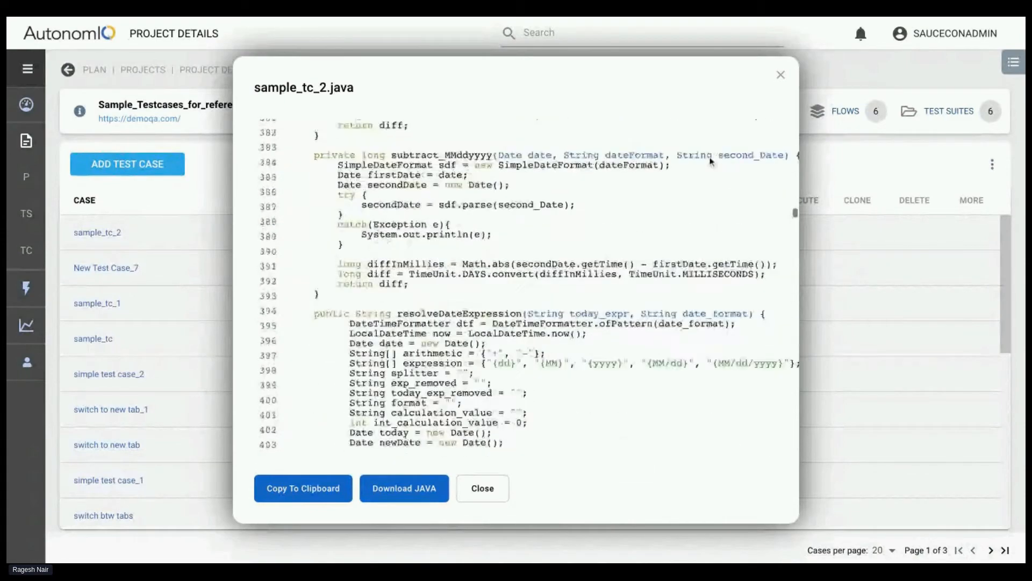
scroll(710, 162, up, 20)
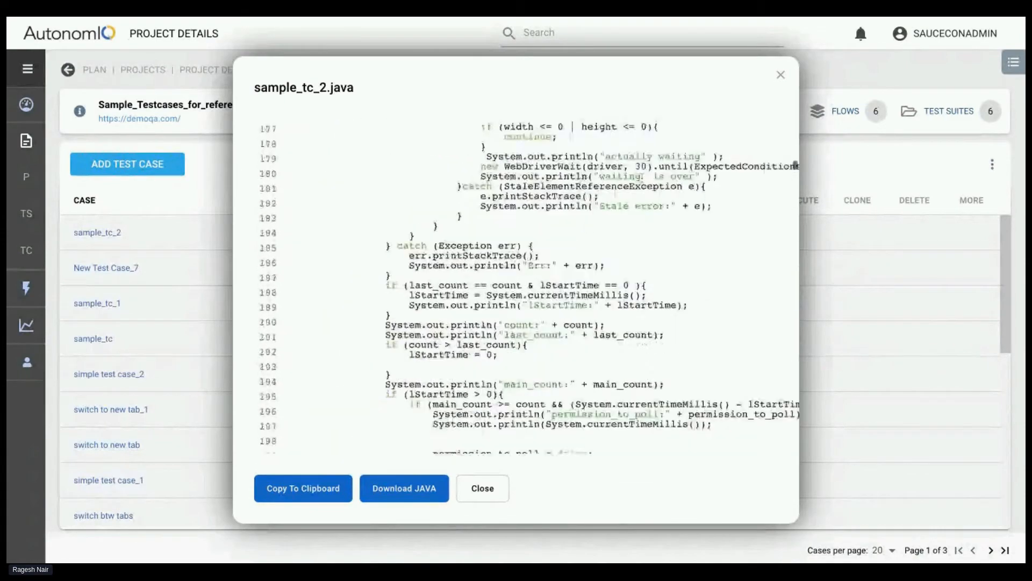
scroll(475, 198, up, 20)
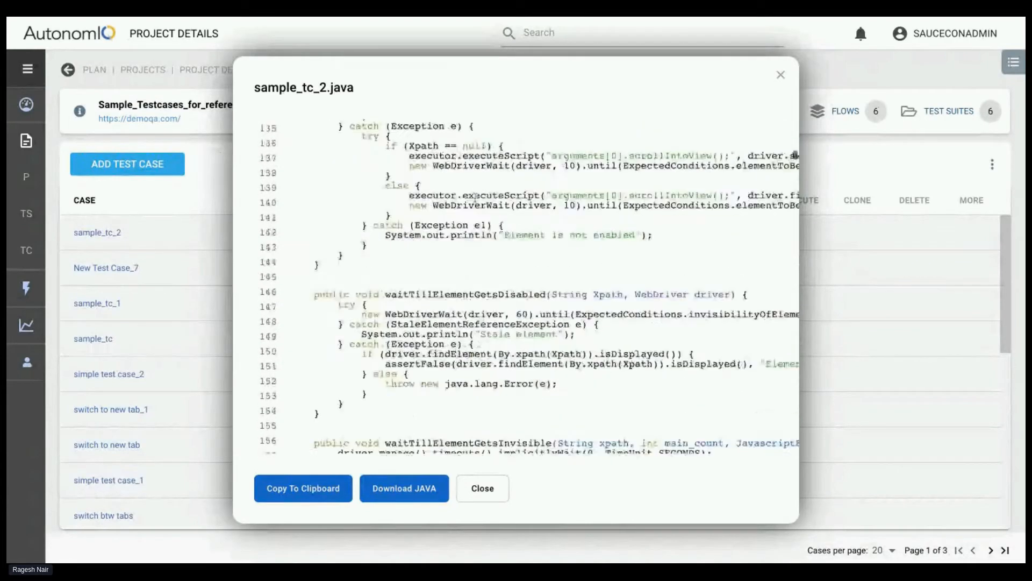
scroll(475, 198, up, 20)
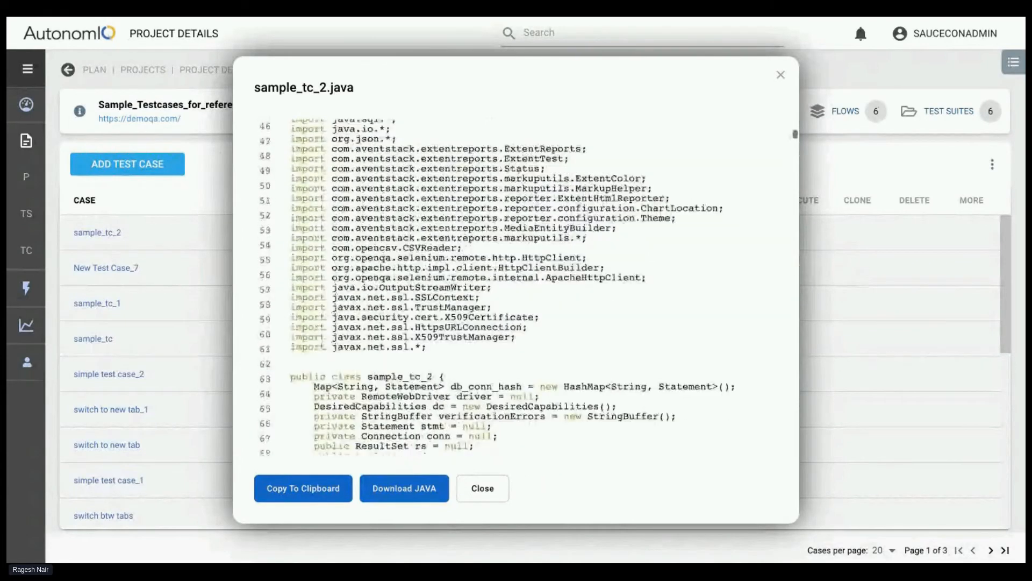
scroll(475, 198, up, 20)
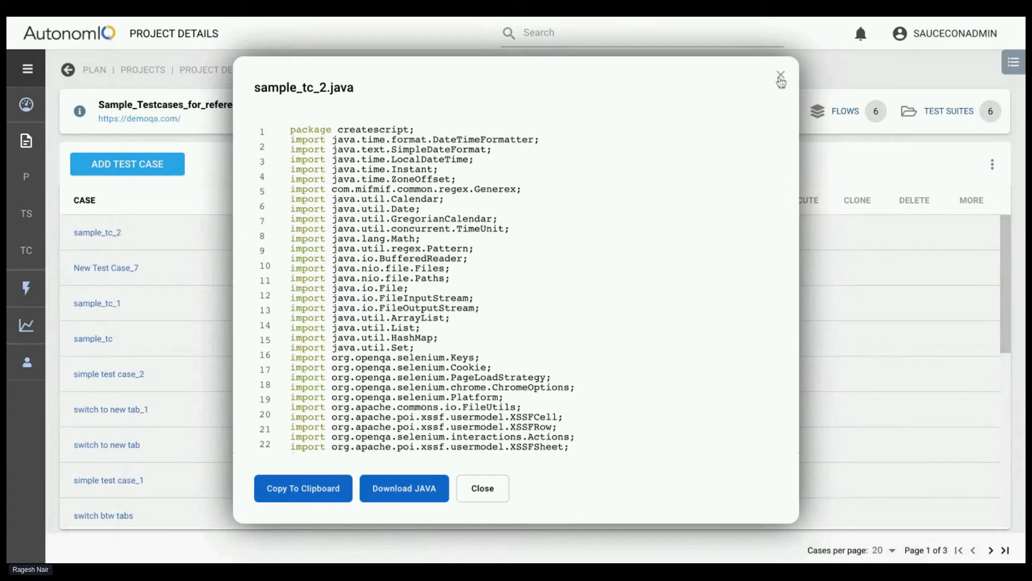
click(781, 78)
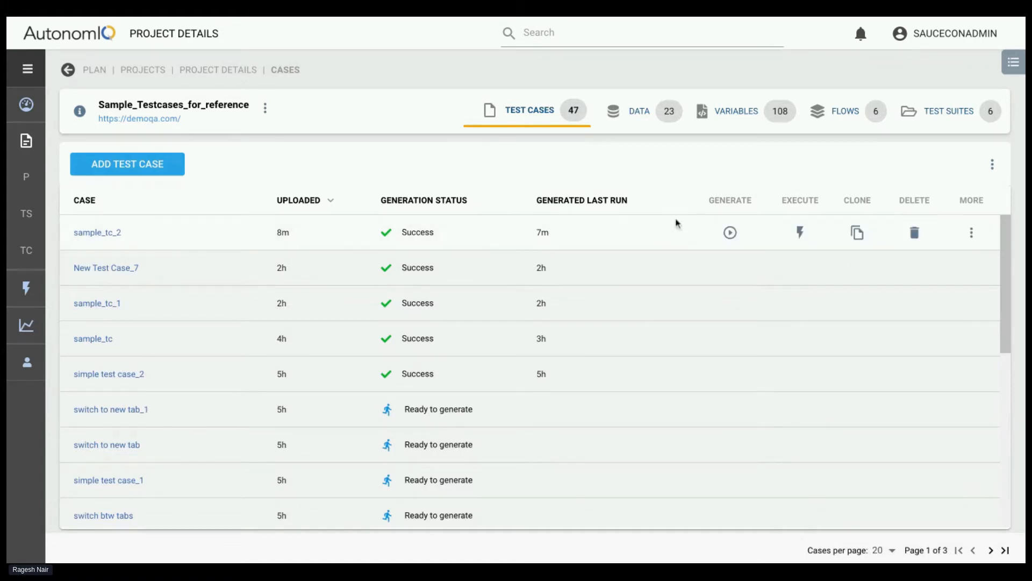
Download and open the generation report of sample_tc_2, and view the details of the Click on "Web Tables" and Open website steps
click(972, 236)
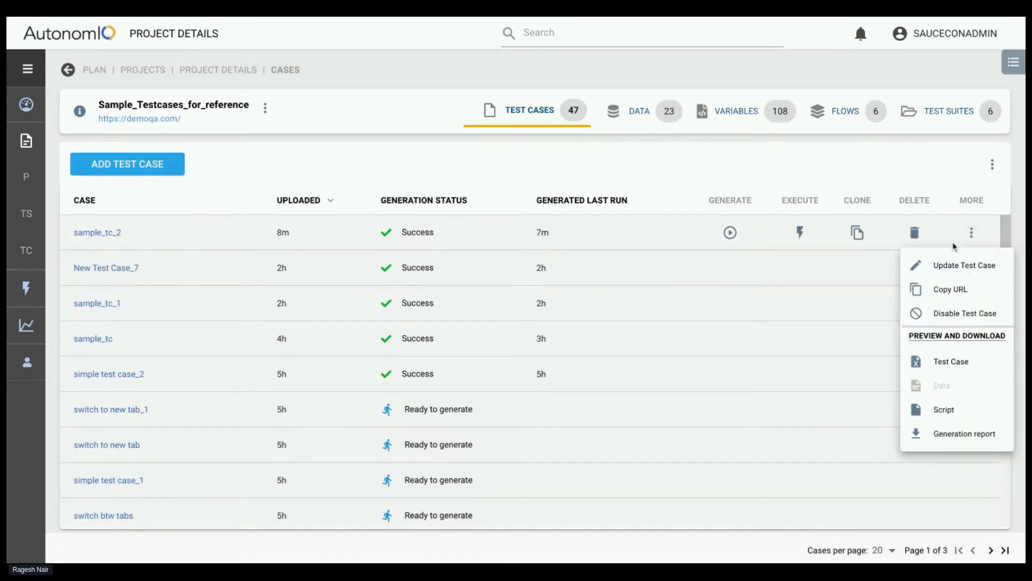
click(941, 435)
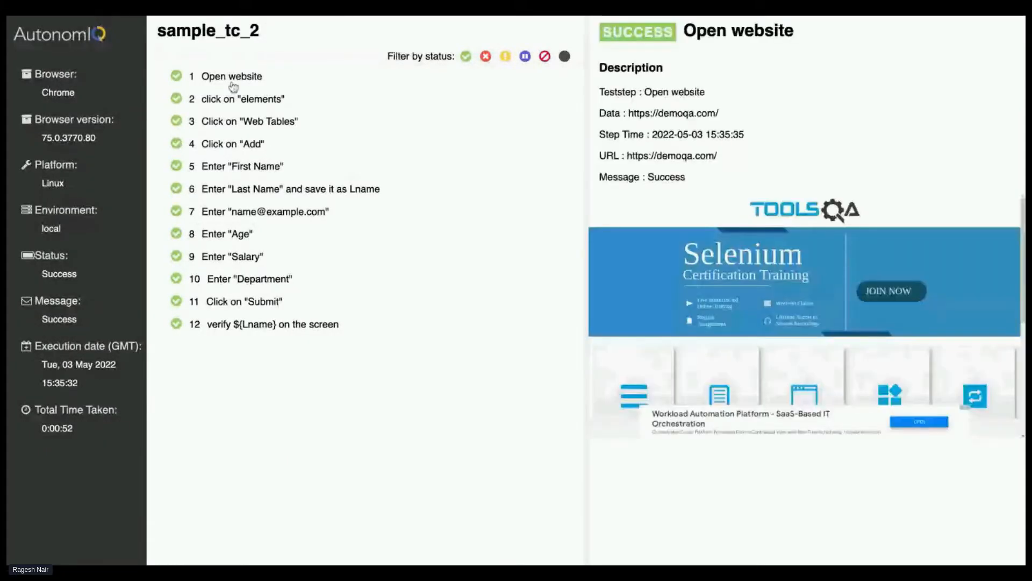
click(395, 128)
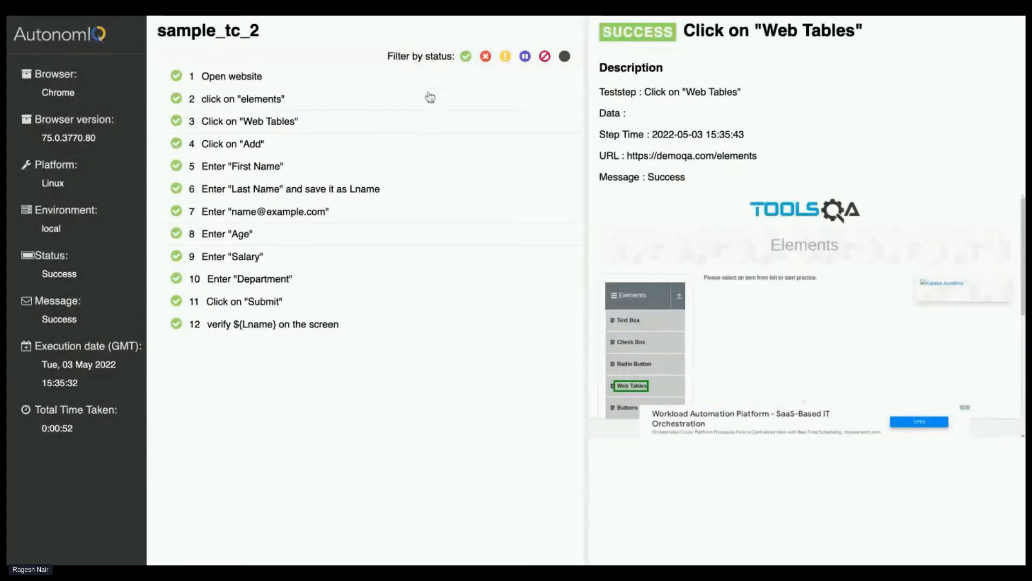
click(311, 79)
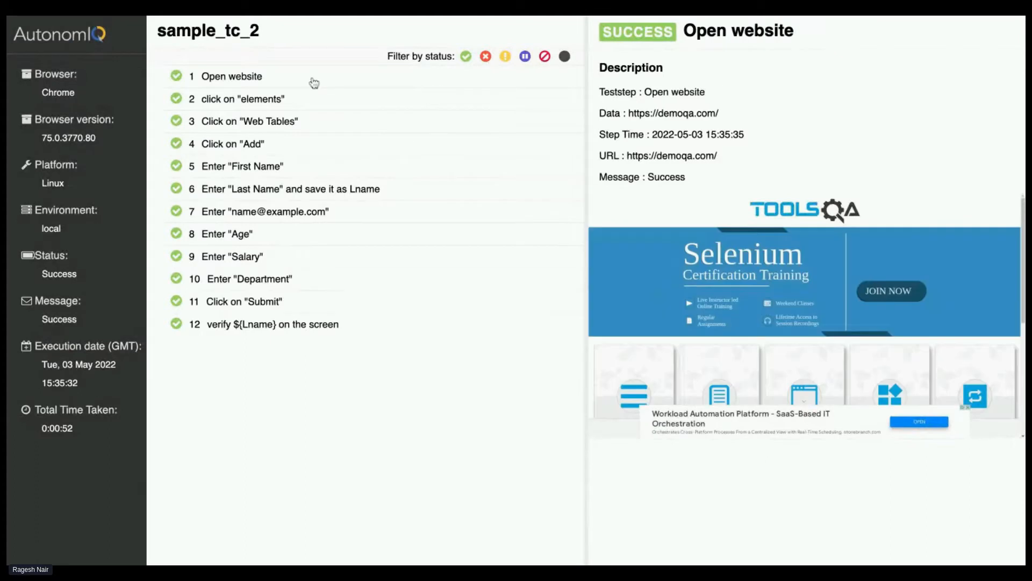
Try the report's different status filters on the step list, and show the successful steps again
click(465, 56)
click(466, 57)
click(465, 57)
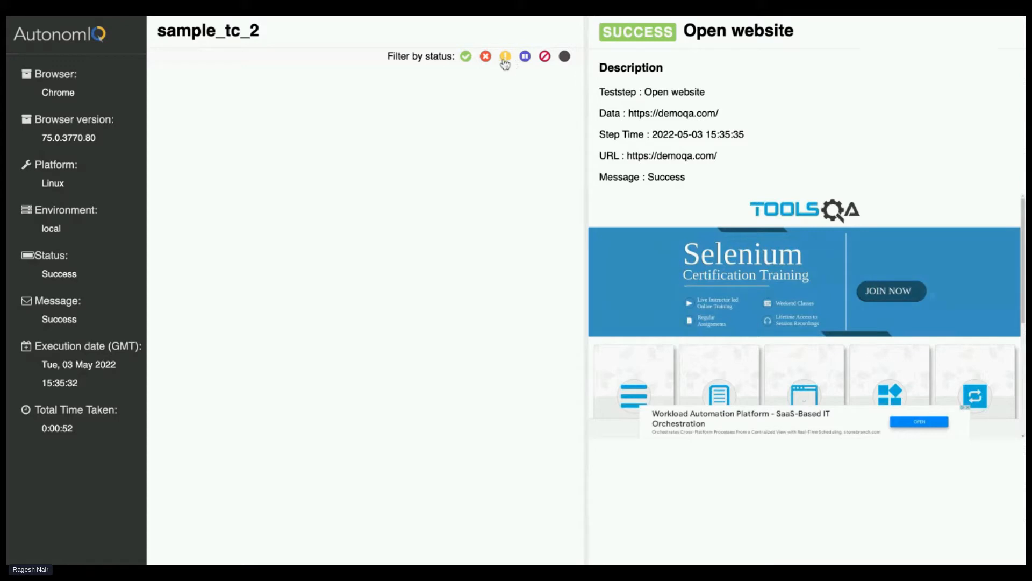
click(466, 57)
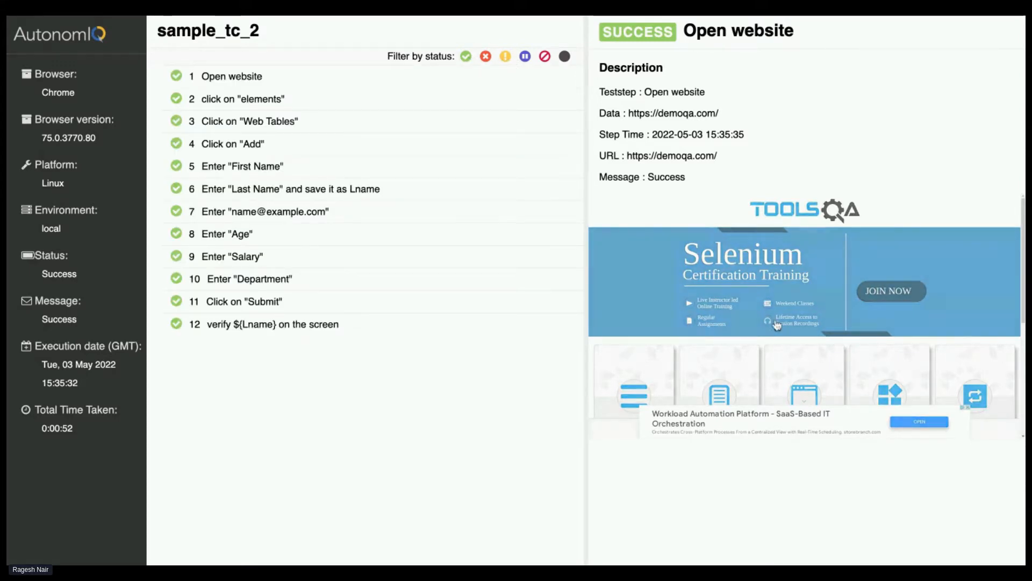
click(505, 58)
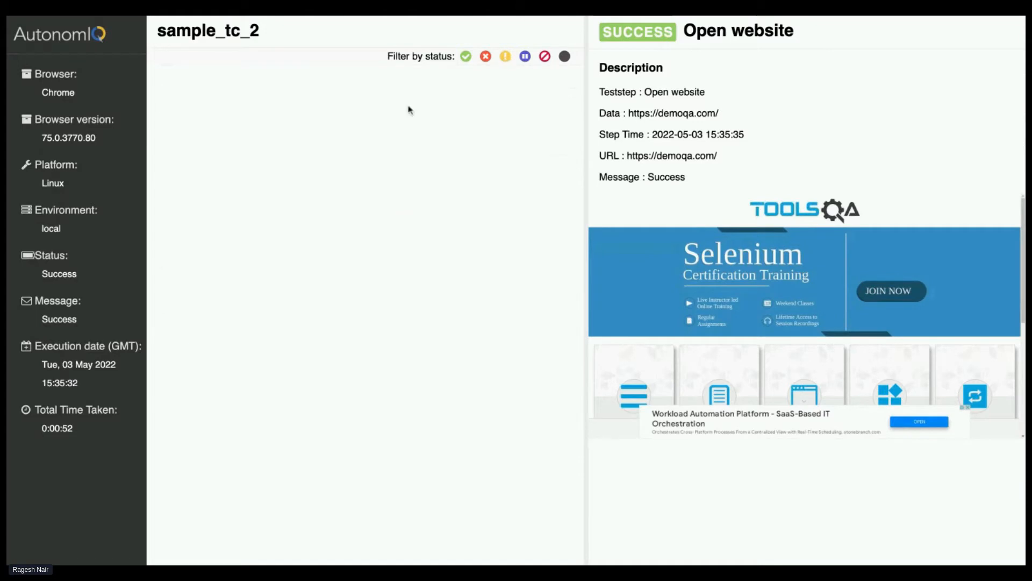
click(466, 56)
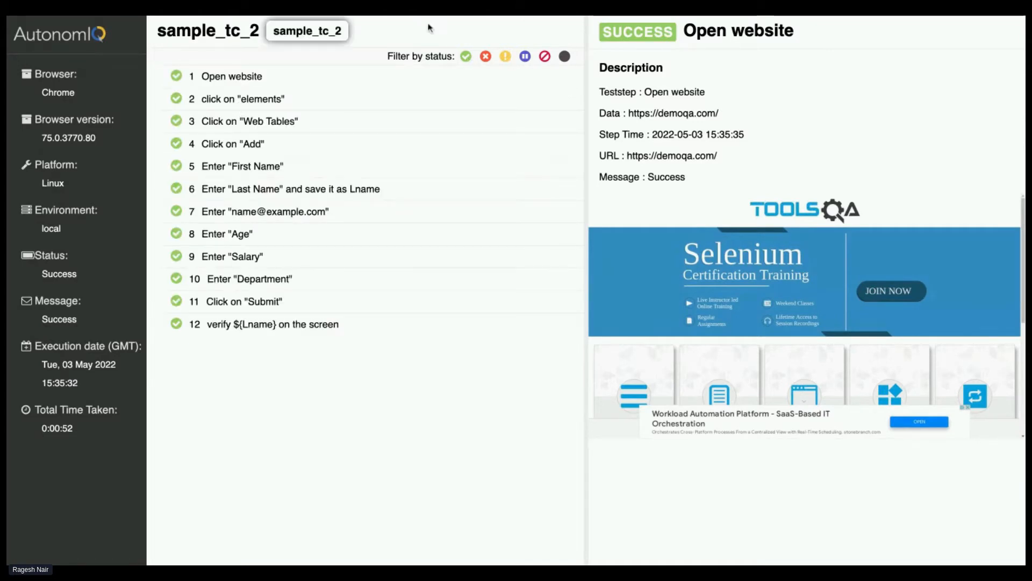
click(525, 57)
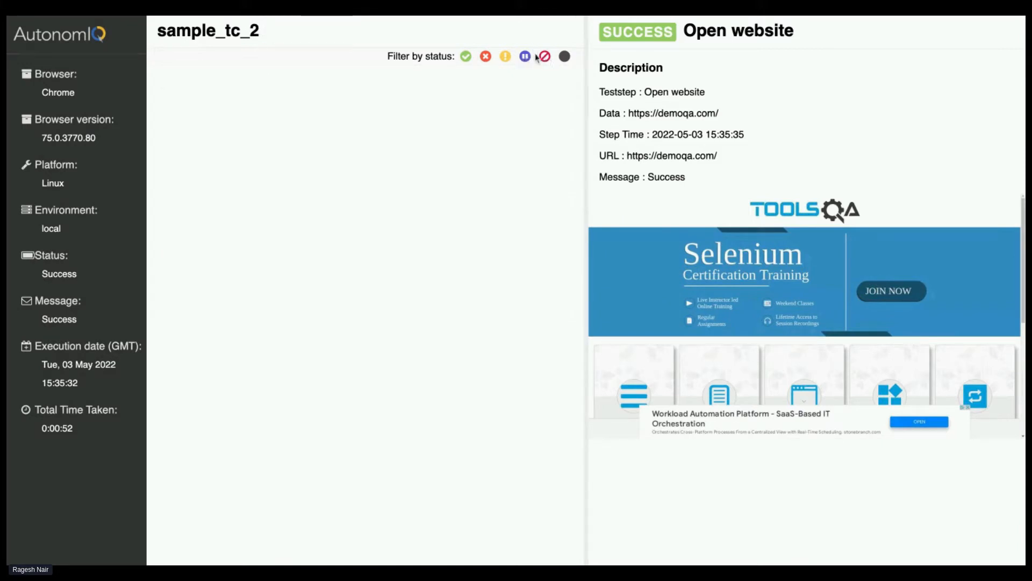
click(566, 58)
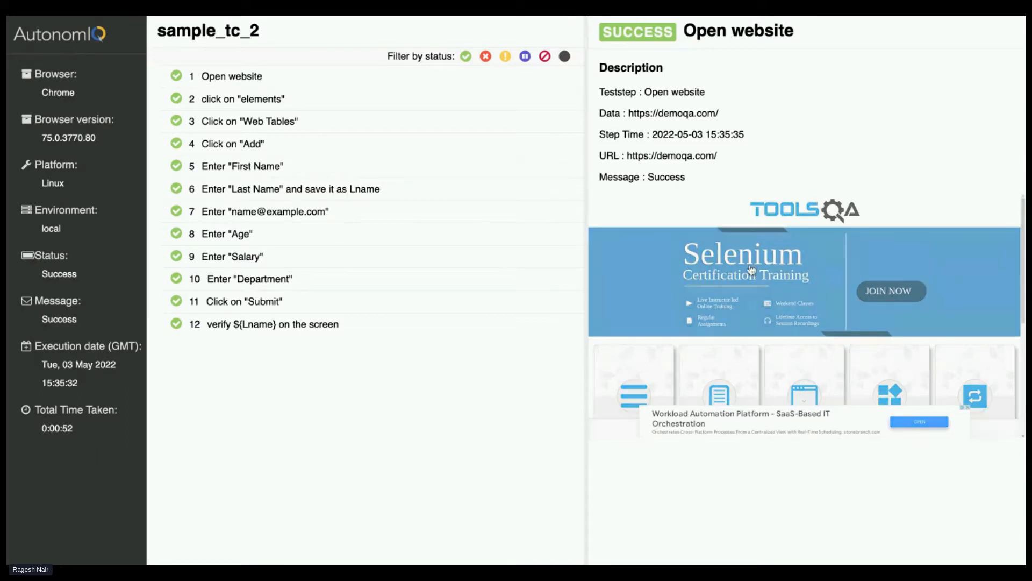
View the report details of the click on "elements", Click on "Web Tables" and Open website steps, and highlight the Open website step's time
click(309, 105)
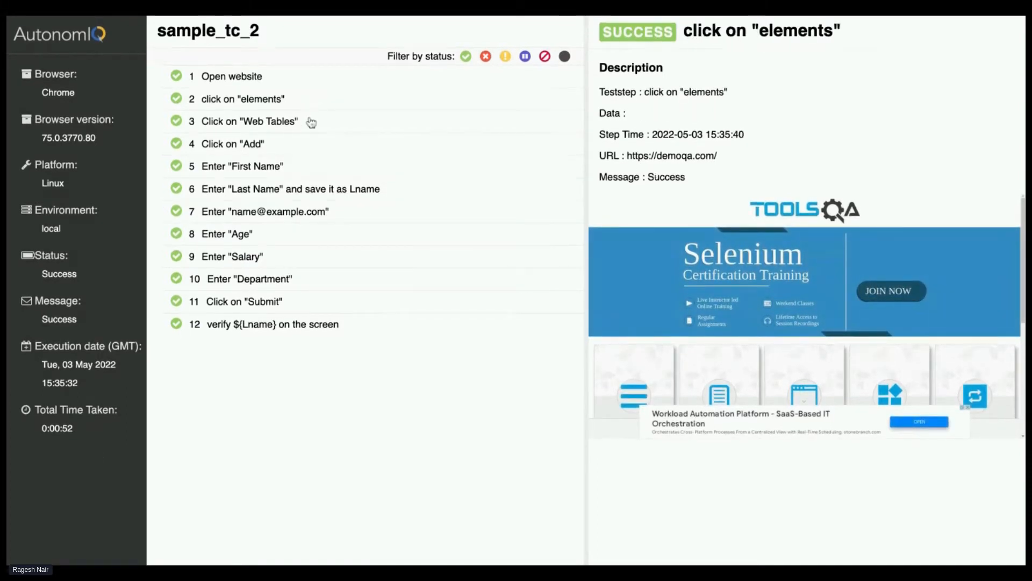
click(310, 123)
click(307, 83)
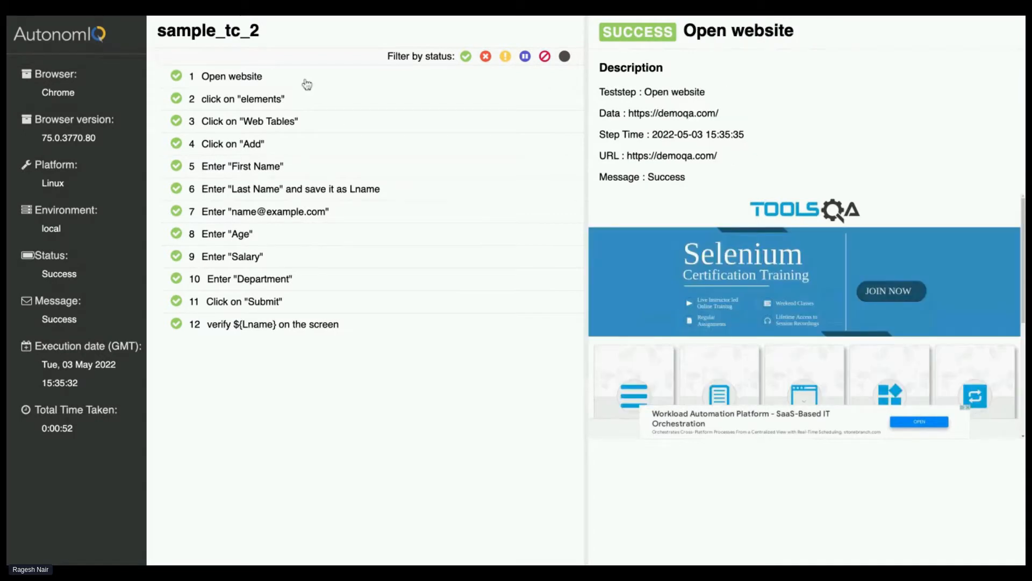
drag(655, 134, 772, 136)
click(651, 149)
drag(651, 137, 781, 138)
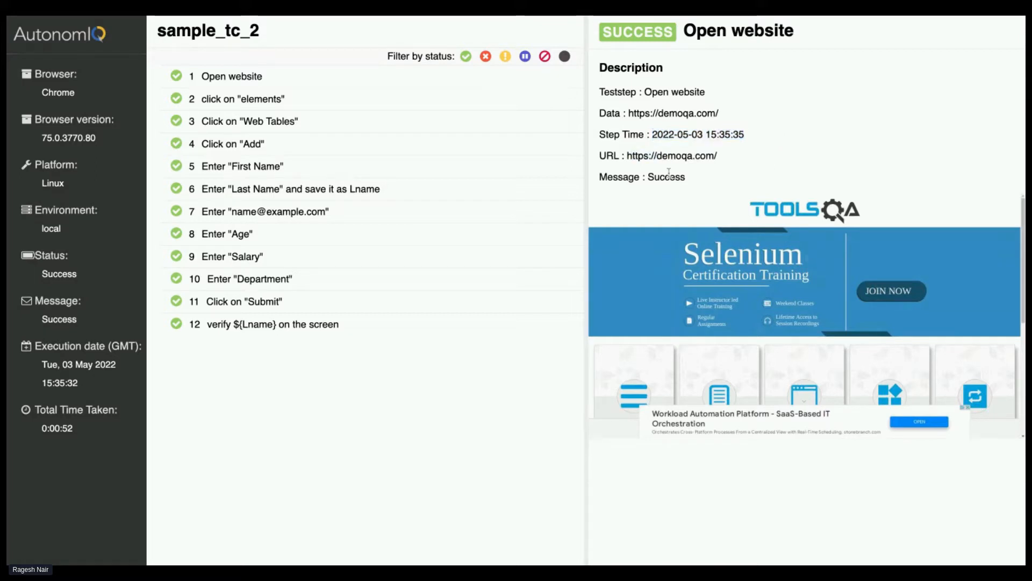
View the report details of the Click on "Web Tables" step and examine its screenshot enlarged
click(313, 104)
click(317, 122)
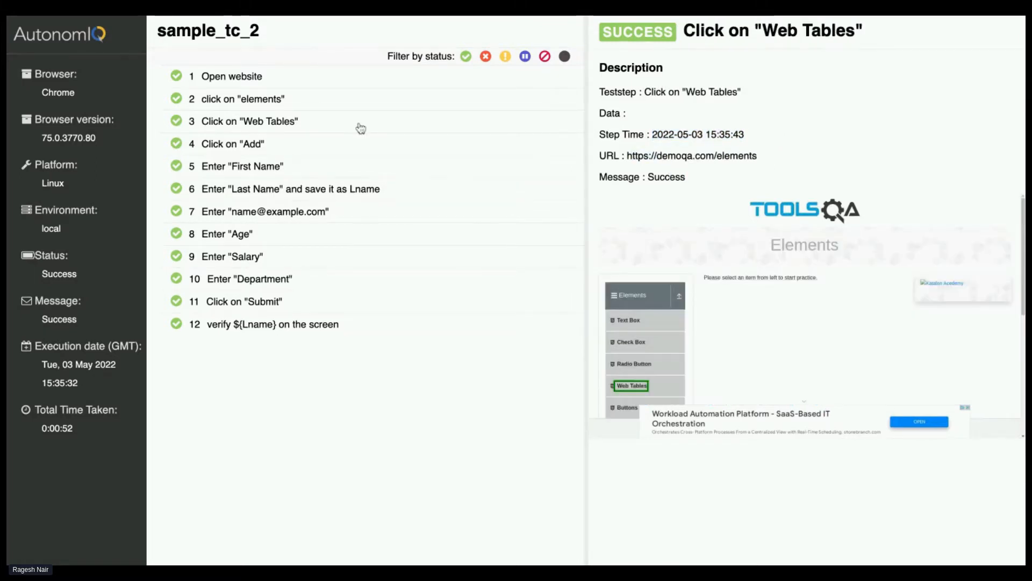
click(767, 329)
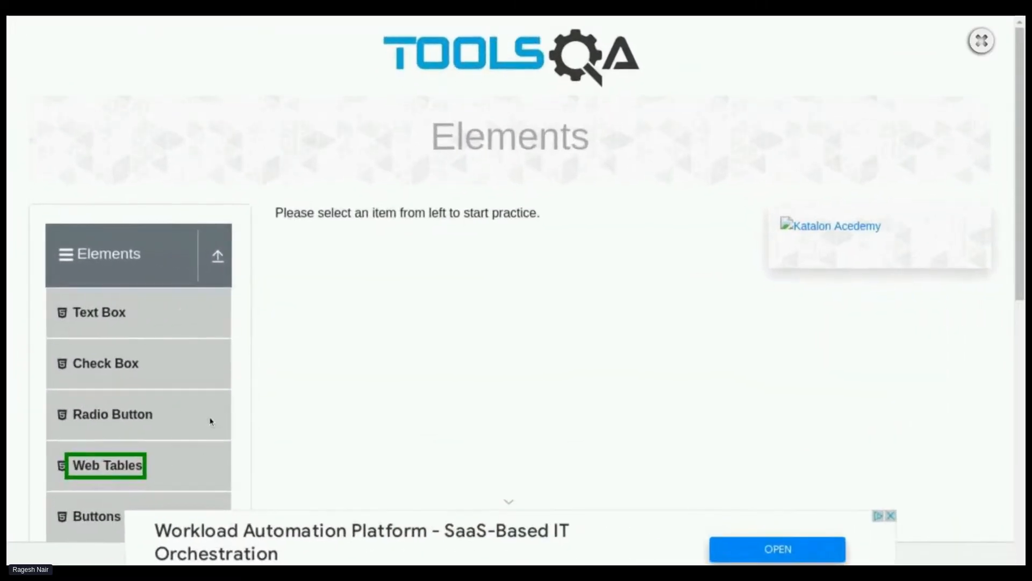
scroll(207, 409, down, 1)
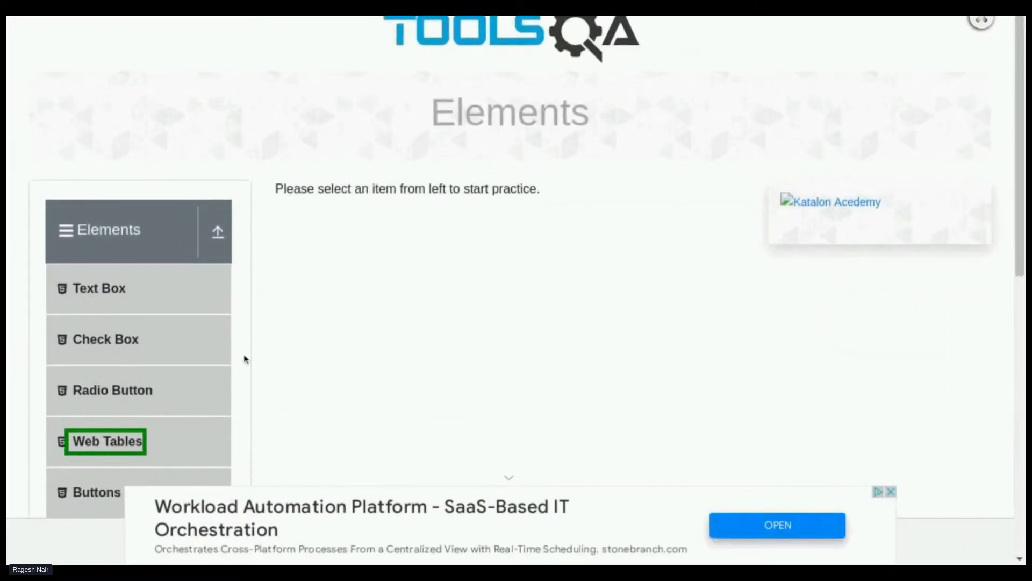
click(981, 20)
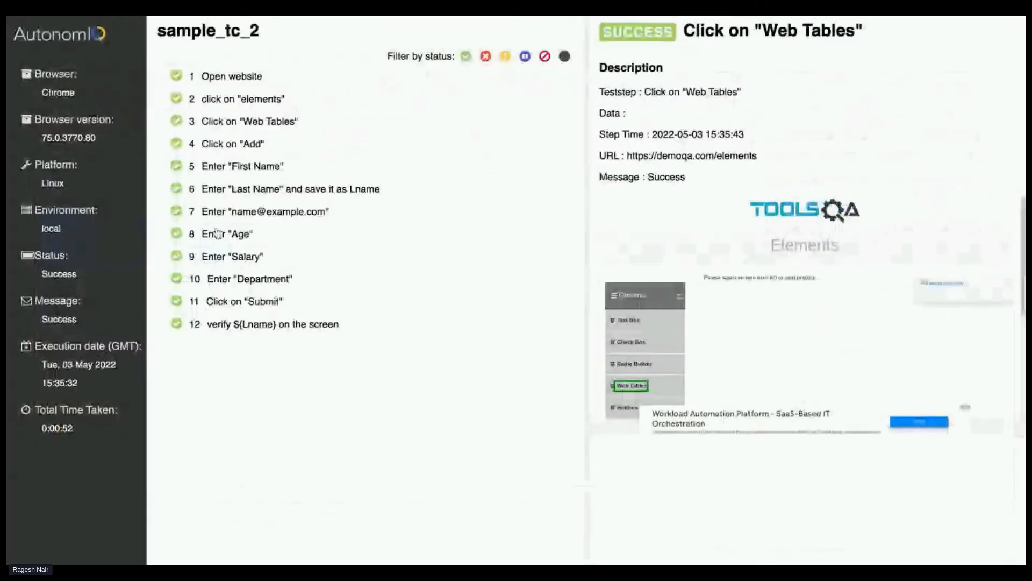
View the report details of the Enter "Salary" step and examine its registration form screenshot enlarged
click(232, 256)
click(717, 272)
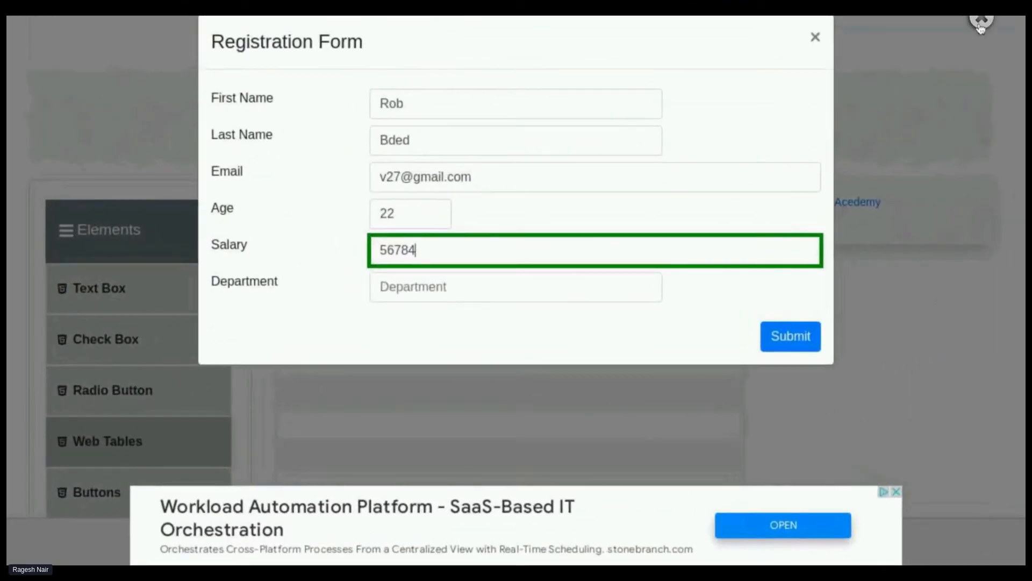
click(982, 20)
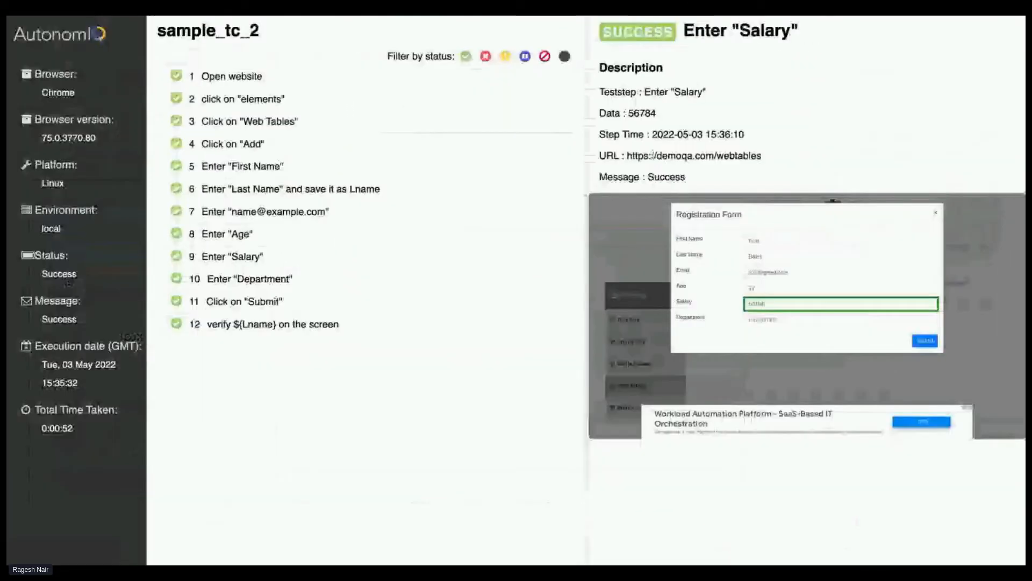
Compare the report details of the Enter "Age", Enter "Salary", Enter "Department" and Click on "Submit" steps
click(321, 284)
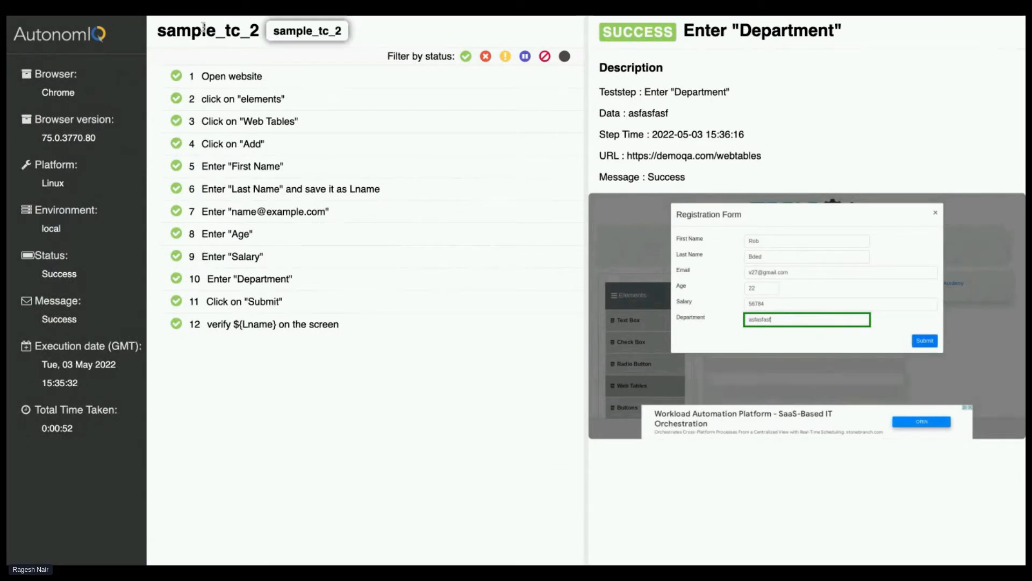
click(288, 239)
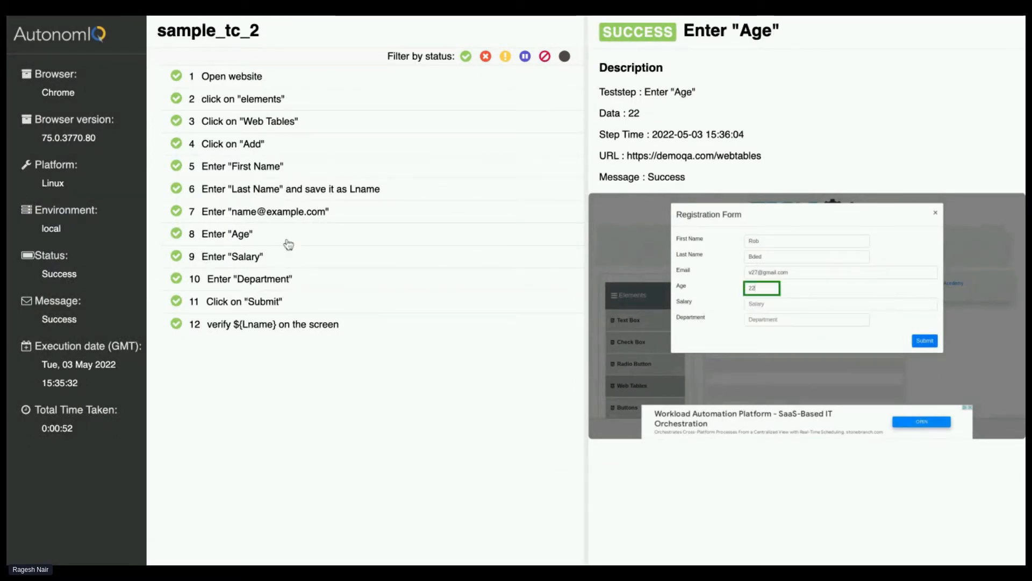
click(364, 256)
click(380, 283)
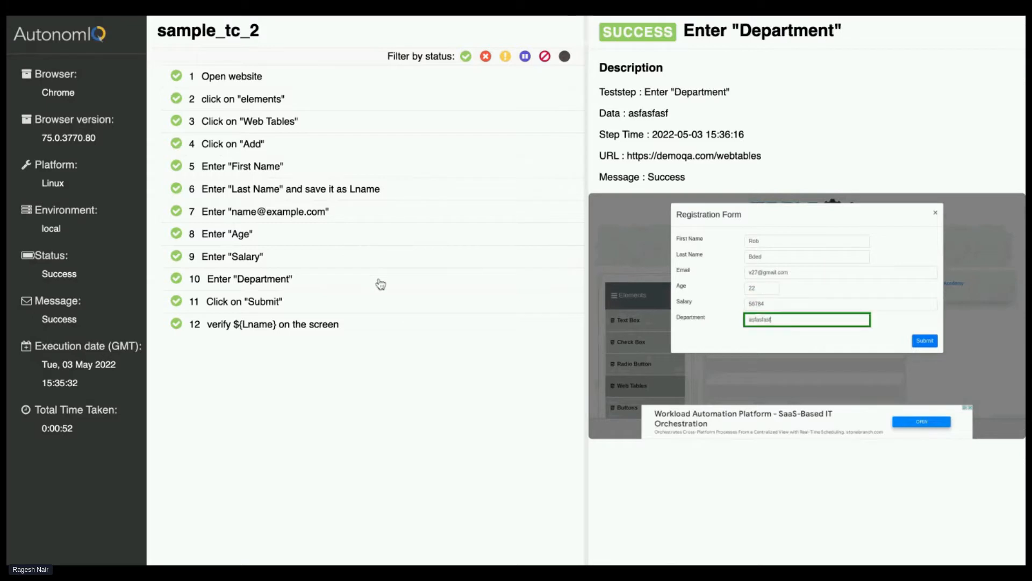
click(380, 301)
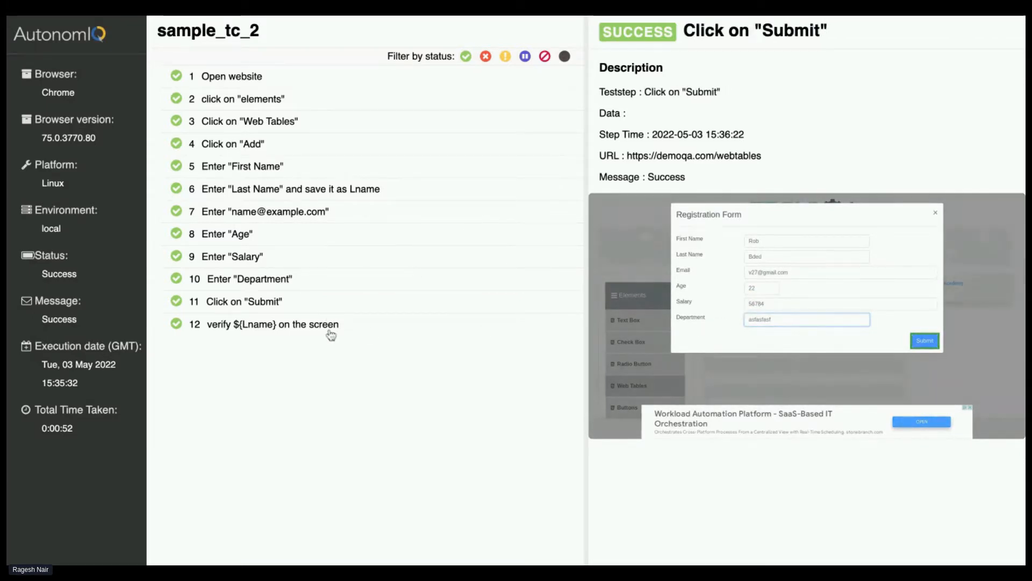
Compare the verify ${Lname} on the screen step with the Click on "Submit" step, and examine the verification screenshot enlarged
click(357, 329)
click(378, 302)
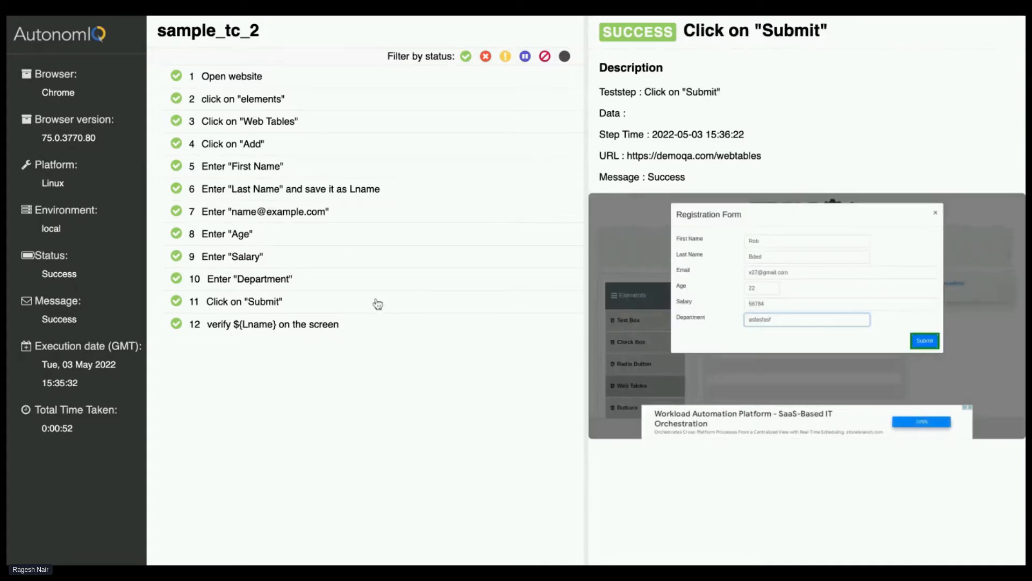
click(398, 322)
click(732, 330)
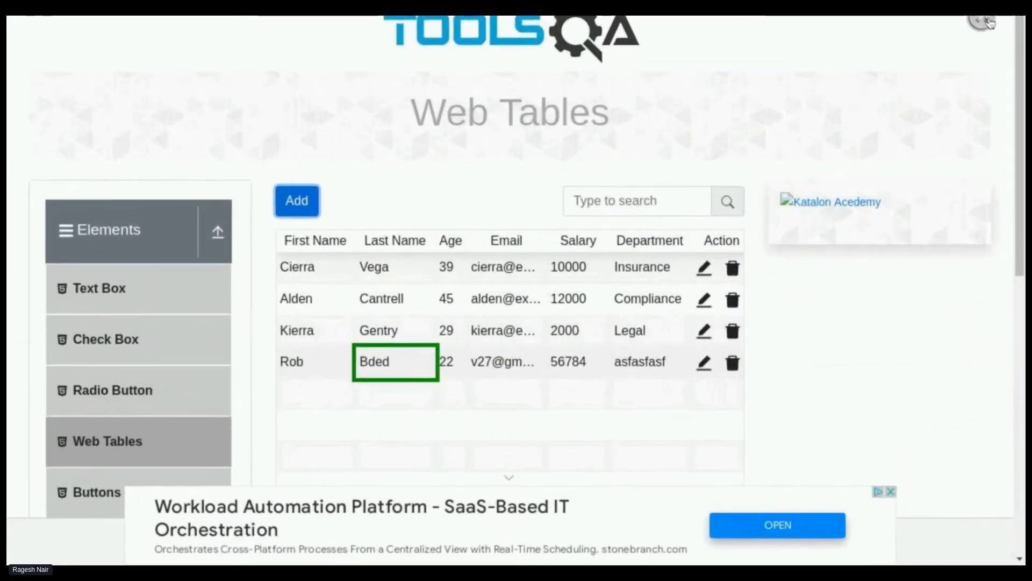
click(981, 20)
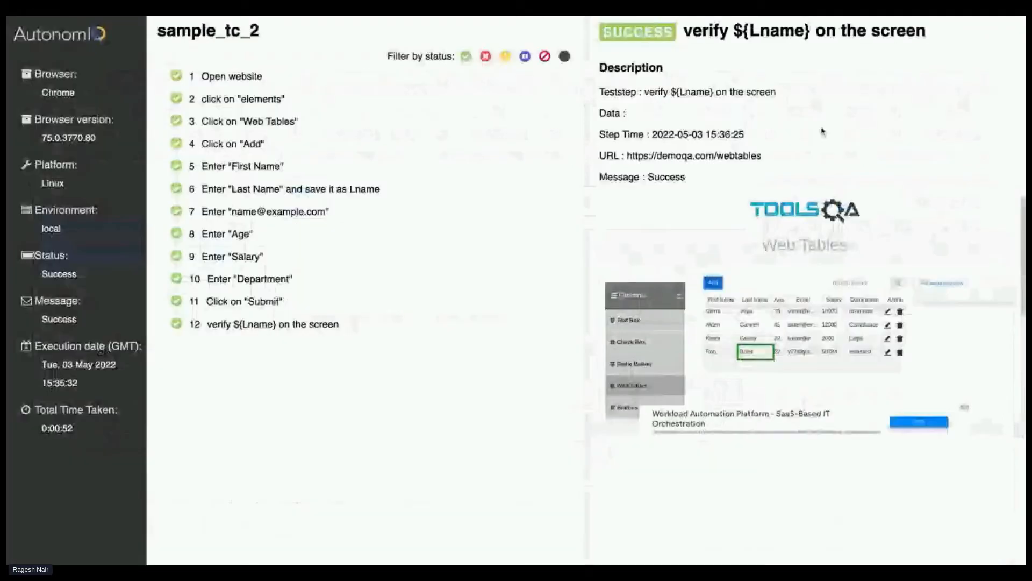
Return to the Click on "Submit" step's details and examine its completed registration form screenshot enlarged
click(321, 301)
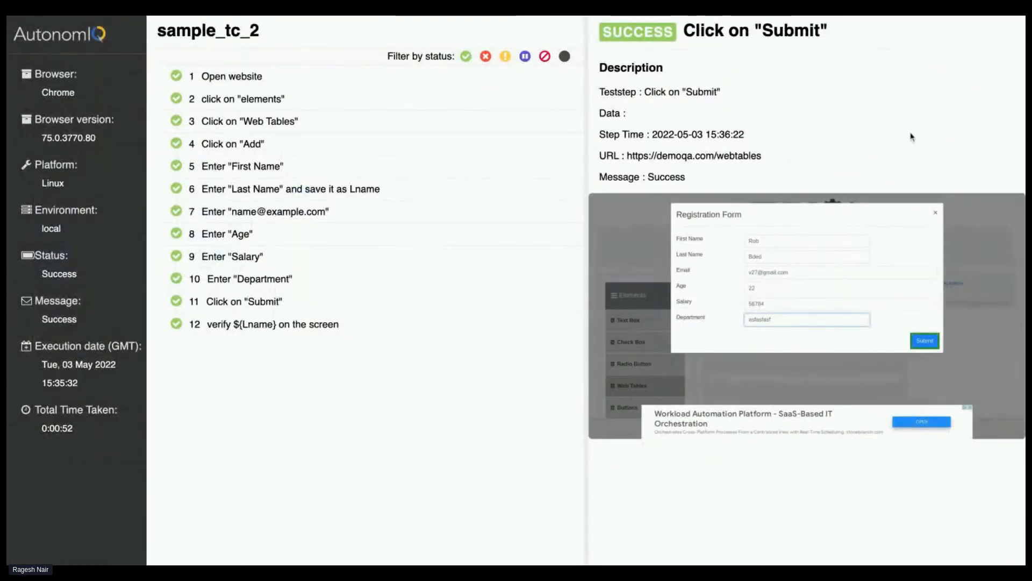
click(782, 260)
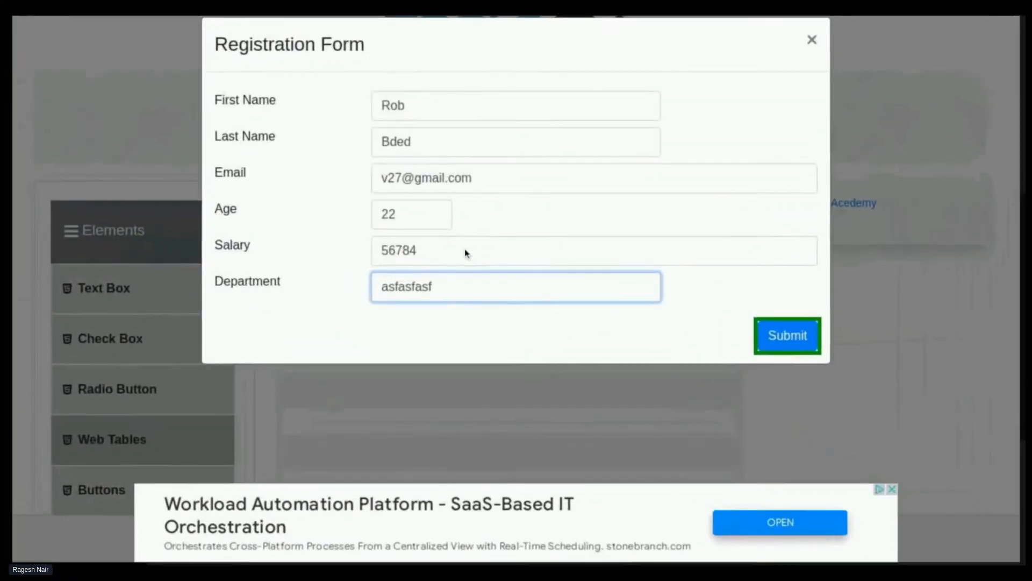
click(982, 20)
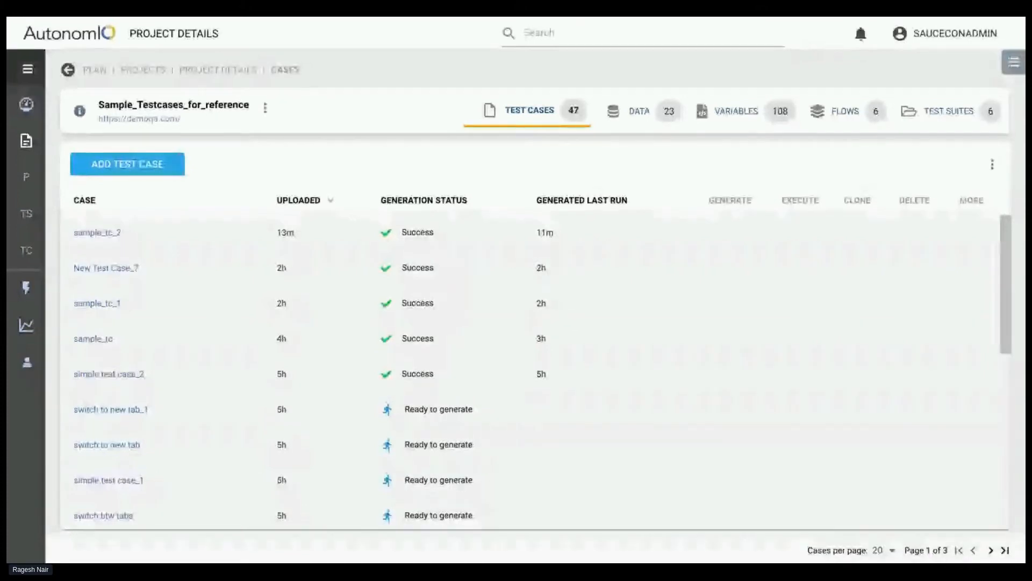
Browse the data files of the Sample_Testcases_for_reference project and locate the data_Salesforce.test.case. datasheet
click(635, 110)
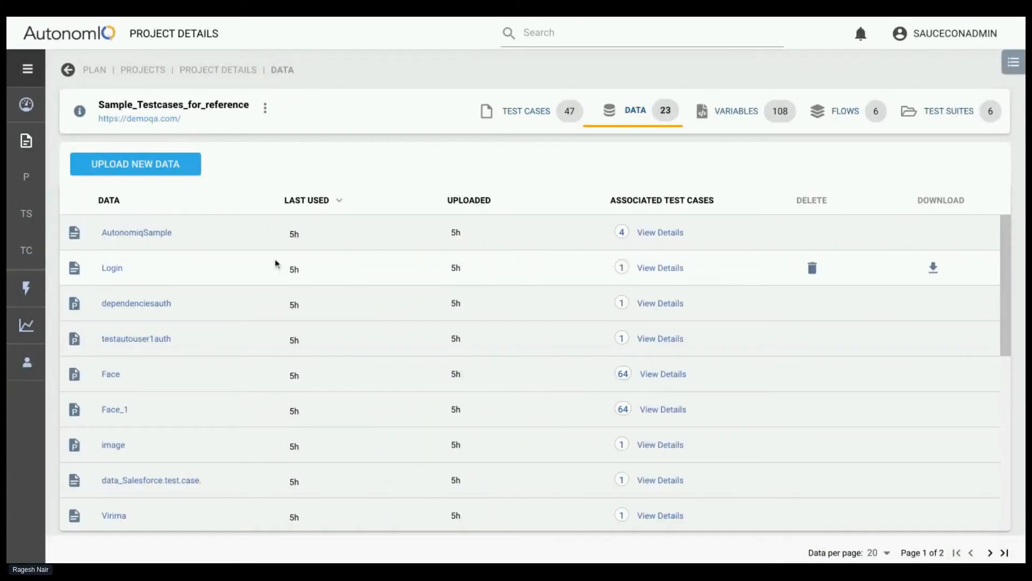
scroll(253, 301, down, 1)
scroll(150, 333, down, 2)
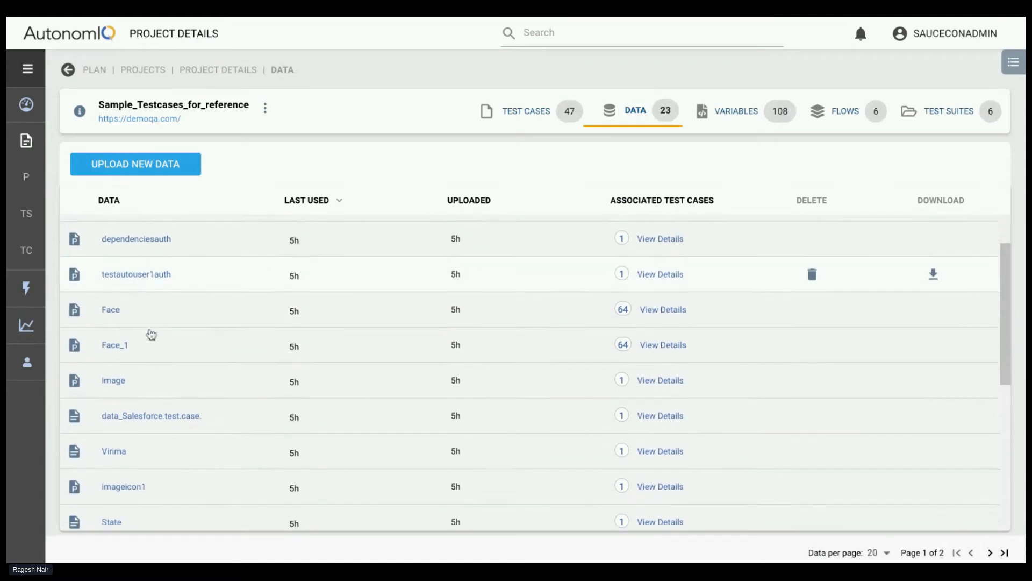
scroll(143, 368, down, 3)
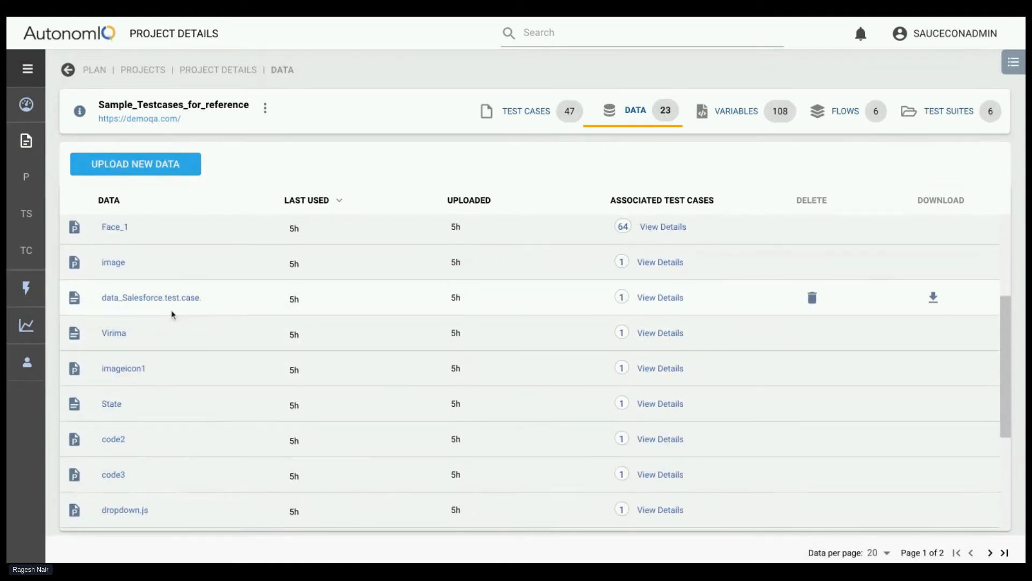
scroll(156, 446, down, 2)
scroll(161, 430, down, 2)
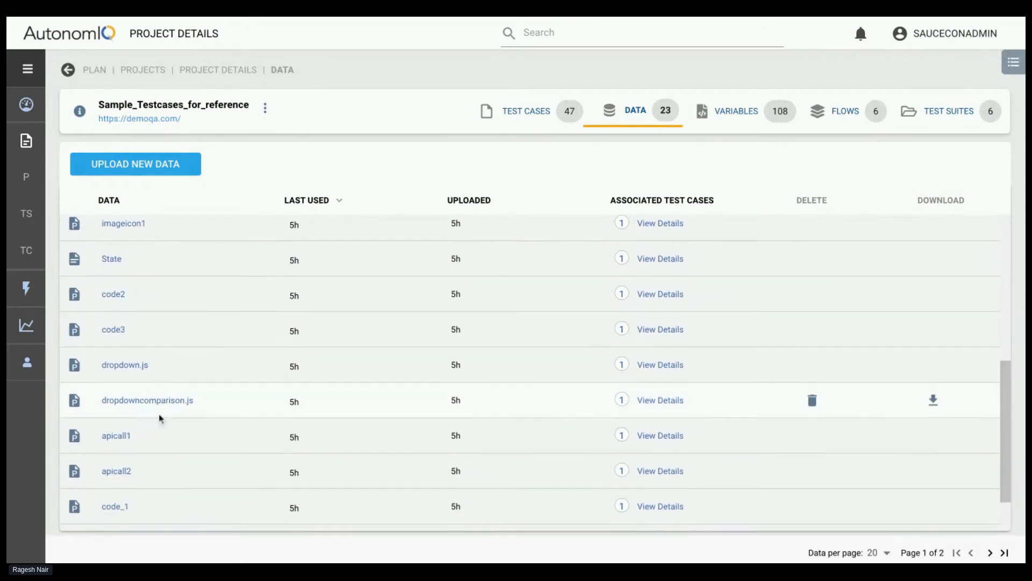
scroll(164, 392, up, 2)
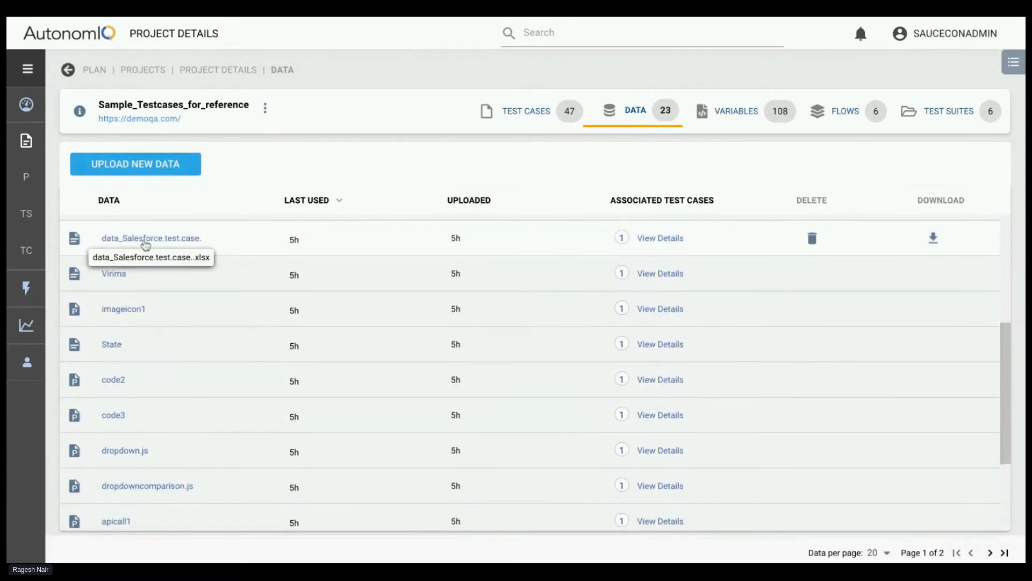
Open the data_Salesforce.test.case. datasheet and examine its columns from username through to email and street
click(144, 238)
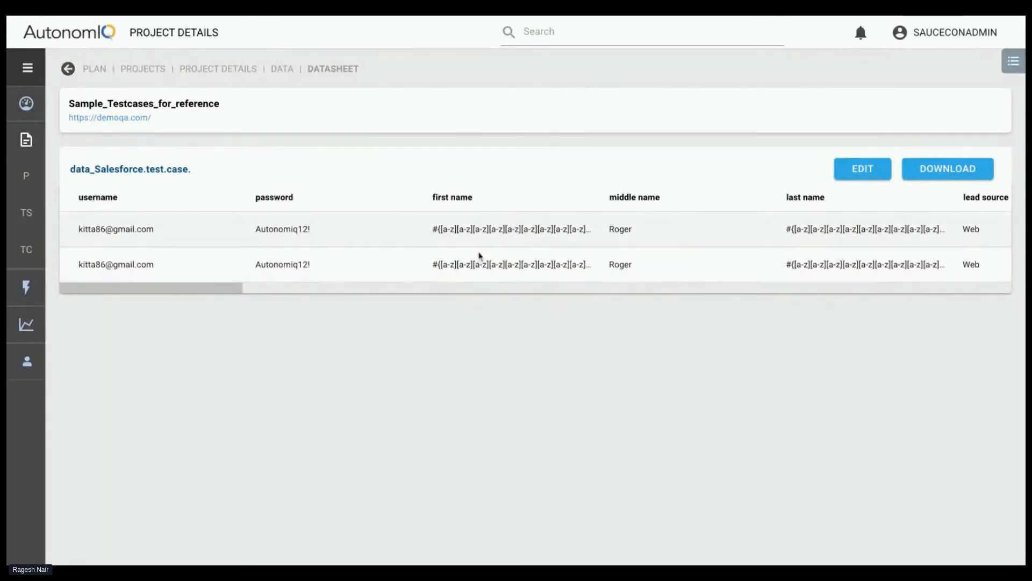
scroll(430, 242, right, 4)
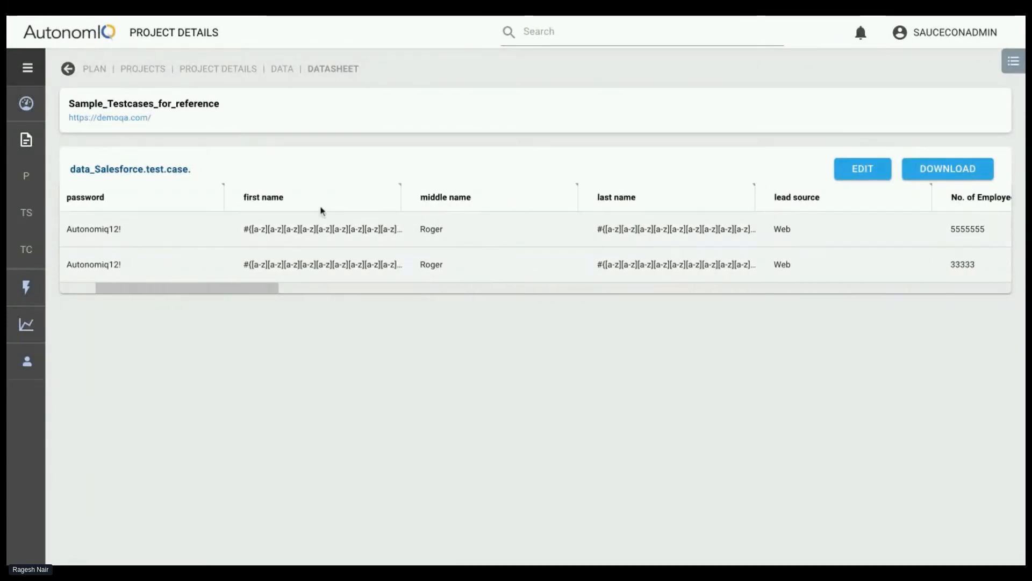
scroll(459, 219, right, 2)
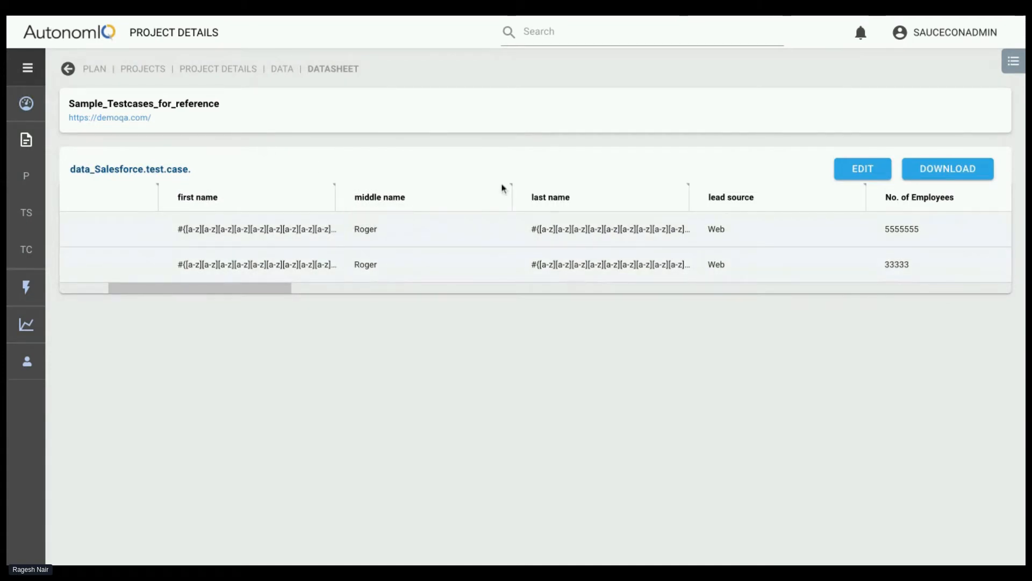
scroll(460, 248, right, 3)
scroll(618, 268, right, 2)
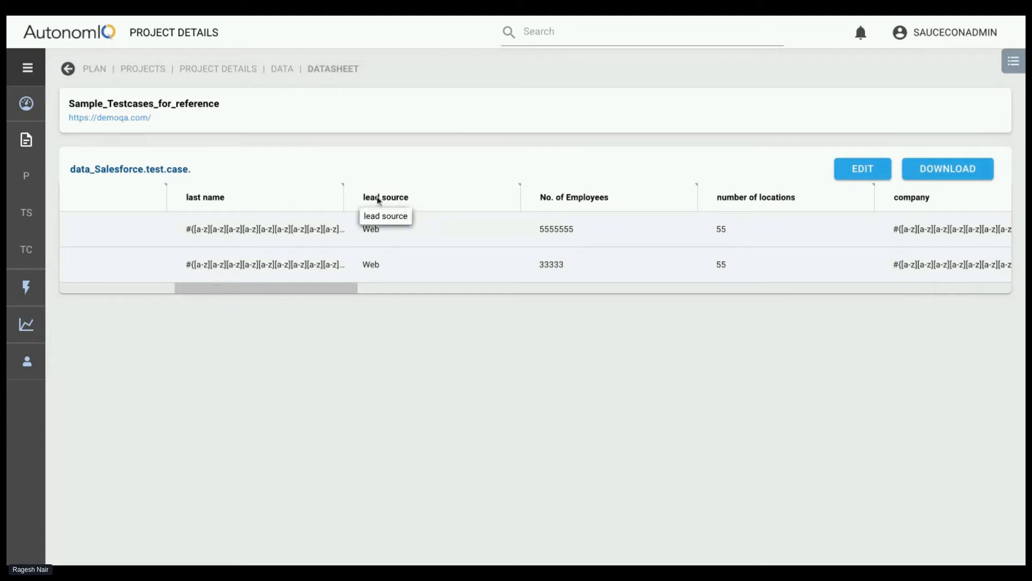
scroll(650, 258, right, 5)
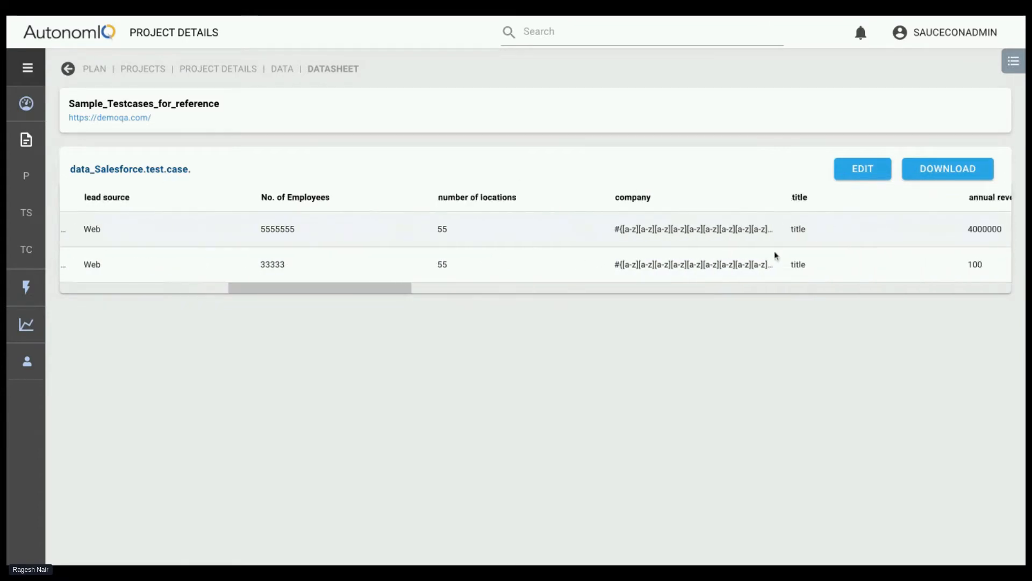
scroll(785, 250, right, 1)
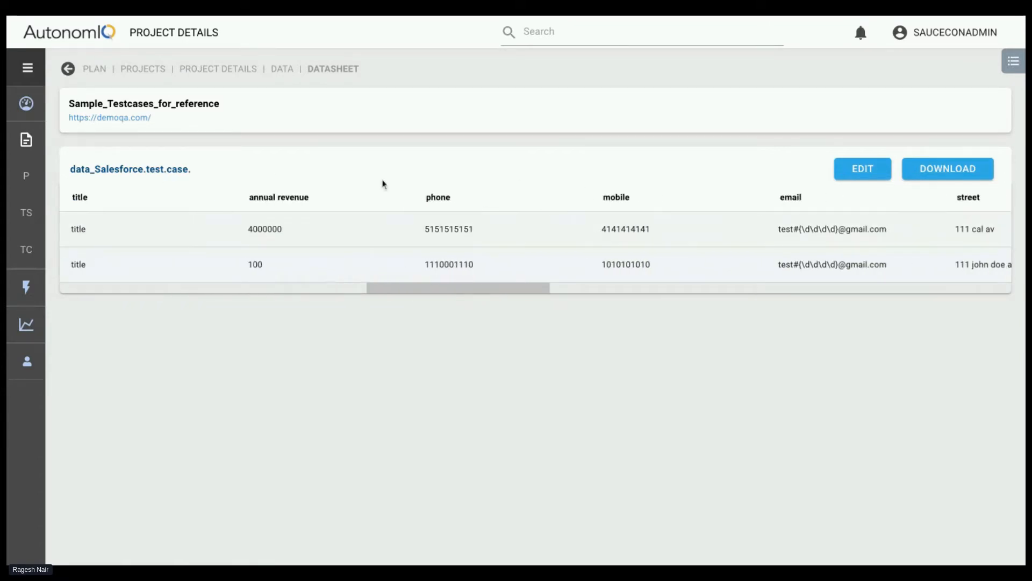
Highlight the datasheet's annual revenue heading and the annual revenue value in the first row
scroll(417, 222, left, 3)
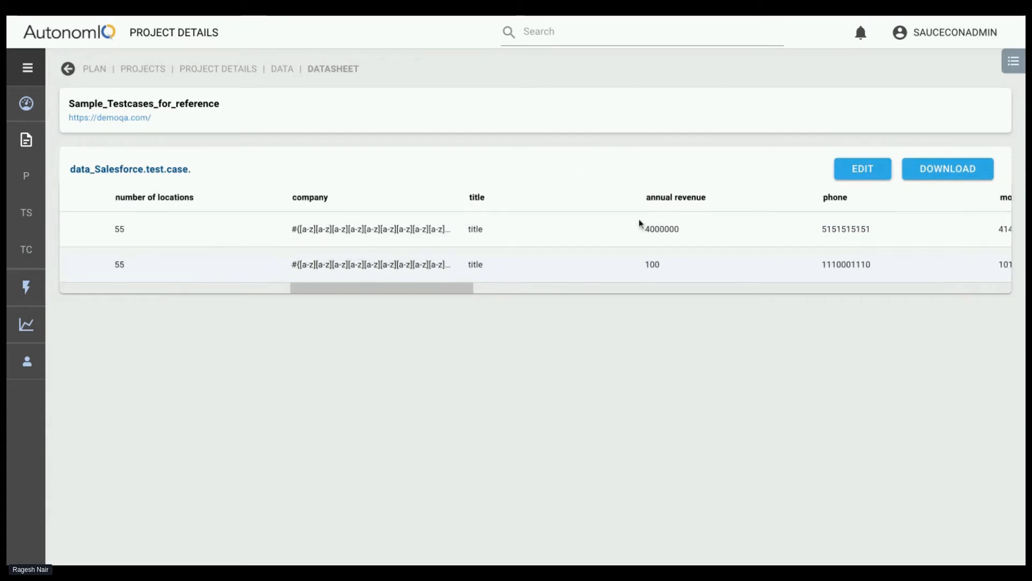
drag(645, 197, 702, 197)
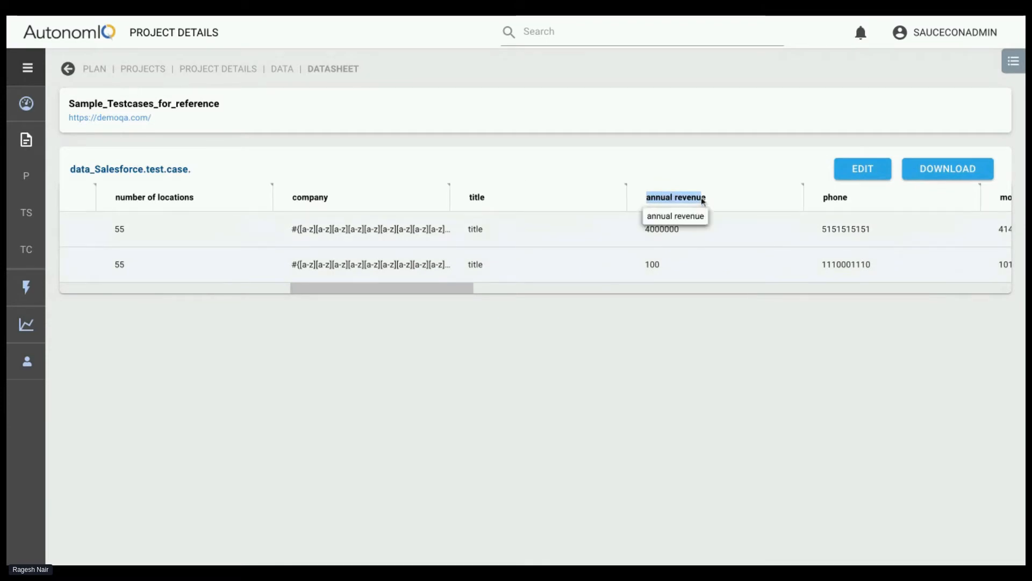
drag(650, 228, 680, 228)
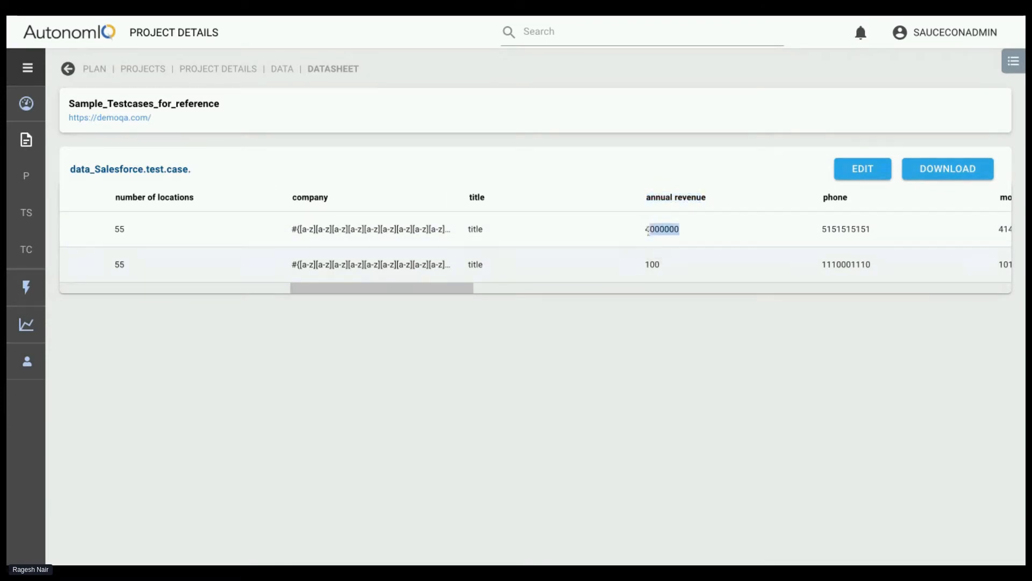
Review the datasheet's earlier columns again and highlight the No. of Employees values in both rows
scroll(649, 243, right, 3)
scroll(694, 241, left, 5)
scroll(306, 241, left, 3)
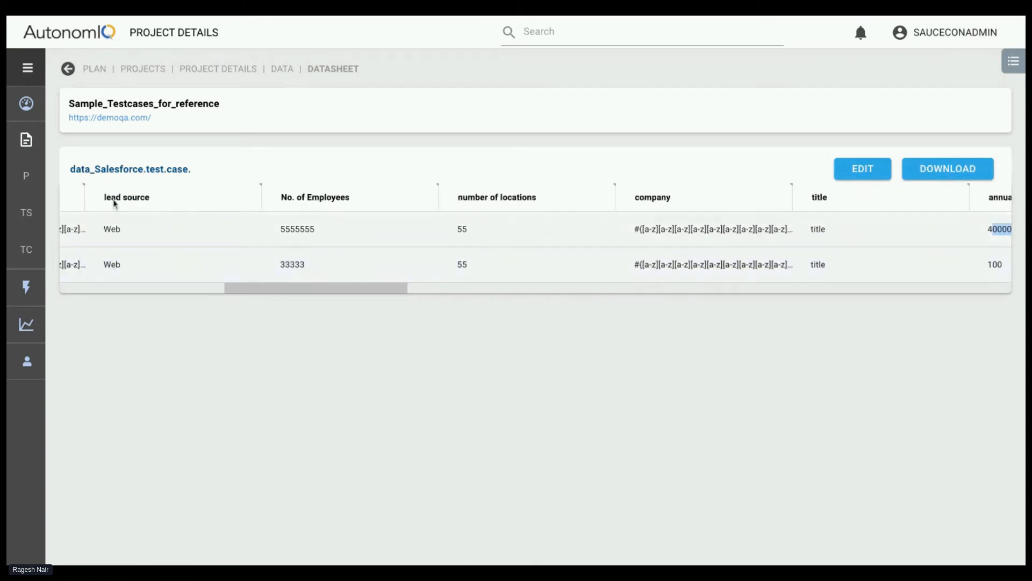
scroll(310, 253, left, 5)
scroll(311, 251, left, 5)
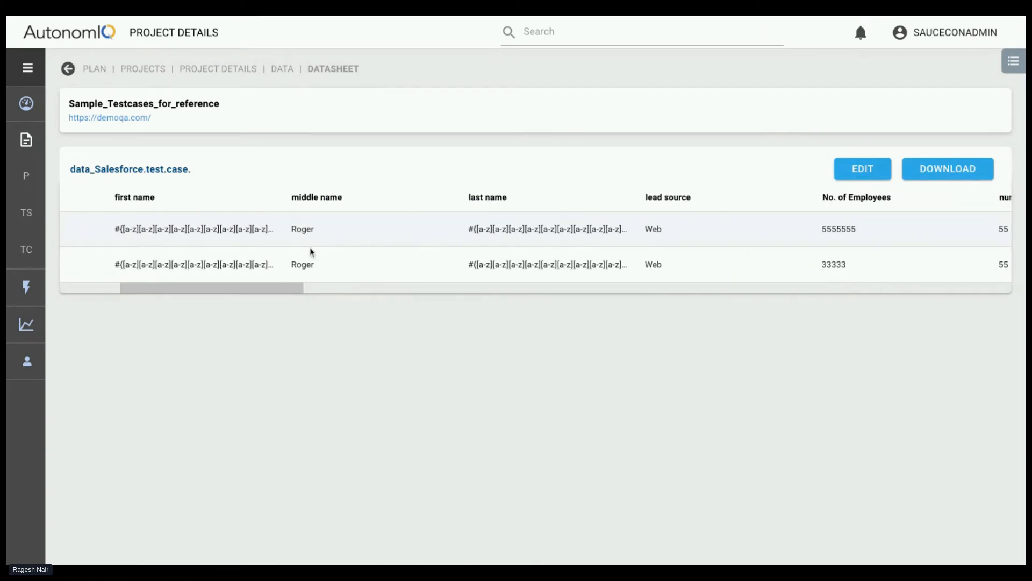
scroll(736, 183, right, 6)
scroll(764, 235, right, 4)
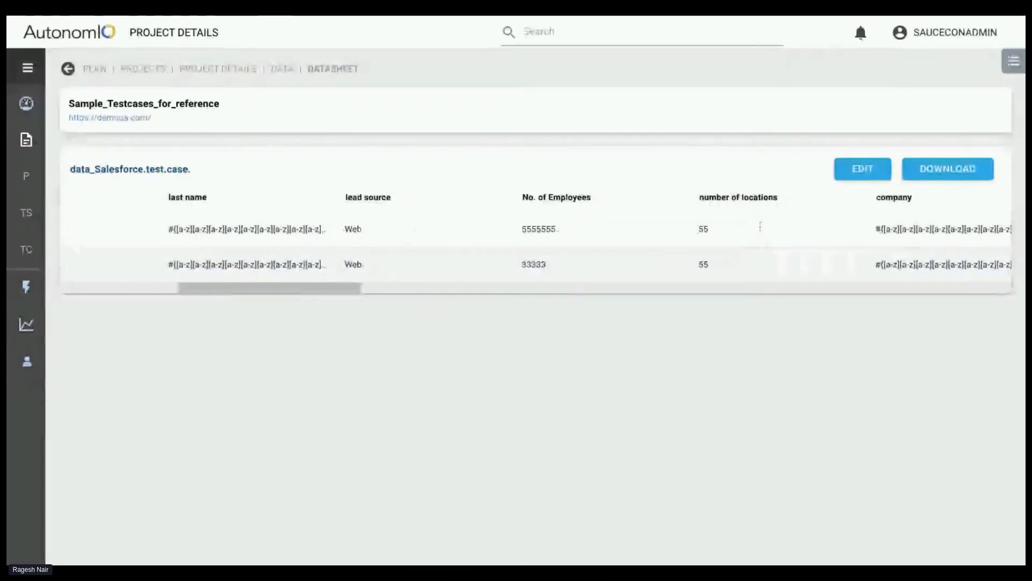
drag(443, 230, 516, 230)
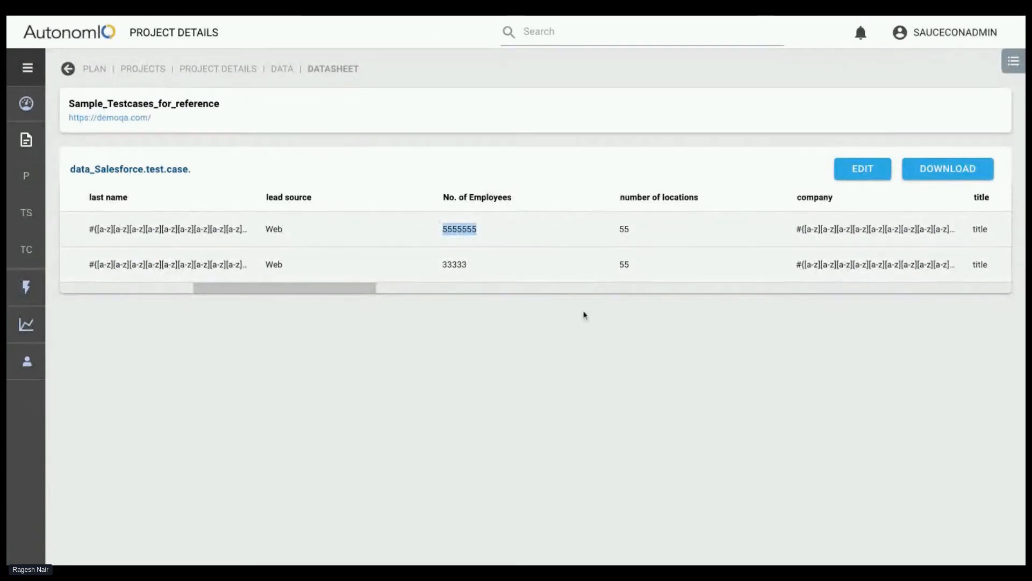
double_click(444, 266)
scroll(652, 270, right, 2)
scroll(652, 268, right, 3)
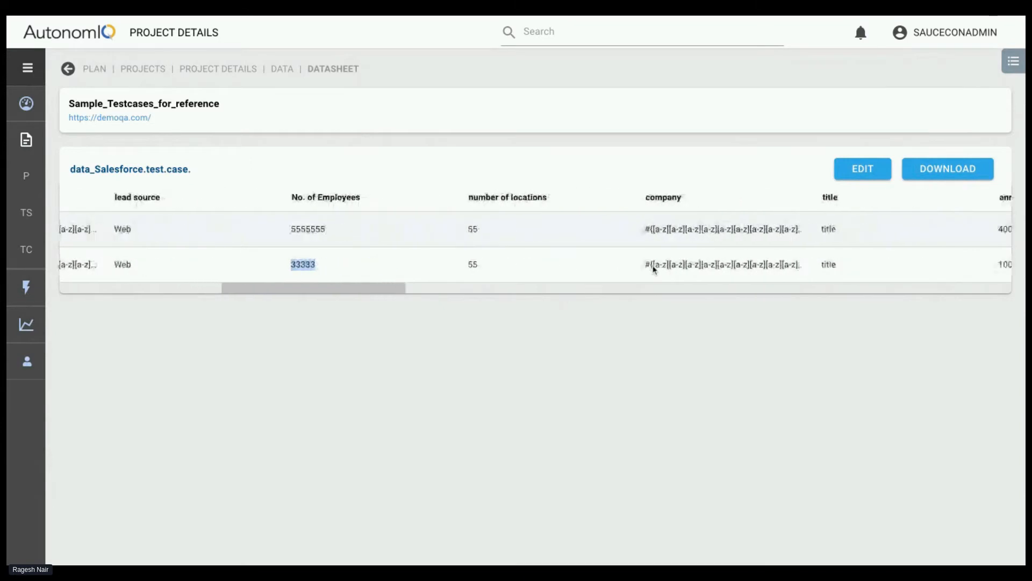
Open the data_Salesforce.test.case. datasheet for editing and show the insert and delete options of the mobile column
click(863, 168)
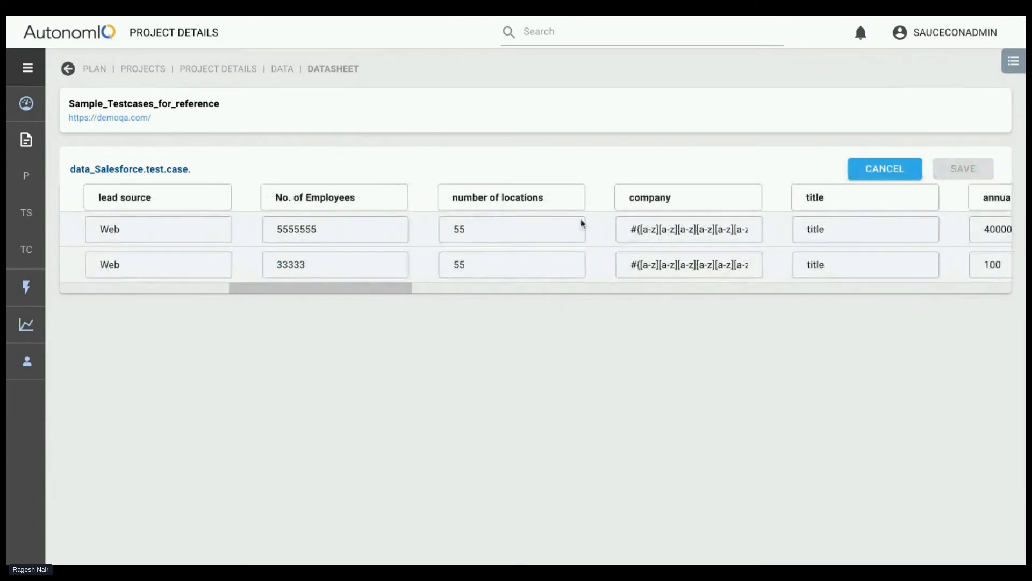
scroll(581, 224, right, 10)
click(797, 199)
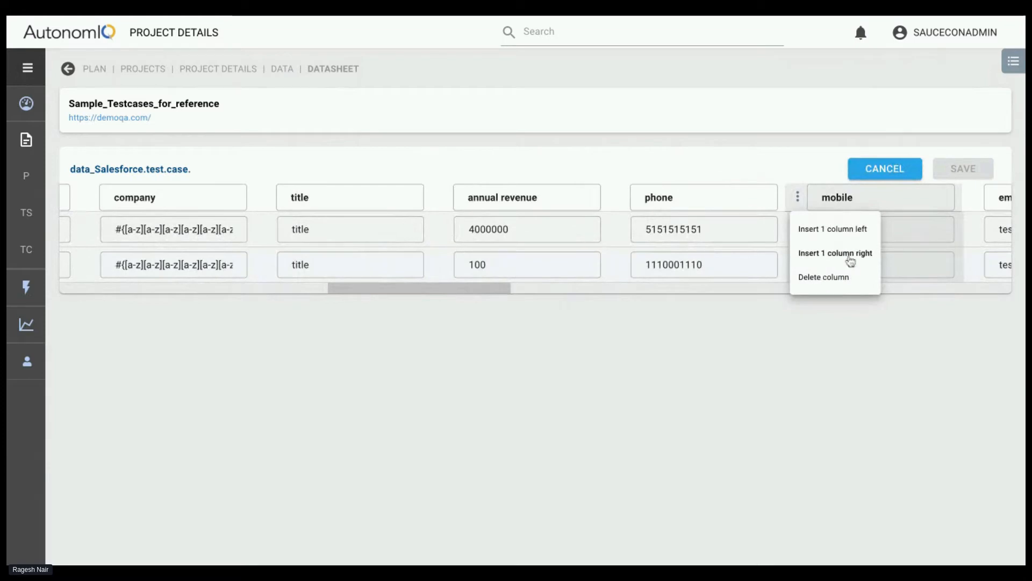
Try editing the phone column heading by removing and restoring its last letter, and leave the datasheet's edit mode without saving
click(676, 208)
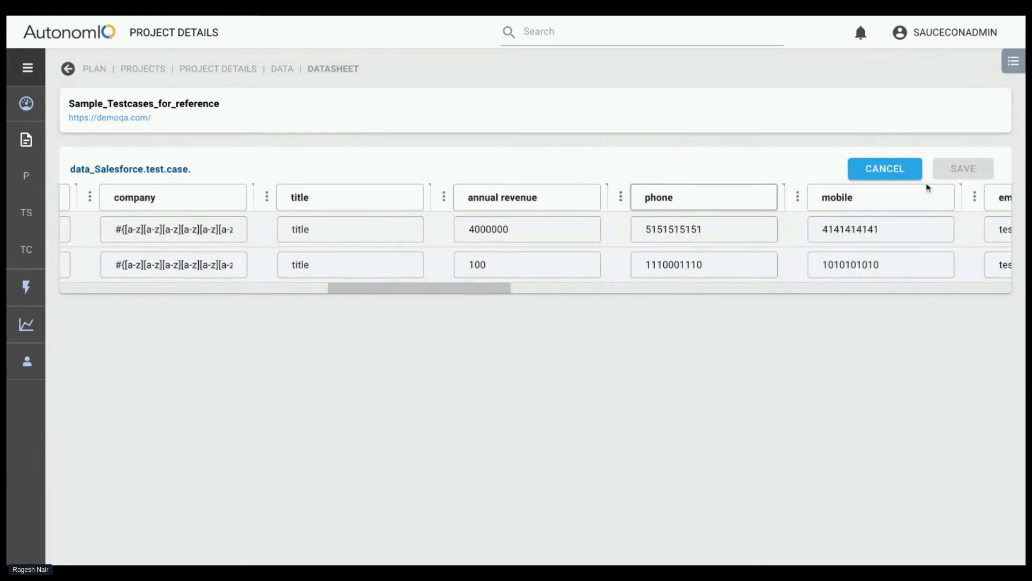
key(BackSpace)
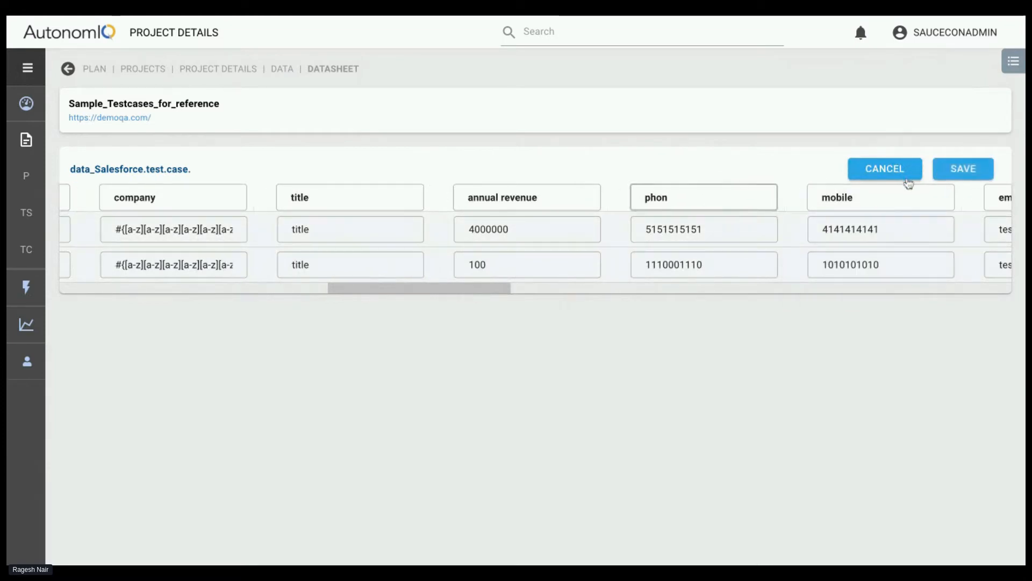
text(e)
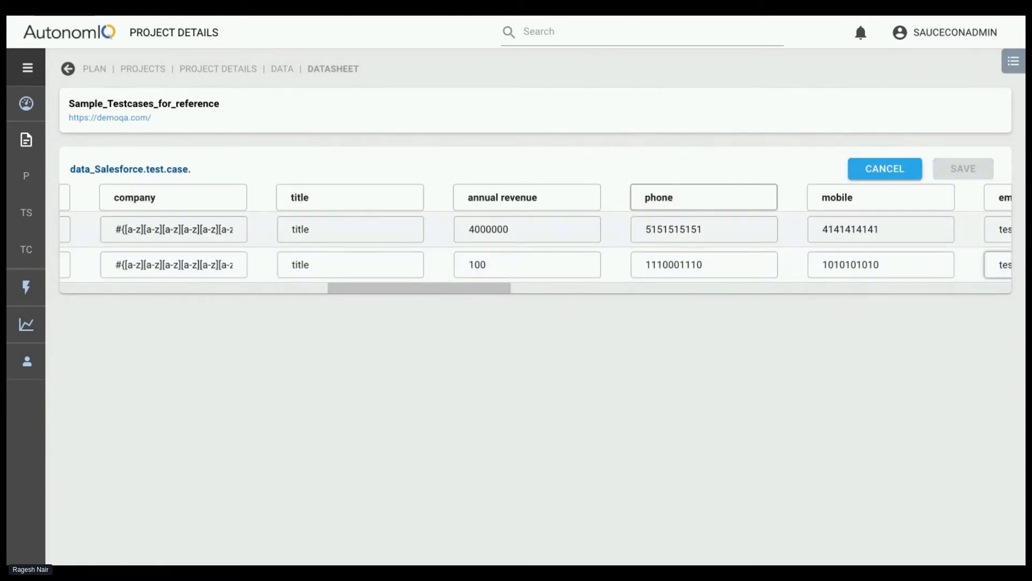
scroll(772, 237, right, 5)
scroll(773, 237, right, 5)
scroll(861, 226, left, 5)
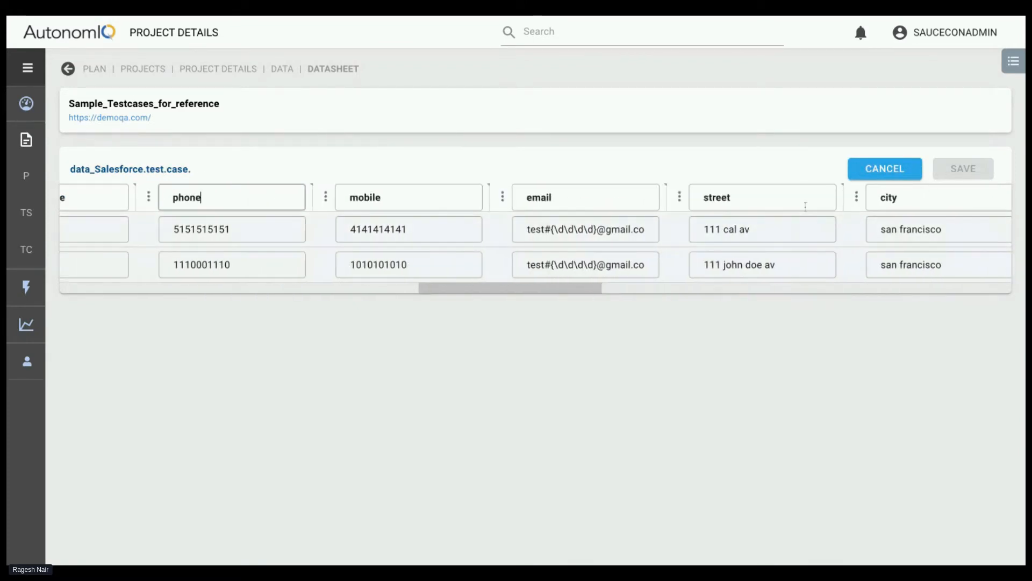
click(905, 169)
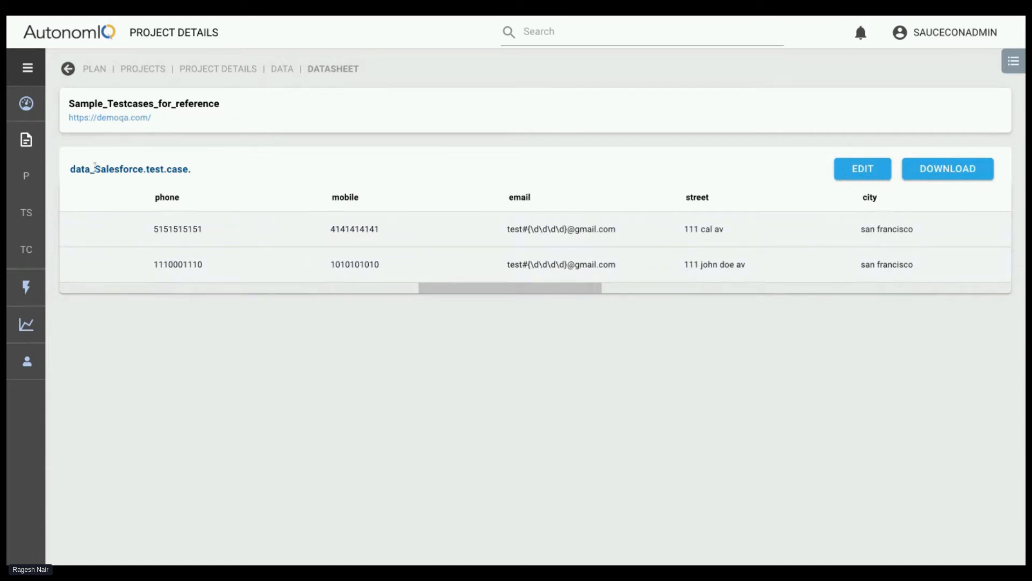
Return to the Sample_Testcases_for_reference project's data files and search them for "DATA"
click(224, 69)
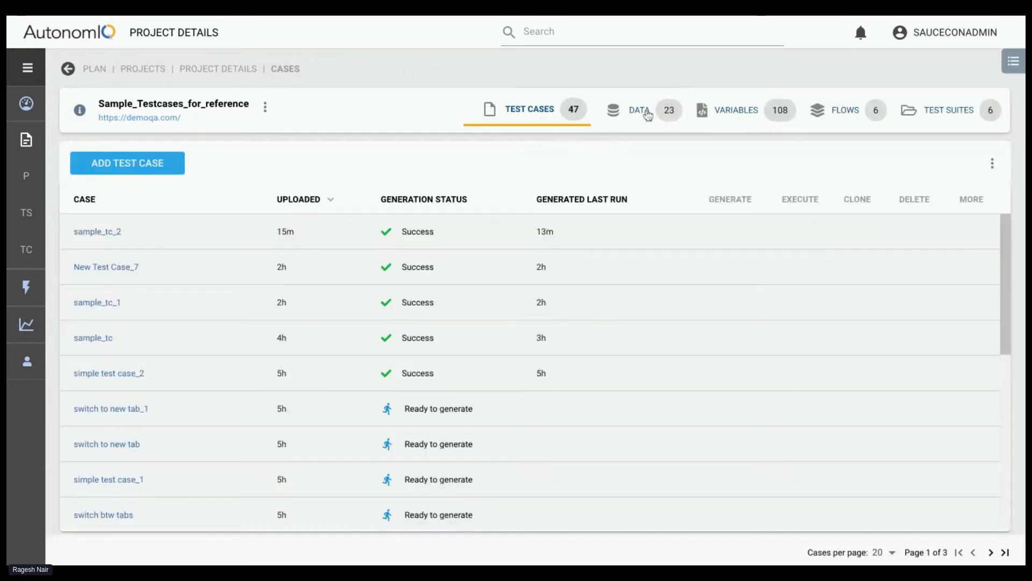
click(645, 110)
click(597, 39)
text(D)
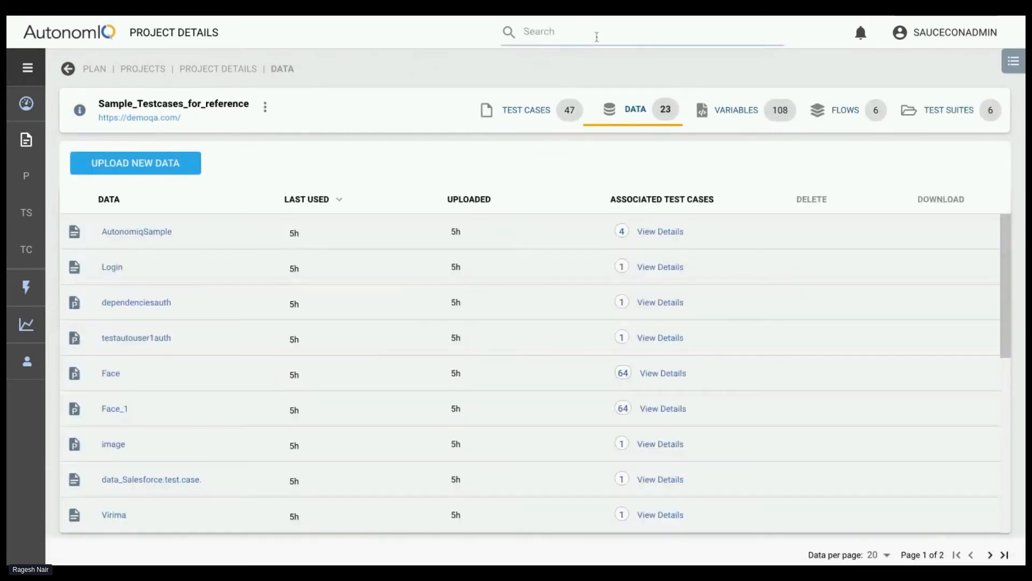
text(ATA)
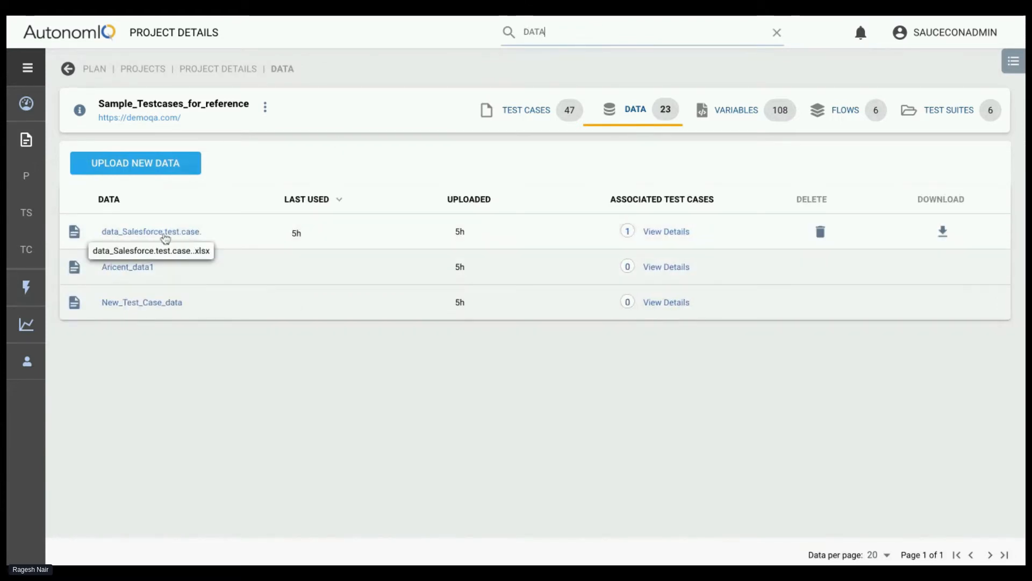
In data_Salesforce.test.case.'s associated test cases, try selecting Dropdown validation and API (2nd method), and deselecting Dropdown validation and the Salesforce test case
click(674, 233)
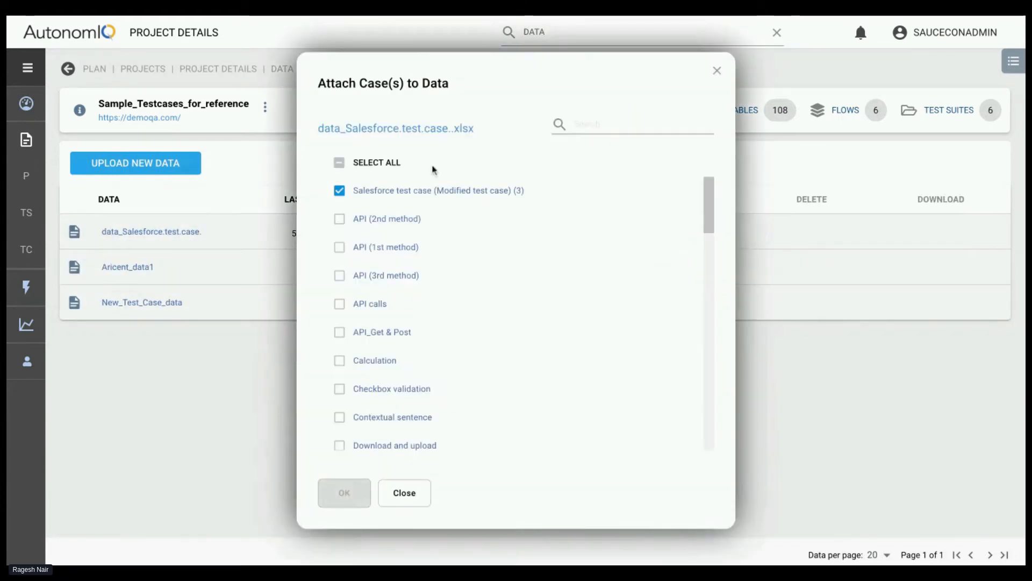
scroll(379, 273, down, 4)
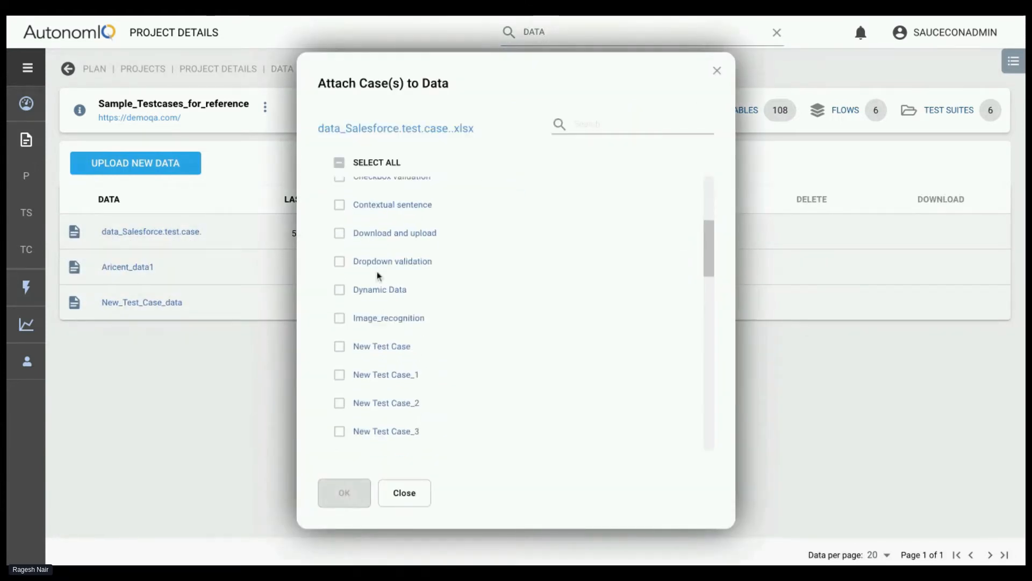
click(343, 264)
scroll(378, 267, up, 5)
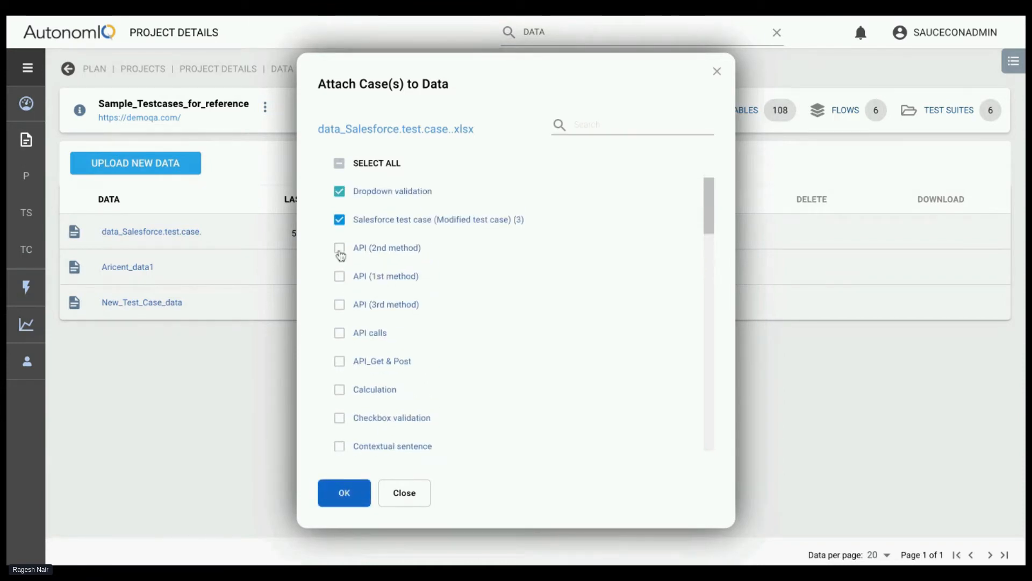
click(340, 250)
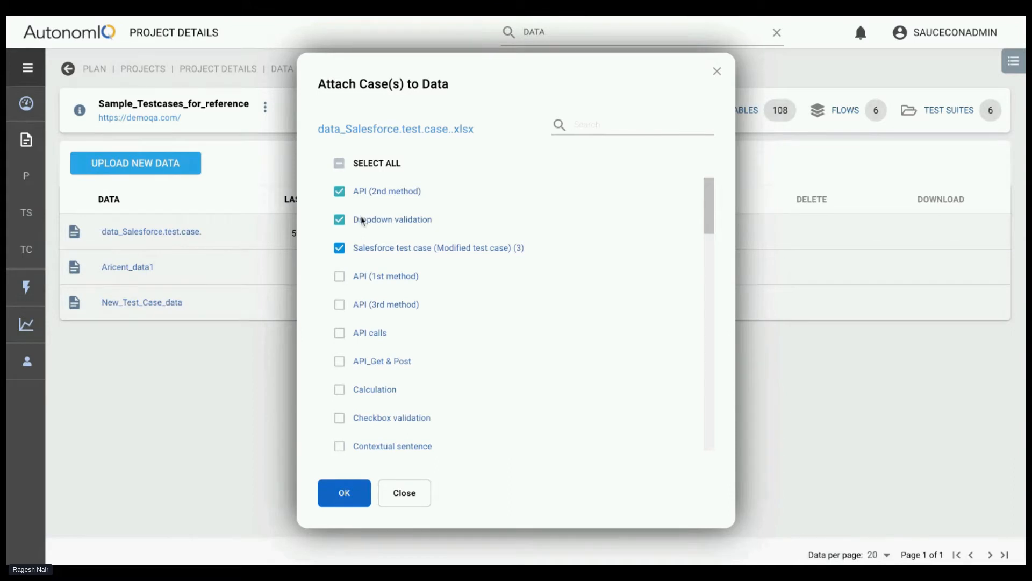
click(340, 220)
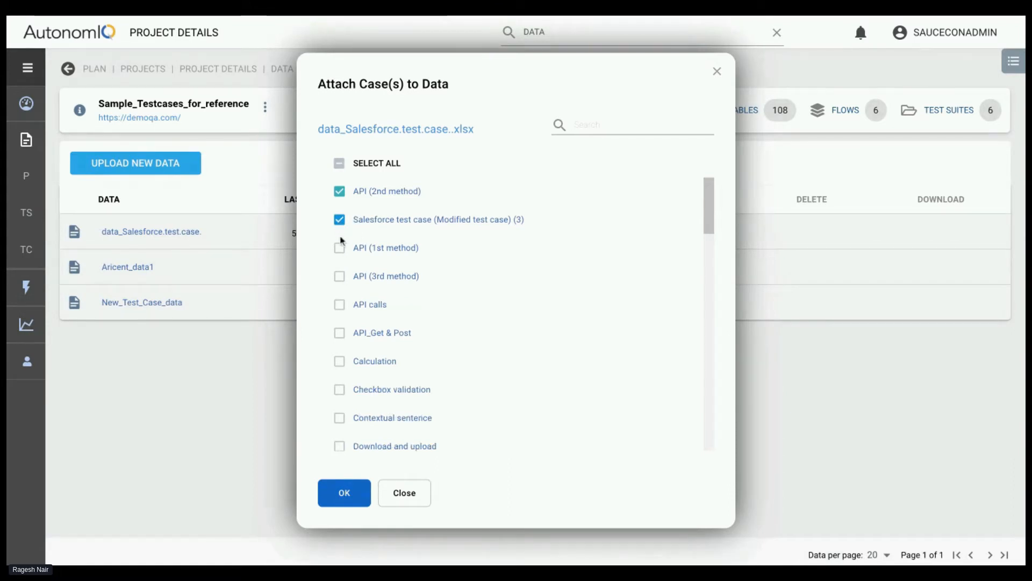
click(340, 221)
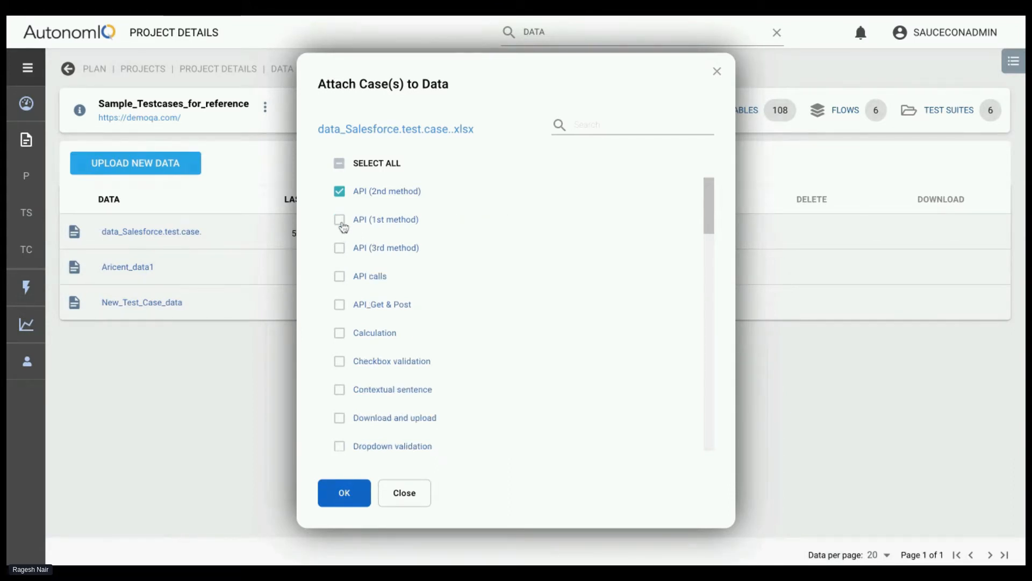
Search the attachable cases for "SA", reselect Salesforce test case (Modified test case) (3), clear the search and close the dialog without applying changes
click(576, 125)
text(SA)
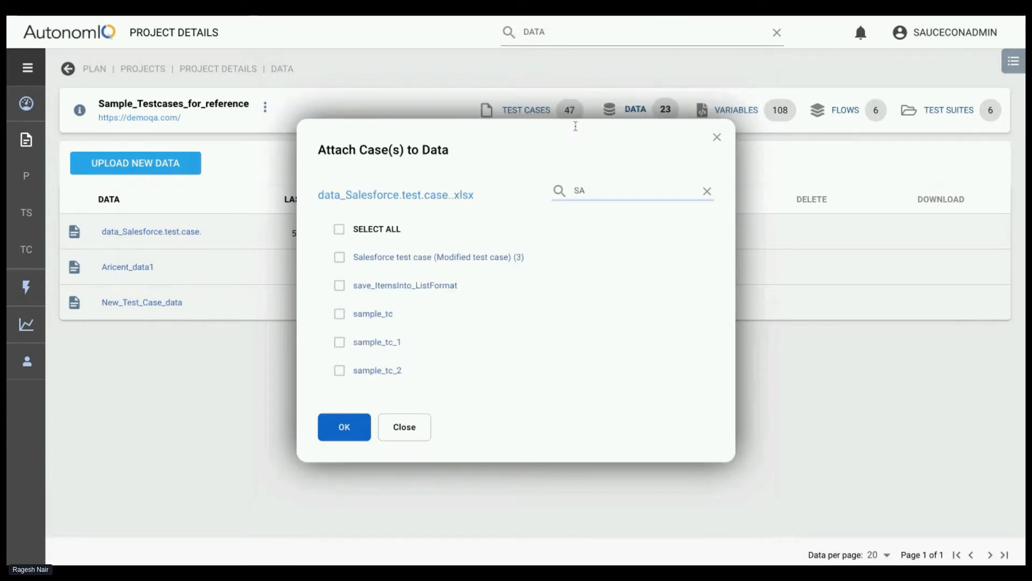
click(339, 257)
key(BackSpace)
key(BackSpace)
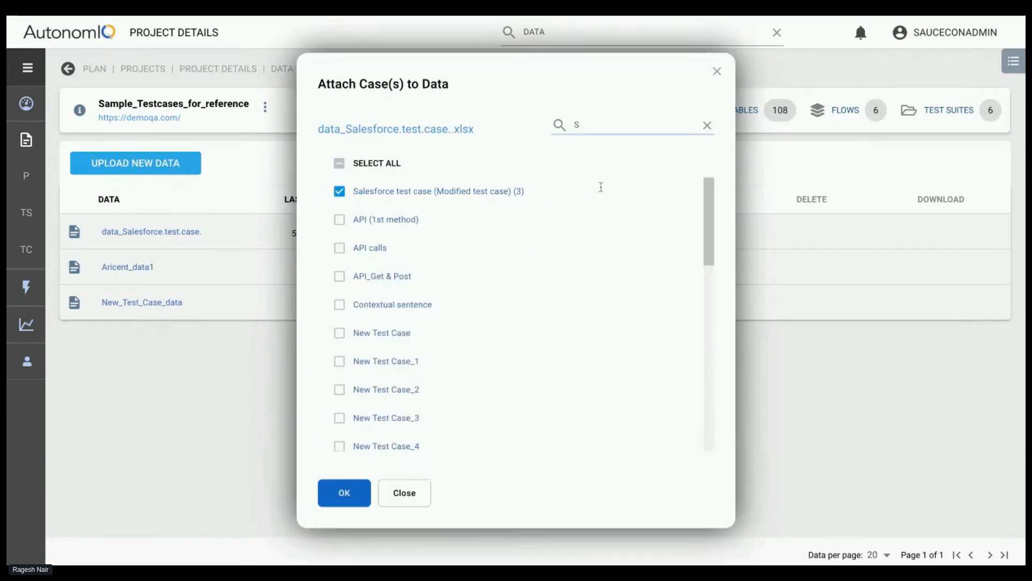
click(343, 195)
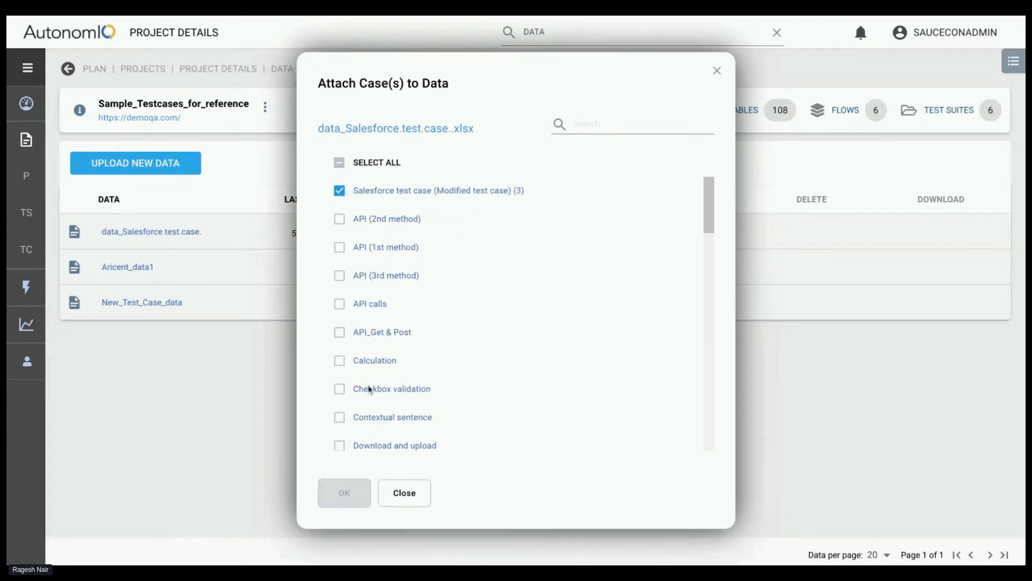
click(404, 492)
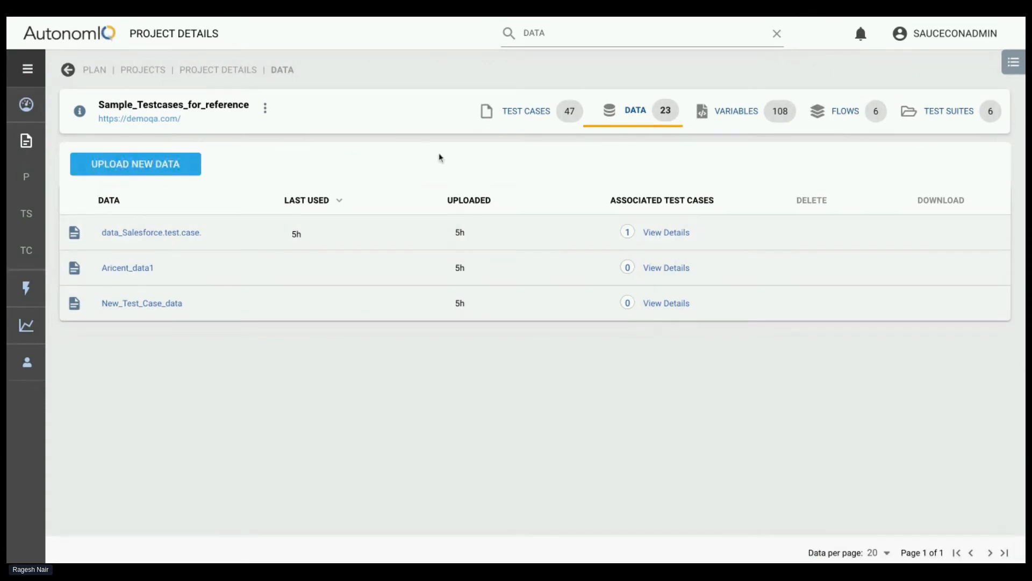
Return to the project's test cases and show the available ways to add a test case
click(532, 121)
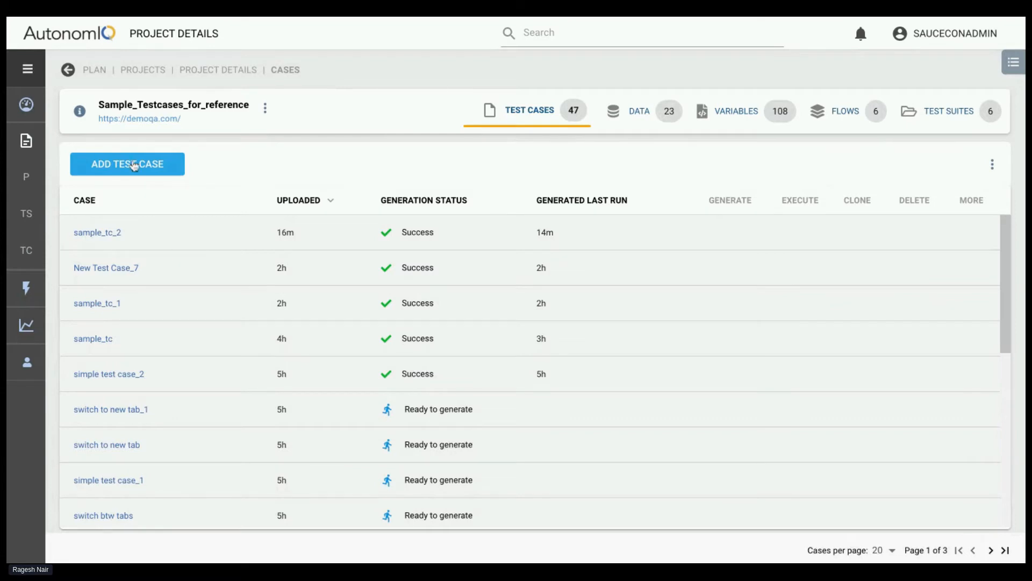
click(153, 169)
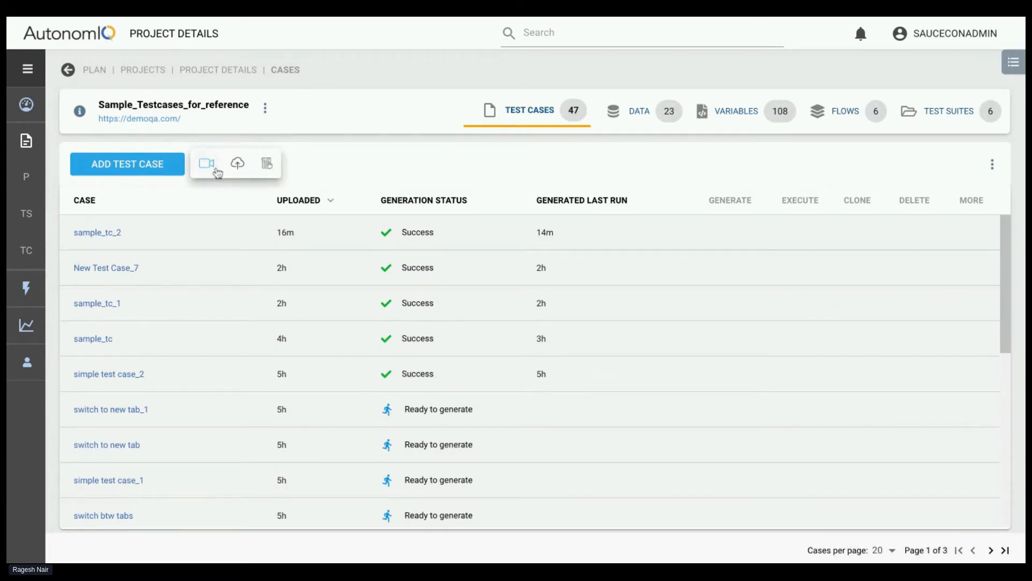
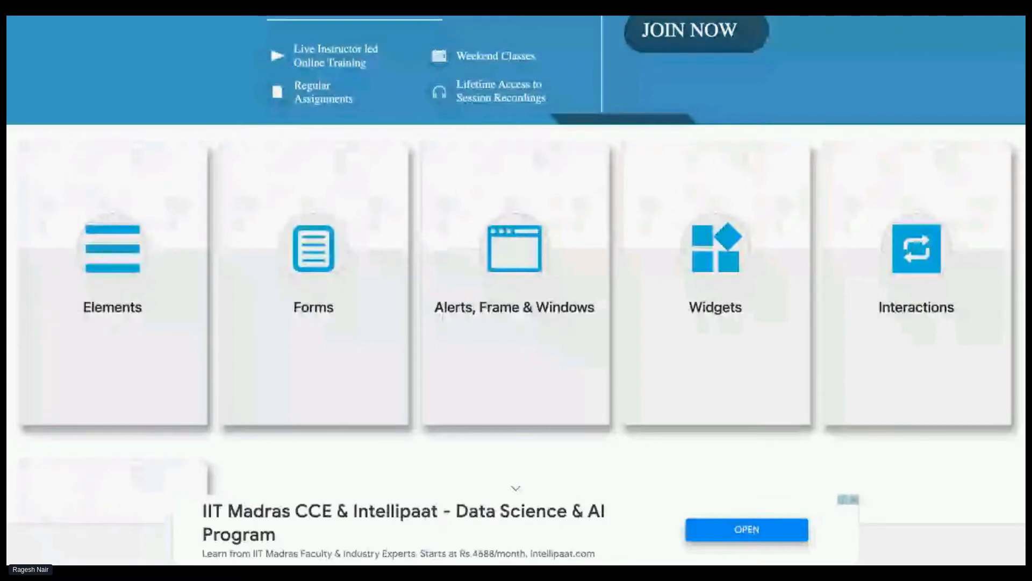
On the demoqa.com site being recorded, open the Web Tables practice page in the Elements section
scroll(321, 171, up, 1)
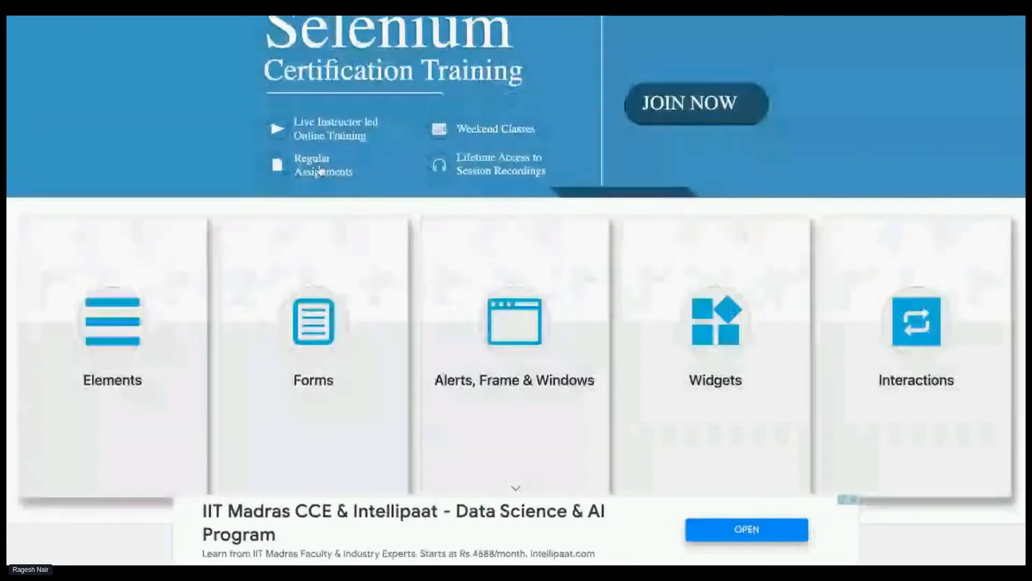
scroll(241, 325, down, 1)
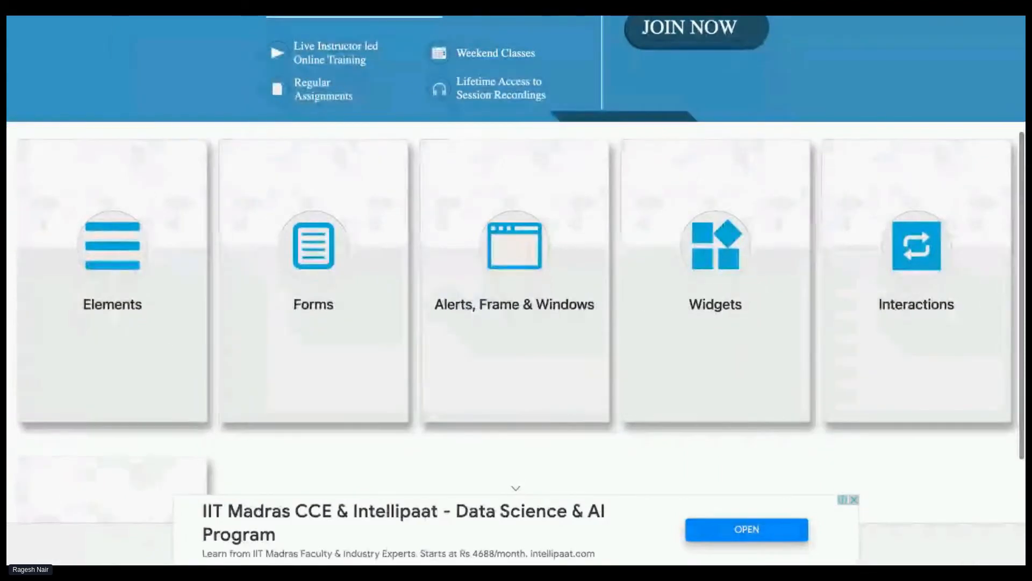
click(114, 310)
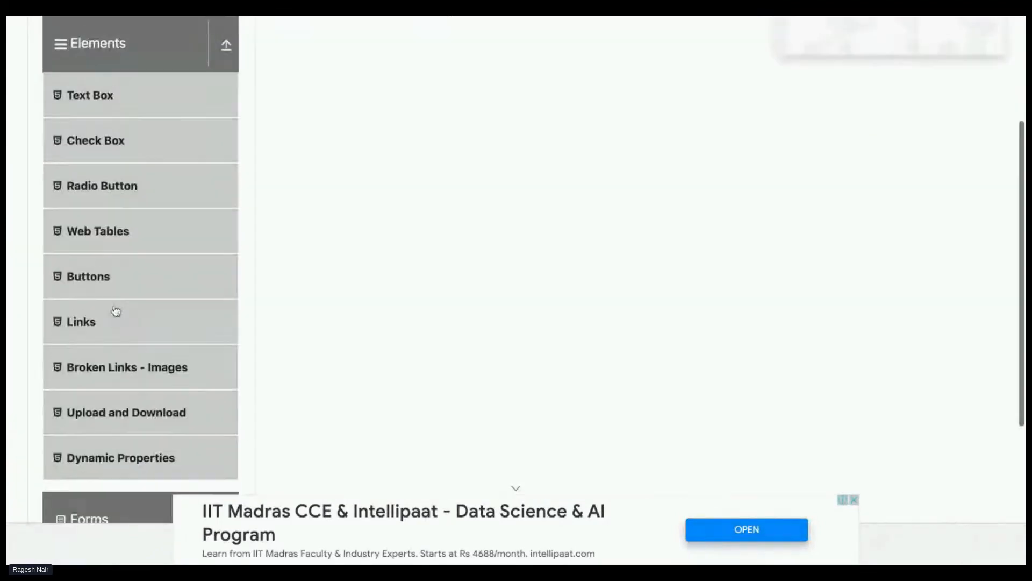
scroll(114, 310, up, 1)
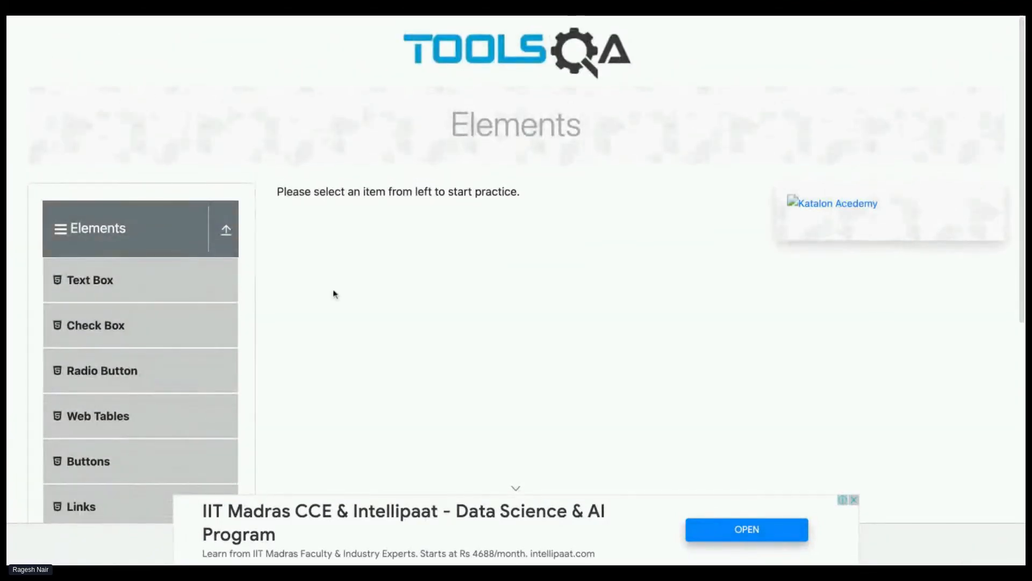
scroll(334, 293, down, 1)
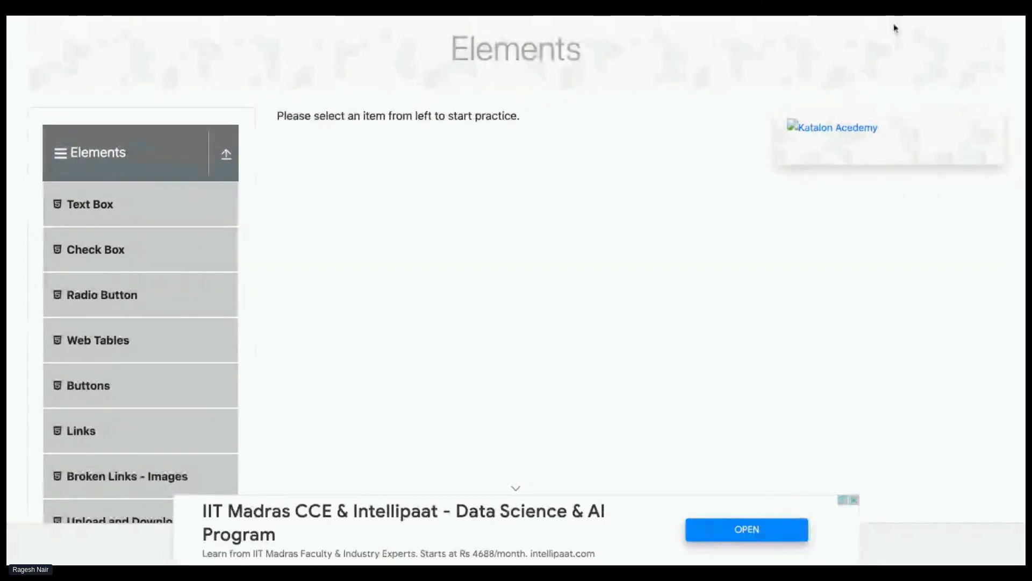
scroll(237, 438, down, 1)
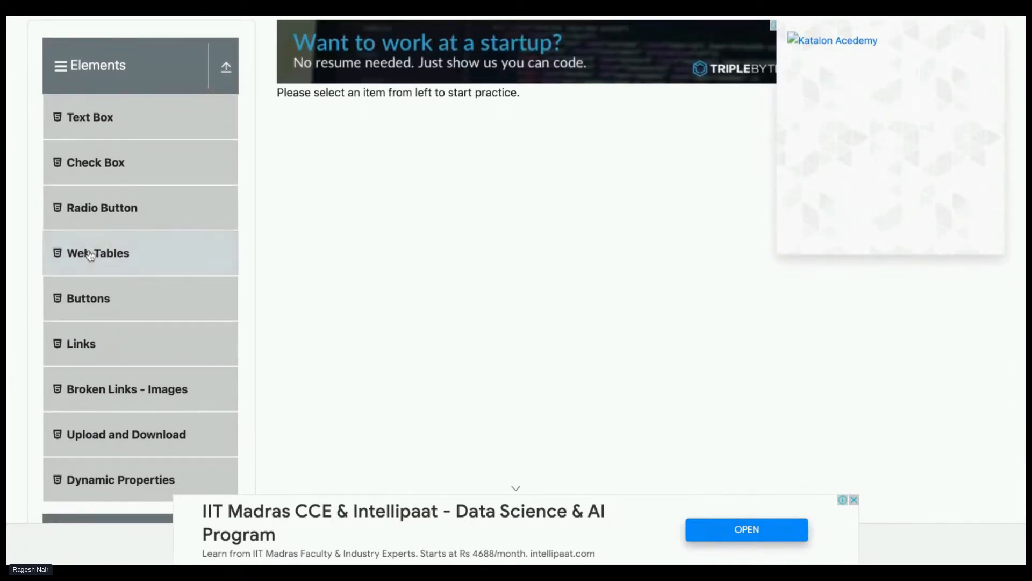
click(89, 254)
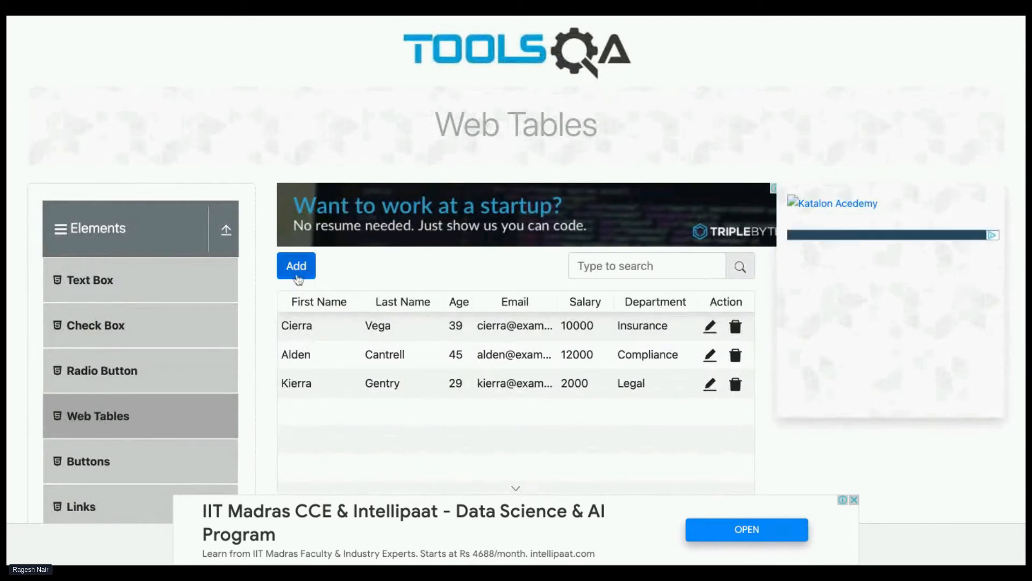
Start a new Web Tables record and fill in the person's first name, last name and e-mail
click(297, 275)
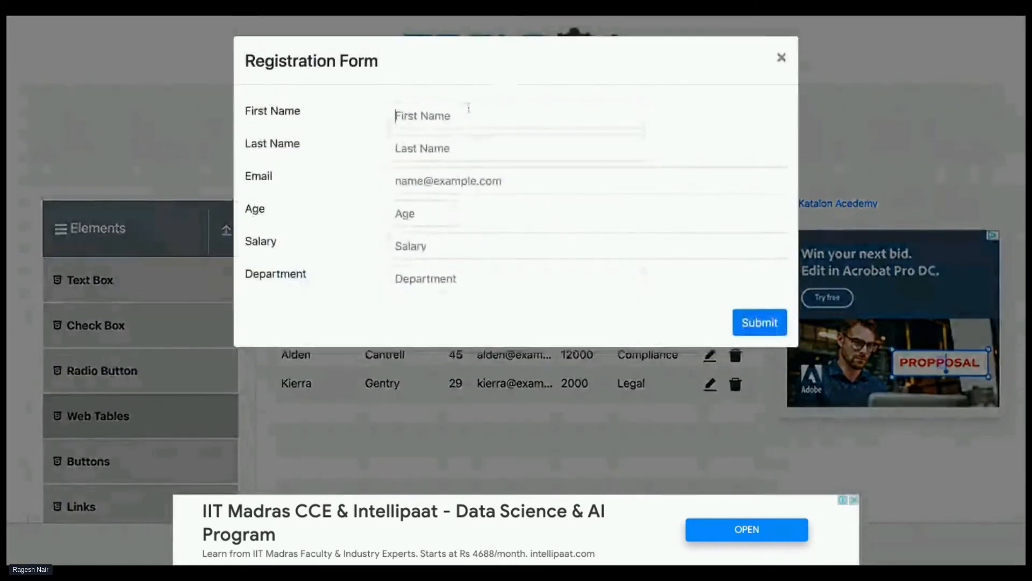
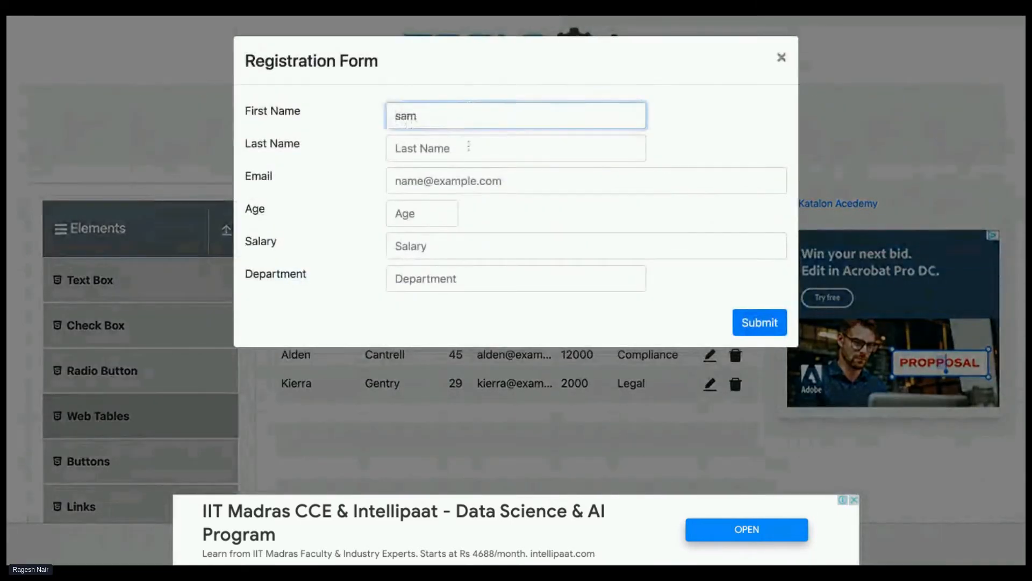
click(468, 146)
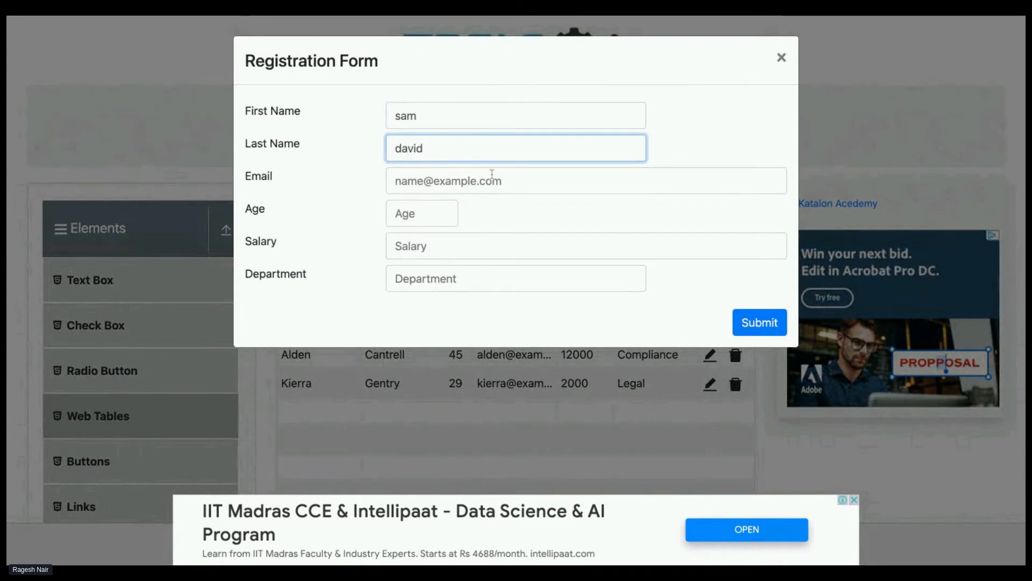
click(490, 177)
text(test@)
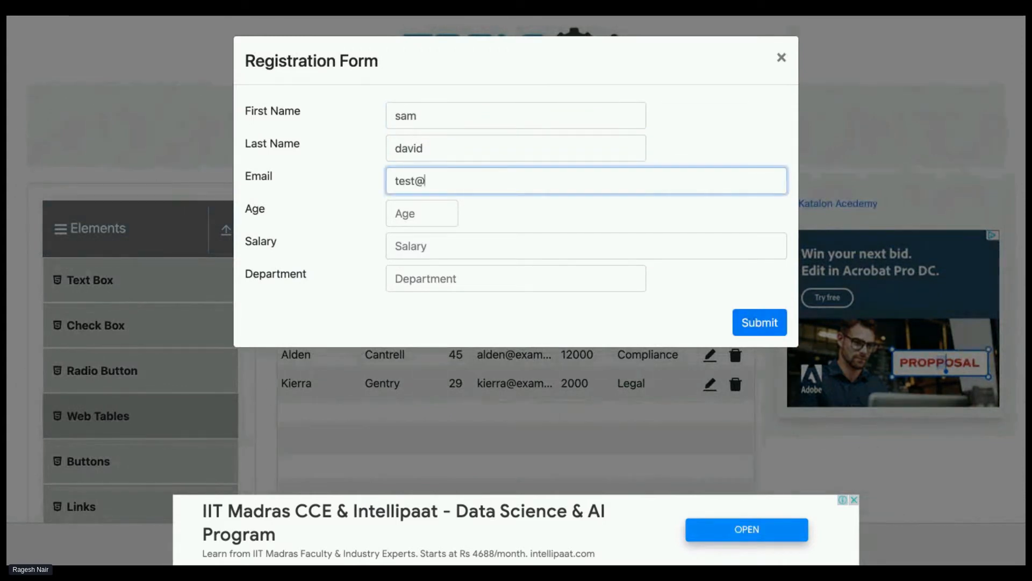
text(gmail.com)
Complete the record with age 34, salary 45464646 and department test, and submit the registration form
click(411, 211)
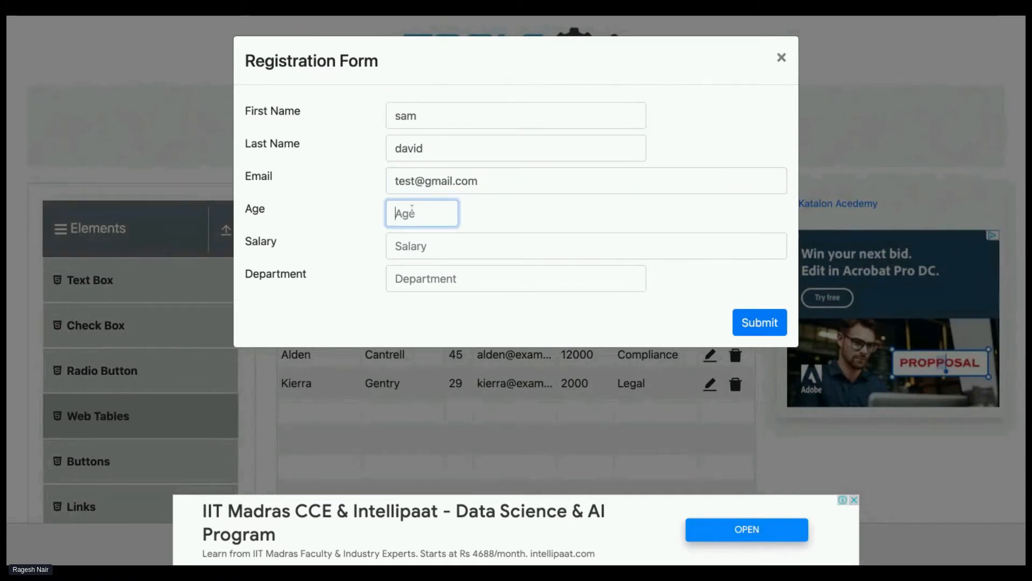
text(34)
click(411, 244)
text(454646y46)
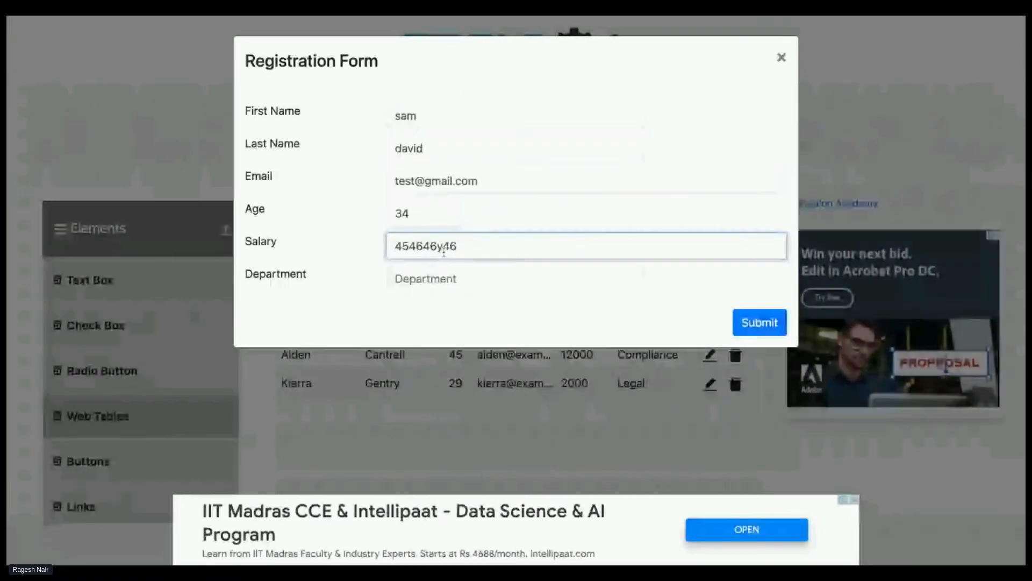
key(BackSpace)
click(443, 285)
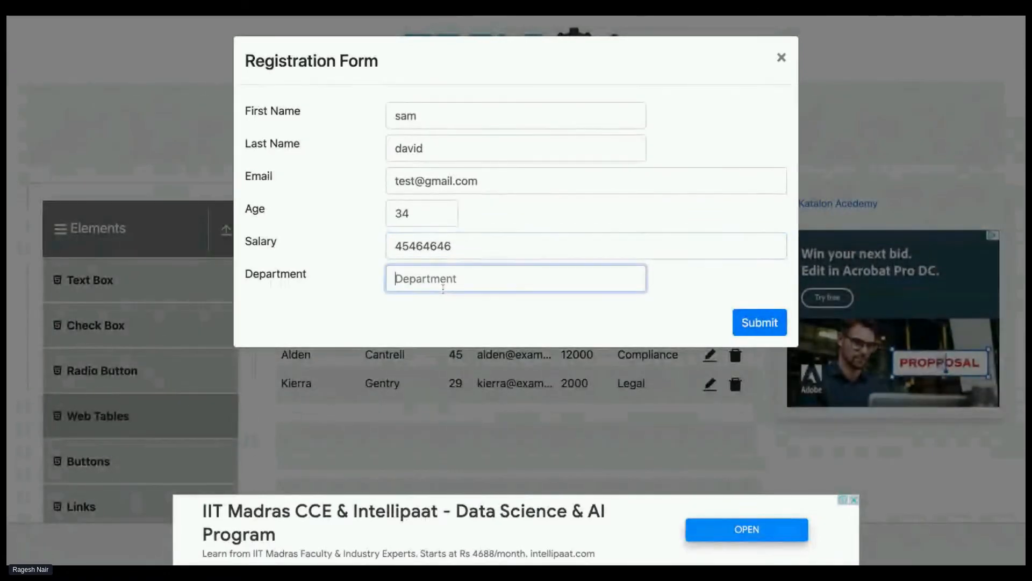
text(test)
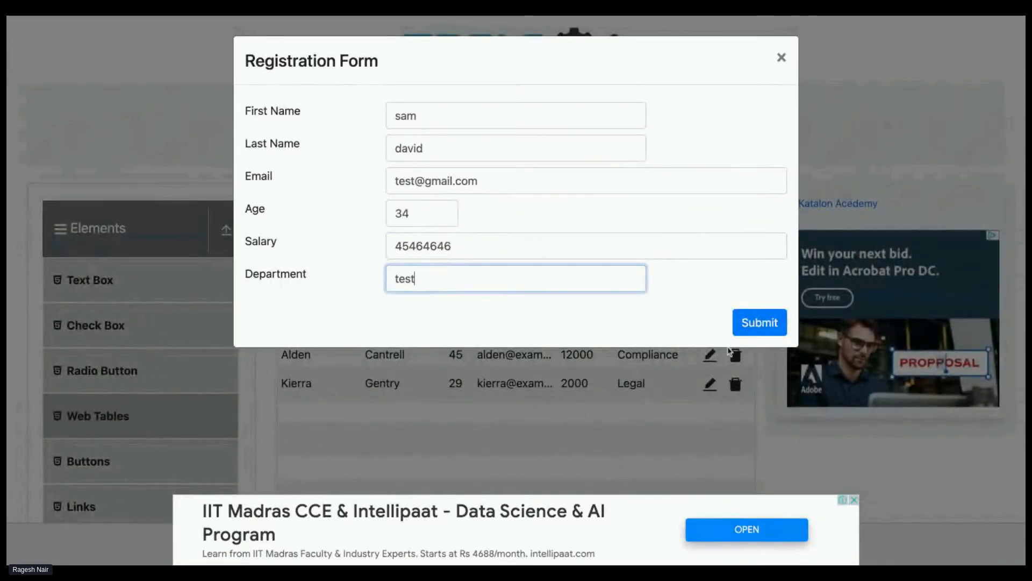
click(756, 333)
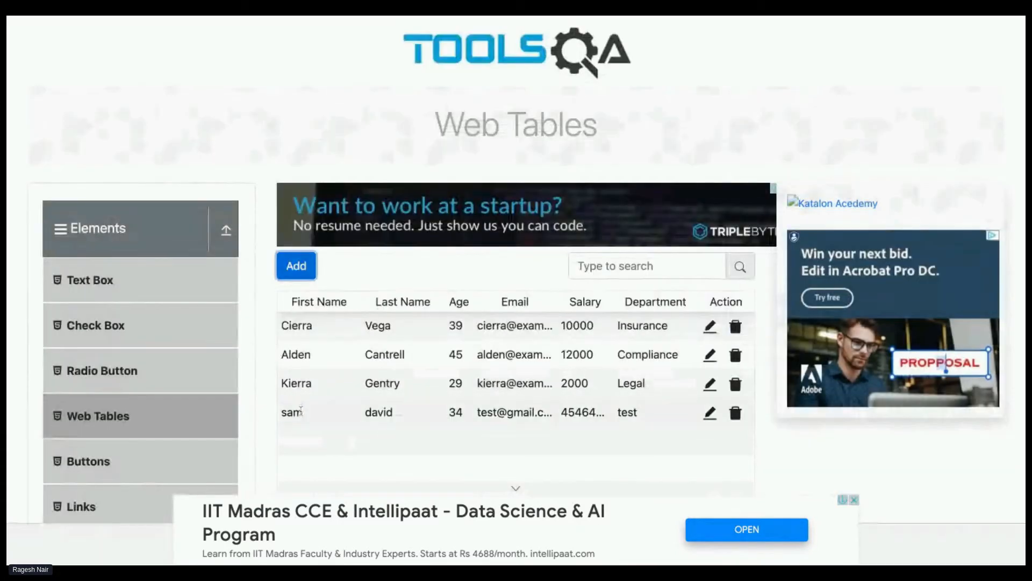
Record a text verification of the new row's first name and return to the recorder's New Test Case steps
double_click(291, 412)
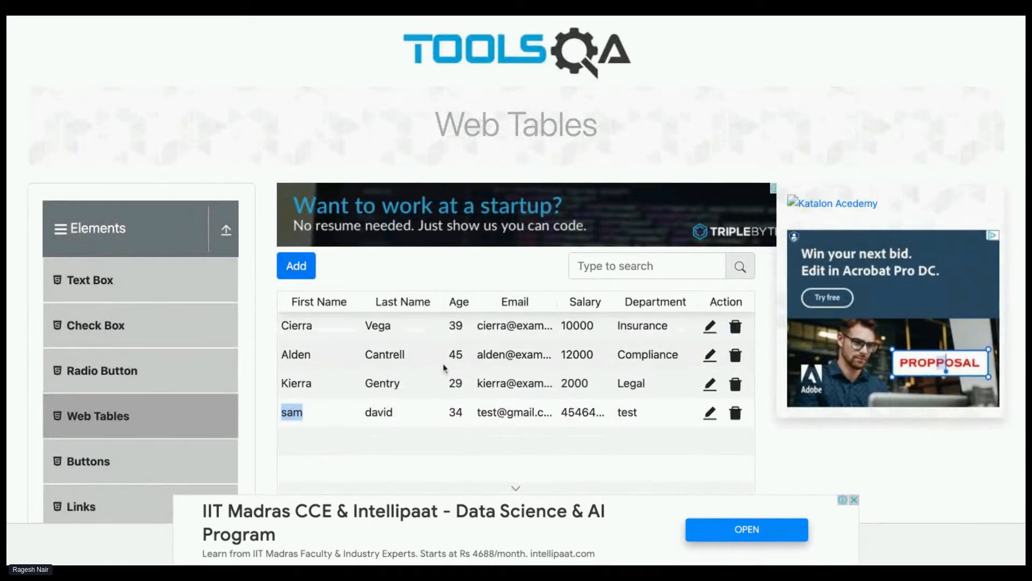
click(819, 16)
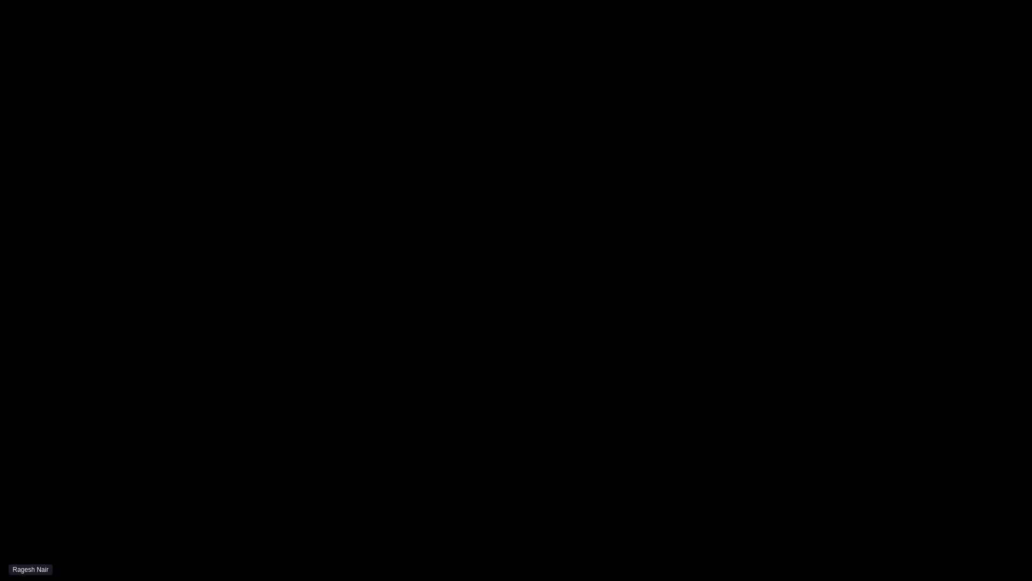
drag(807, 559, 907, 572)
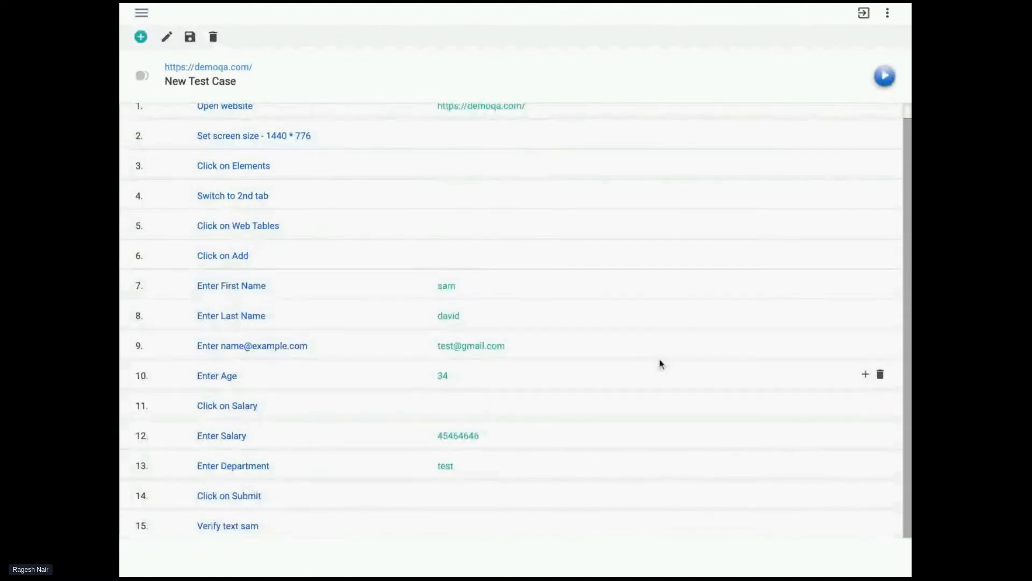
Delete the recorded "Switch to 2nd tab" and "Click on Elements" steps from New Test Case
scroll(660, 362, up, 1)
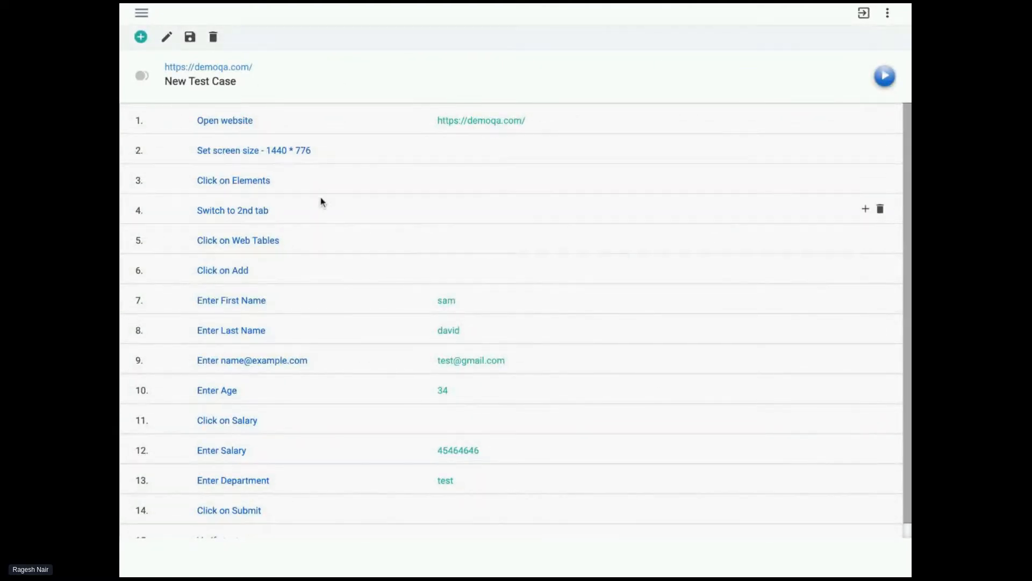
scroll(261, 221, down, 1)
scroll(261, 218, down, 1)
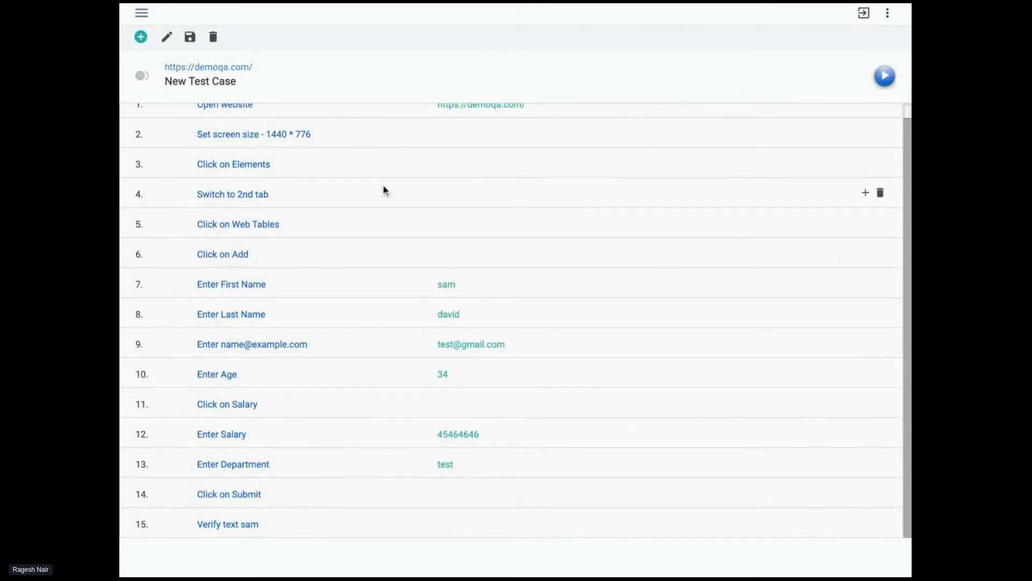
scroll(468, 135, up, 1)
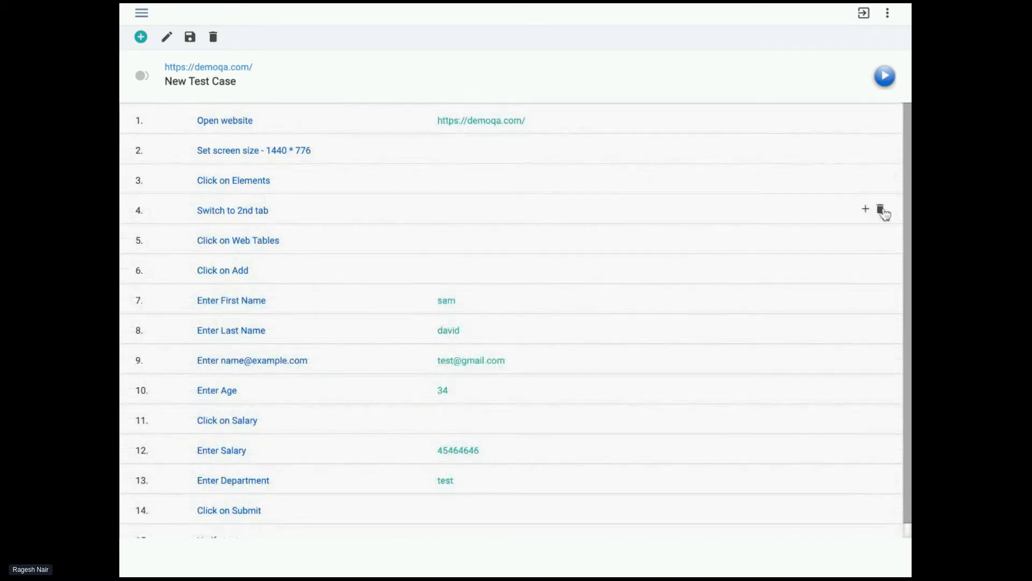
click(880, 209)
click(875, 179)
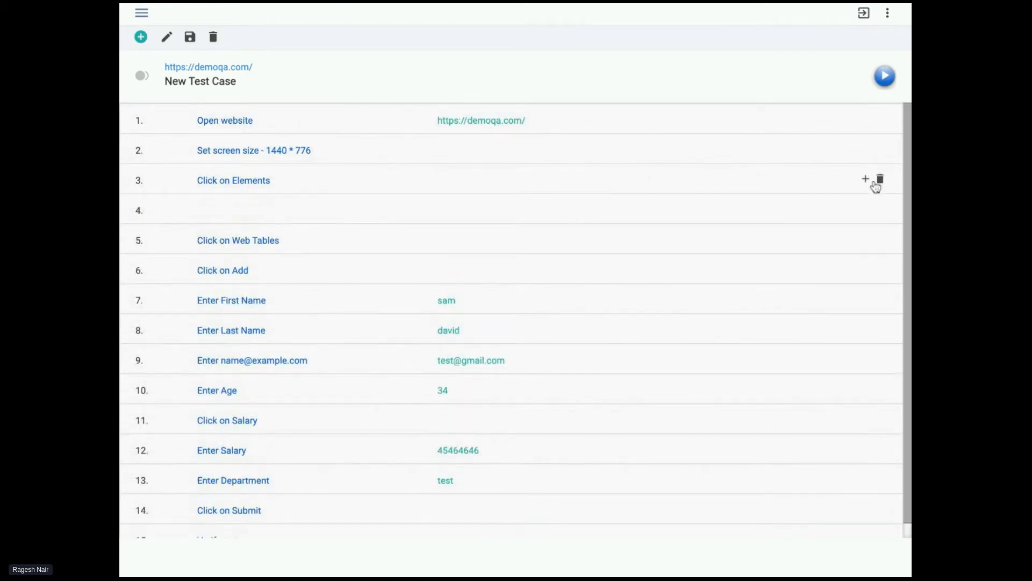
click(880, 180)
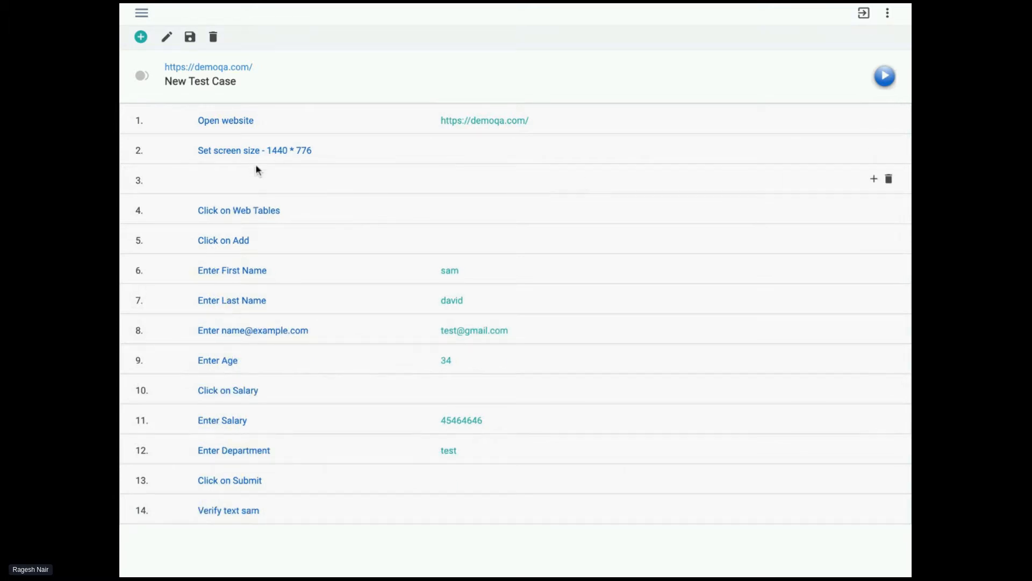
Enter "click on elements" as step 3 of New Test Case and save the test case
click(251, 180)
text(clic)
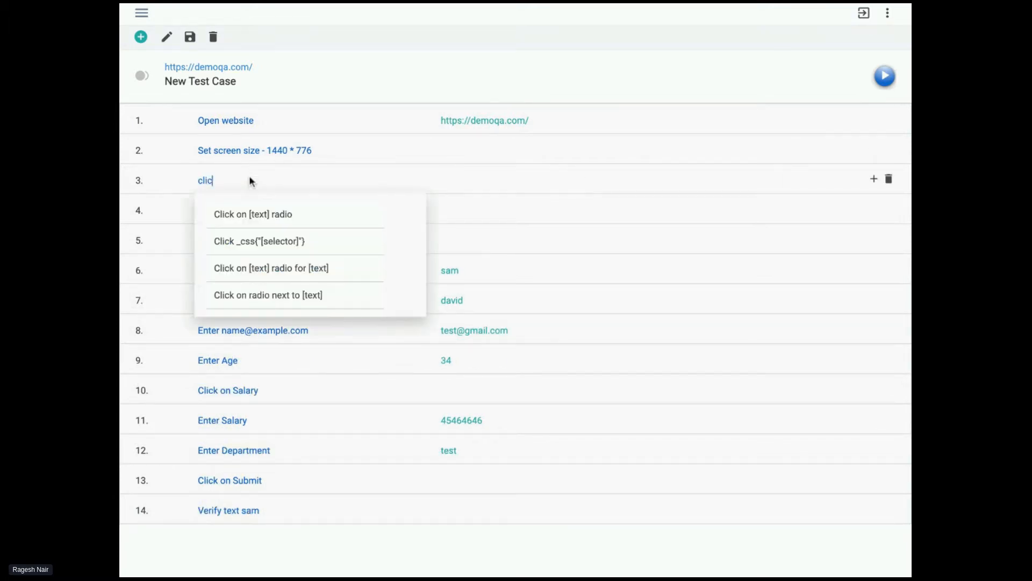
text(k on 'elements)
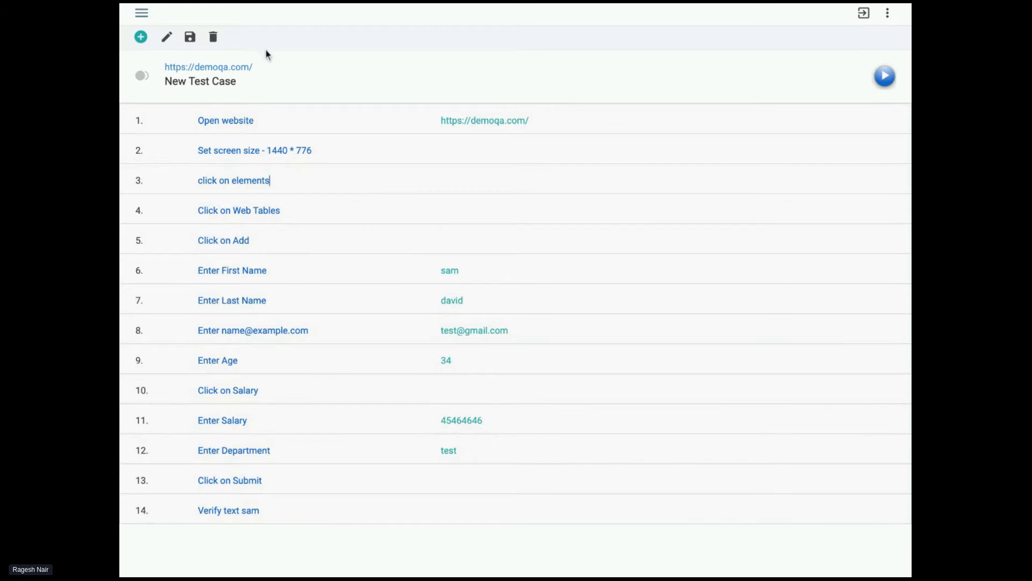
click(195, 43)
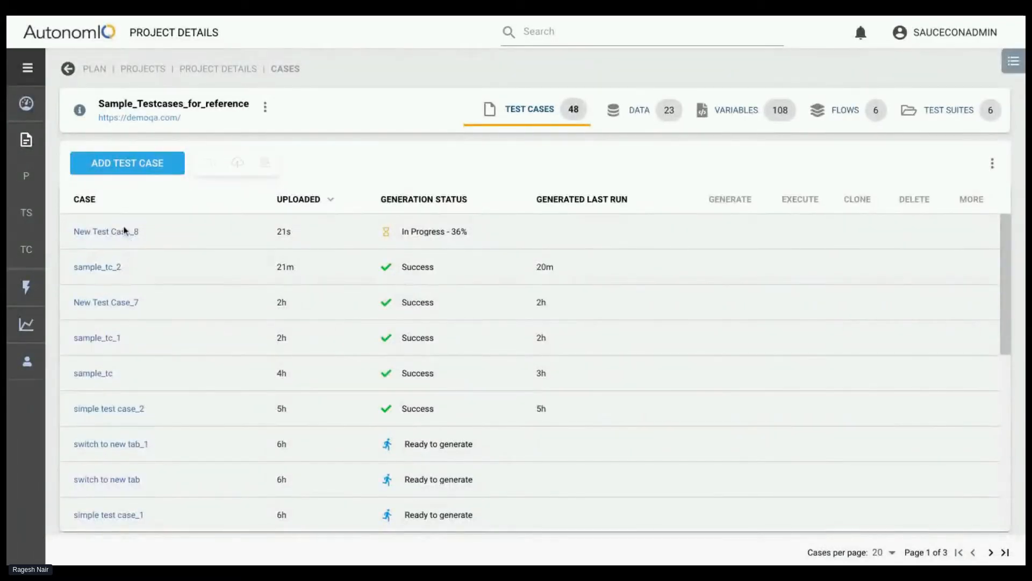
Open New Test Case_8 from the project's test cases and review its steps in the Step Editor
click(124, 231)
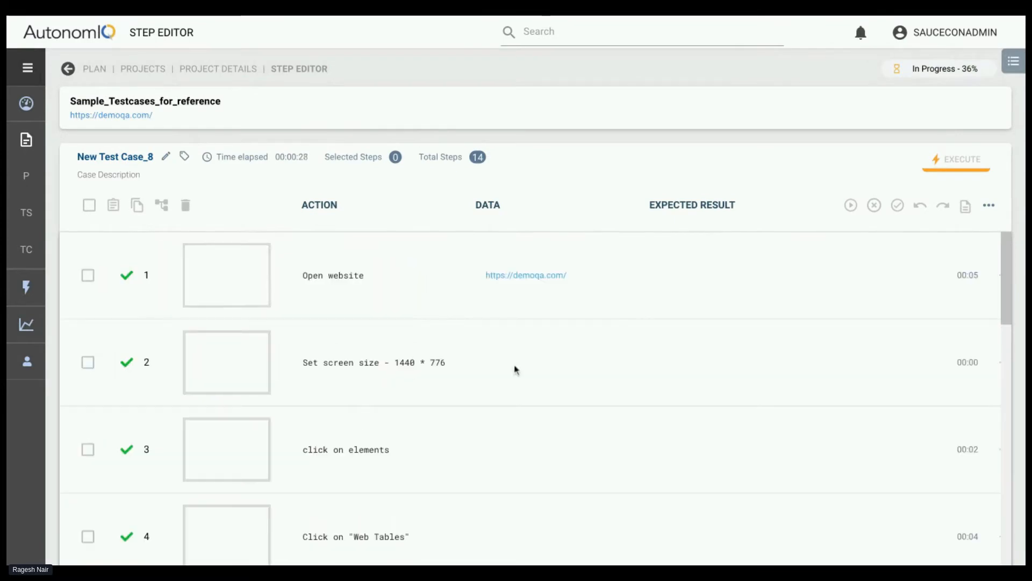
scroll(515, 369, down, 1)
scroll(334, 395, down, 2)
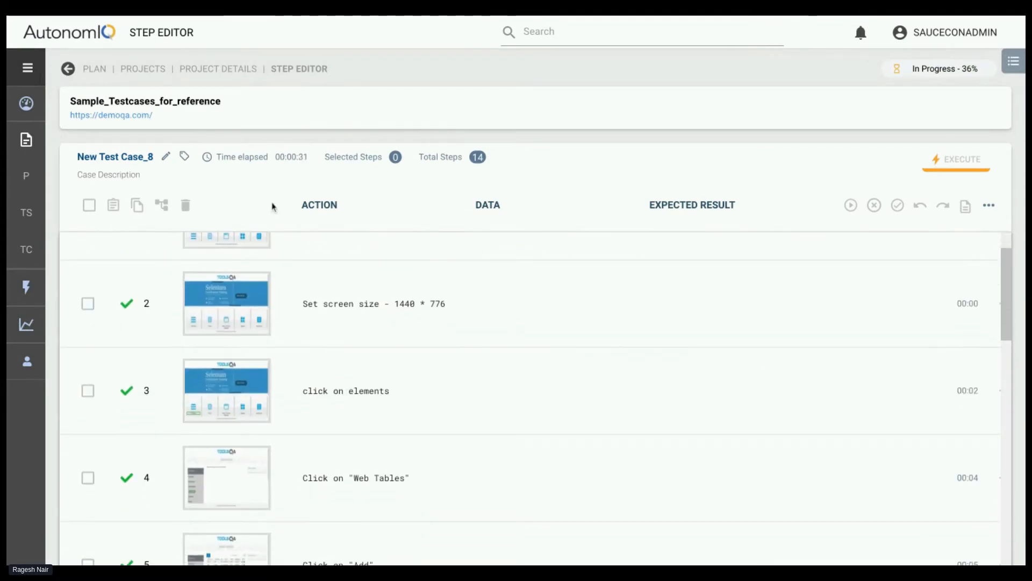
scroll(285, 336, up, 1)
scroll(269, 318, up, 1)
View the Open website step's screenshot and browse onward to the "click on elements" step's screenshot
click(226, 272)
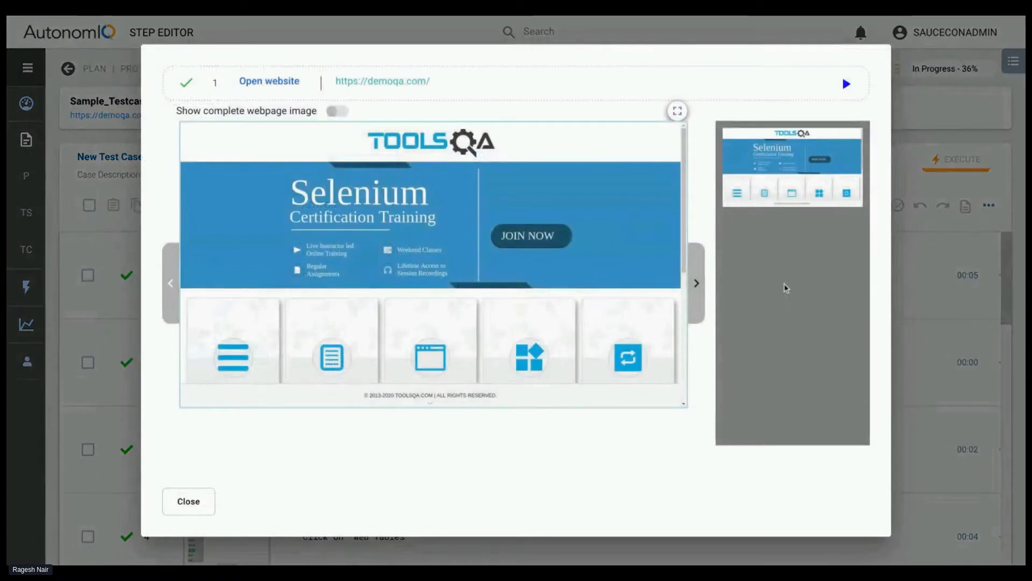
click(703, 301)
click(703, 301)
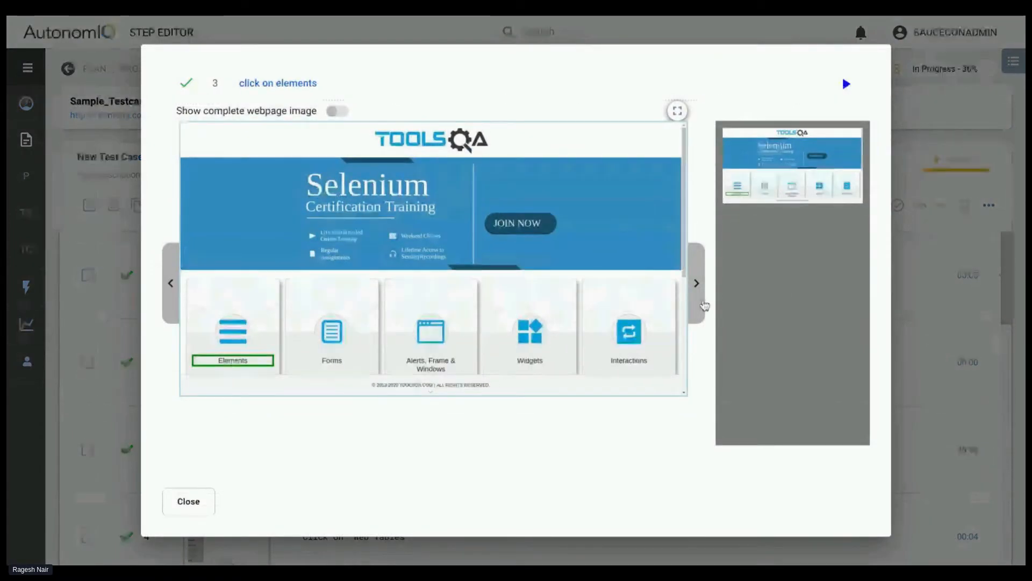
click(704, 303)
key(Left)
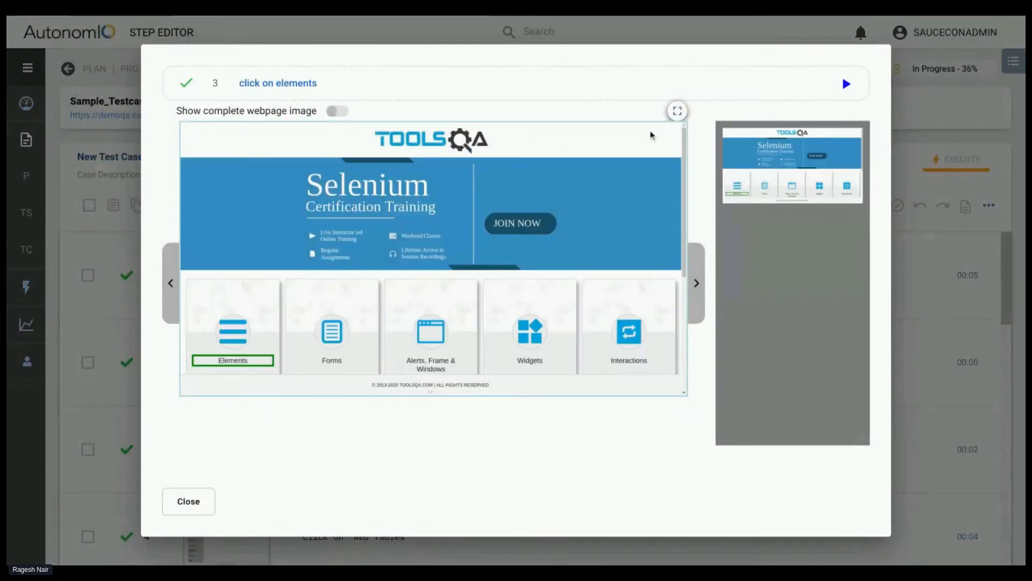
View the step screenshots in full screen from "click on elements" onward through the Registration Form entries, and close the viewer
click(677, 111)
scroll(504, 172, down, 1)
scroll(504, 172, down, 1)
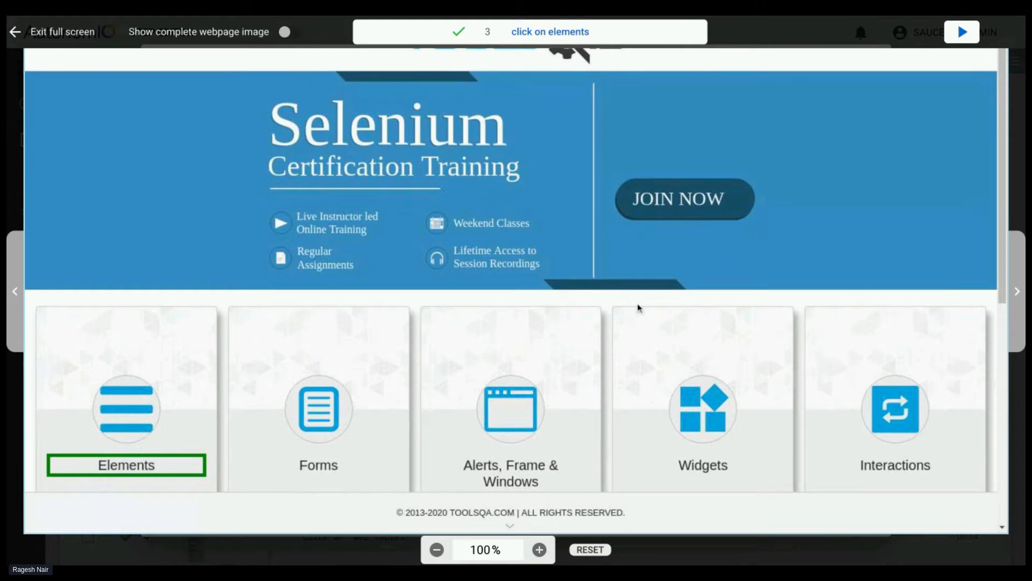
click(1020, 324)
click(1021, 326)
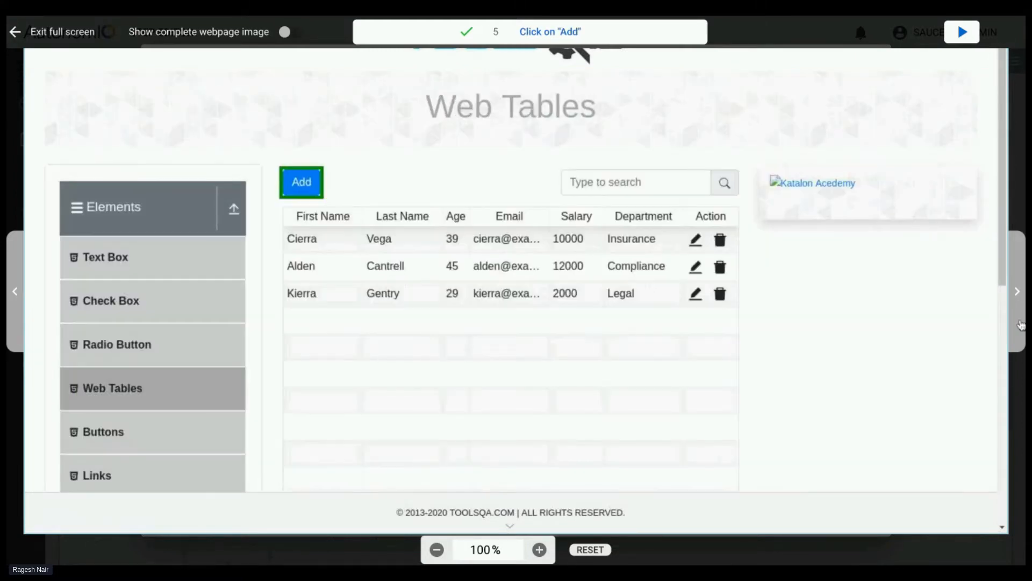
click(1021, 325)
click(1022, 326)
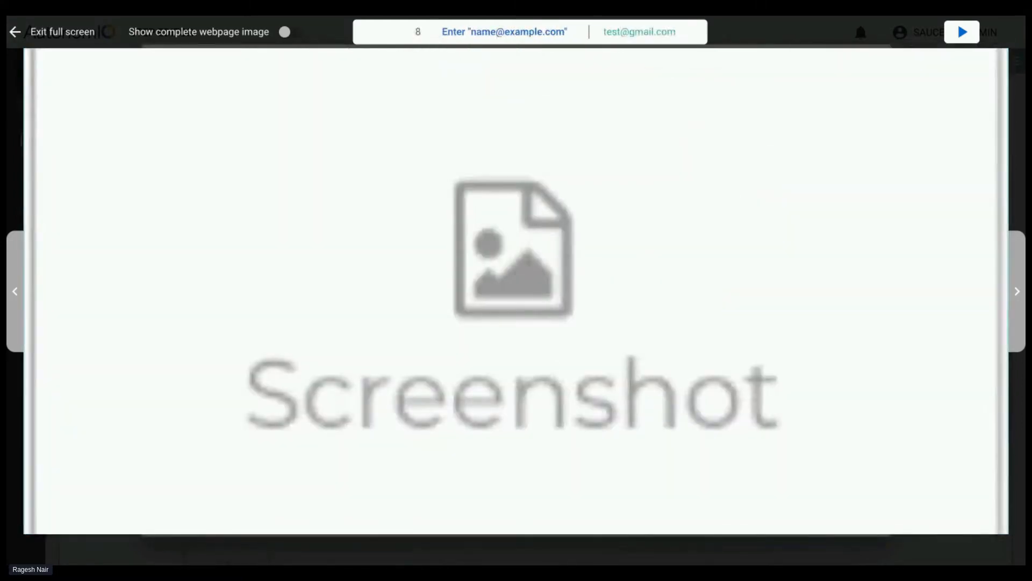
click(12, 273)
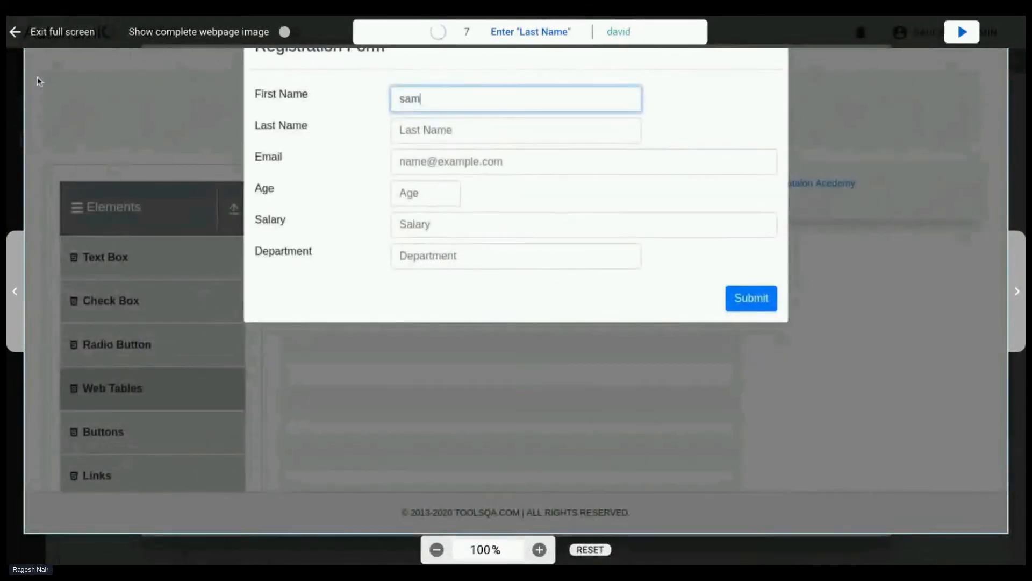
click(16, 35)
click(194, 495)
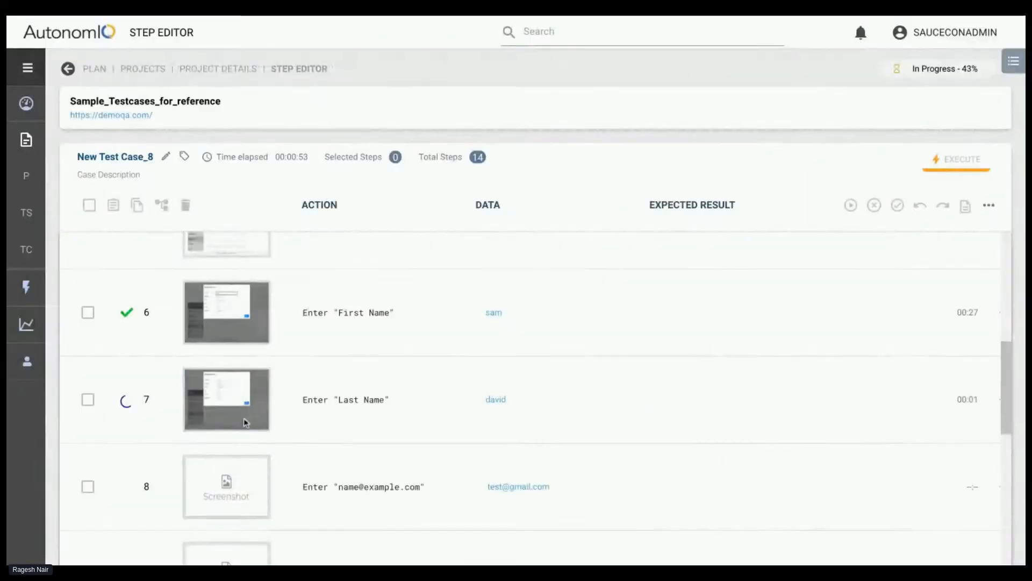
Review the execution status and screenshots of New Test Case_8's steps, from Open website through the "Age" and "Salary" steps
scroll(270, 392, up, 2)
scroll(338, 380, up, 4)
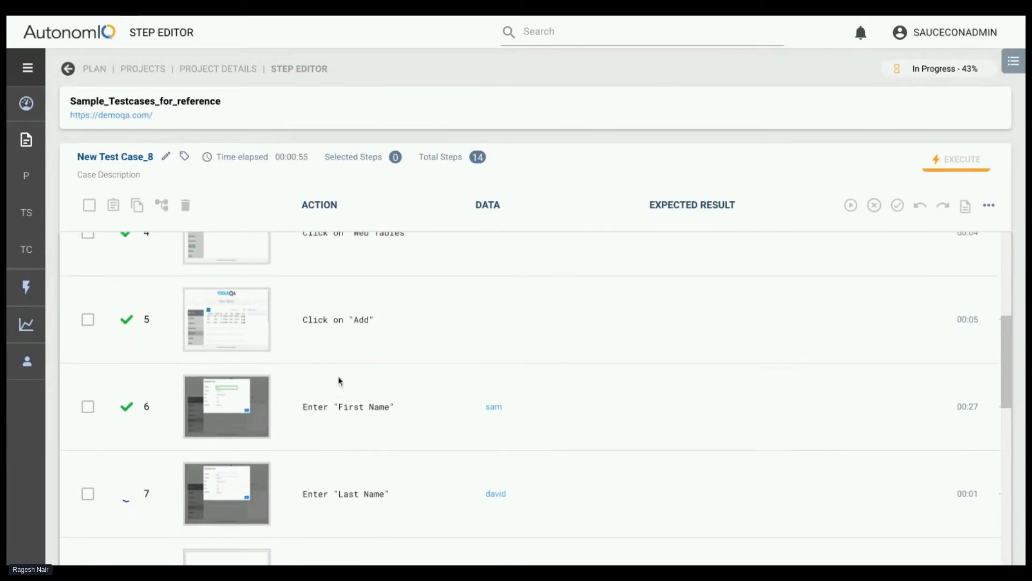
scroll(376, 327, up, 1)
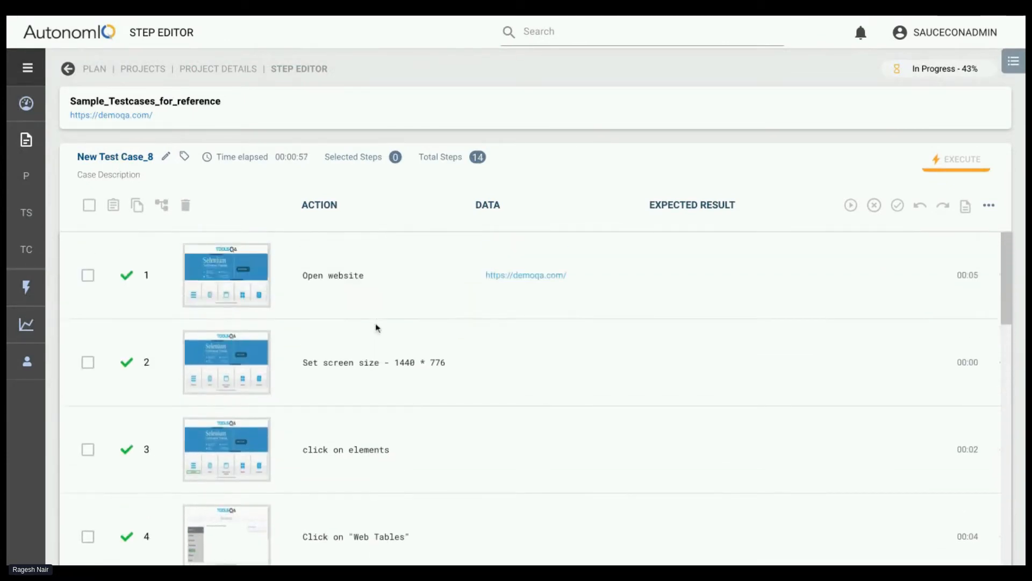
scroll(364, 380, down, 2)
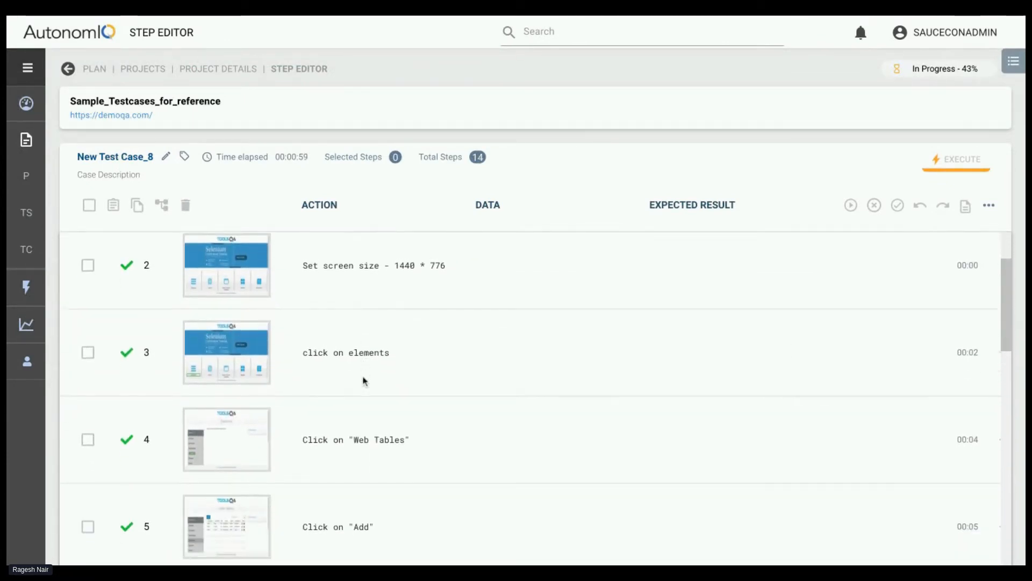
scroll(297, 440, down, 8)
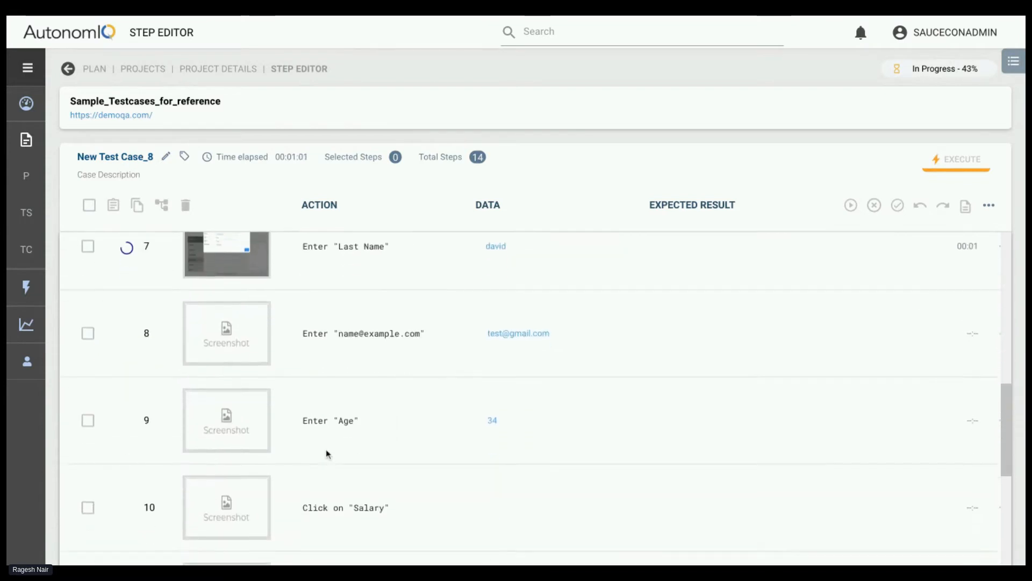
scroll(342, 292, up, 3)
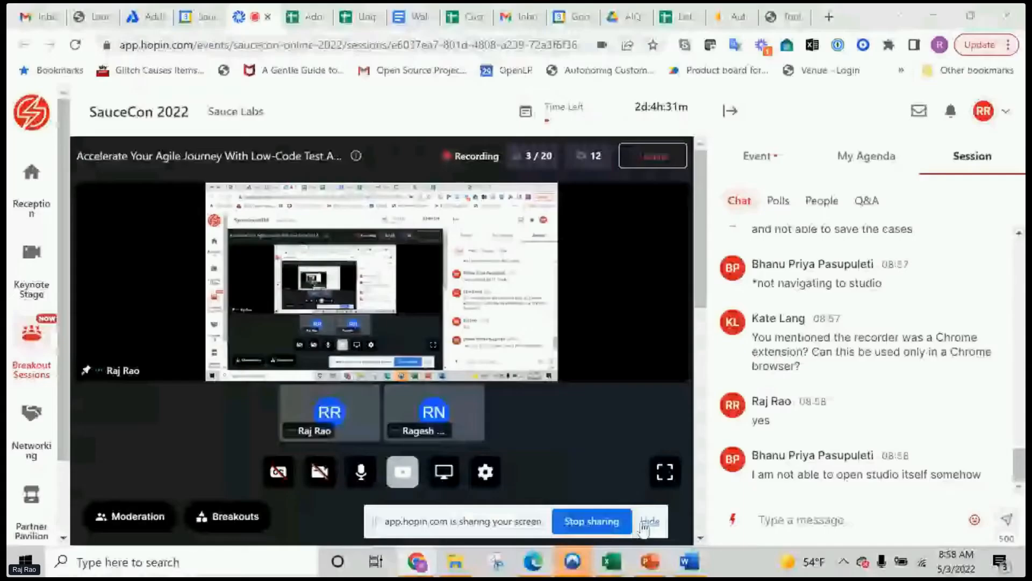
Switch to AutonomIQ's projects, open the Jdeere project and start recording a new test case
click(727, 21)
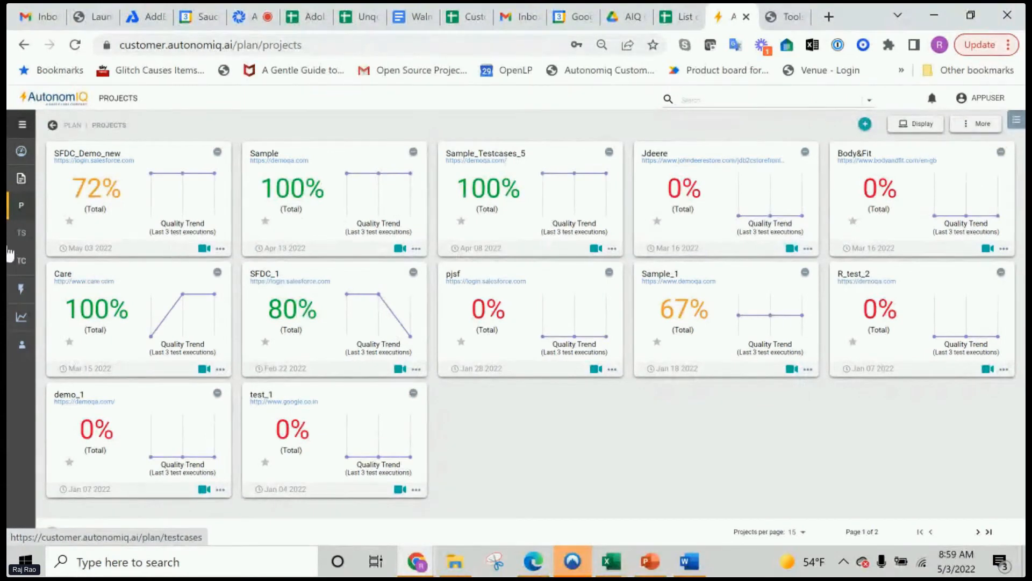
mouse_move(96, 208)
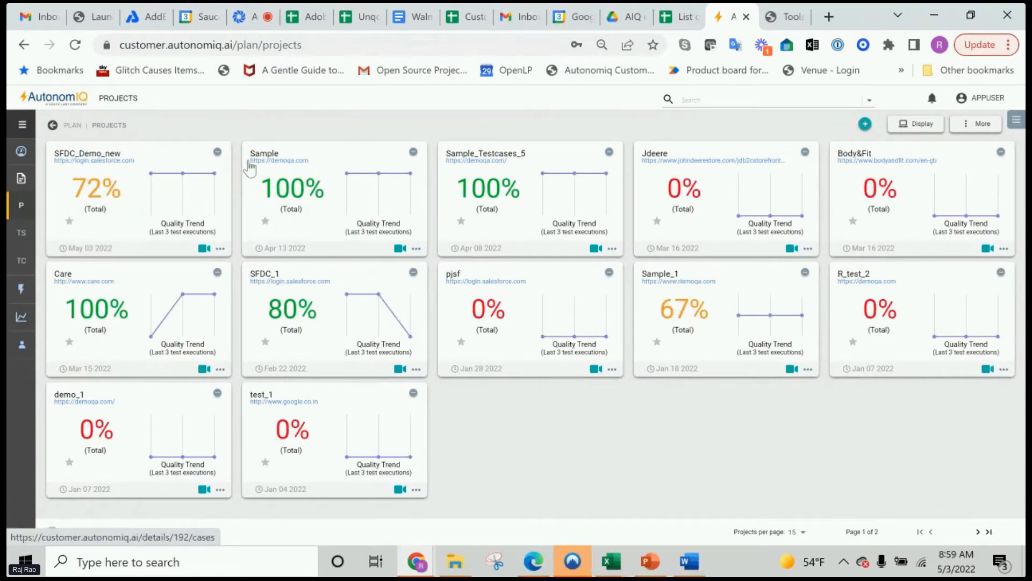
mouse_move(290, 190)
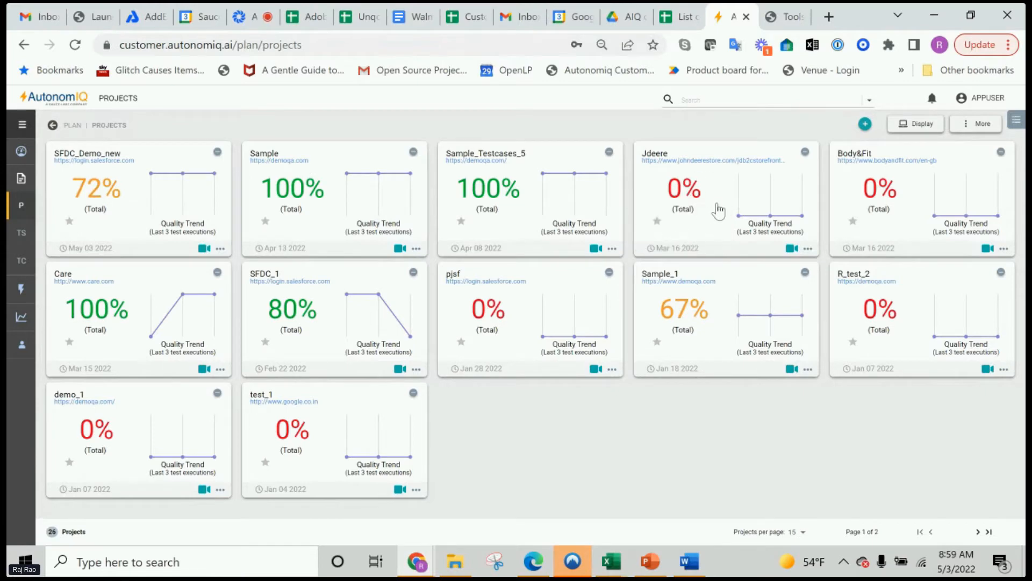
click(721, 230)
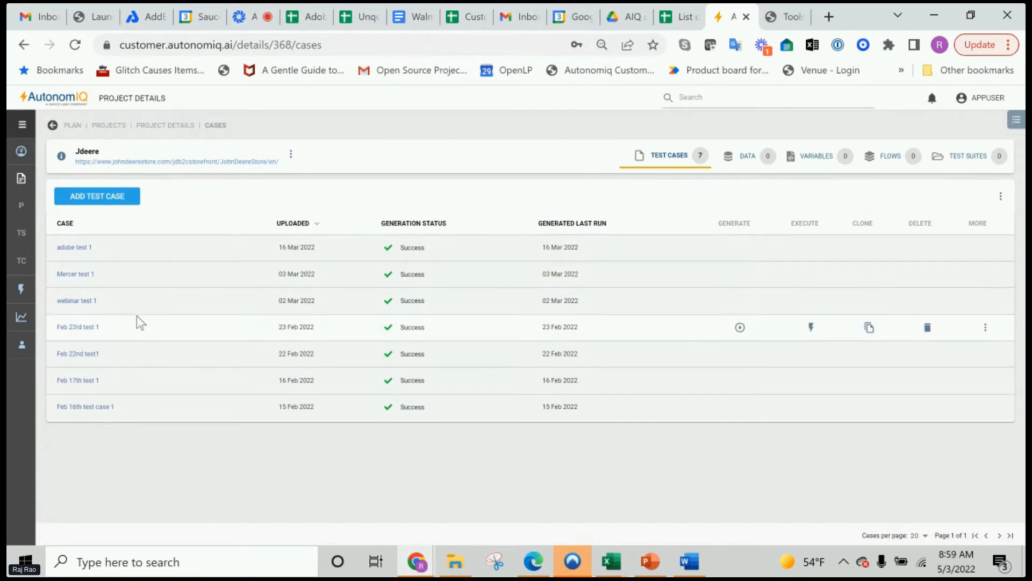
click(116, 198)
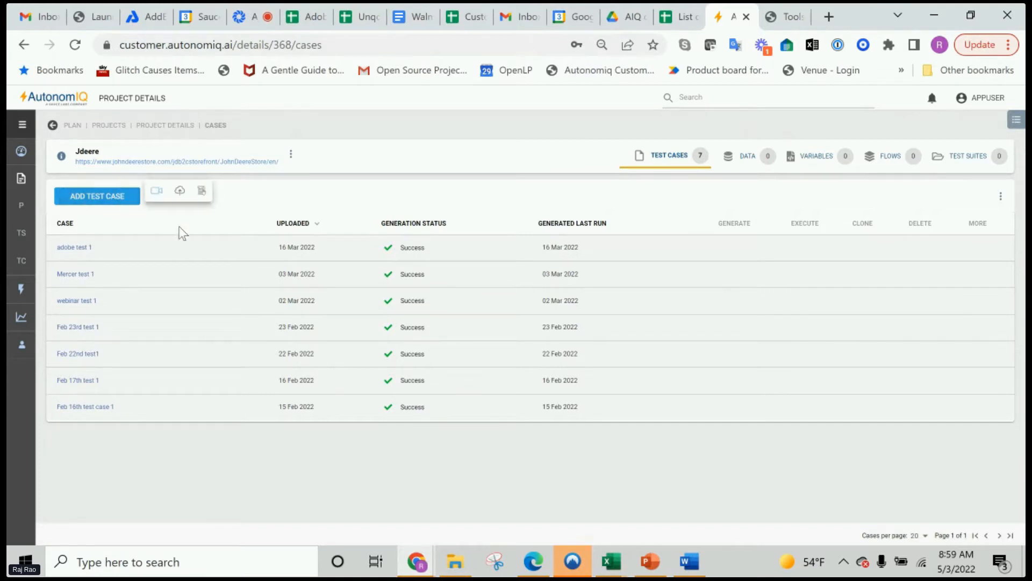
click(156, 192)
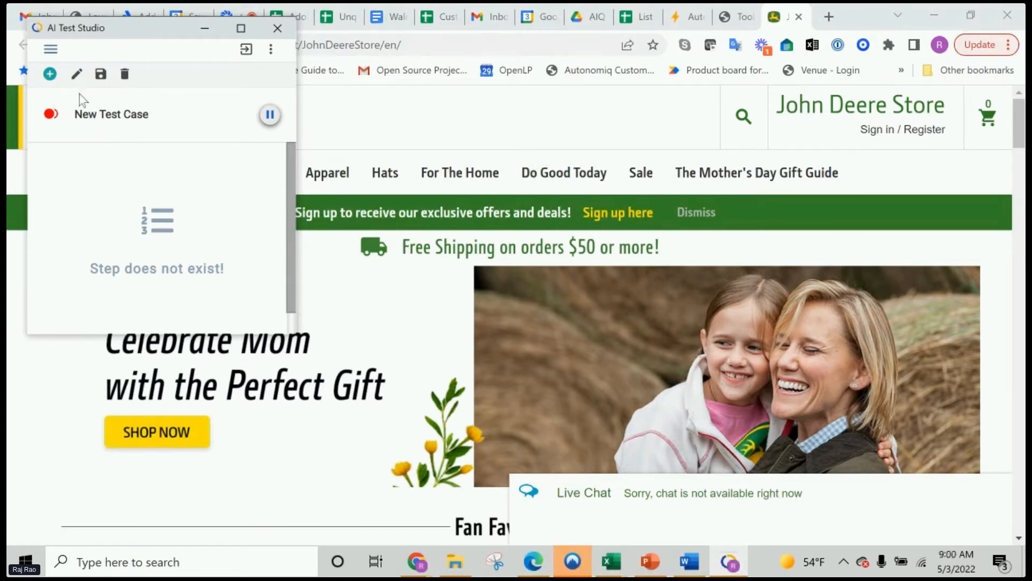
Rename the new test case in AI Test Studio as "saucecon test 1"
click(77, 74)
drag(122, 105, 19, 114)
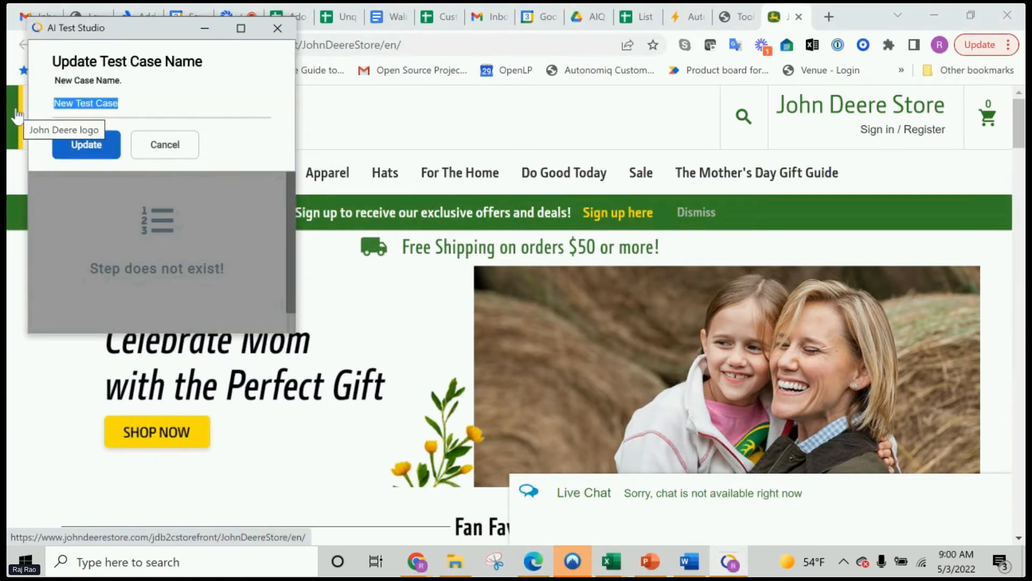
text(auc)
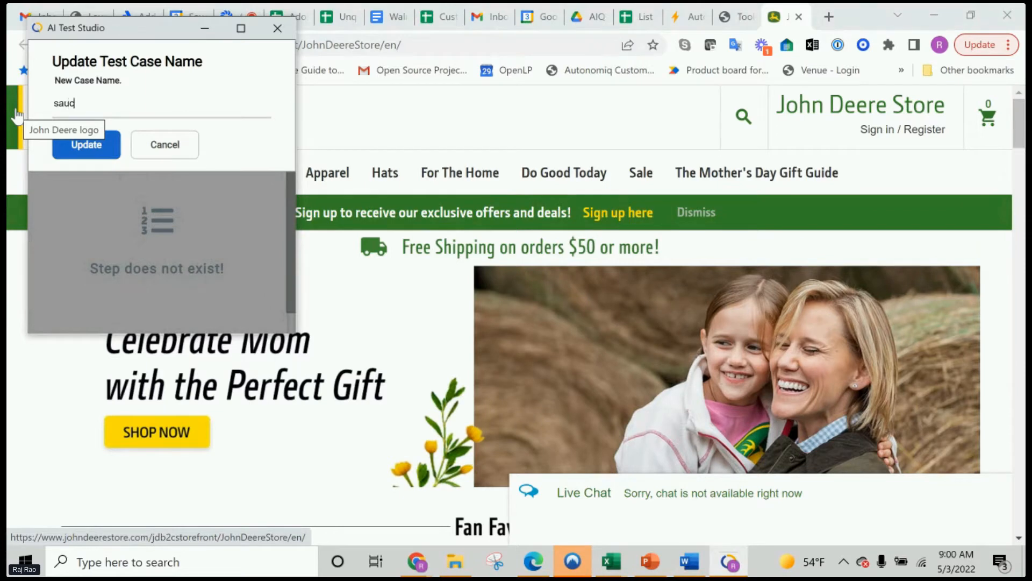
text(econ test 1)
click(67, 145)
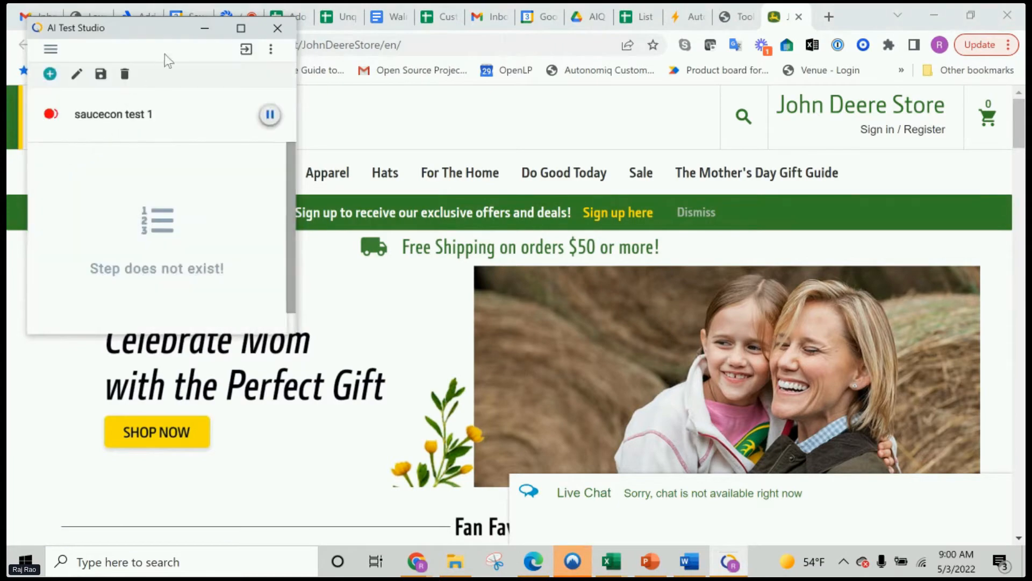
Minimise the AI Test Studio recorder and open the Sunset Tractor T-Shirt from the John Deere store's new arrivals
click(196, 27)
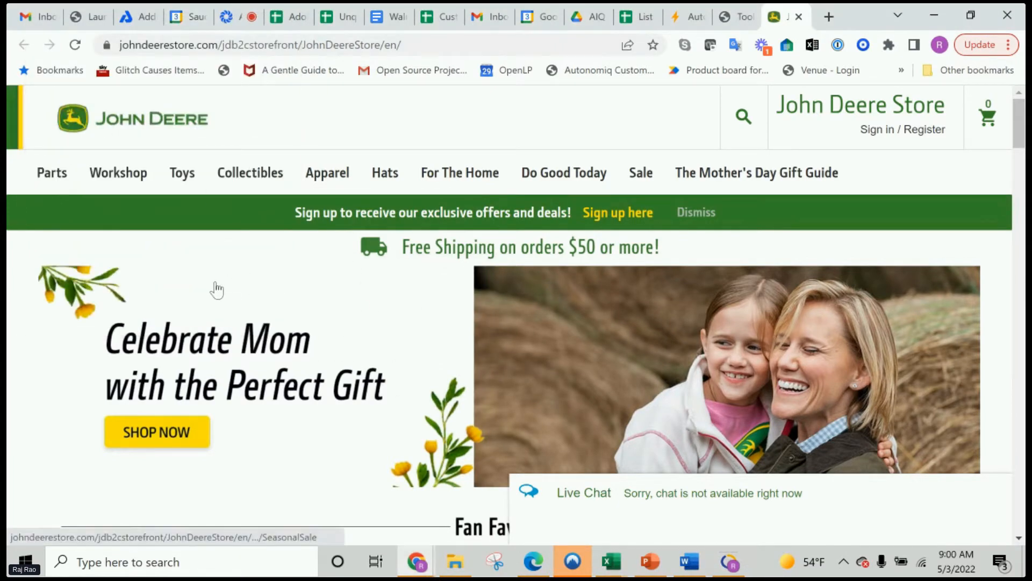
scroll(180, 283, down, 5)
scroll(180, 283, down, 3)
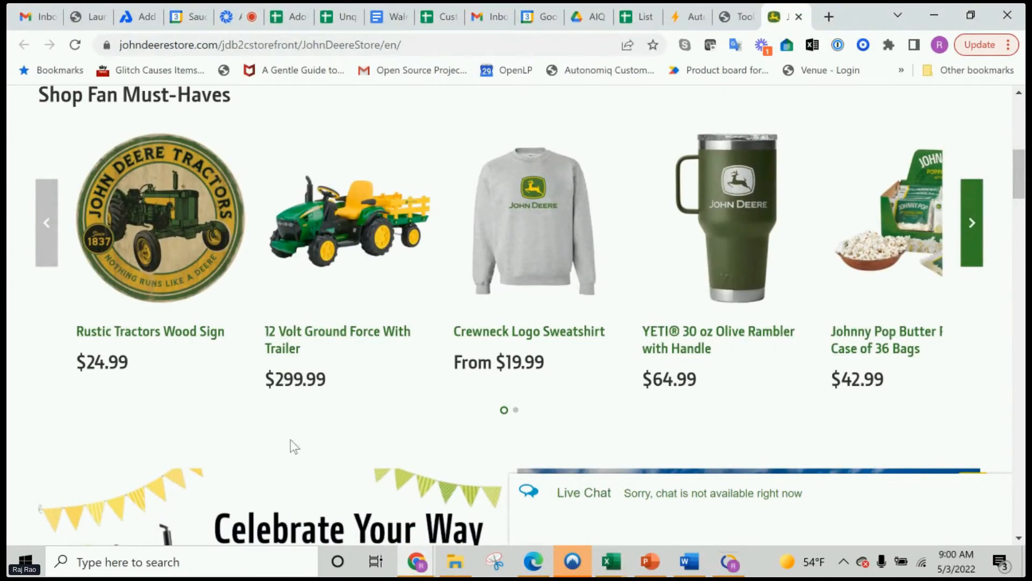
scroll(681, 420, down, 8)
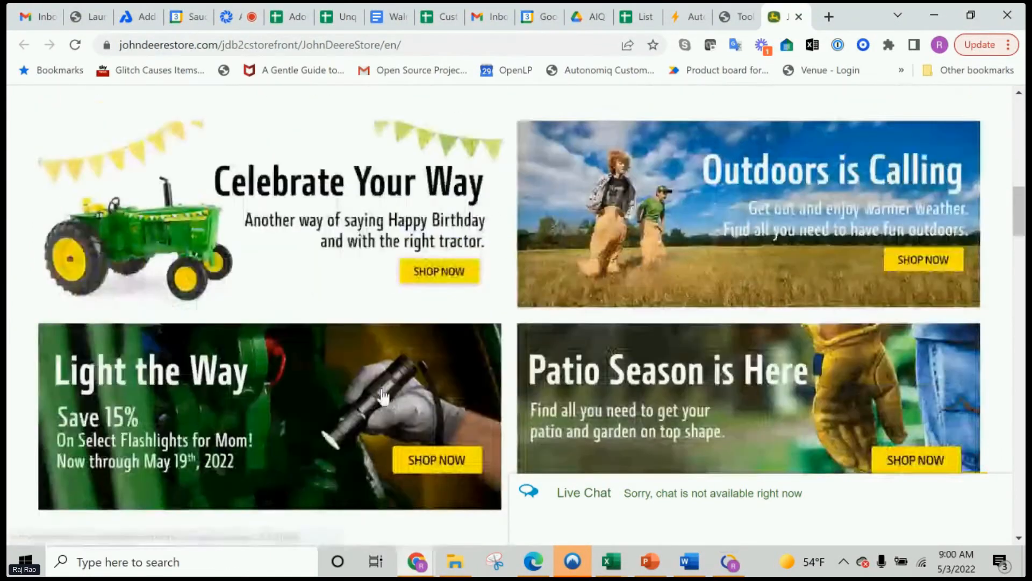
scroll(383, 397, down, 6)
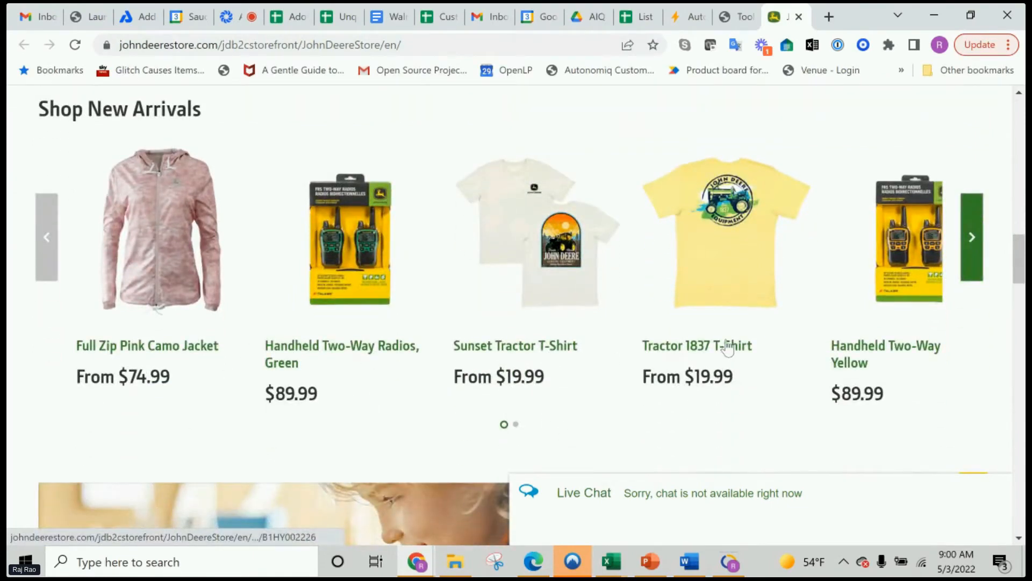
click(517, 351)
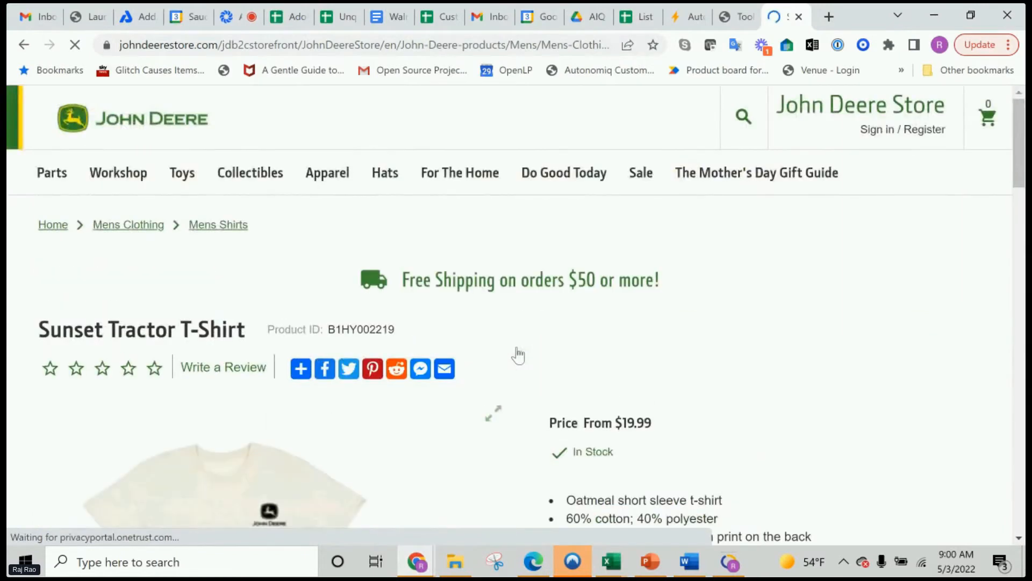
Look over the Sunset Tractor T-Shirt page, including its description, size selection, product details and recently viewed products
scroll(518, 355, down, 5)
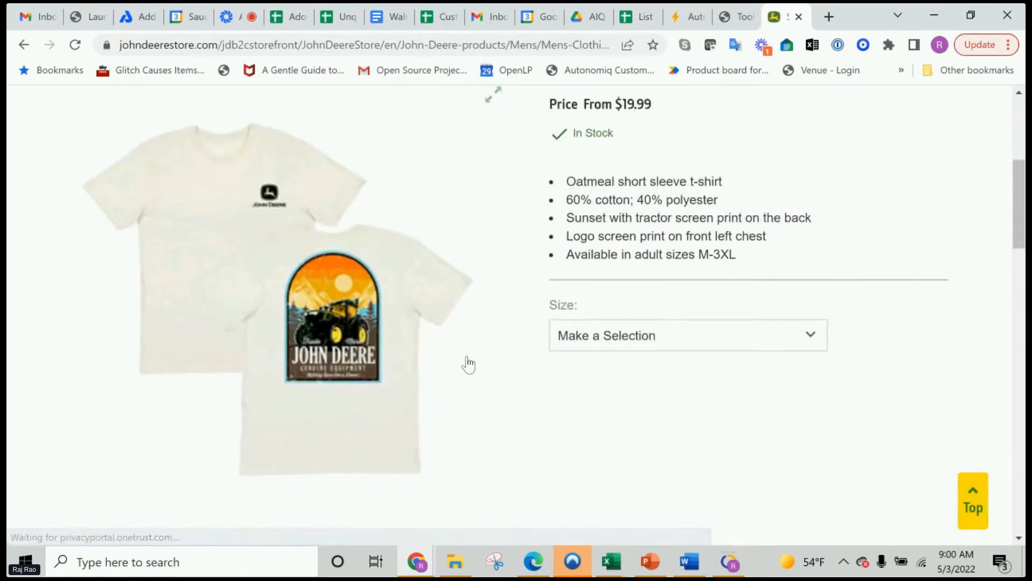
scroll(466, 357, down, 3)
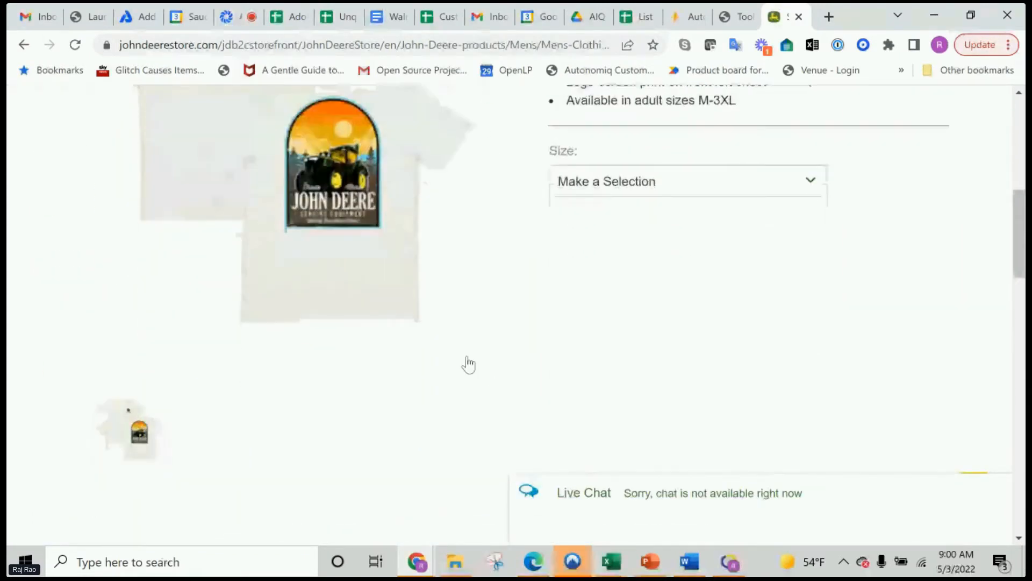
scroll(467, 356, up, 4)
scroll(469, 344, down, 5)
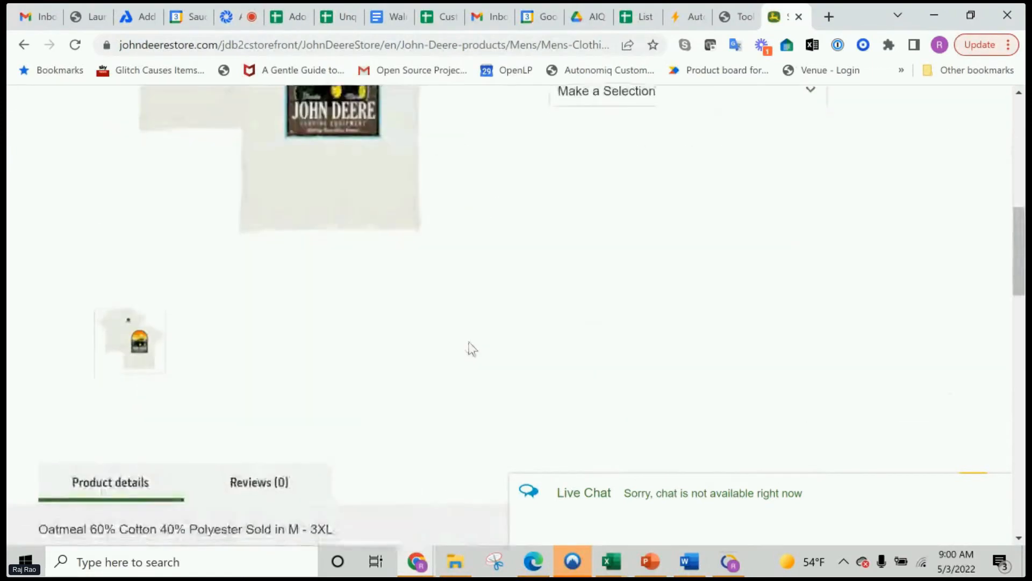
scroll(472, 349, down, 12)
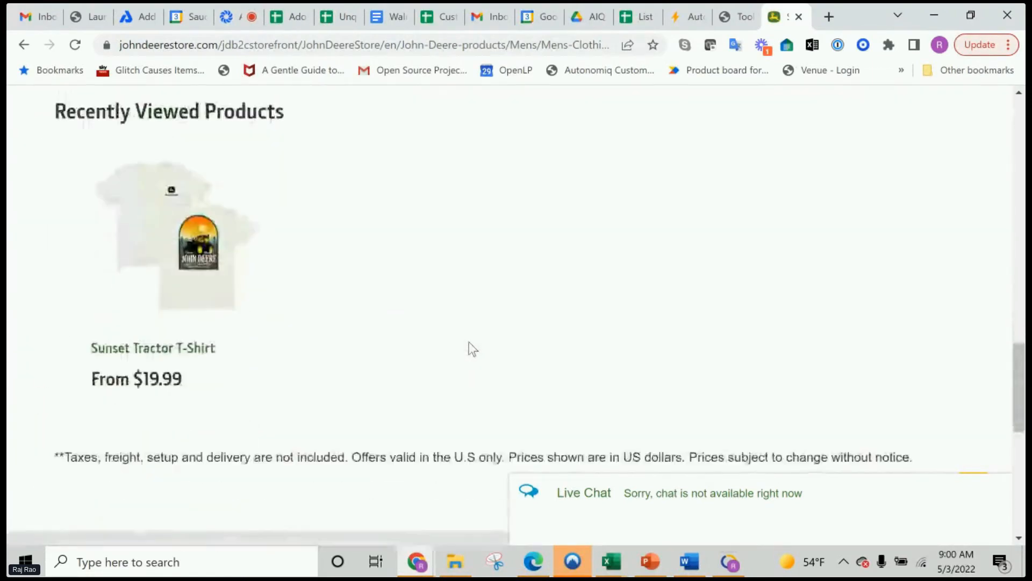
scroll(469, 347, down, 9)
scroll(469, 344, up, 8)
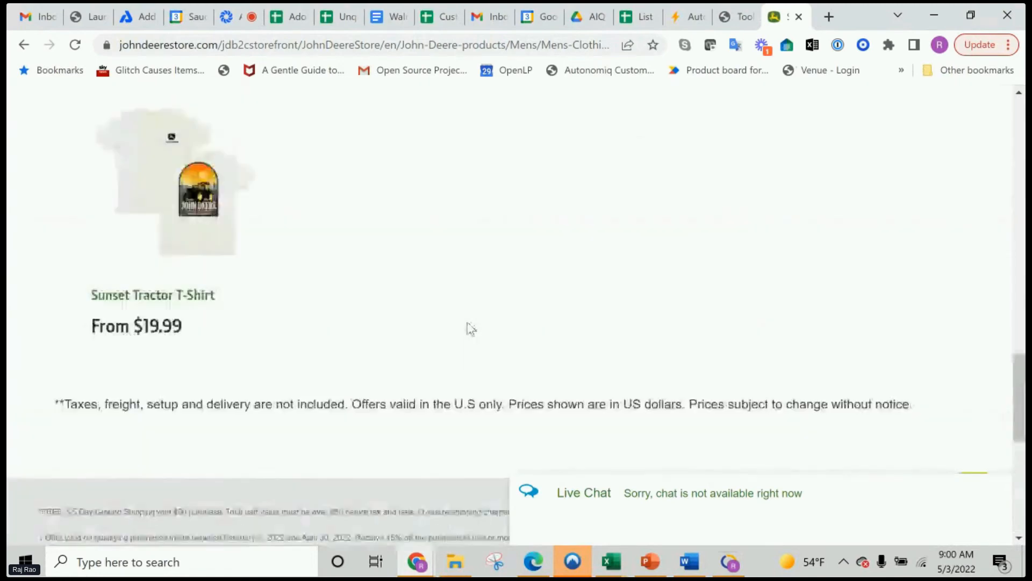
scroll(469, 329, up, 15)
scroll(469, 330, down, 3)
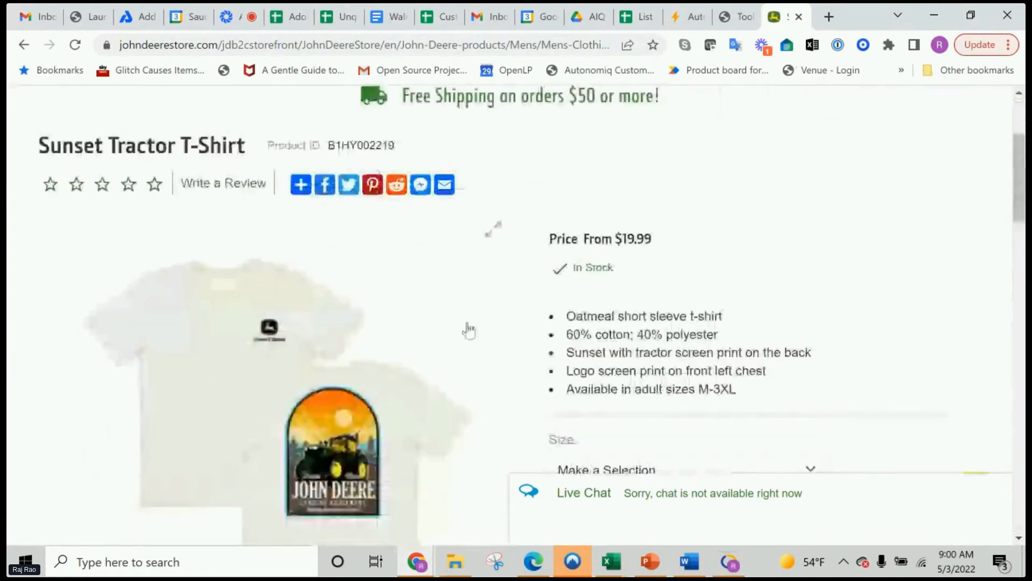
scroll(468, 330, down, 5)
scroll(519, 333, down, 3)
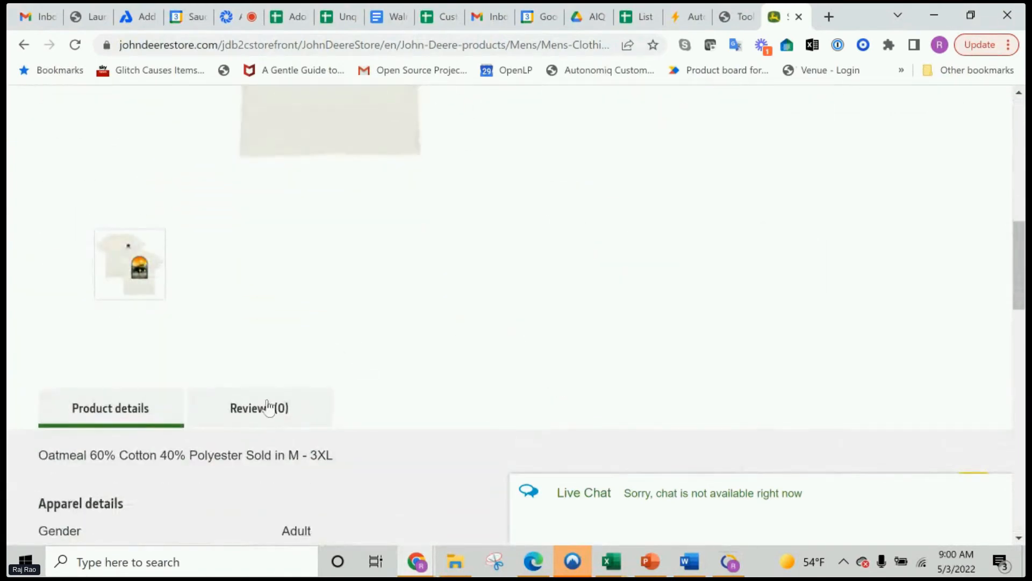
scroll(489, 311, up, 5)
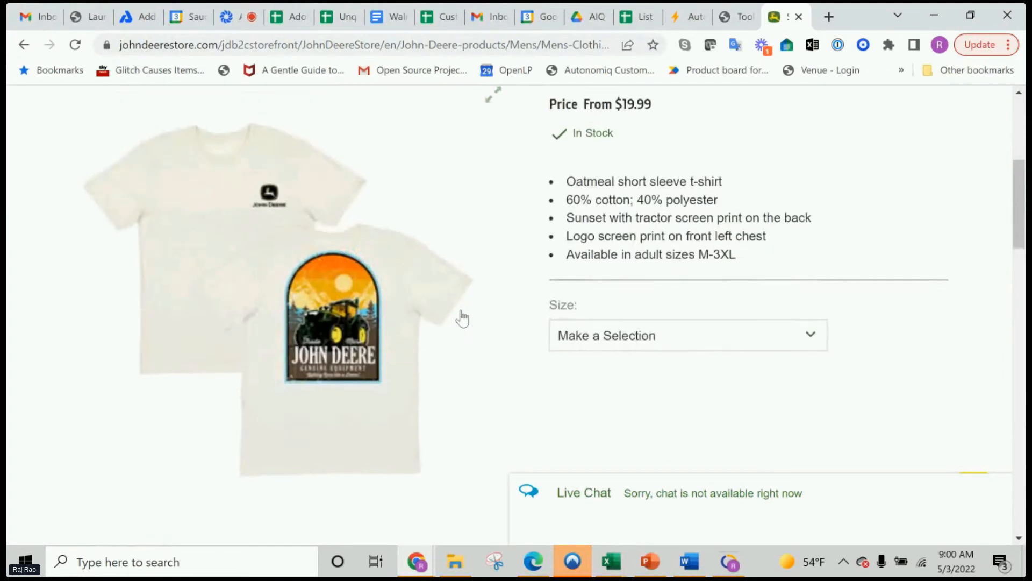
Open the John Deere store's Parts category page and bring up its Find Parts for Your Machine form
scroll(461, 313, up, 5)
scroll(461, 313, down, 5)
scroll(461, 313, up, 5)
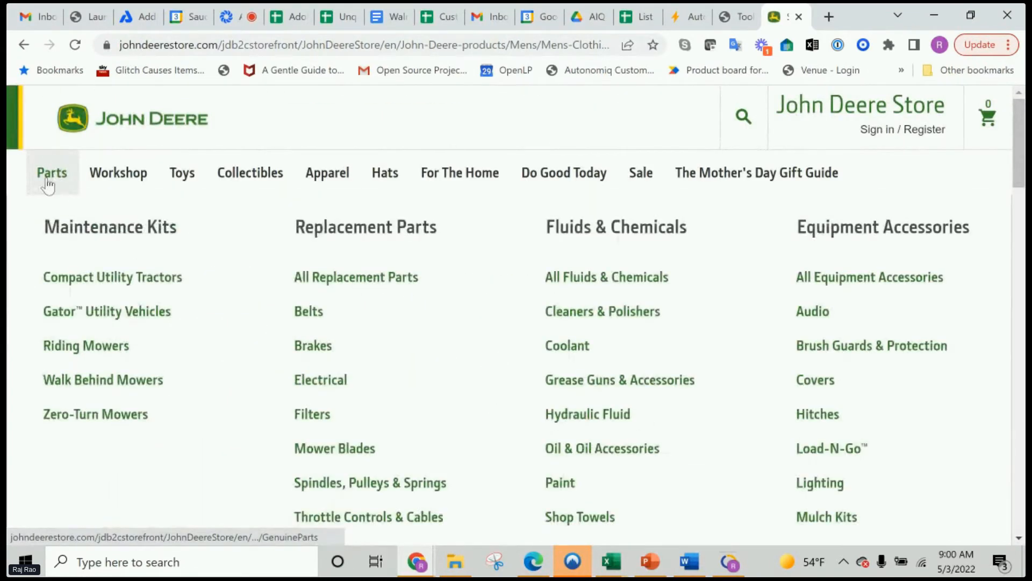
click(47, 184)
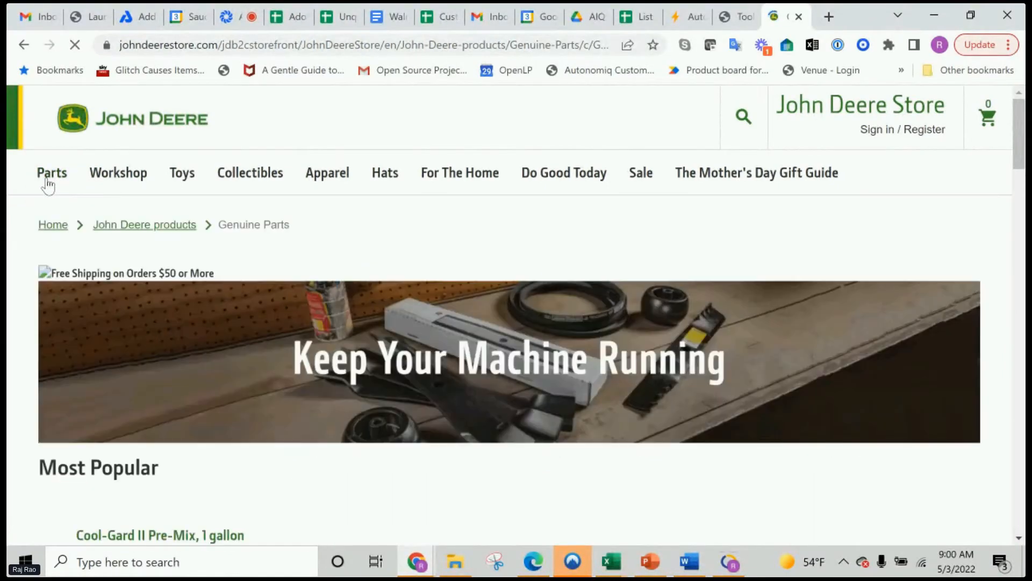
scroll(64, 224, down, 7)
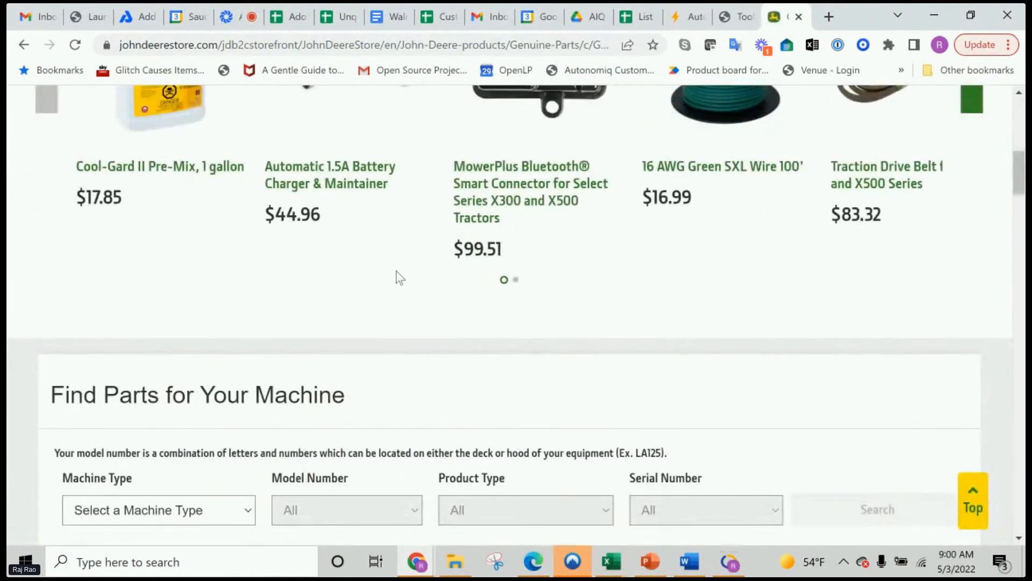
Open the MowerPlus Bluetooth Smart Connector from the Most Popular parts, add one to the cart and continue shopping
scroll(398, 277, up, 4)
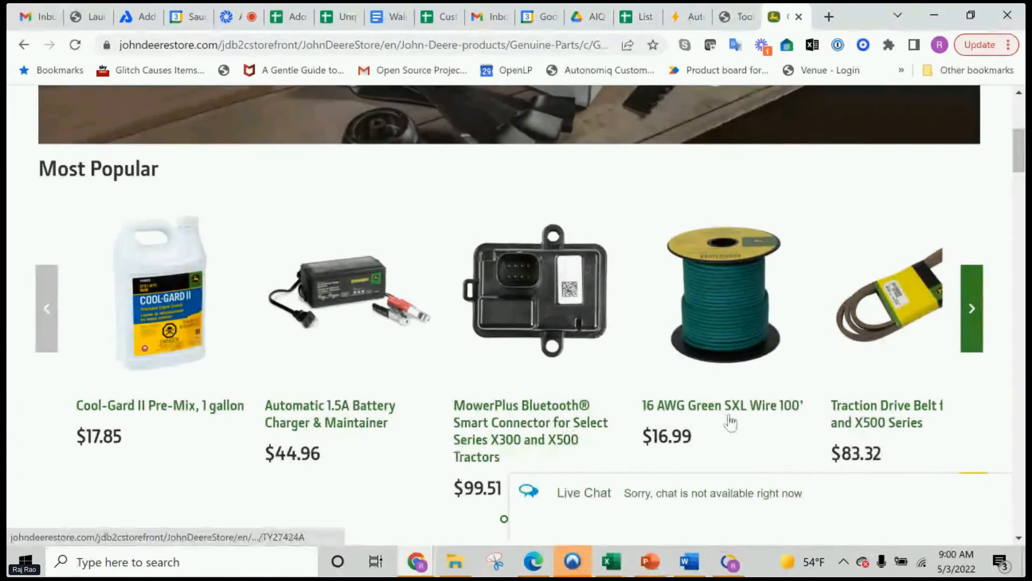
click(495, 428)
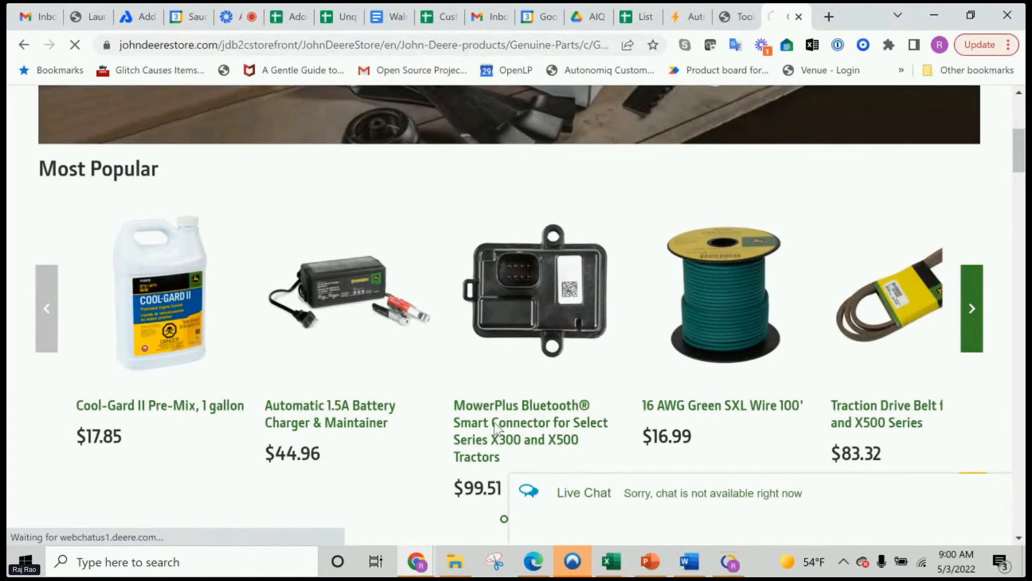
scroll(495, 430, down, 5)
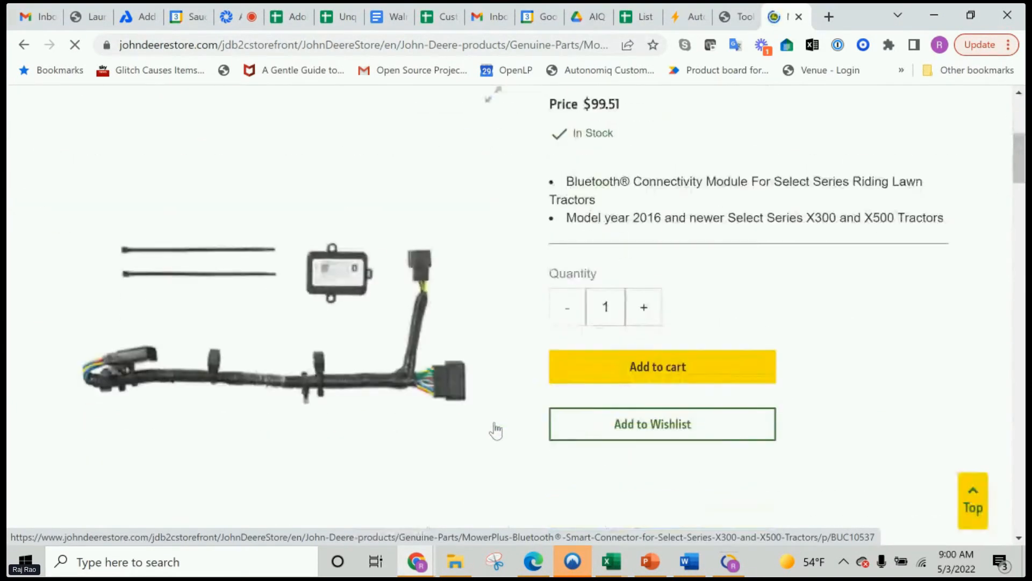
click(666, 379)
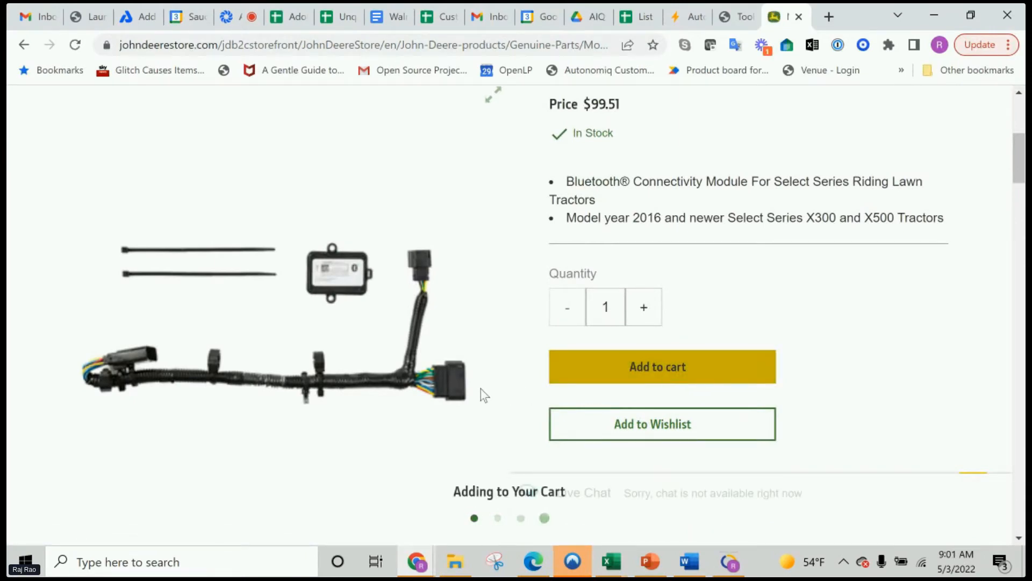
scroll(164, 385, down, 3)
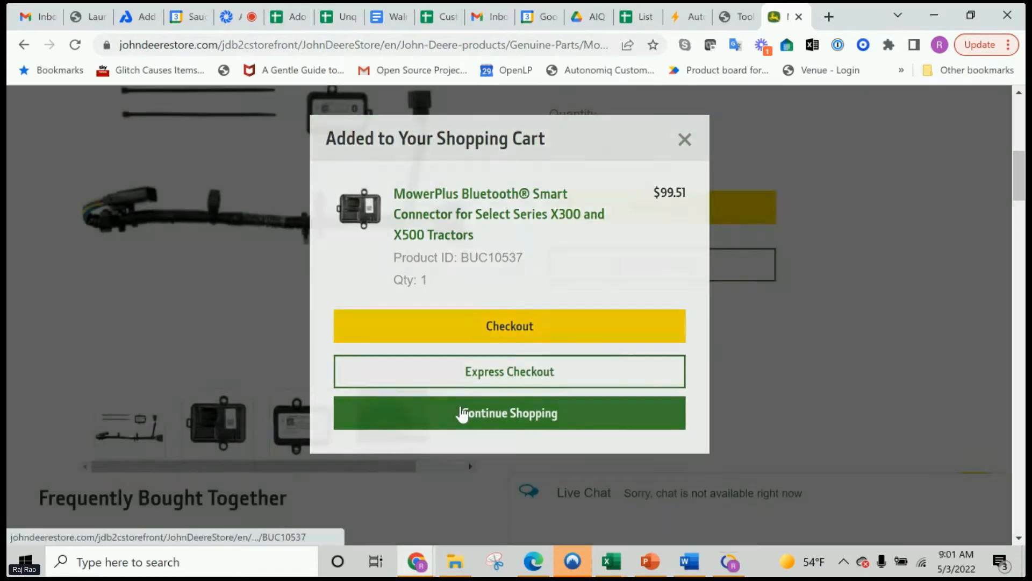
click(461, 414)
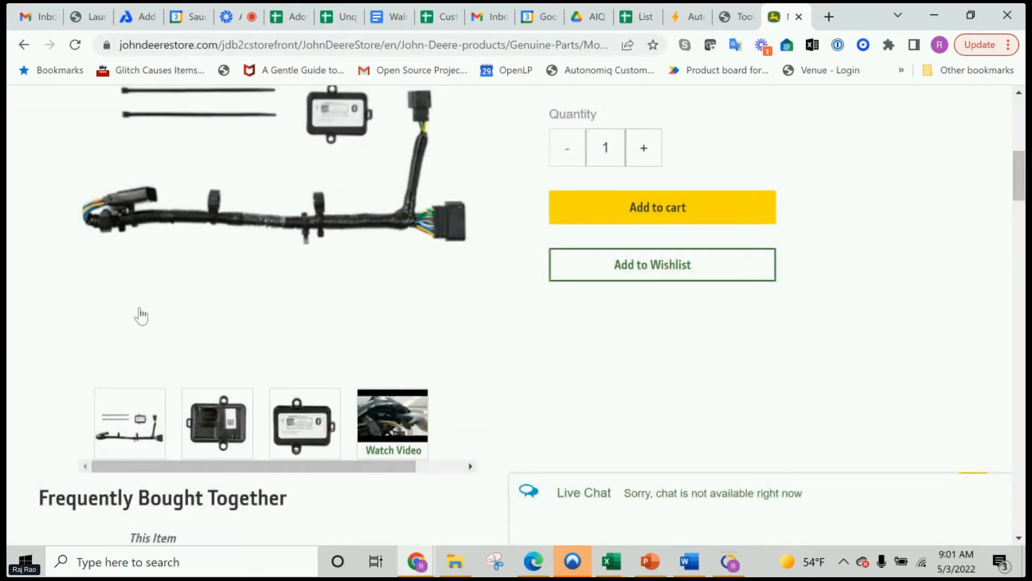
Open the Camo Wool Trapper Hat from the store's Hats category and add one to the cart
scroll(134, 315, up, 8)
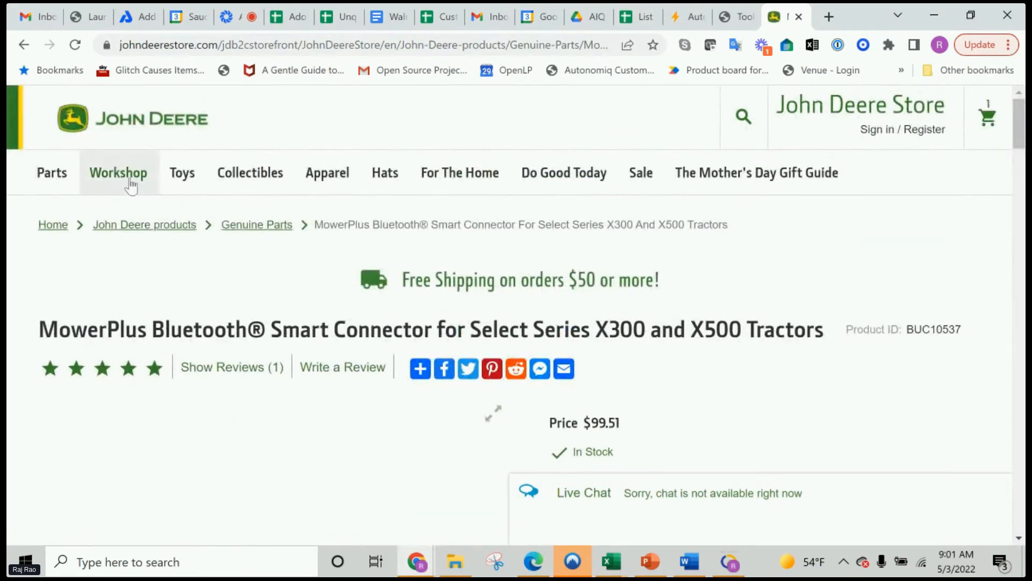
mouse_move(413, 191)
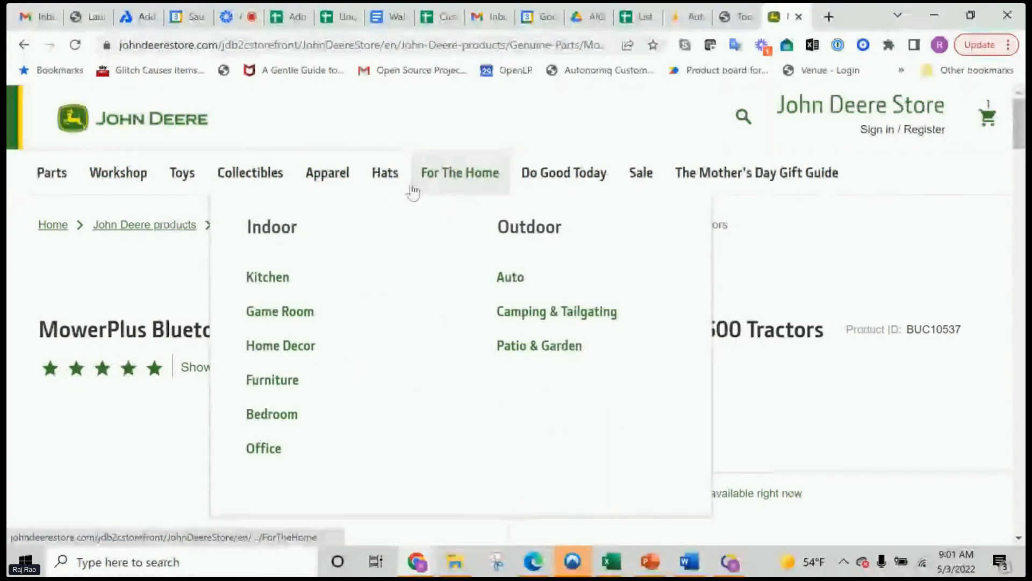
click(387, 177)
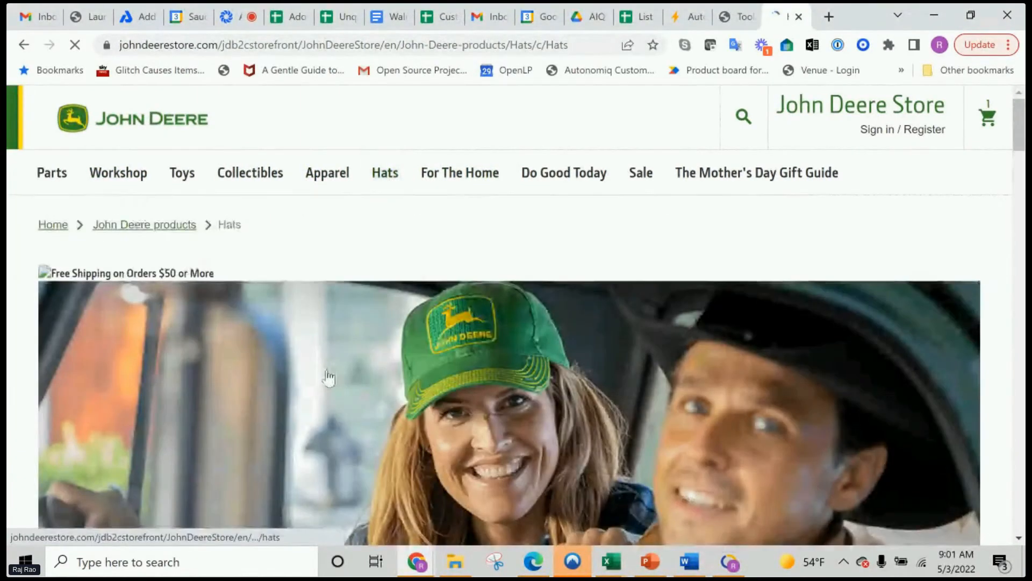
scroll(328, 376, down, 10)
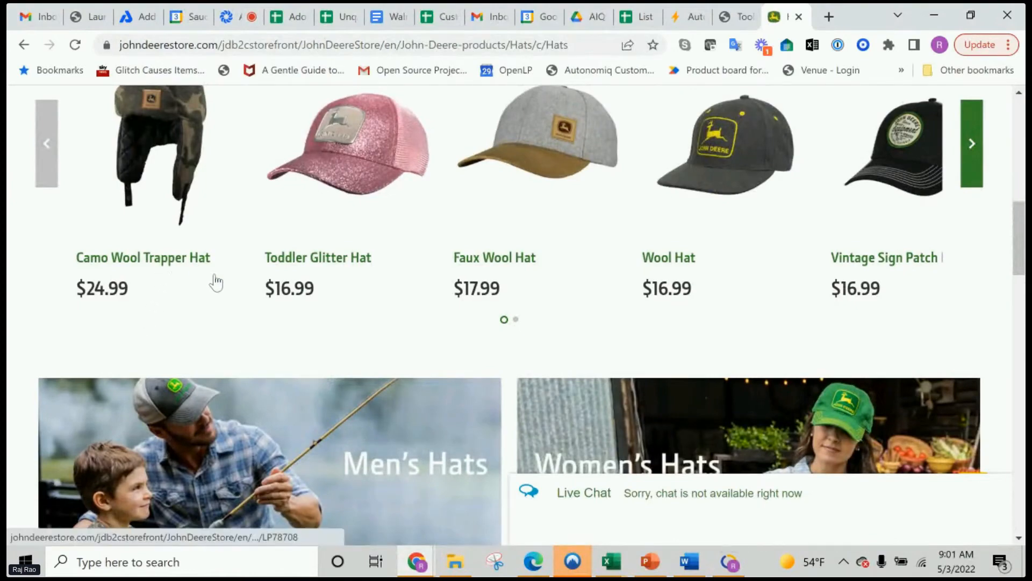
scroll(223, 285, up, 3)
scroll(228, 288, down, 1)
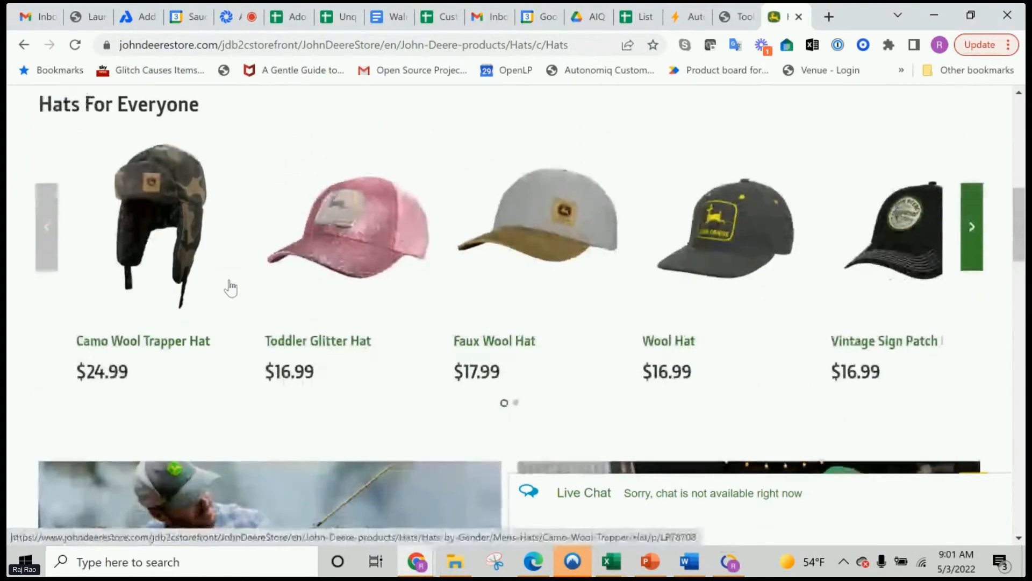
click(133, 344)
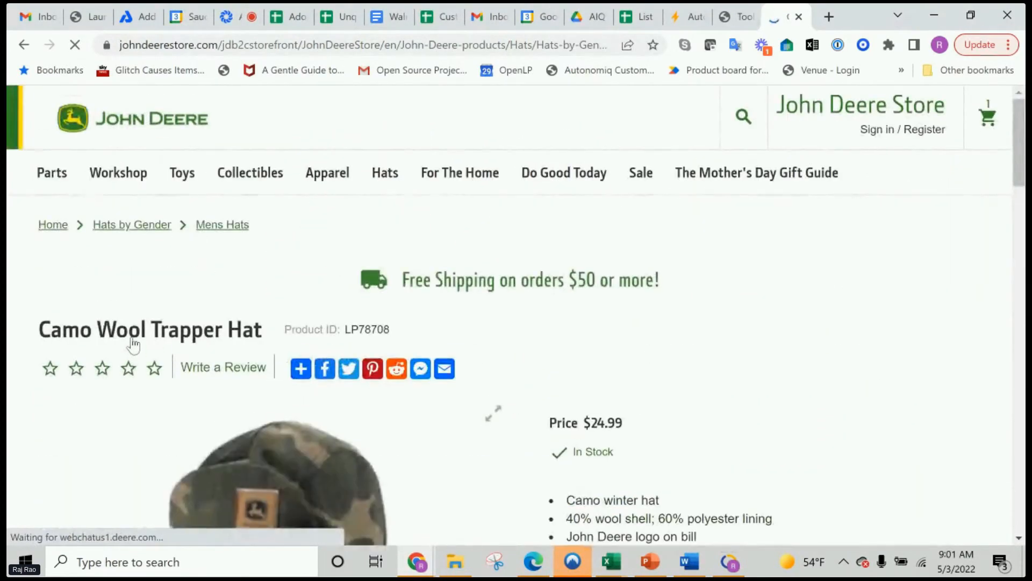
scroll(133, 344, down, 4)
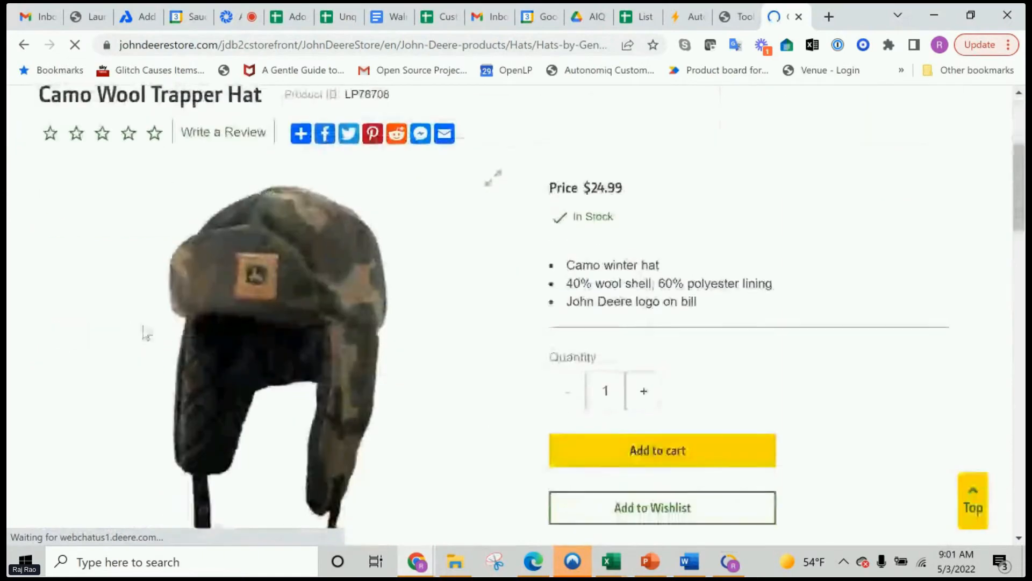
click(631, 447)
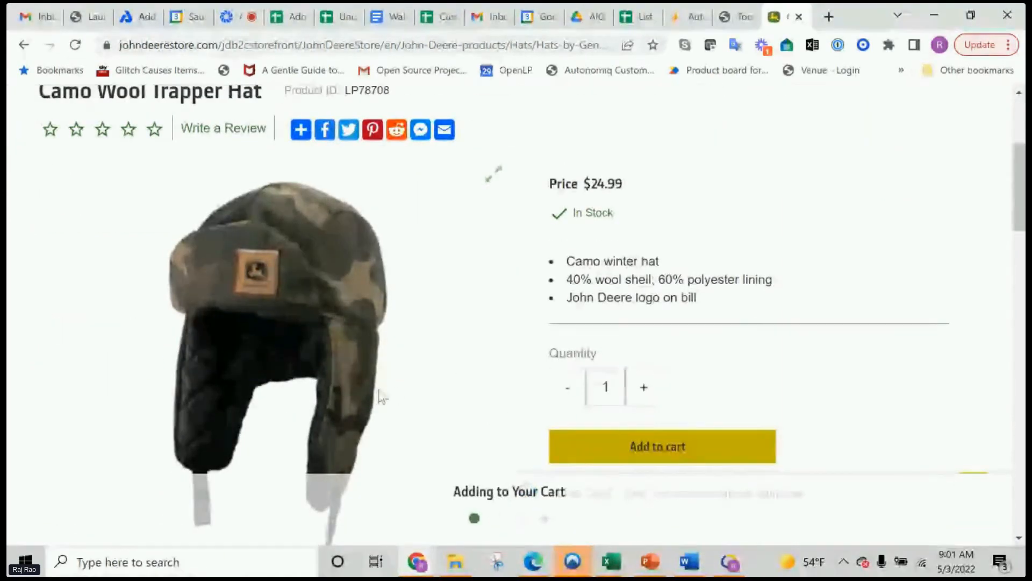
Switch to AI Test Studio, save the recorded "saucecon test 1" case and minimise the recorder
click(732, 563)
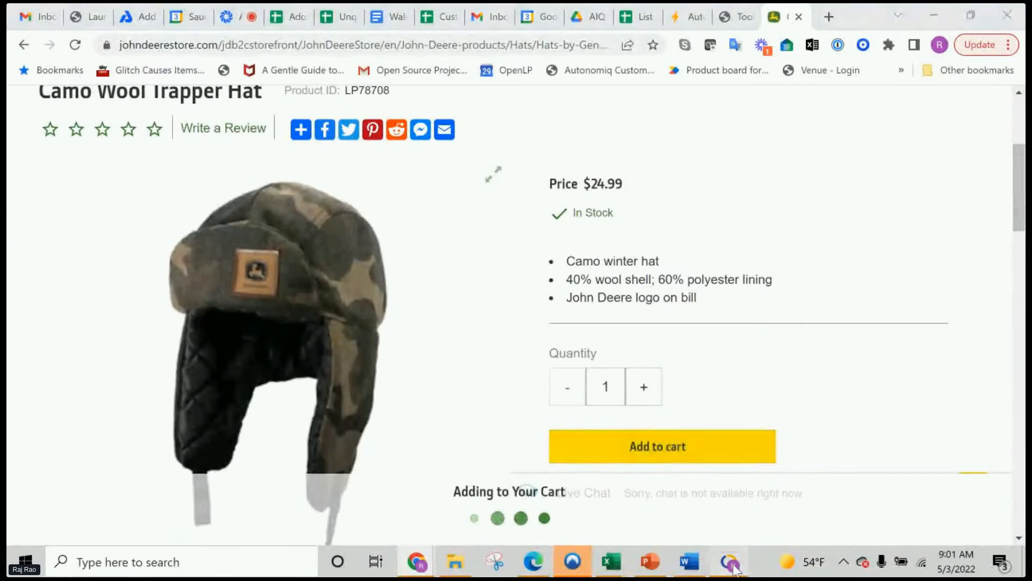
click(242, 33)
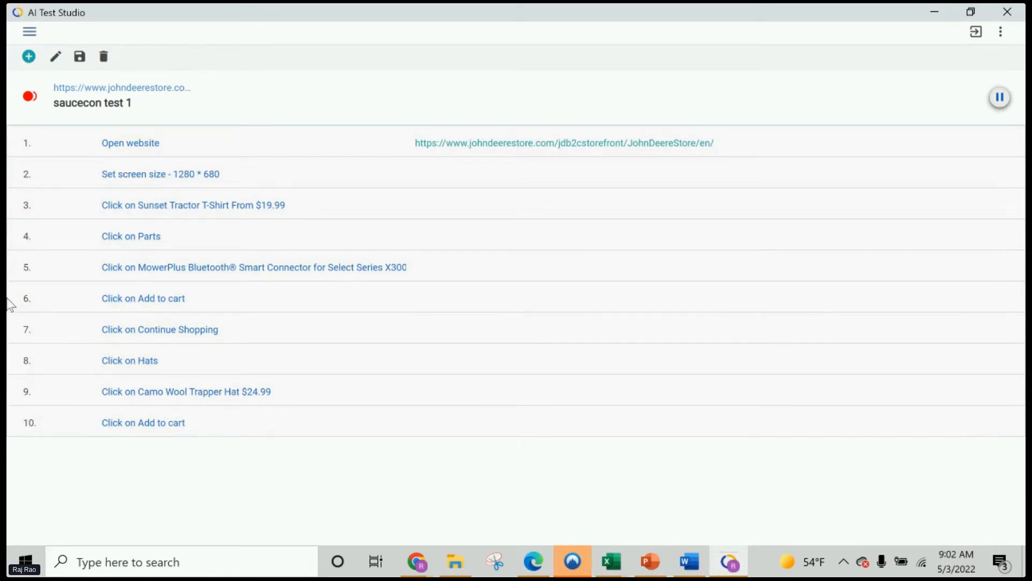
click(80, 59)
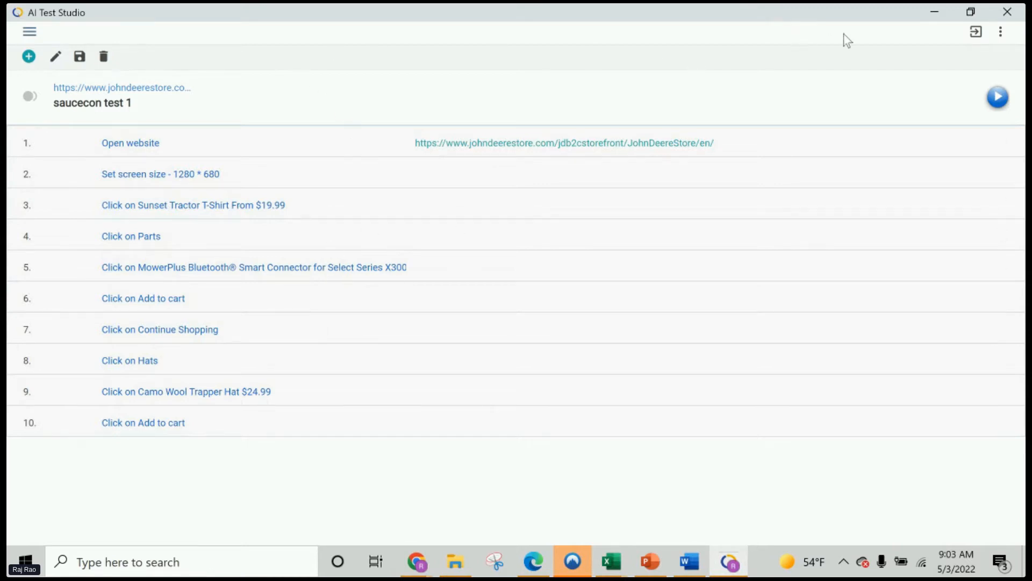
click(935, 12)
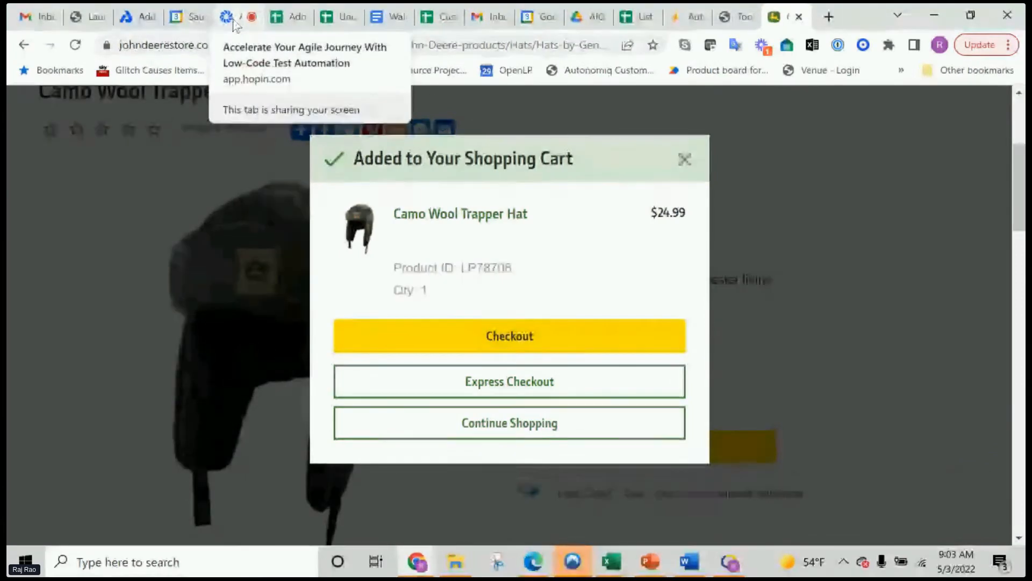
Switch to the Jdeere project in AutonomIQ, open "adobe test 1" and look through its generated steps and their statuses
click(680, 16)
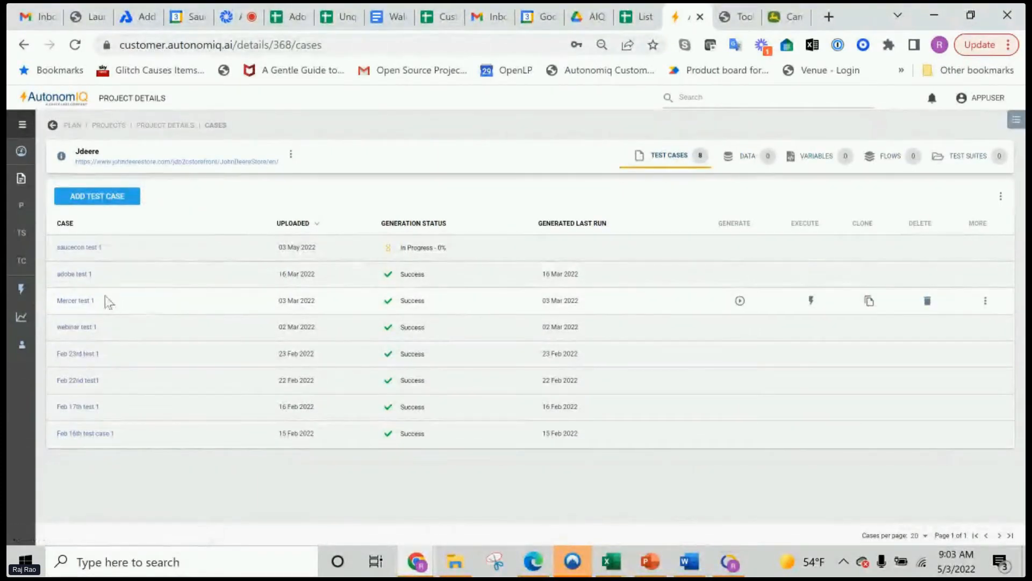
click(81, 273)
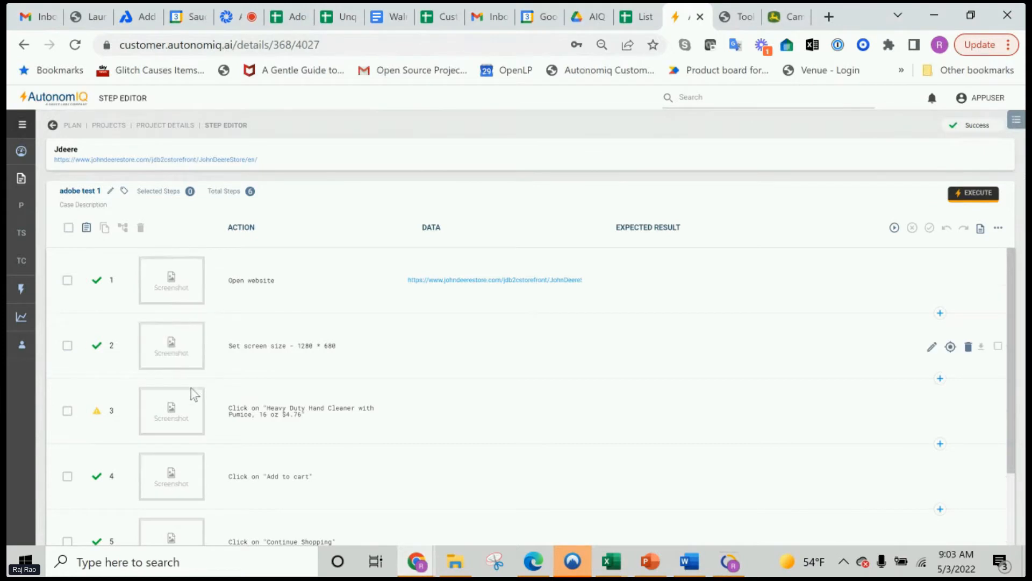
scroll(231, 465, down, 2)
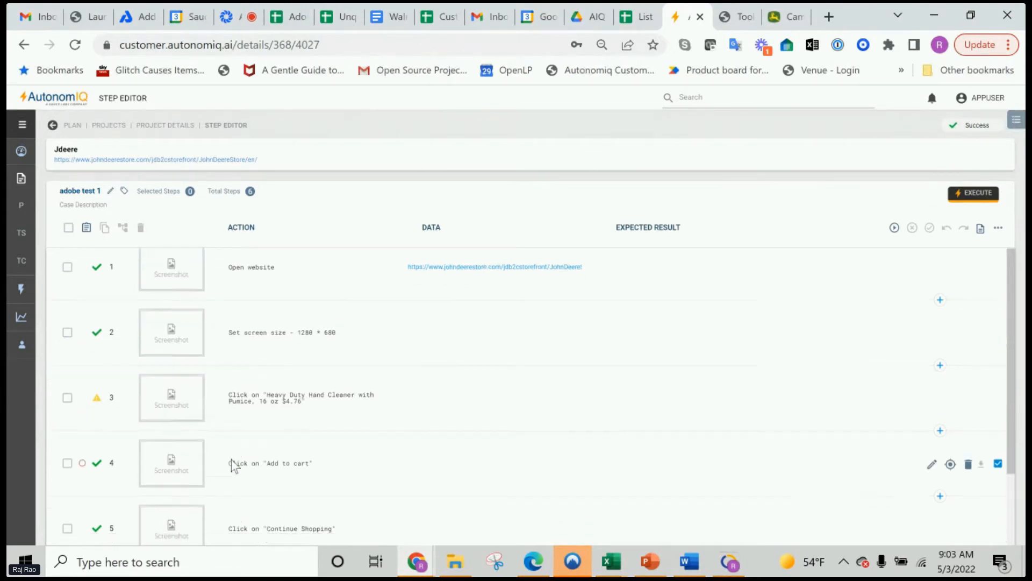
scroll(233, 465, up, 2)
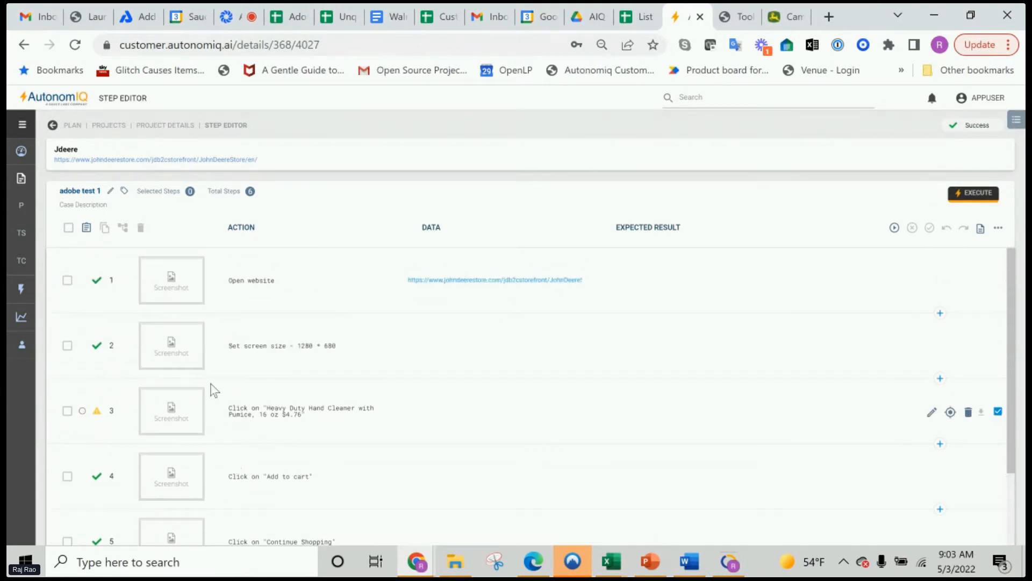
scroll(167, 419, down, 2)
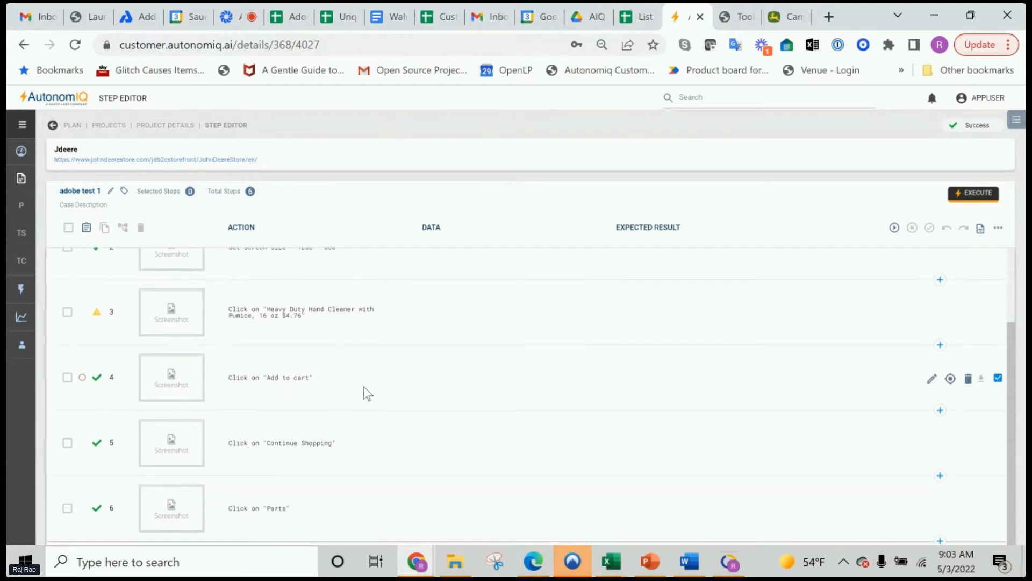
scroll(317, 412, up, 2)
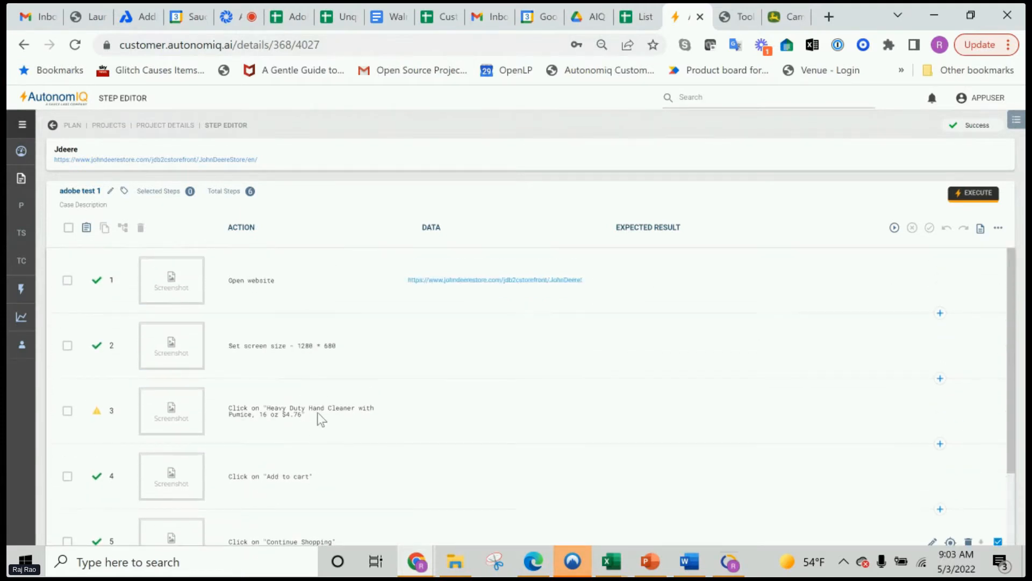
click(247, 348)
Return to the Jdeere project's test cases and download the generation report of "adobe test 1", viewing and closing it
click(173, 136)
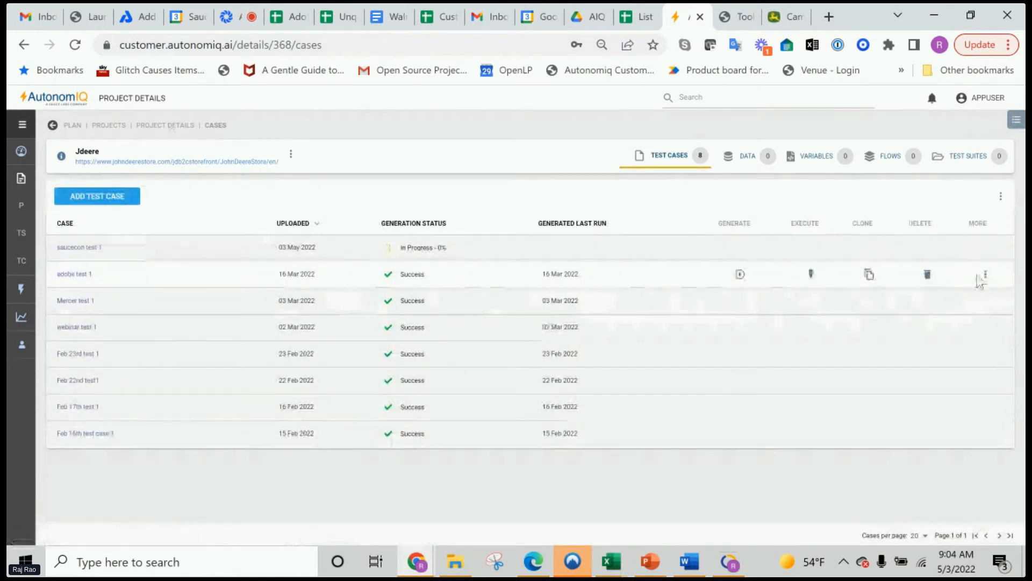
click(985, 277)
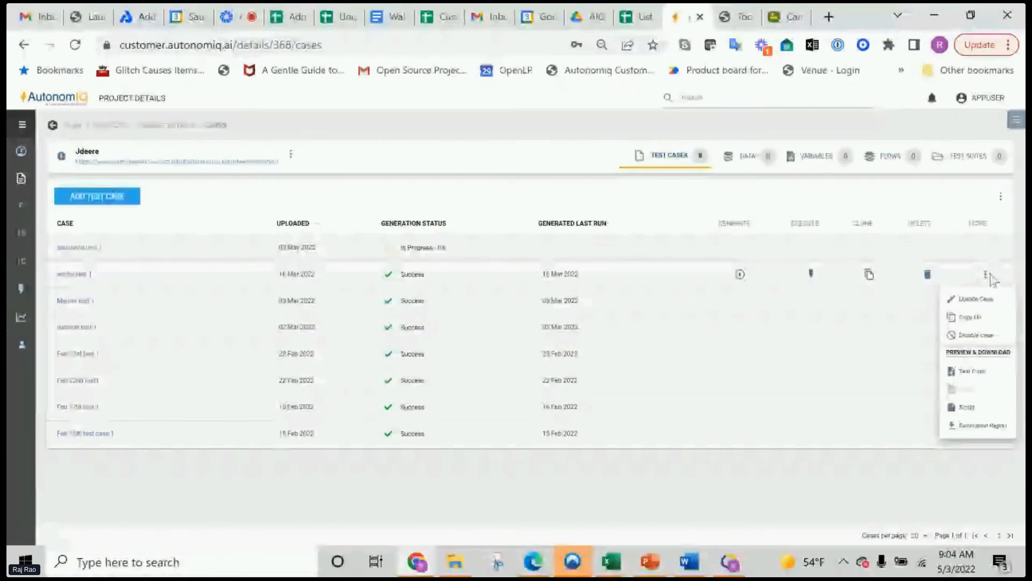
click(968, 426)
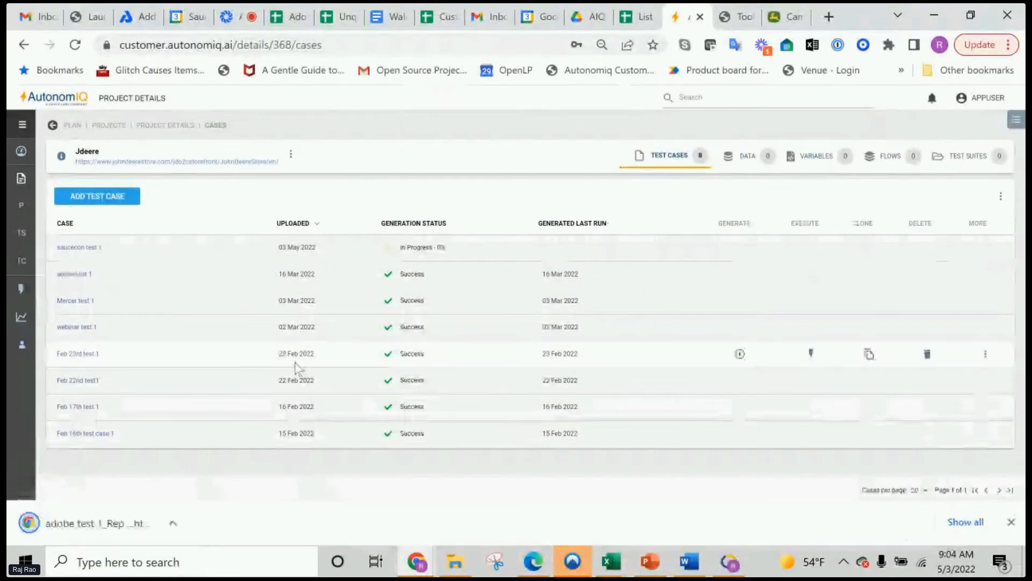
click(105, 532)
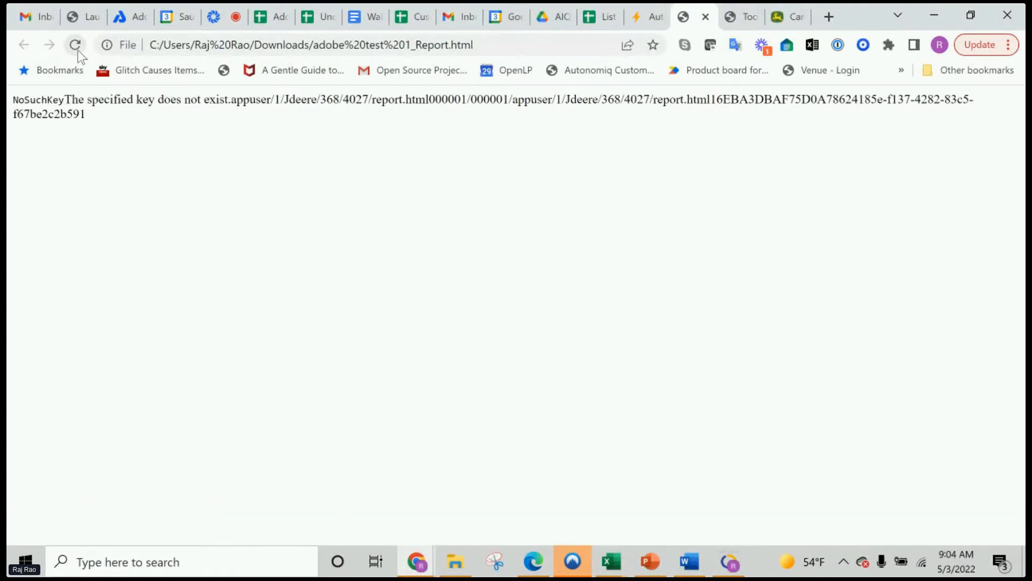
click(705, 16)
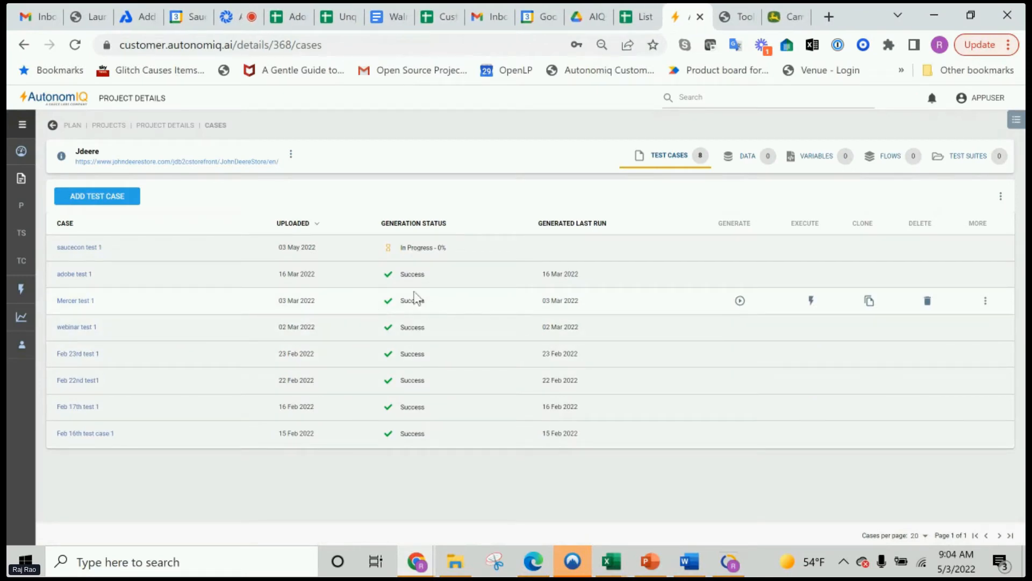
Open "saucecon test 1" in the step editor and reload the page to check its generation progress
click(71, 249)
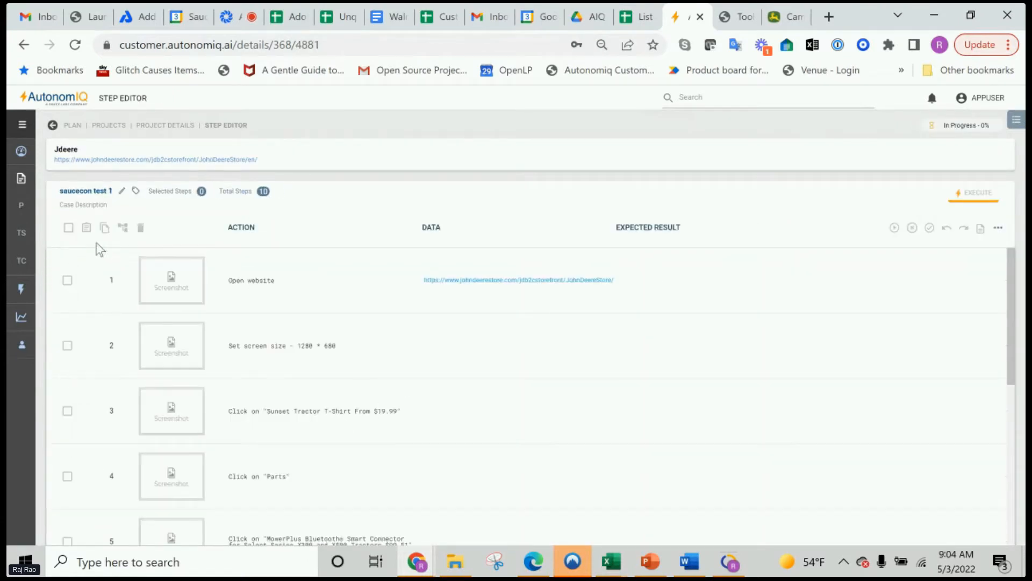
click(75, 44)
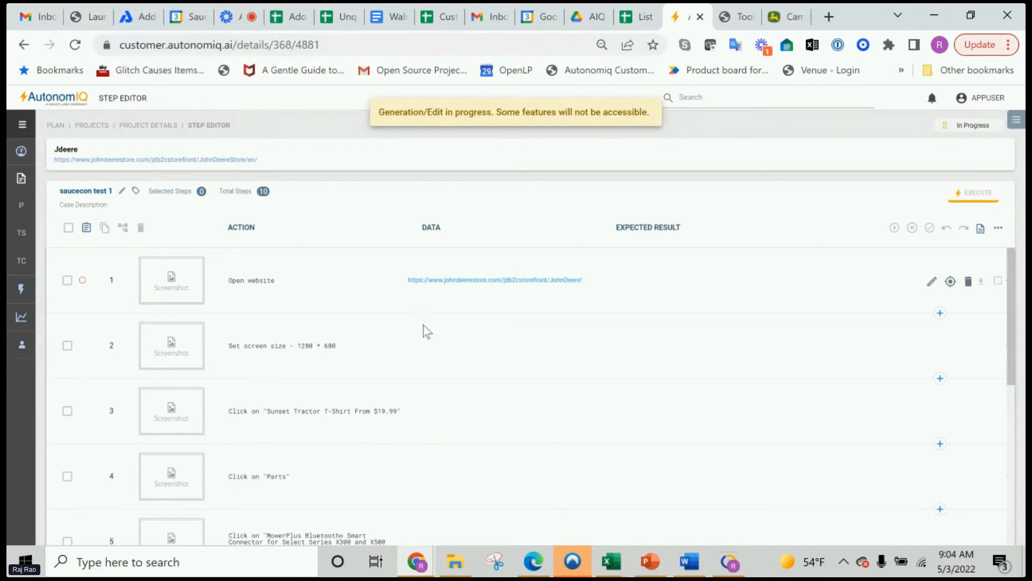
Switch to the Salesforce_Testcase_demo_new workbook in Excel and read through the test case's step descriptions
mouse_move(611, 564)
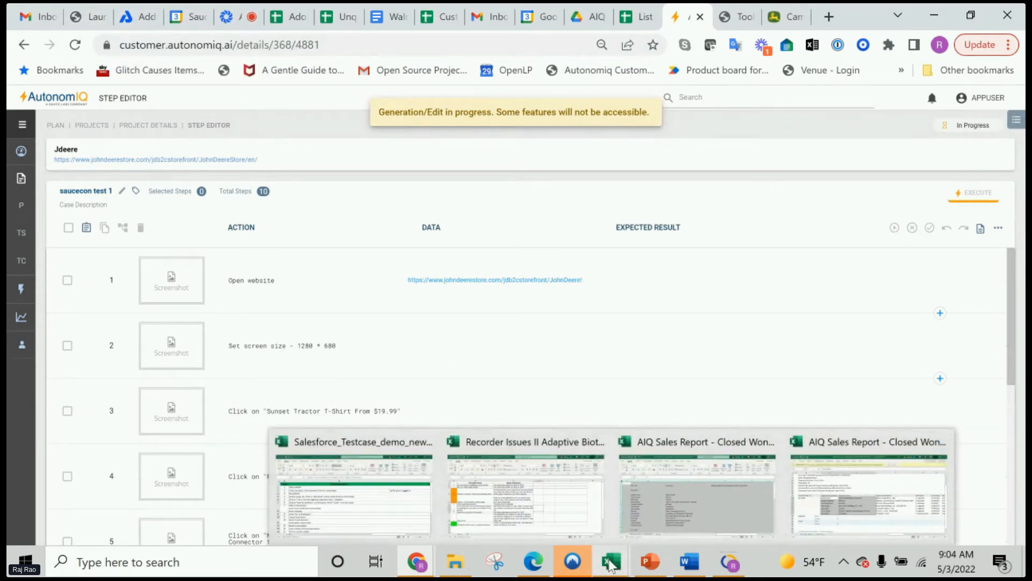
click(361, 514)
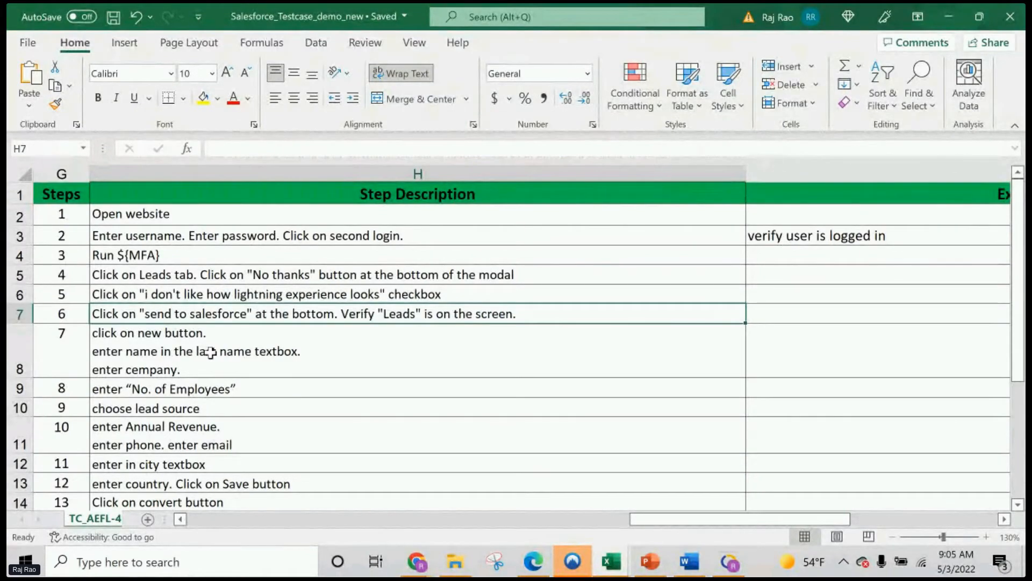
scroll(220, 324, down, 3)
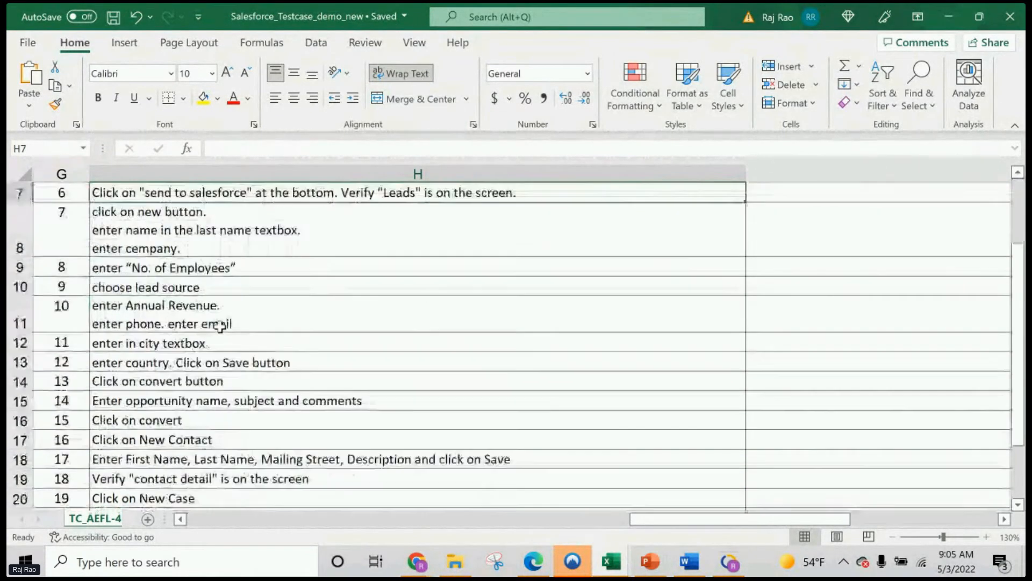
Go back to the first step descriptions in the workbook, and switch via AutonomIQ in Chrome to the Hopin session chat
scroll(219, 320, up, 3)
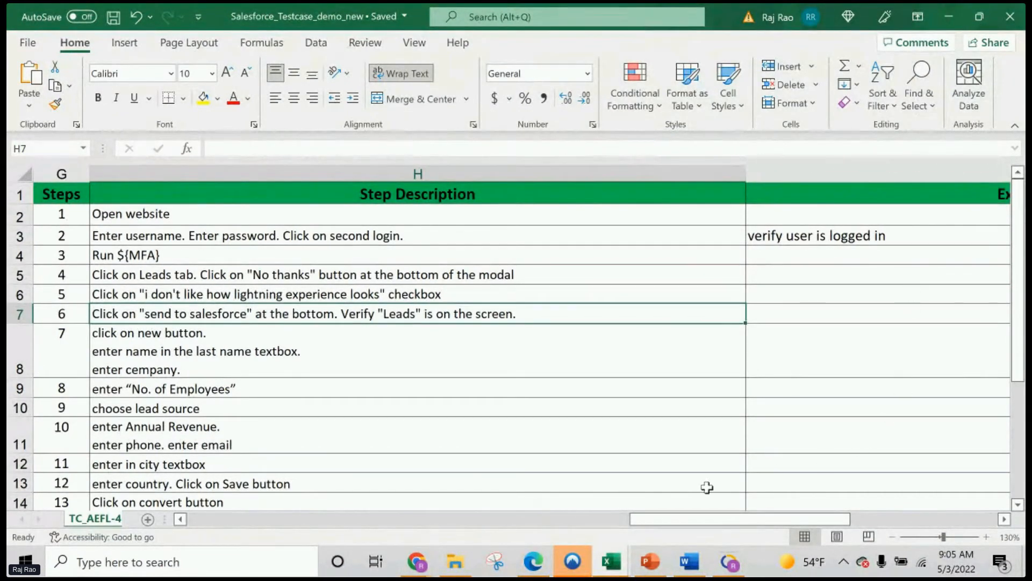
mouse_move(535, 561)
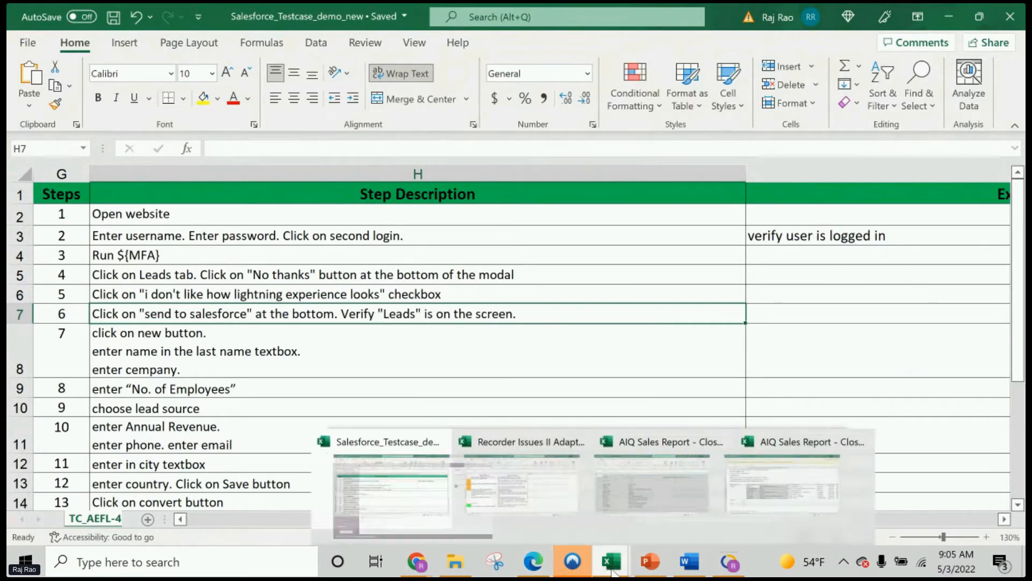
mouse_move(425, 566)
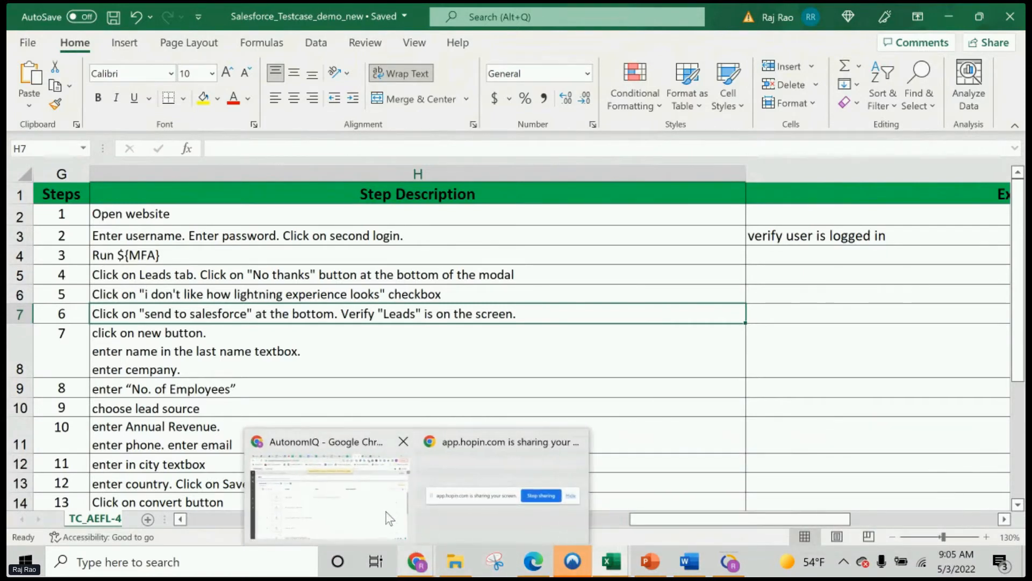
click(366, 509)
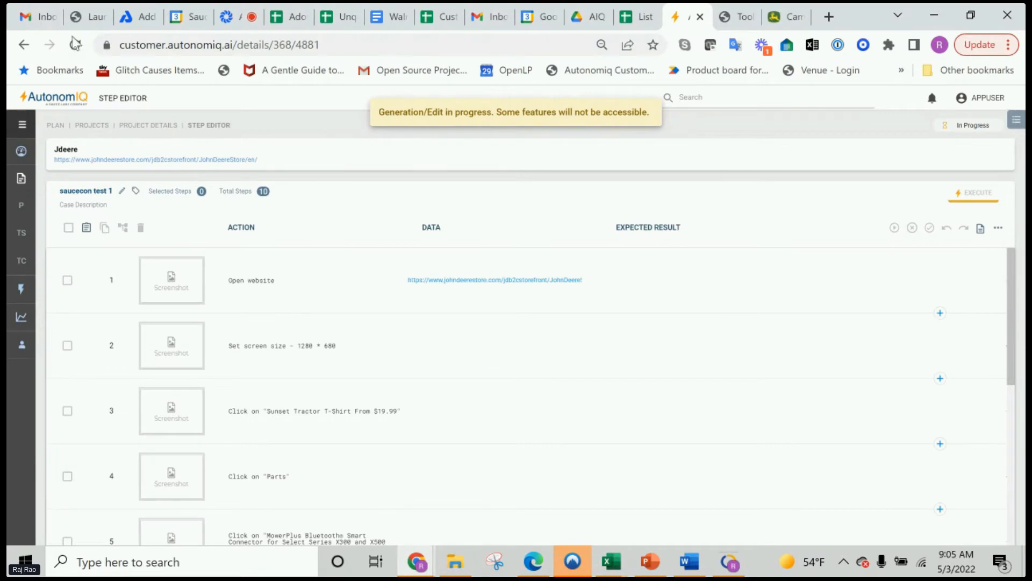
click(229, 20)
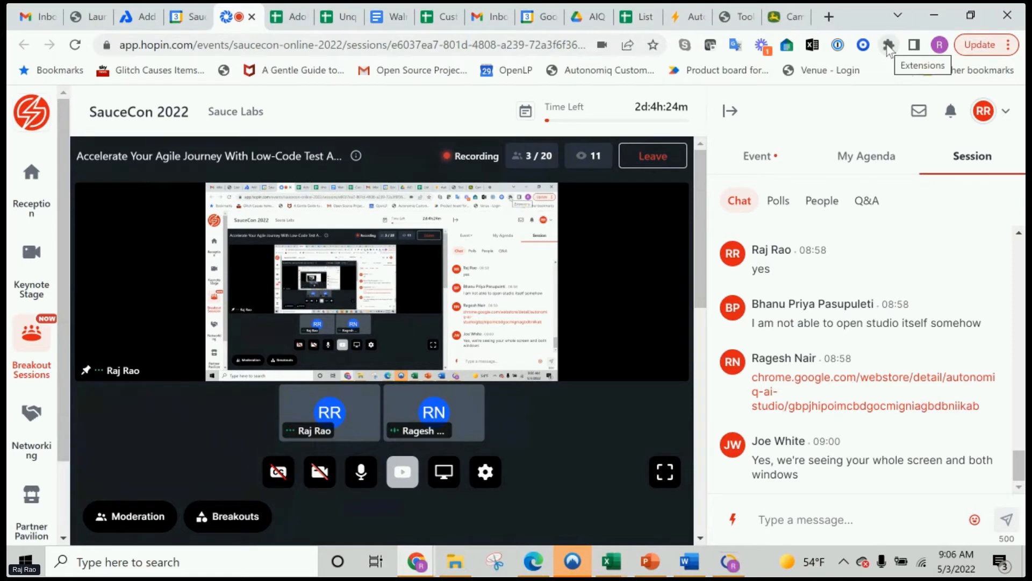
View the quick list of installed browser extensions and open Chrome's full extension management page
click(888, 48)
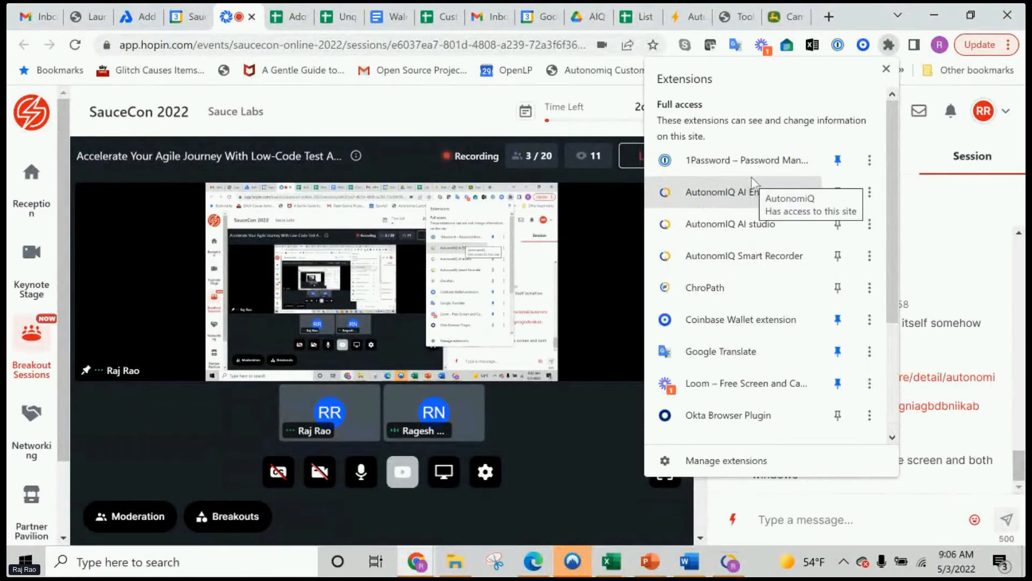
click(885, 69)
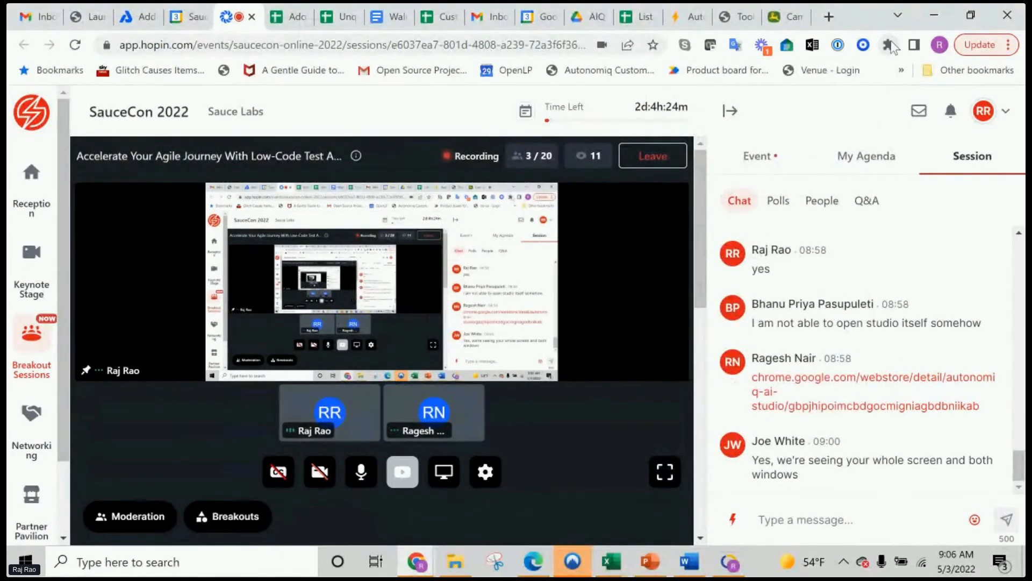
click(992, 47)
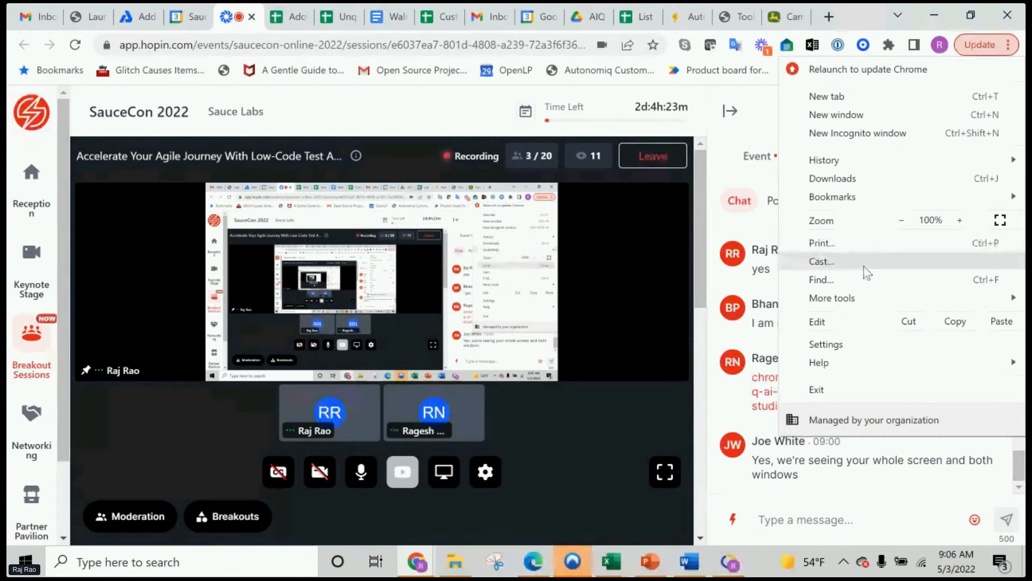
mouse_move(841, 293)
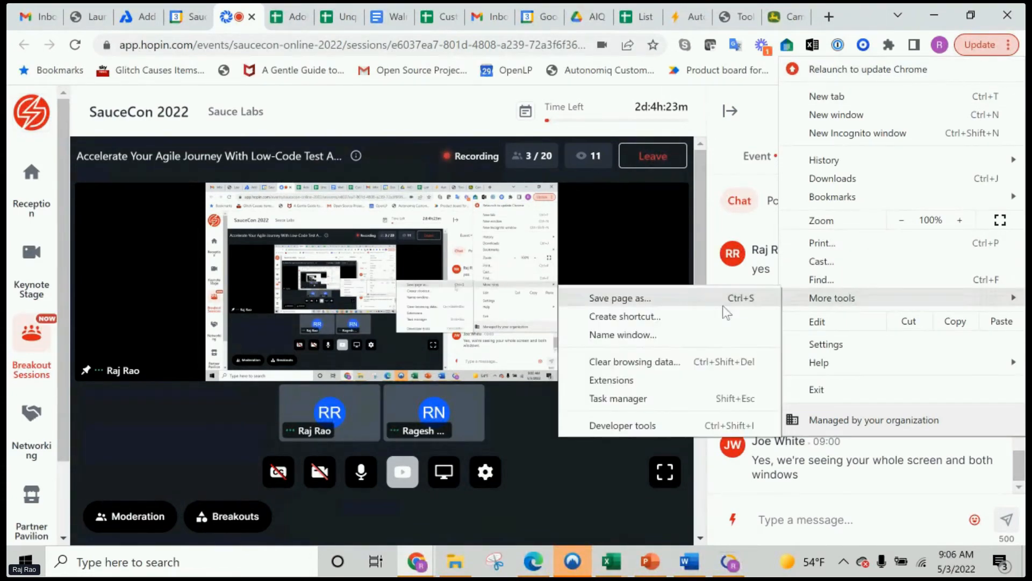
click(631, 388)
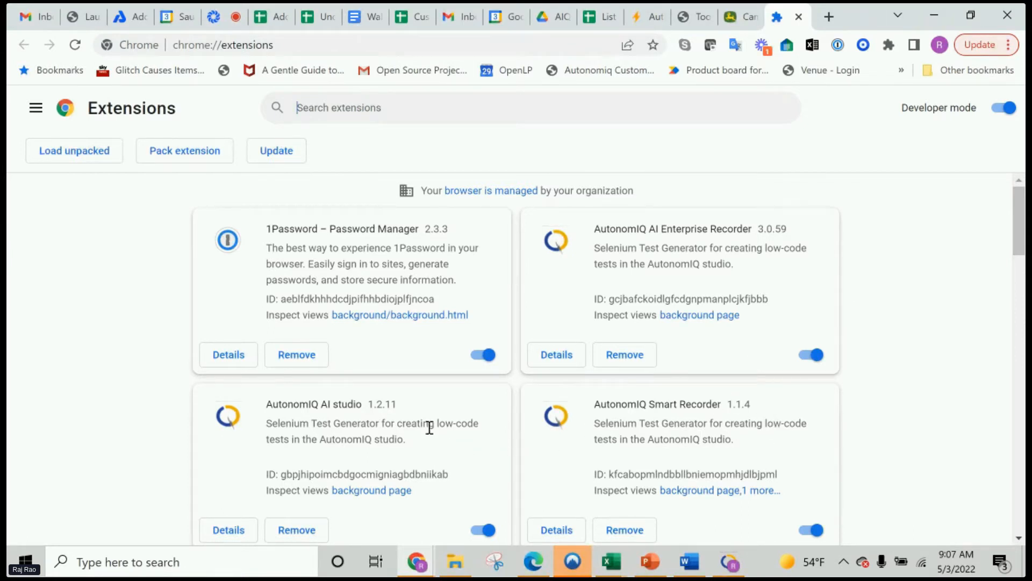
Highlight only the ID value of the AutonomIQ AI studio extension, without its label
double_click(280, 478)
mouse_move(280, 475)
mouse_down()
mouse_move(450, 478)
mouse_move(277, 480)
mouse_up()
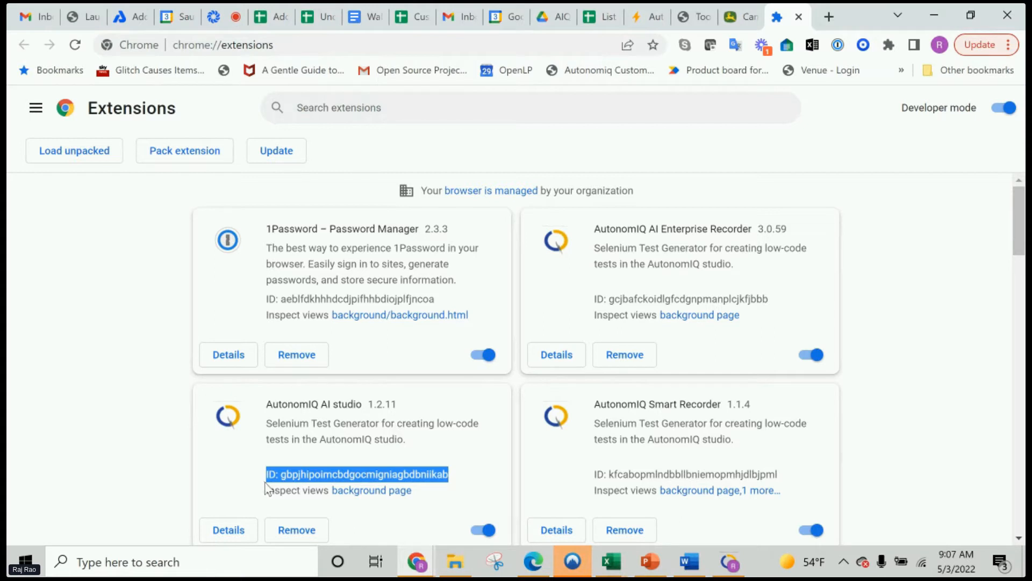
click(284, 478)
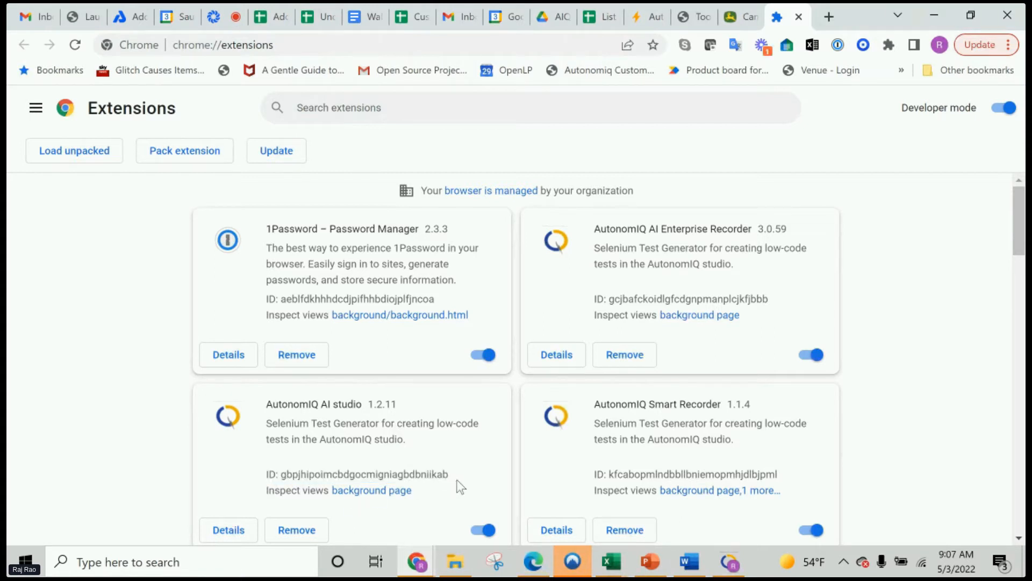
drag(455, 474, 280, 477)
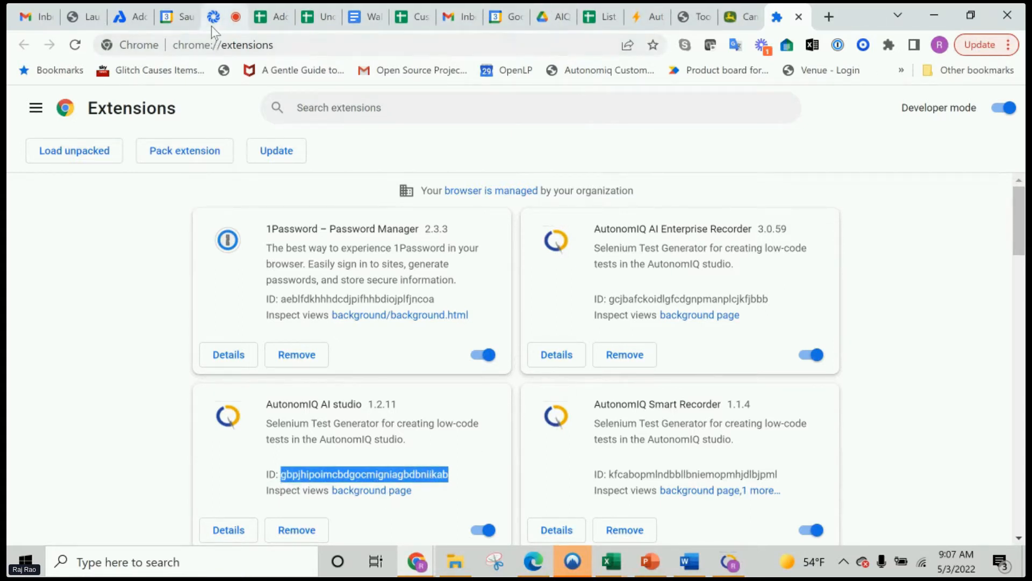
Switch to AutonomIQ, check the generation progress of "saucecon test 1" and return to the Jdeere project's test cases
click(643, 19)
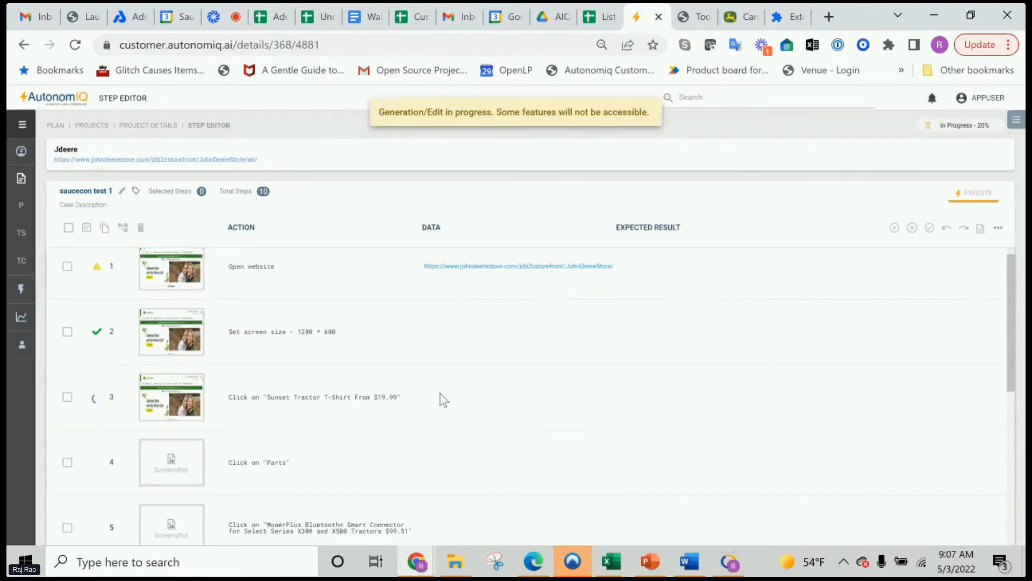
scroll(441, 395, up, 1)
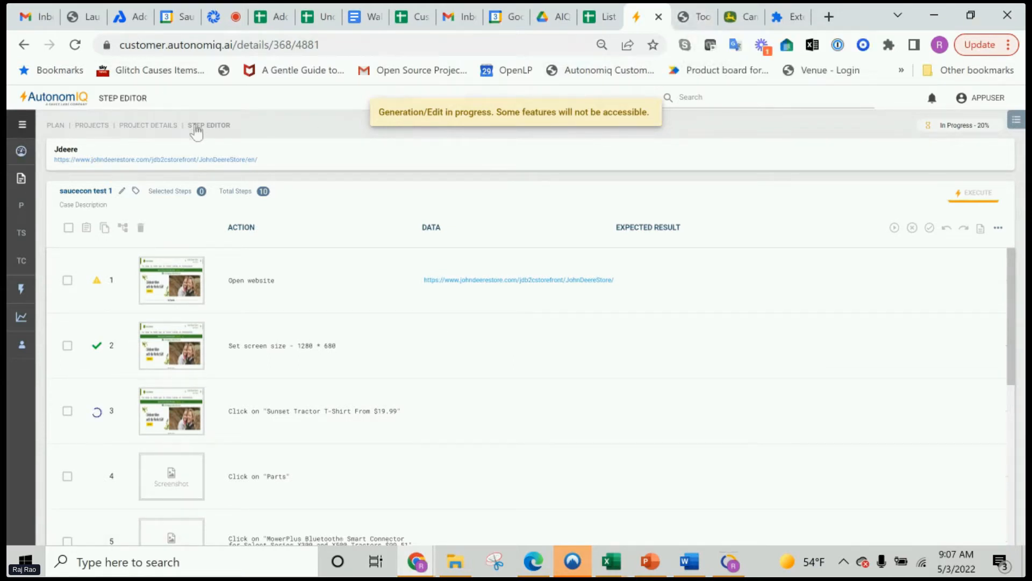
click(151, 127)
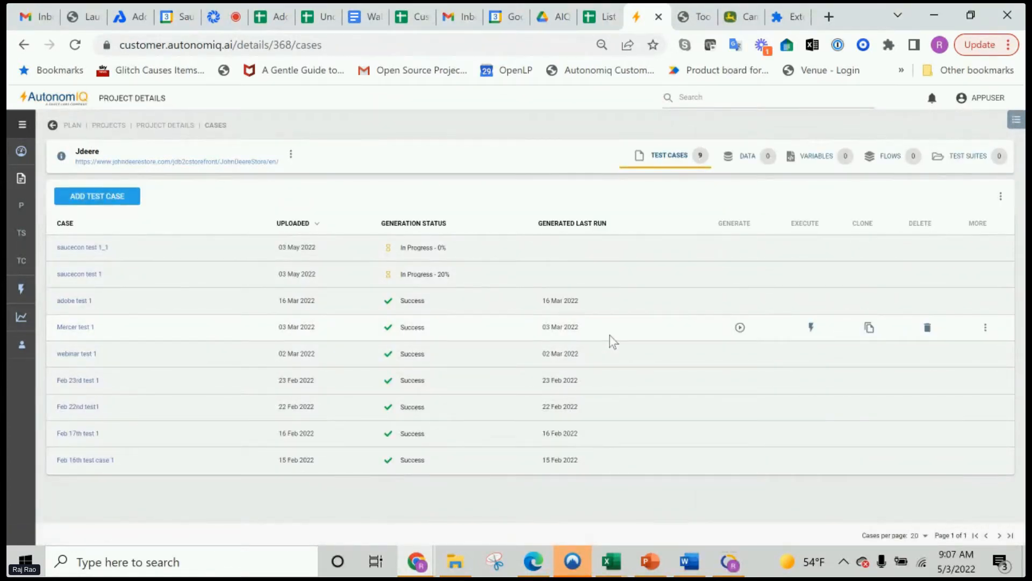
Open the recorder's plugin ID prompt for a new test case, close it and switch to the Hopin session
click(97, 199)
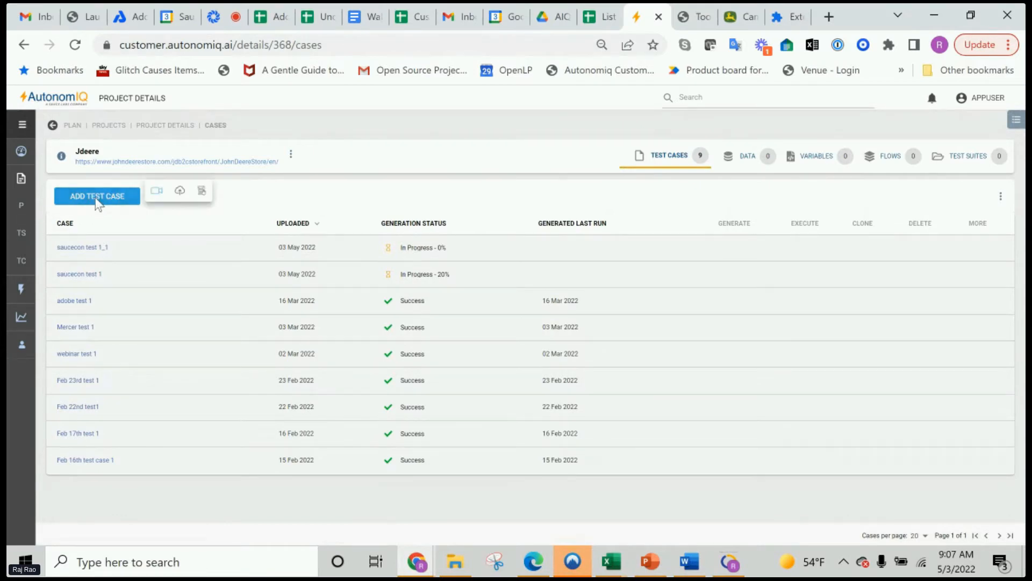
click(155, 192)
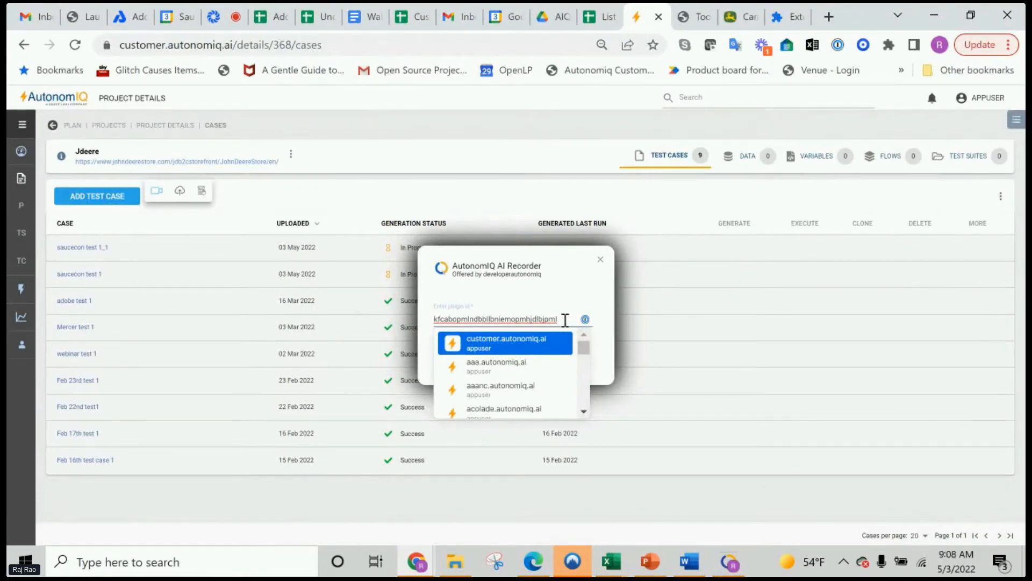
click(603, 262)
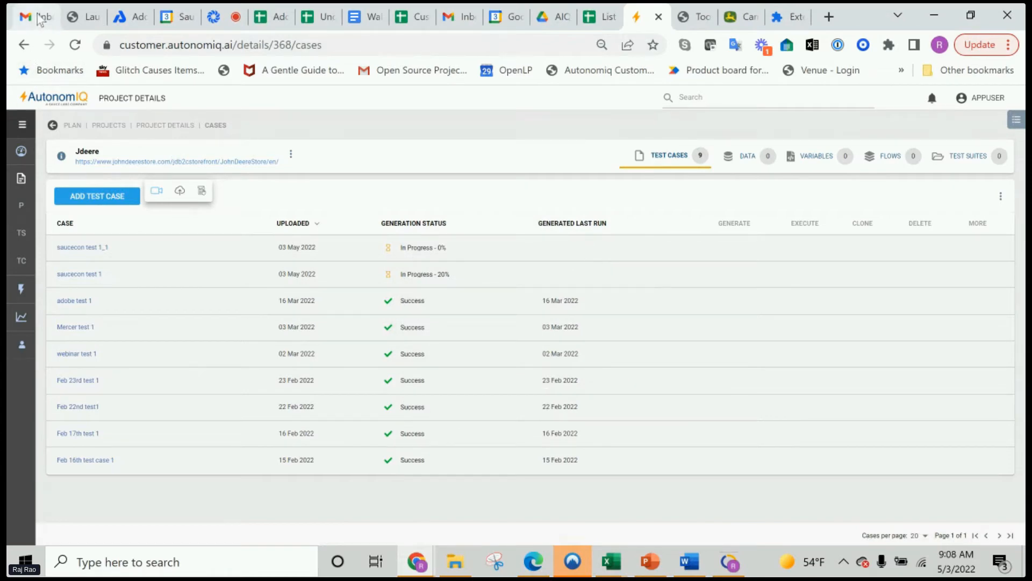
click(217, 18)
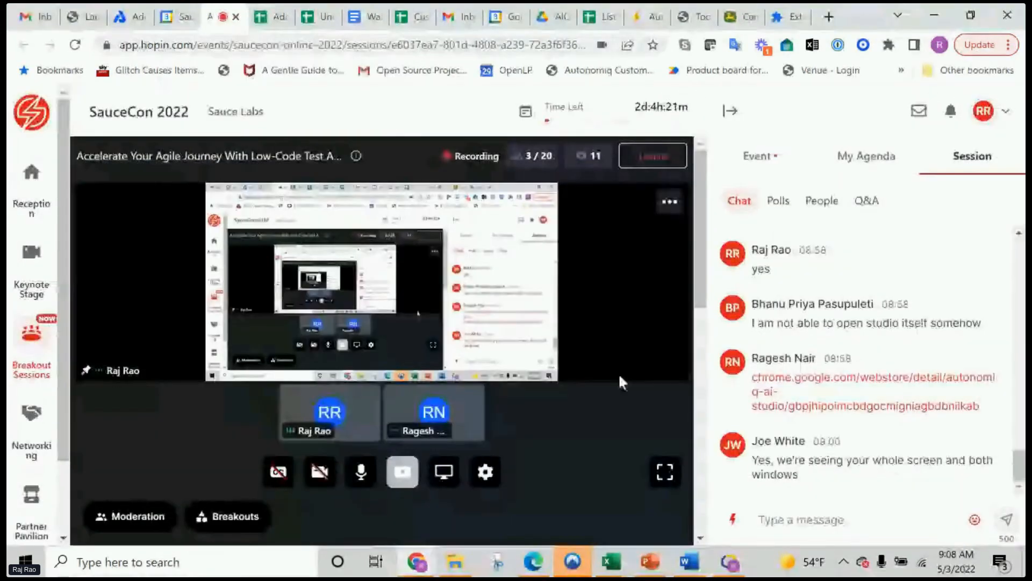
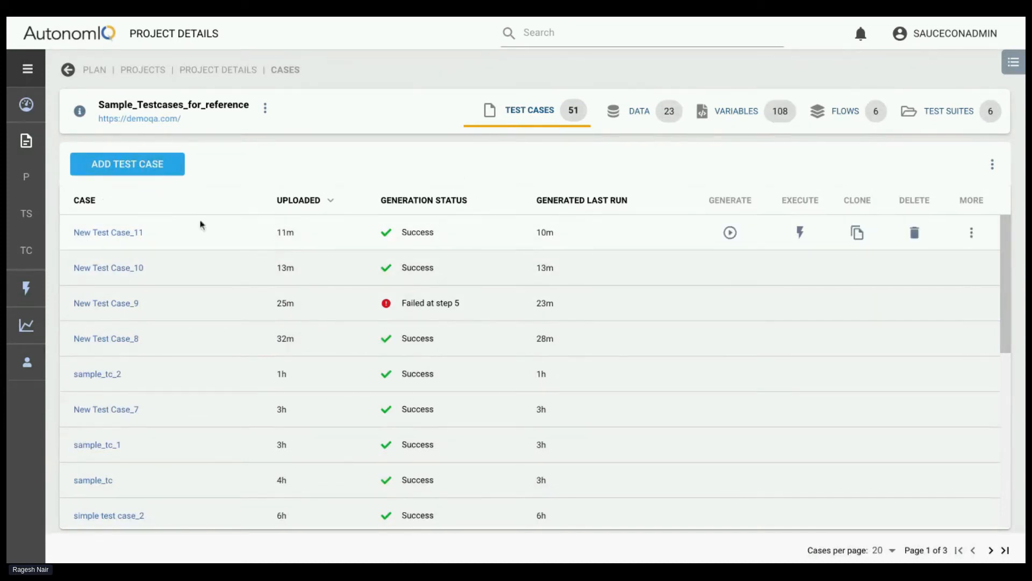
Clone New Test Case_8 in the Sample_Testcases_for_reference project, review the steps of the copy and return to the test case list
scroll(185, 376, down, 1)
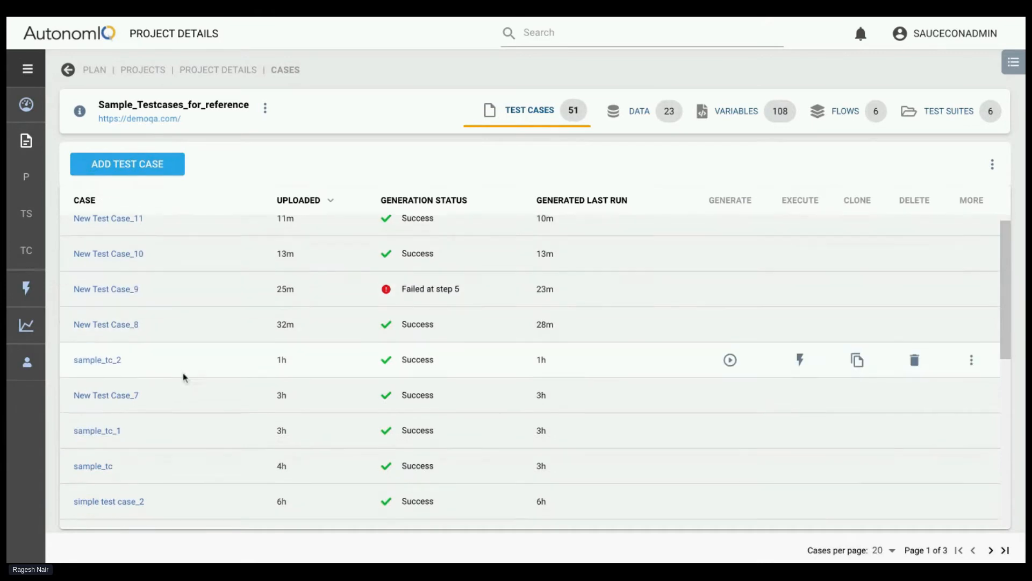
scroll(203, 376, up, 1)
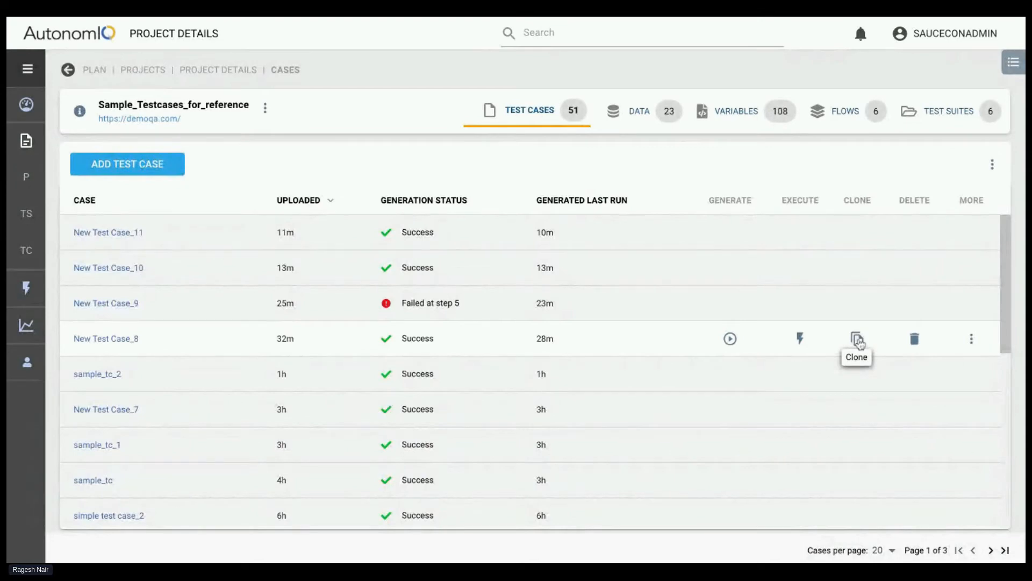
click(858, 340)
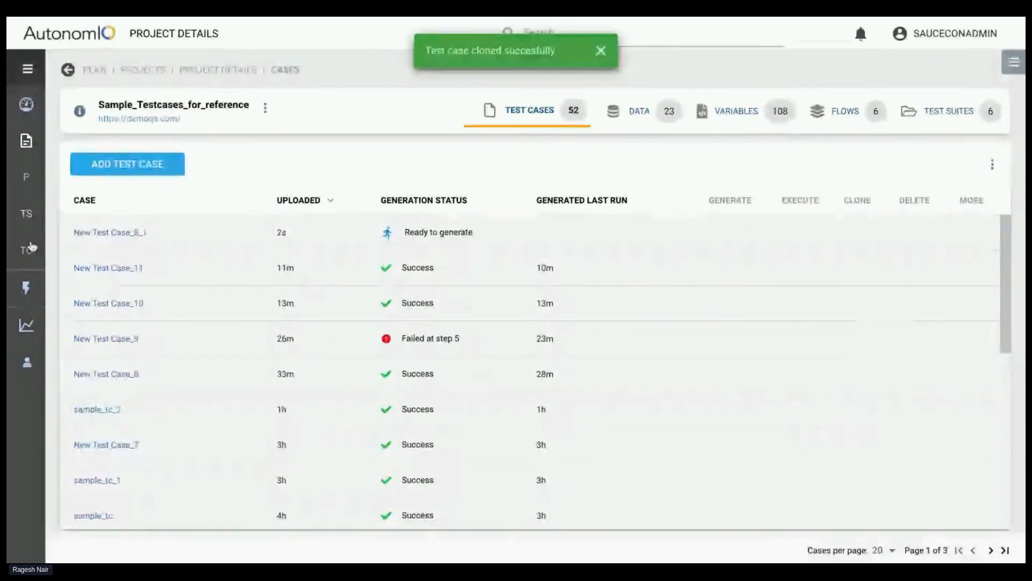
click(117, 232)
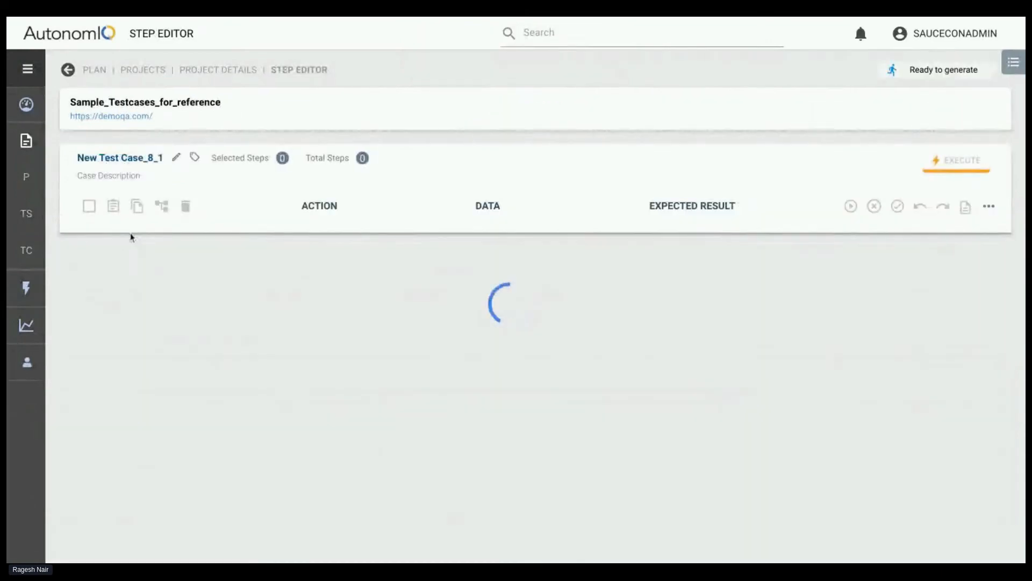
scroll(446, 411, down, 15)
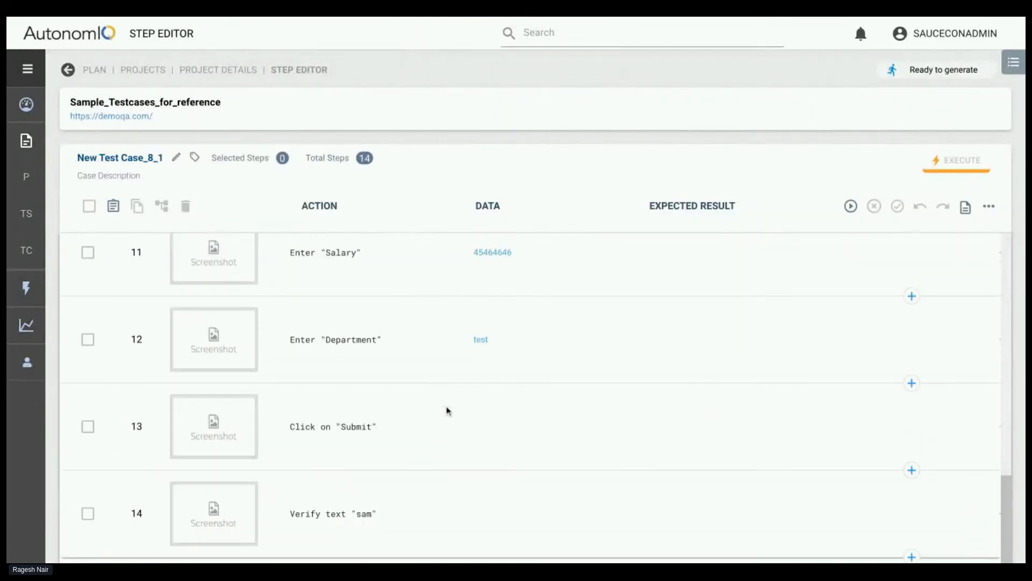
click(231, 73)
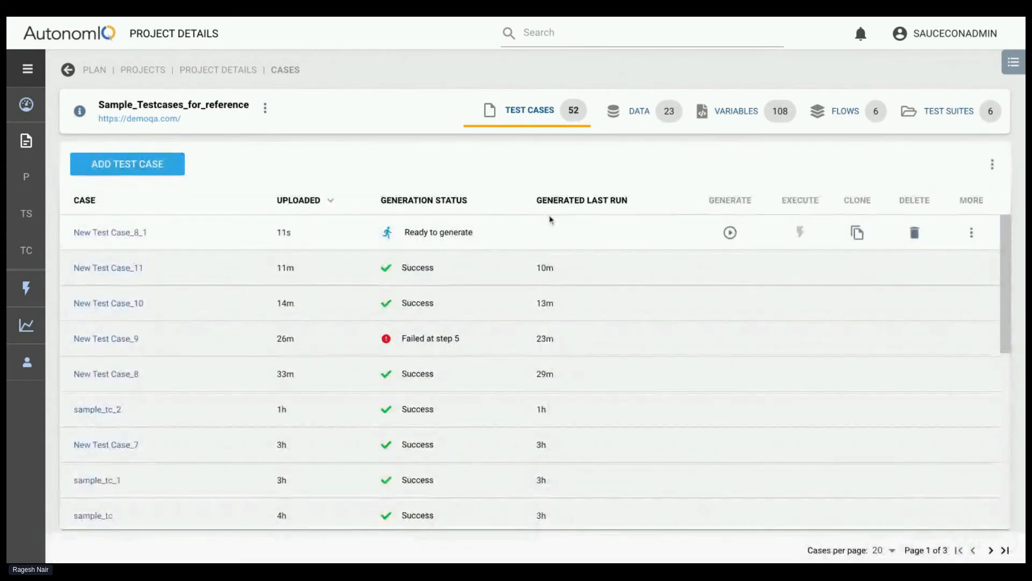
View the Sauce Labs options under a new configuration for generating New Test Case_8_1, and leave without generating
click(733, 235)
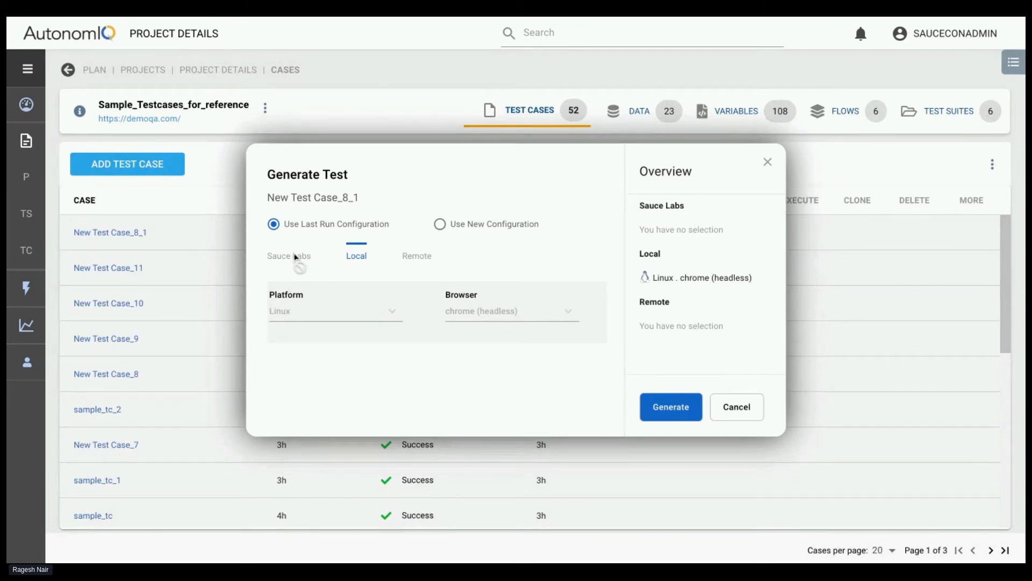
click(440, 224)
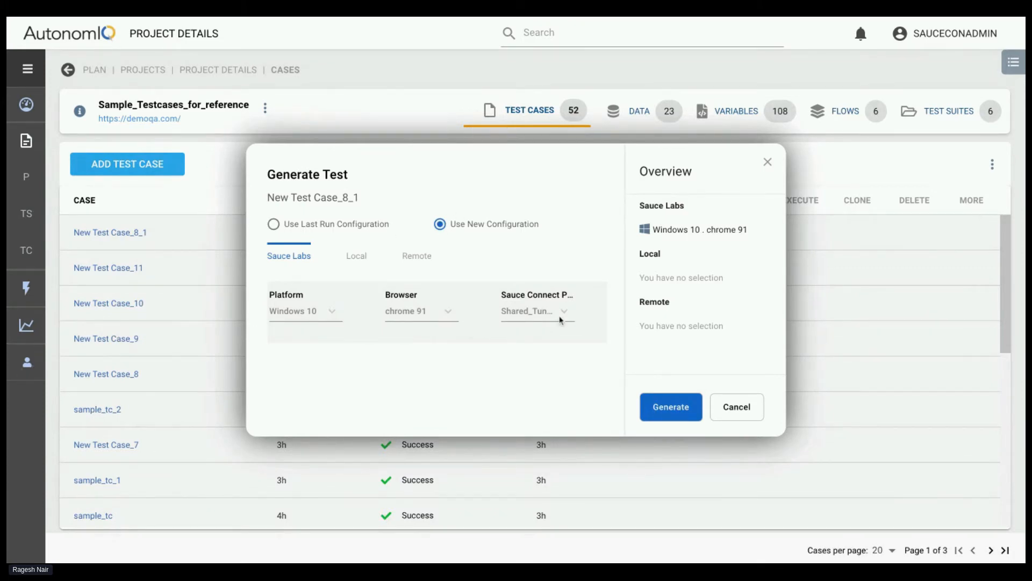
click(43, 366)
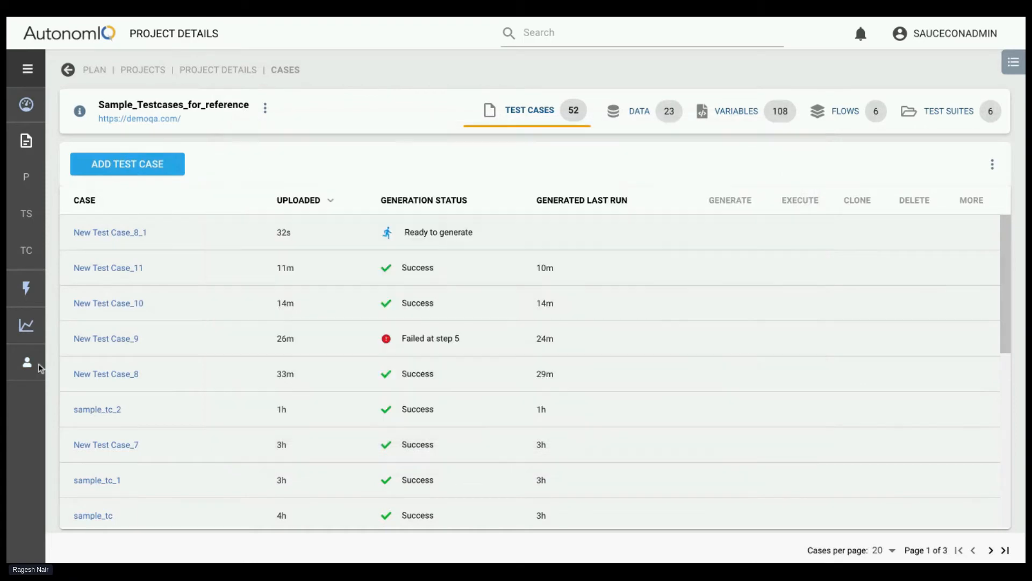
View the Sauce Labs credentials in the admin profile and return to the project's test cases
click(30, 369)
click(26, 435)
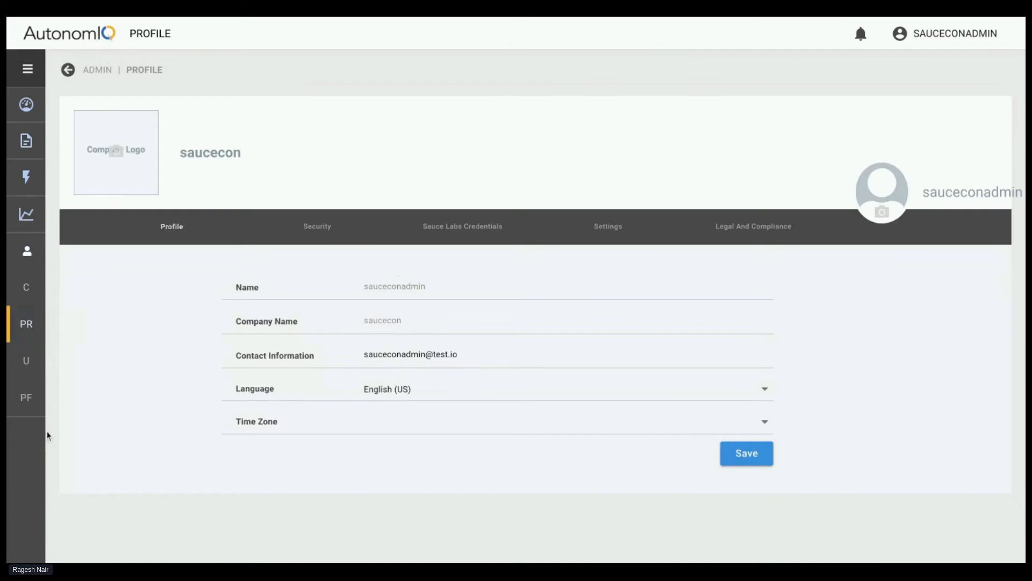
click(444, 237)
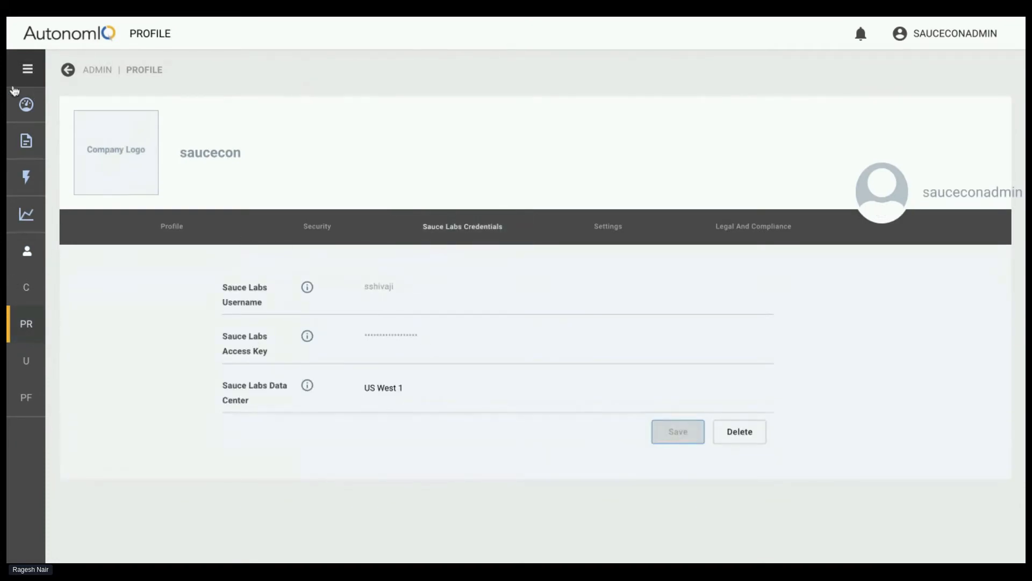
click(68, 71)
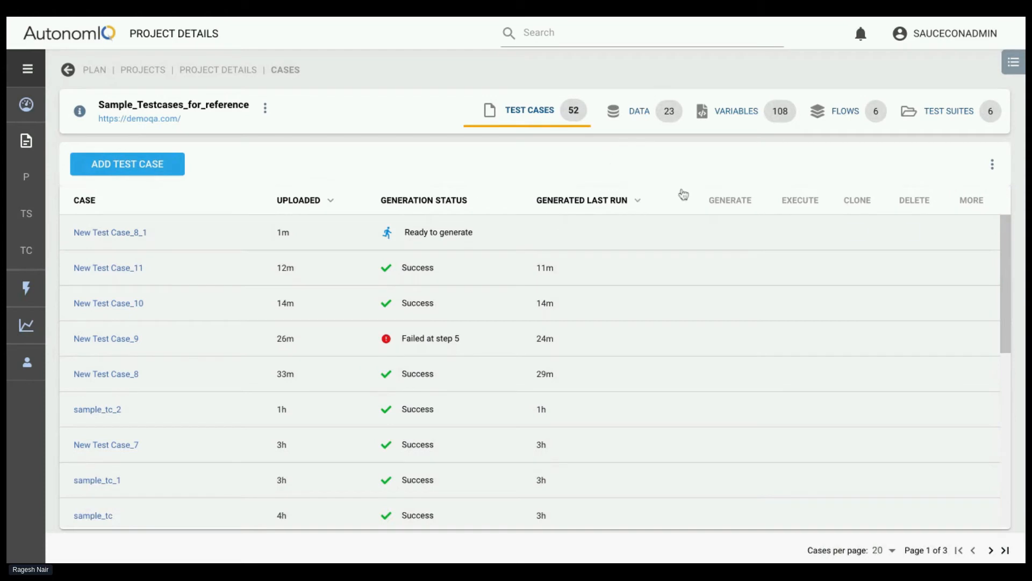
Generate New Test Case_8_1 with the last run configuration, local Linux with chrome (headless), and review its steps
click(730, 232)
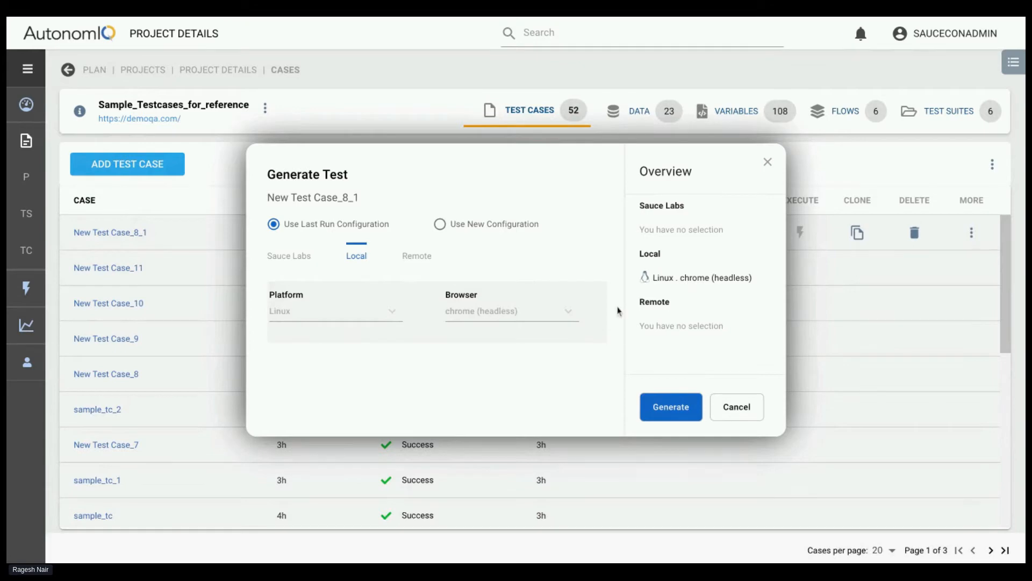
click(666, 407)
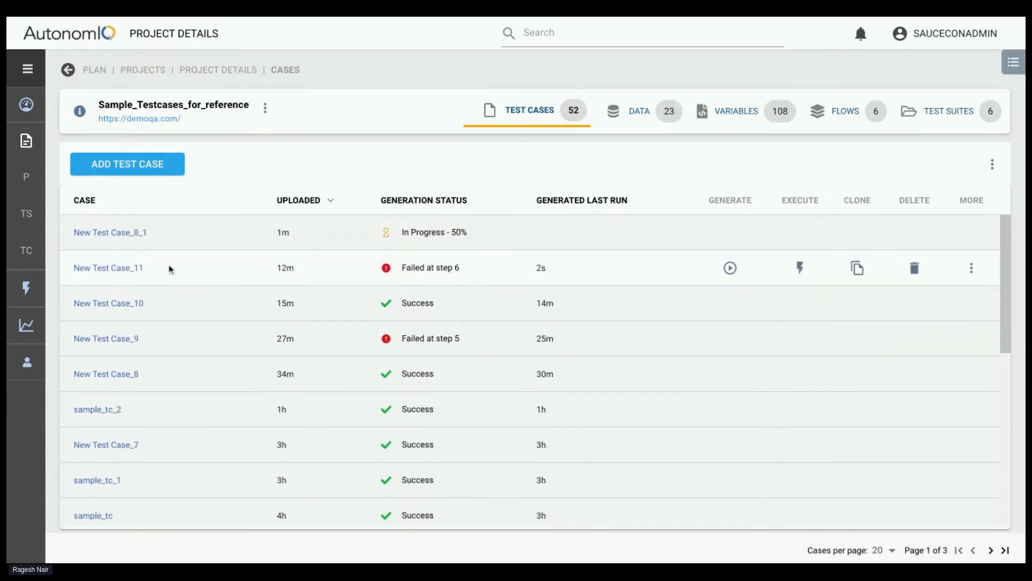
click(119, 232)
scroll(412, 431, down, 12)
scroll(518, 381, up, 4)
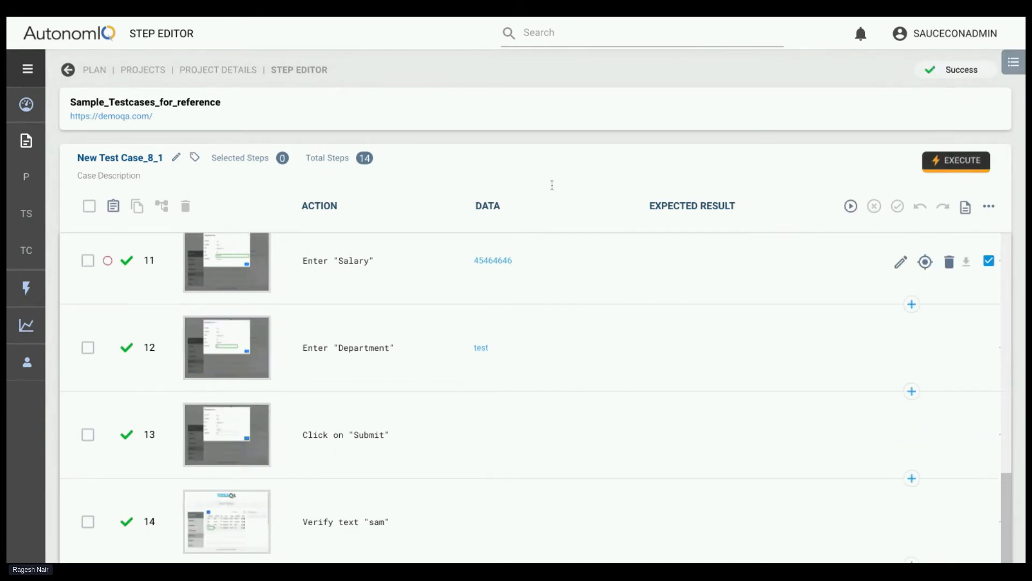
Execute New Test Case_8_1 with the last run configuration, local Linux with chrome (headless), and open its in-progress execution
click(955, 164)
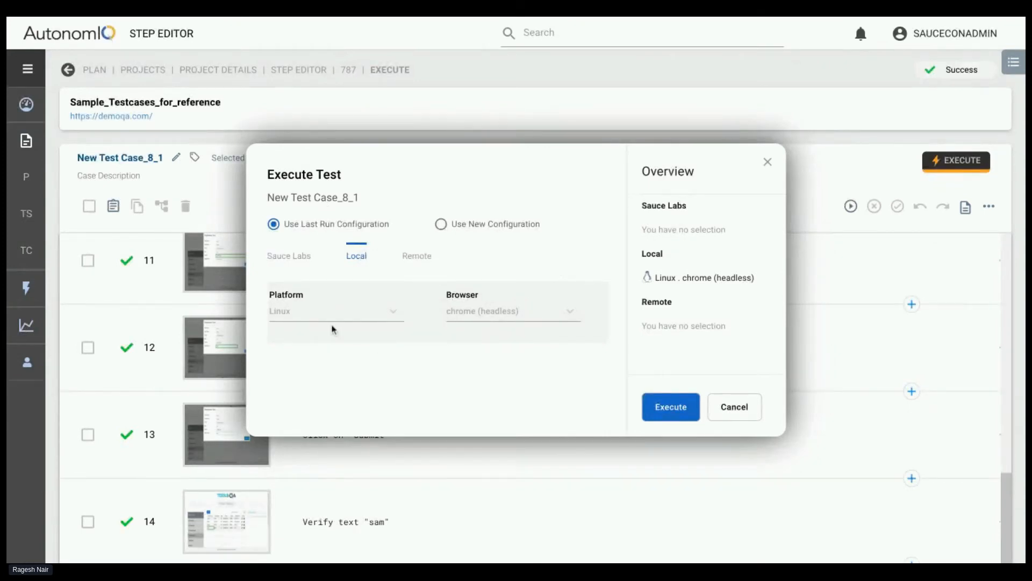
click(669, 414)
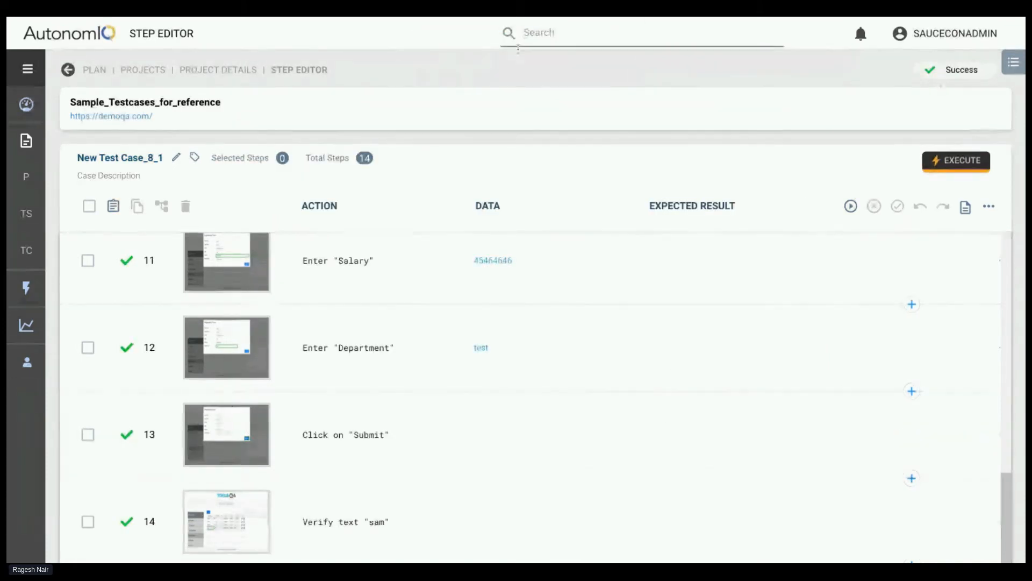
click(1014, 66)
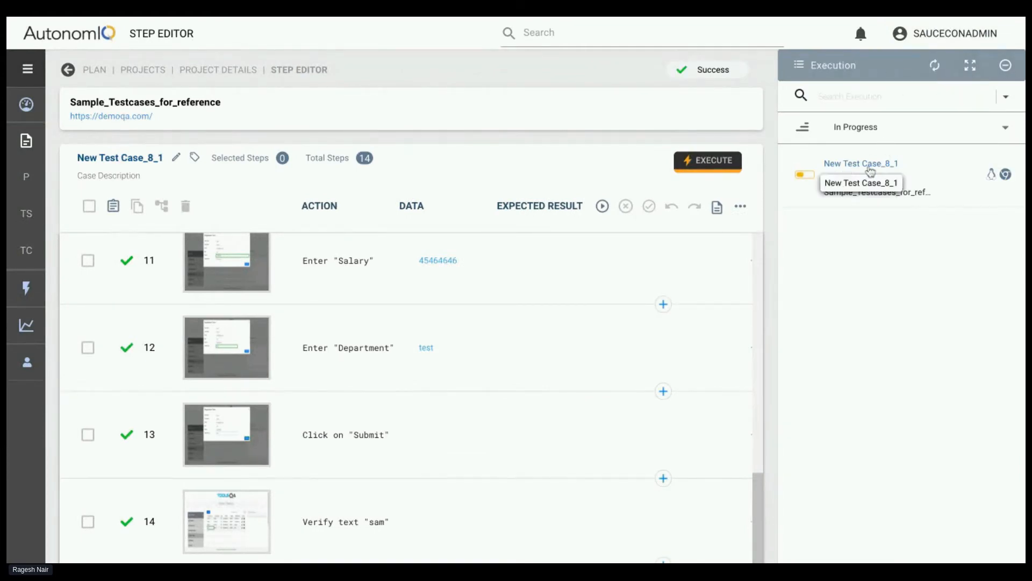
click(871, 169)
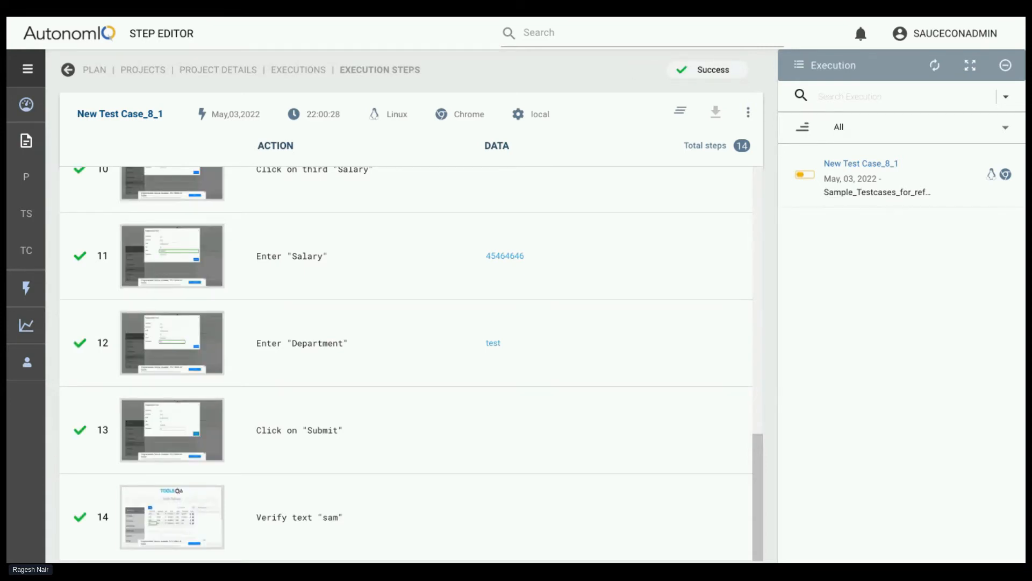
Inspect the screenshot of execution step 11, Enter "Salary", in full screen and return to the execution steps
click(210, 277)
click(677, 112)
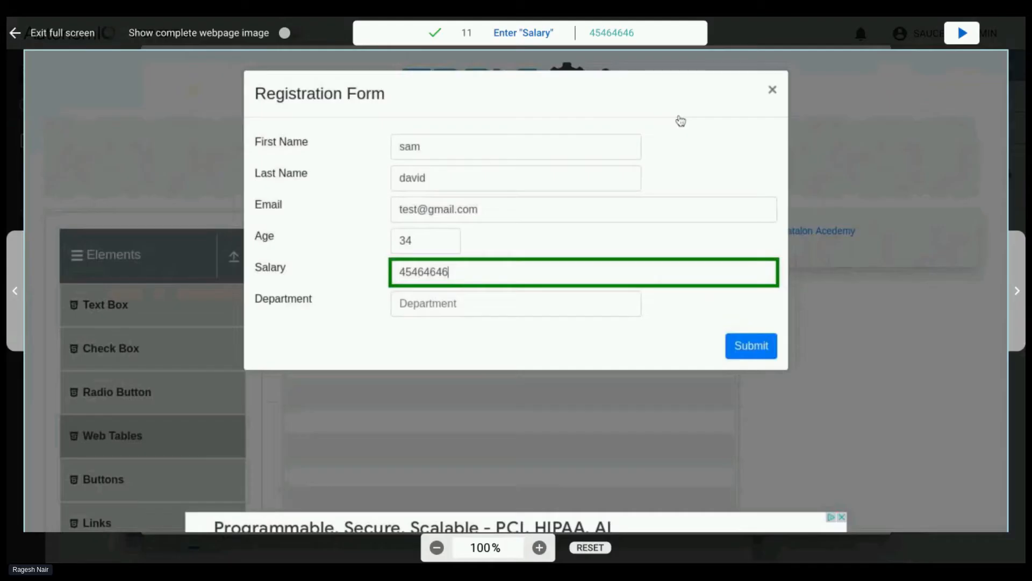
scroll(612, 283, down, 1)
scroll(612, 283, up, 1)
click(22, 33)
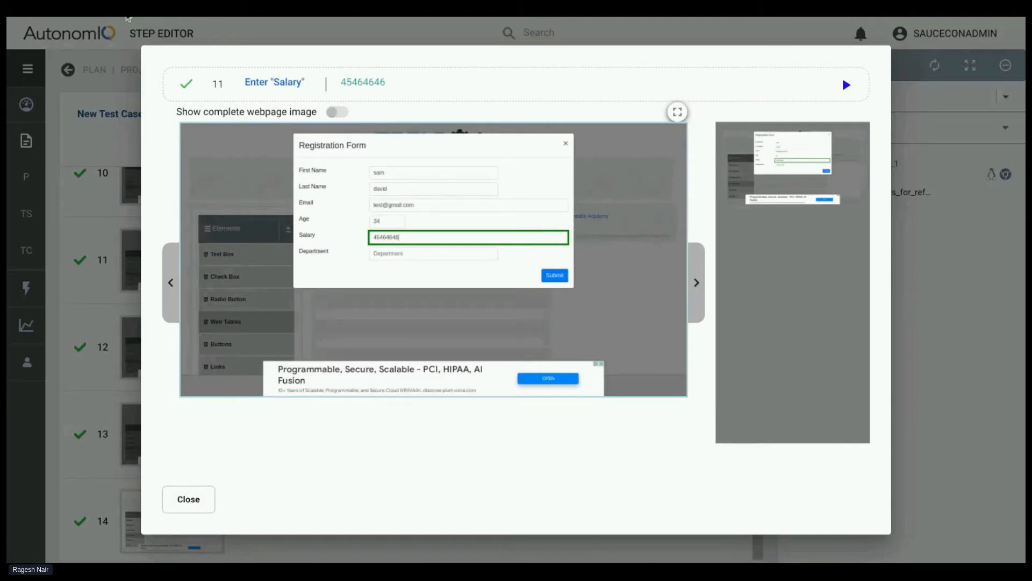
click(188, 499)
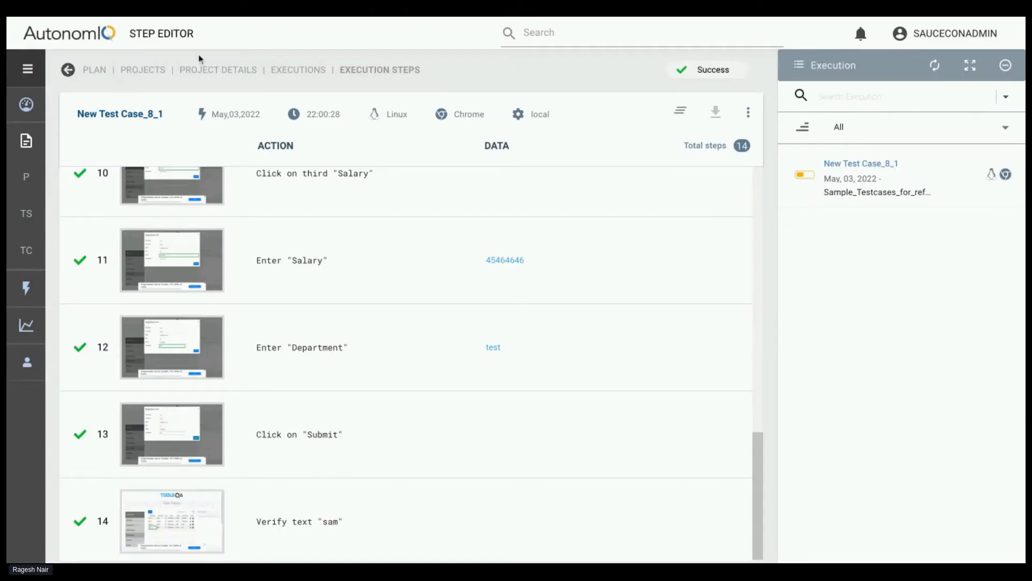
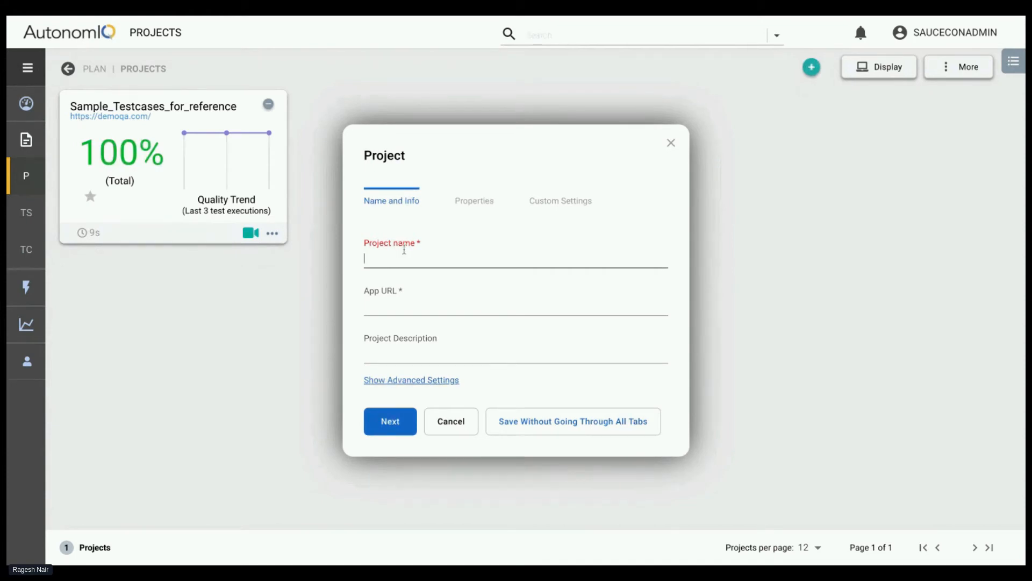
Start a new project and enter project_handson as its name, discarding the earlier blank attempt
text(t)
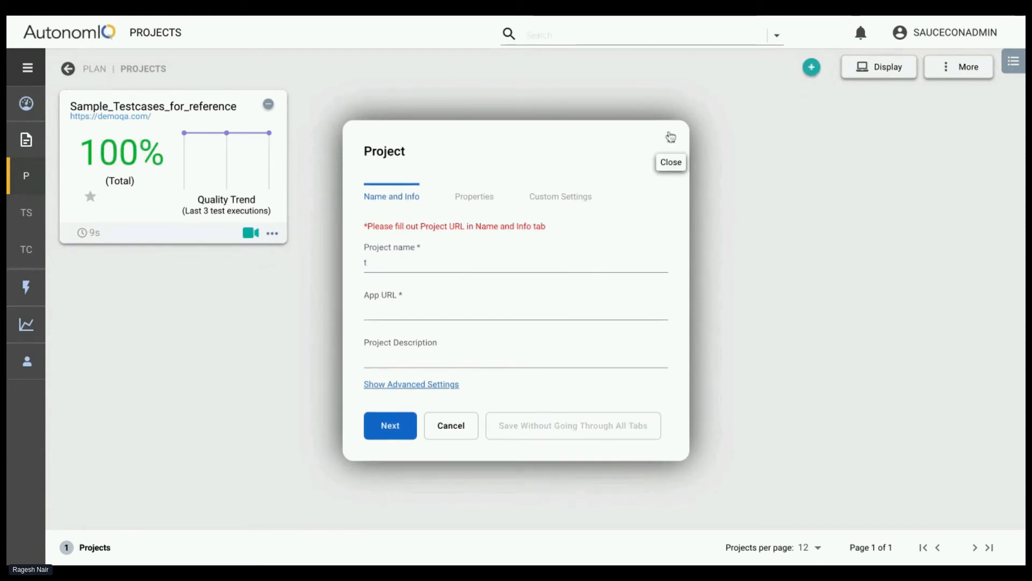
click(671, 138)
click(811, 68)
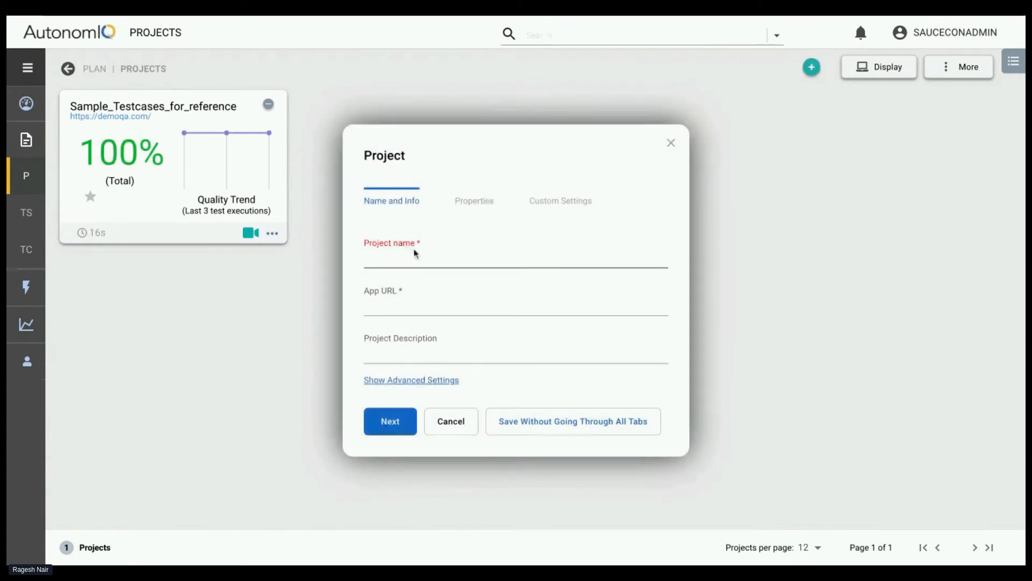
text(project_hand)
click(393, 312)
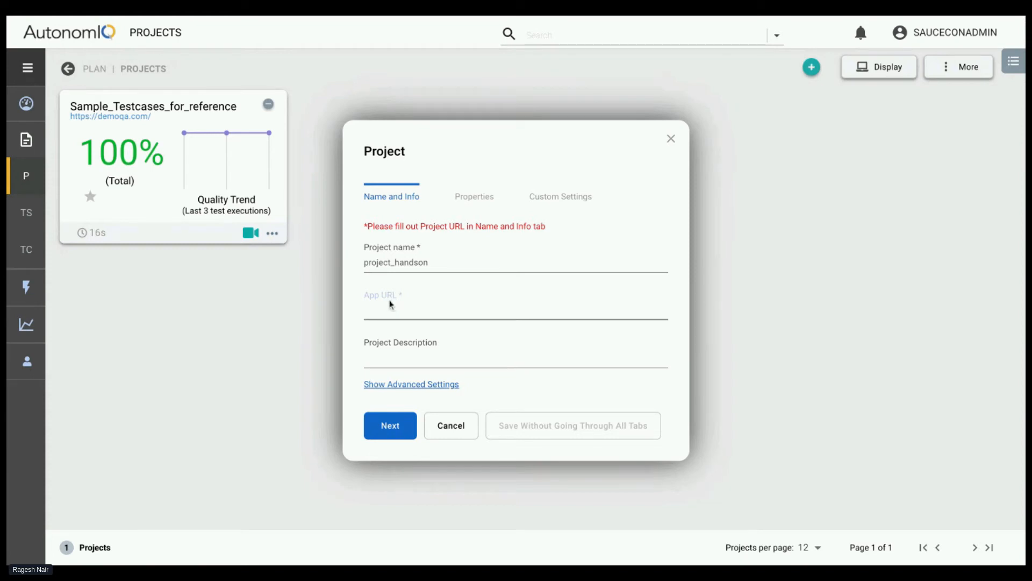
click(583, 15)
click(404, 306)
text(https://demoqa.com/)
click(405, 350)
text(sauc)
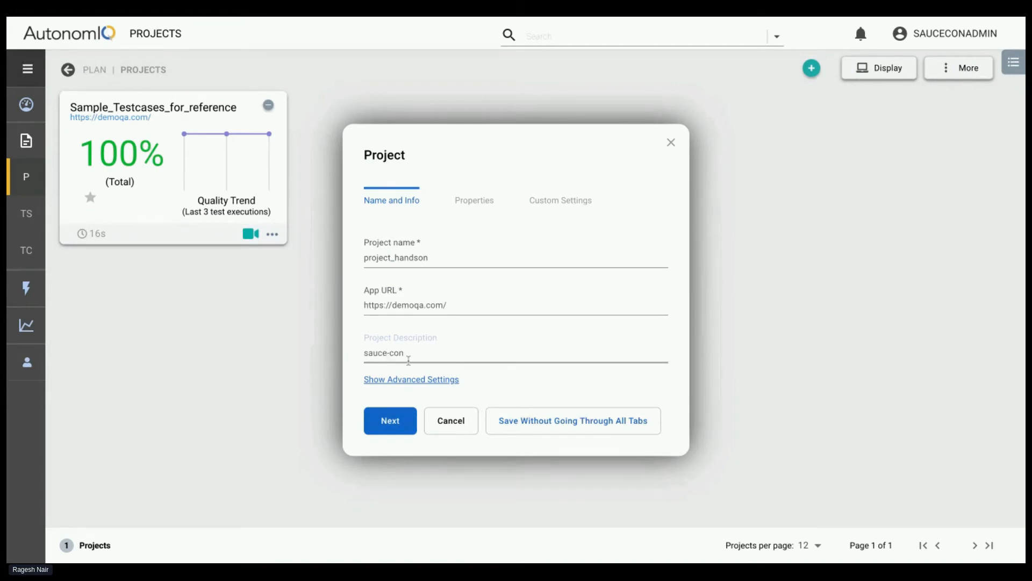
Enable Show screenshot for AIQ executions in the project properties and go on to the custom settings
click(467, 204)
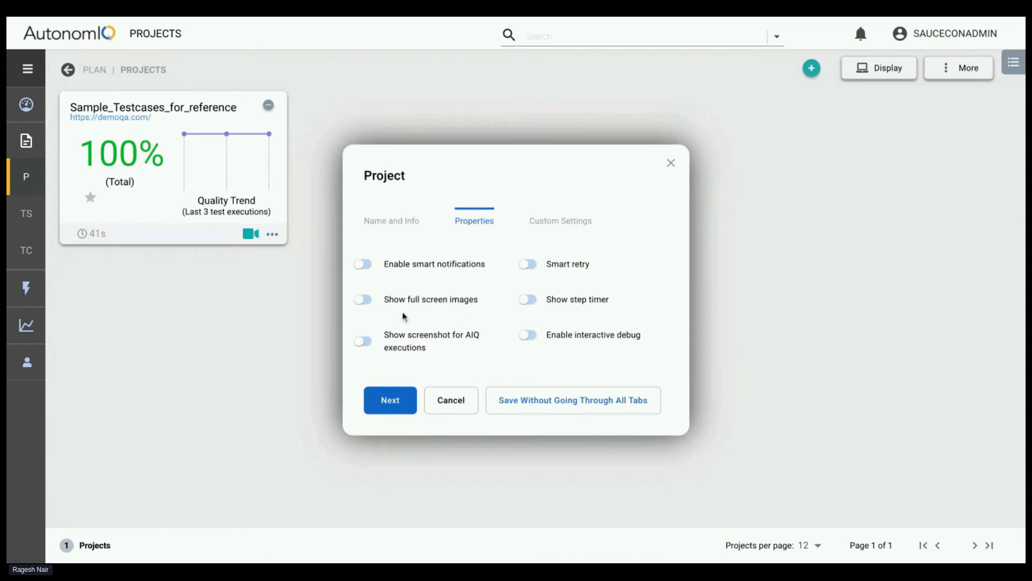
click(368, 343)
click(562, 226)
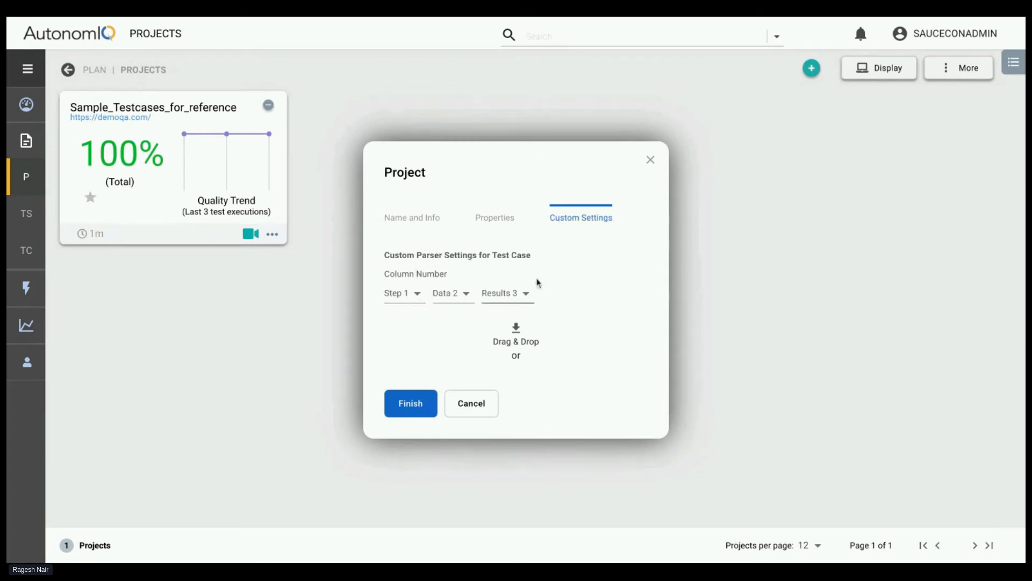
click(500, 219)
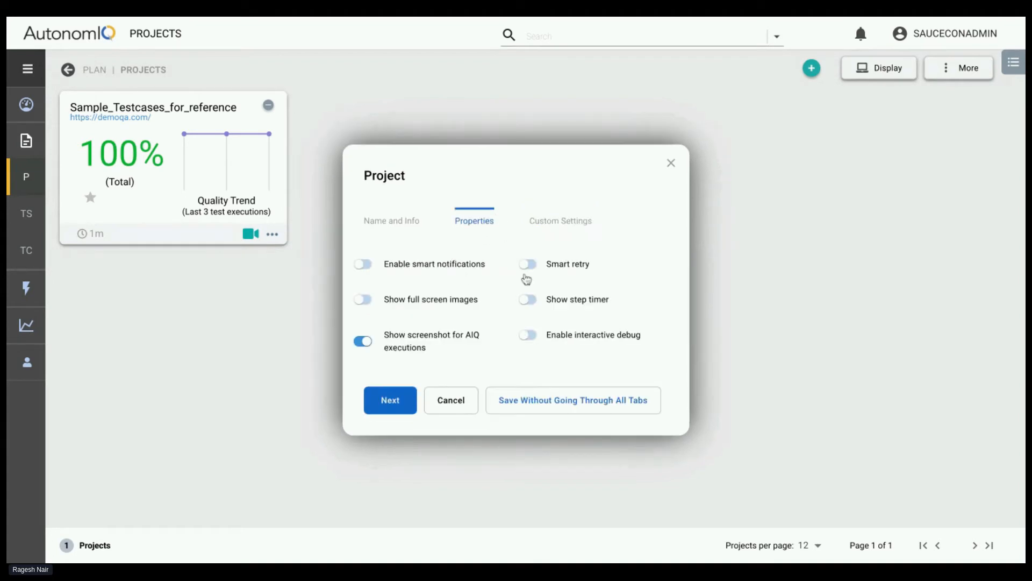
click(558, 223)
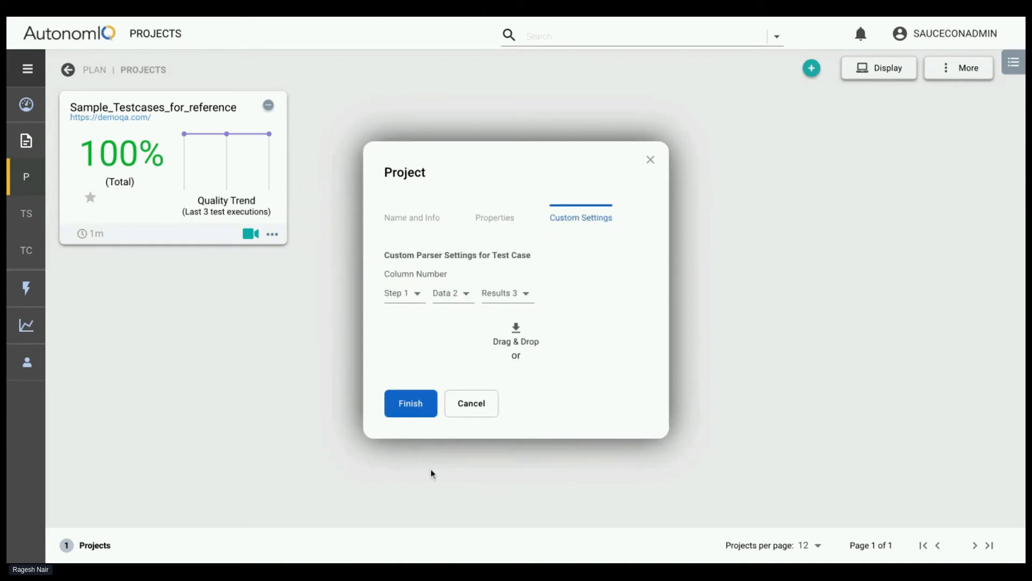
Look at the Data column choices of the custom parser, keep Data 2, and finish creating the project
click(451, 293)
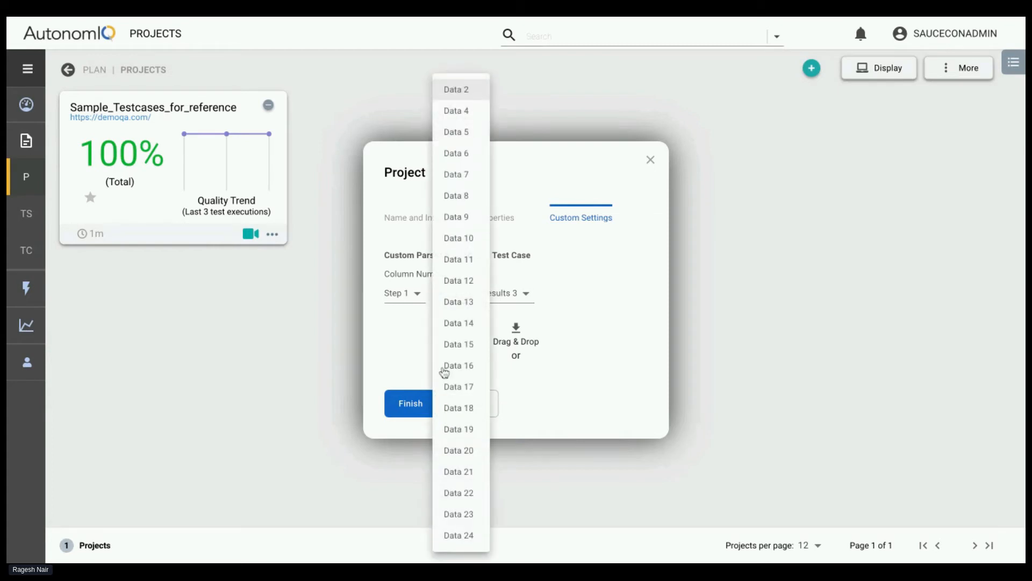
click(581, 289)
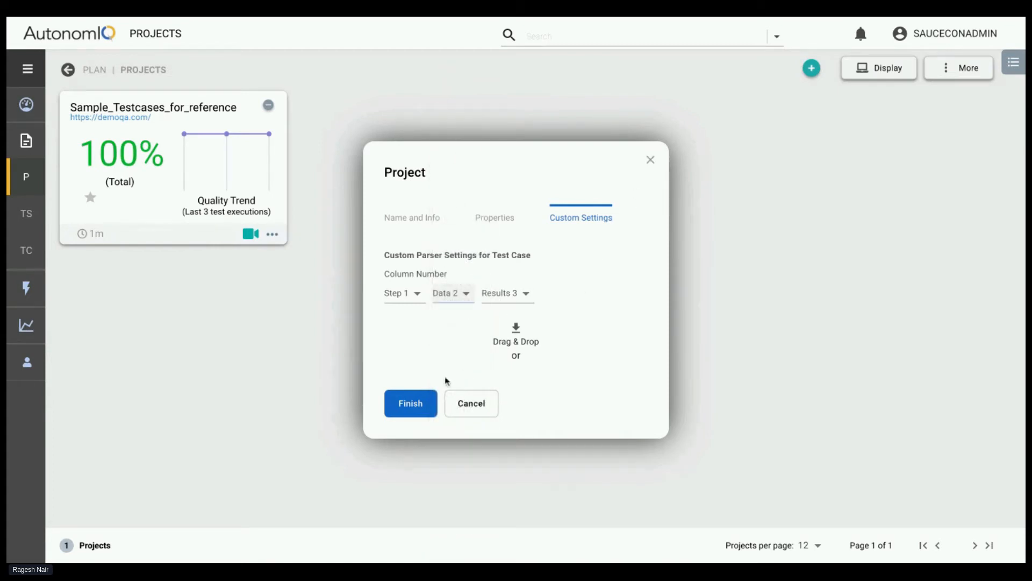
click(427, 406)
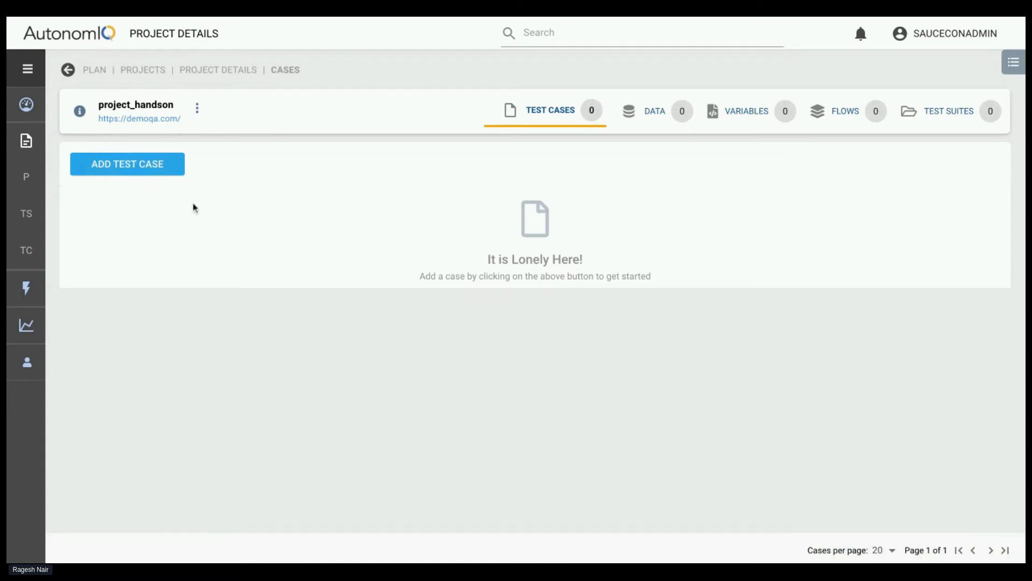
Return to the projects list, reopen project_handson, and add a blank test case in the step editor
click(143, 70)
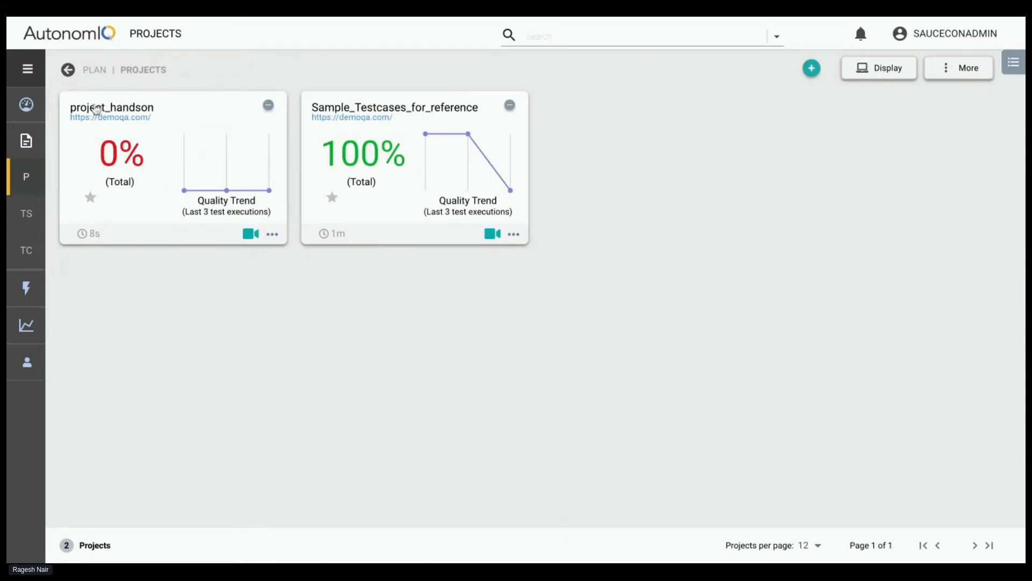
click(134, 167)
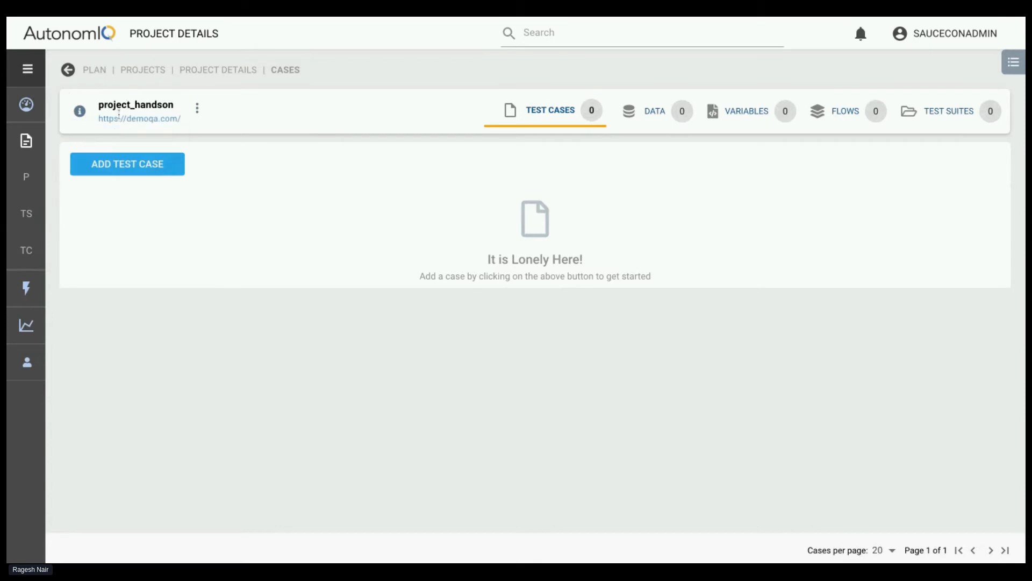
click(137, 168)
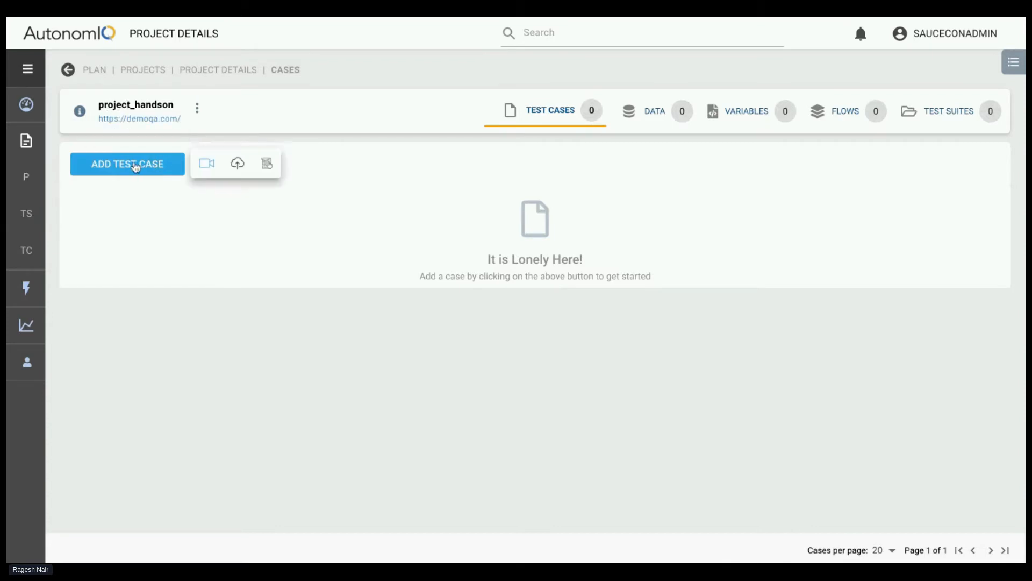
click(267, 165)
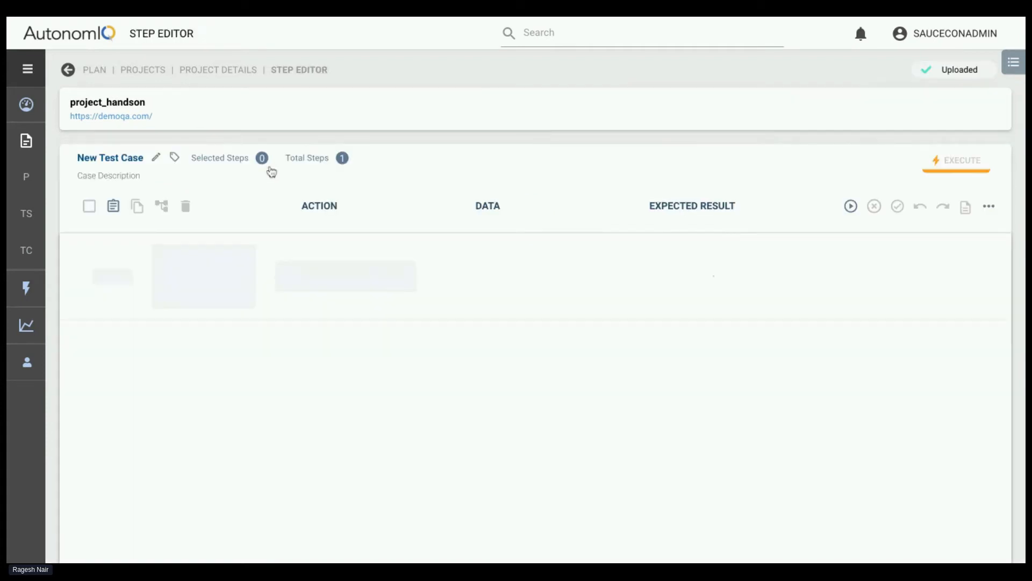
Rename the blank test case to the presenter's first name plus _test, and return to the project details
click(157, 158)
click(457, 276)
key(shift+Left)
key(shift+Left)
key(shift+Left)
key(shift+Left)
key(shift+Left)
key(shift+Left)
key(shift+Left)
key(shift+Left)
key(BackSpace)
key(BackSpace)
key(BackSpace)
key(BackSpace)
key(BackSpace)
key(BackSpace)
text(Rage)
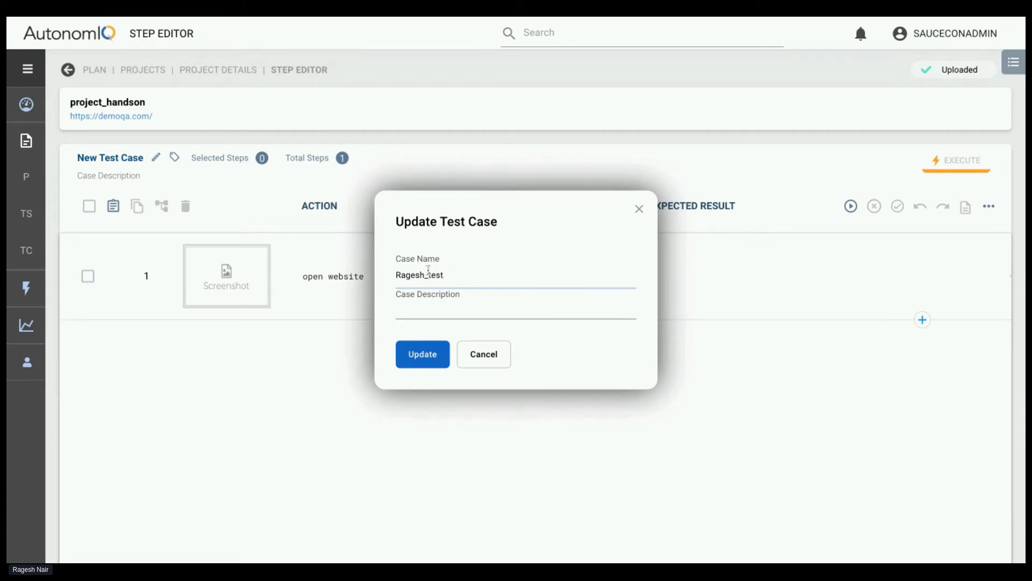
click(428, 360)
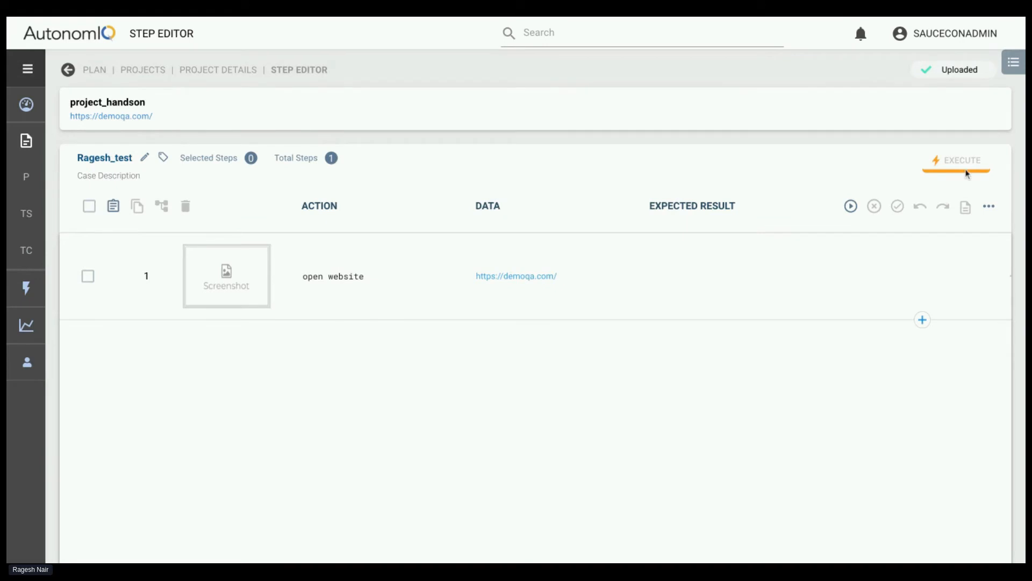
click(220, 70)
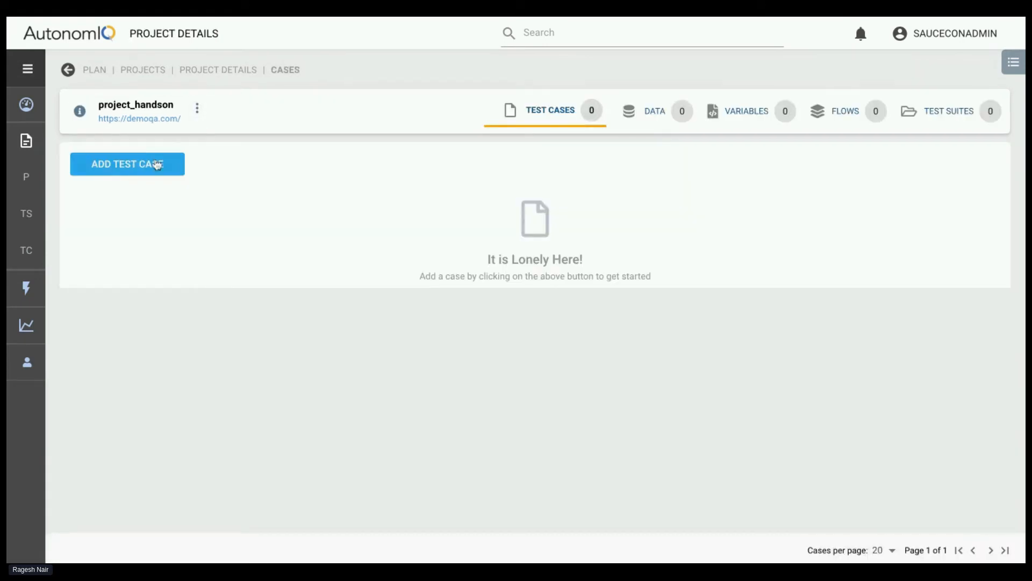
Add a test case to project_handson in the step editor and name it with the presenter's first name plus _test
mouse_move(156, 164)
click(267, 164)
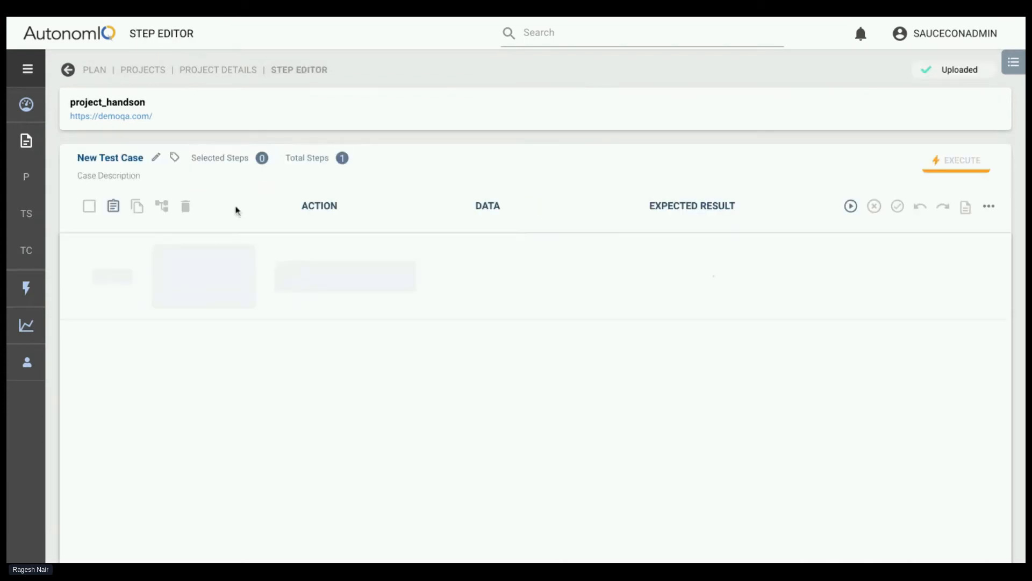
click(158, 163)
click(489, 275)
key(ctrl+a)
text(Ragesh)
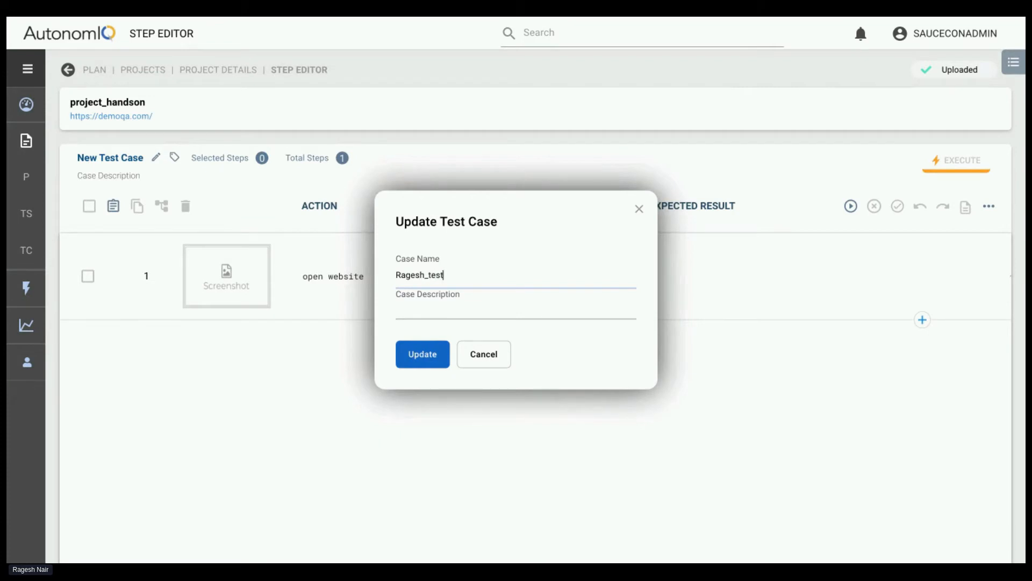
click(410, 356)
Generate the renamed test case with the last run configuration, local Linux with chrome (headless), and return to the project's test cases
click(851, 207)
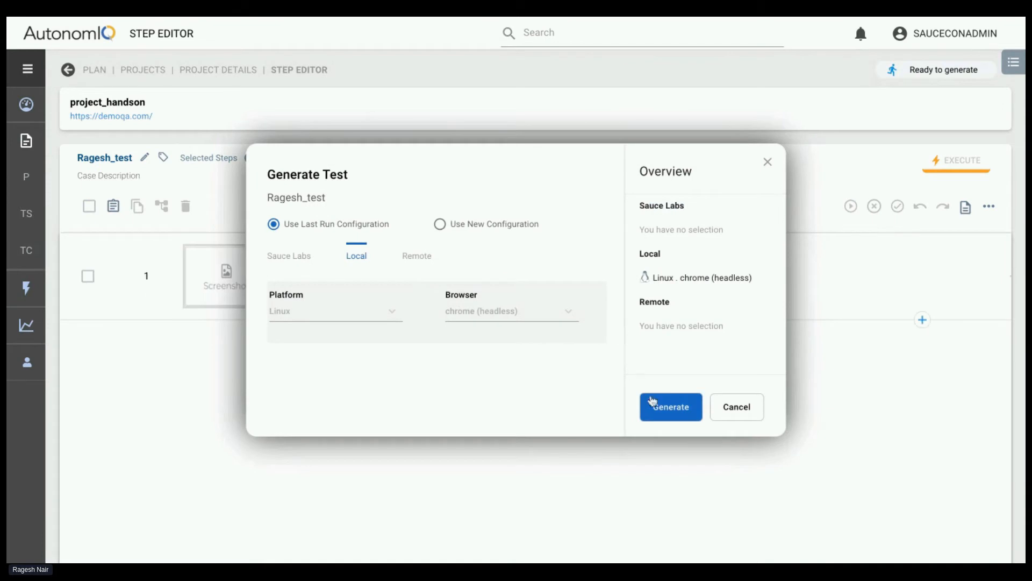
click(658, 402)
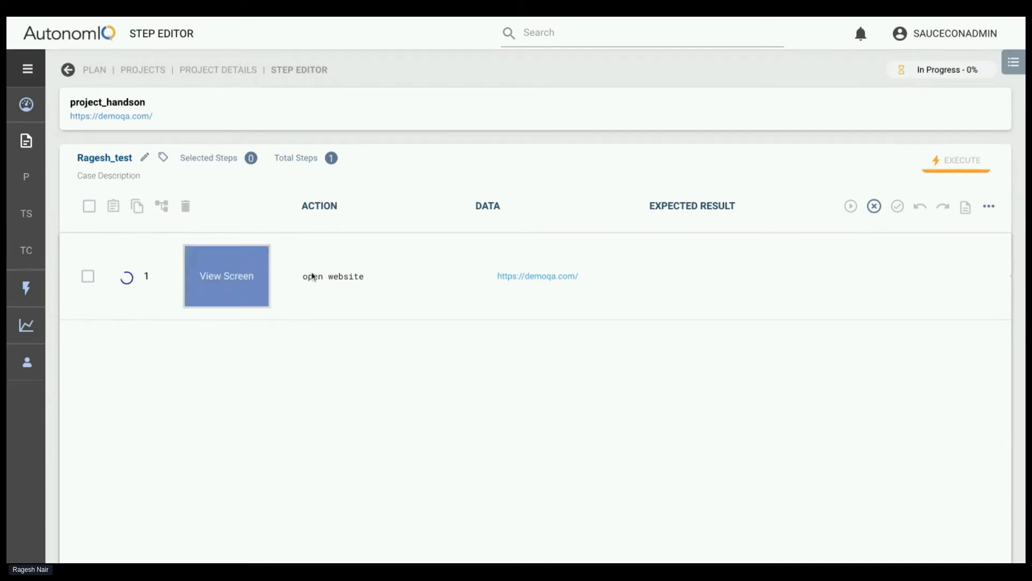
click(212, 78)
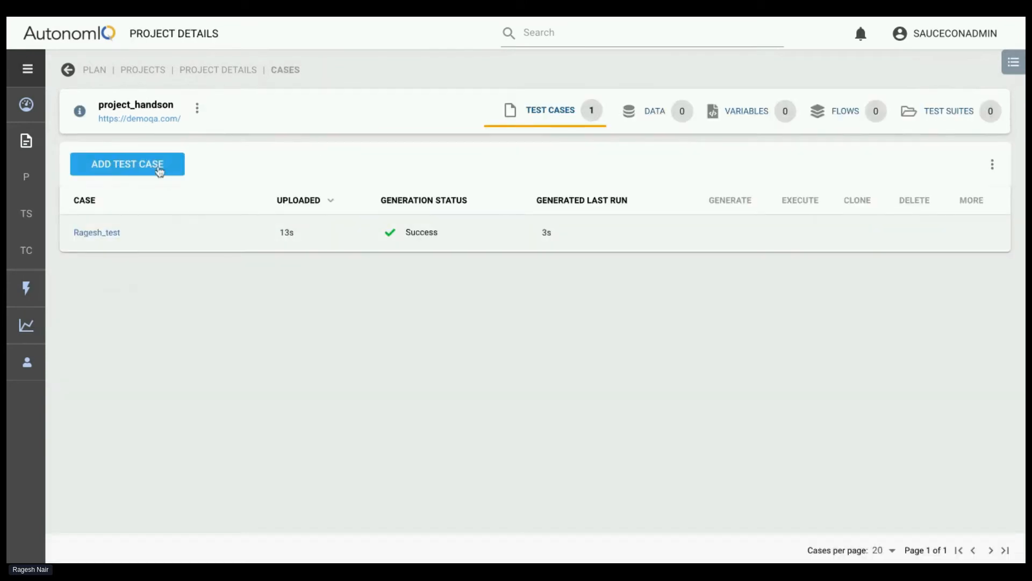
Add another test case, generate it under its default name with the last run configuration, local Linux with chrome (headless), and return to the project
mouse_move(159, 171)
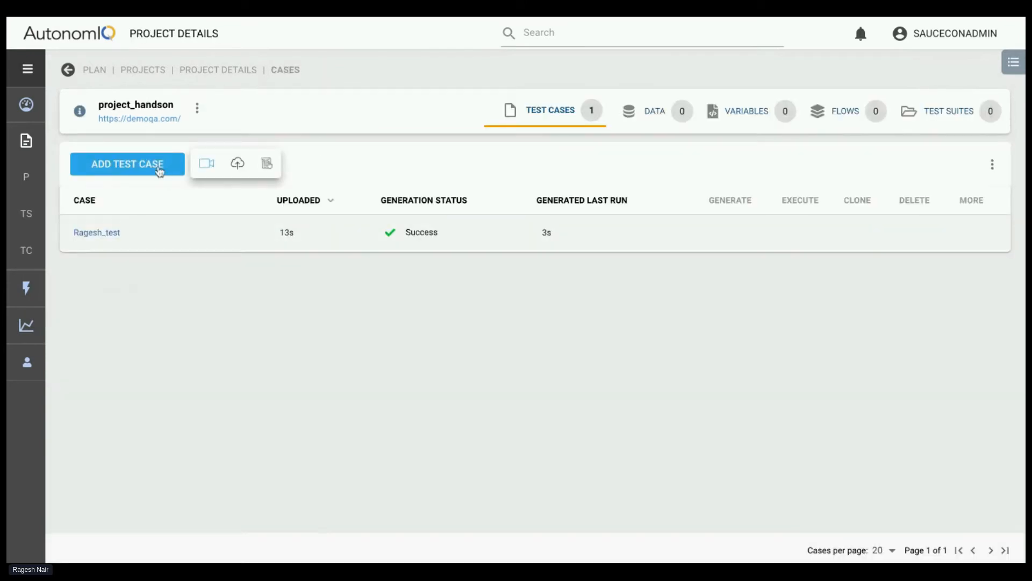
click(267, 162)
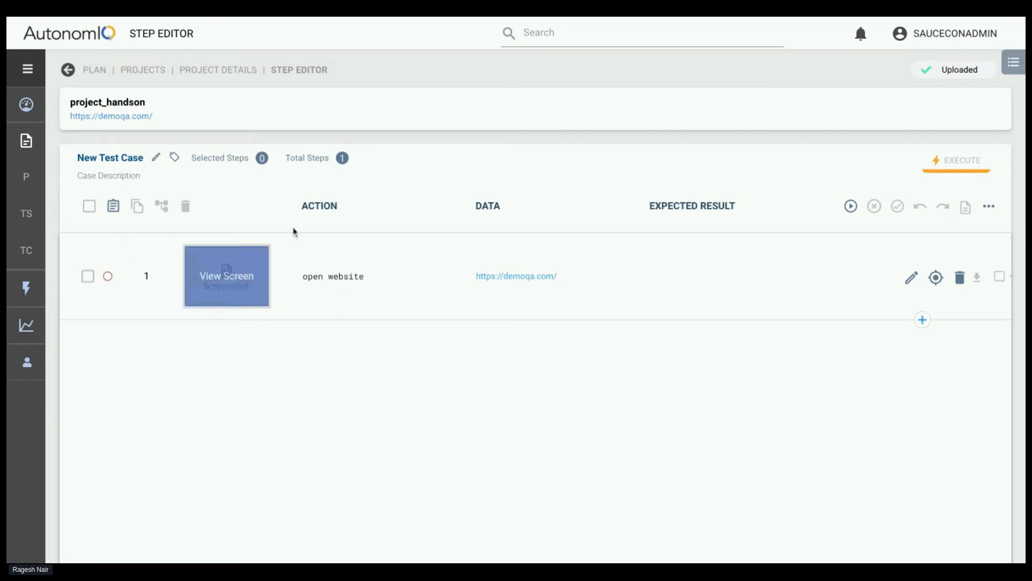
mouse_move(256, 281)
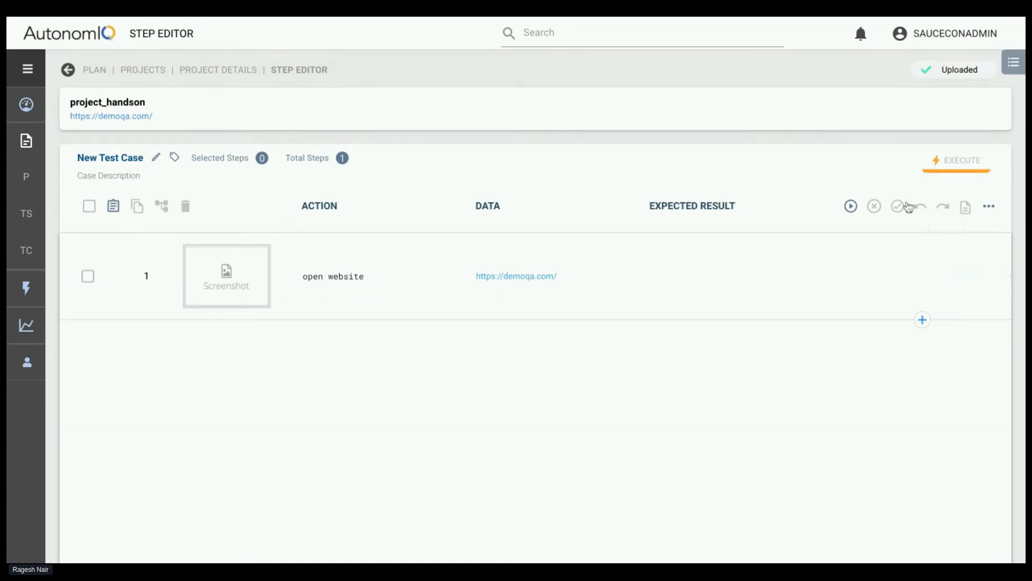
click(852, 208)
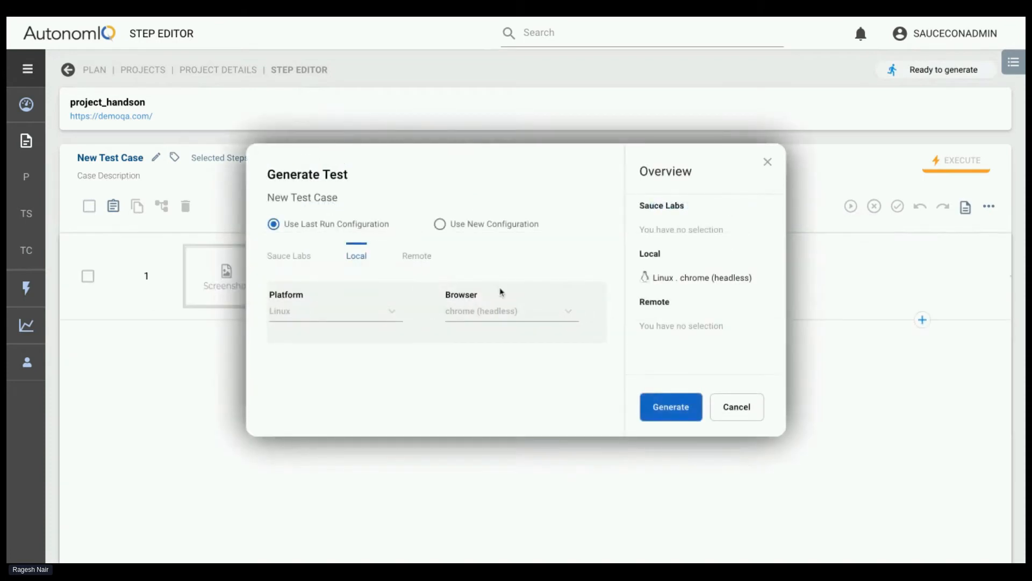
click(681, 407)
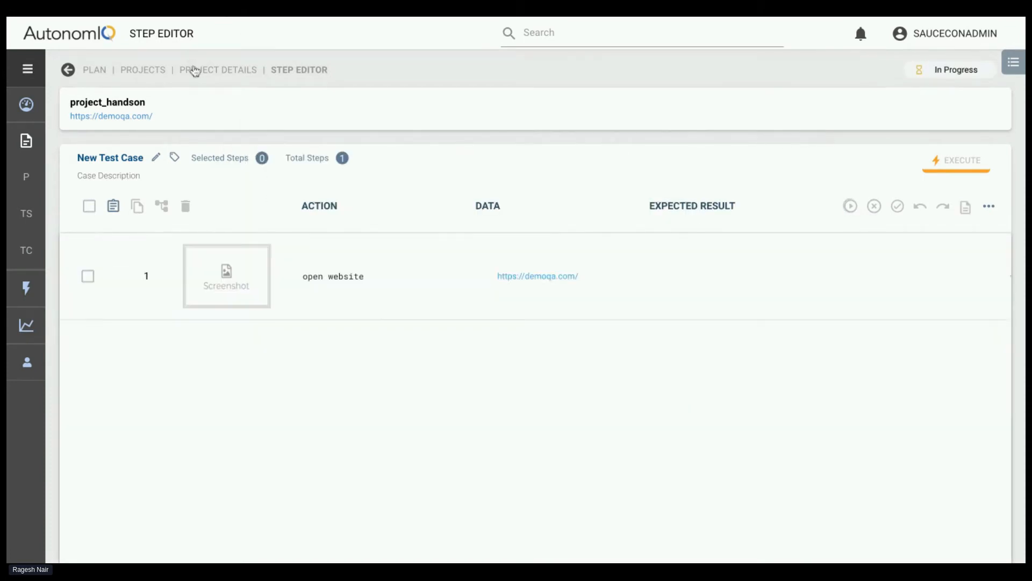
click(195, 71)
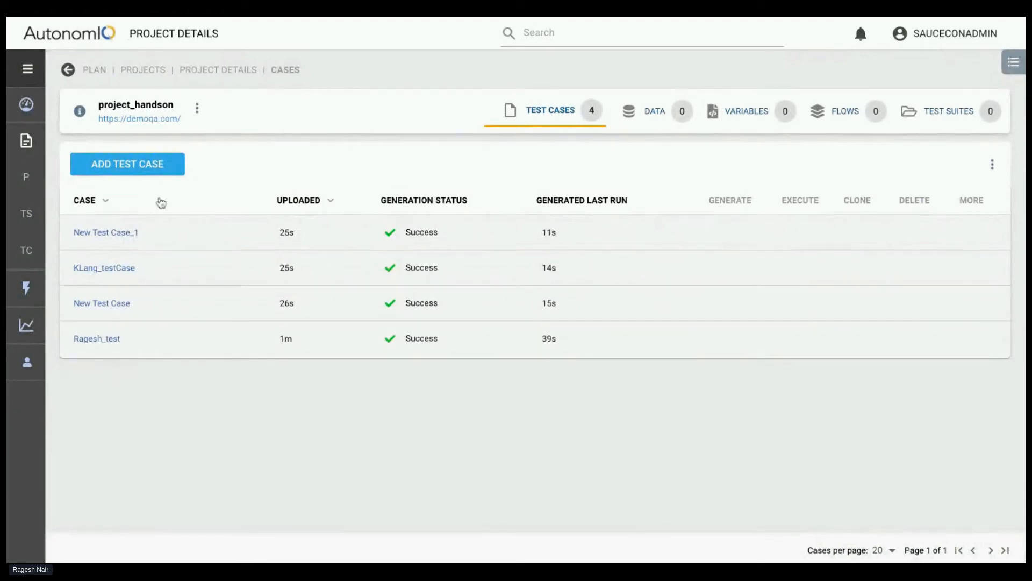
Review the generated open website step of the presenter's renamed test case and return to the project's test cases
click(100, 339)
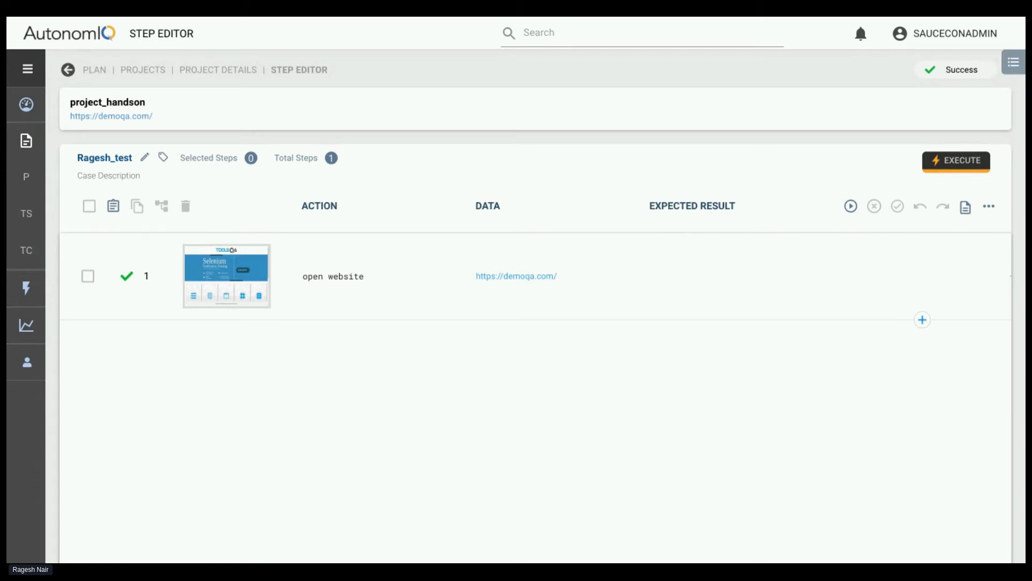
click(232, 84)
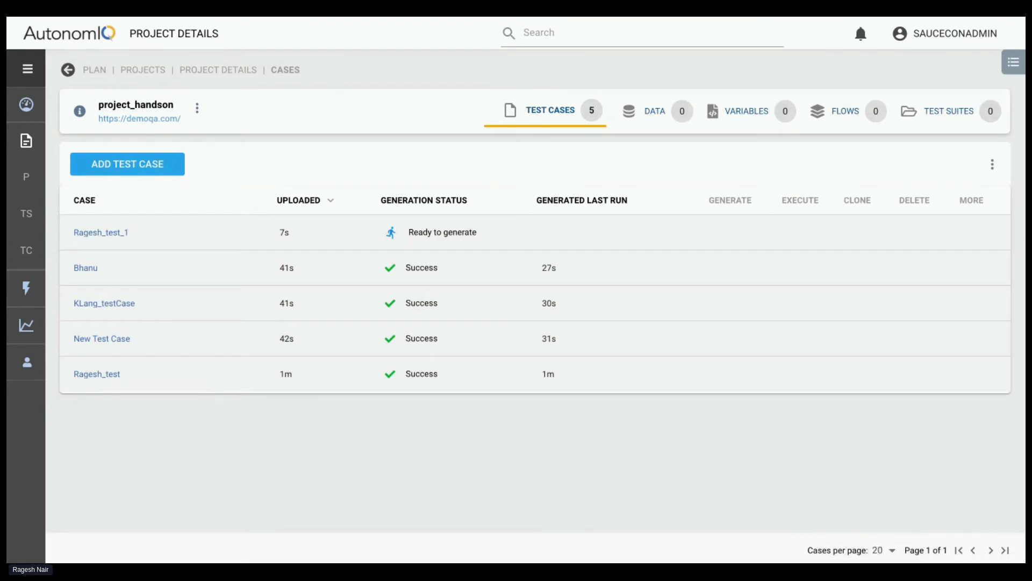
View the admin users list, go back to the projects, and reopen the users list to check the accounts again
click(25, 371)
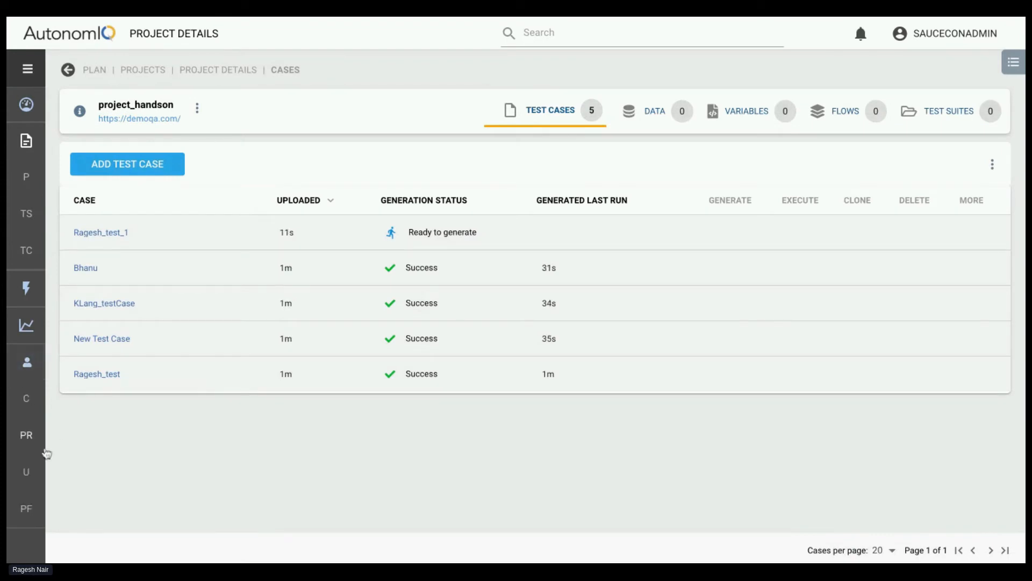
click(30, 473)
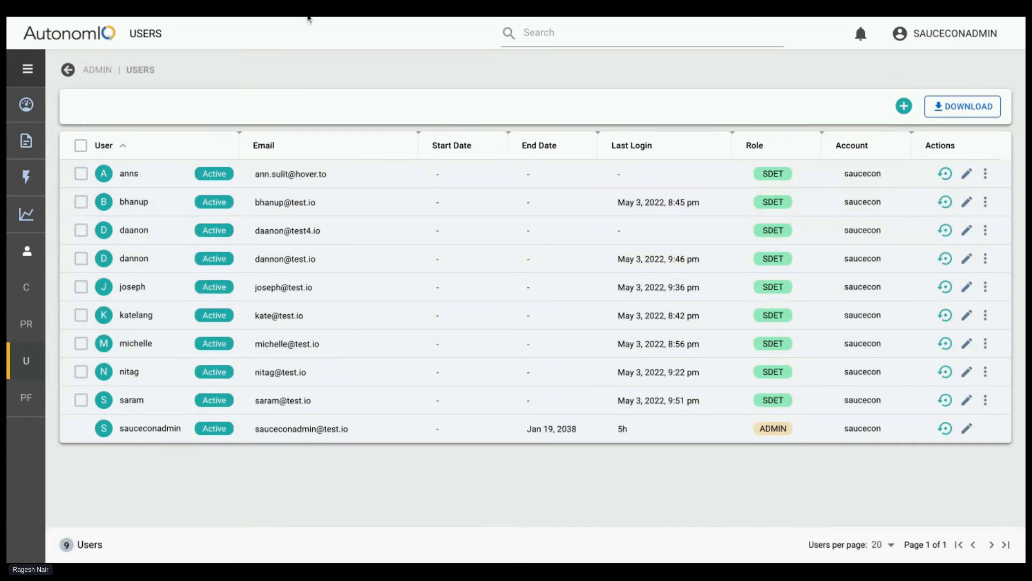
click(26, 105)
click(136, 200)
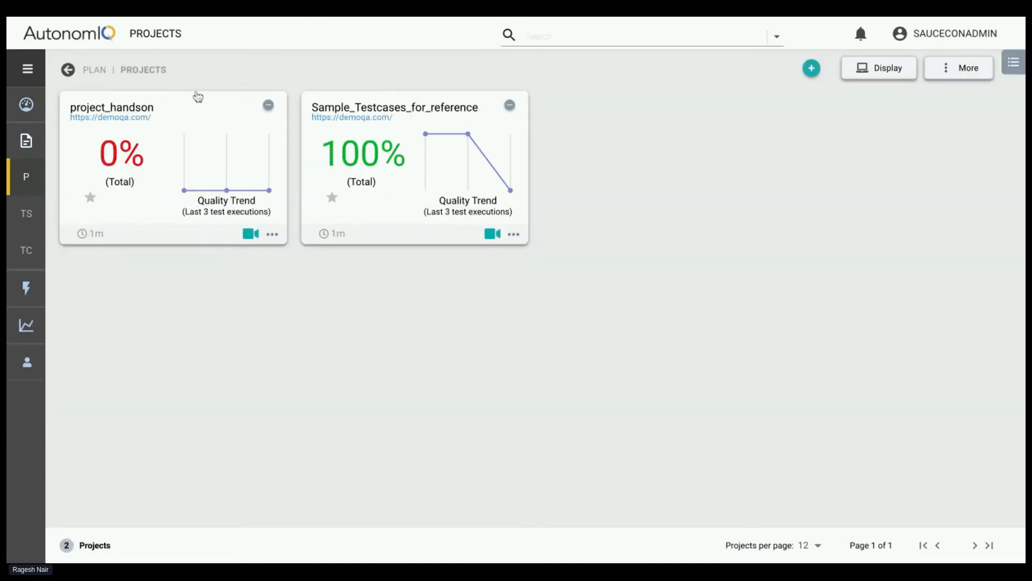
click(27, 362)
click(28, 470)
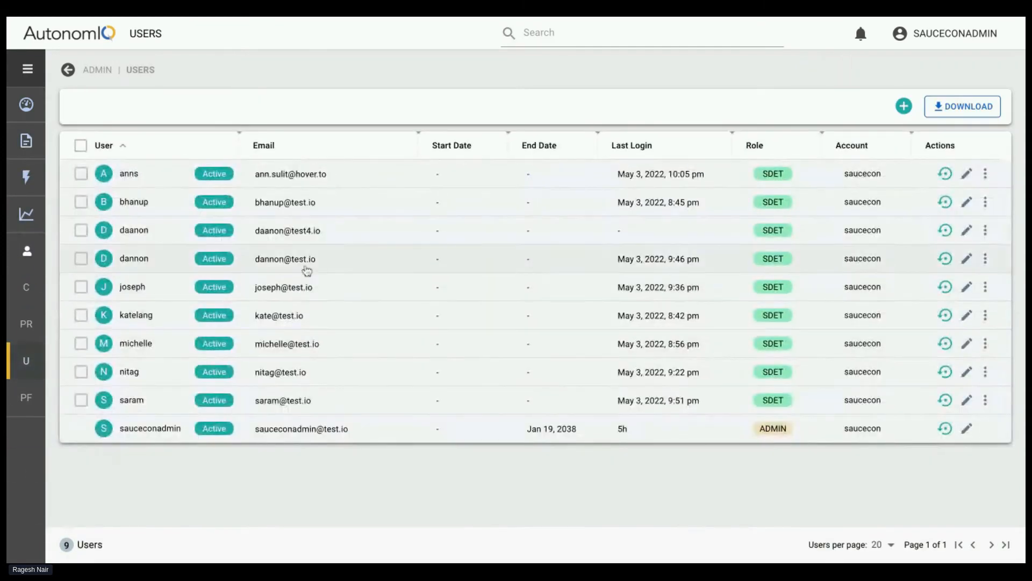
Reopen project_handson from the dashboard and delete its test case named New Test Case
click(26, 104)
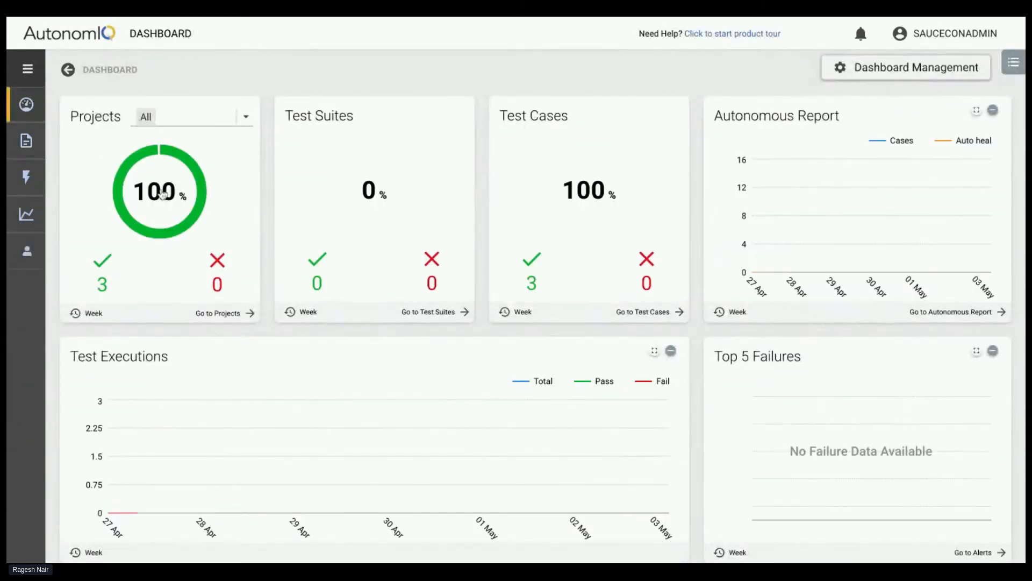
click(161, 197)
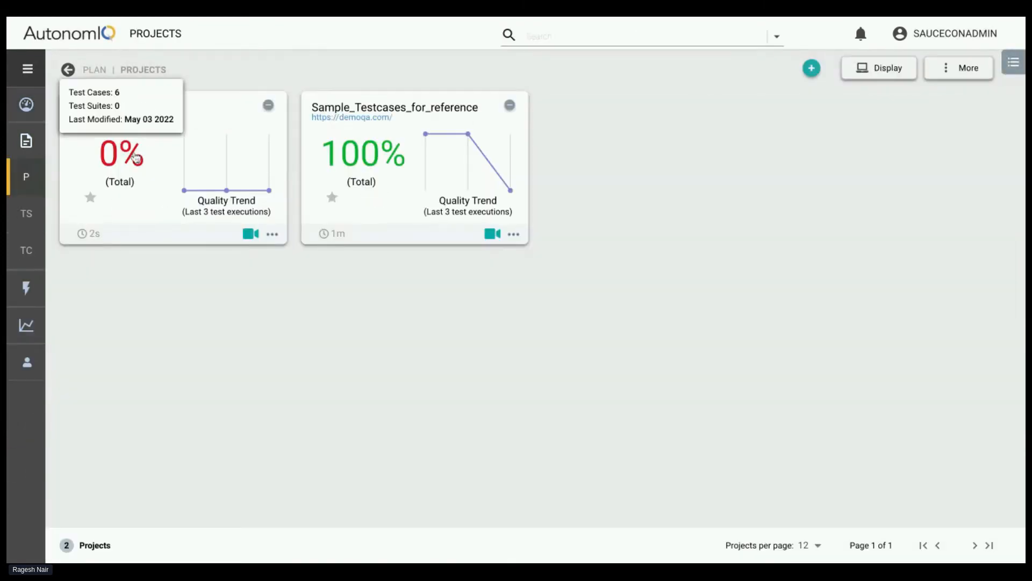
click(136, 158)
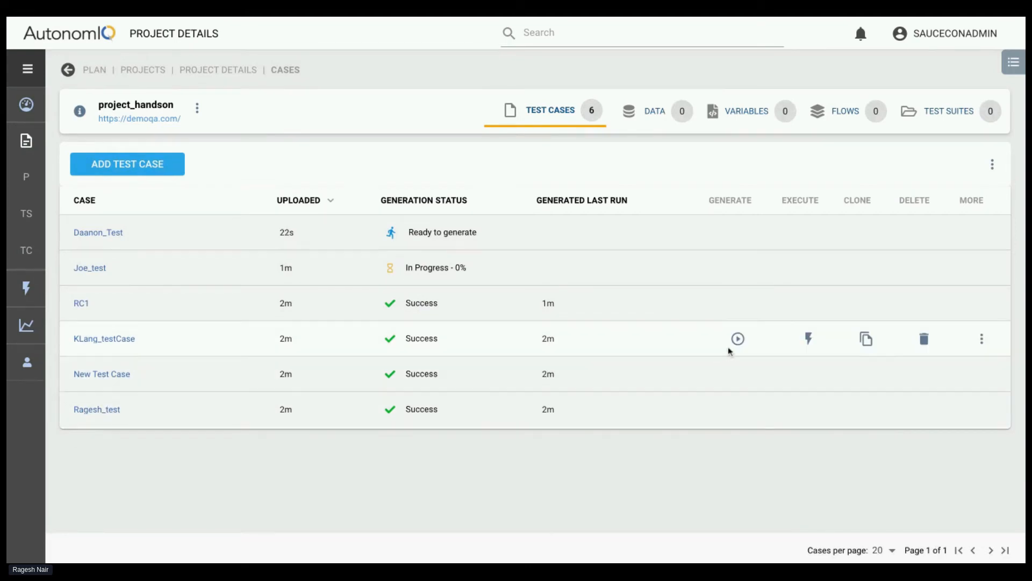
click(931, 380)
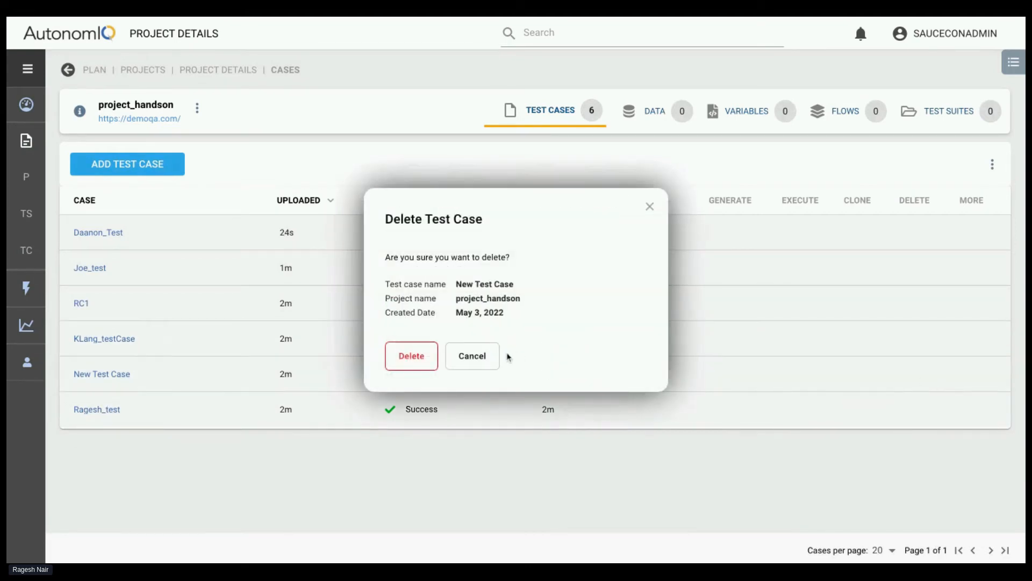
click(410, 356)
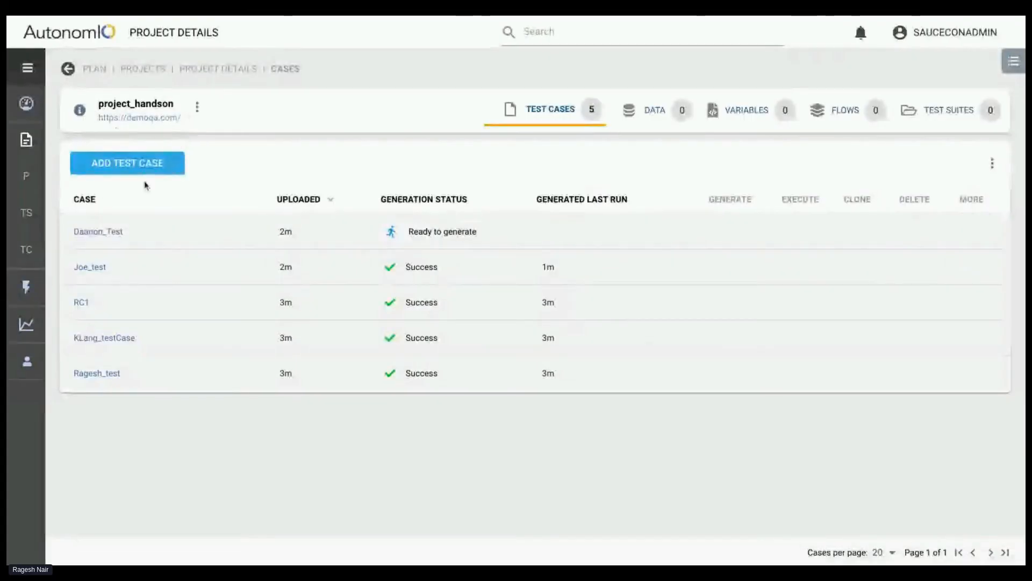
Add a blank test case to project_handson and rename it Test1_test
click(118, 163)
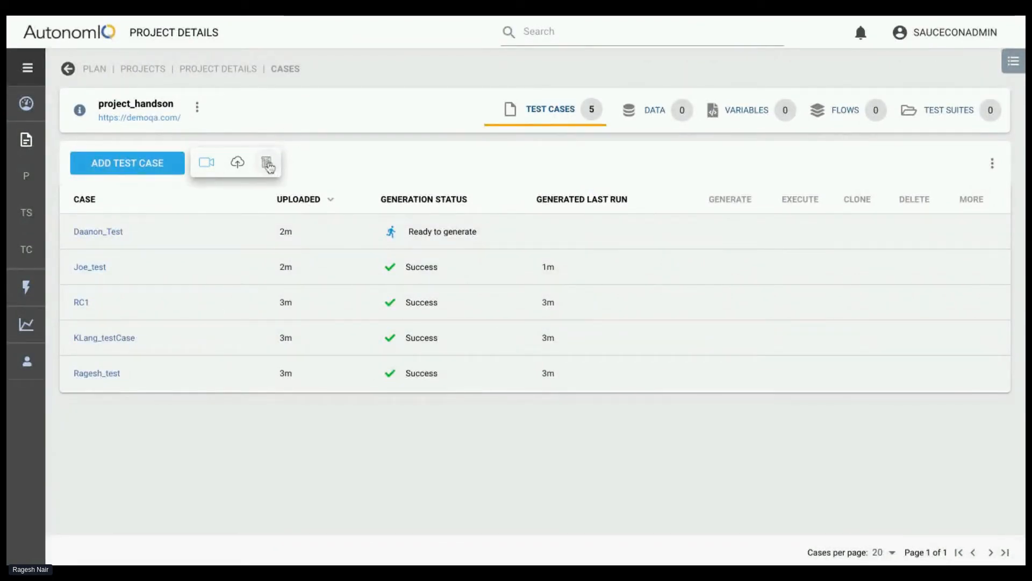
click(268, 164)
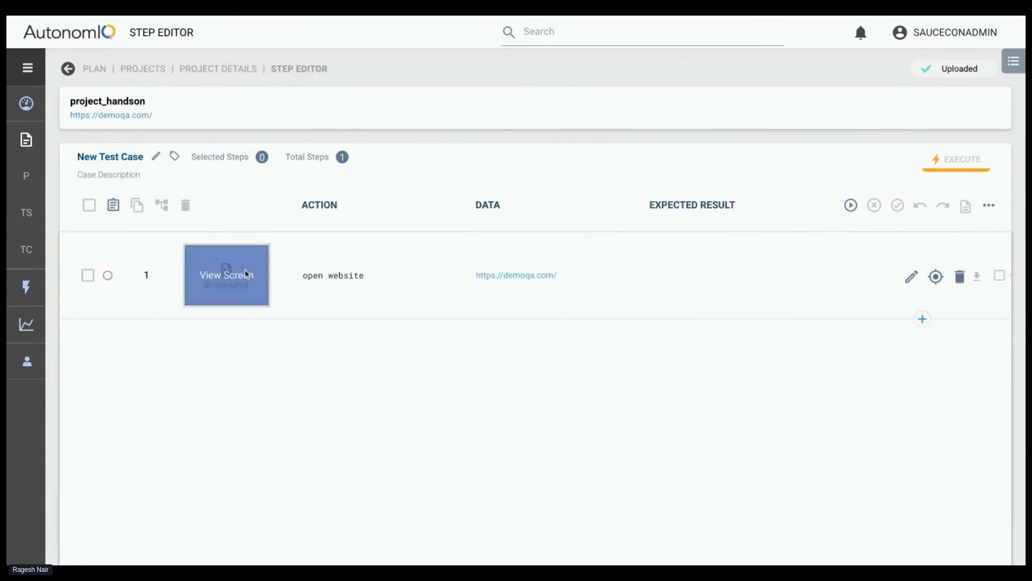
click(155, 160)
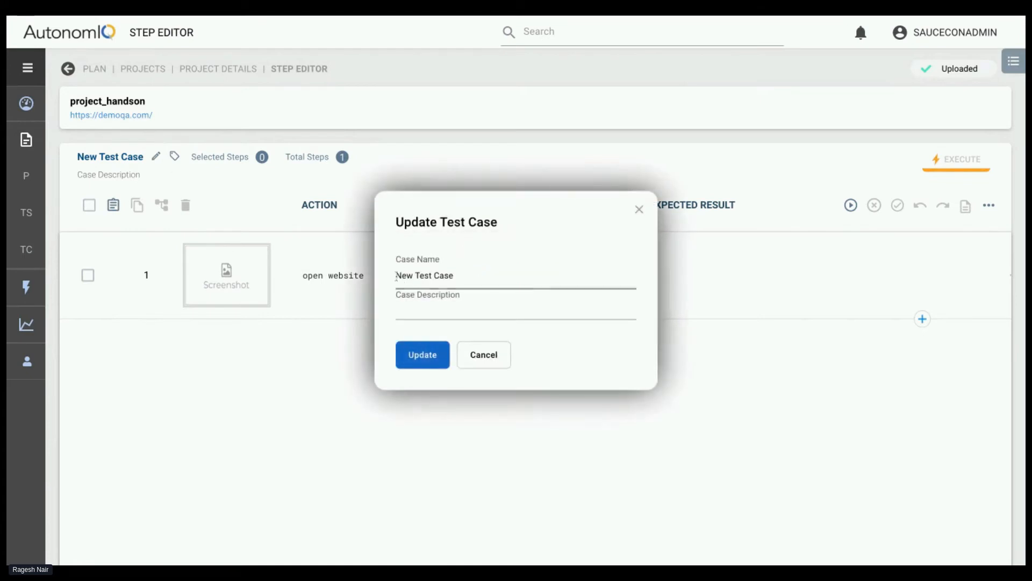
triple_click(476, 275)
key(BackSpace)
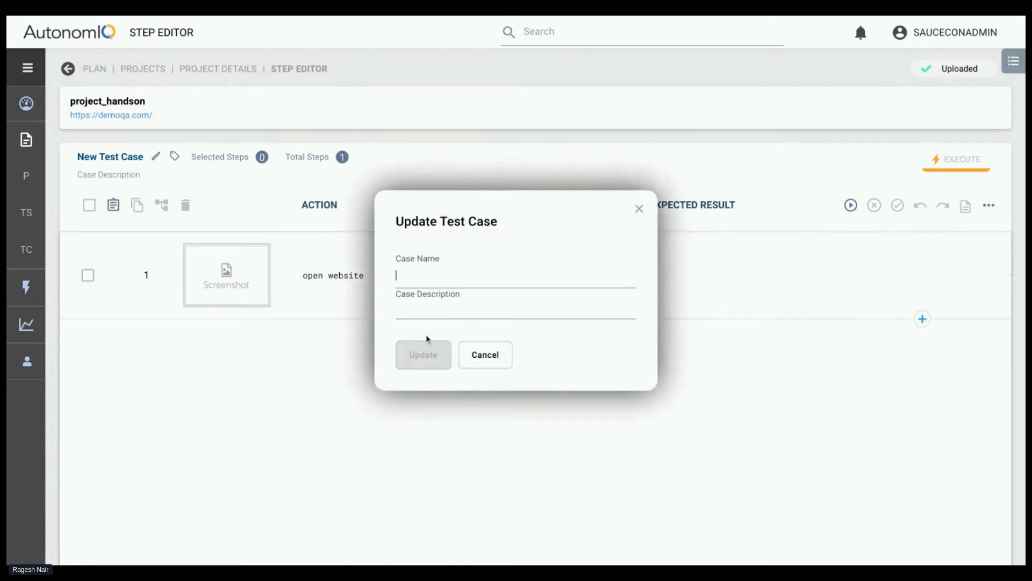
text(Test1_)
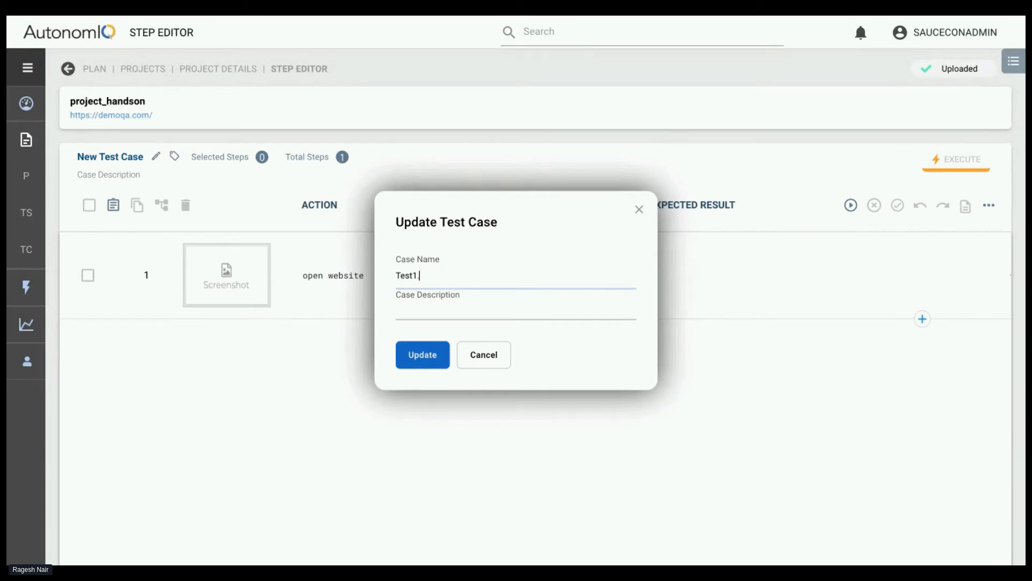
text(test)
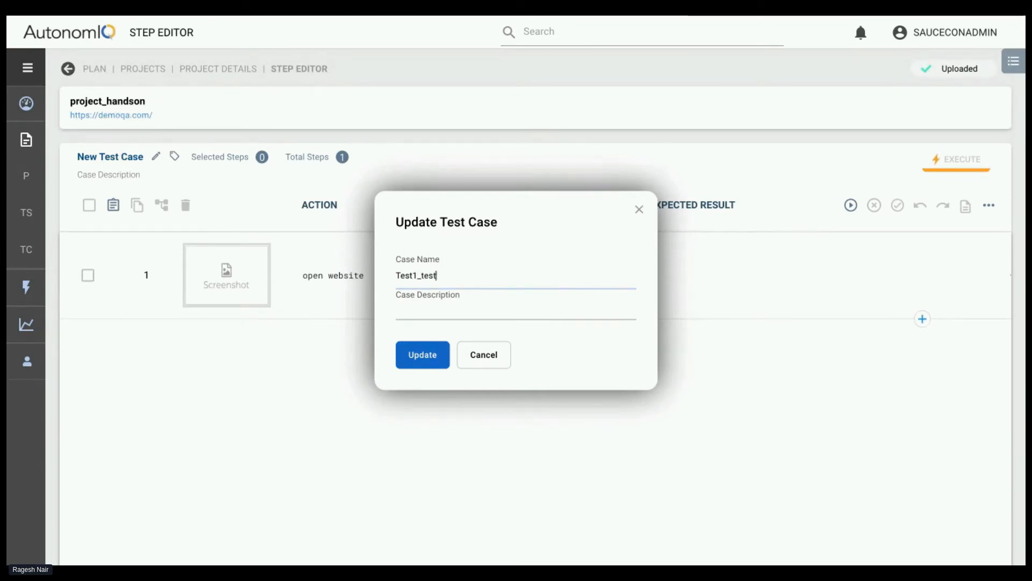
click(417, 356)
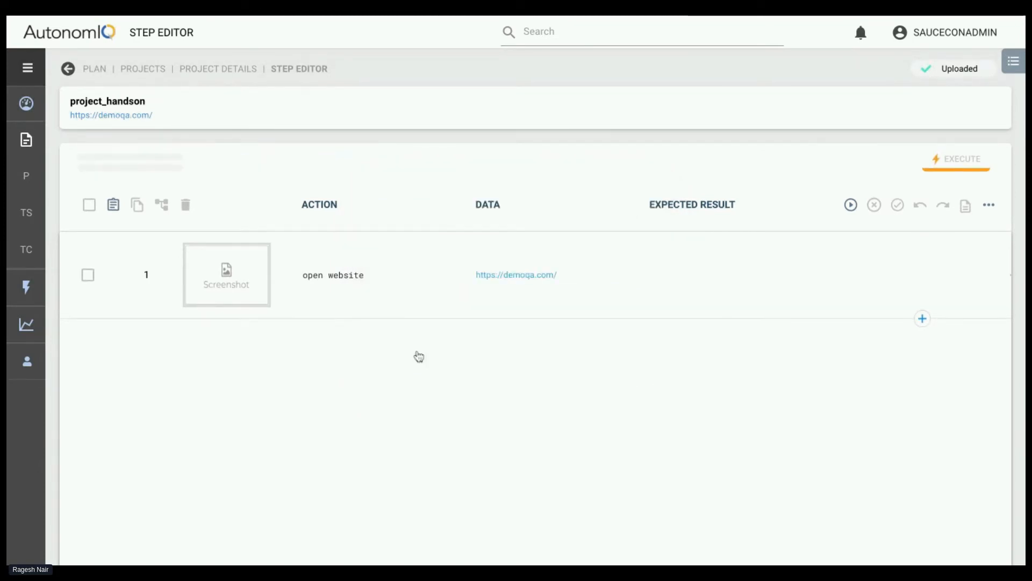
Generate Test1_test with the last run configuration, local Linux with chrome (headless), and delete it from the project's test cases
click(851, 205)
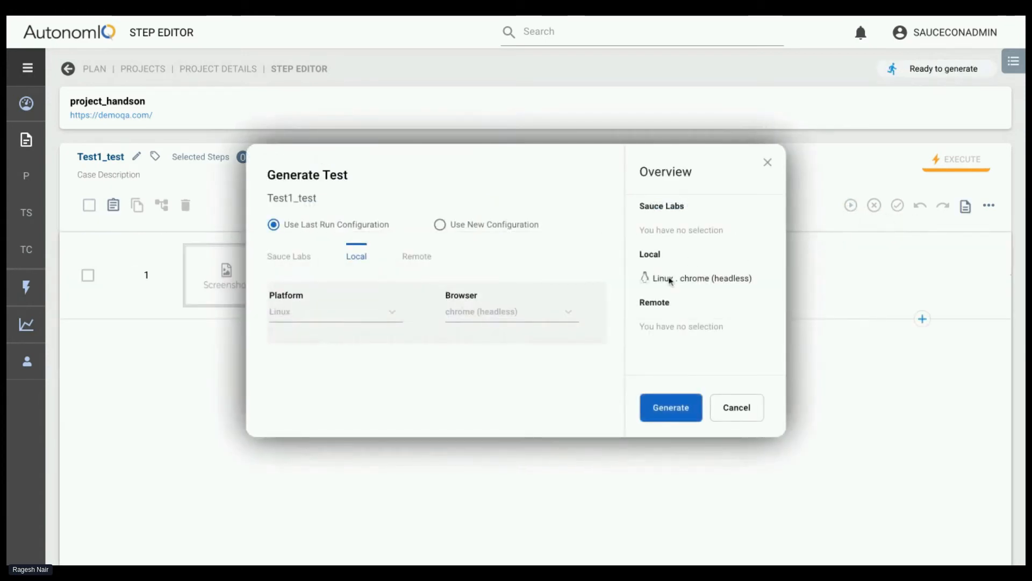
click(692, 414)
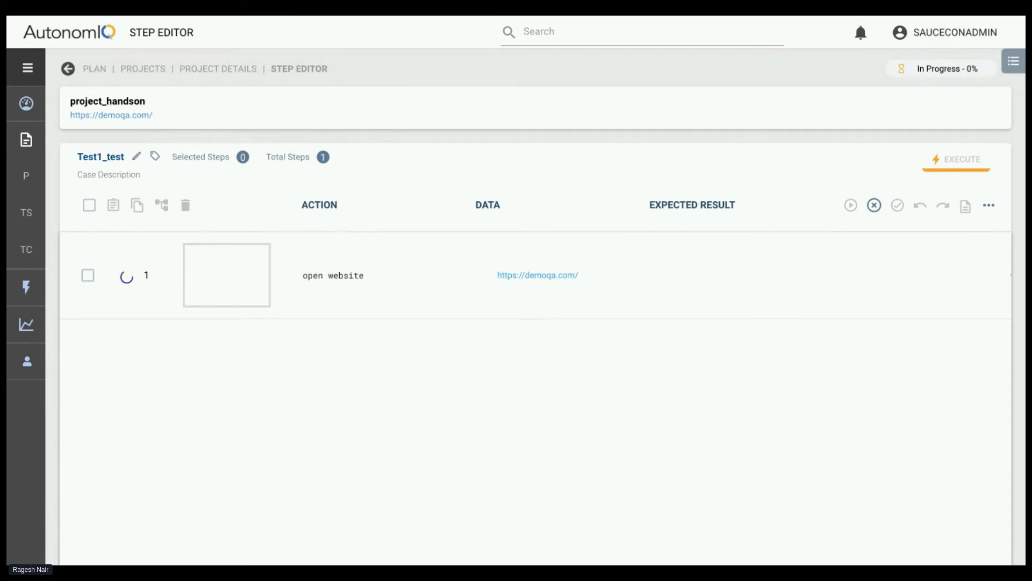
click(218, 69)
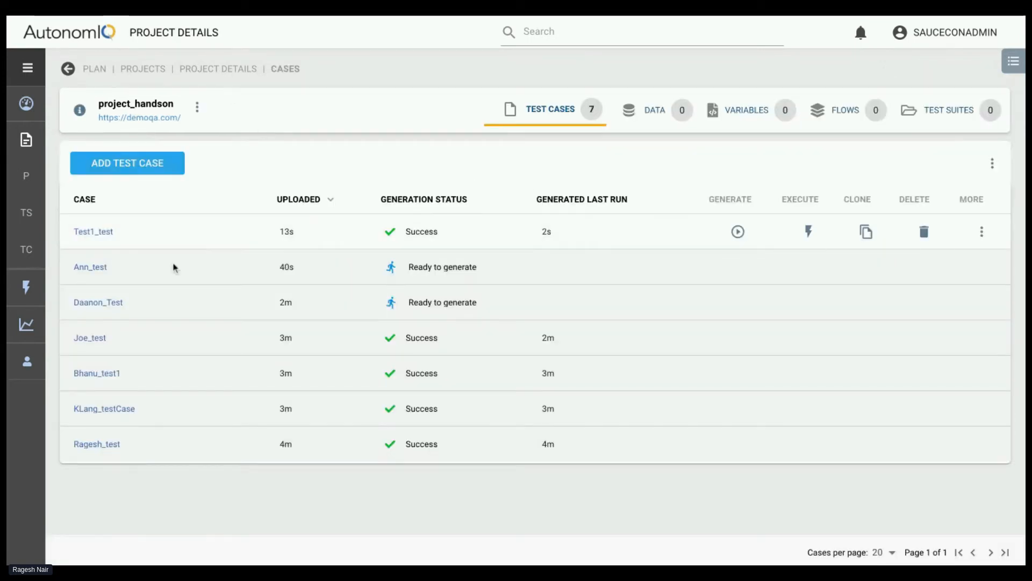
click(919, 235)
click(411, 356)
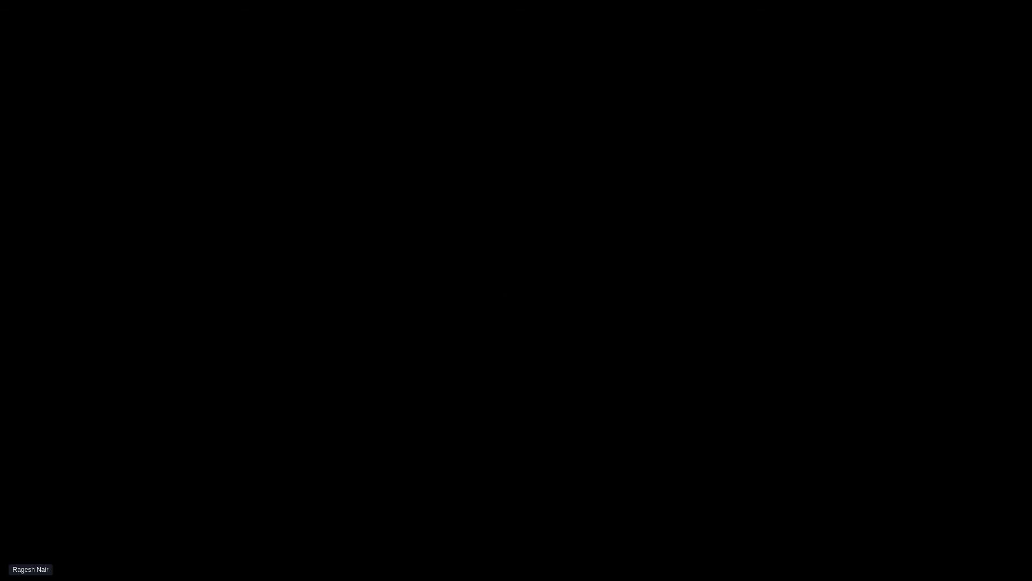
Open the Web Tables practice page in the Elements section of the ToolsQA demo site
scroll(354, 190, down, 1)
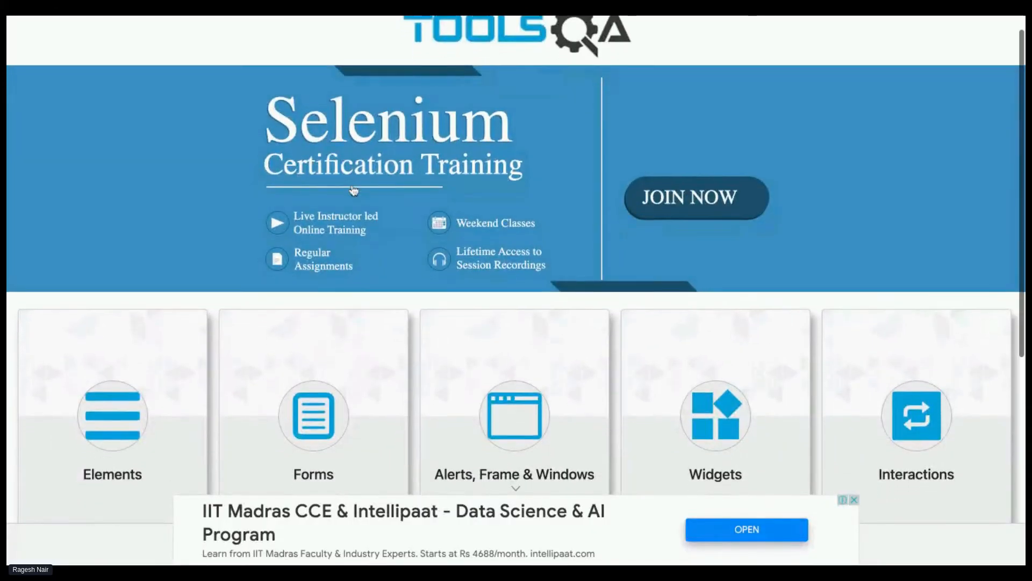
scroll(470, 51, up, 1)
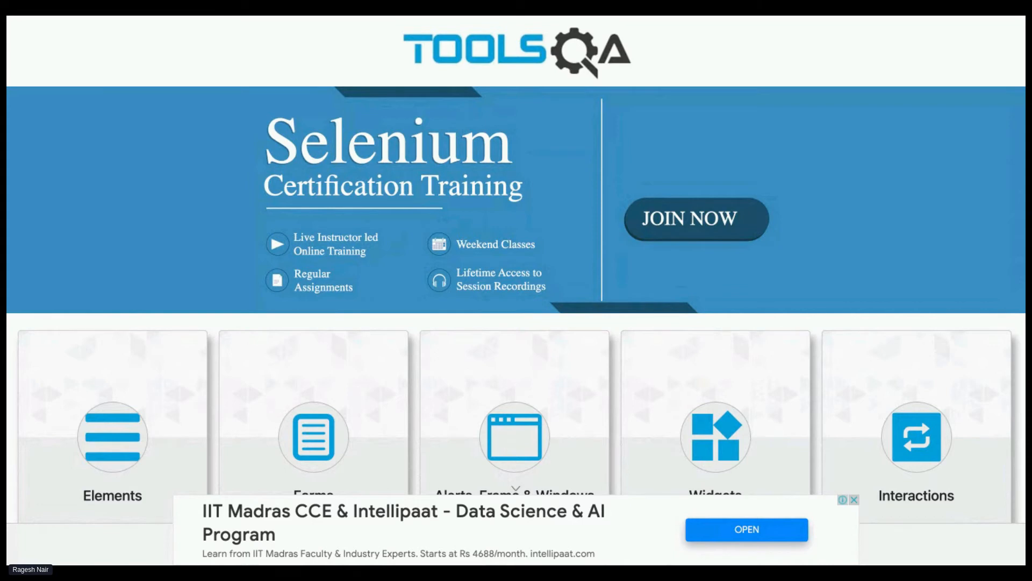
scroll(335, 202, down, 2)
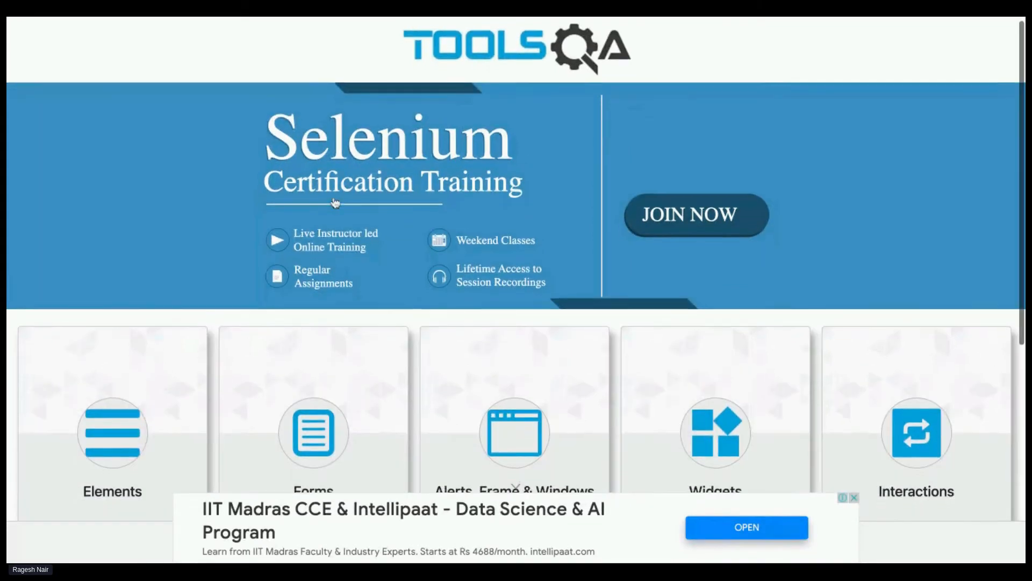
scroll(115, 365, down, 2)
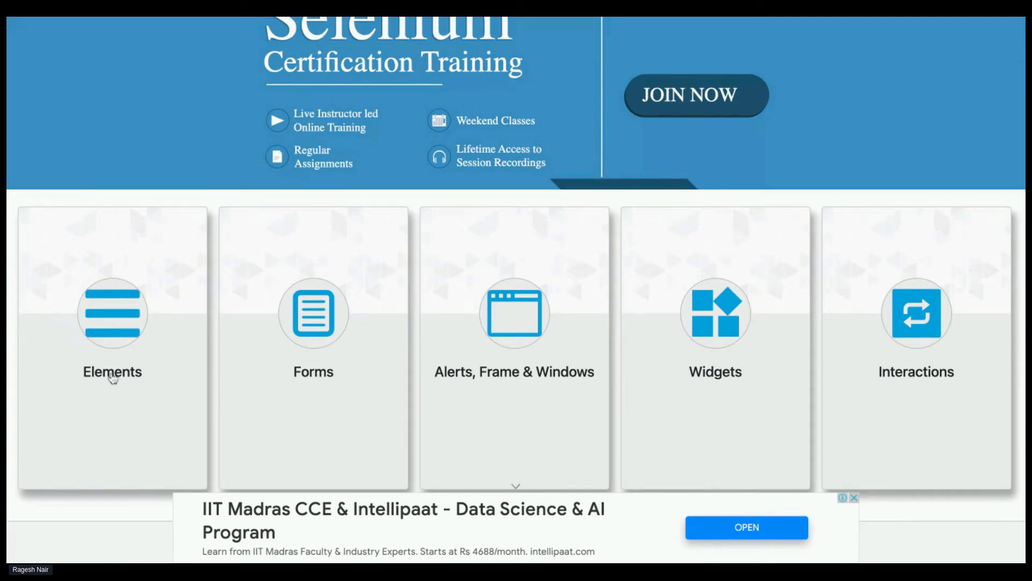
click(113, 377)
scroll(339, 258, down, 1)
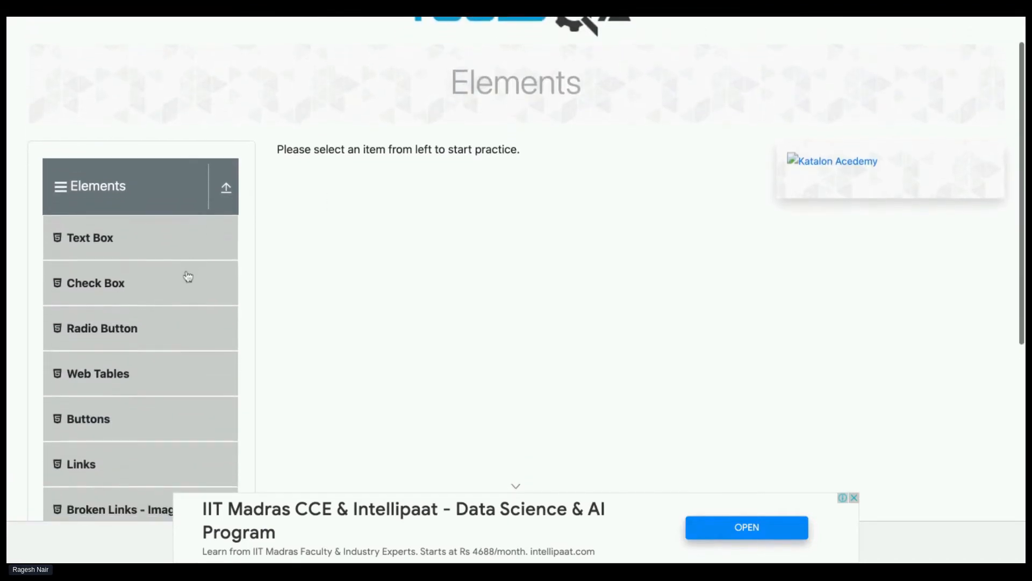
scroll(187, 276, down, 1)
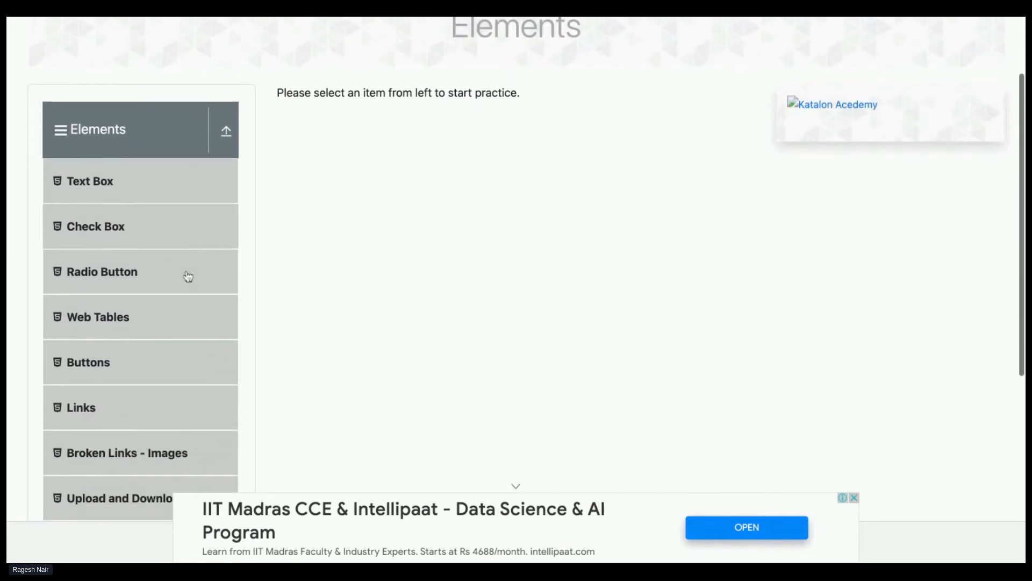
click(99, 320)
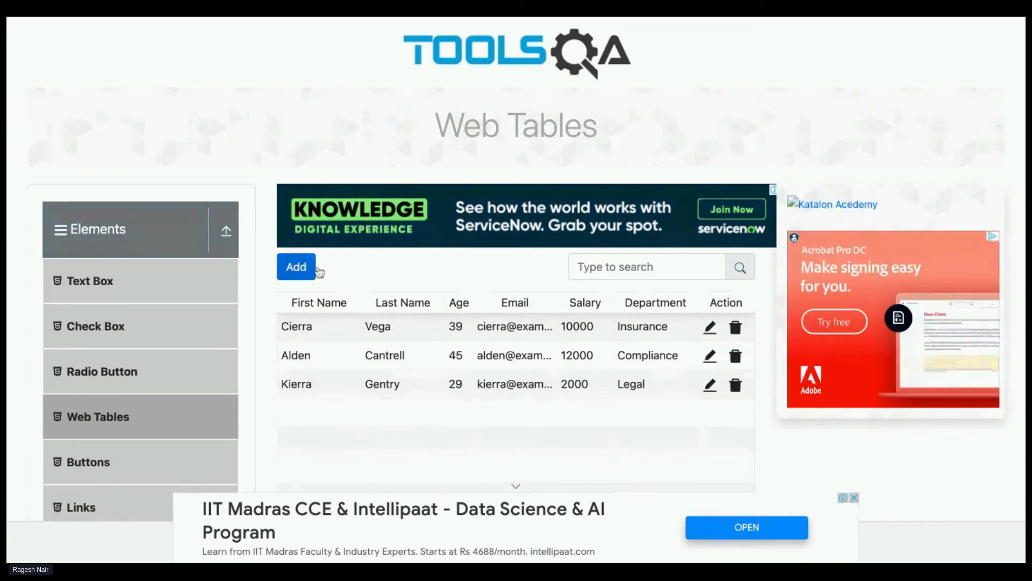
Start a new web table record and enter the person's first and last name in the registration form
click(296, 267)
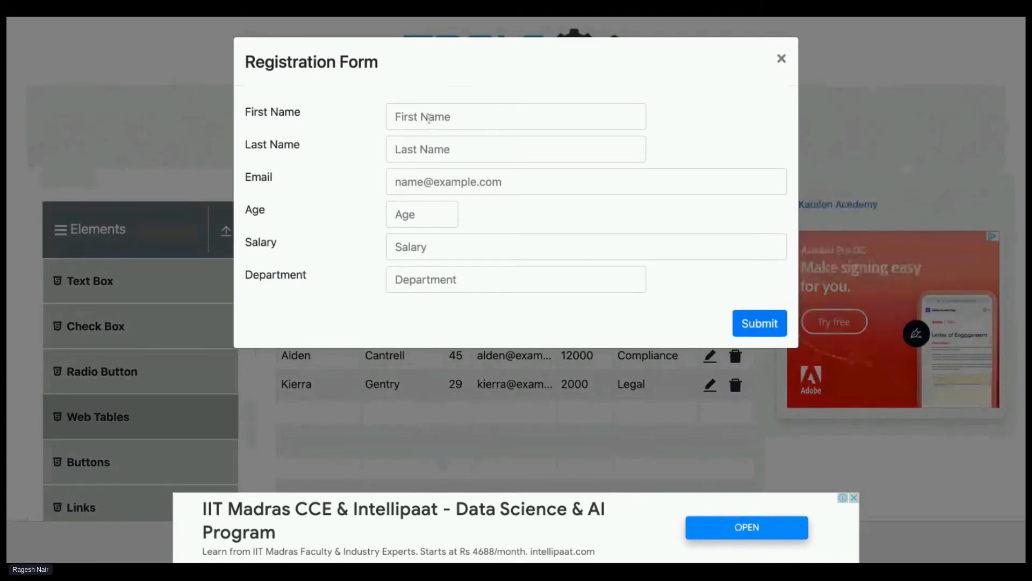
click(429, 117)
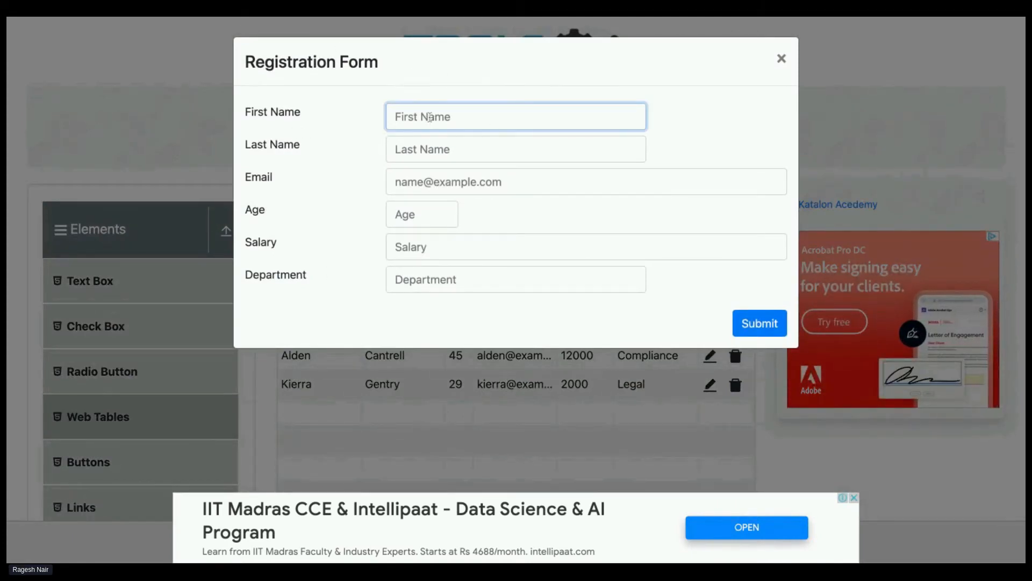
click(451, 150)
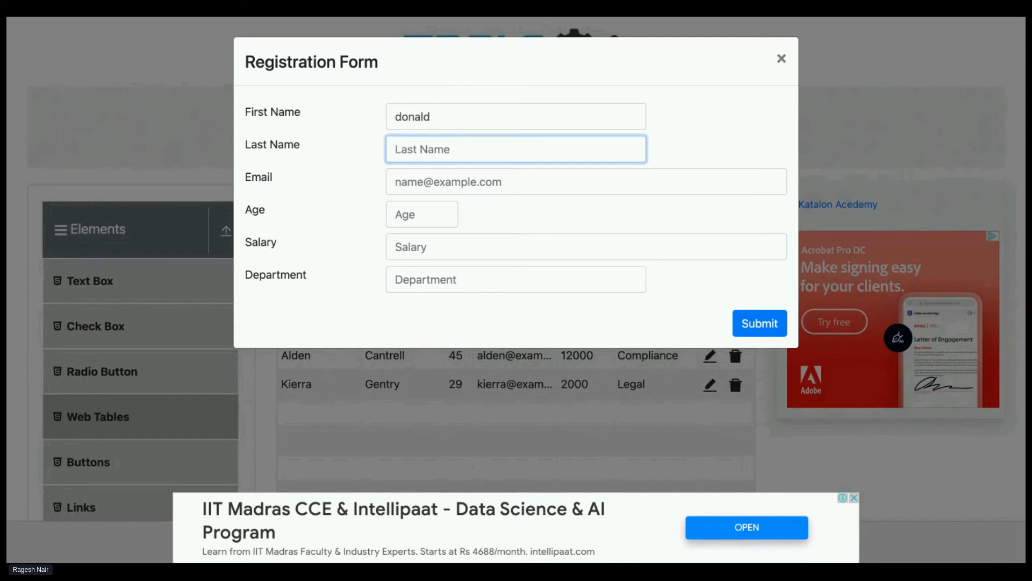
Fill in the person's e-mail address in the registration form
click(422, 181)
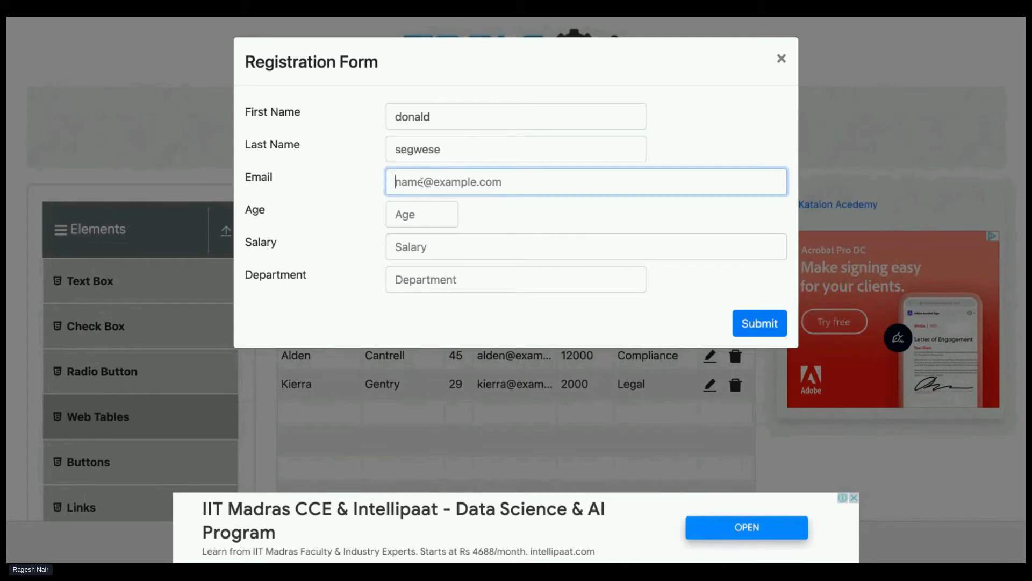
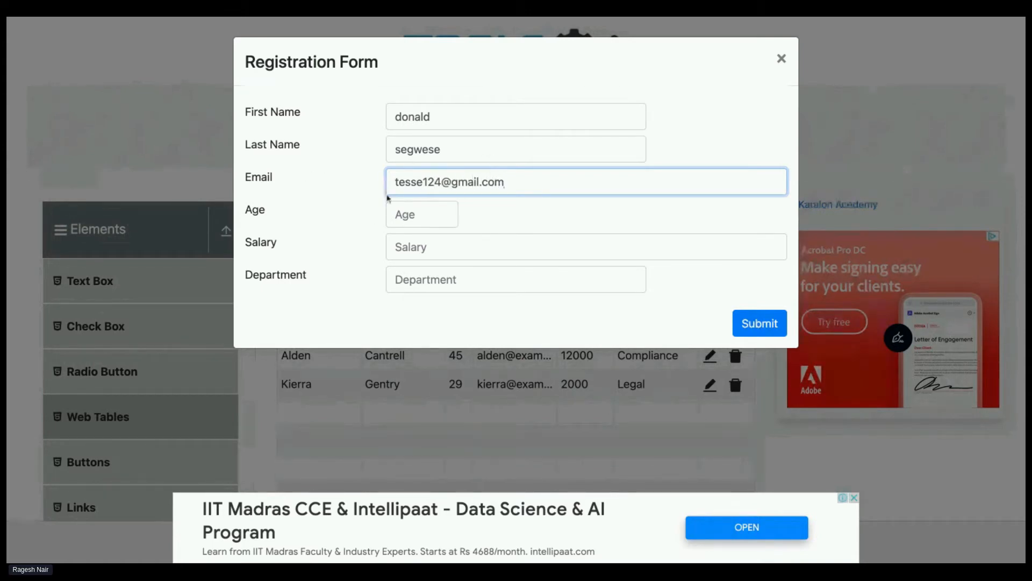
Set the age to 24, the salary to 35623 and the department to qa, and submit the registration form
click(437, 216)
text(24)
click(426, 247)
text(35623)
click(450, 279)
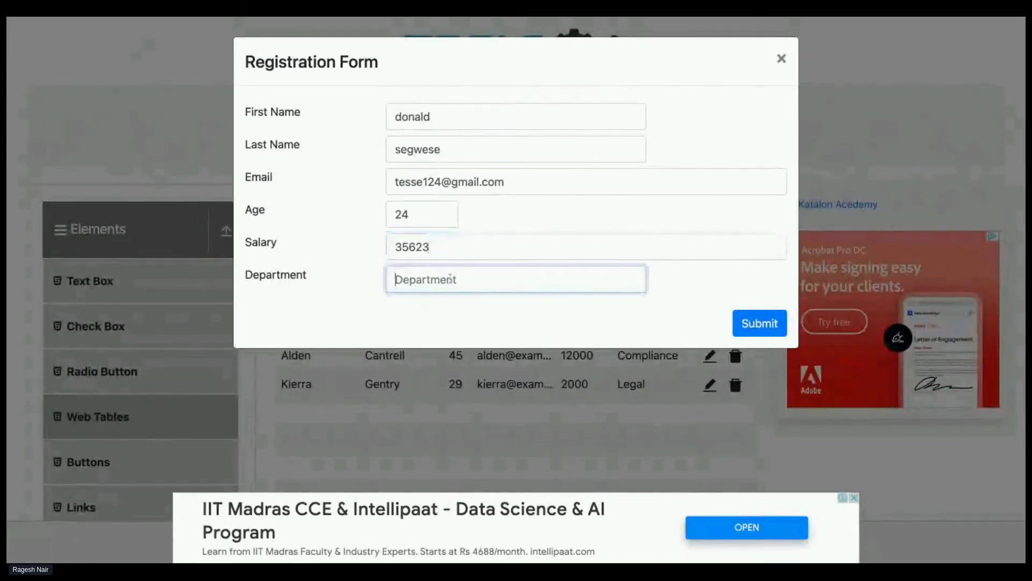
text(qa)
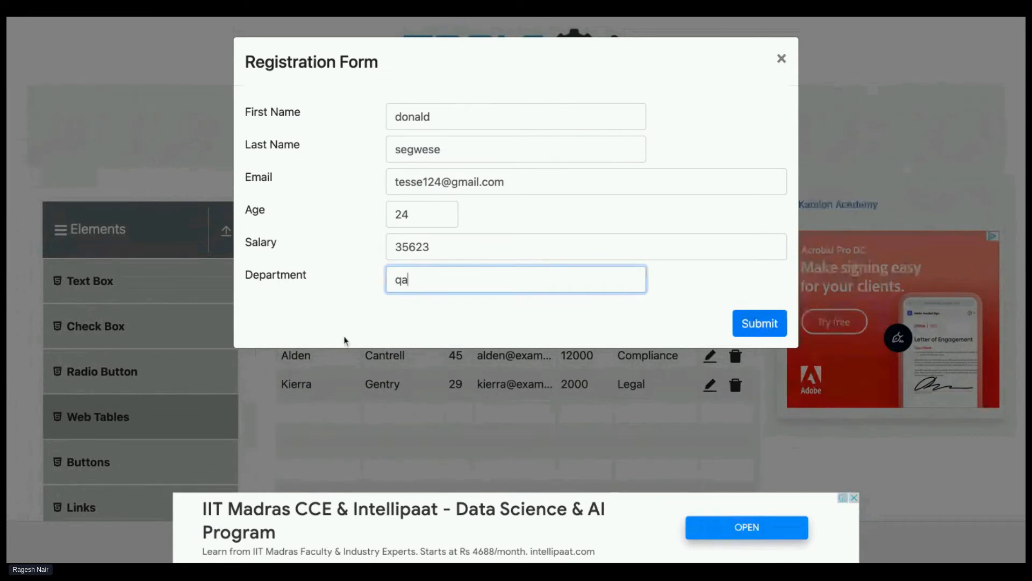
double_click(403, 150)
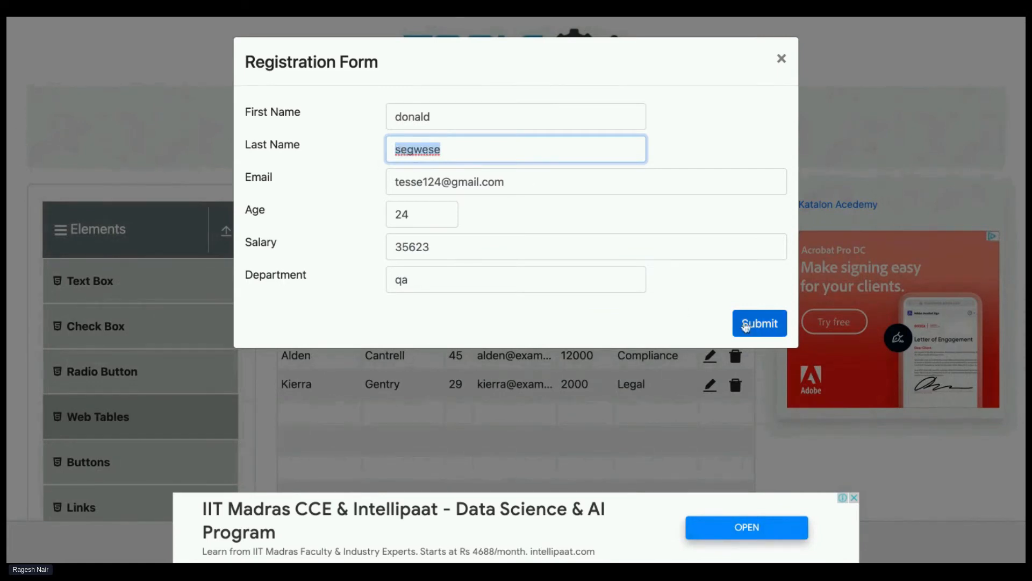
click(745, 324)
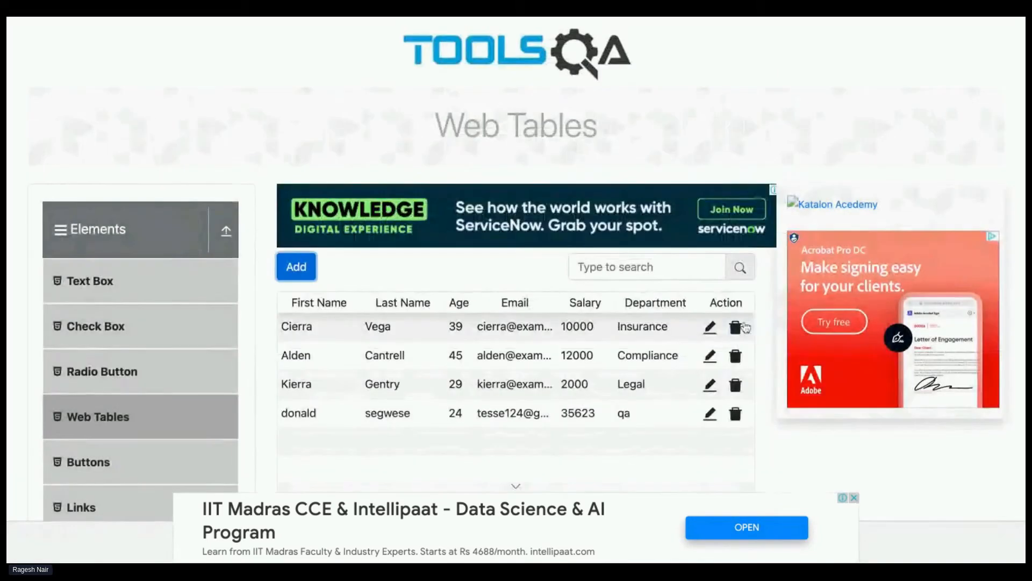
Highlight the last name in the newly added row of the web table to check it
double_click(363, 414)
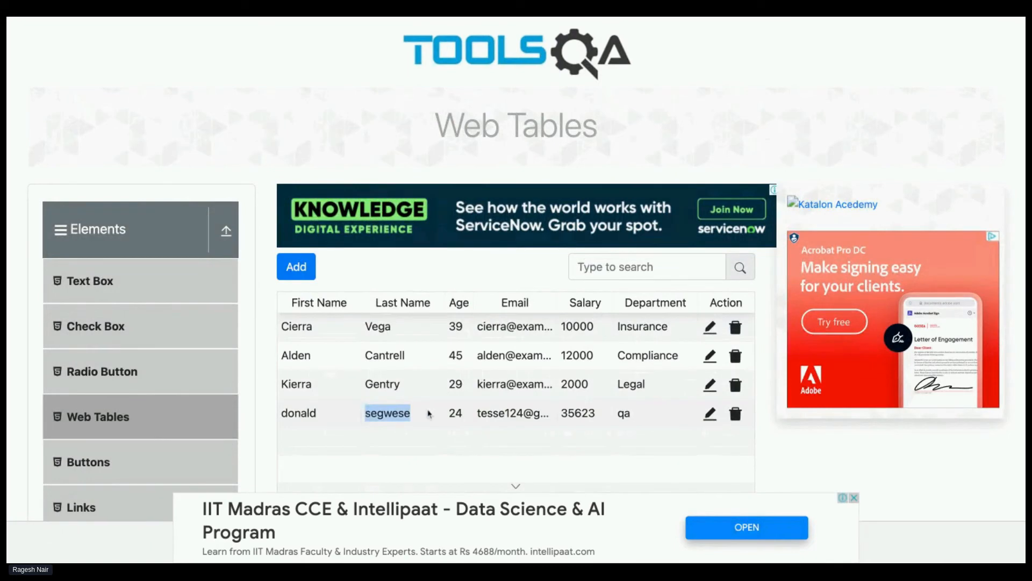
click(370, 413)
drag(365, 414, 408, 416)
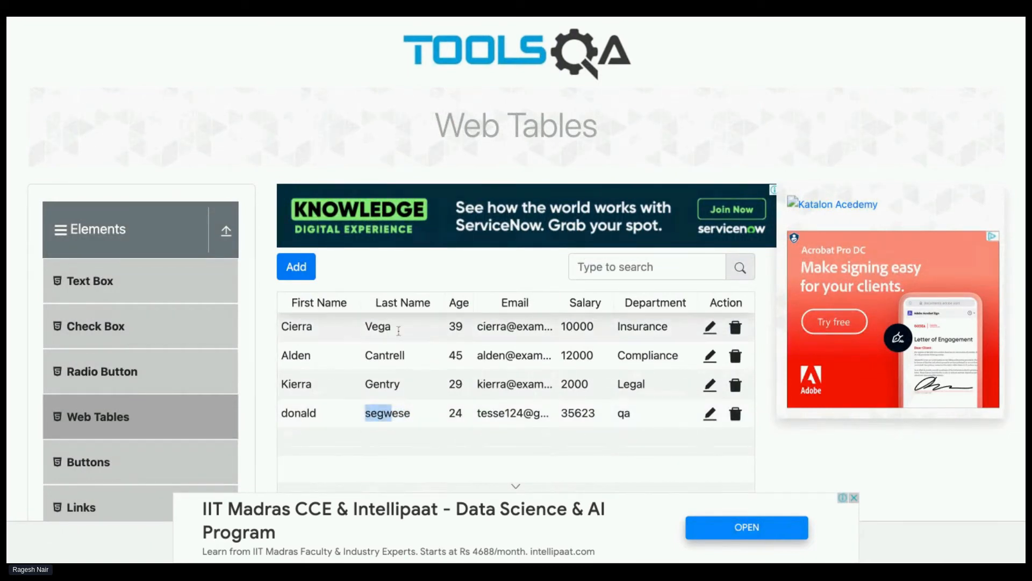
Examine the newly added record in the demoqa.com web table and clear the text highlight
scroll(405, 335, down, 2)
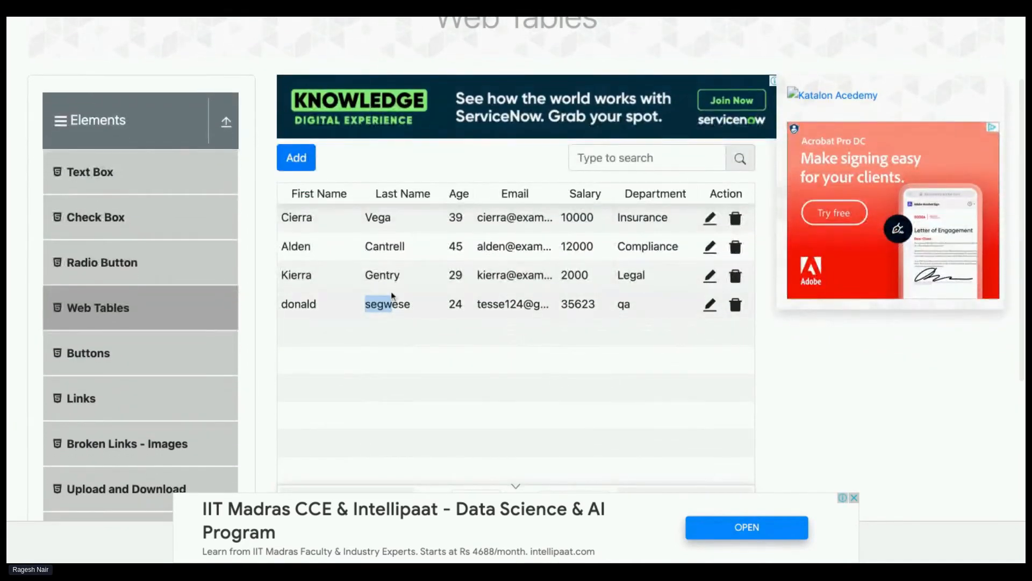
click(389, 304)
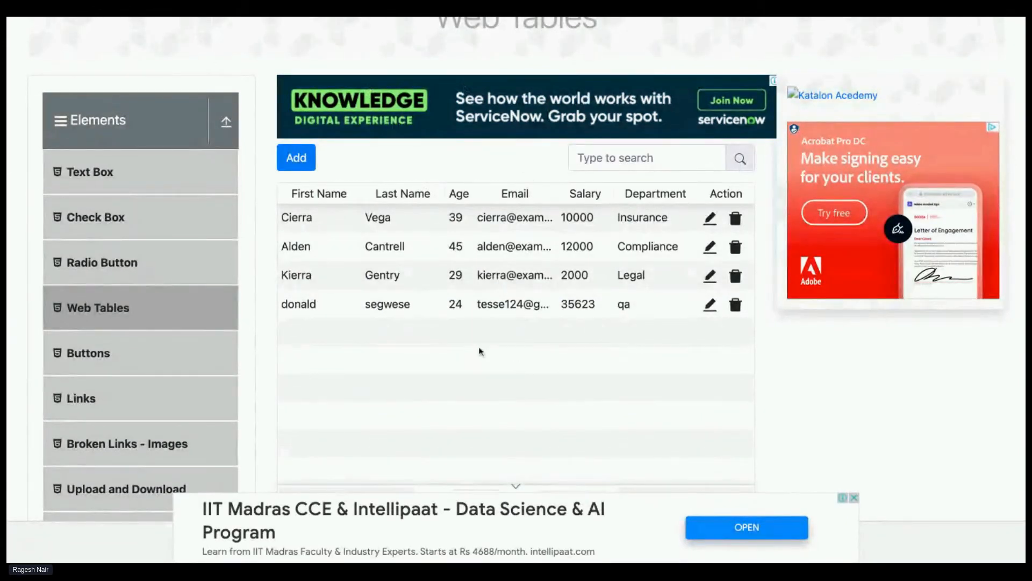
scroll(433, 274, down, 1)
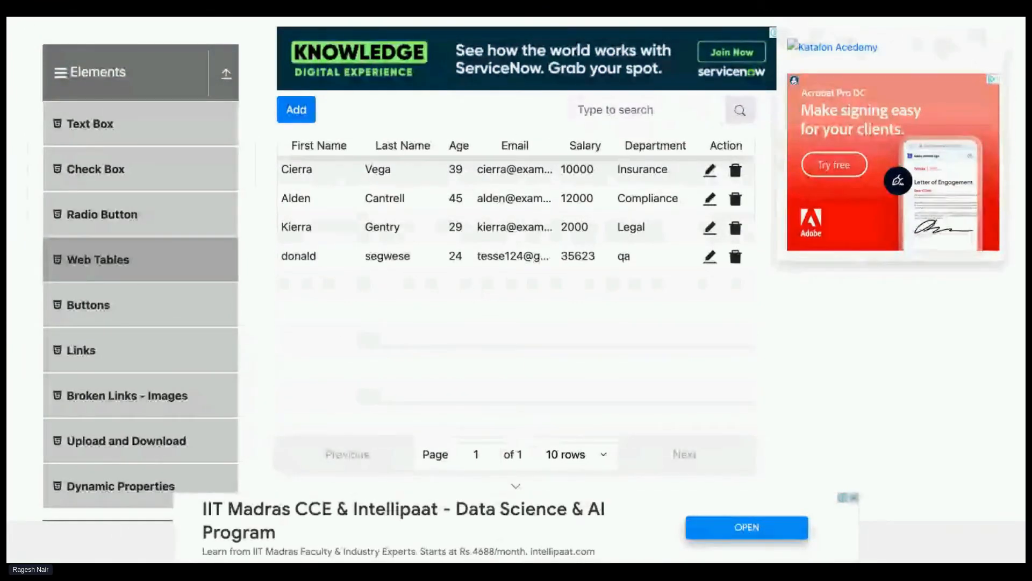
Go back to the demoqa.com home page and look over its category cards
click(111, 75)
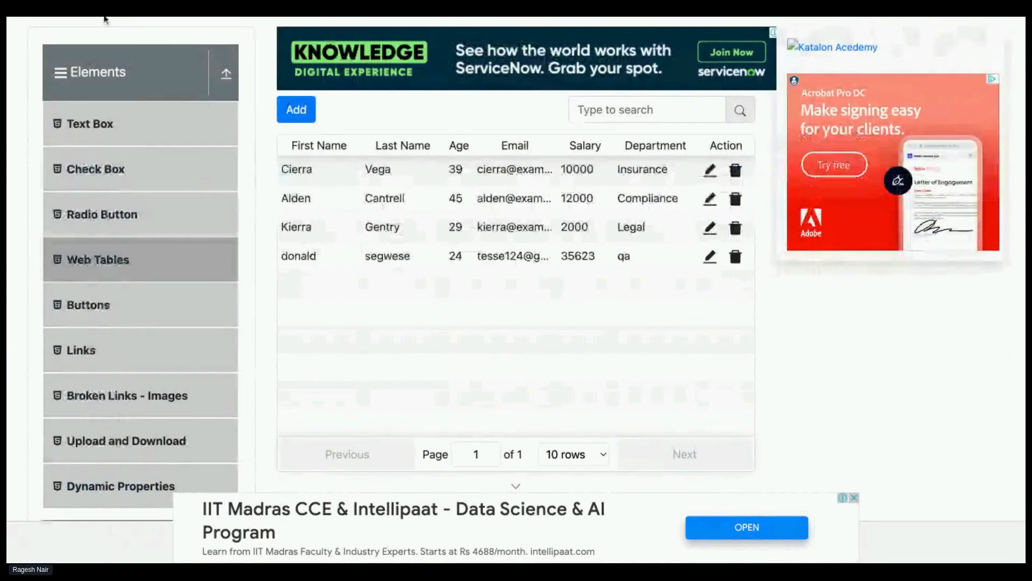
key(Return)
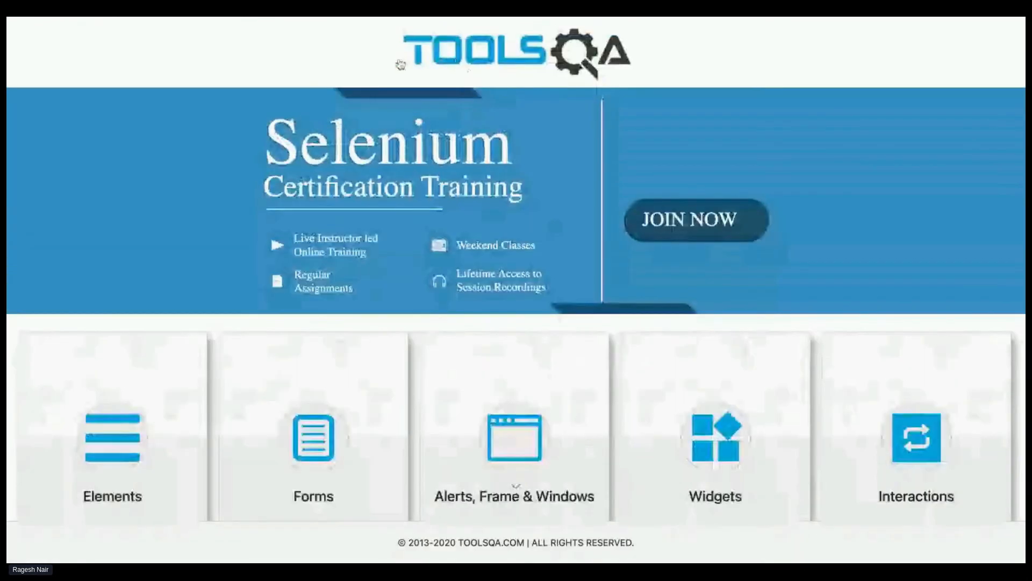
scroll(386, 210, down, 1)
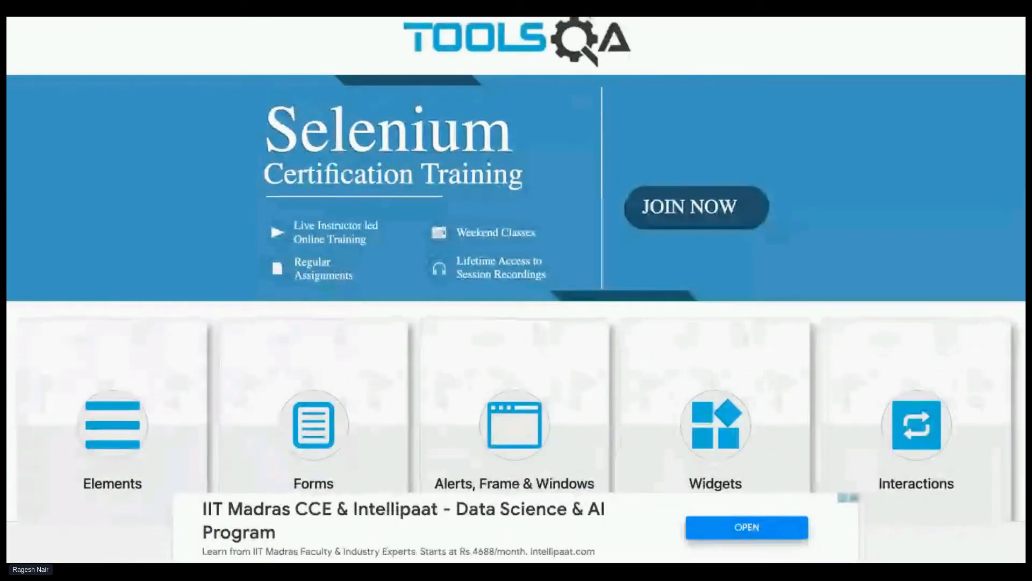
scroll(215, 272, down, 1)
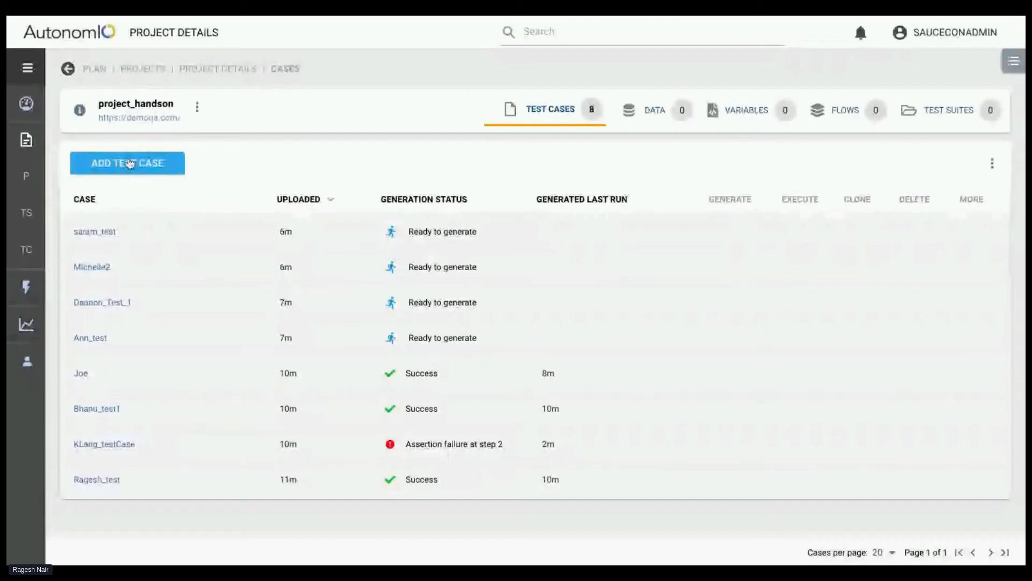
View the AutonomIQ AI Recorder plugin installation dialog among the options for adding a test case, and dismiss it
click(128, 163)
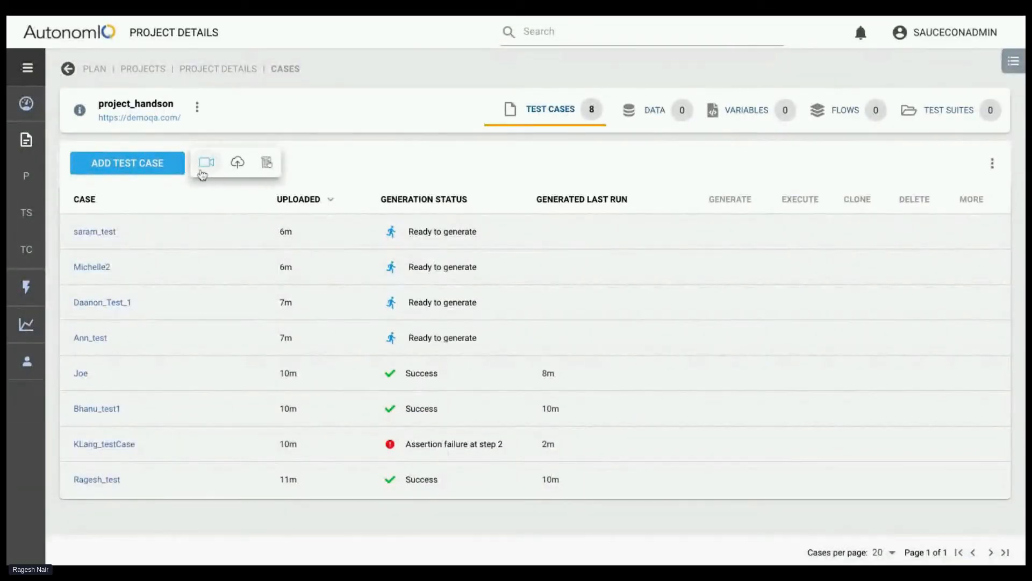
click(203, 171)
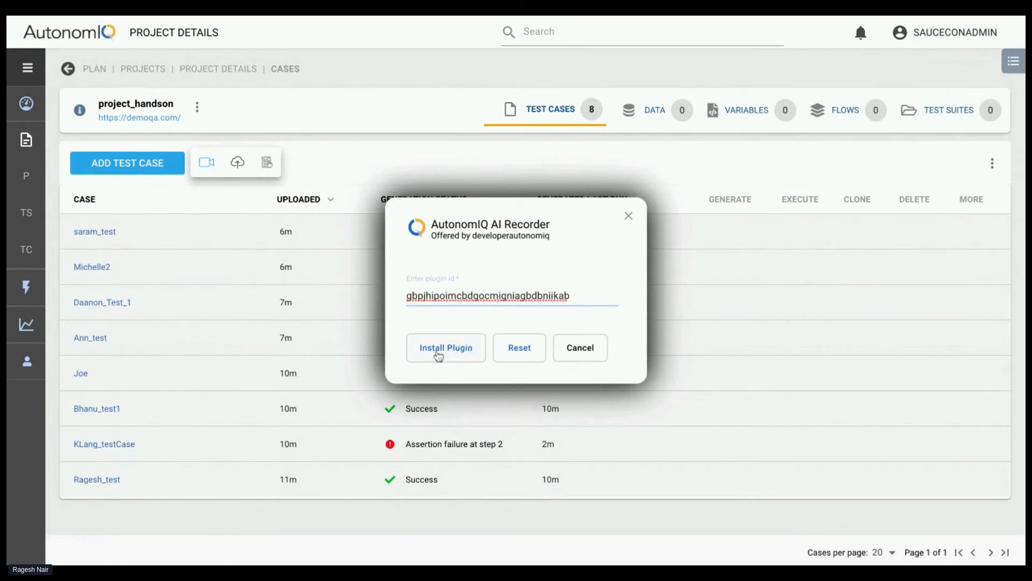
click(626, 217)
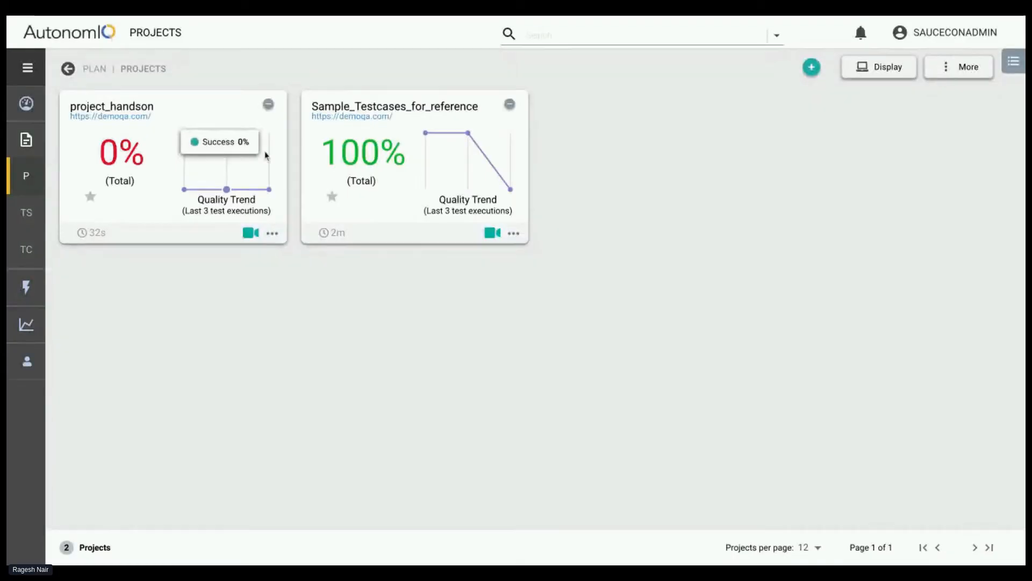
Open project_handson and create a blank test case in the step editor
click(258, 101)
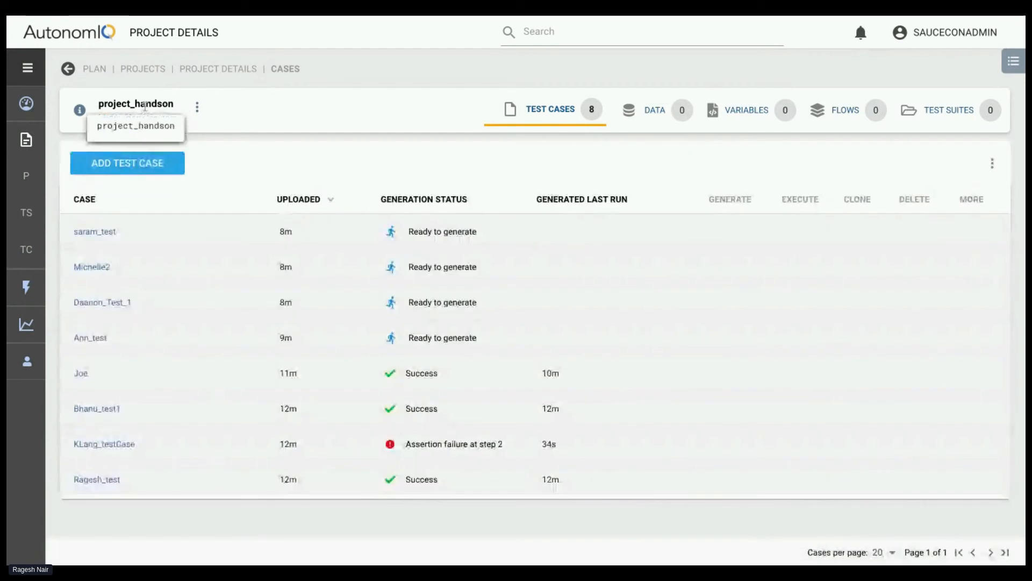
click(159, 168)
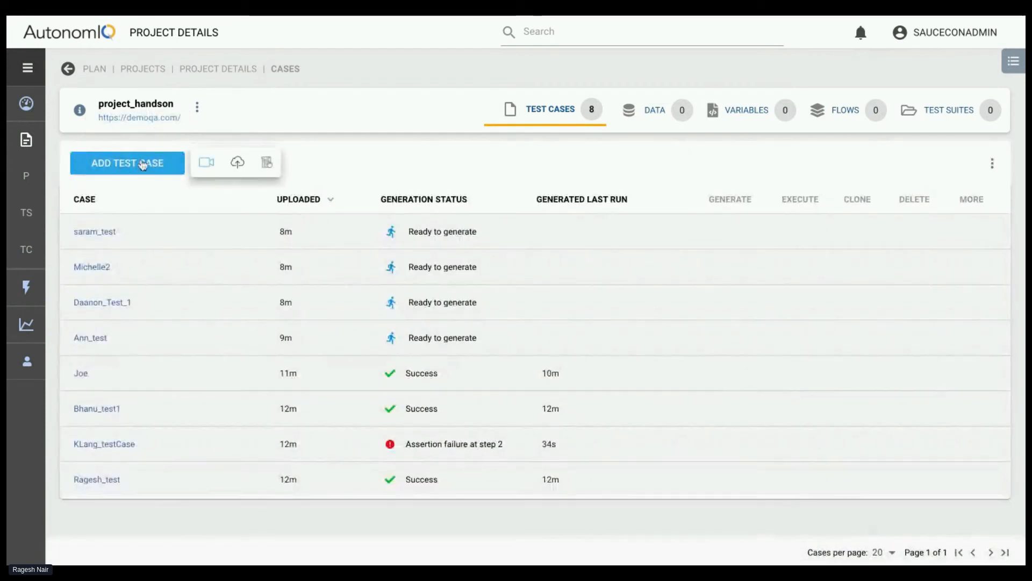
click(264, 163)
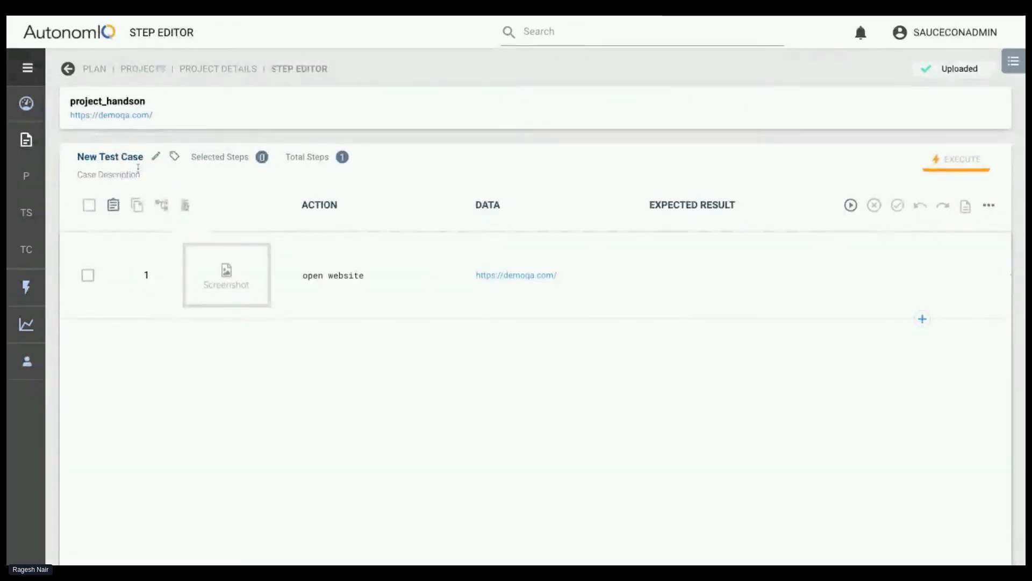
View the new test case's name and description settings and its Generate Test configuration, dismissing both without applying anything
click(155, 156)
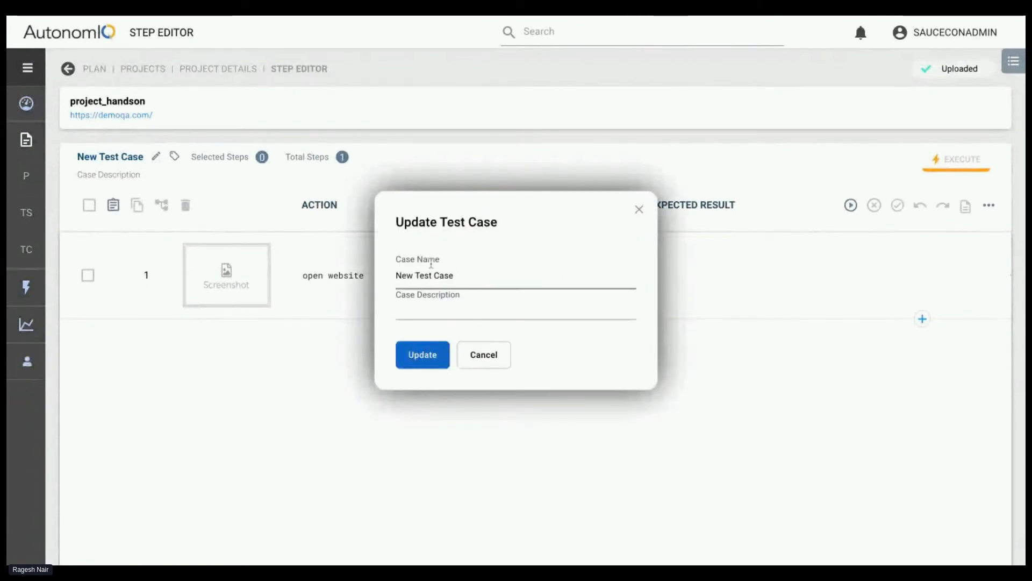
click(639, 209)
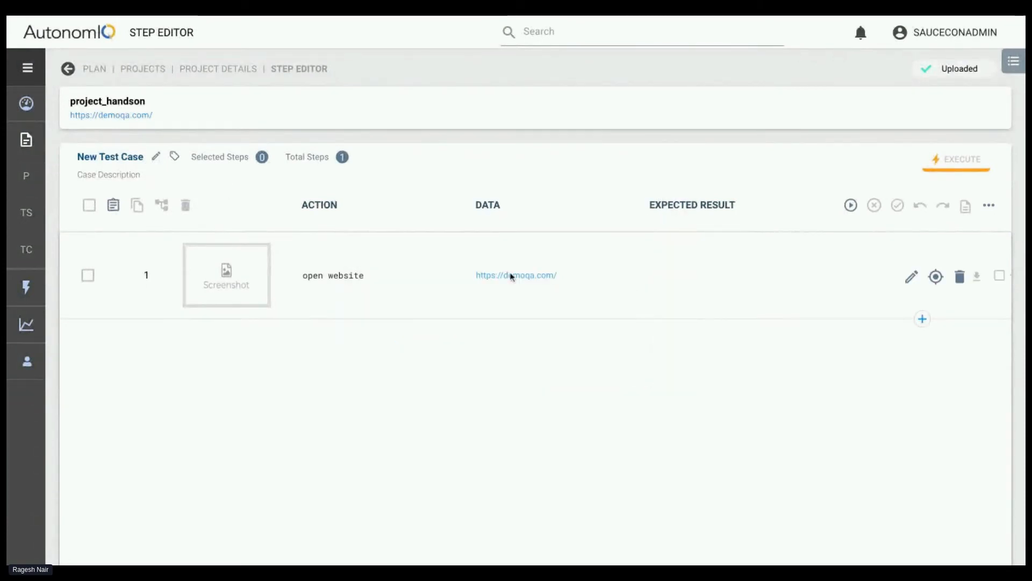
click(850, 205)
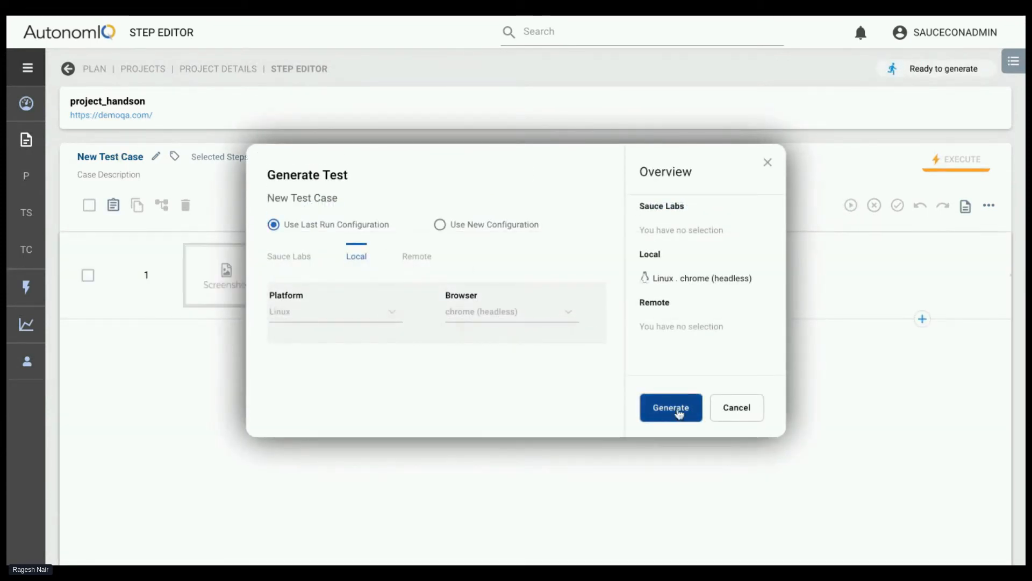
click(768, 162)
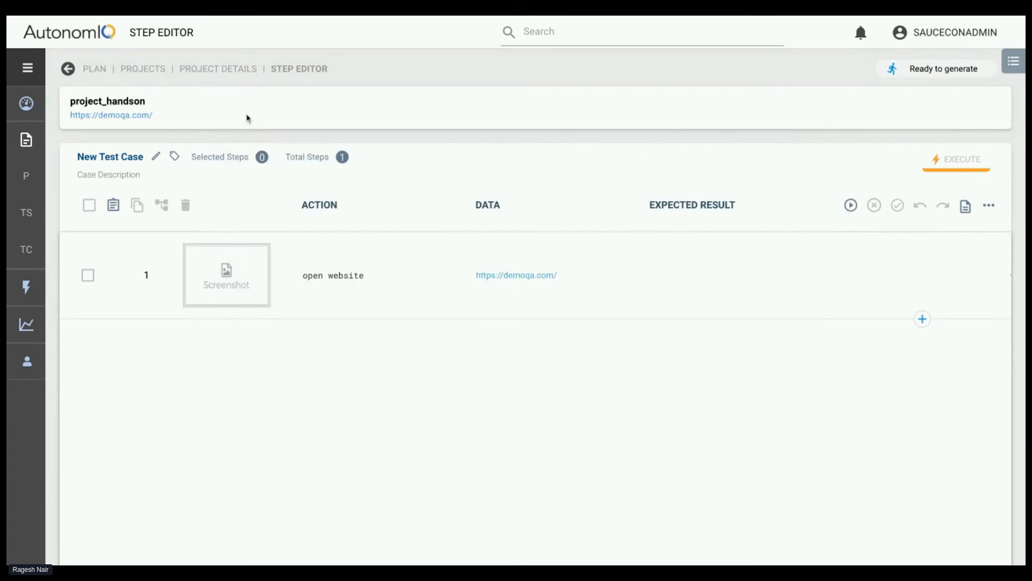
Return to the project_handson test case list and look through the generation status of its cases
click(203, 69)
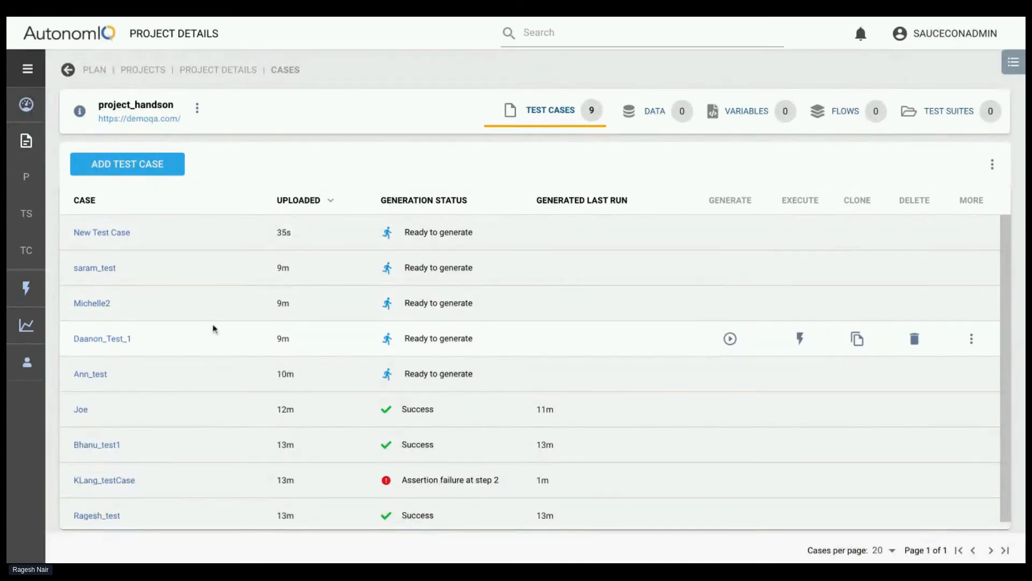
scroll(213, 328, down, 1)
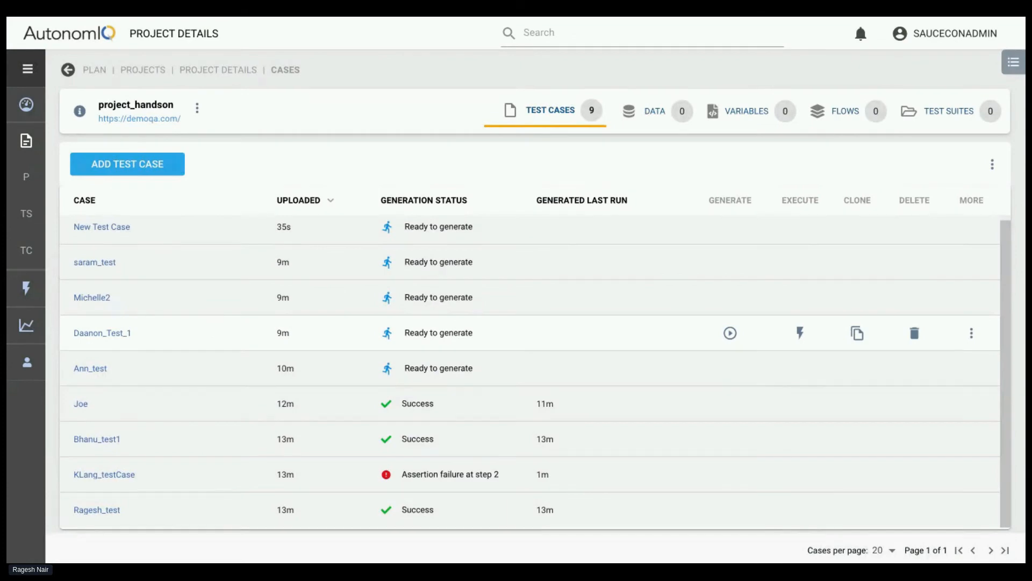
scroll(213, 328, up, 1)
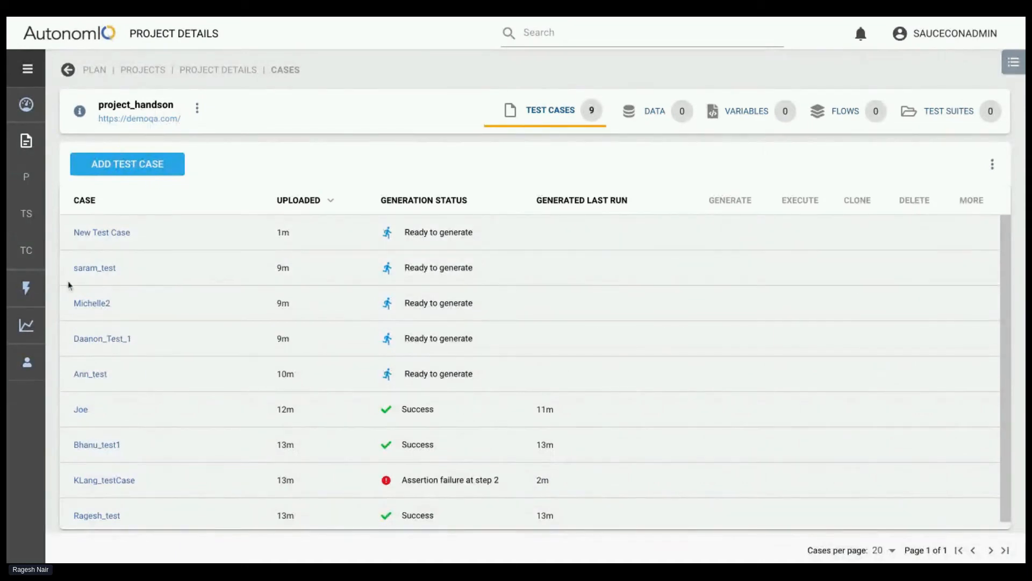
Check the user accounts list in the administration area and return to the project_handson test cases
mouse_move(25, 365)
click(27, 469)
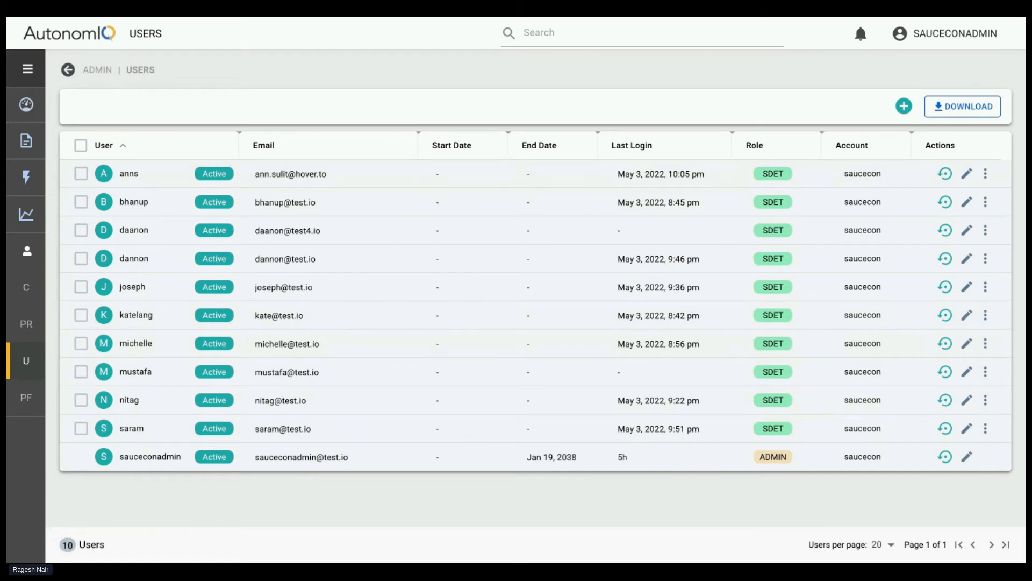
click(26, 104)
click(164, 199)
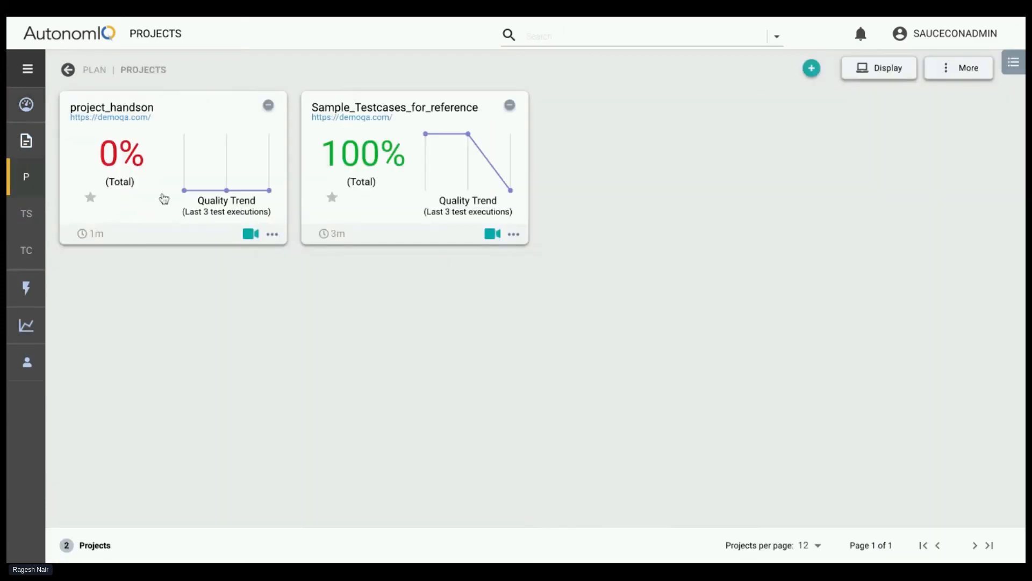
click(161, 163)
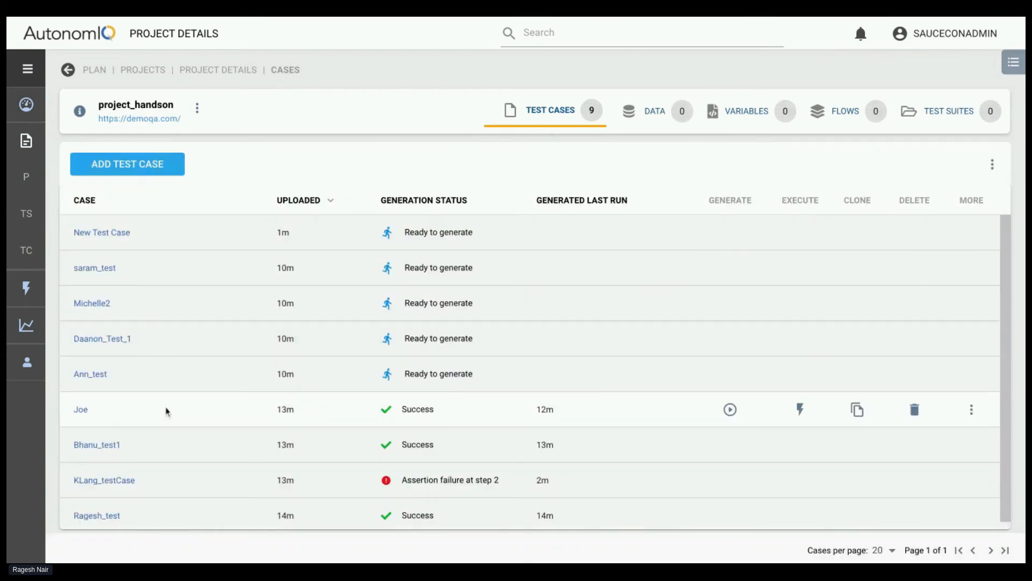
Open the test case with the assertion failure at step 2 and view the screenshot of "Verify Elements is on page"
click(90, 478)
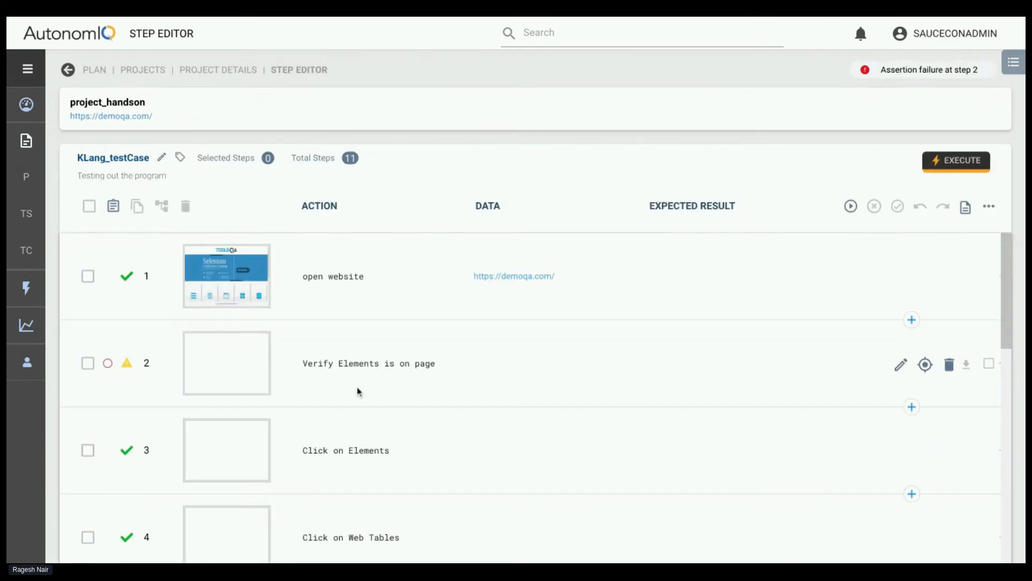
mouse_move(131, 343)
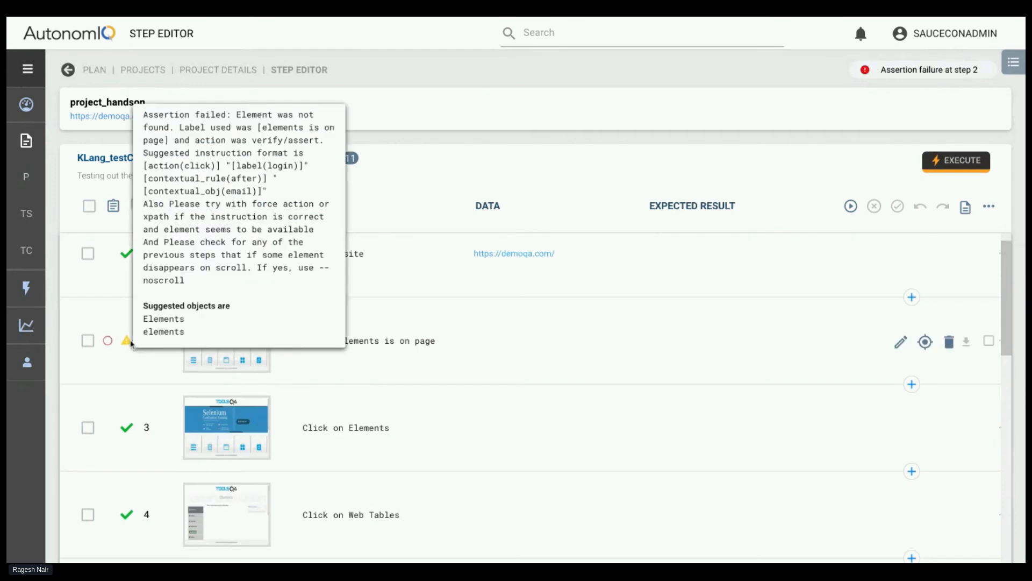
click(334, 364)
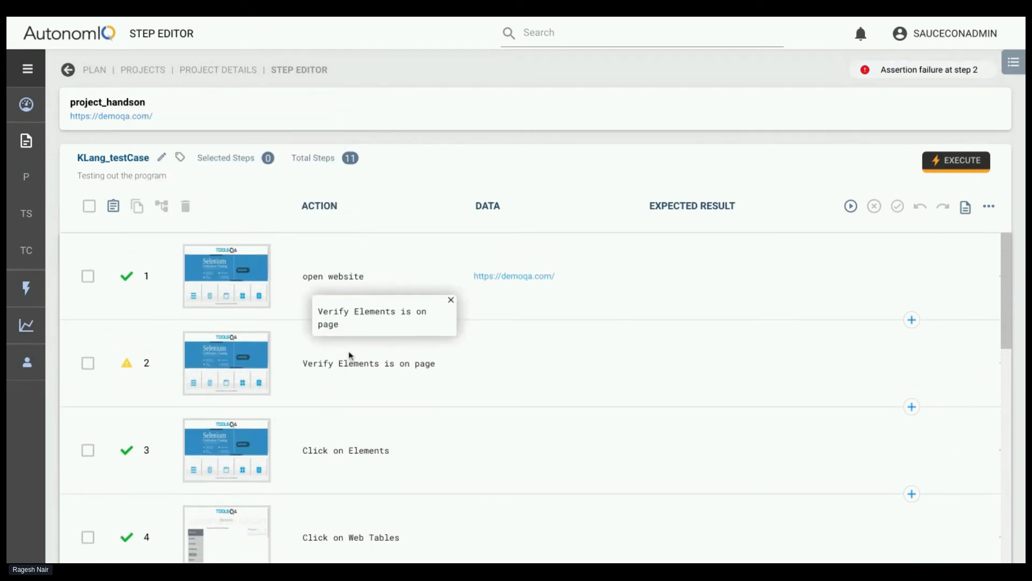
click(242, 364)
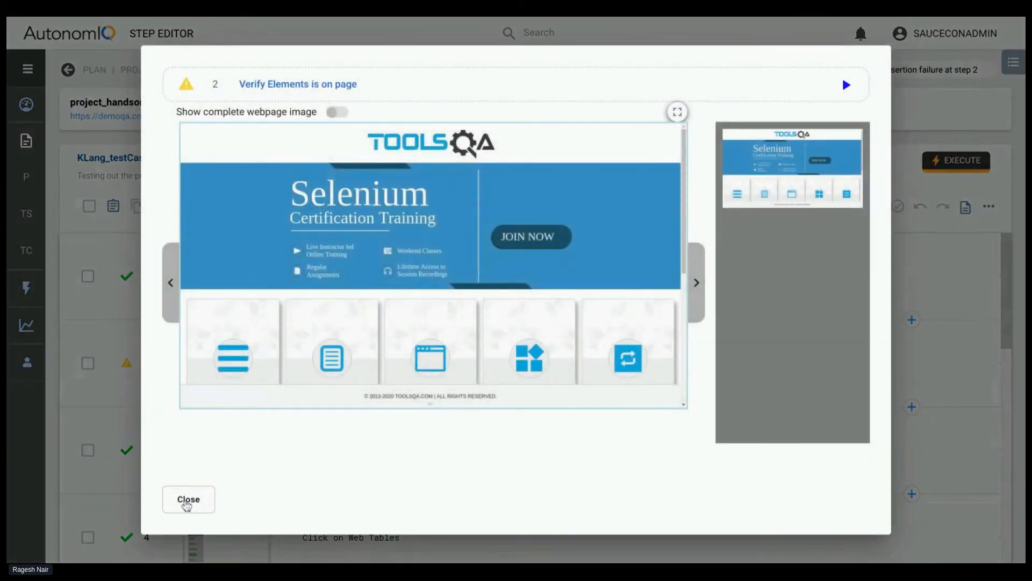
click(188, 500)
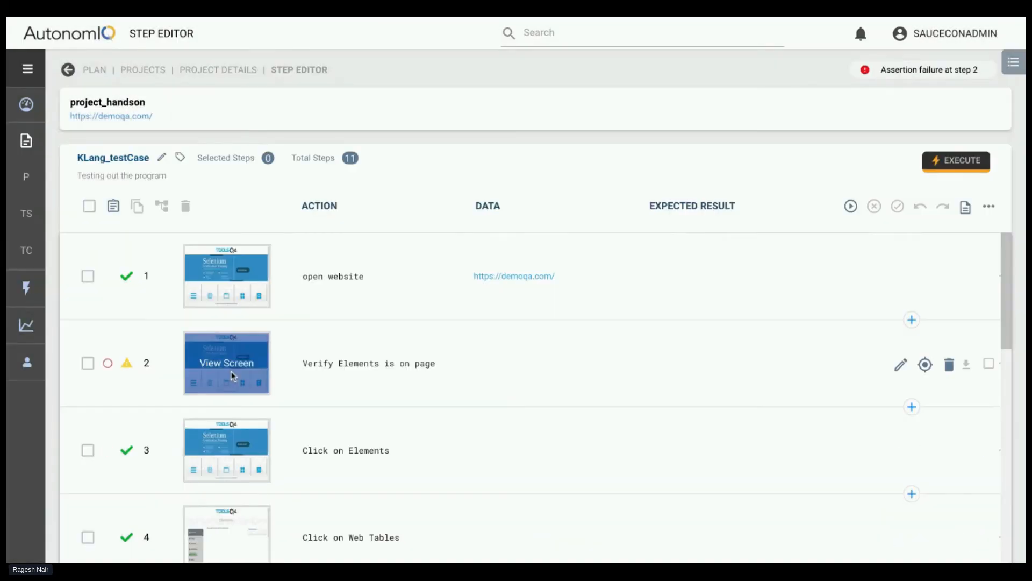
Look through the case's following steps, view the step 2 screenshot again and return to the project's test case list
scroll(380, 416, down, 2)
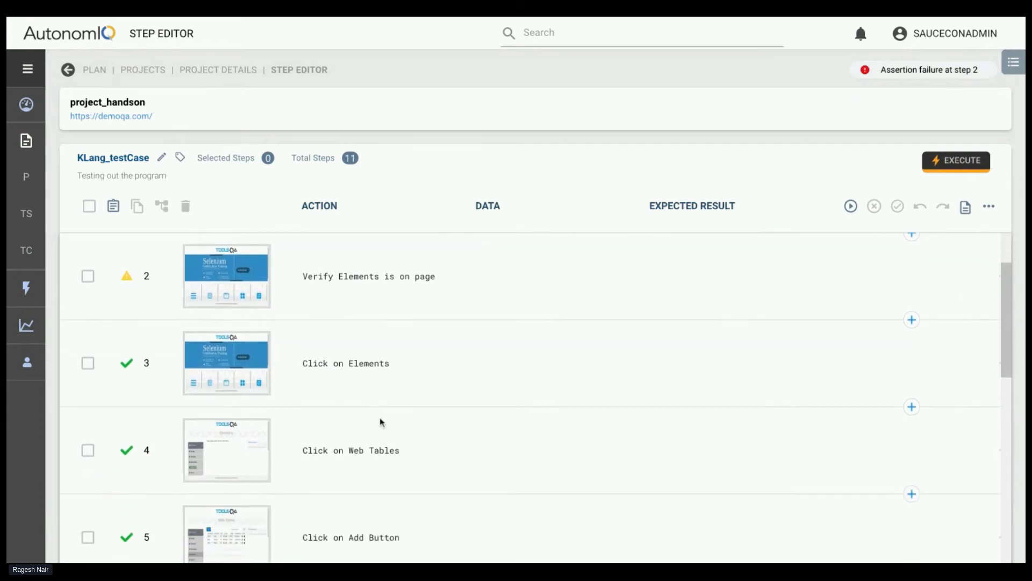
scroll(380, 422, down, 1)
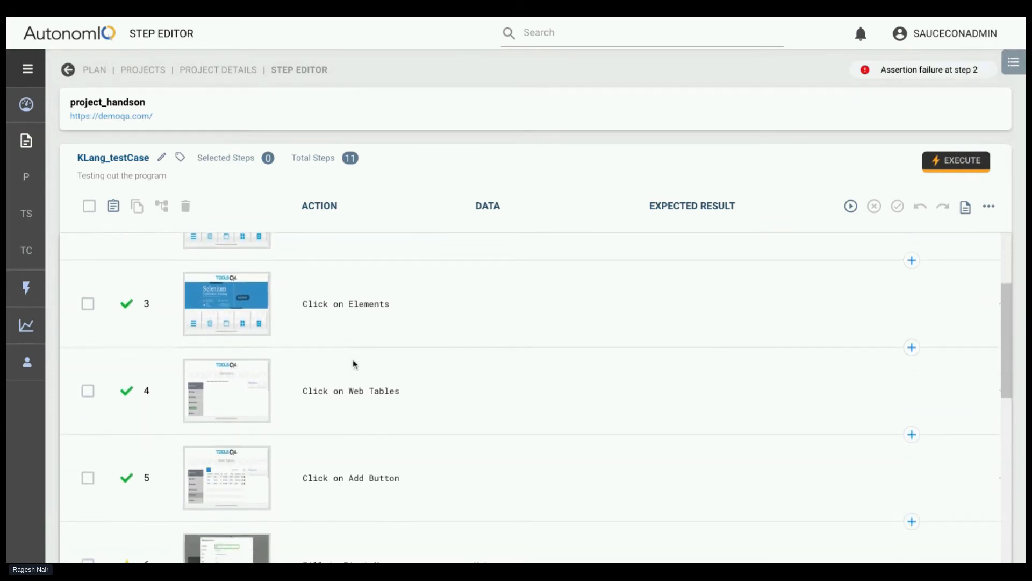
scroll(353, 359, up, 1)
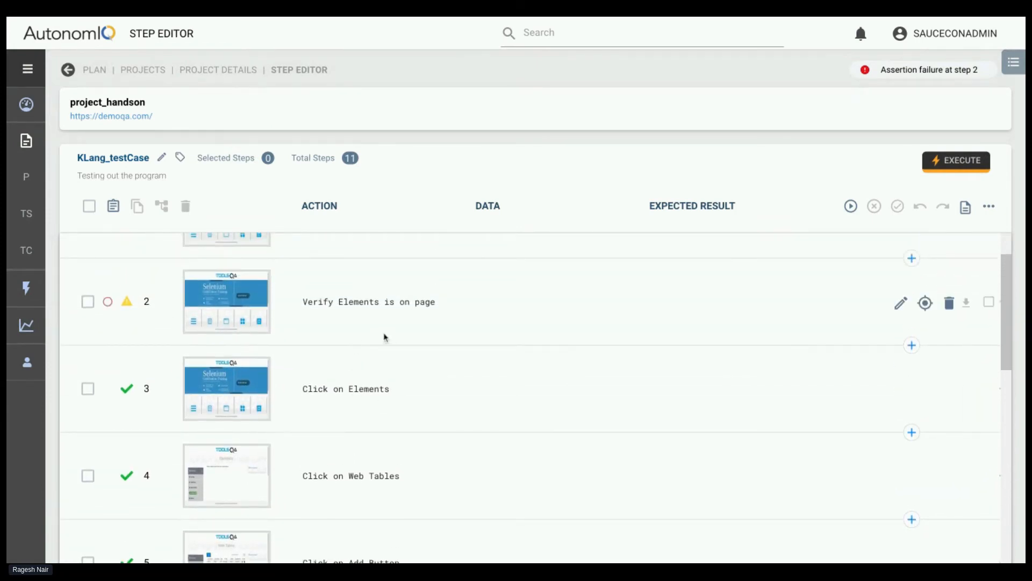
click(226, 300)
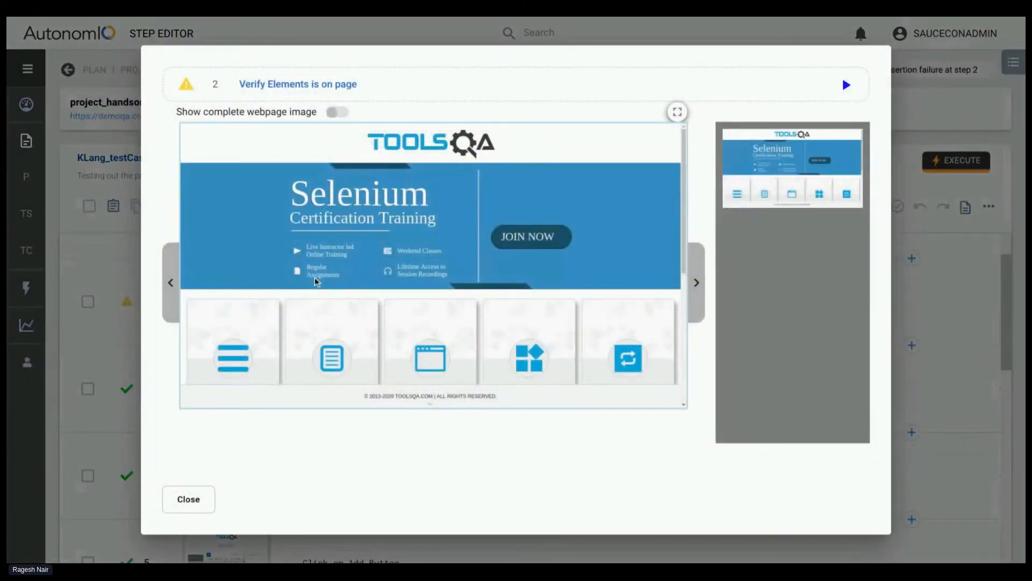
click(199, 501)
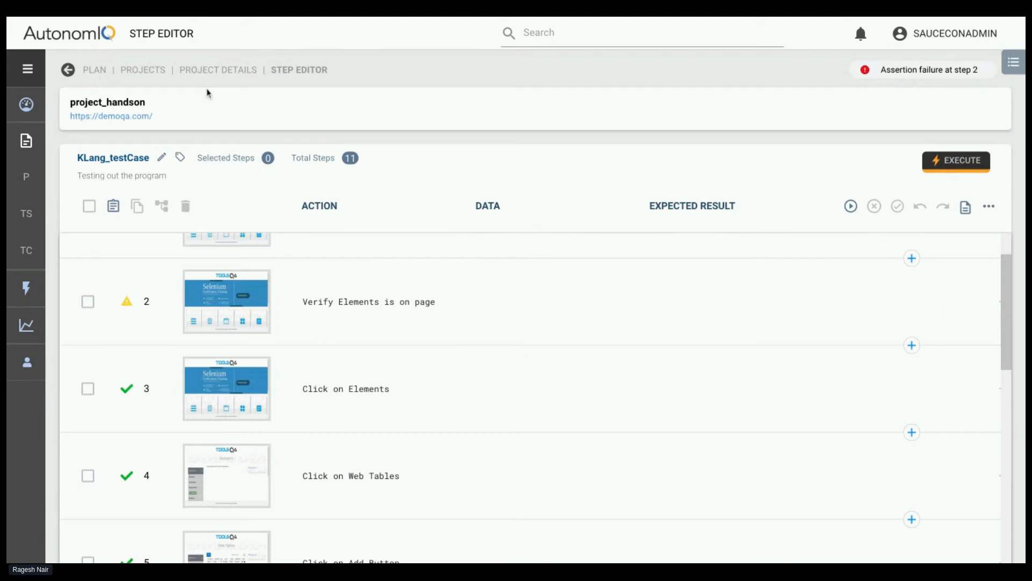
click(212, 71)
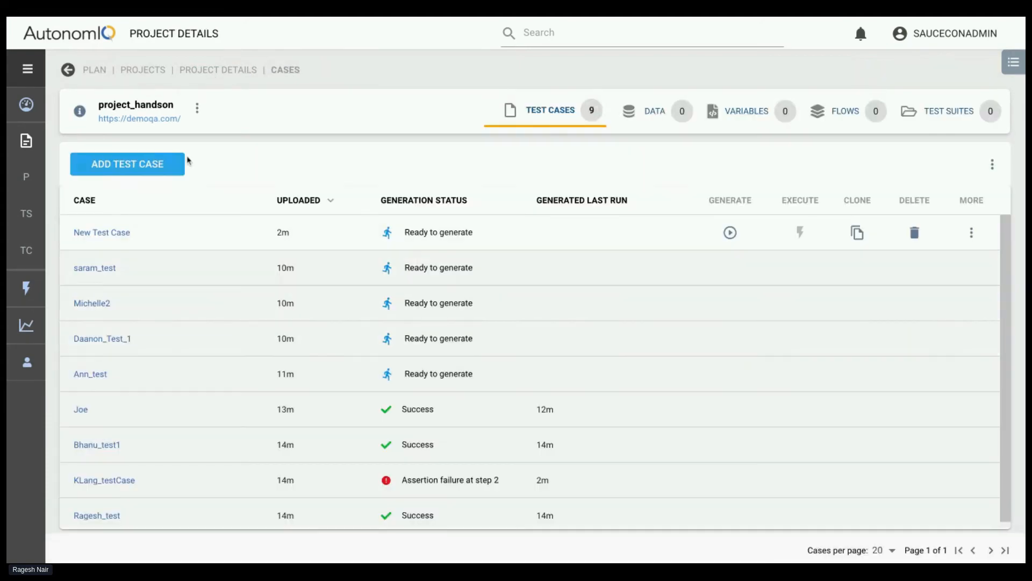
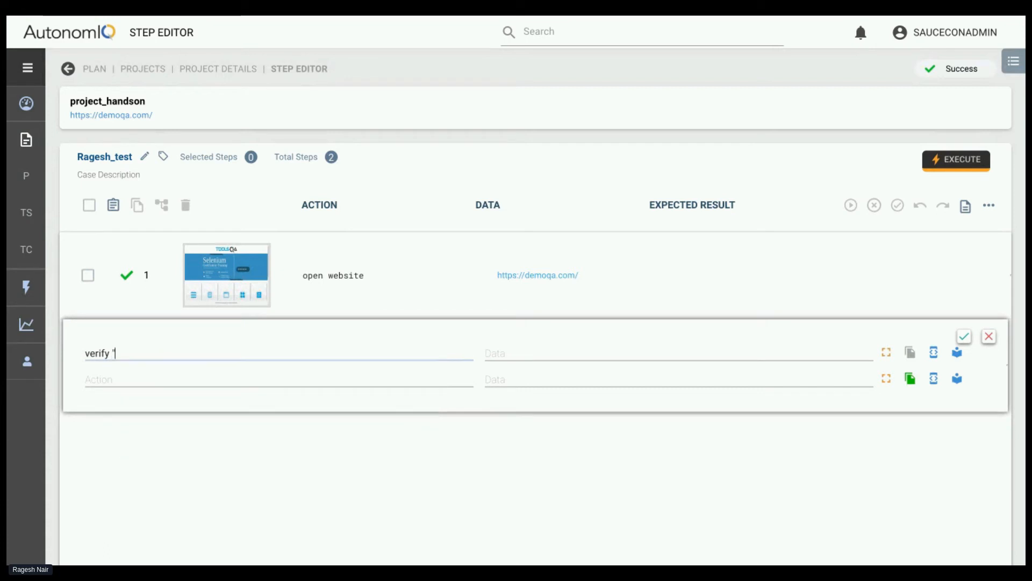
key(BackSpace)
scroll(209, 424, down, 3)
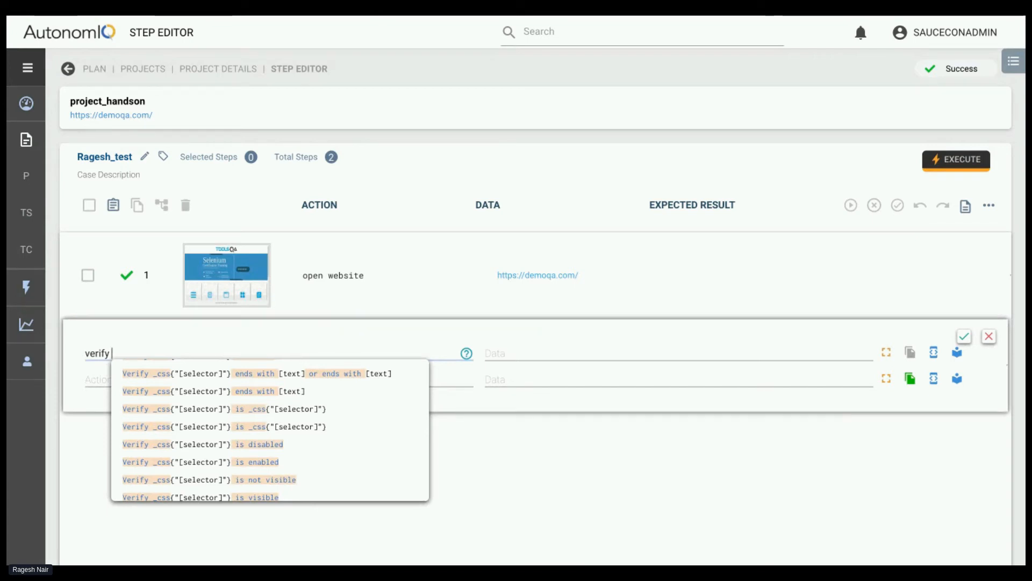
key(Escape)
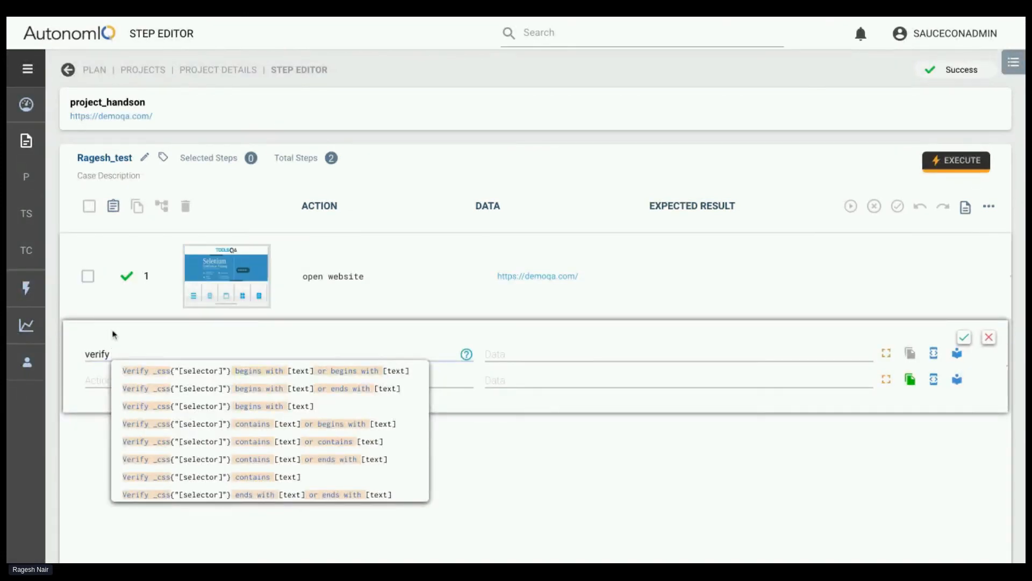
text("ele)
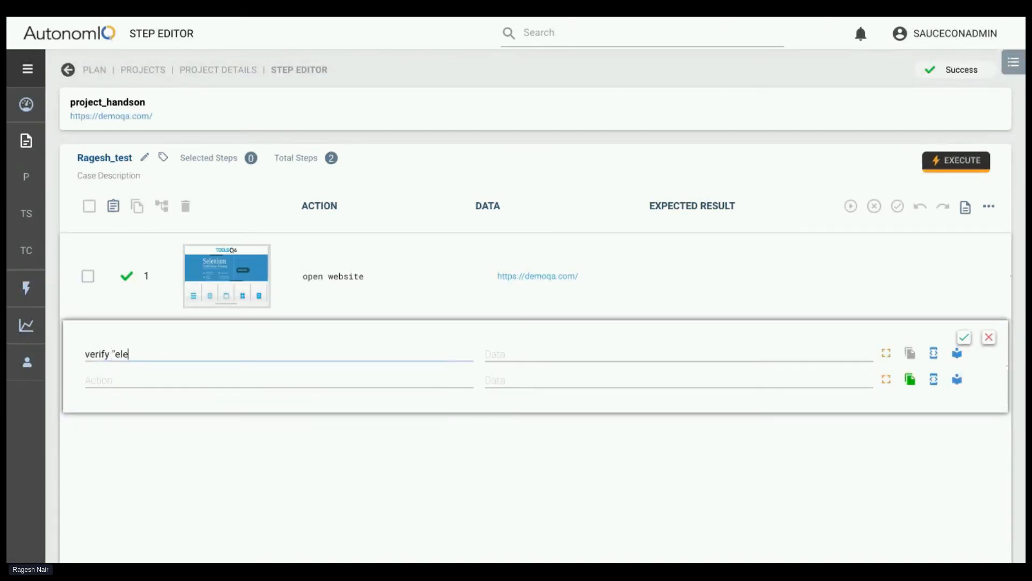
text(ments)
key(BackSpace)
key(BackSpace)
key(BackSpace)
text(ents" on the)
key(BackSpace)
key(BackSpace)
key(BackSpace)
key(BackSpace)
key(BackSpace)
key(BackSpace)
key(BackSpace)
key(BackSpace)
key(BackSpace)
key(BackSpace)
key(BackSpace)
key(BackSpace)
key(BackSpace)
key(BackSpace)
key(BackSpace)
key(BackSpace)
key(BackSpace)
key(BackSpace)
Look through the suggested verify statements and use the template "Verify [text] is on the page" as the second step's action
scroll(183, 457, down, 6)
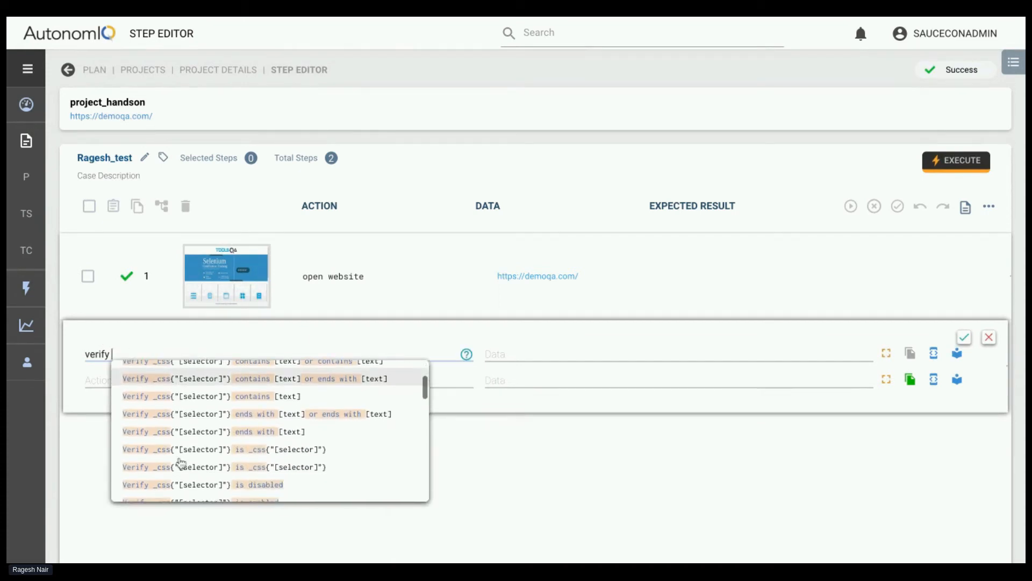
scroll(204, 451, down, 3)
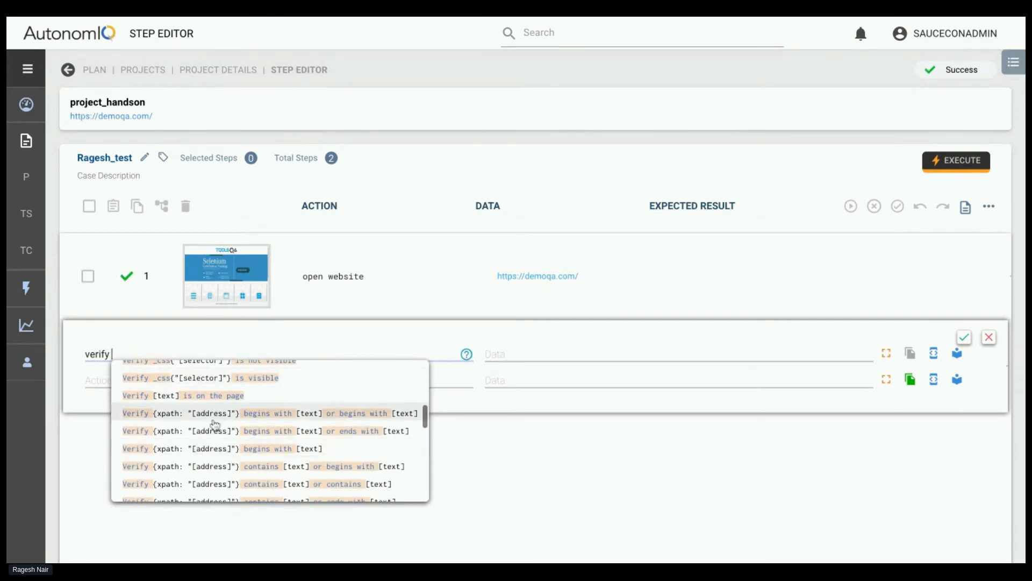
scroll(214, 422, down, 3)
scroll(215, 414, up, 3)
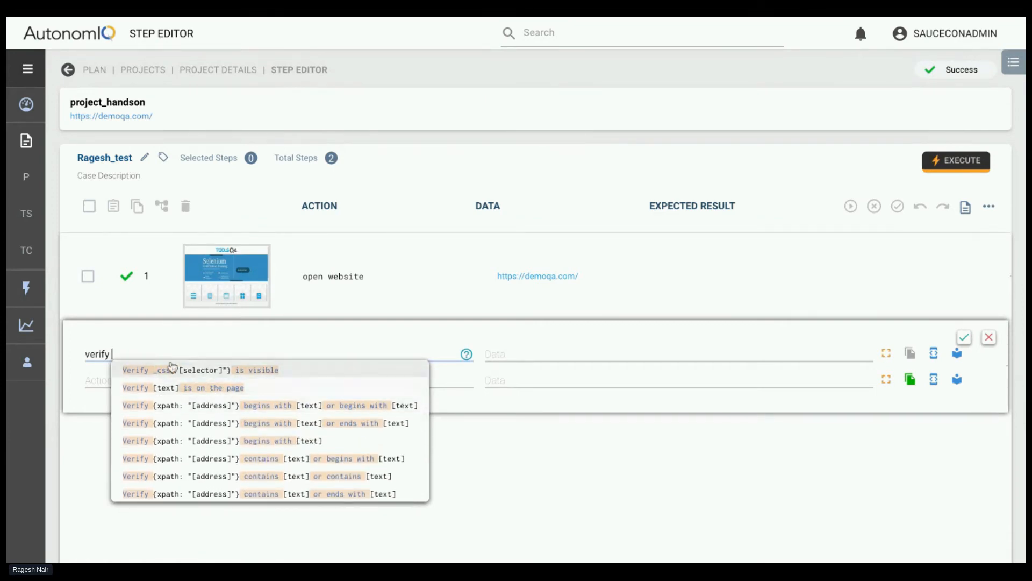
scroll(188, 412, down, 10)
scroll(201, 444, up, 5)
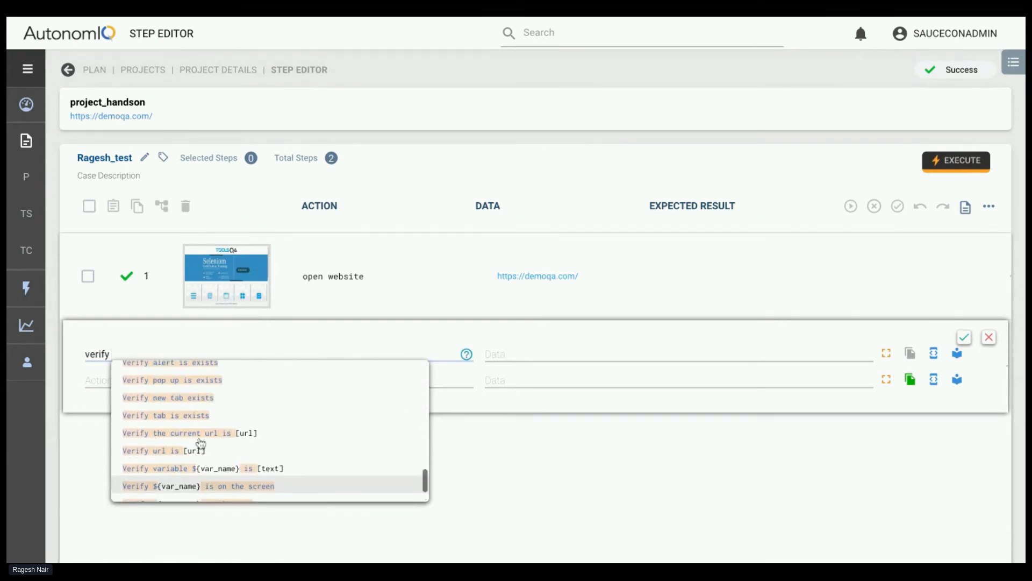
scroll(215, 430, up, 5)
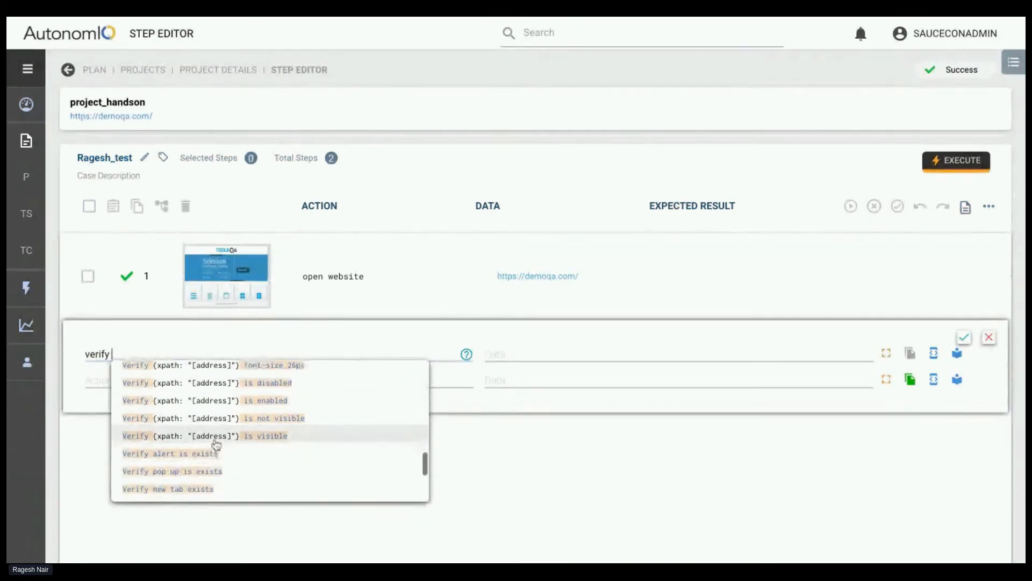
scroll(214, 371, up, 3)
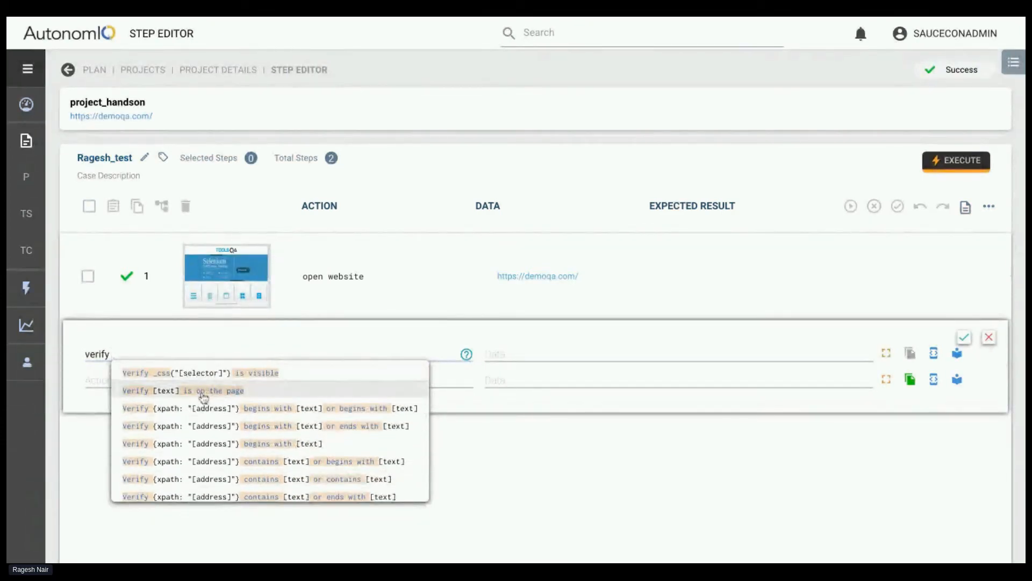
click(201, 390)
Replace the text placeholder so that the action reads Verify "elements" is on the page
drag(136, 353, 112, 353)
key(BackSpace)
text("elem)
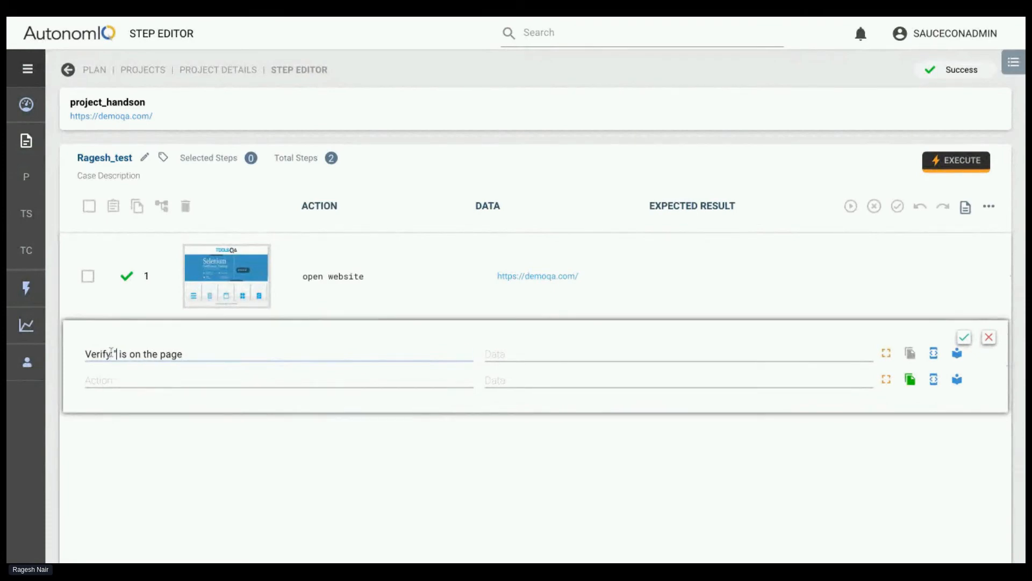
text(tents)
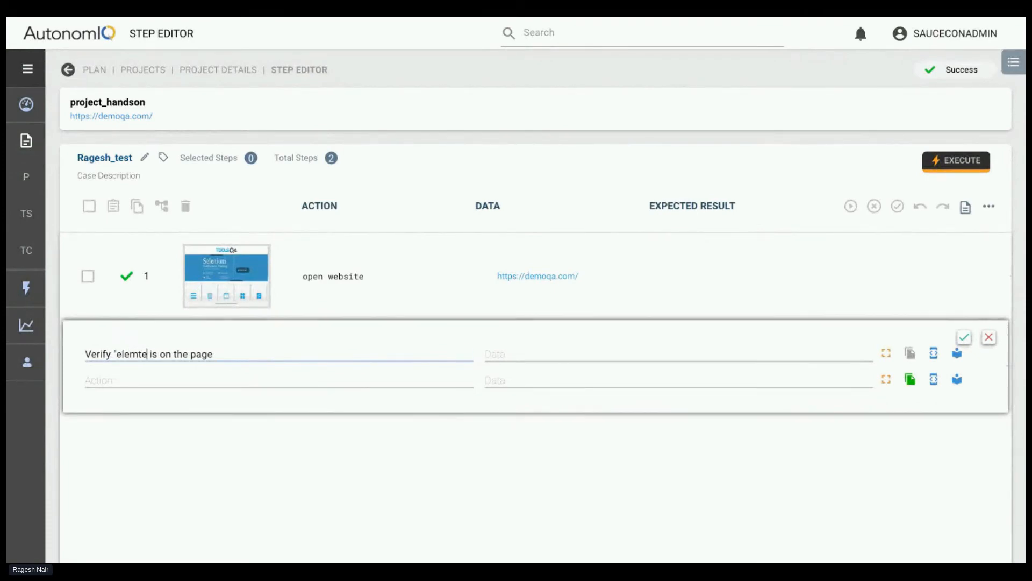
text(")
click(137, 357)
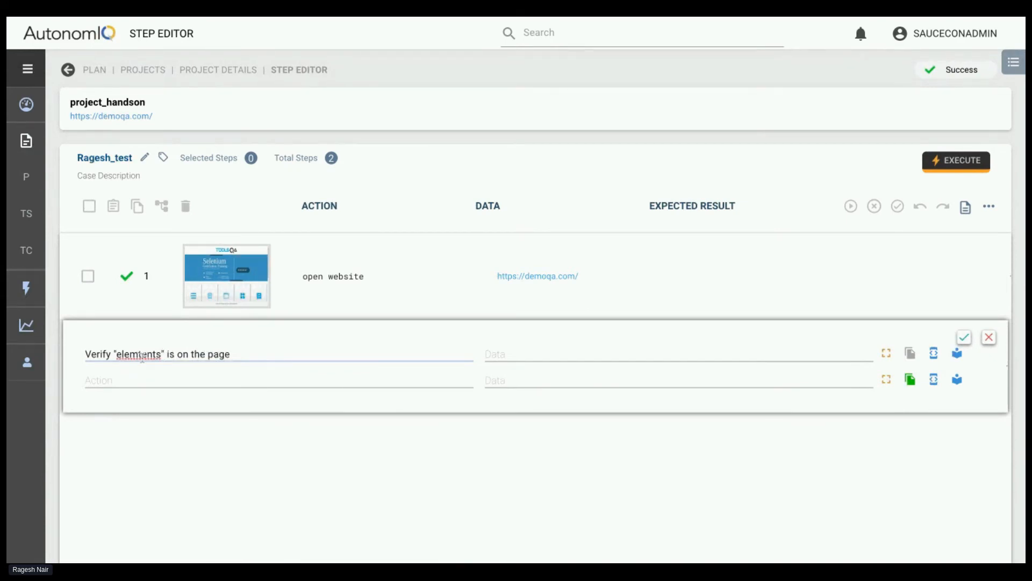
key(BackSpace)
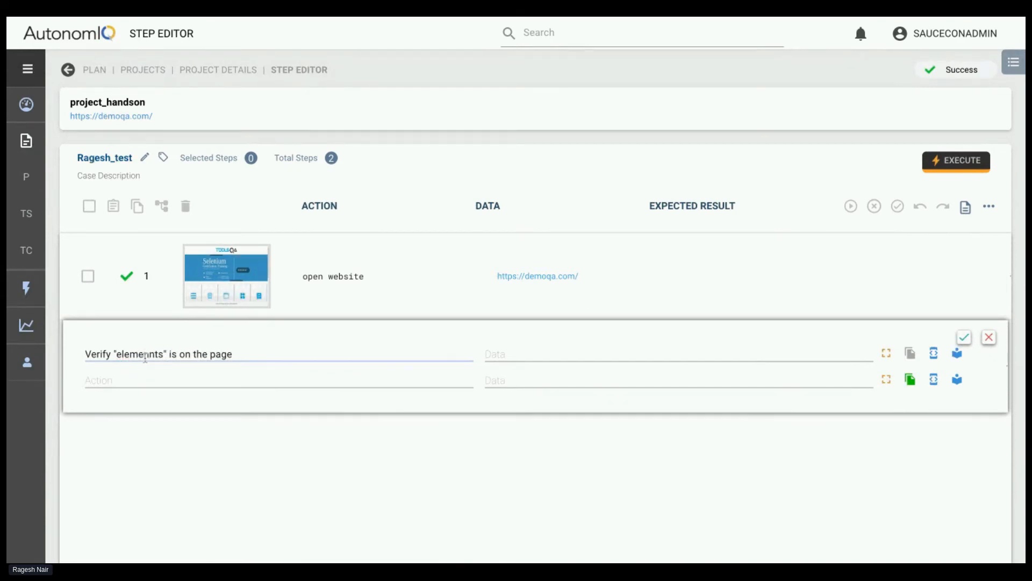
click(154, 374)
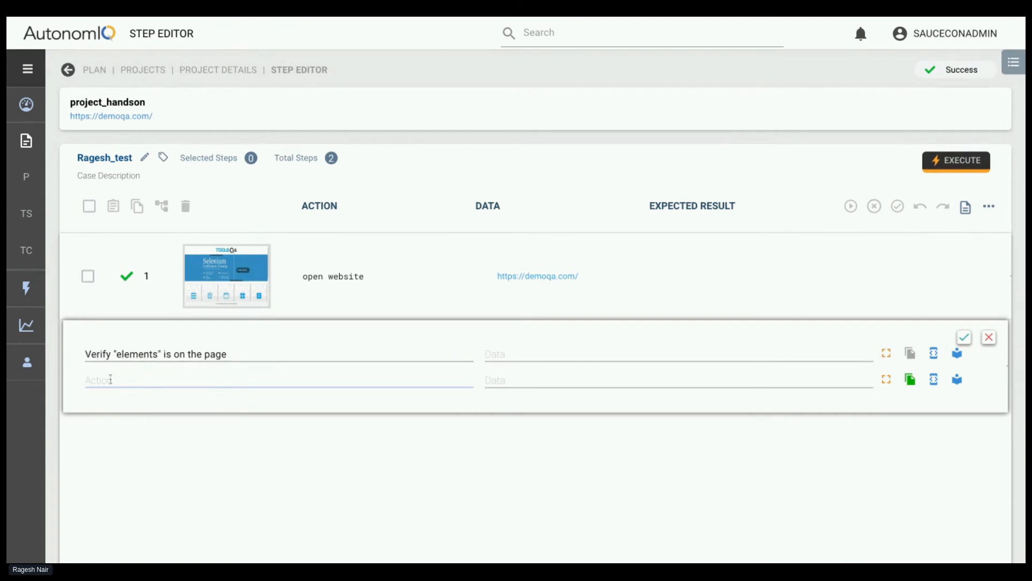
text(sdgs)
click(110, 403)
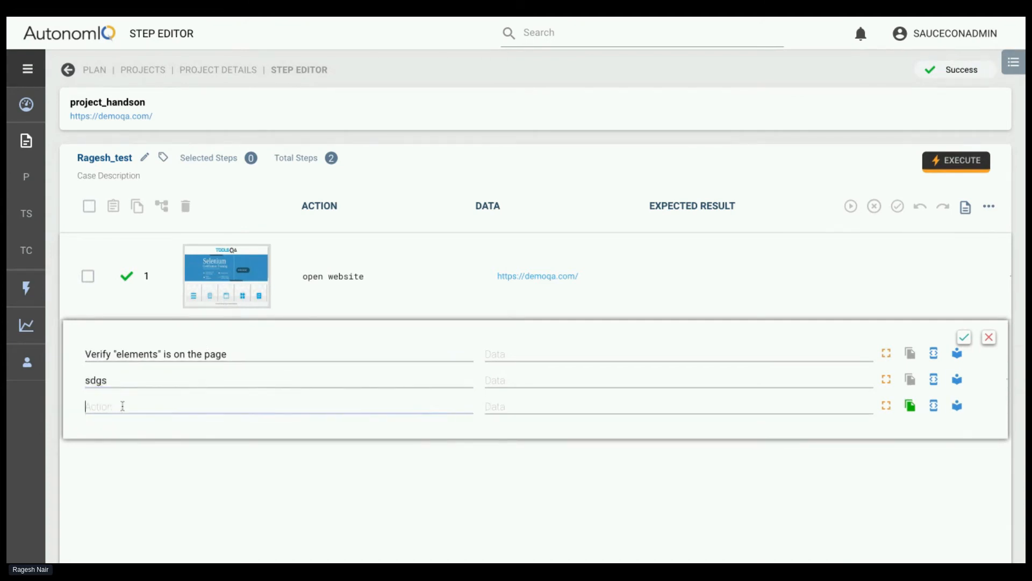
double_click(99, 380)
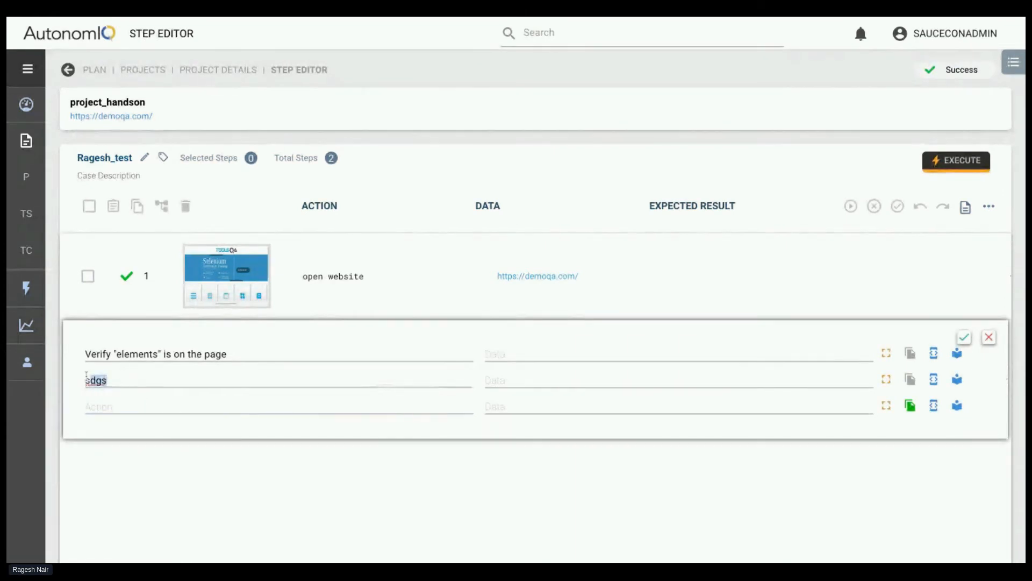
text(s)
key(BackSpace)
click(120, 355)
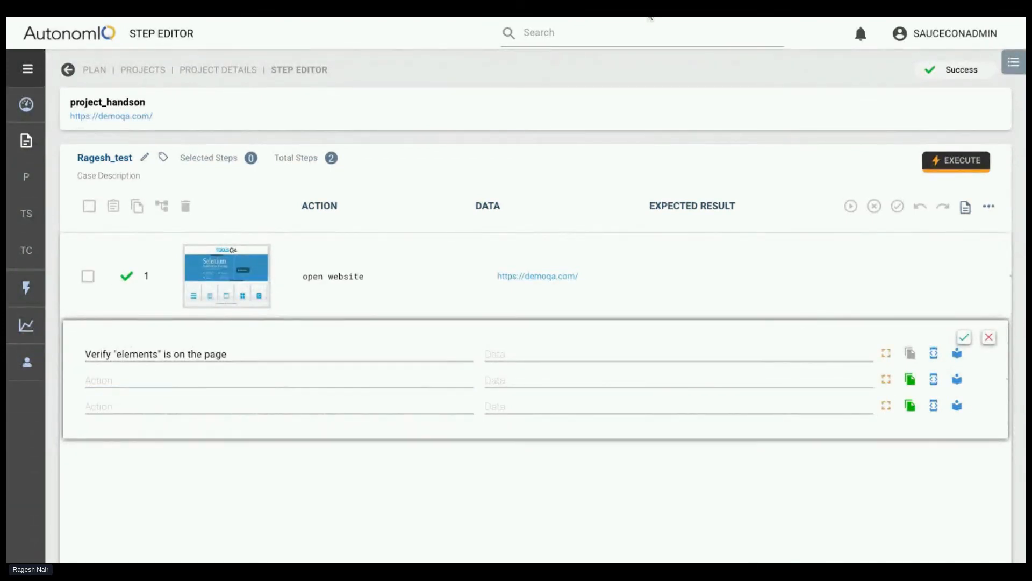
Add the action click on "Elements" in the empty row below the verify statement
click(179, 379)
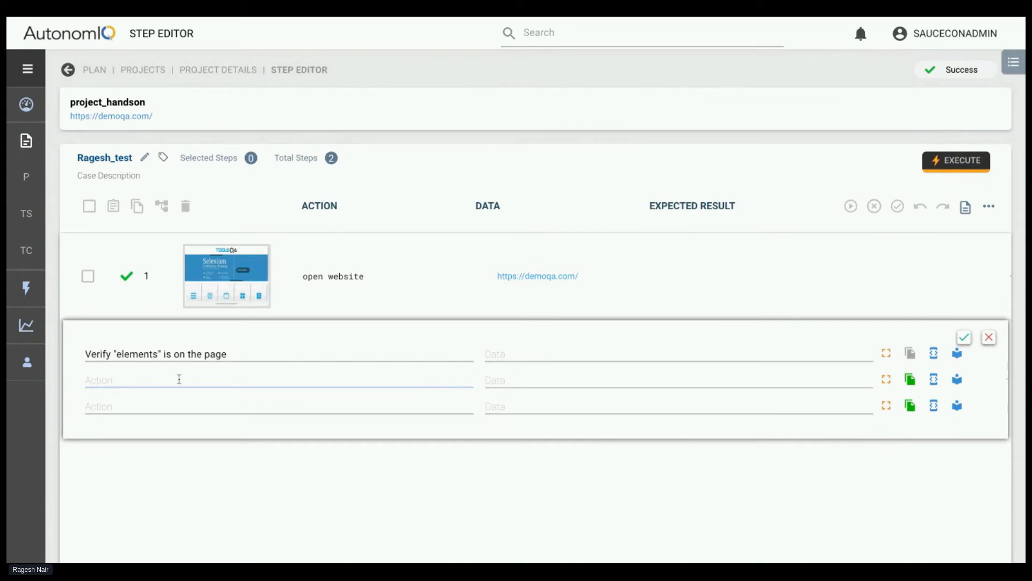
text(click on )
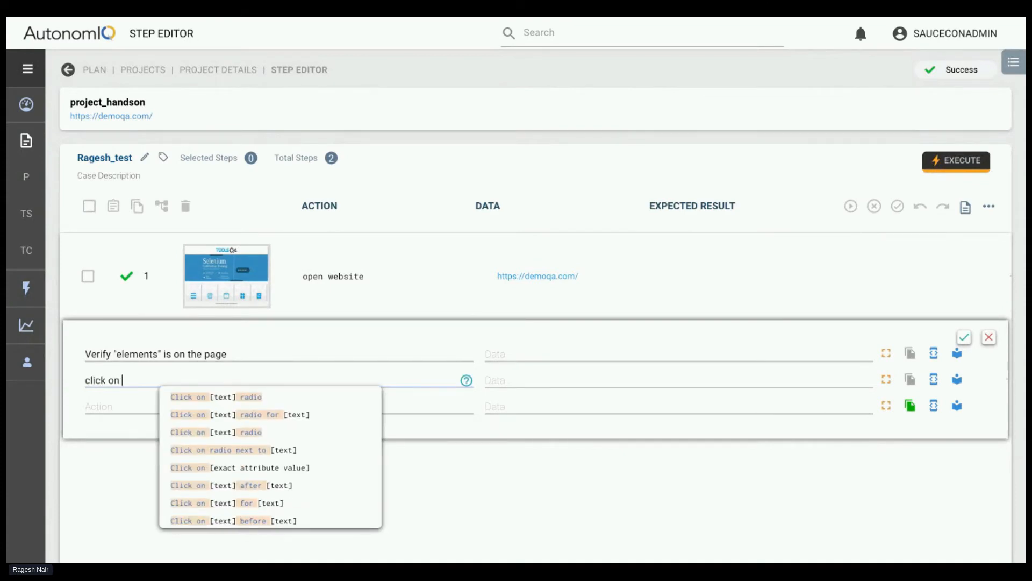
text("Ele)
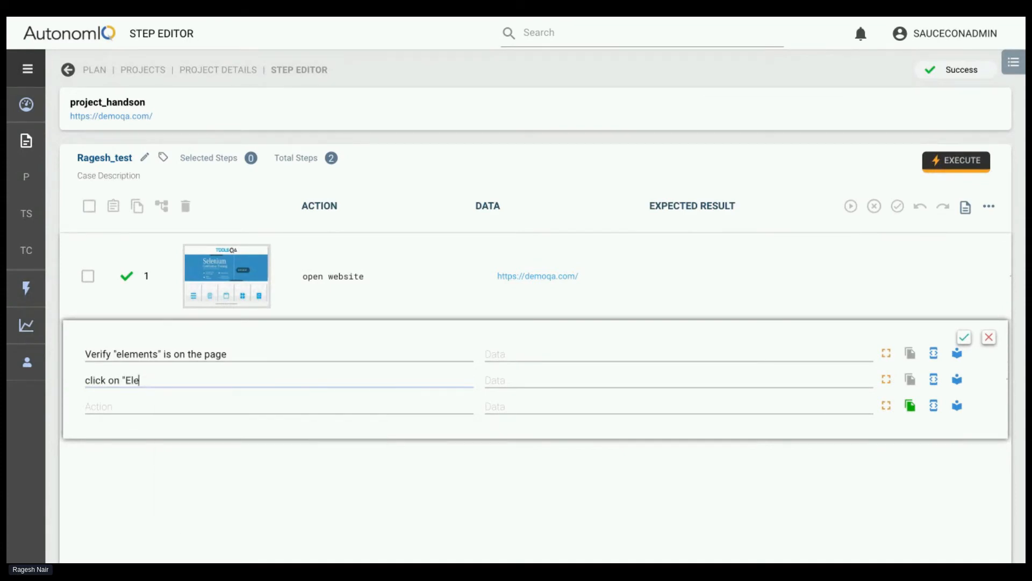
text(ments)
click(134, 399)
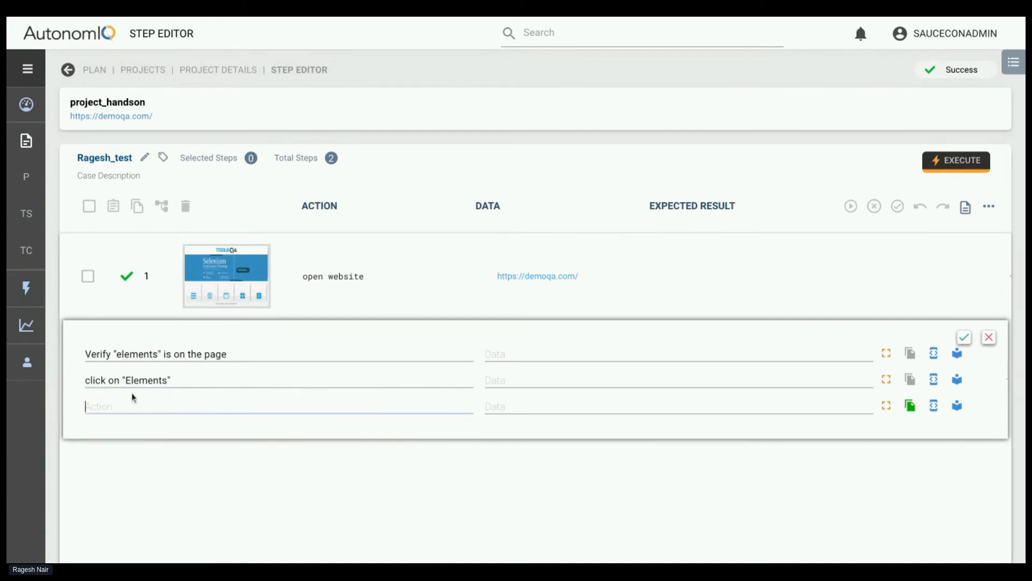
click(485, 21)
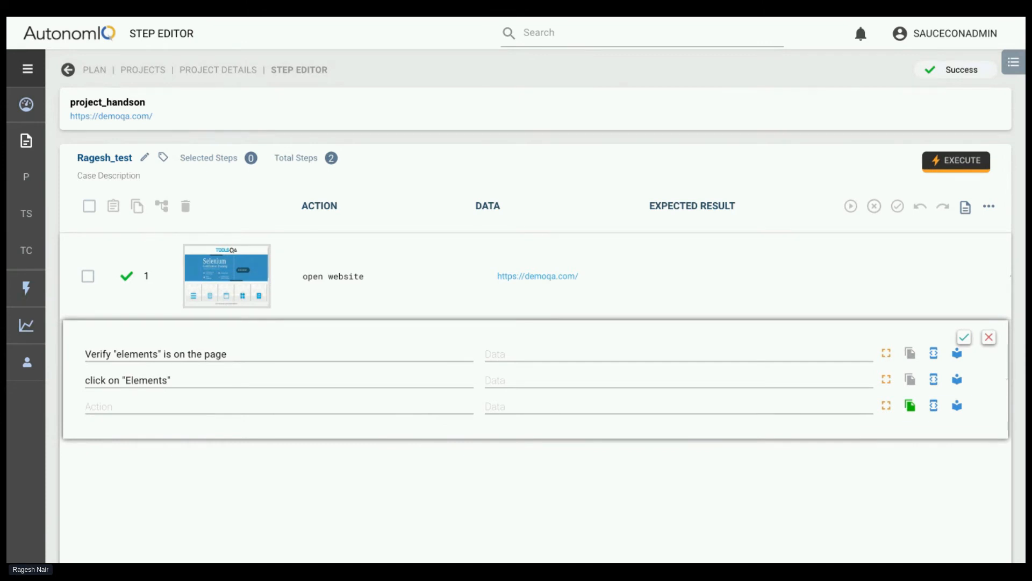
Add the action click on "web tables" in the row following the "Elements" action
click(156, 406)
text(c)
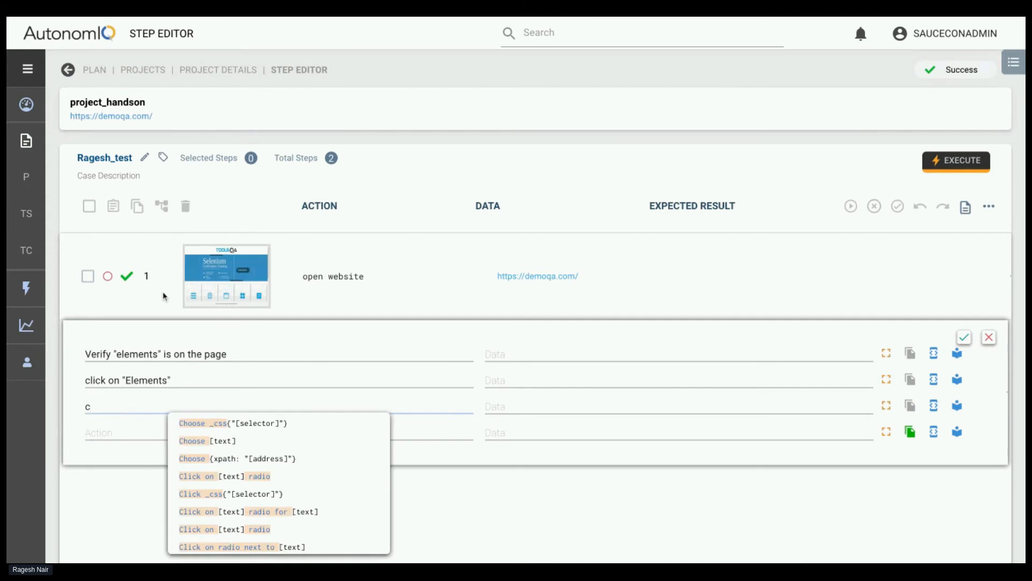
text(lick on "we)
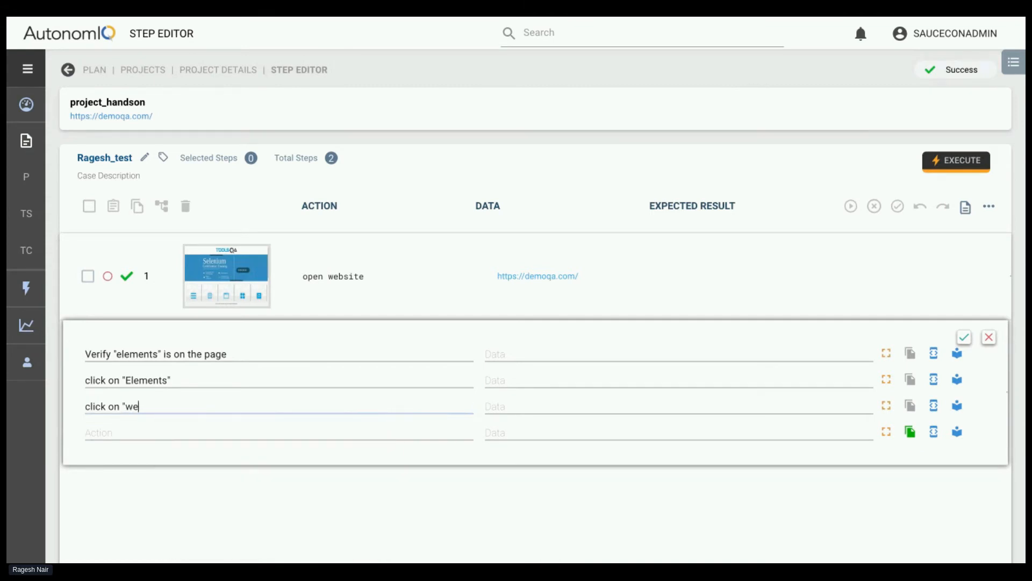
text(b tables")
click(527, 19)
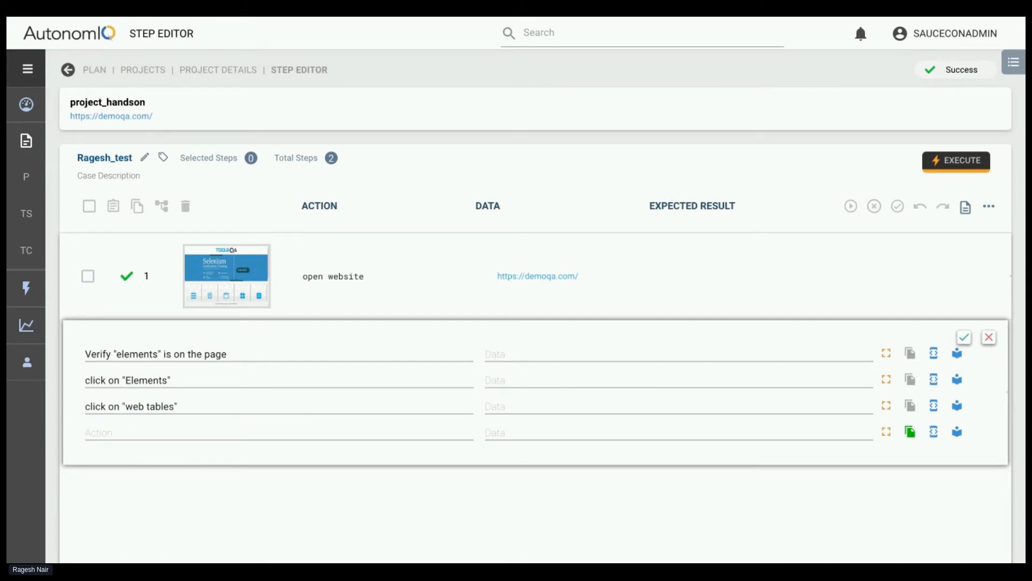
Add the action click on "Add" in the row following the "web tables" action
click(180, 430)
text(clic)
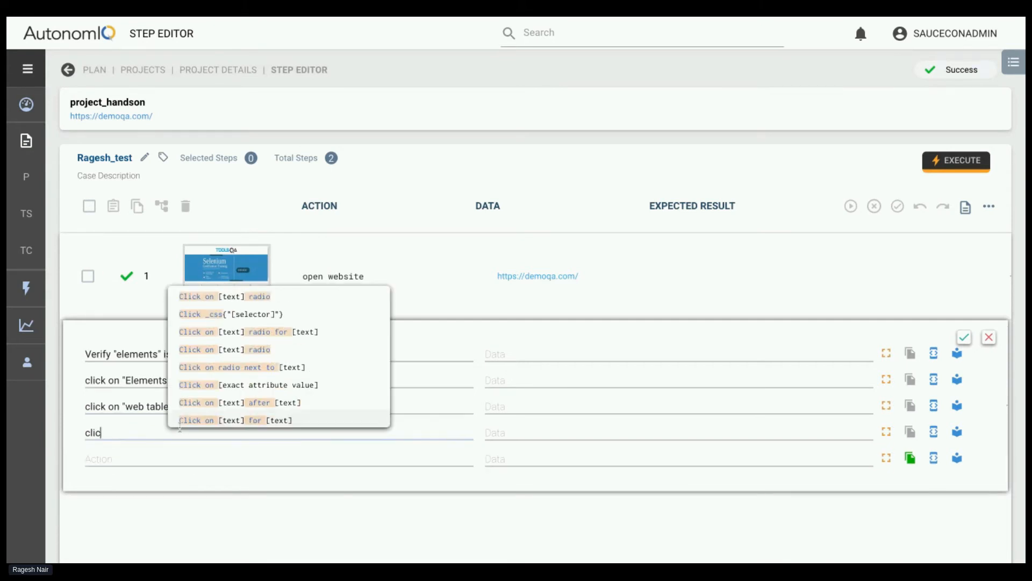
text(k on "Add)
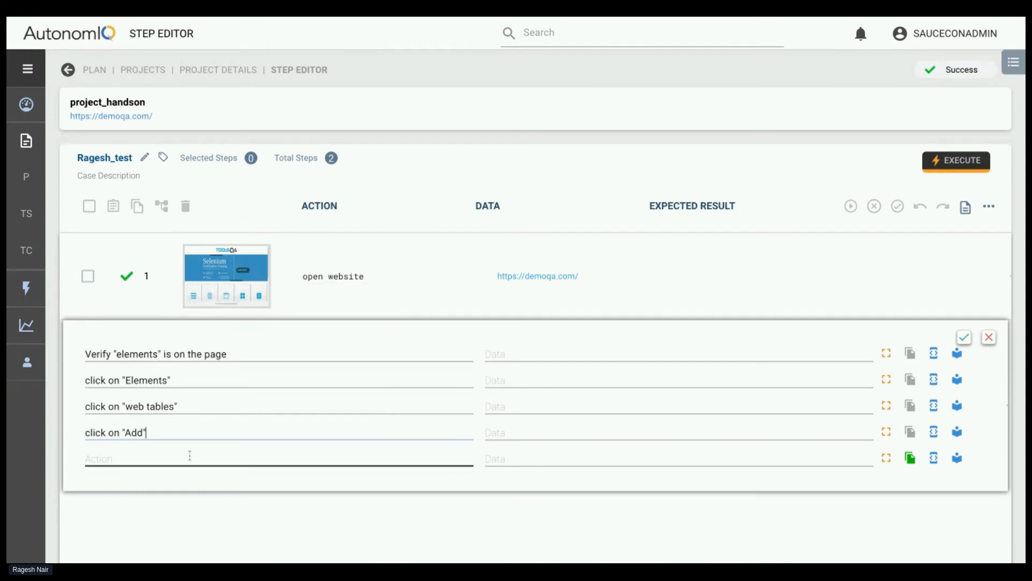
Add the action enter "first name" after the "Add" action and give it a sample first name as data
click(154, 455)
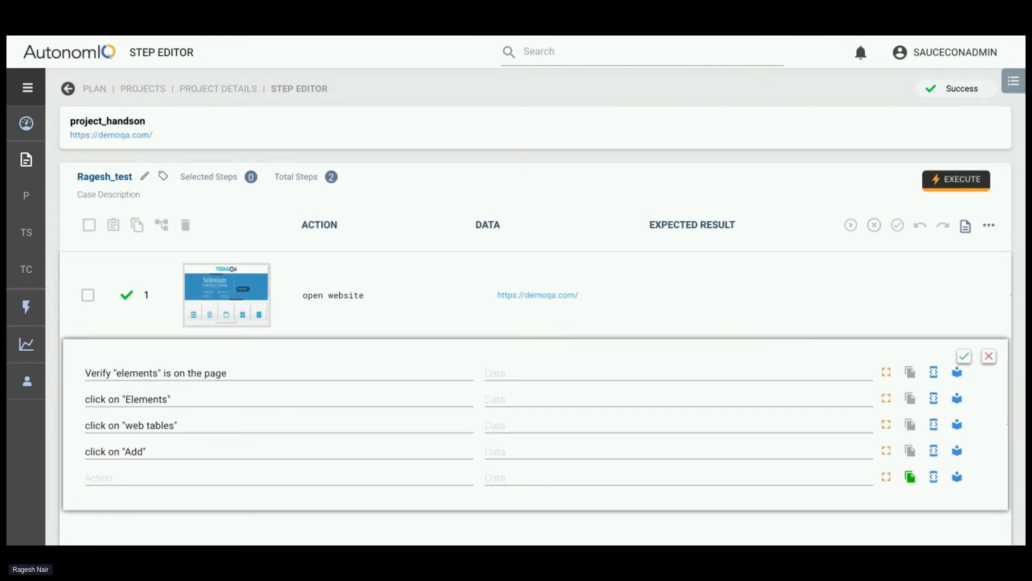
text(enteir)
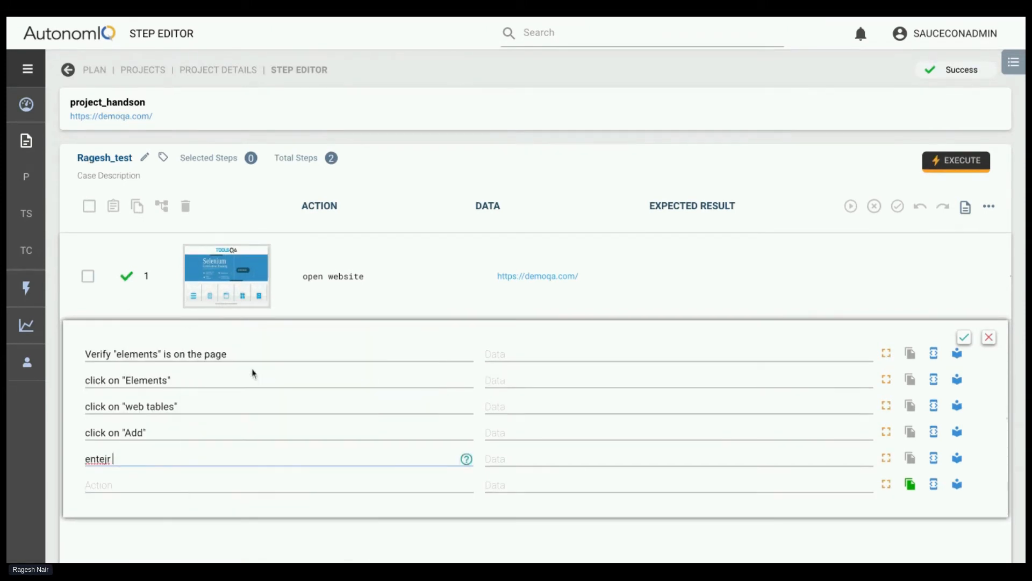
key(BackSpace)
key(BackSpace)
text(r "friirst name")
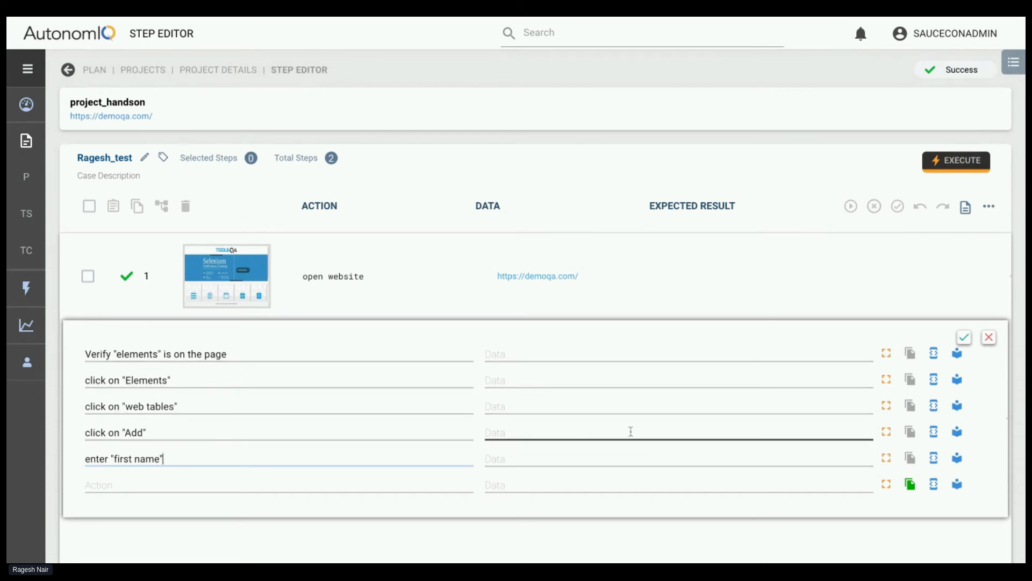
click(508, 458)
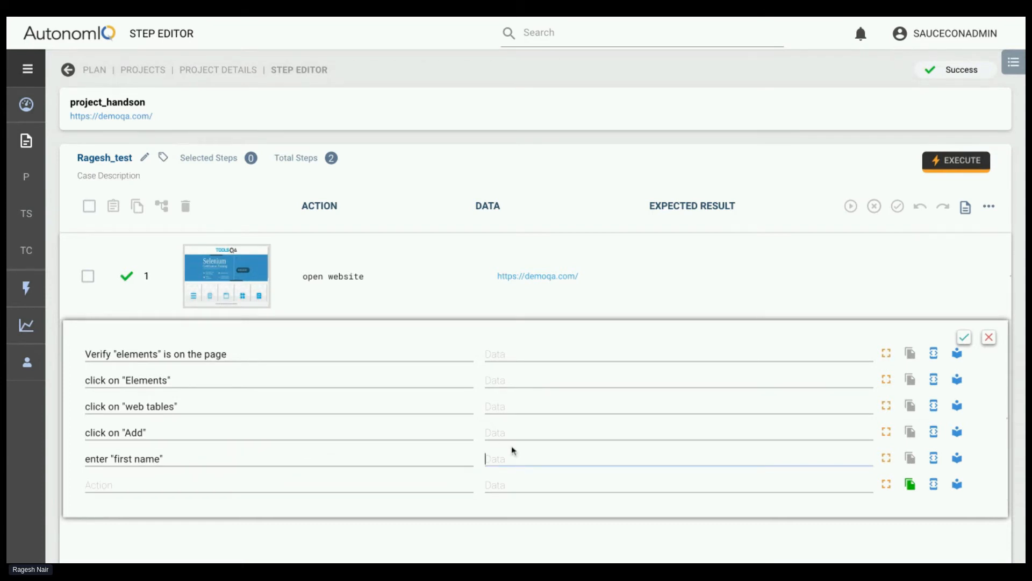
text(Rob)
Add the action enter "last name" in the row following the "first name" action
click(343, 483)
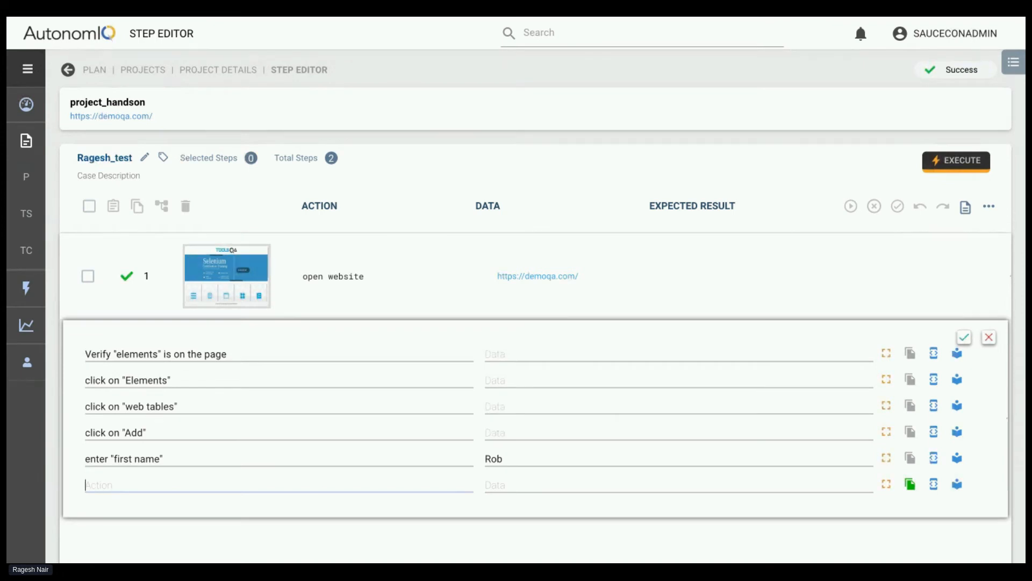
text(enter )
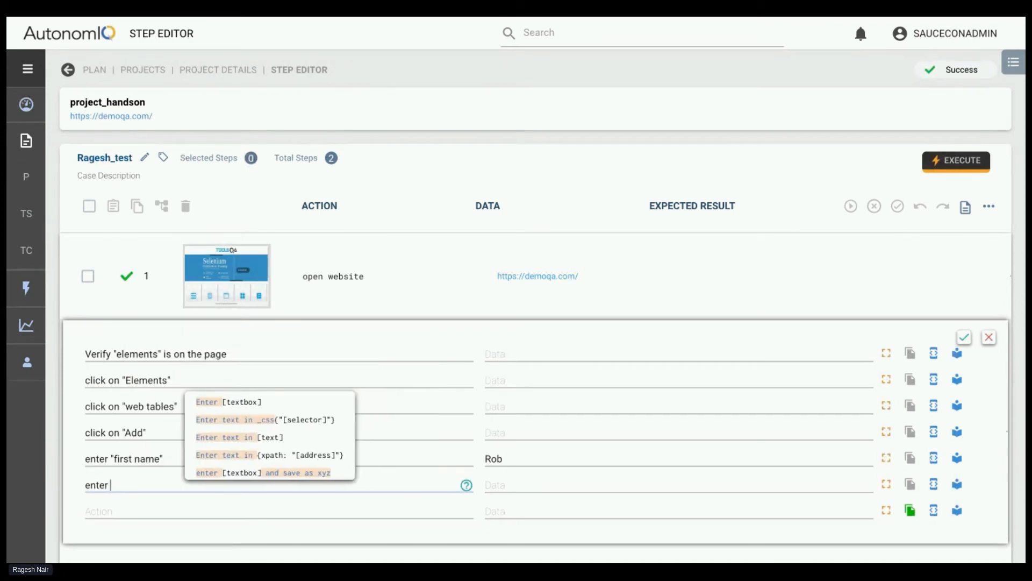
text("last name")
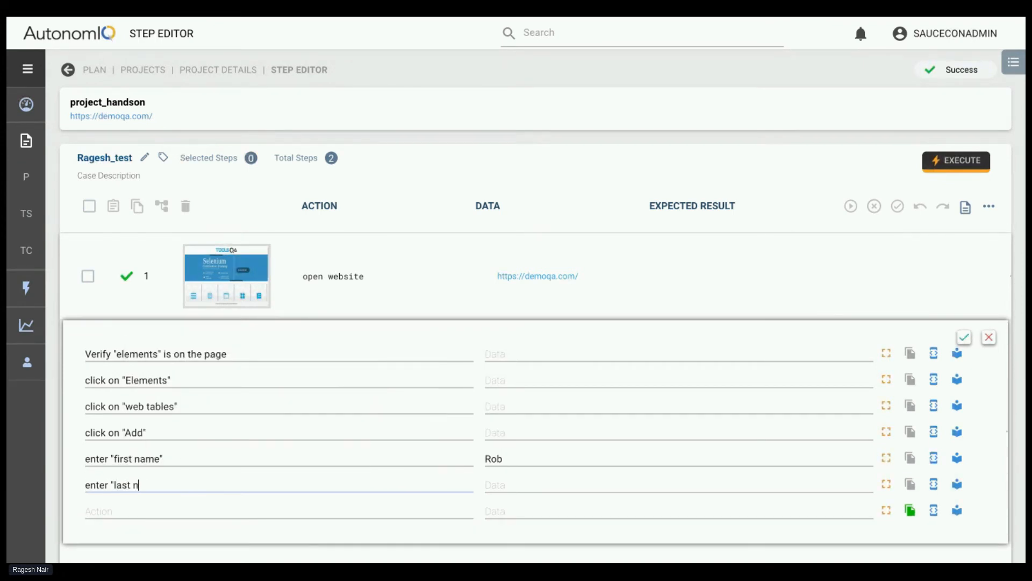
click(489, 486)
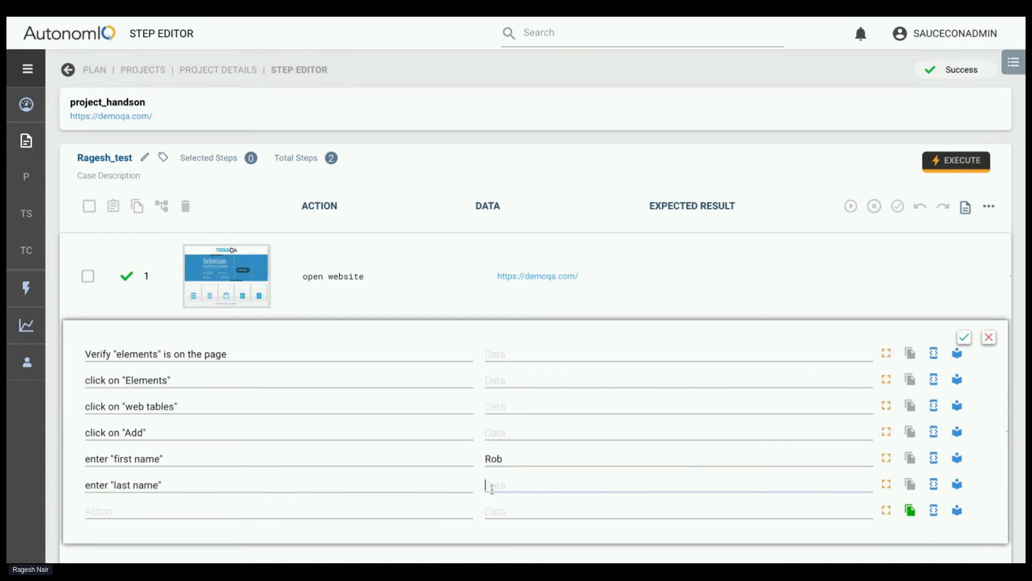
text(${)
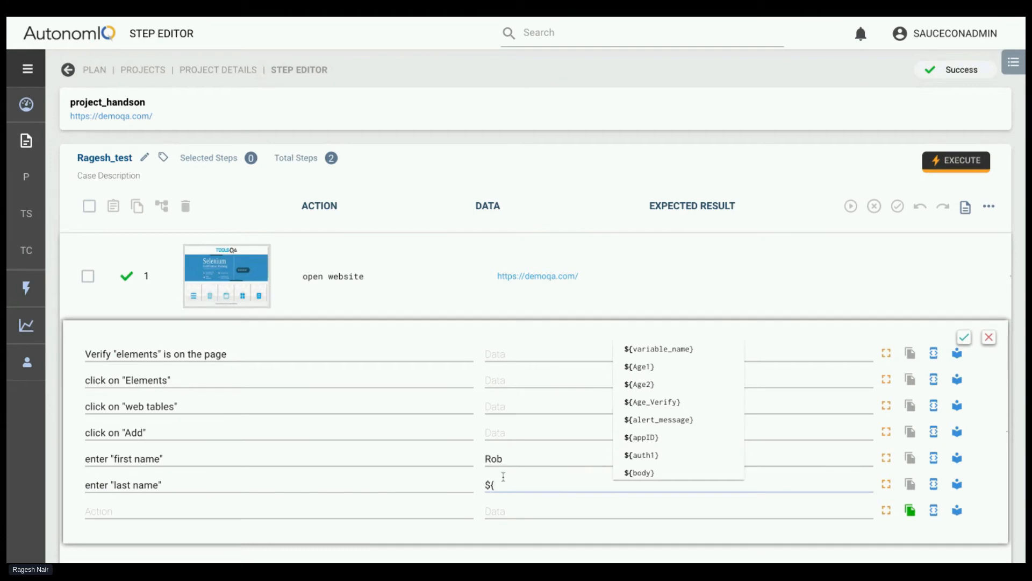
key(BackSpace)
key(BackSpace)
Set the data of the enter "last name" action to the random-text pattern #{[A-Z][c-f][a-n][e-h]}
text(#{)
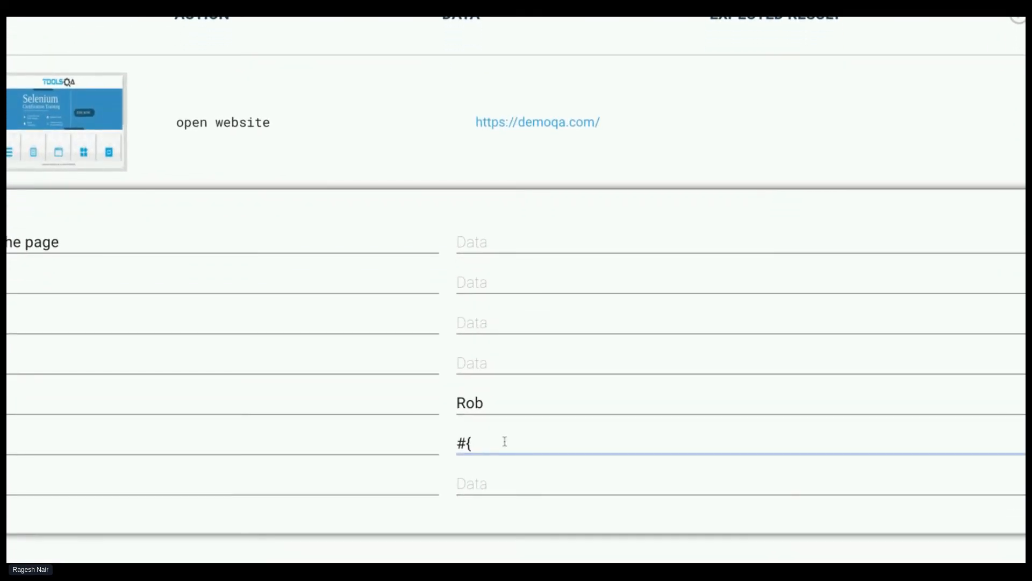
text([A-)
text(Z])
text([)
text(z)
text(c-)
text(f])
text([c)
key(BackSpace)
text(a-n][s-)
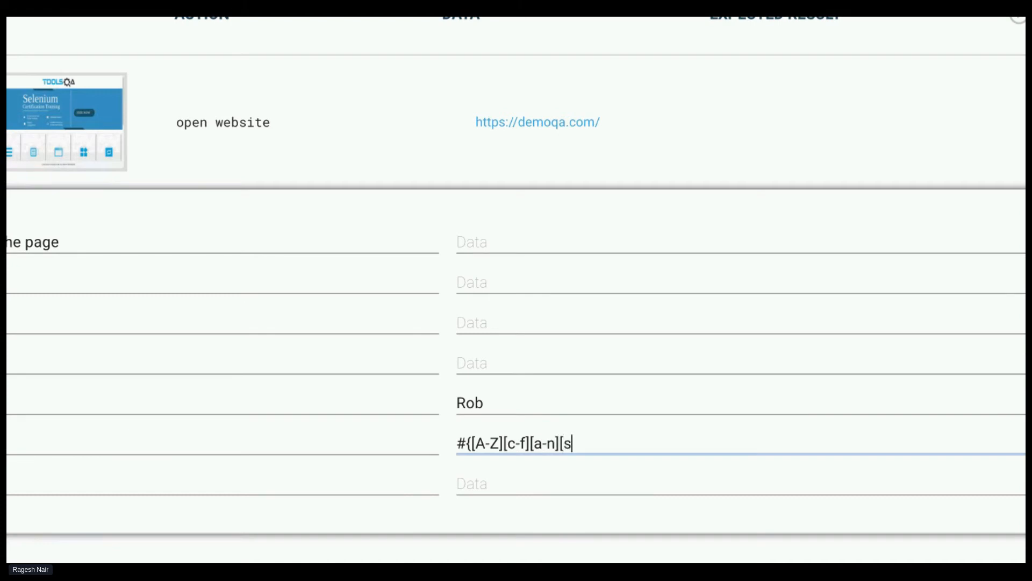
key(BackSpace)
key(BackSpace)
key(BackSpace)
text(e)
text([e-)
text(h])
text(})
drag(627, 440, 433, 438)
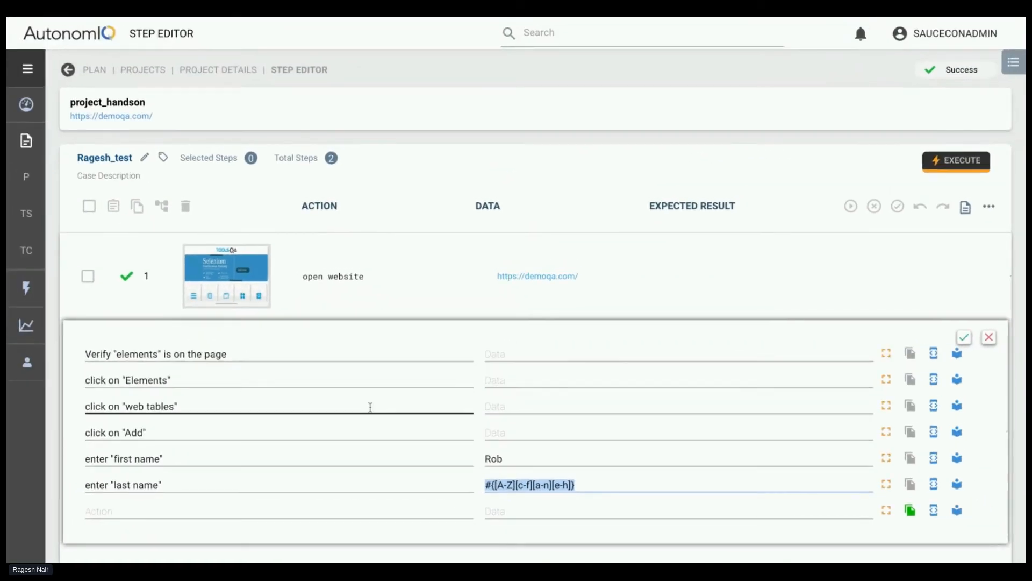
click(261, 506)
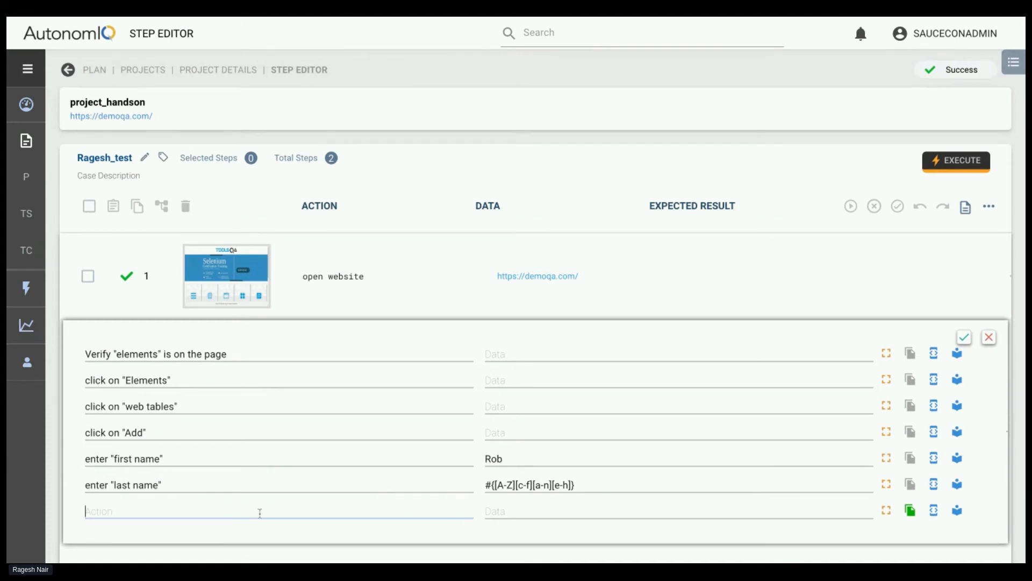
click(339, 17)
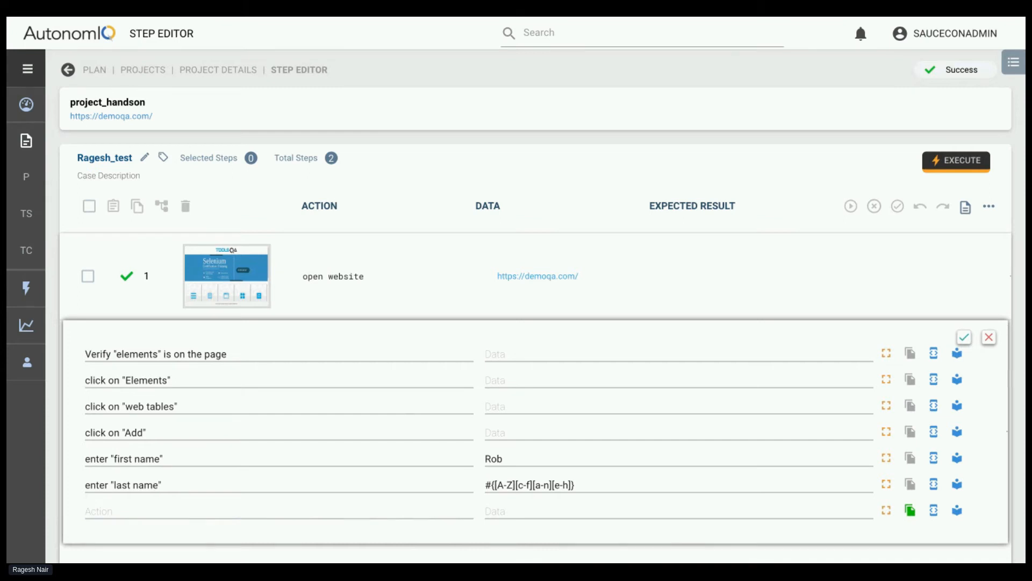
click(99, 511)
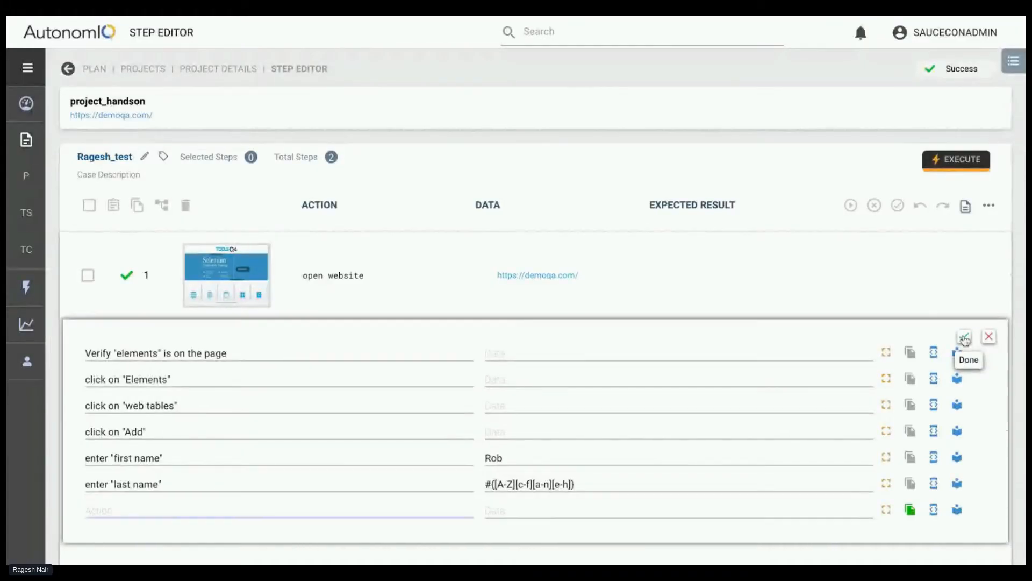
Insert the written actions as steps of the test case and save the updated test steps
click(965, 339)
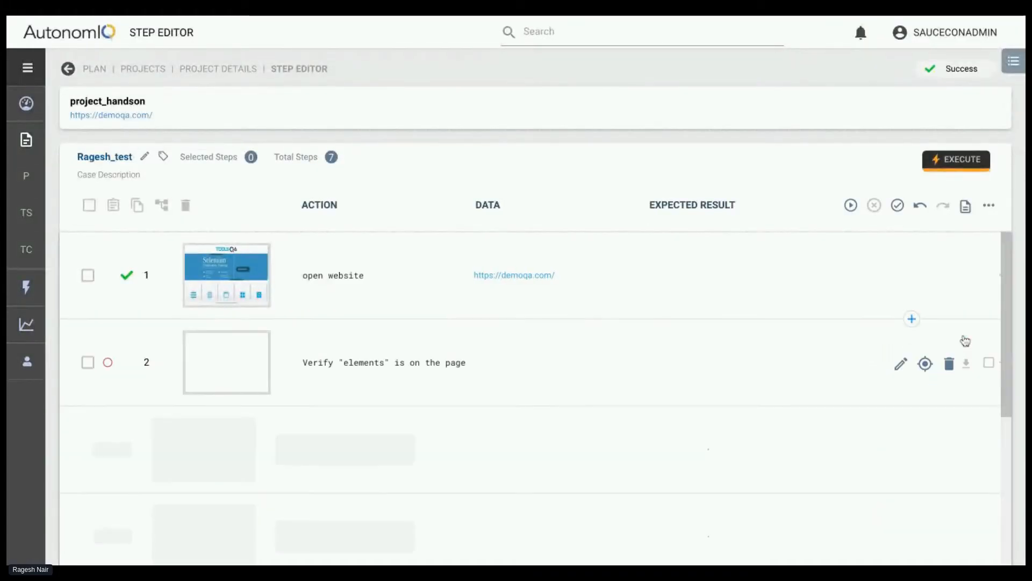
click(900, 211)
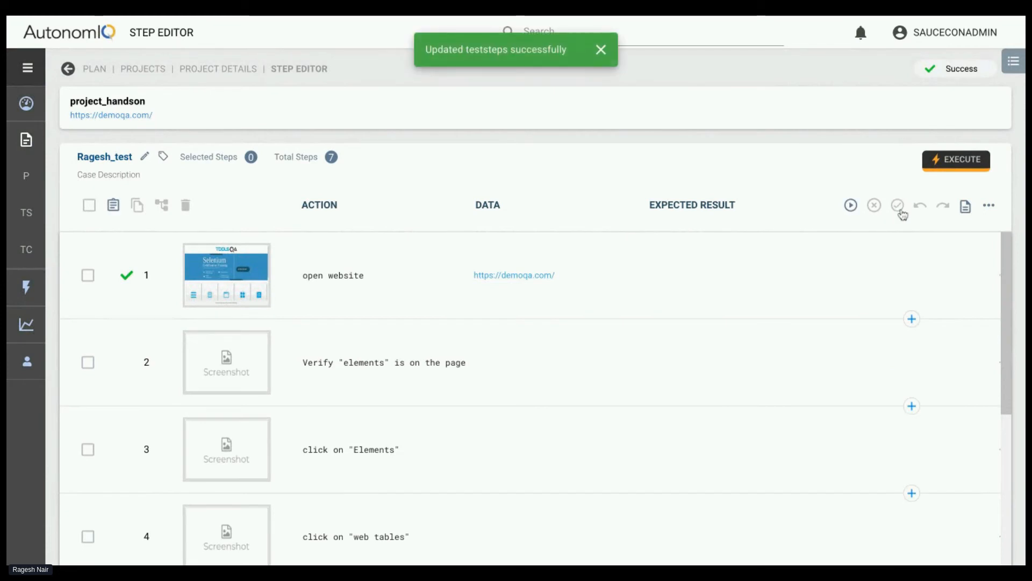
Look through the test case list of project_handson and reopen its last test case at the final steps
click(188, 69)
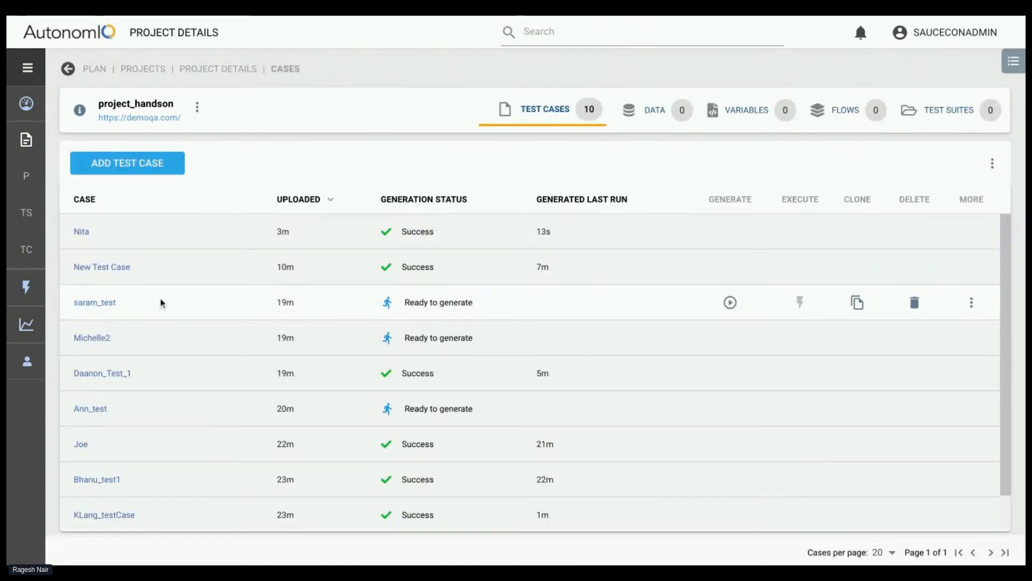
scroll(162, 301, down, 1)
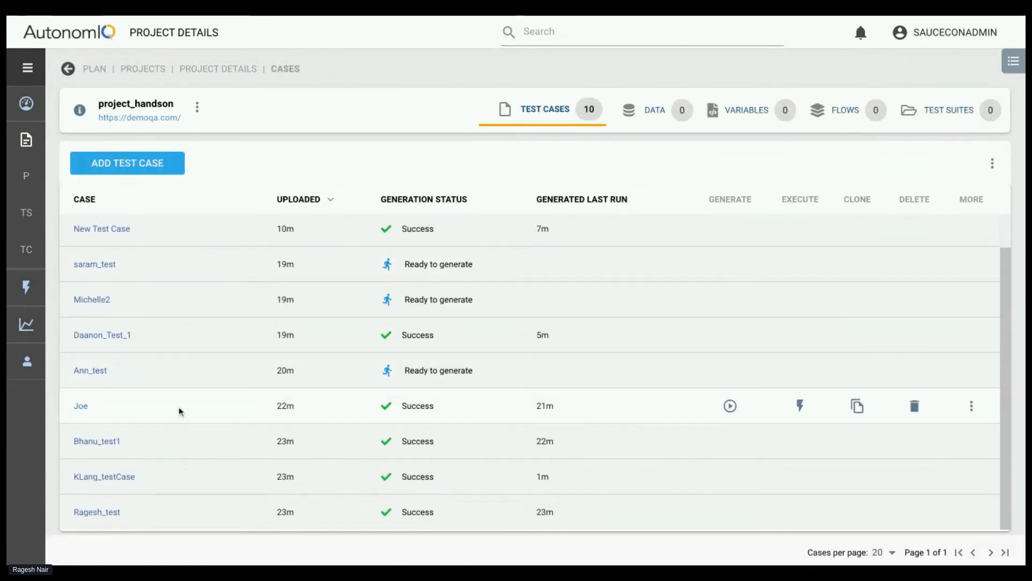
click(142, 163)
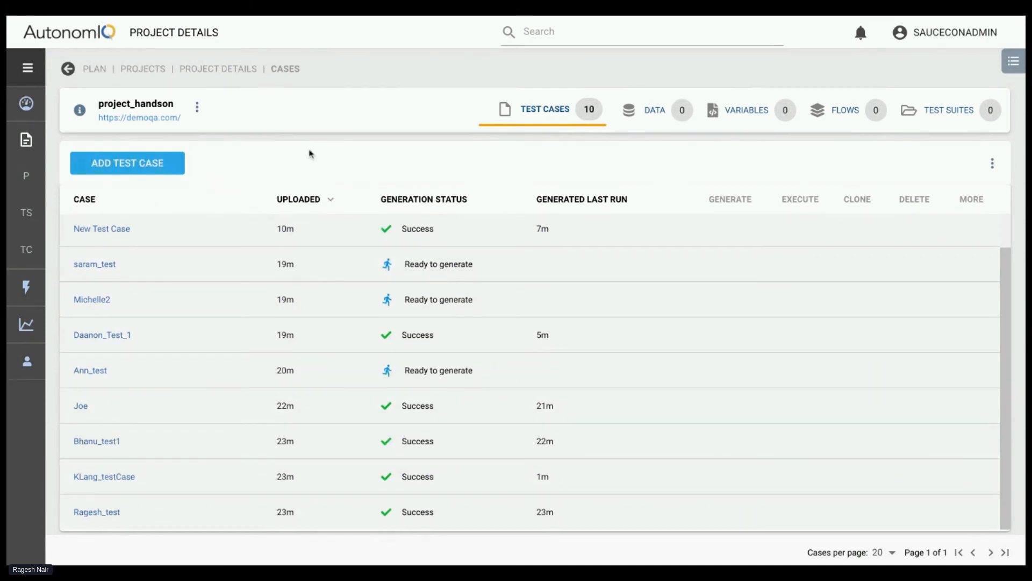
scroll(127, 240, up, 1)
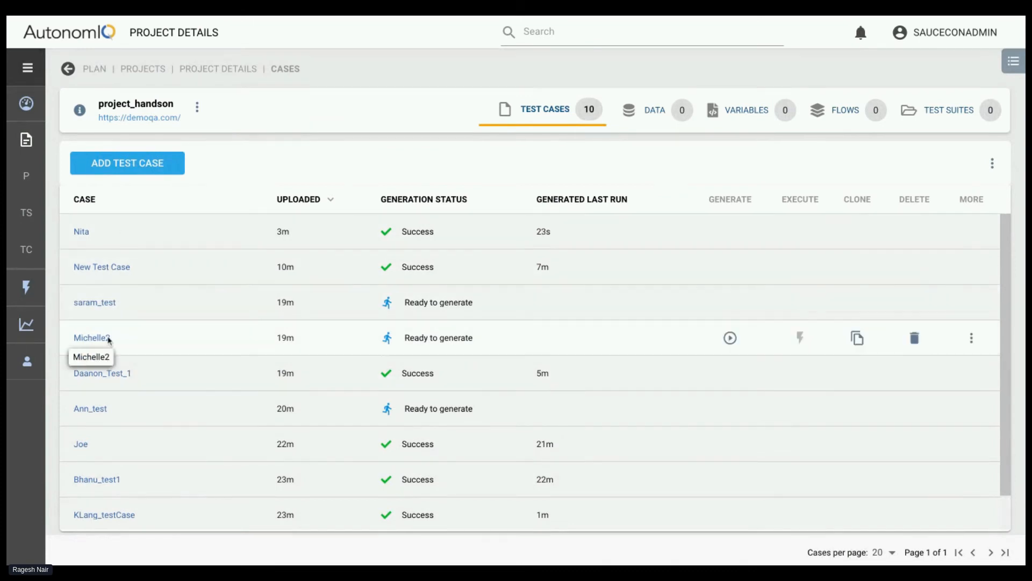
scroll(109, 340, down, 1)
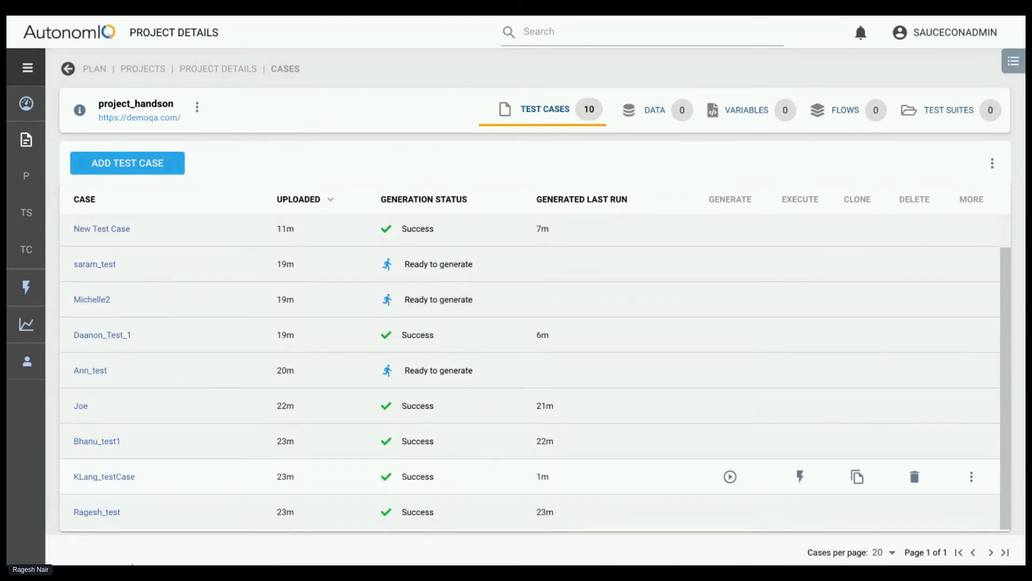
click(106, 512)
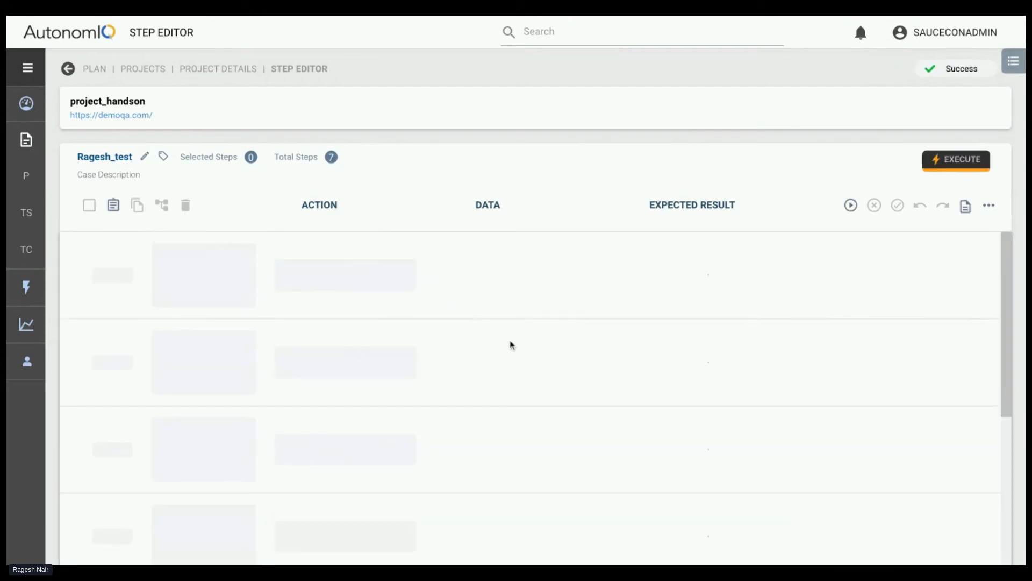
scroll(1009, 307, down, 5)
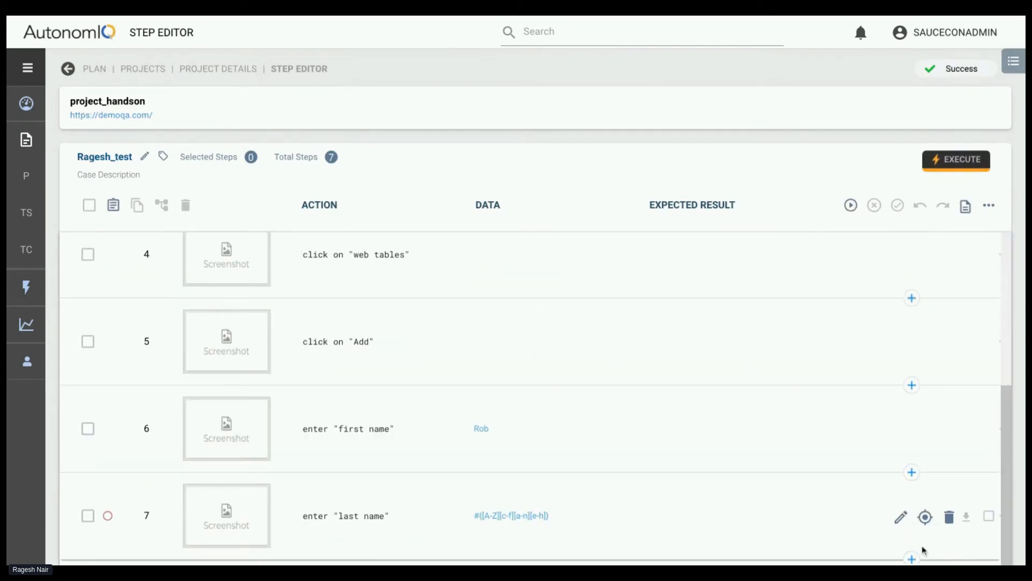
click(914, 559)
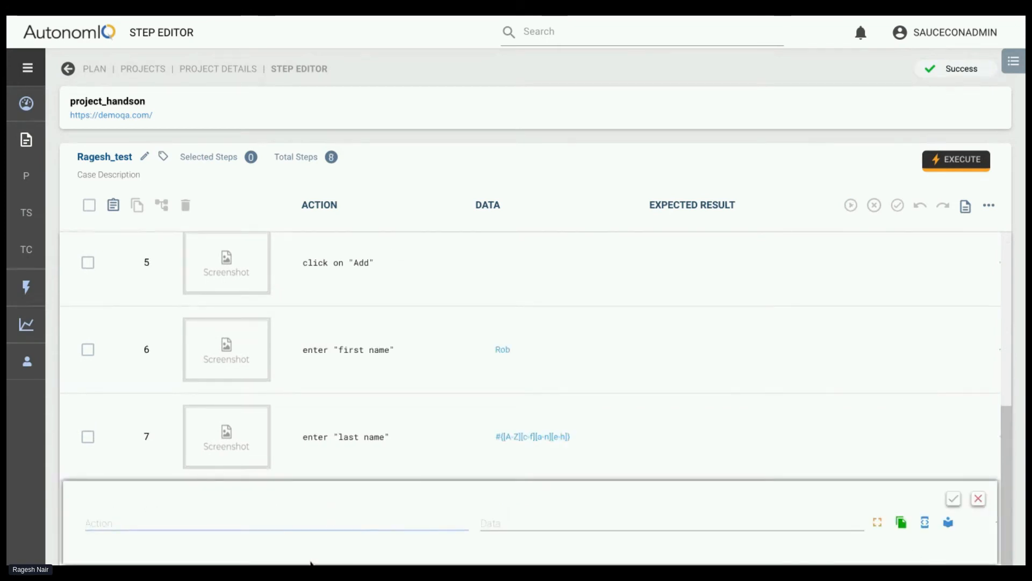
click(978, 499)
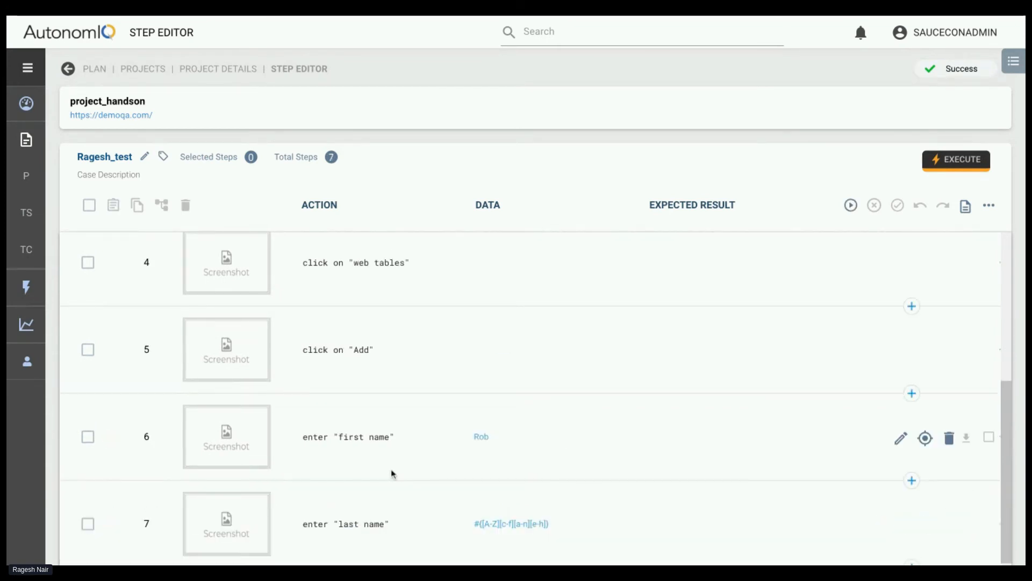
click(912, 559)
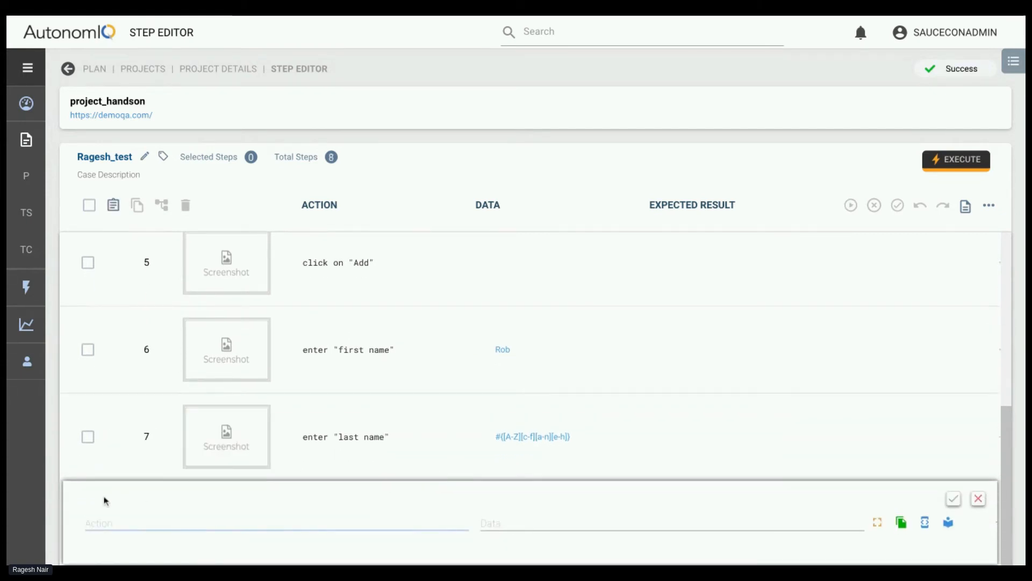
click(978, 499)
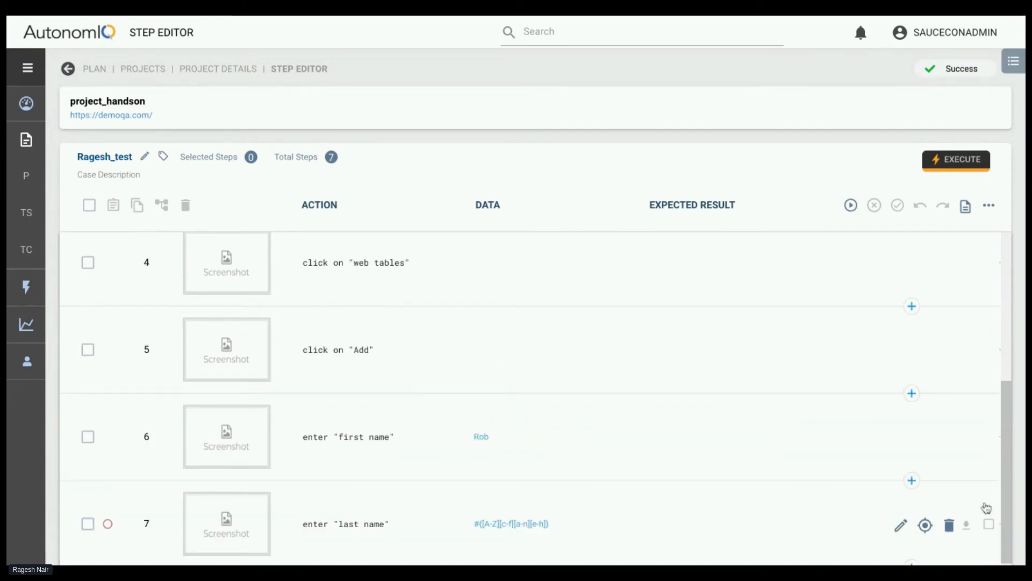
View the full action text of step 5, click on "Add"
click(417, 351)
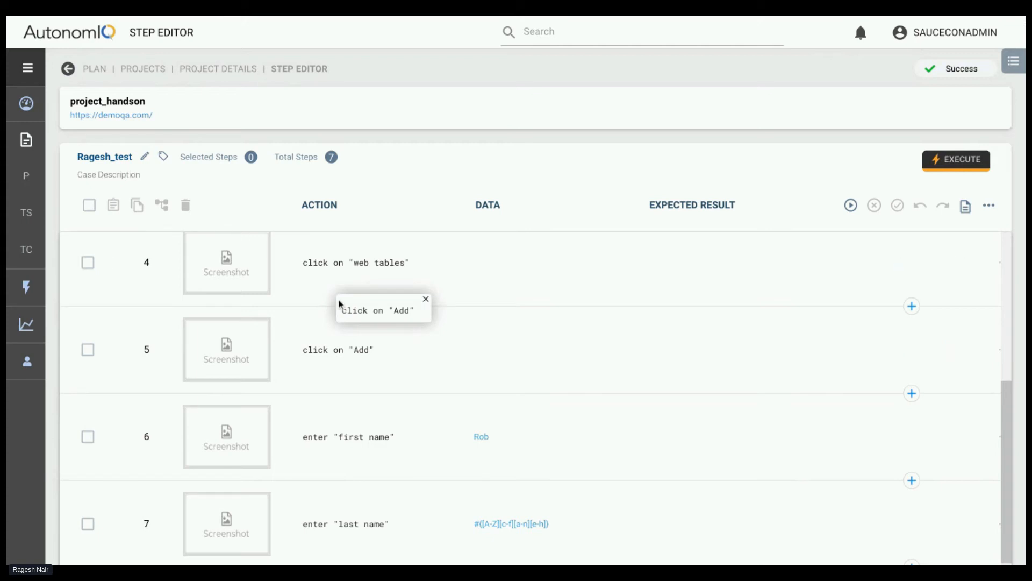
scroll(290, 304, up, 5)
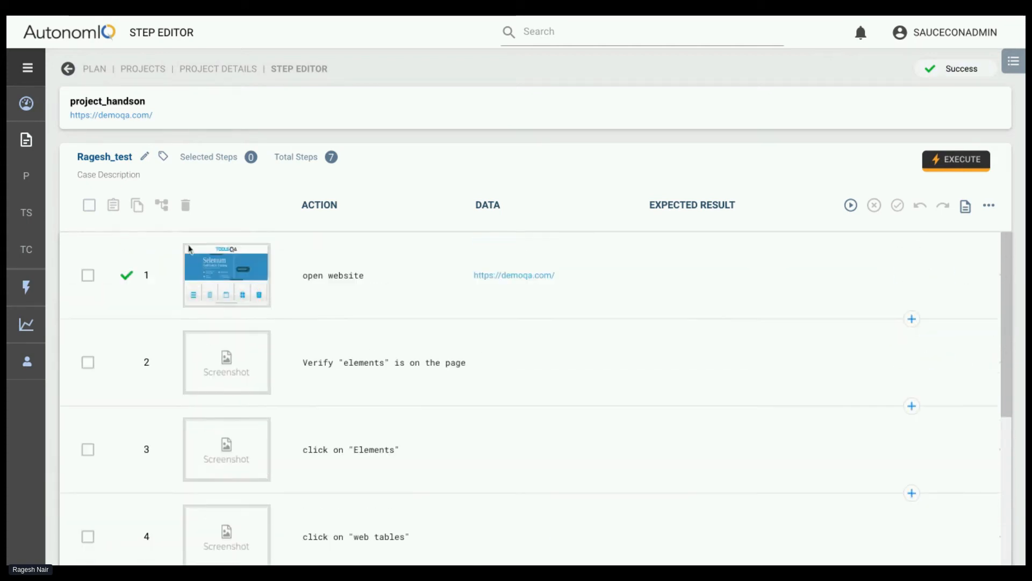
scroll(133, 535, down, 5)
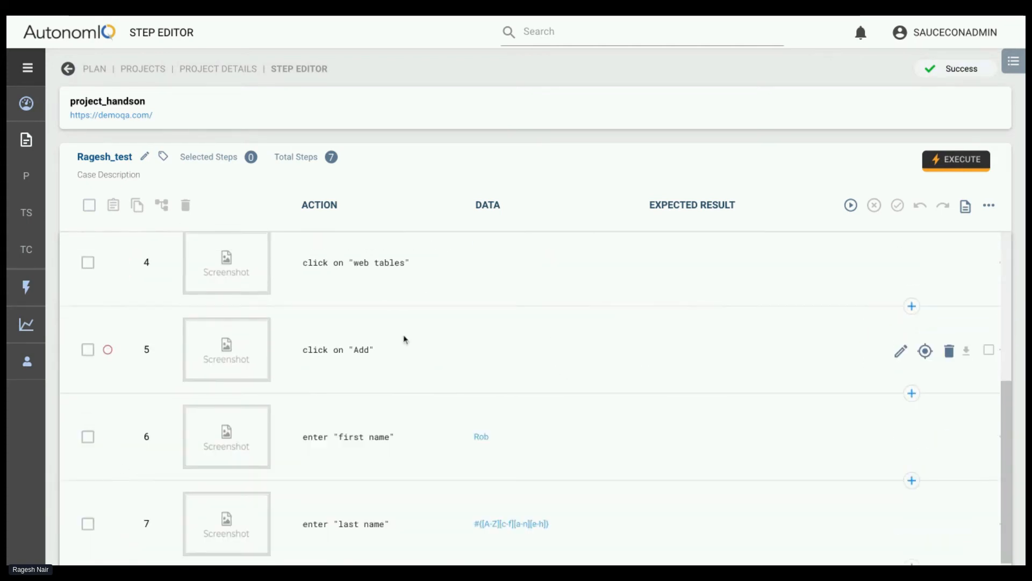
click(416, 346)
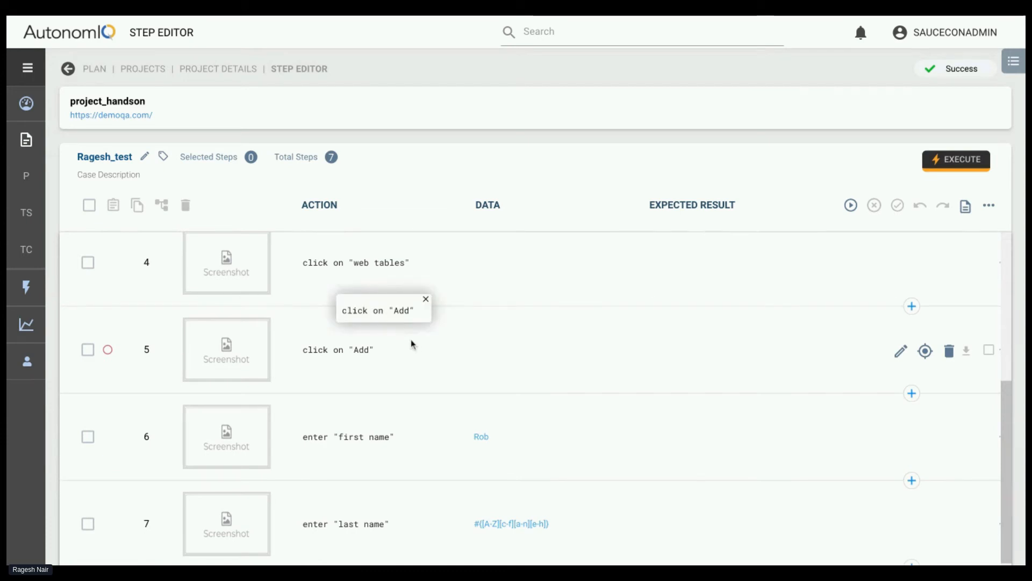
Return to project_handson's test cases and select the first two listed in the Merge Cases dialog for arranging
click(213, 68)
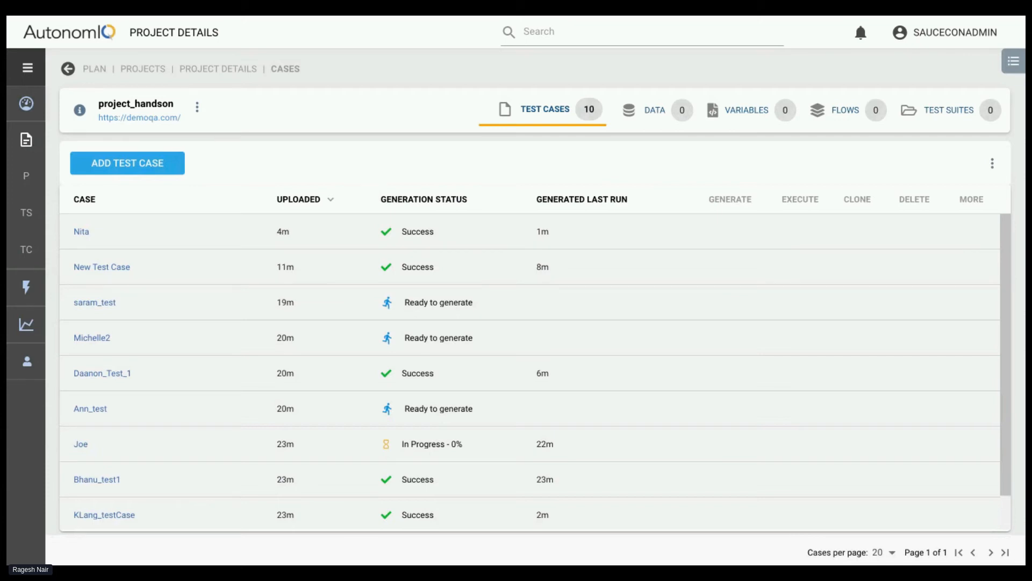
mouse_move(458, 228)
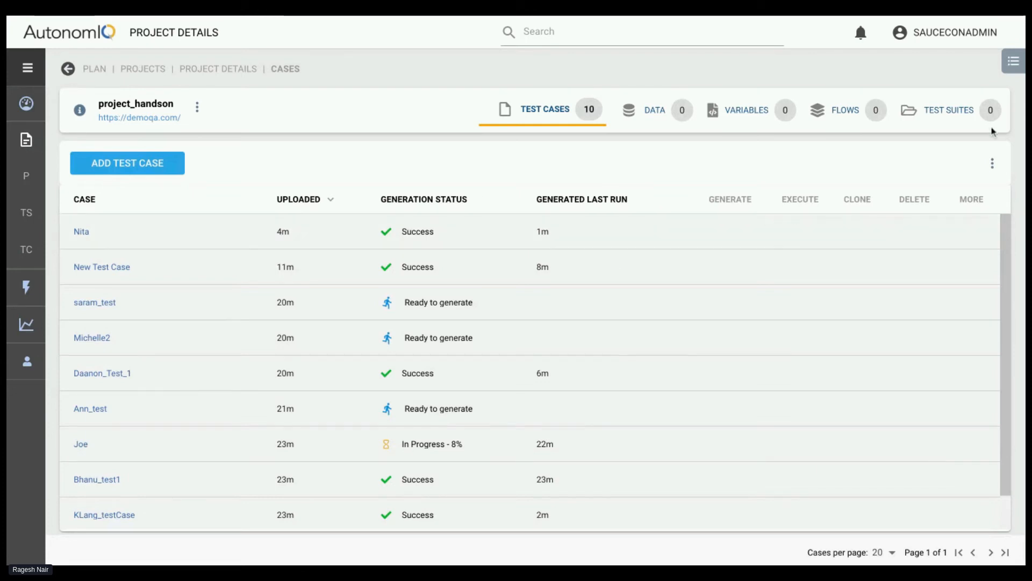
click(992, 164)
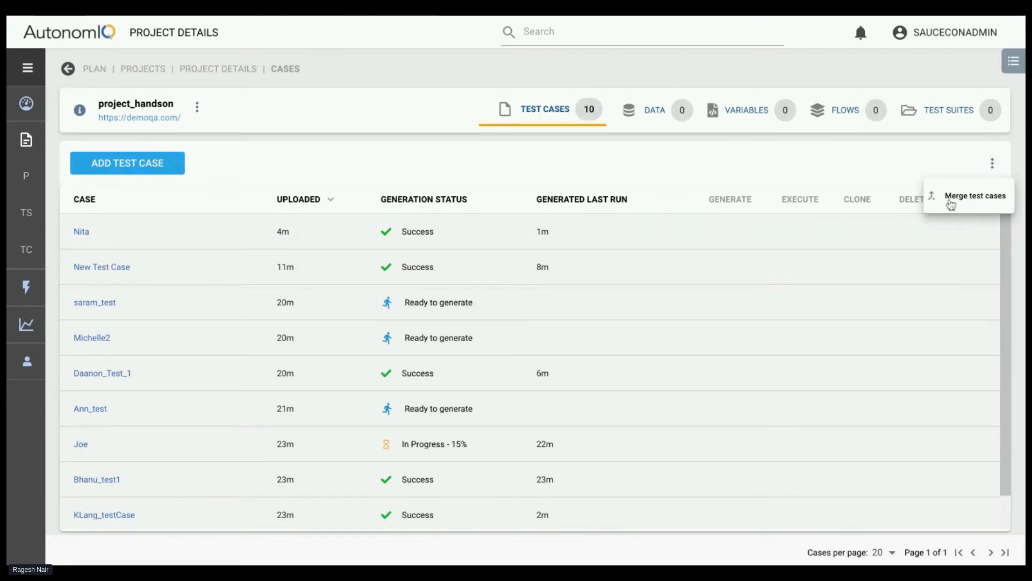
click(970, 199)
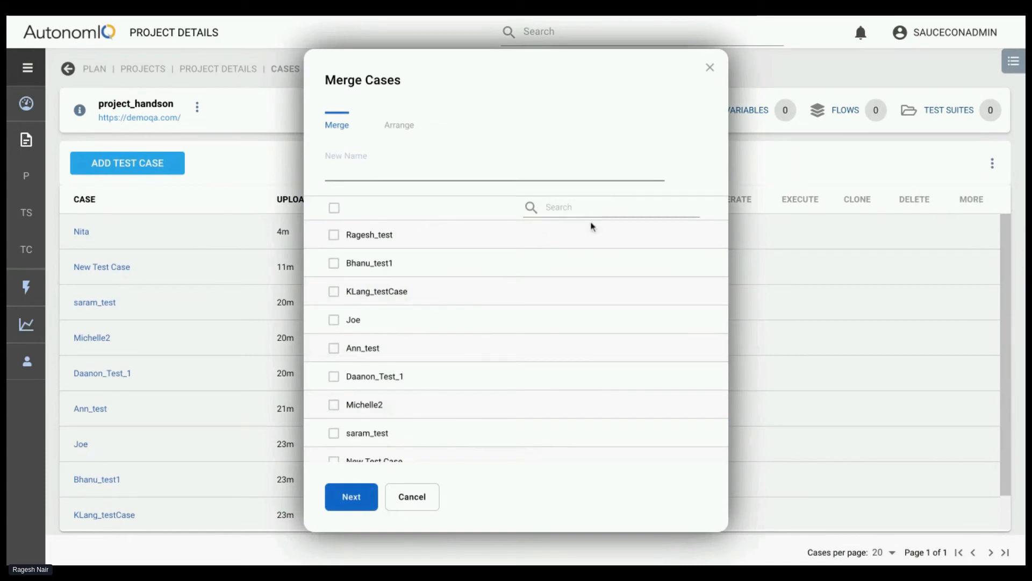
click(334, 236)
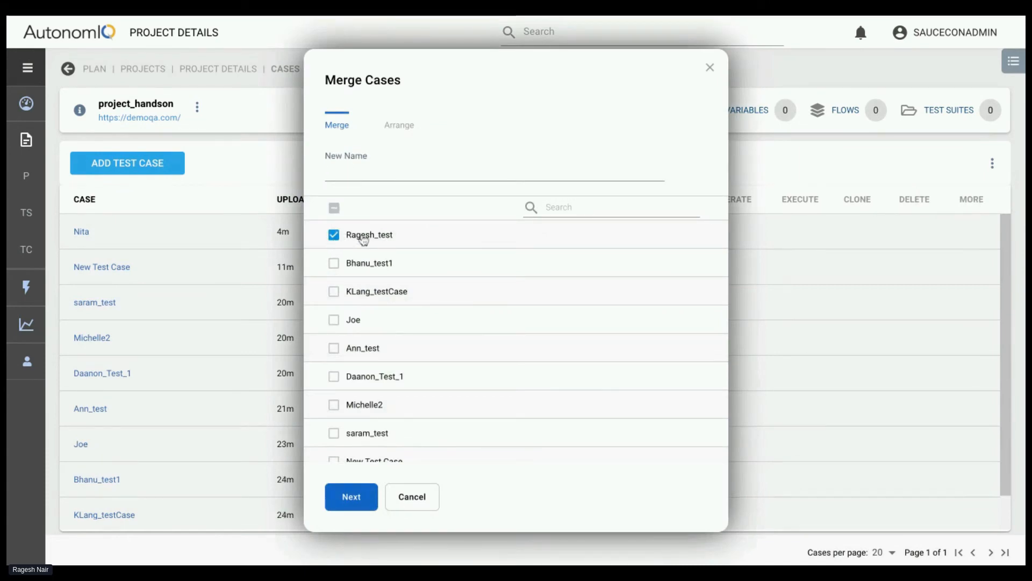
click(334, 263)
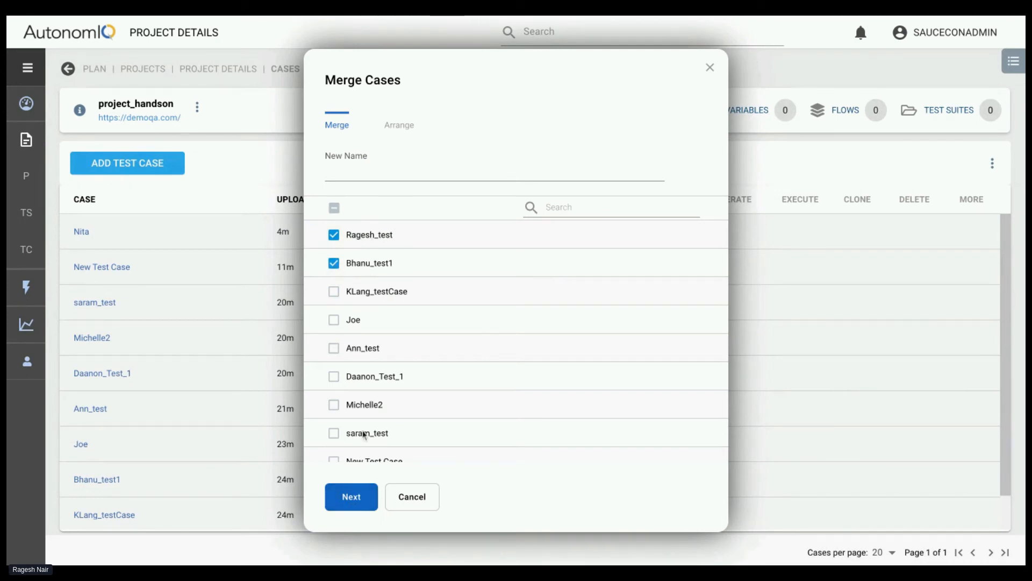
click(352, 501)
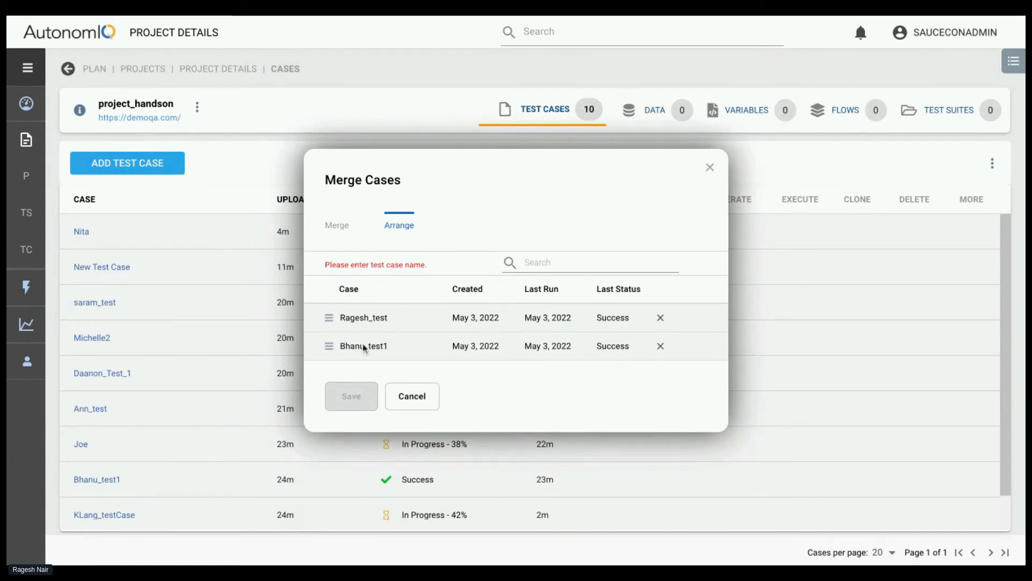
Move the second selected test case ahead of the first in the merge order, and close the merge without saving
drag(329, 346, 329, 318)
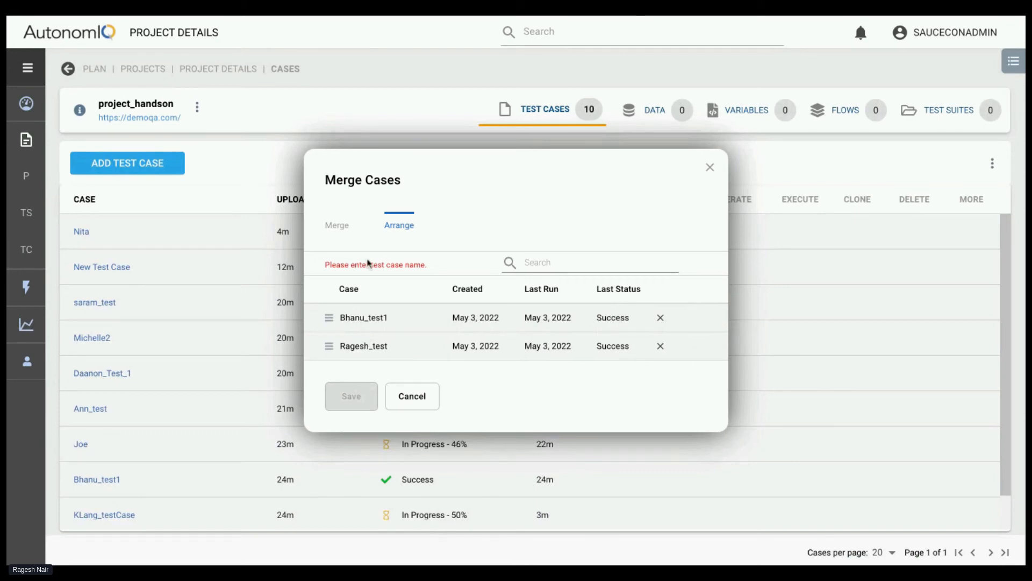
click(337, 228)
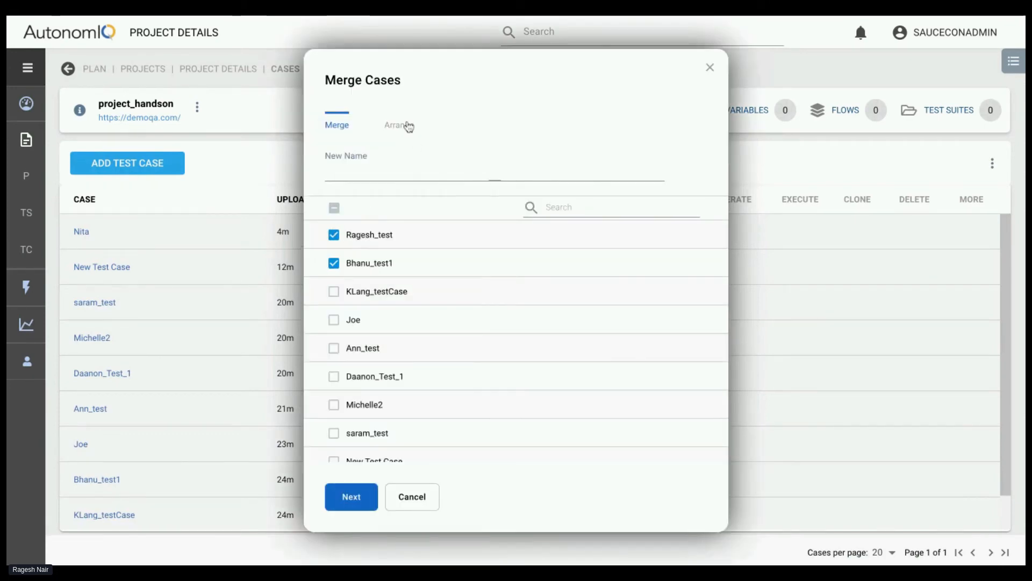
click(406, 127)
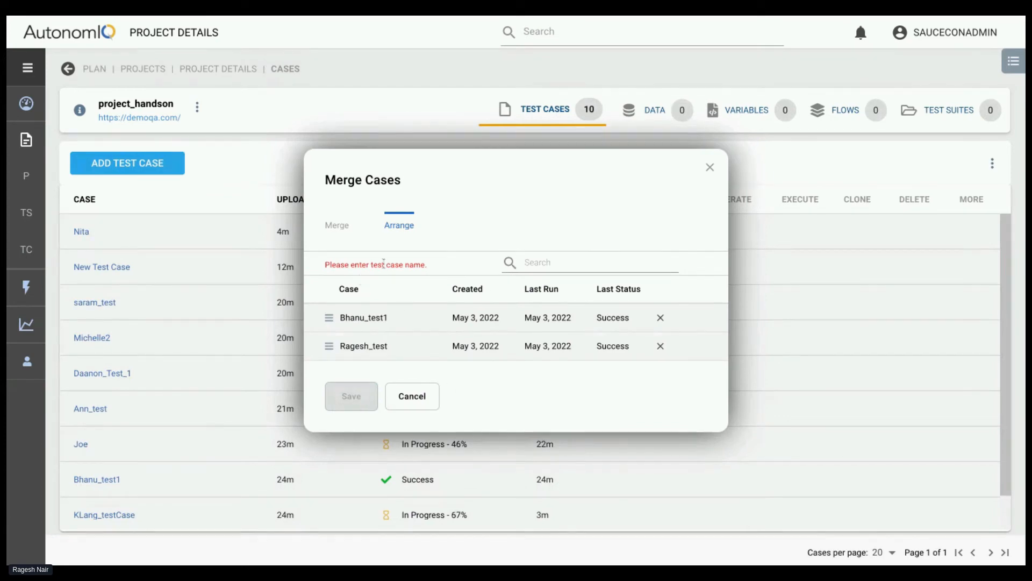
click(333, 226)
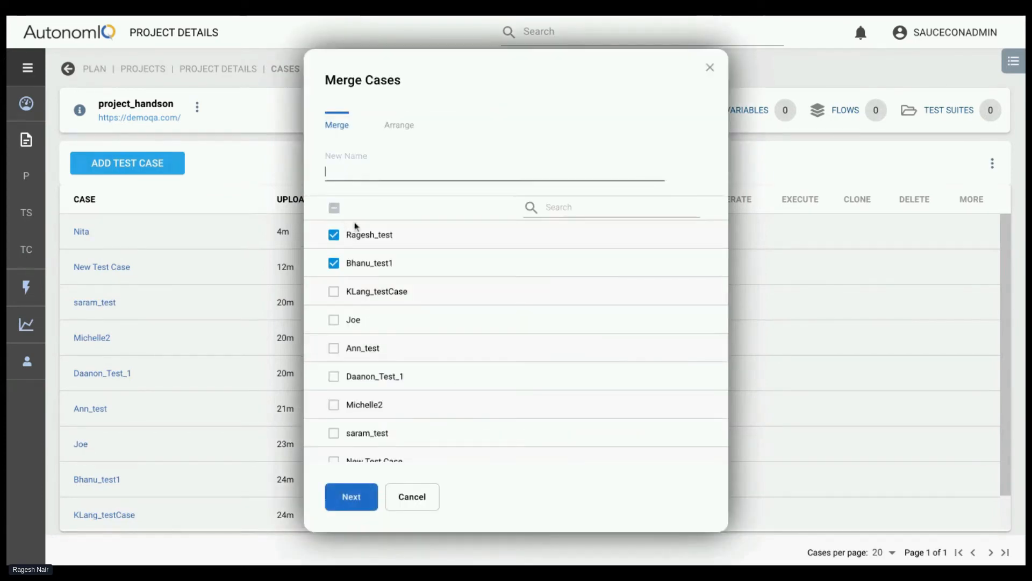
click(711, 69)
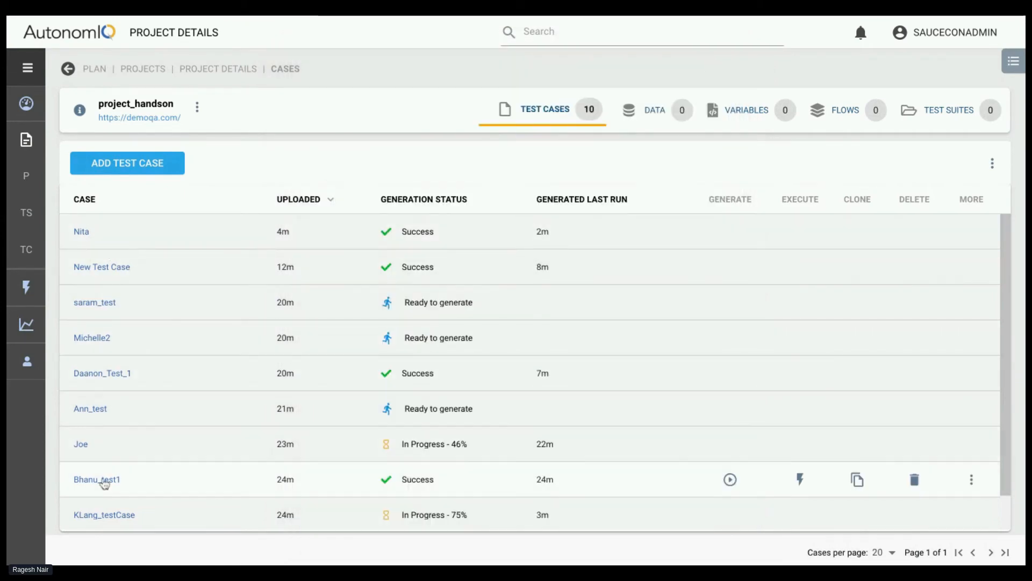
Open the last test case listed in project_handson and copy all of its steps
click(98, 516)
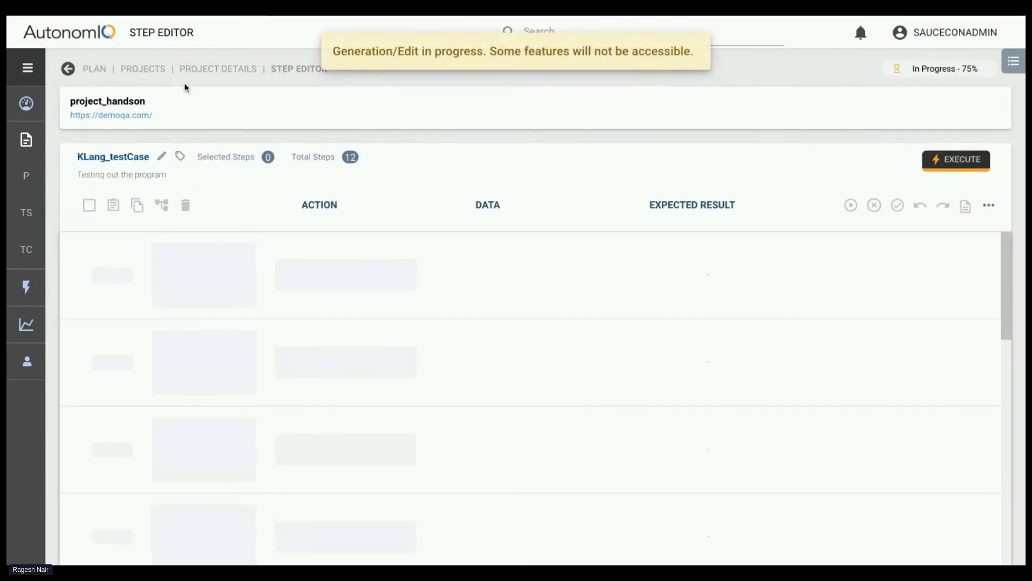
click(196, 74)
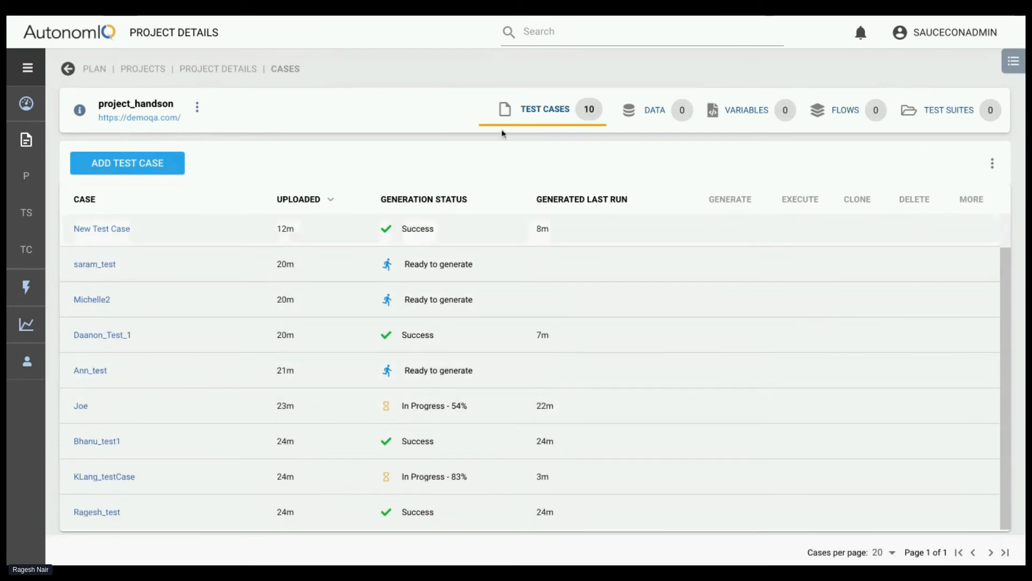
click(575, 36)
text(rag)
click(102, 229)
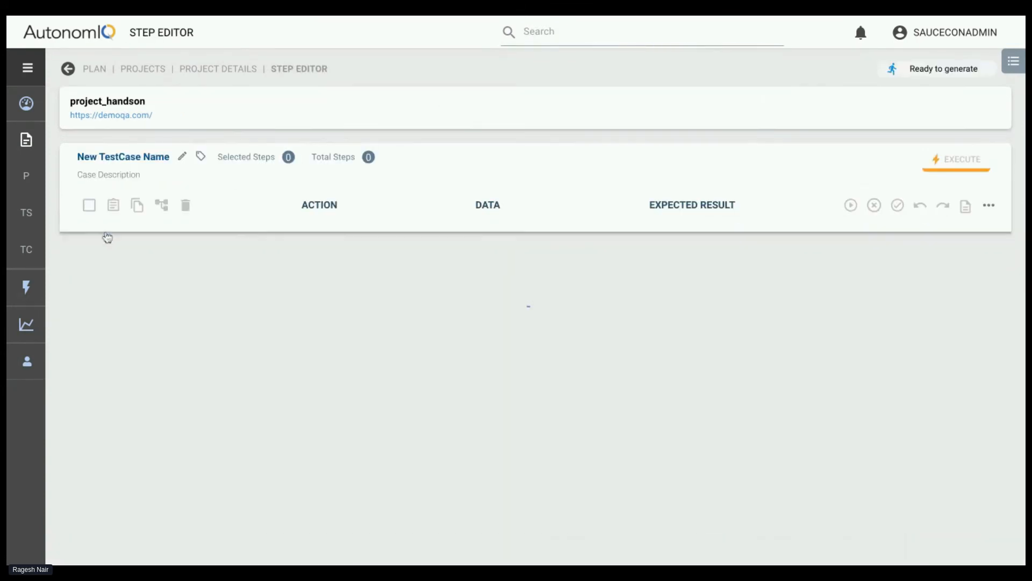
click(89, 206)
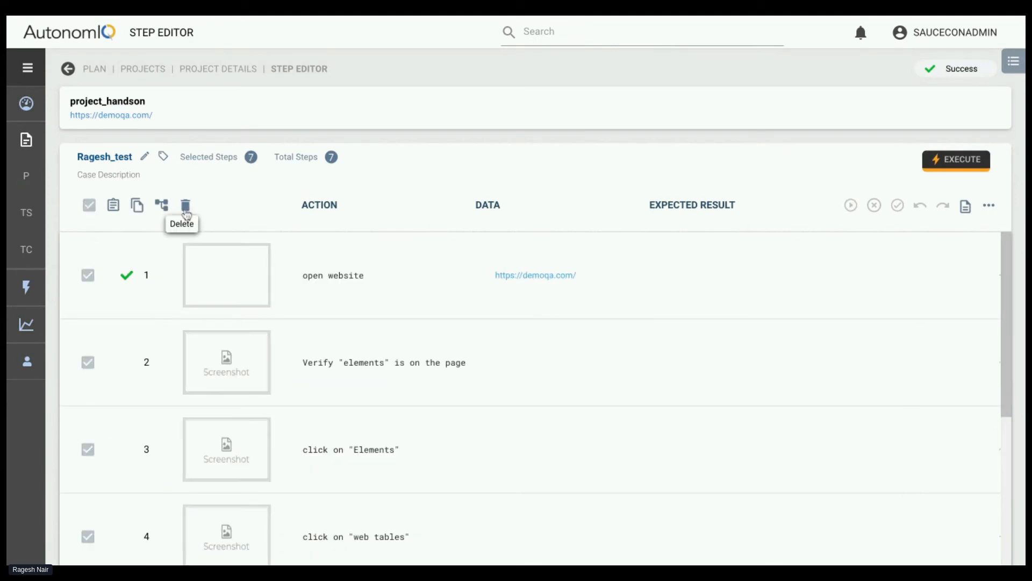
click(139, 205)
Create a new test case in project_handson and paste the copied steps after its open website step
click(207, 70)
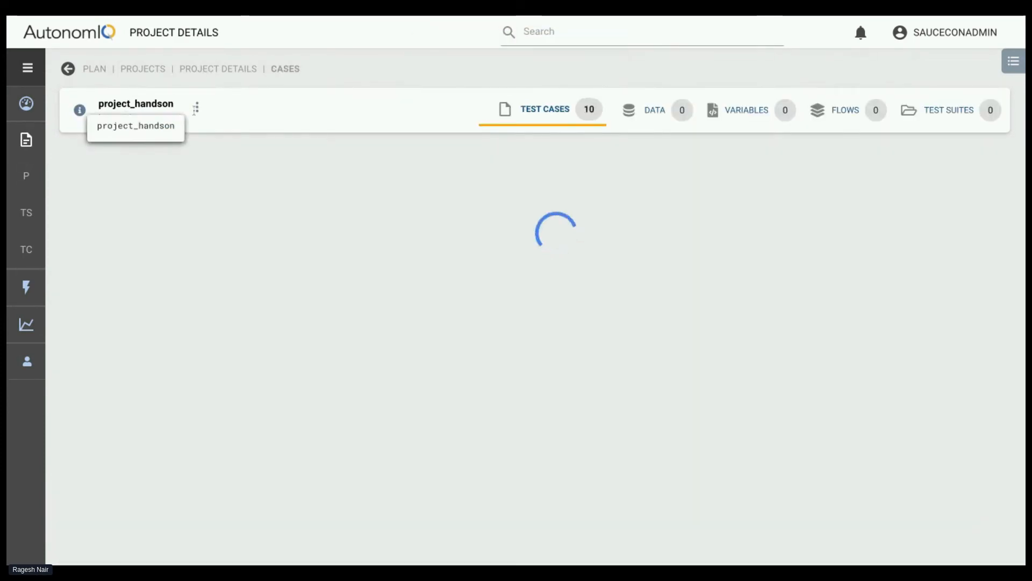
click(144, 170)
click(268, 161)
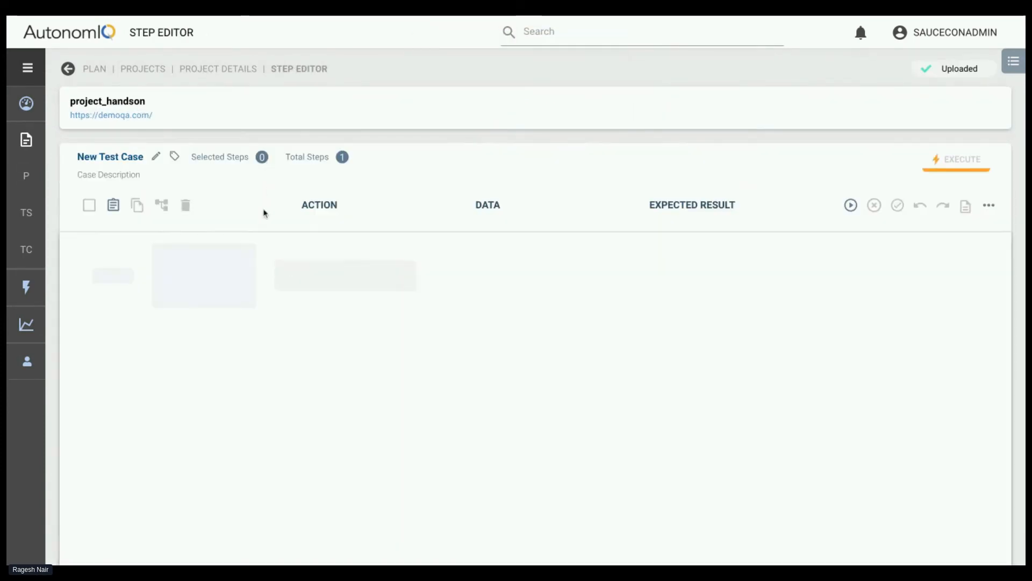
key(ctrl+v)
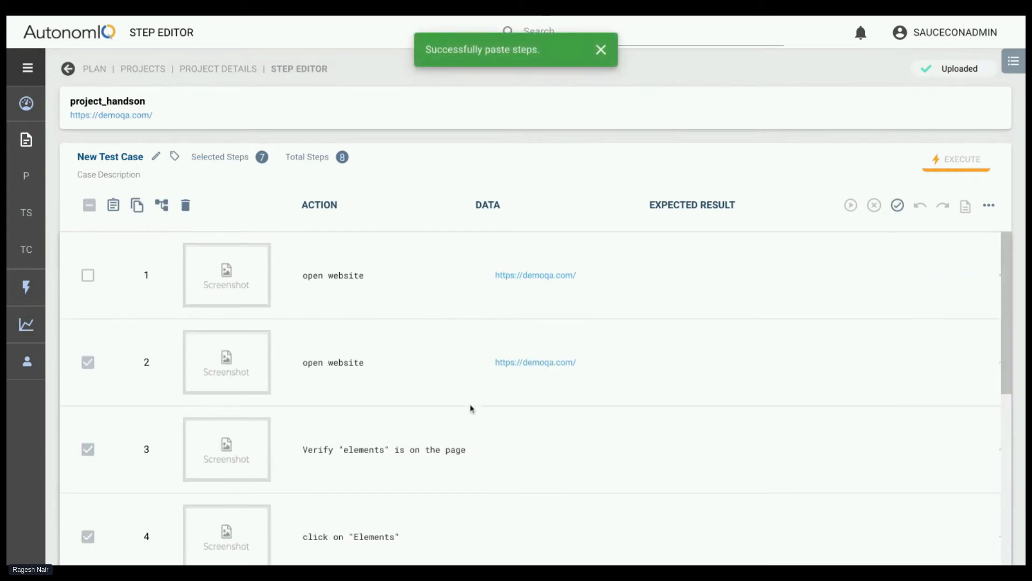
click(90, 206)
click(90, 206)
scroll(256, 469, down, 7)
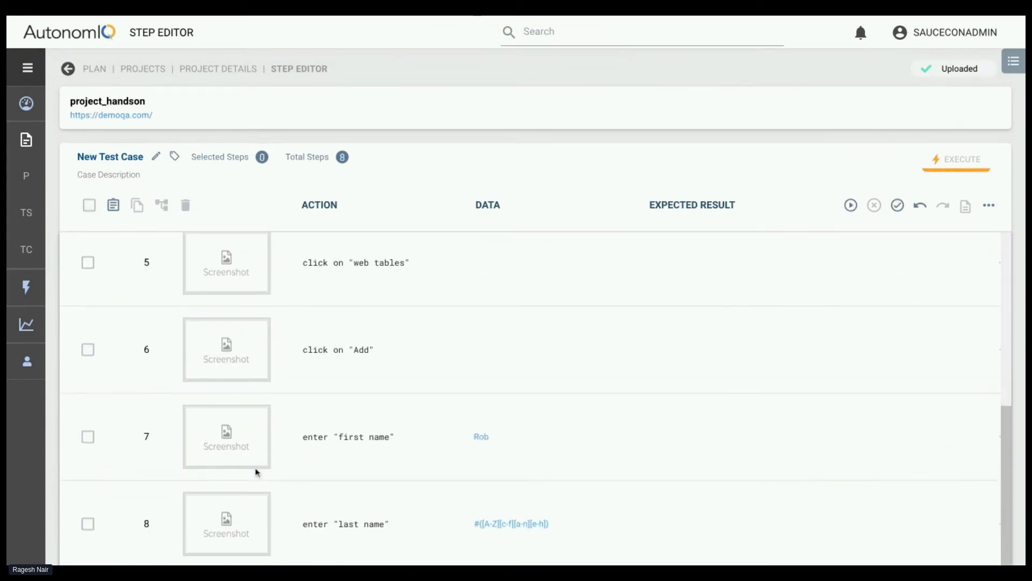
scroll(257, 473, up, 3)
scroll(256, 473, up, 3)
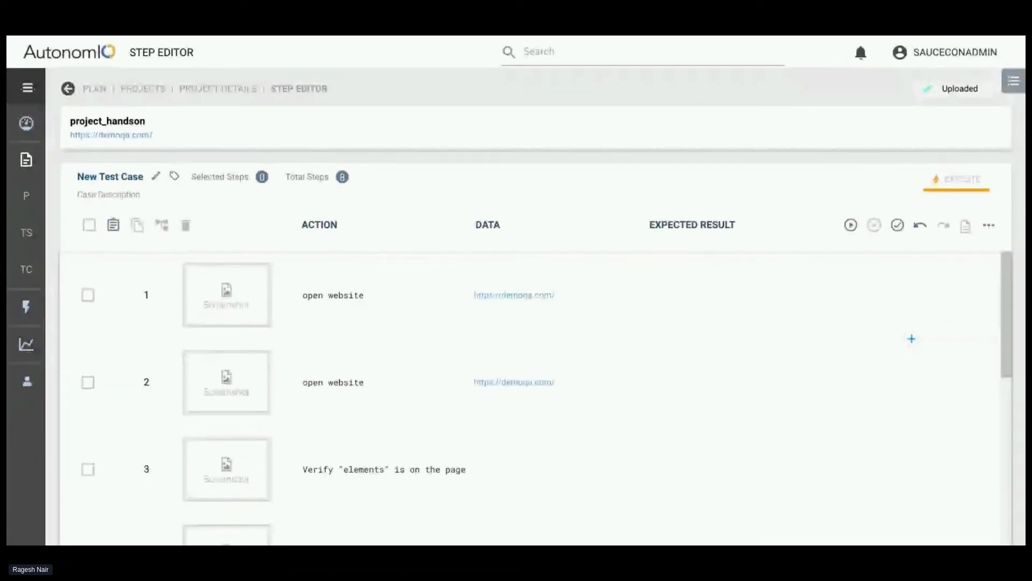
Append --timeout 60 to the step 3 action, Verify "elements" is on the page, and save the action
scroll(391, 397, down, 1)
scroll(392, 396, down, 1)
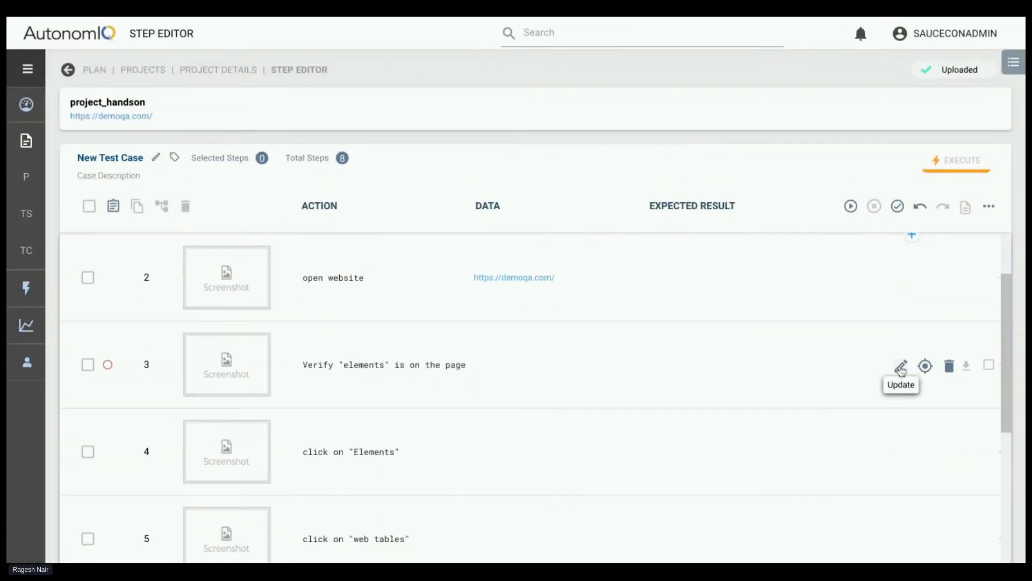
click(898, 365)
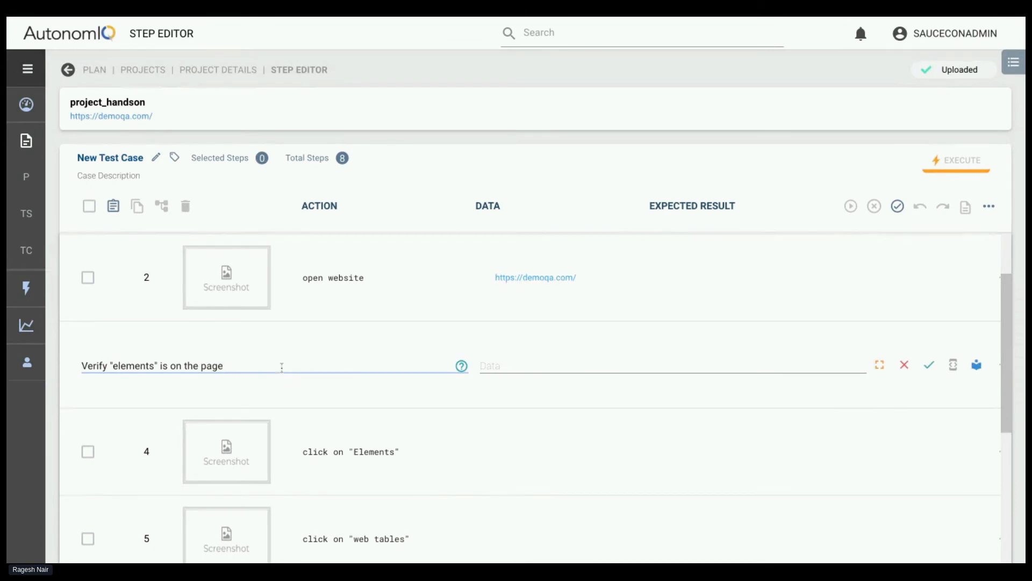
text(--timeout 60)
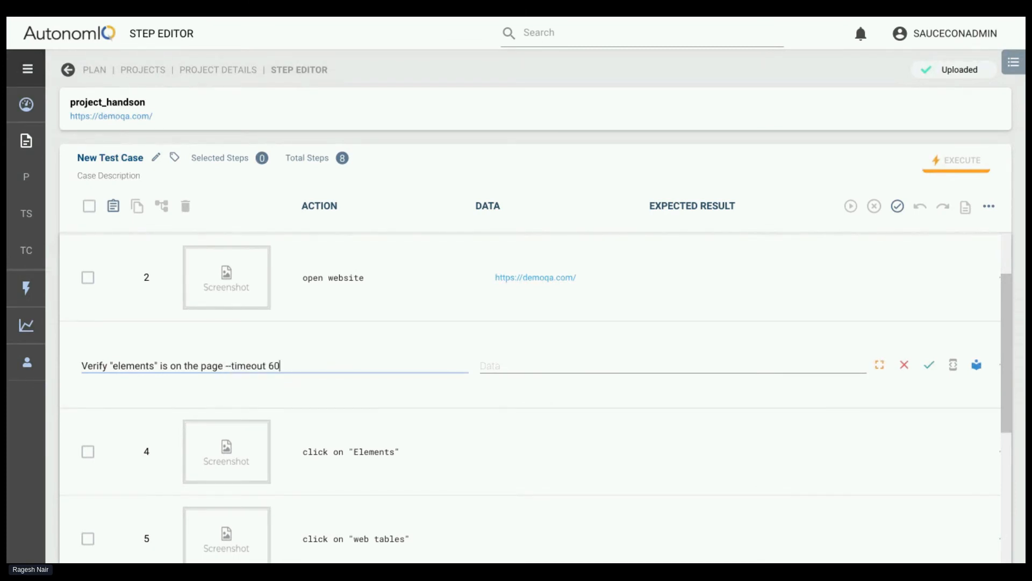
click(930, 367)
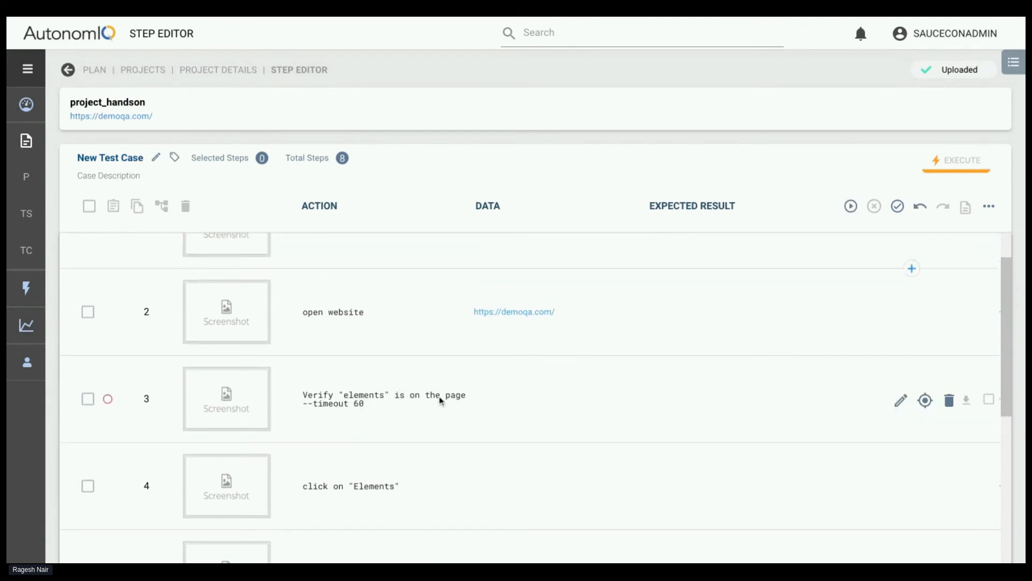
Recheck the step 3 action text in edit mode and save the updated test steps of the new test case
click(900, 400)
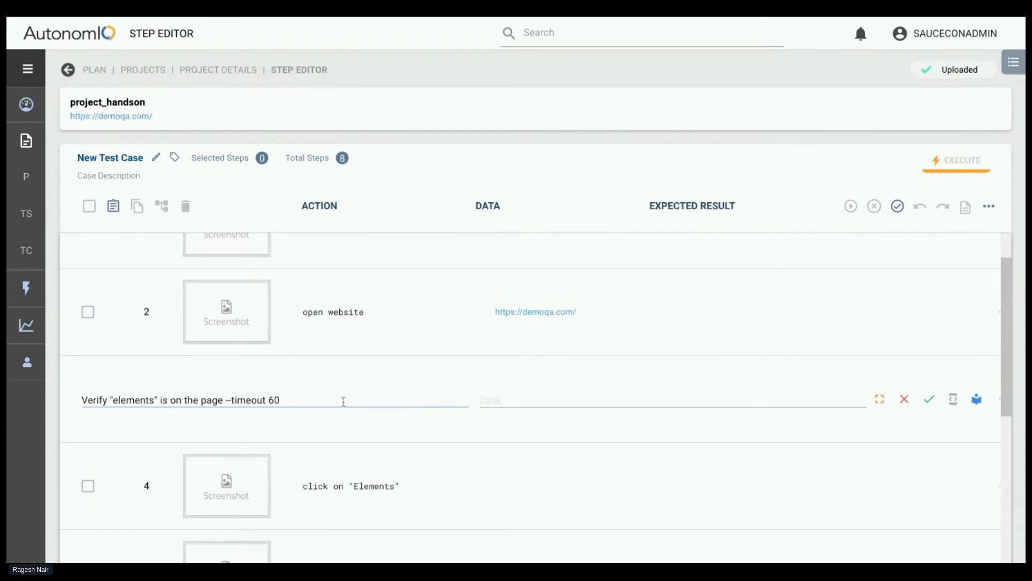
click(369, 18)
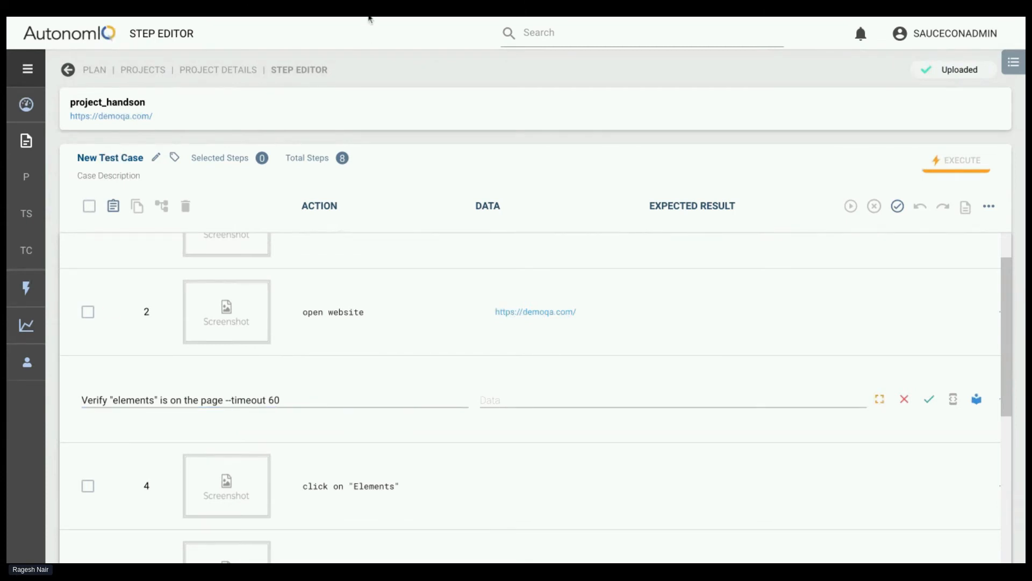
click(369, 17)
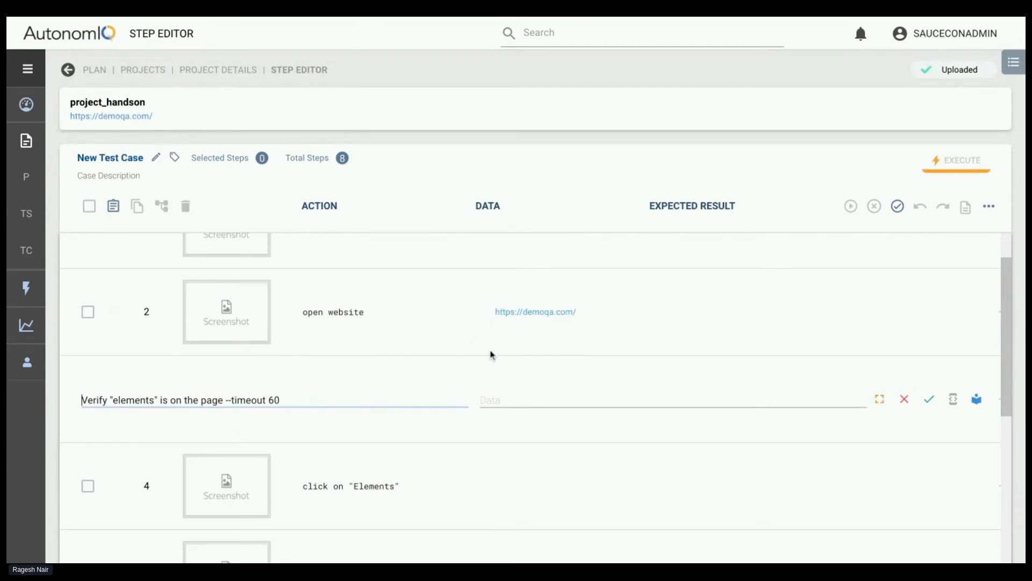
click(929, 399)
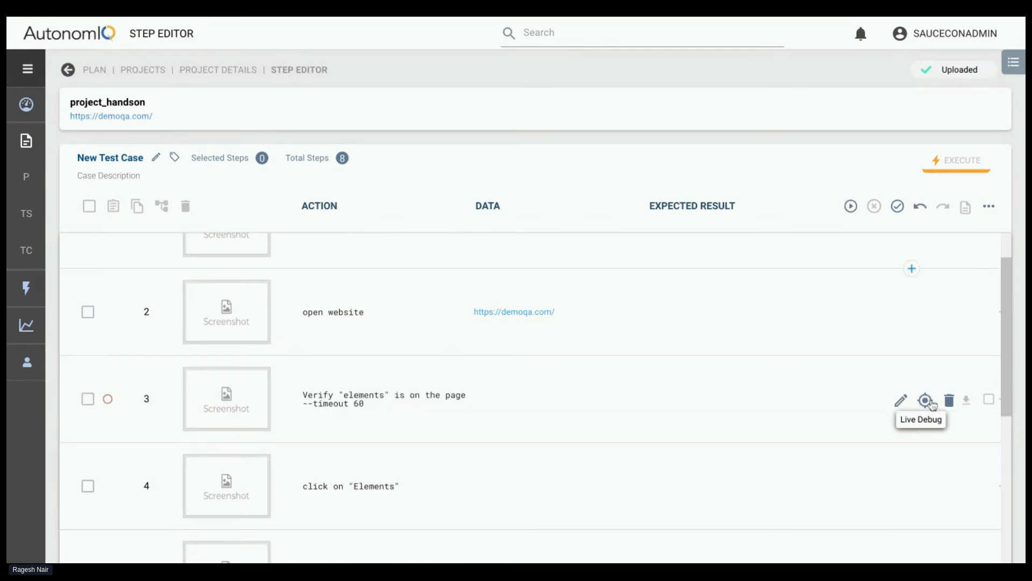
click(894, 206)
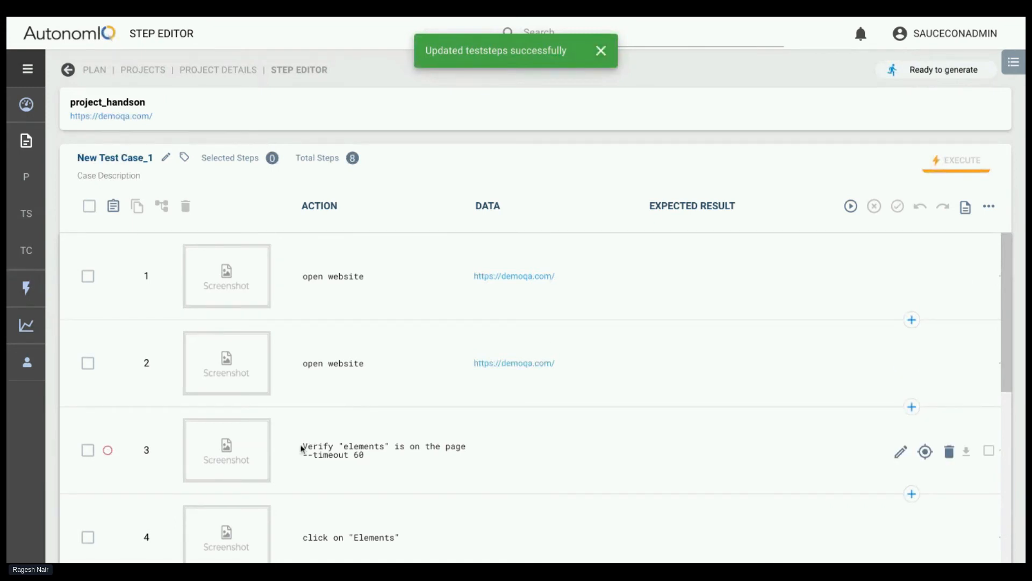
drag(301, 446, 481, 461)
click(481, 461)
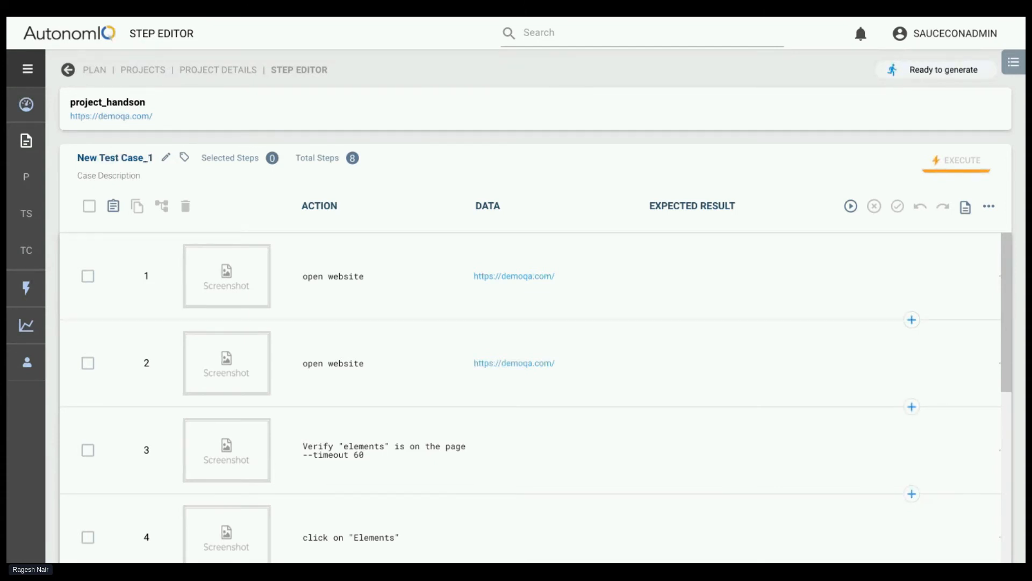
scroll(385, 413, down, 4)
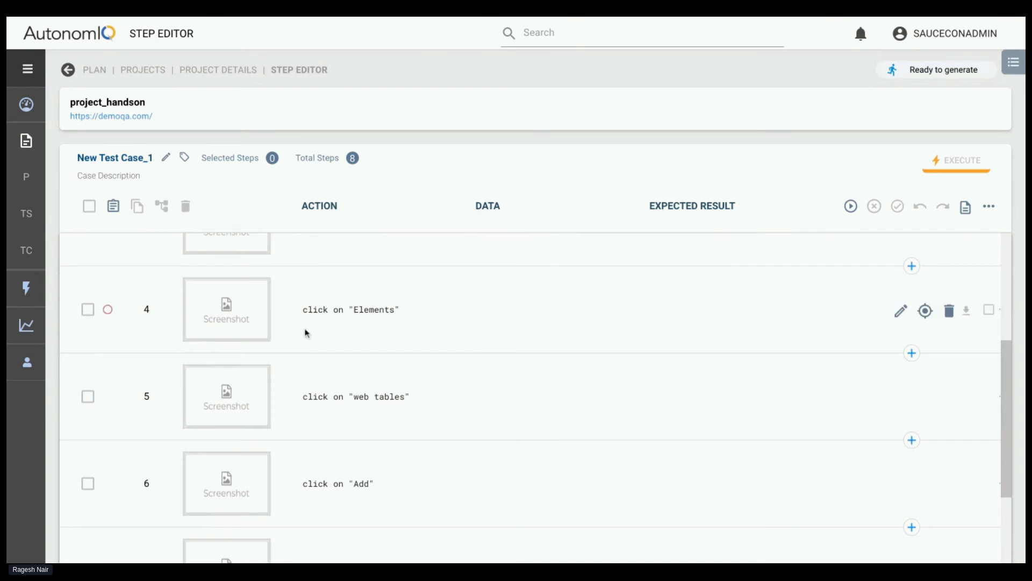
scroll(304, 332, up, 5)
Reopen the step 3 action Verify "elements" is on the page, retype its --timeout 60 option, and save the action
scroll(424, 428, down, 2)
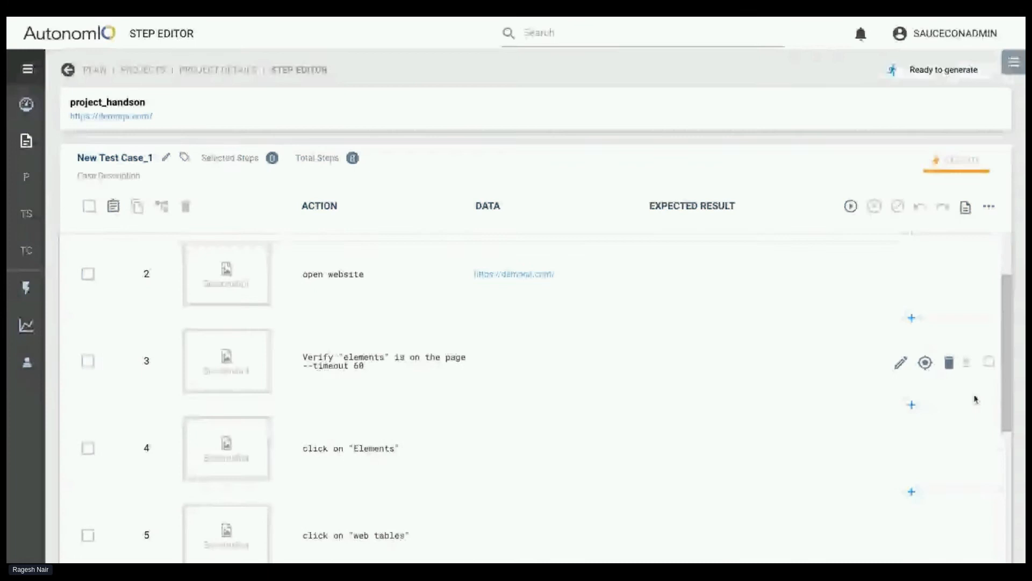
click(901, 362)
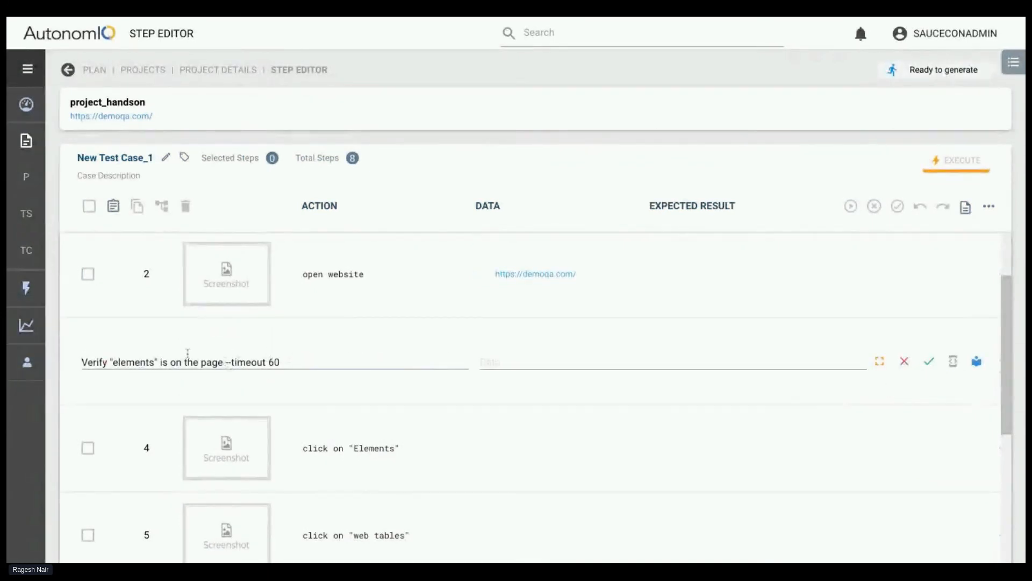
click(290, 362)
key(ctrl+shift+Left)
key(ctrl+shift+Left)
key(ctrl+shift+Left)
key(BackSpace)
key(BackSpace)
text(-timeout 6)
double_click(131, 361)
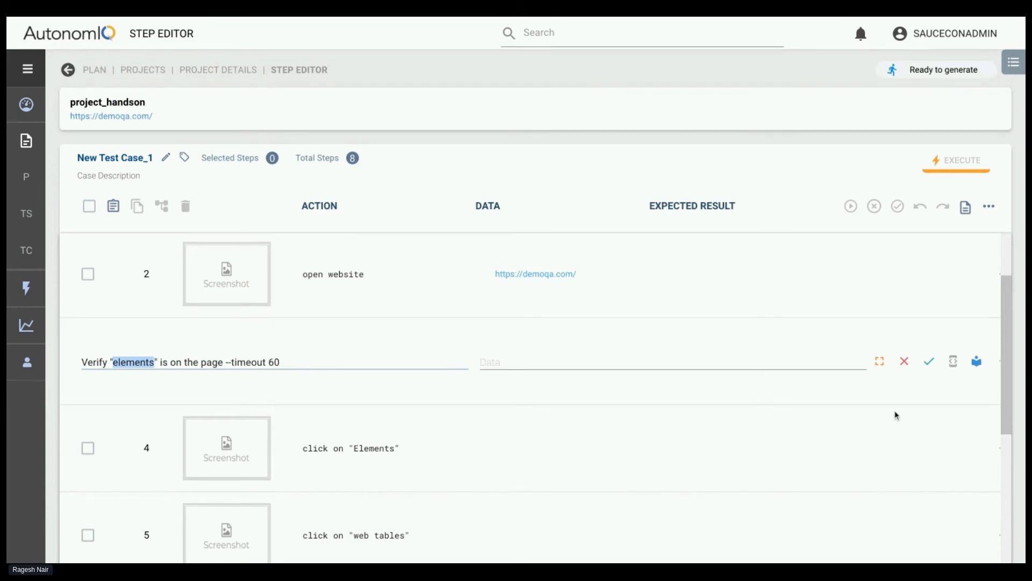
click(929, 361)
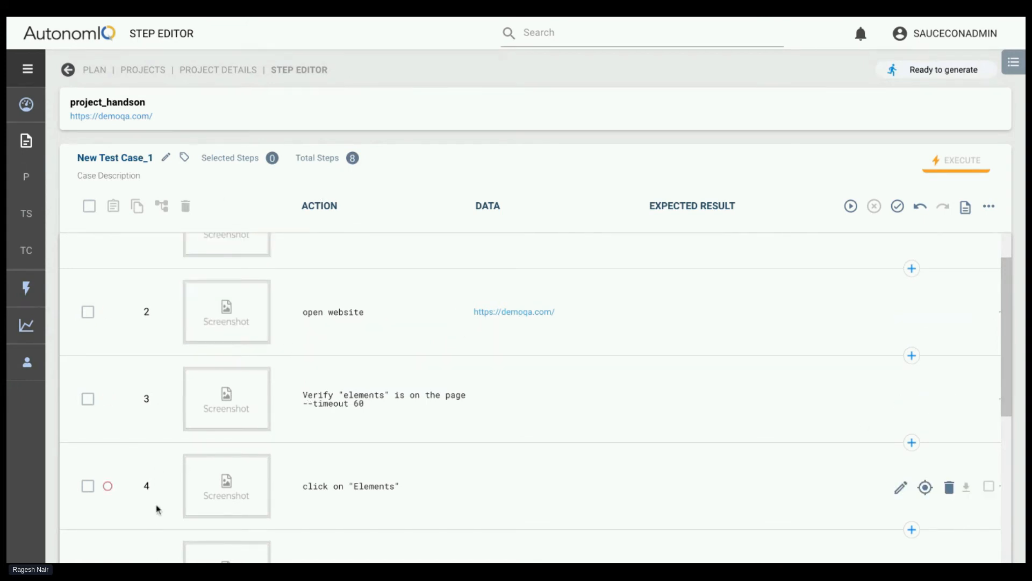
Insert a new step after step 8 with the action enter "email"
scroll(188, 431, down, 1)
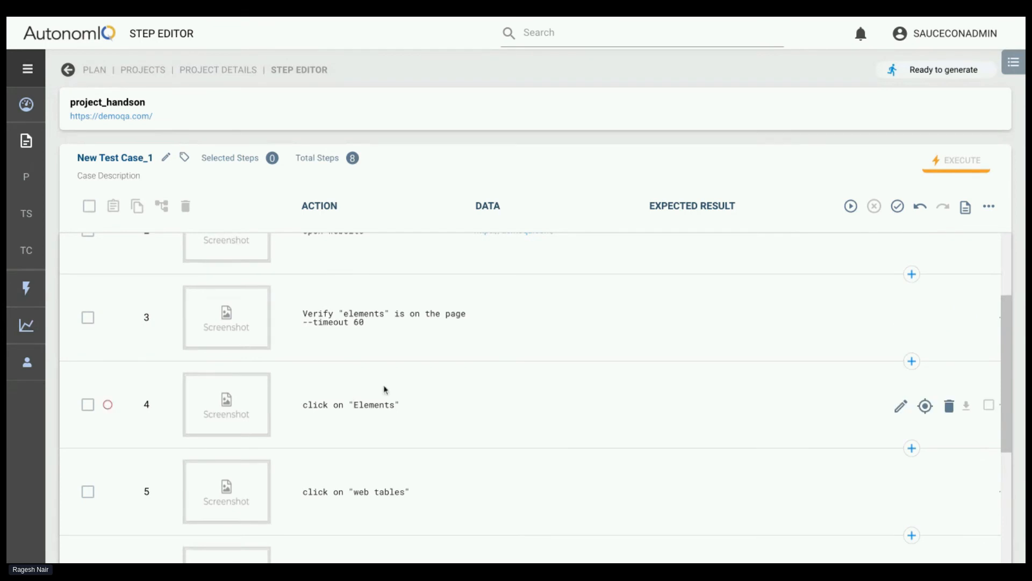
scroll(385, 392, down, 3)
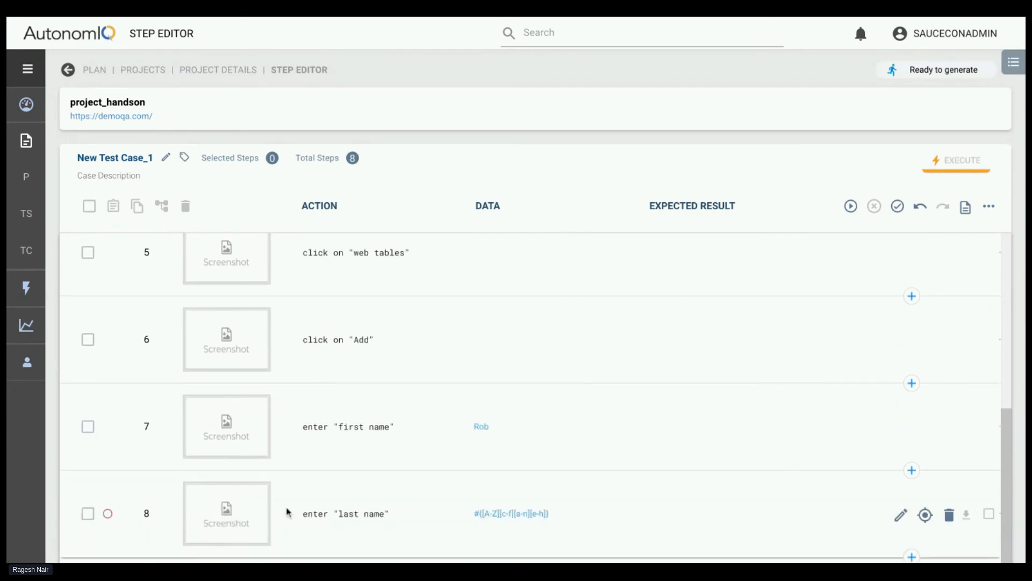
click(912, 556)
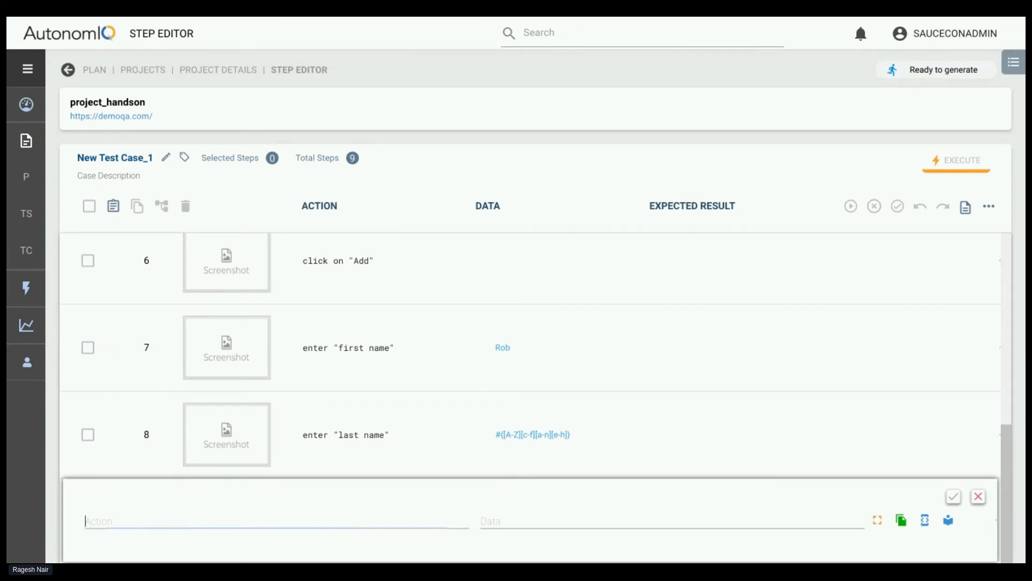
text(etner)
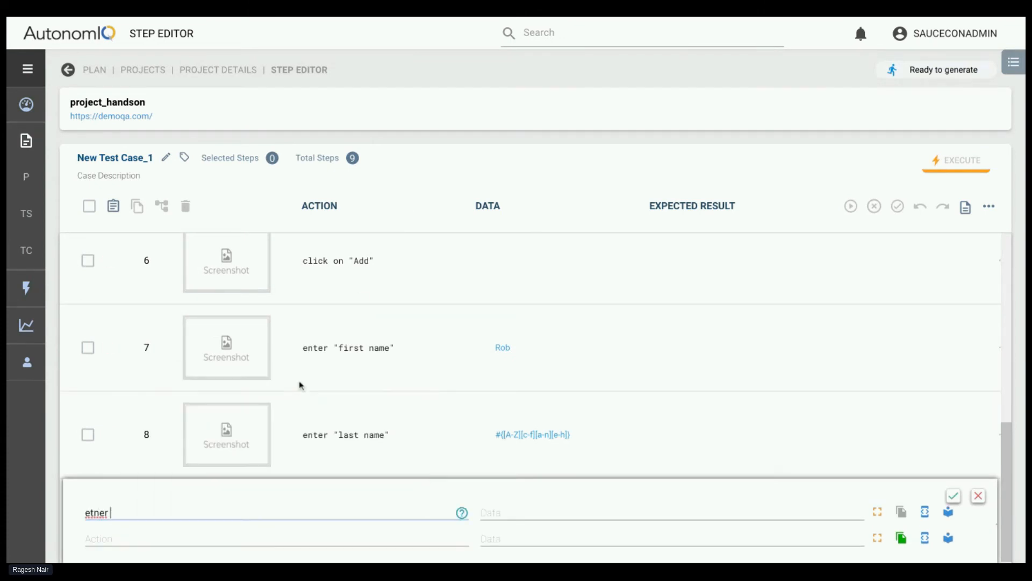
key(BackSpace)
key(BackSpace)
key(BackSpace)
key(BackSpace)
text(nter "email")
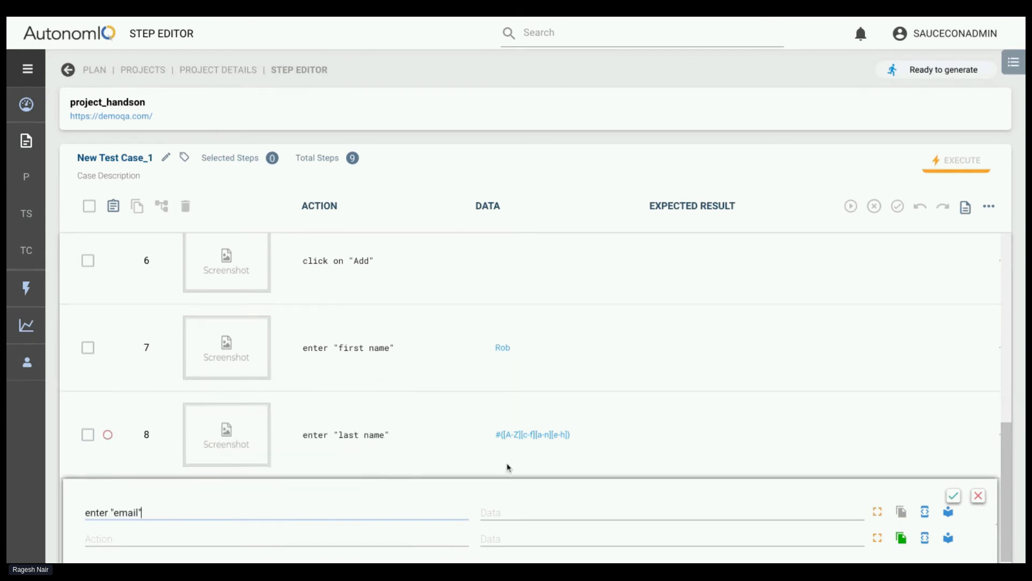
Fill the email step's data with the sample first name followed by the random pattern copied from the "last name" step
click(498, 508)
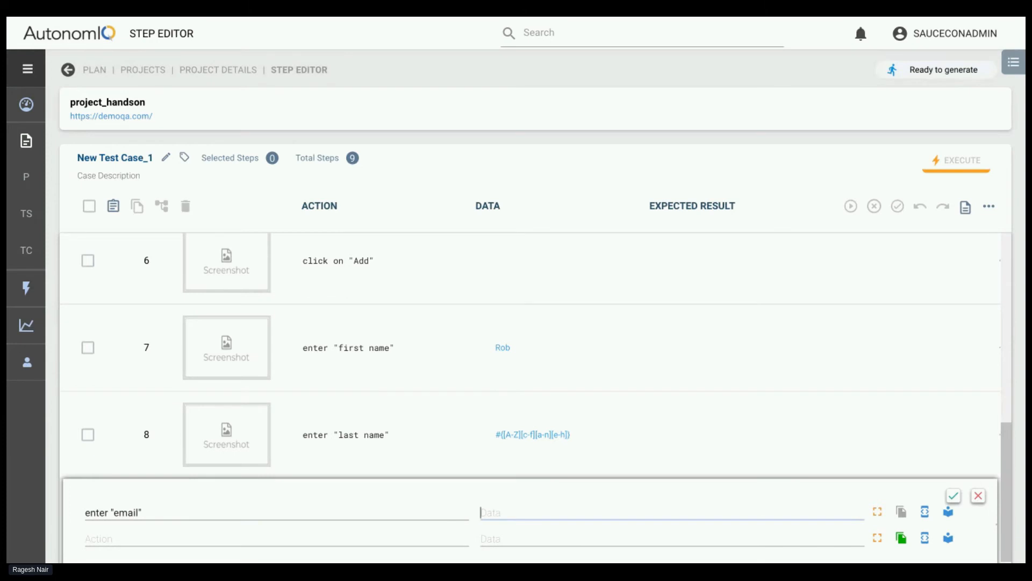
text(sam)
key(BackSpace)
key(BackSpace)
key(BackSpace)
text(Rob)
triple_click(497, 435)
key(ctrl+c)
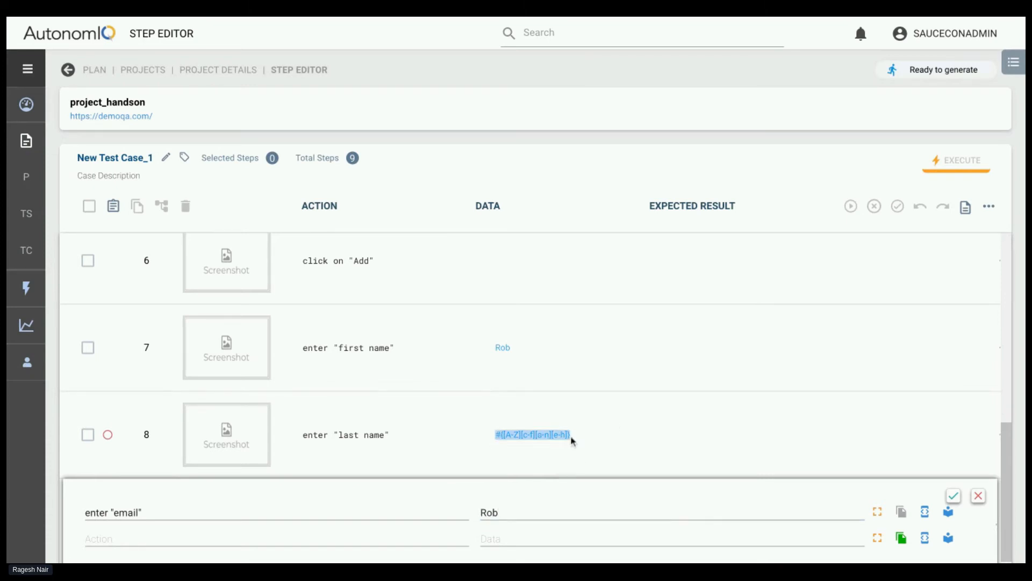
click(505, 511)
key(ctrl+v)
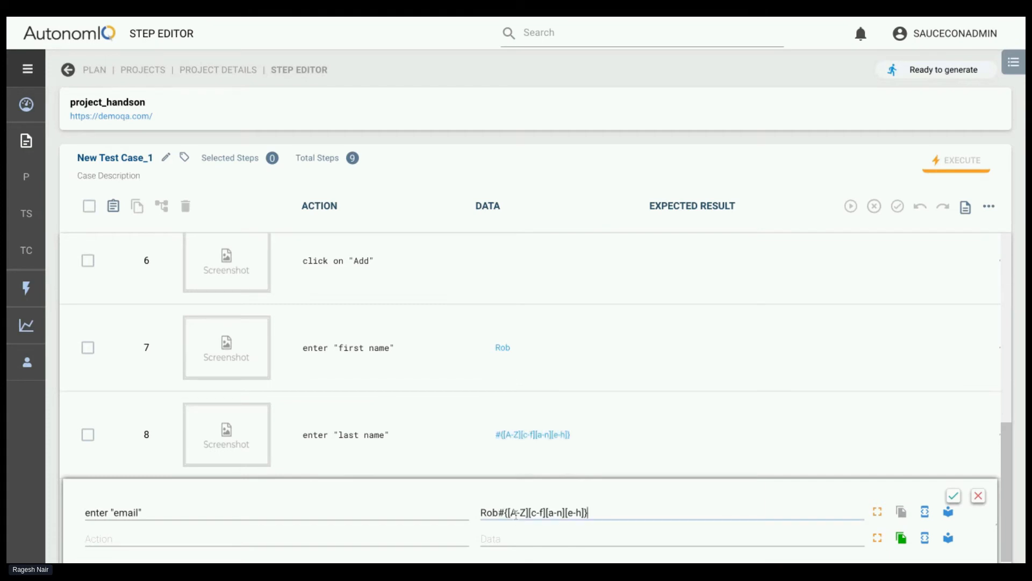
click(530, 512)
key(shift+Left)
key(shift+Left)
key(shift+Left)
key(shift+Left)
key(shift+Left)
key(BackSpace)
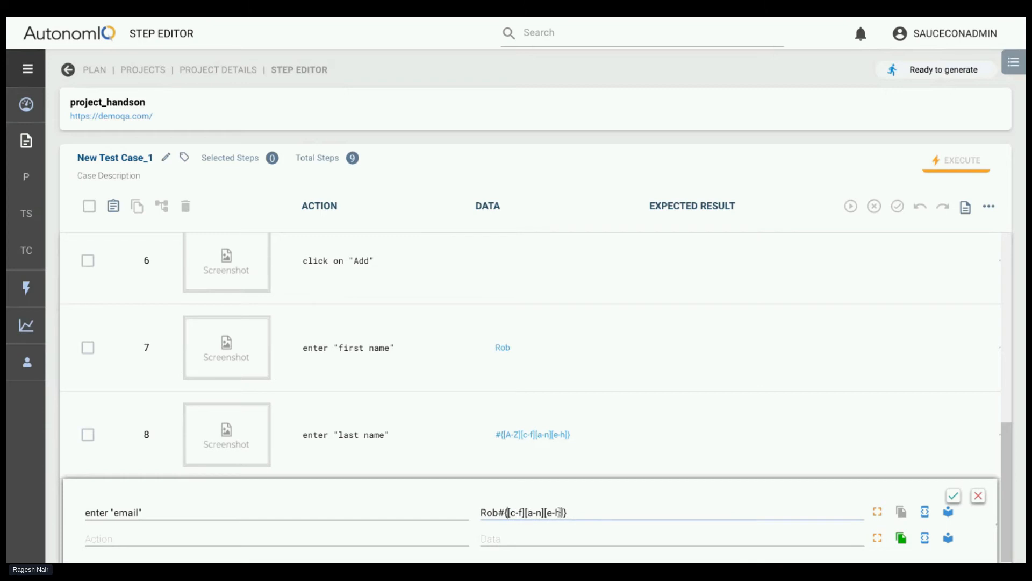
click(563, 512)
key(BackSpace)
key(BackSpace)
key(BackSpace)
text(\d\d)
text(@gmai.)
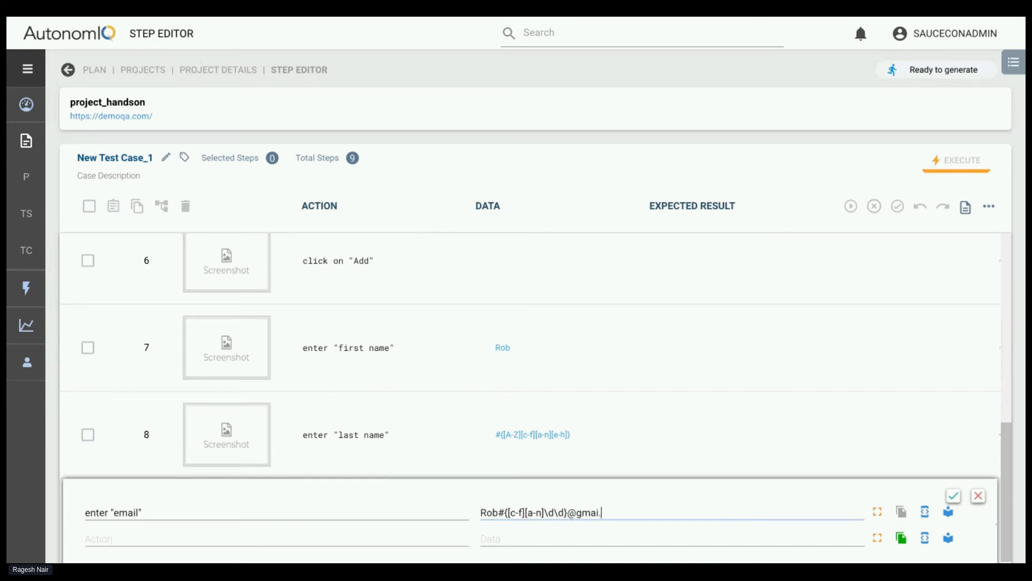
key(BackSpace)
text(l.com)
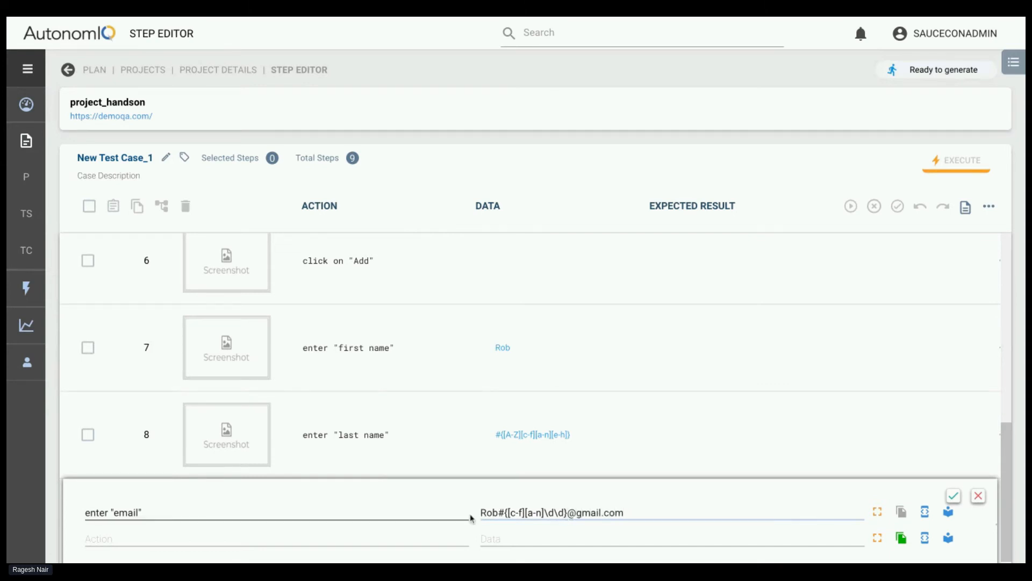
drag(481, 512, 624, 512)
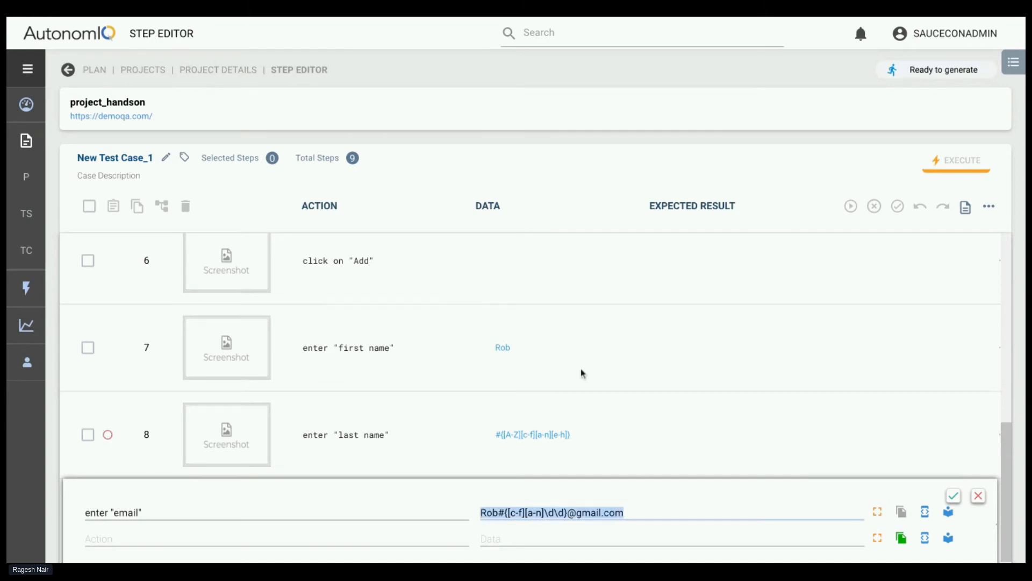
click(393, 16)
Add the action enter "age" below the email action
click(335, 539)
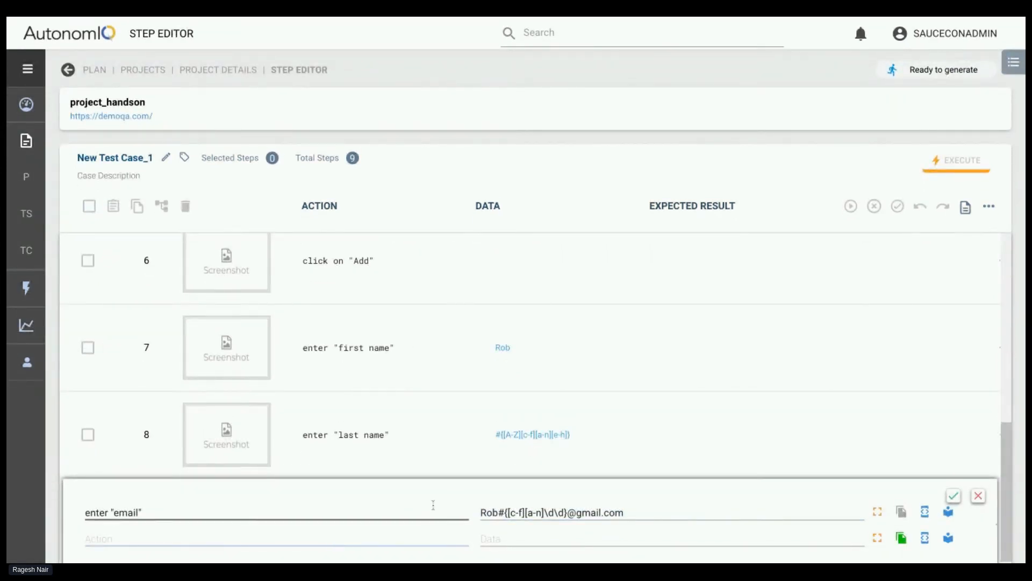
scroll(279, 447, down, 1)
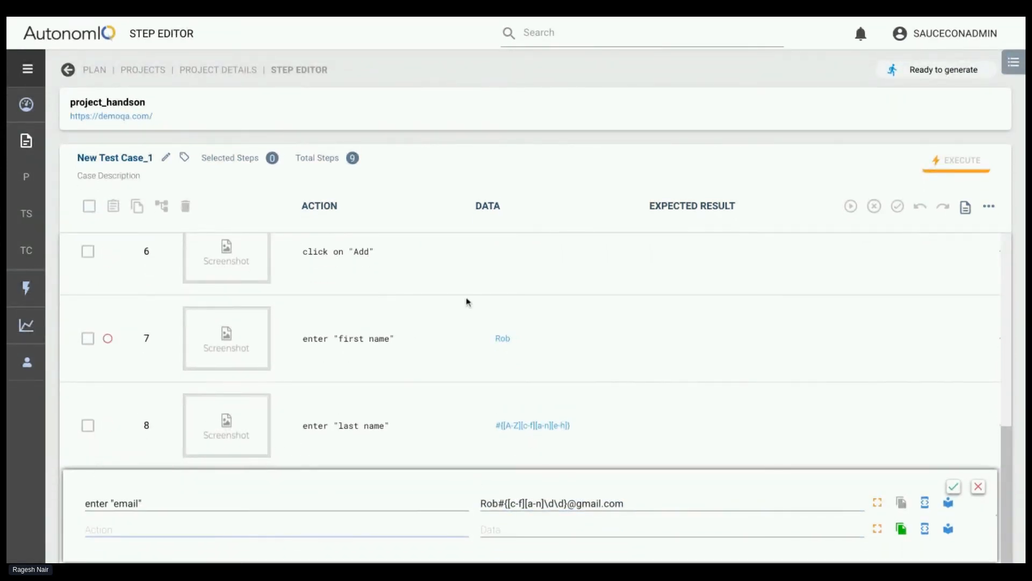
text(enter ")
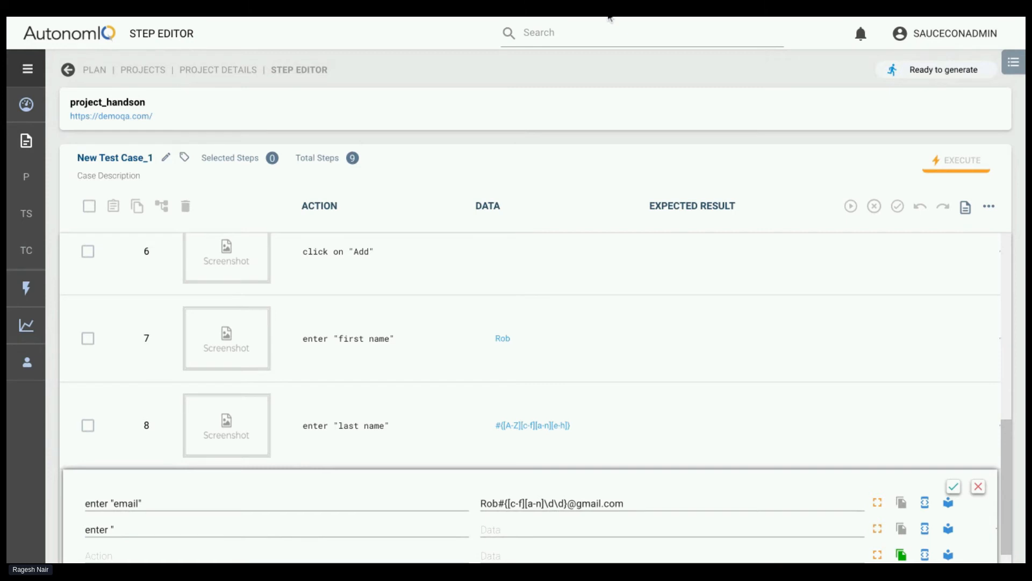
text(age)
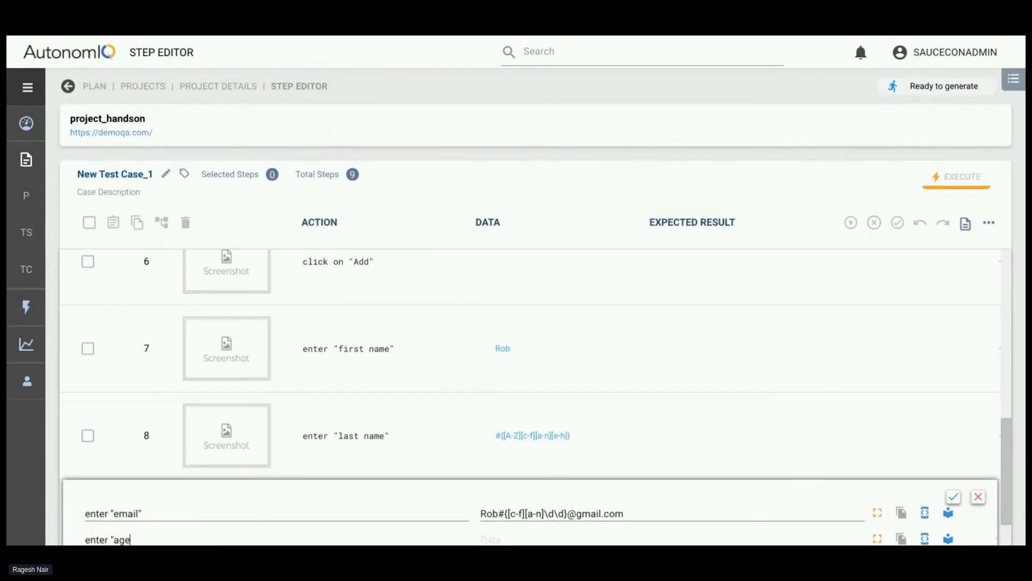
Add the action Enter "salary" below the age action, using the suggested Enter [textbox] template and replacing its placeholder
click(161, 538)
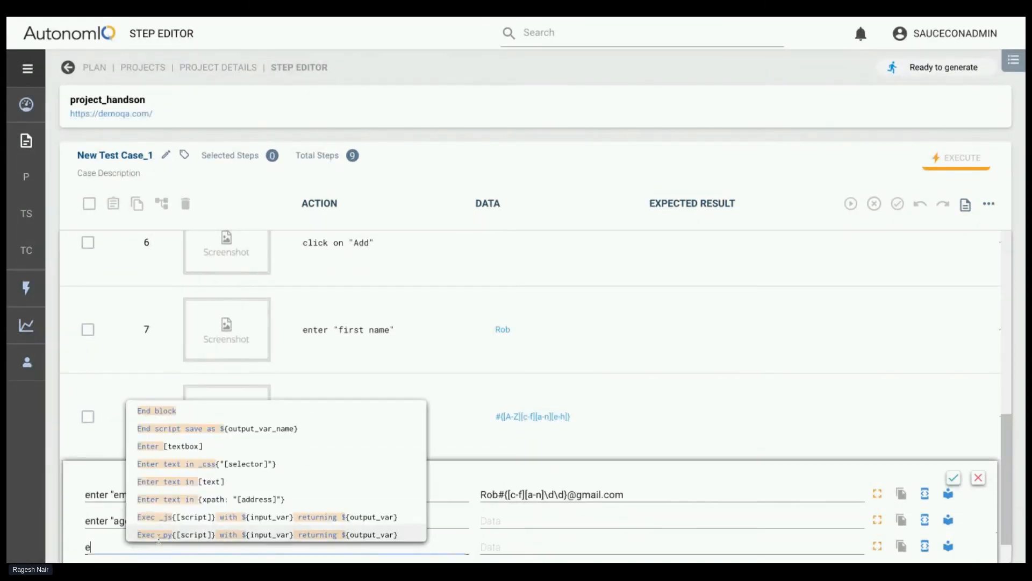
text(etne)
key(BackSpace)
text(nter)
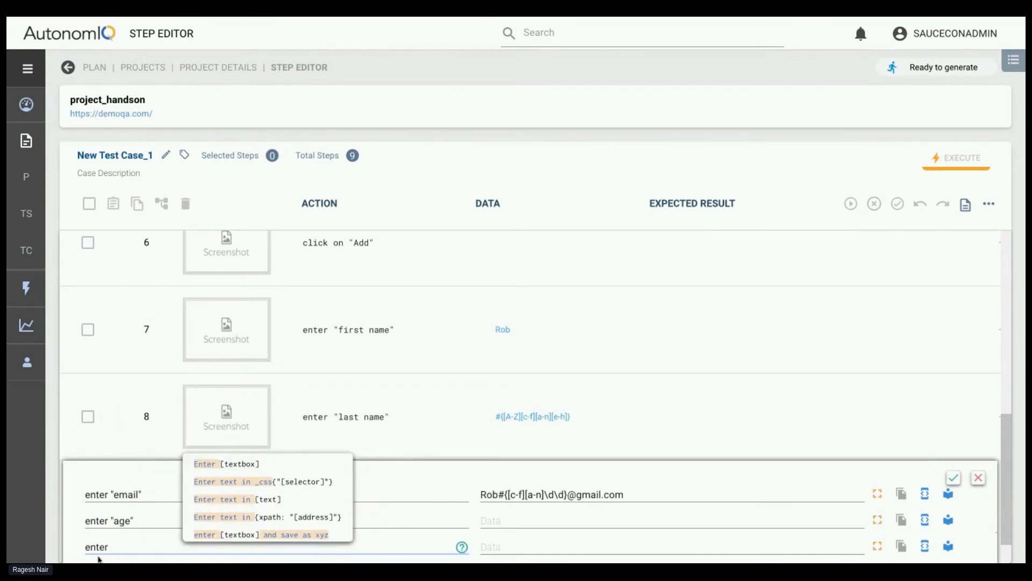
click(229, 473)
double_click(139, 548)
key(BackSpace)
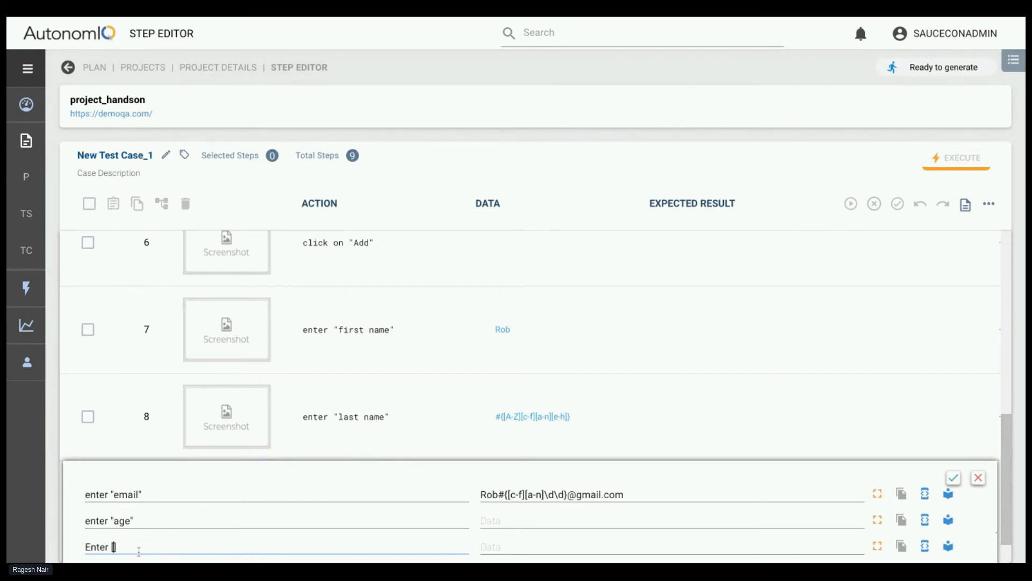
key(BackSpace)
key(BackSpace)
text("salary")
key(Return)
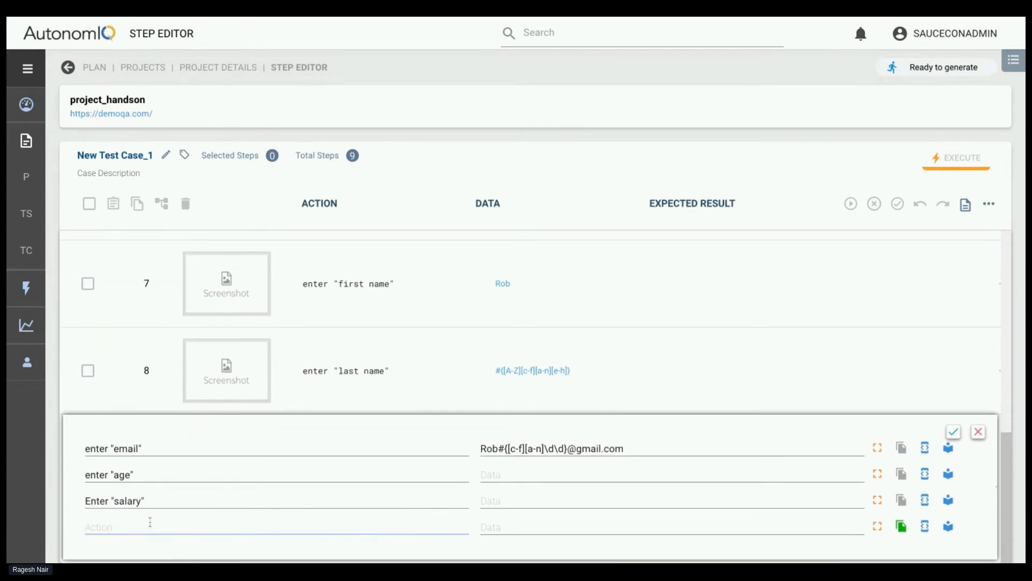
Add the action enter "department" below the salary action
text(enter "d)
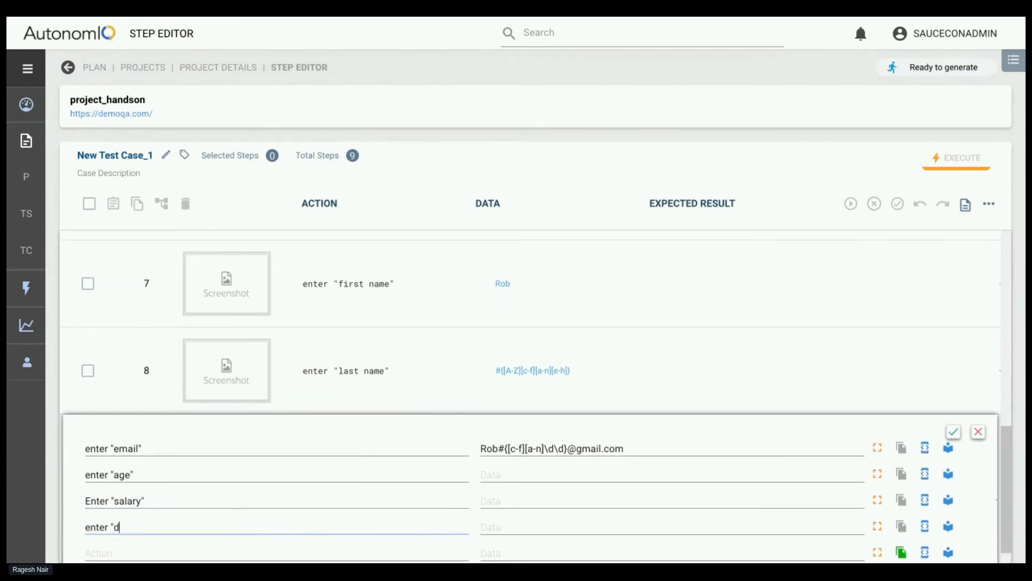
text(erpar)
text(partment')
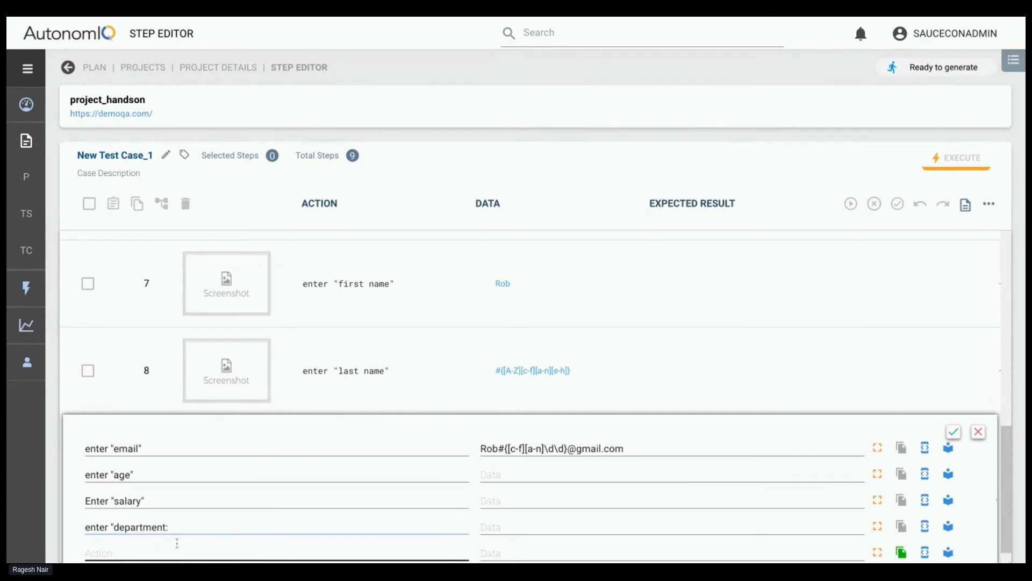
key(Return)
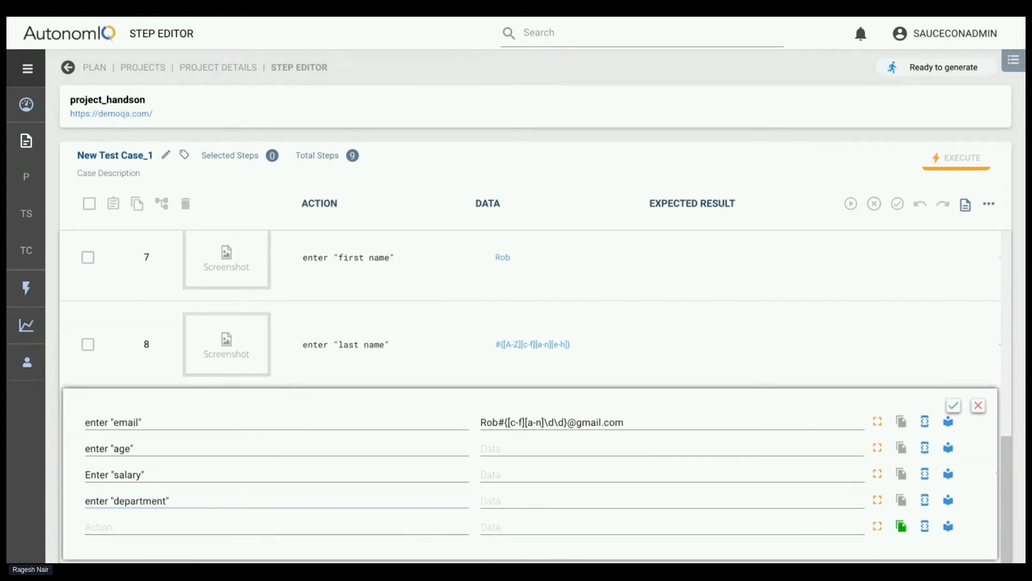
Add the final action click on save, without quotation marks around save
text(click )
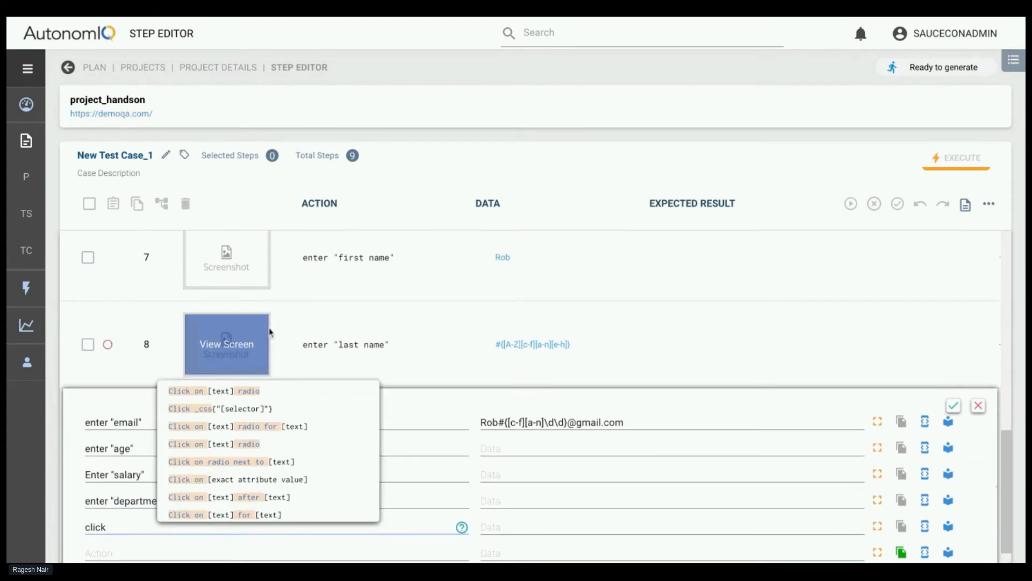
text(on "s)
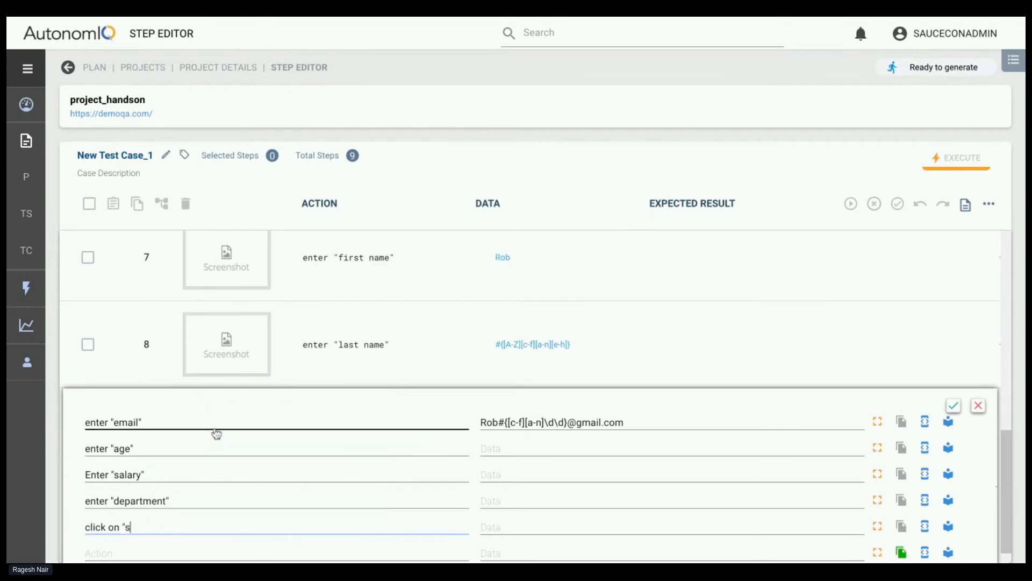
text(ave)
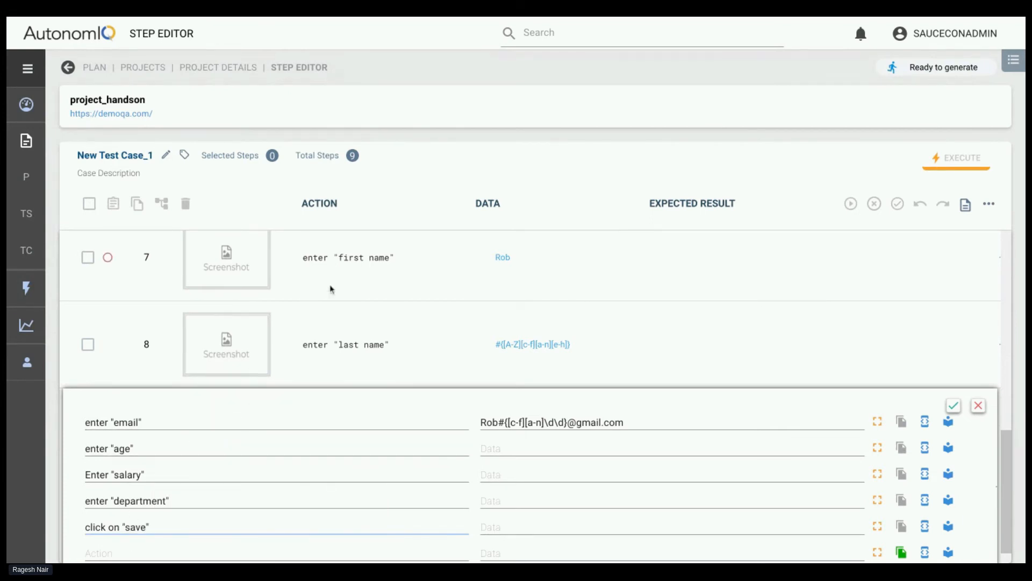
click(126, 523)
key(BackSpace)
key(BackSpace)
Set the data of the age action to 56, salary to 567889, and department to qa
click(509, 442)
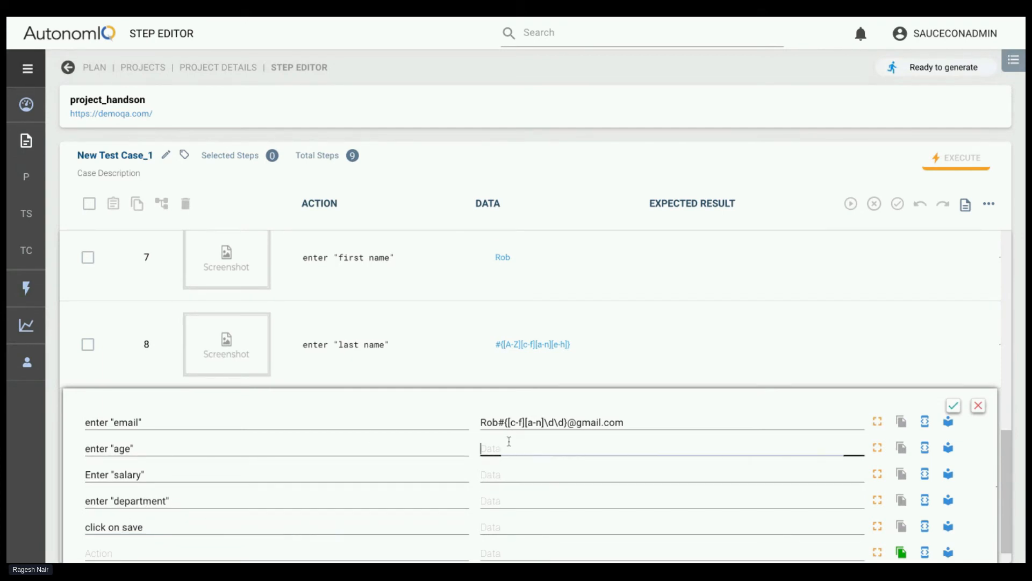
text(56)
key(Tab)
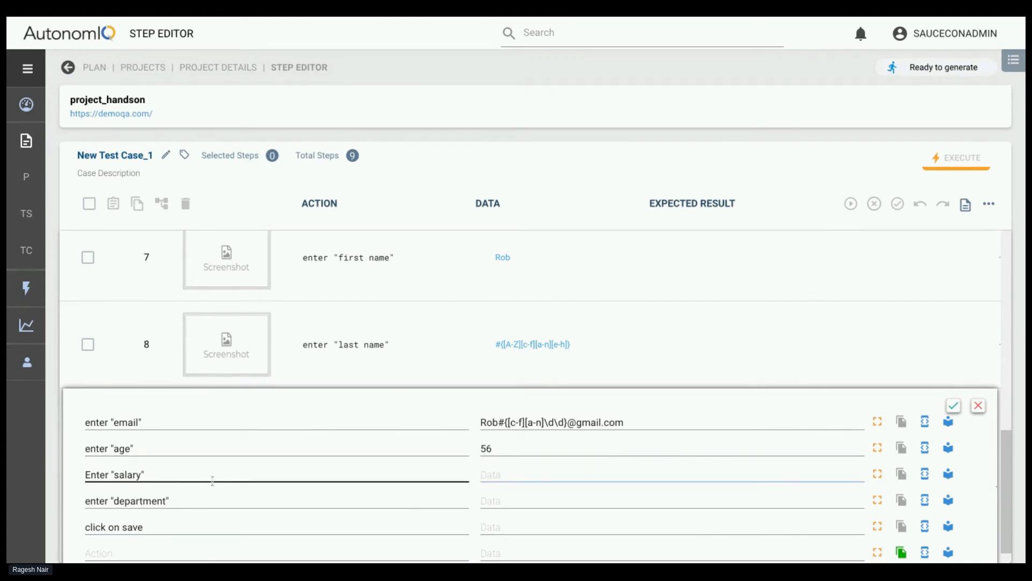
text(567889)
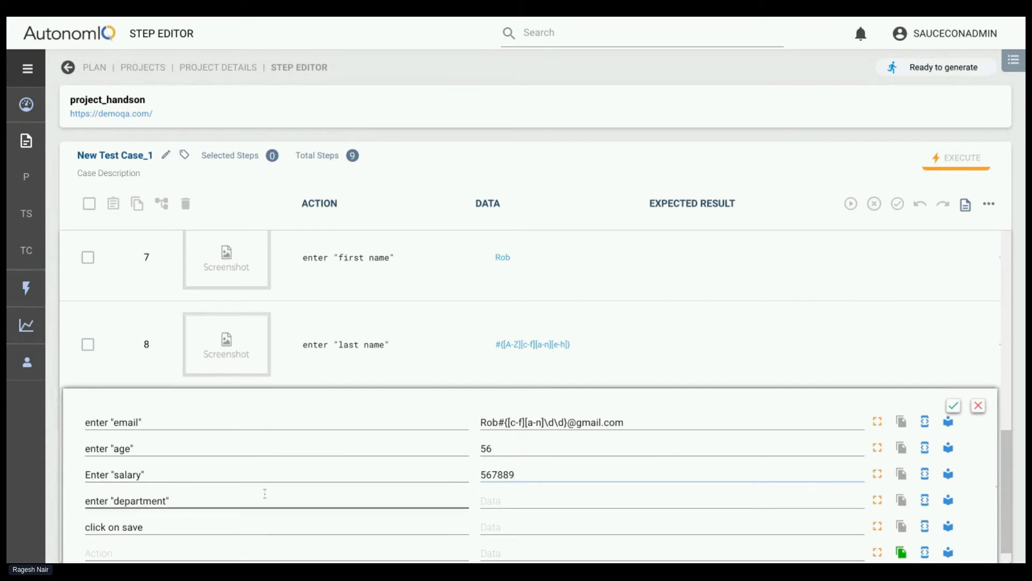
click(507, 502)
text(qa)
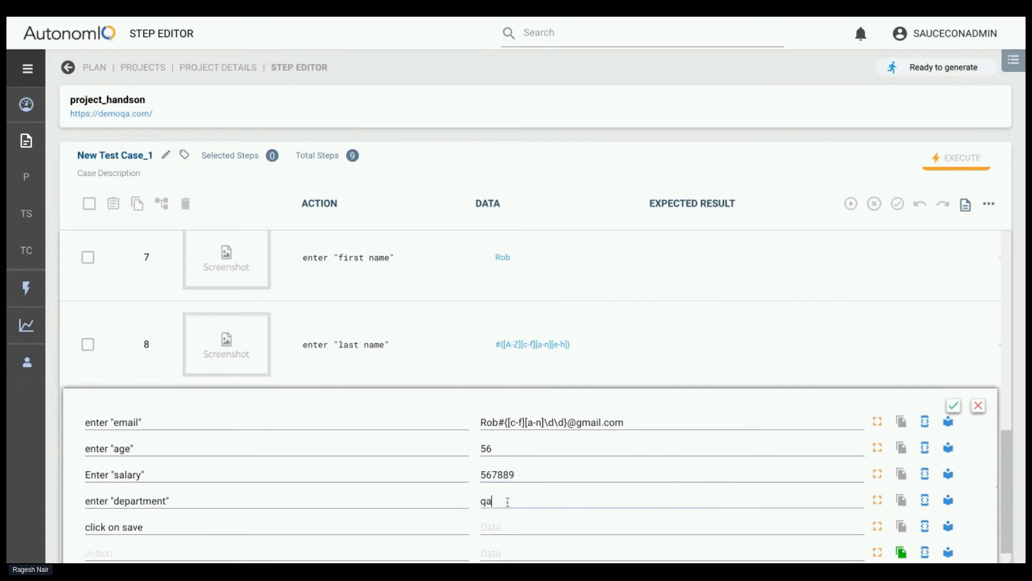
scroll(560, 491, down, 1)
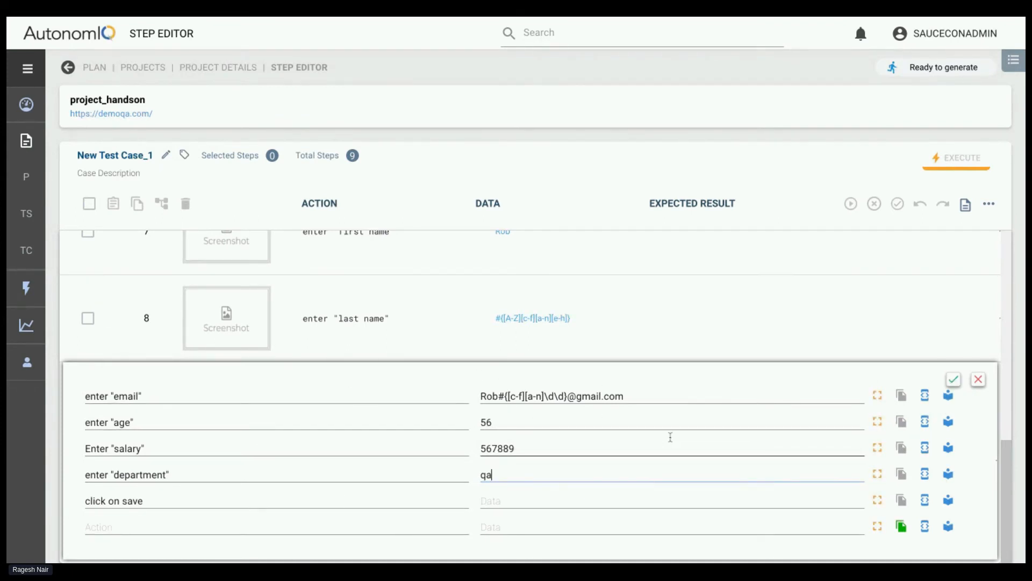
Confirm the newly entered email-to-save actions and save New Test Case_1
click(955, 380)
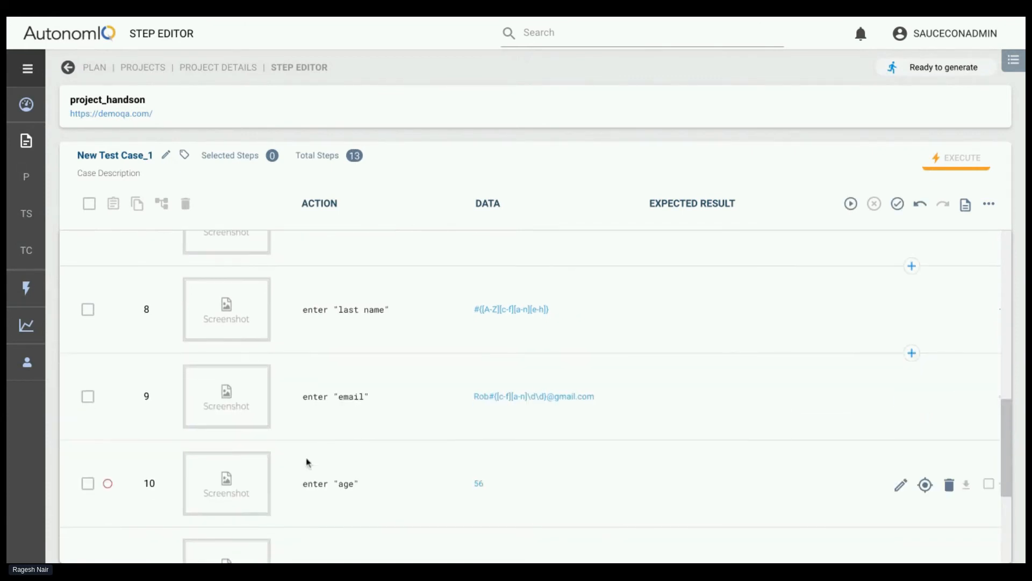
scroll(344, 457, down, 4)
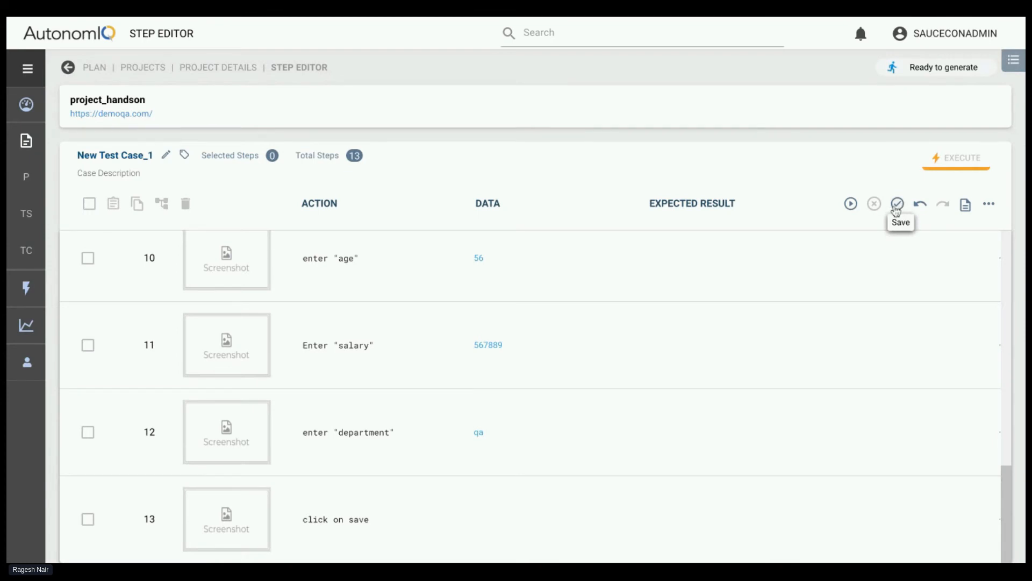
click(898, 208)
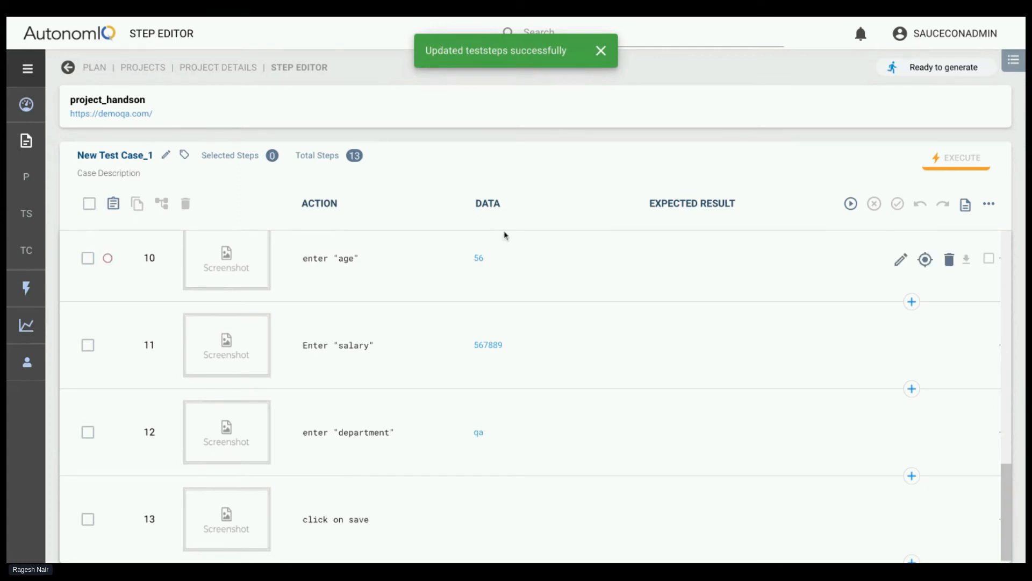
Extend the last name action with and save it as lneema, copying the variable name, and confirm the edit
scroll(461, 317, up, 5)
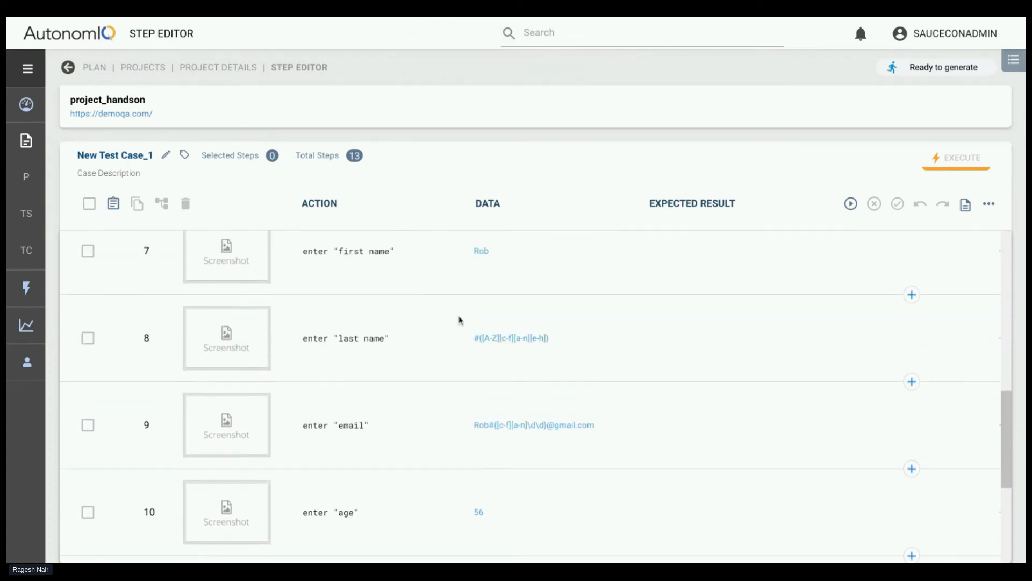
mouse_move(393, 355)
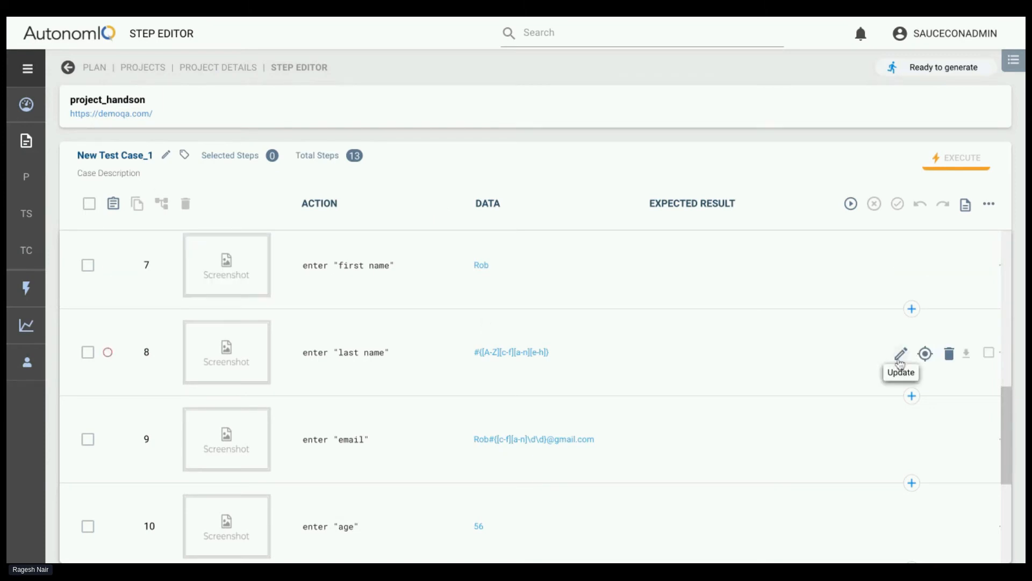
click(900, 359)
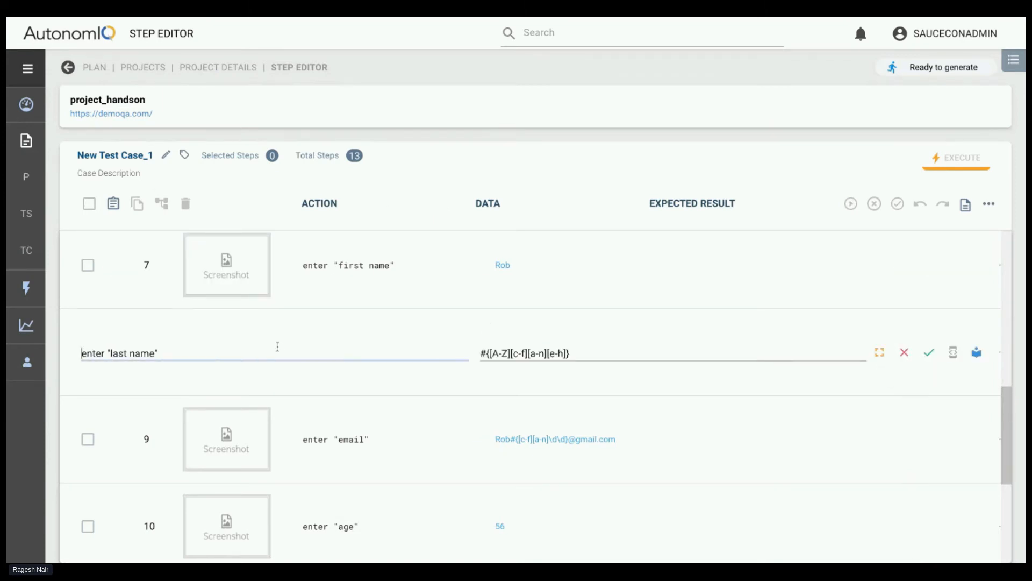
text(and save i)
text(a as)
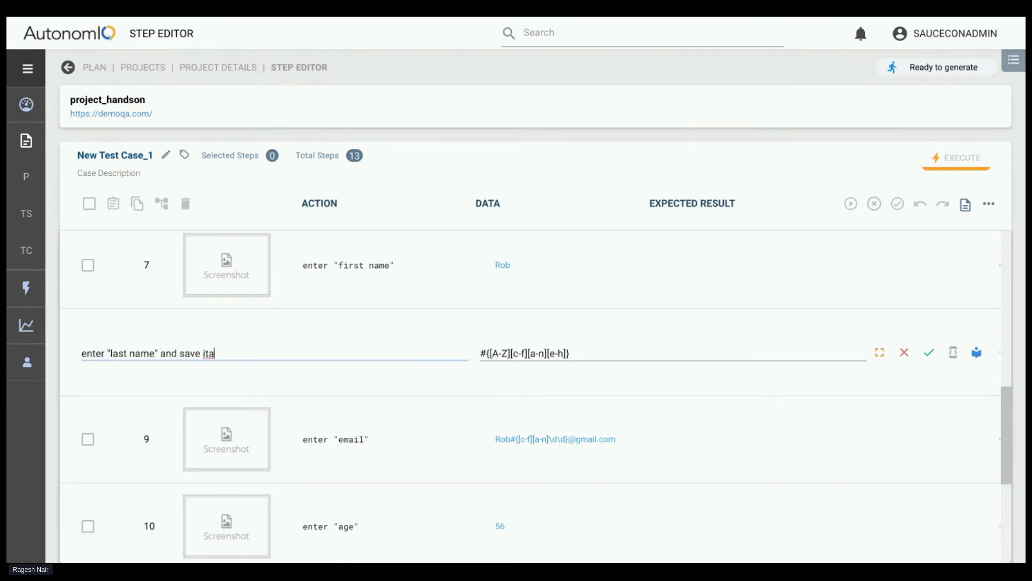
key(BackSpace)
key(BackSpace)
key(BackSpace)
key(BackSpace)
text(lnem)
key(BackSpace)
key(BackSpace)
text(eesmma)
double_click(232, 353)
click(929, 352)
Add an action after click on save using the suggested template Verify ${var_name} is on the screen
scroll(783, 465, down, 5)
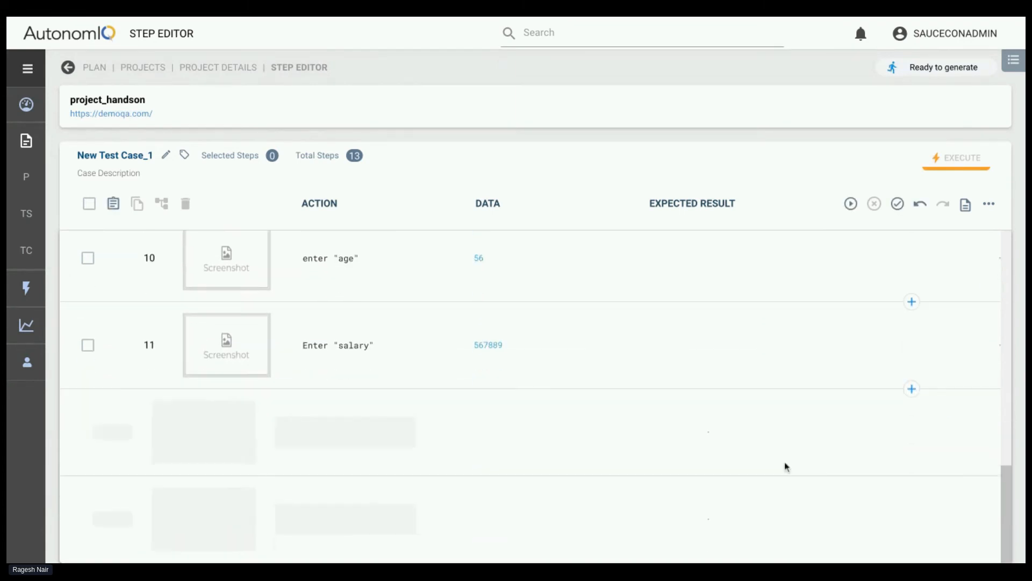
click(912, 560)
text(v)
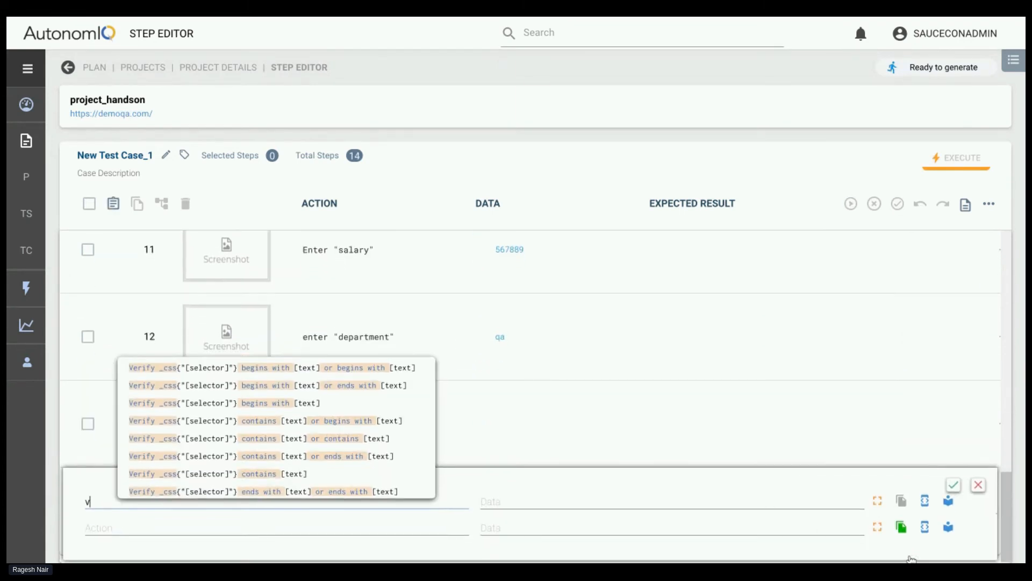
text(erify ${)
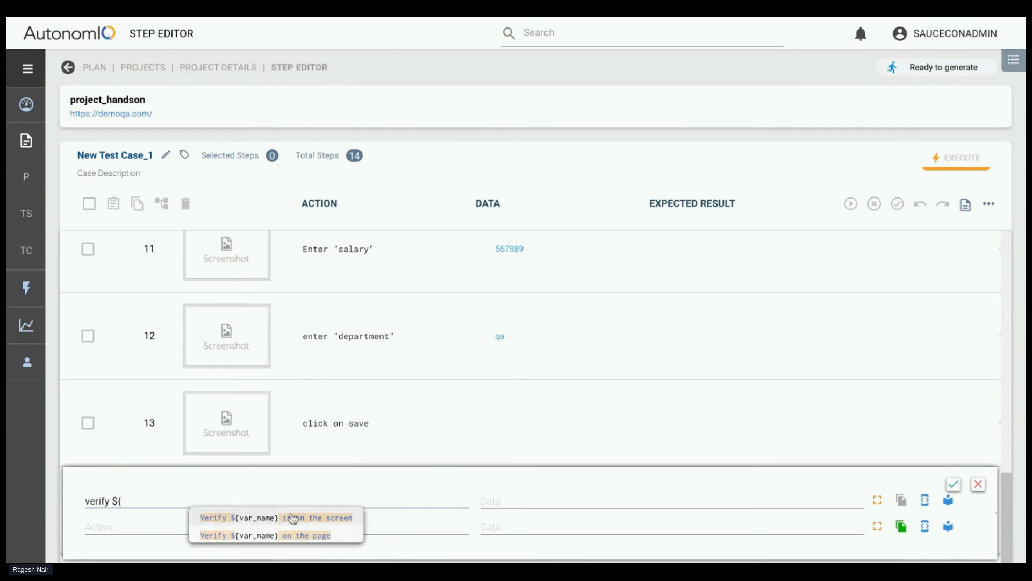
click(265, 518)
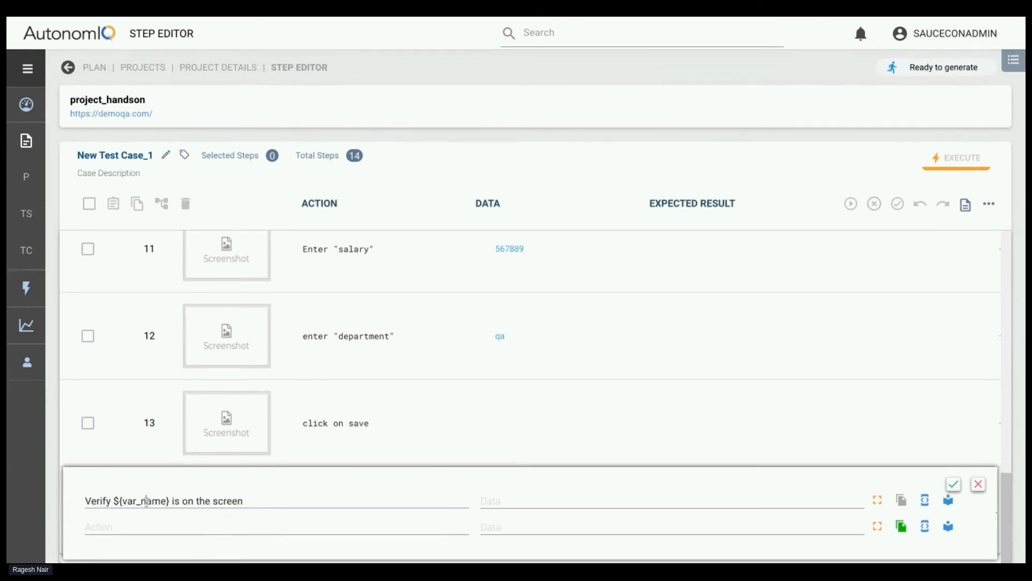
Replace var_name in the verify action with lneema, confirm the action and save the test case
double_click(146, 501)
scroll(295, 394, up, 3)
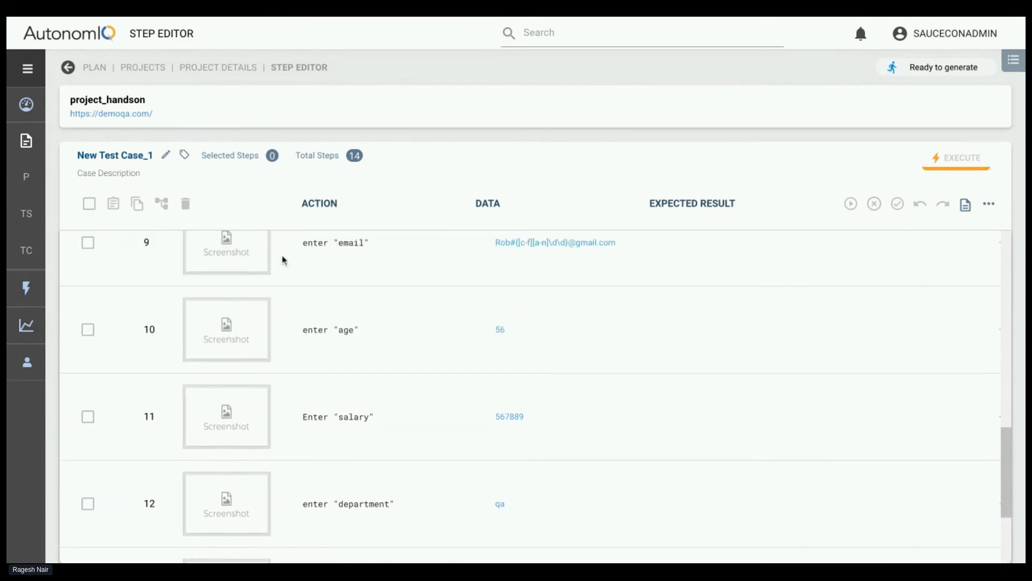
scroll(281, 258, down, 3)
text(Ineema} is on the screen)
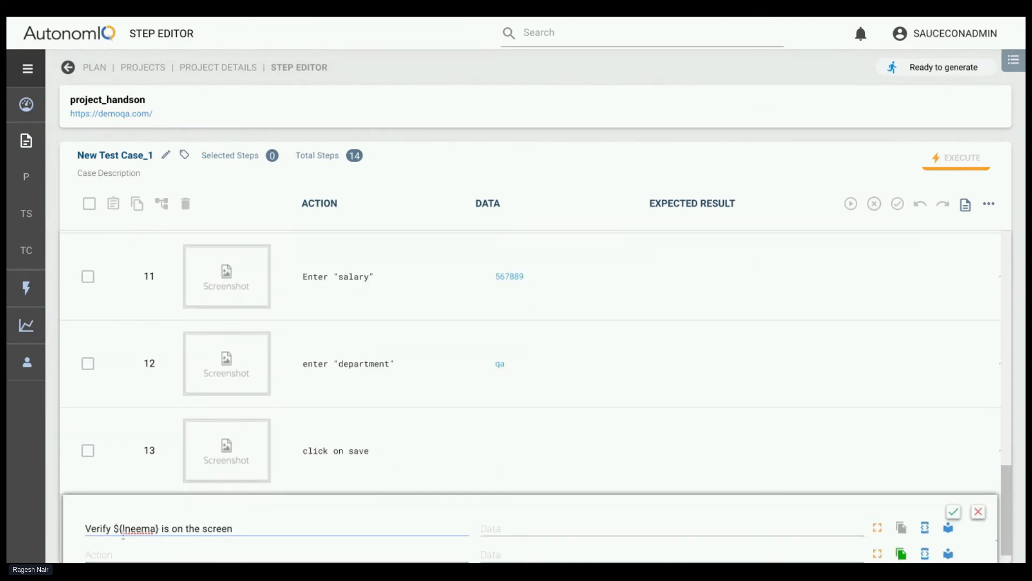
scroll(192, 531, down, 1)
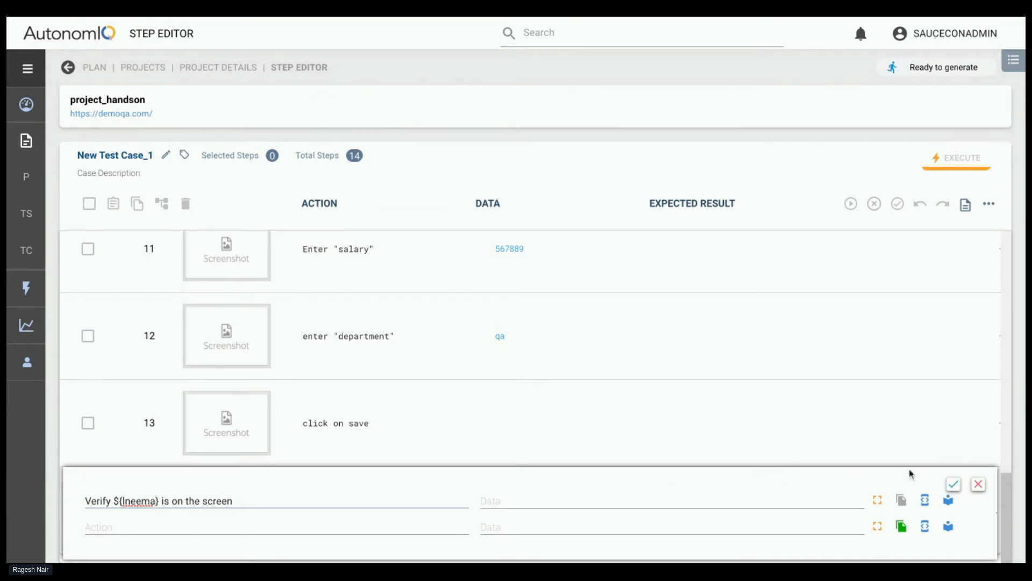
click(953, 484)
click(897, 205)
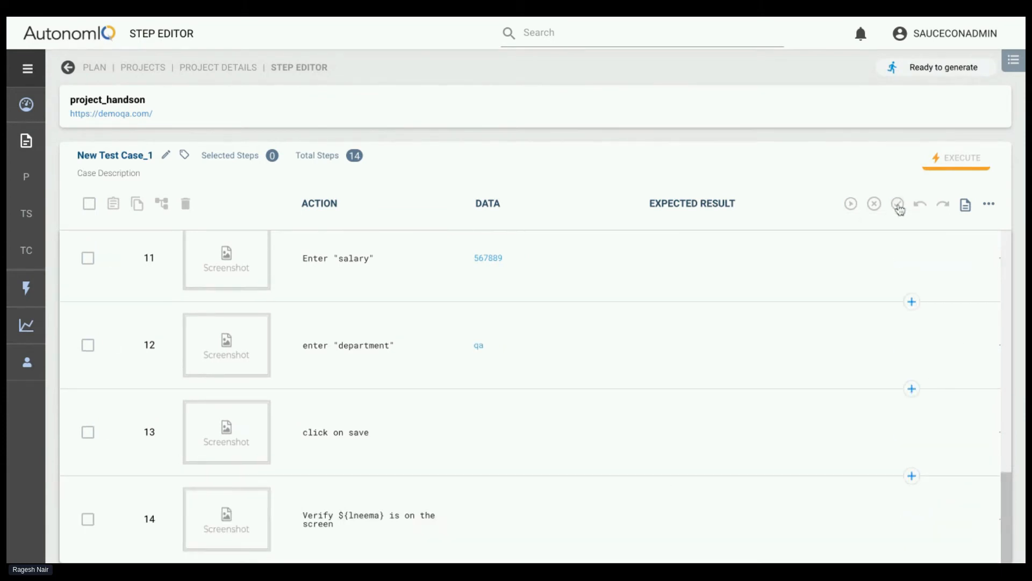
scroll(721, 376, down, 1)
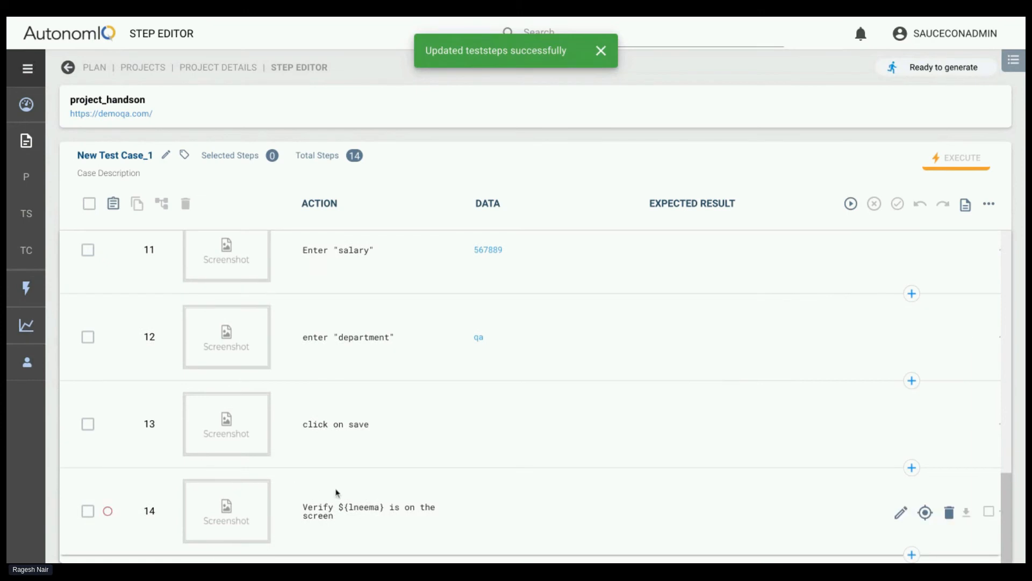
mouse_move(350, 500)
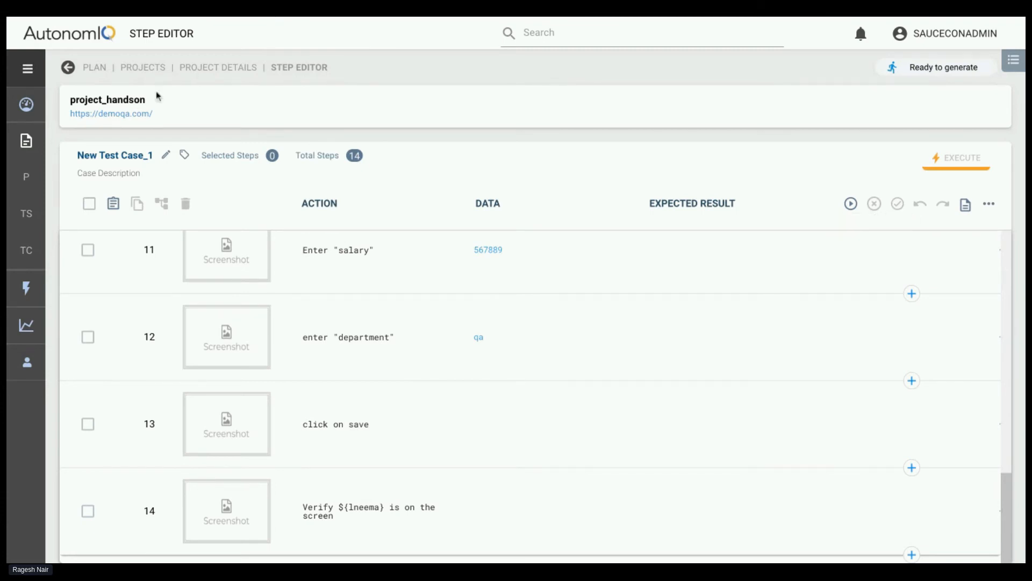
Check the variables list of project_handson and return to its test cases
click(189, 70)
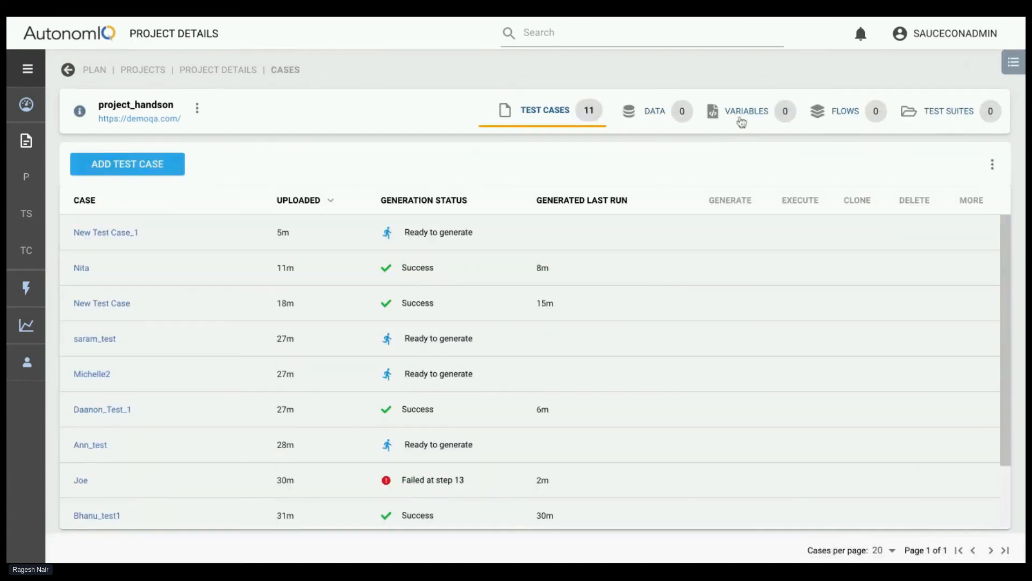
click(745, 120)
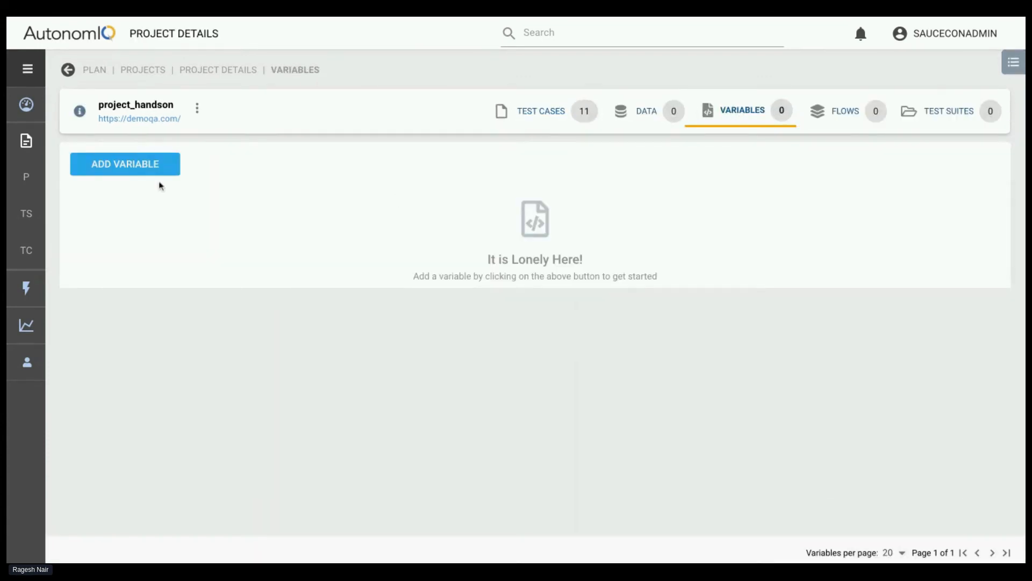
click(195, 71)
Create a new test case in the step editor and rename it dummy
mouse_move(113, 167)
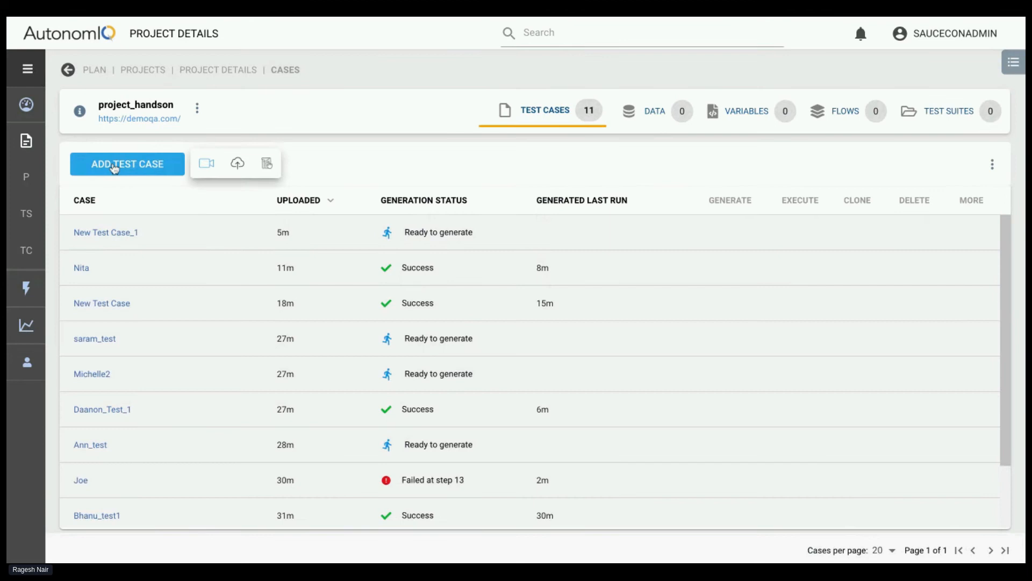
click(264, 168)
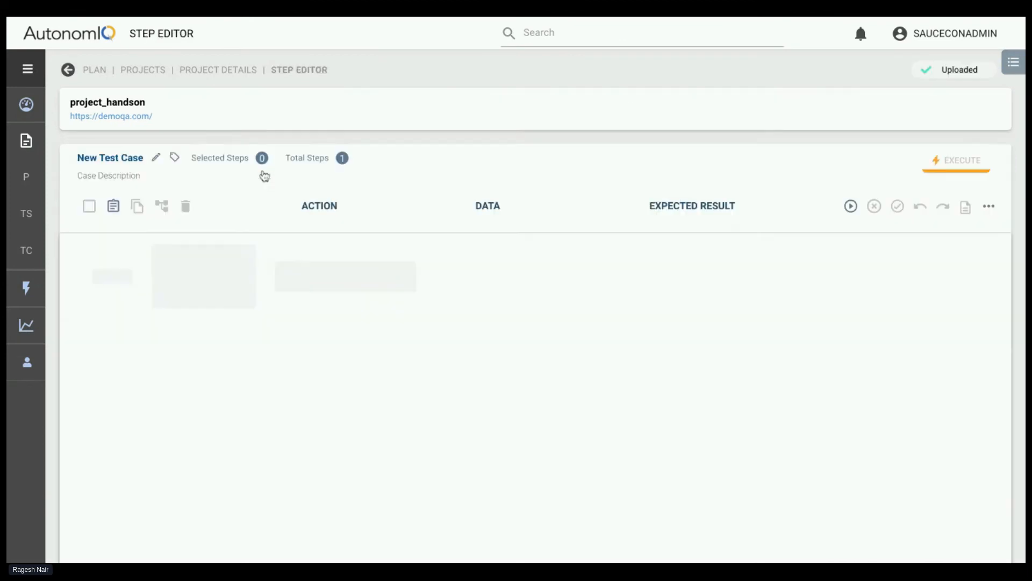
click(156, 159)
key(ctrl+a)
key(BackSpace)
text(dumm)
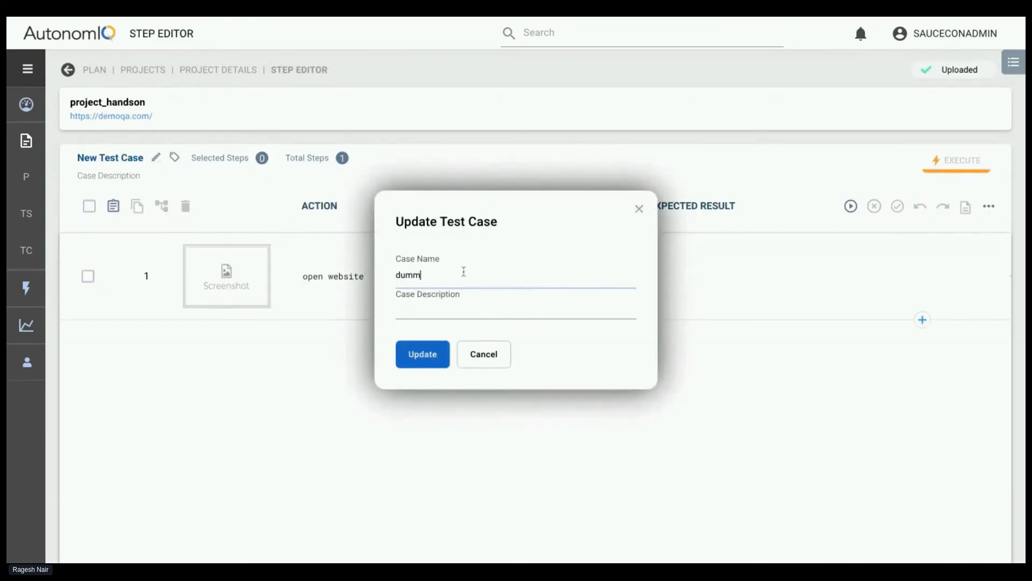
click(422, 355)
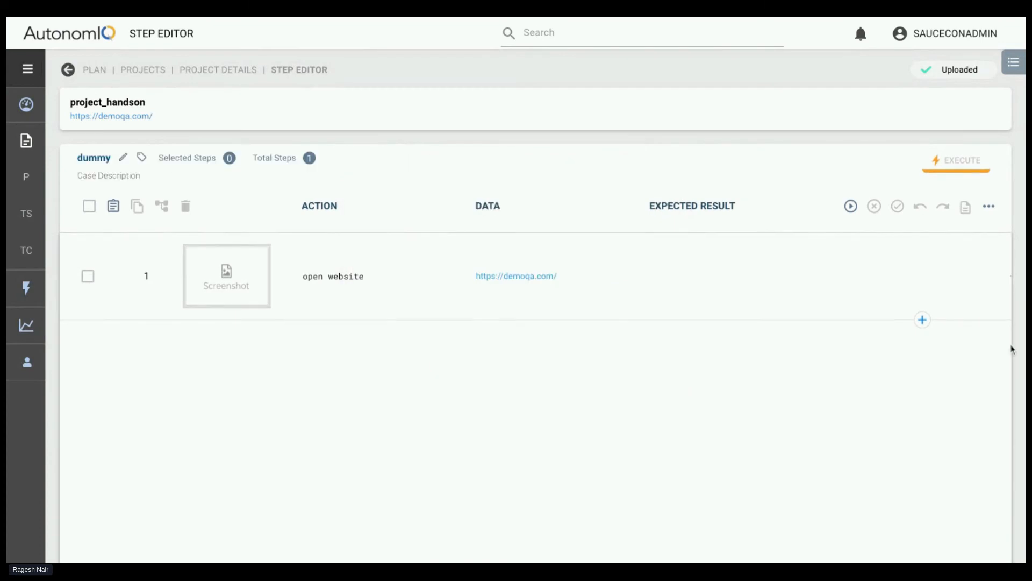
Add the action save it as lanewe with the data abdcde below the open website step
click(922, 321)
text(save i)
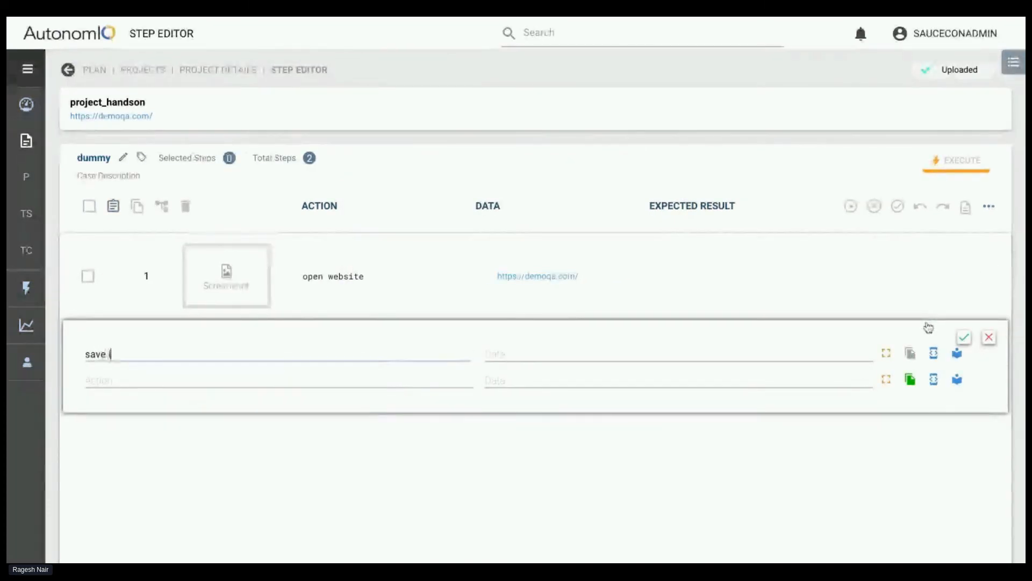
text(t as lanewe)
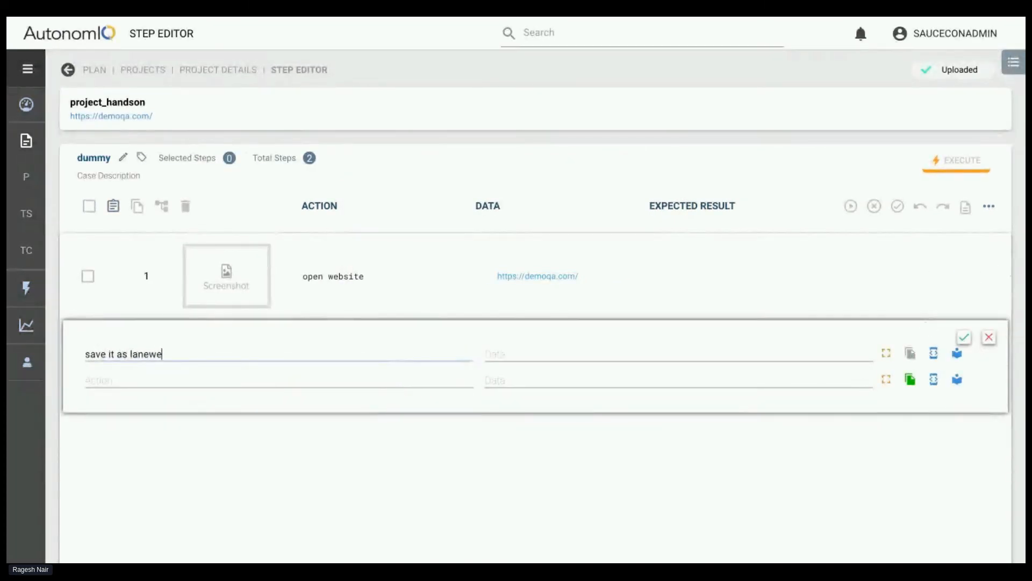
click(605, 354)
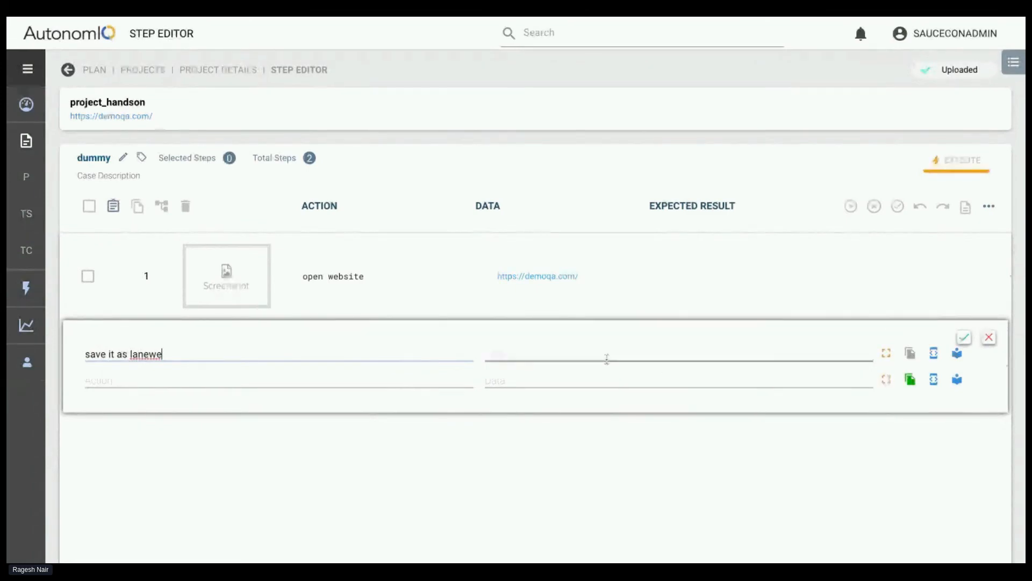
text(abdcde)
click(964, 337)
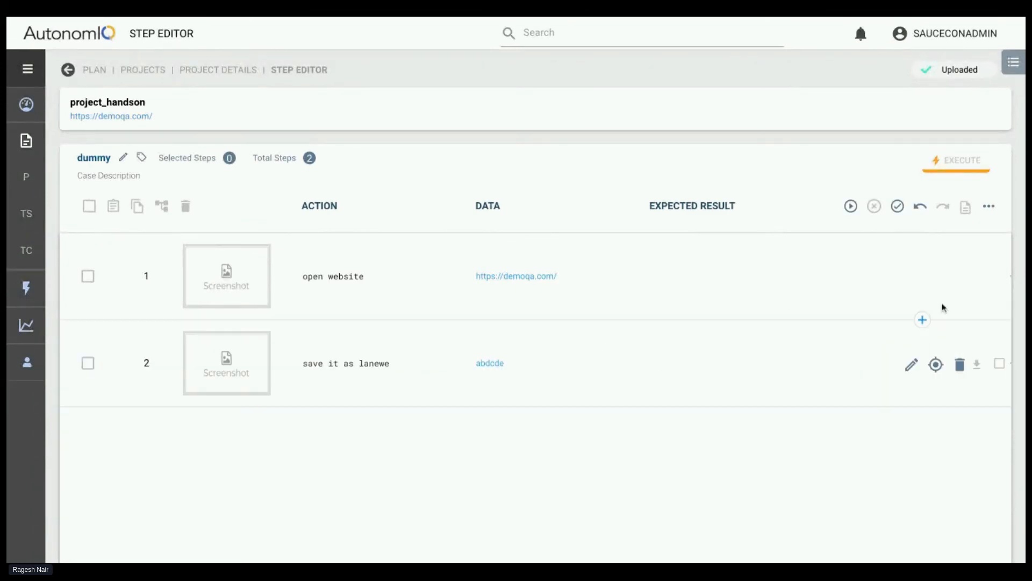
Generate the dummy test with the last run configuration, local Linux with chrome (headless)
click(854, 212)
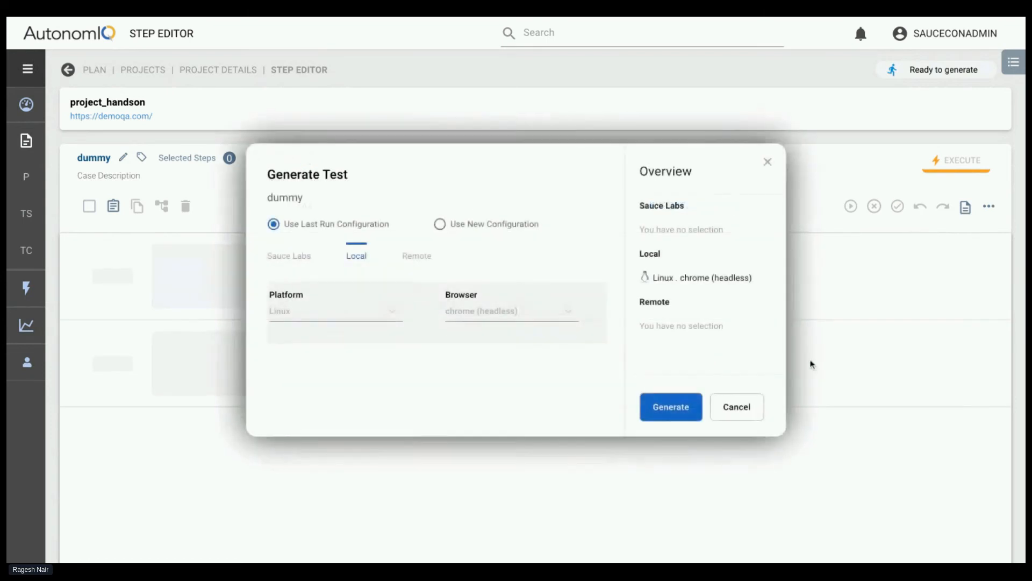
click(671, 407)
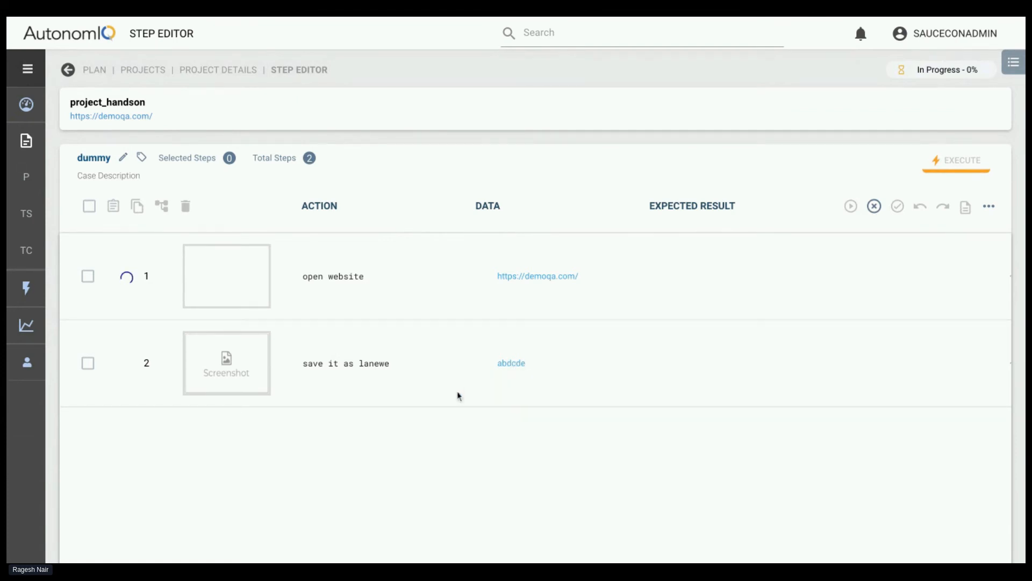
double_click(383, 365)
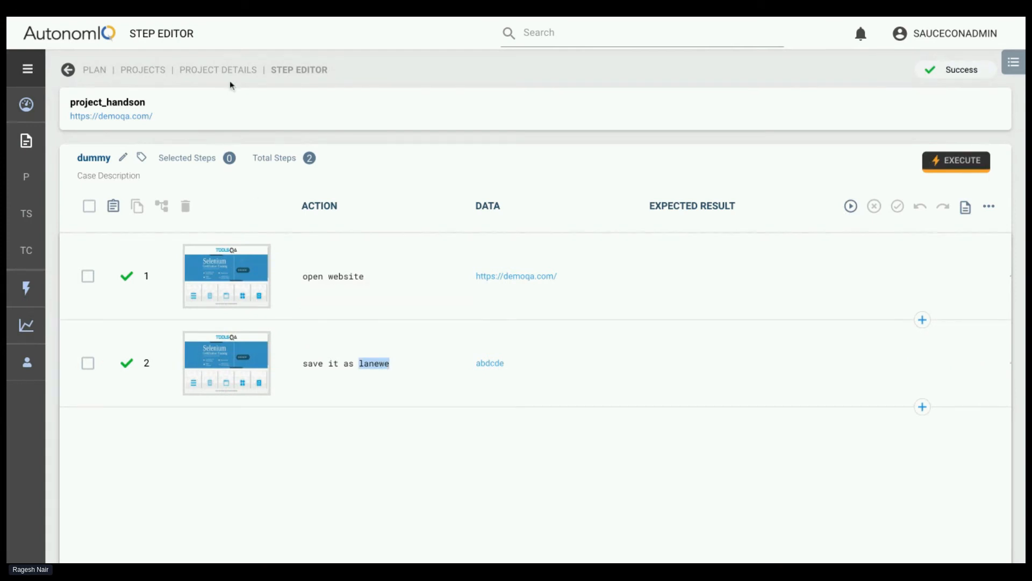
Check the project's variables list for the lanewe variable and return to the test cases
click(244, 70)
click(767, 105)
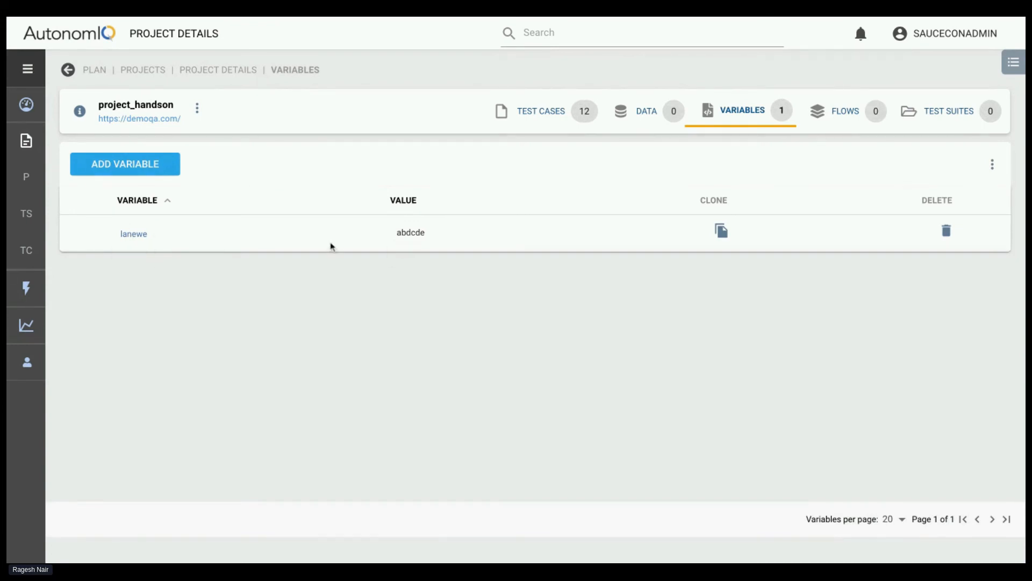
click(551, 124)
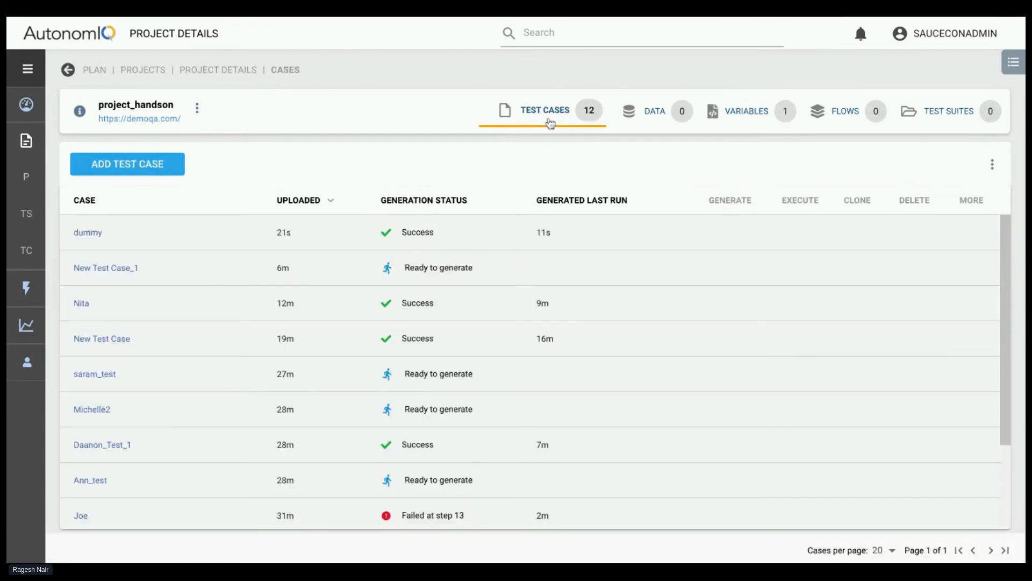
Open the last test case in the project's list and look through its steps
scroll(80, 306, down, 3)
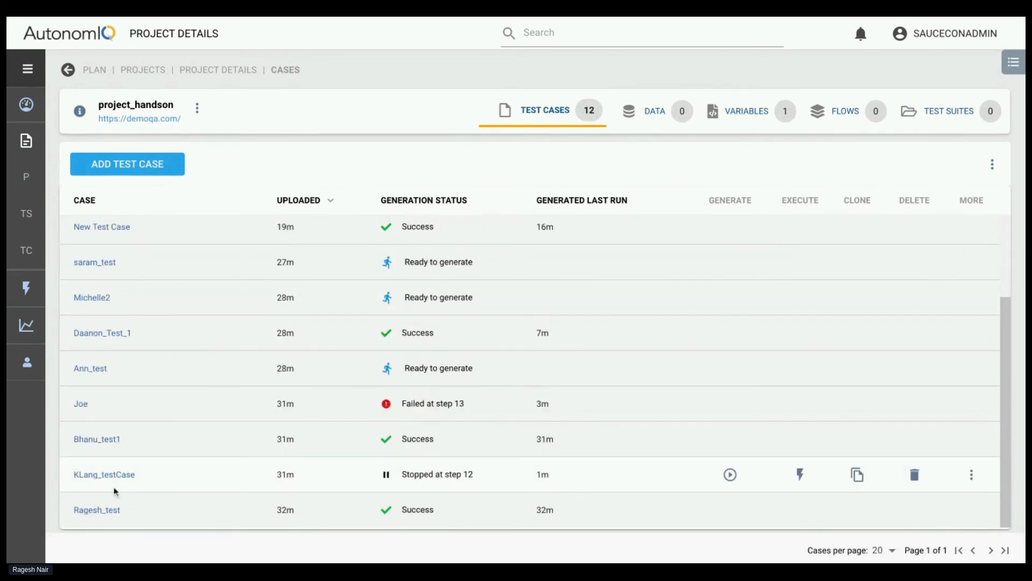
click(106, 511)
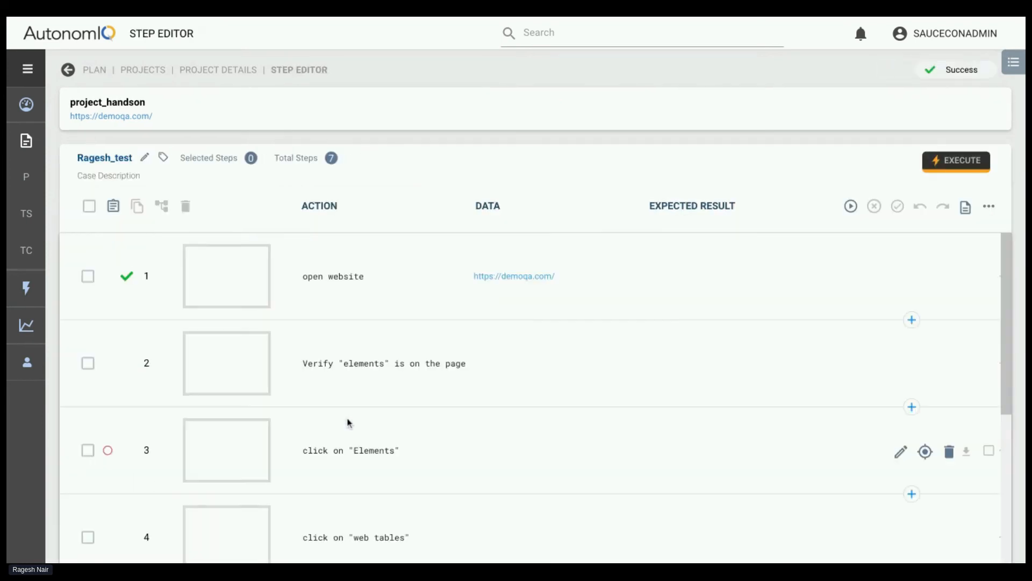
scroll(347, 423, down, 5)
scroll(422, 438, up, 5)
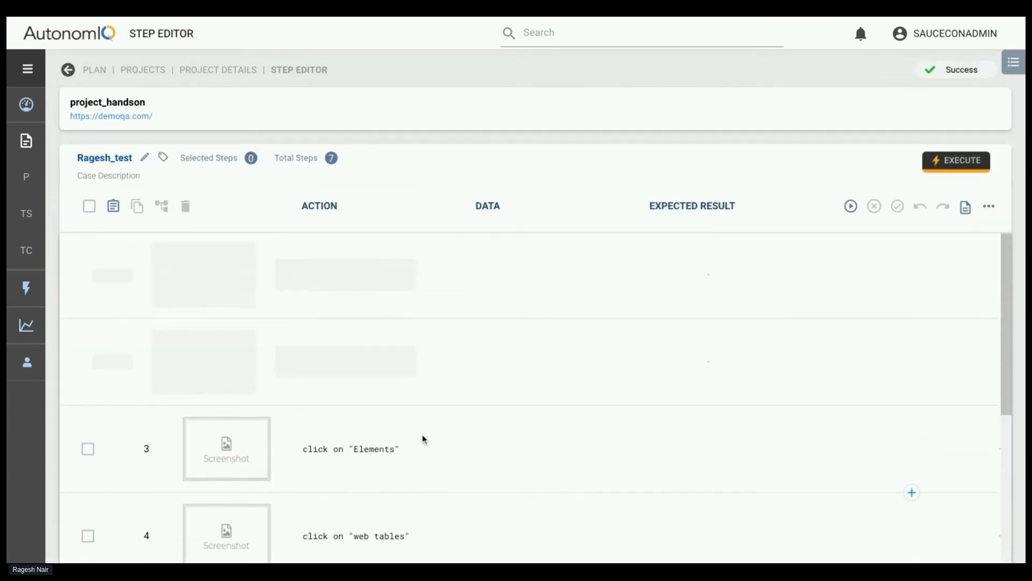
Extend step 7's action to enter "last name" and save it as _lname, and save the updated test steps
scroll(421, 439, down, 5)
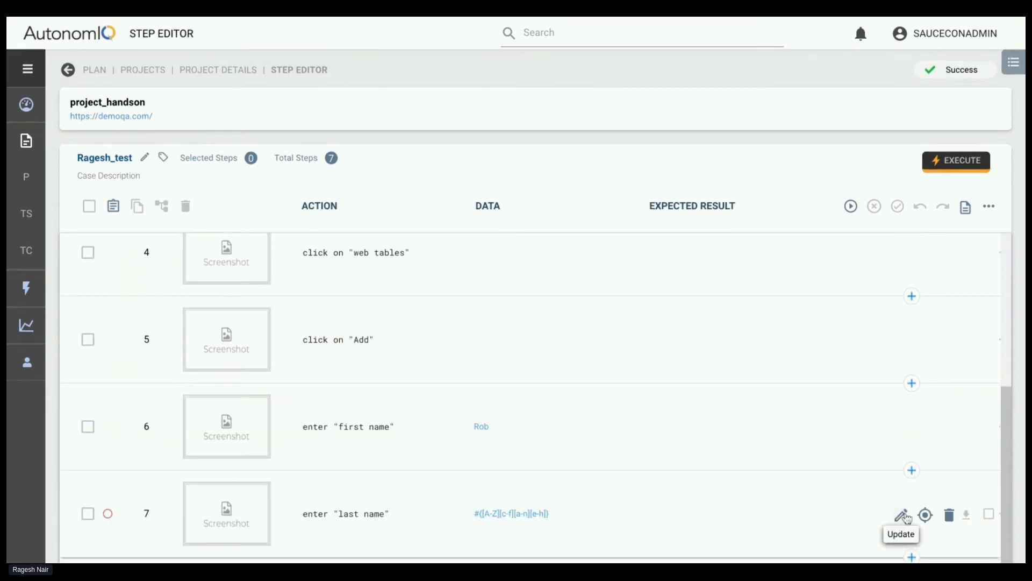
click(903, 515)
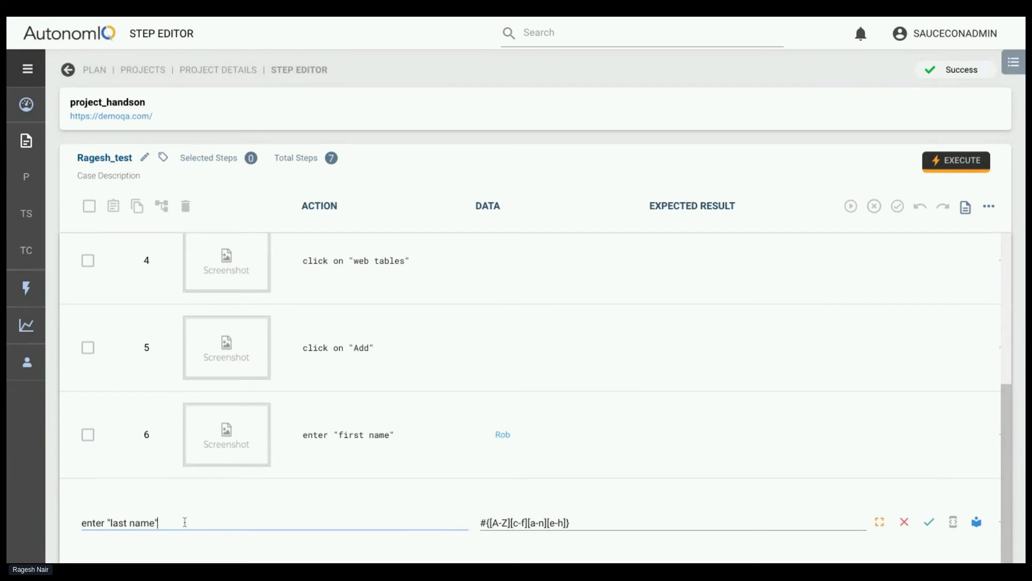
text(and )
text(say )
text(e it as)
text( [])
key(BackSpace)
key(BackSpace)
text(_lname)
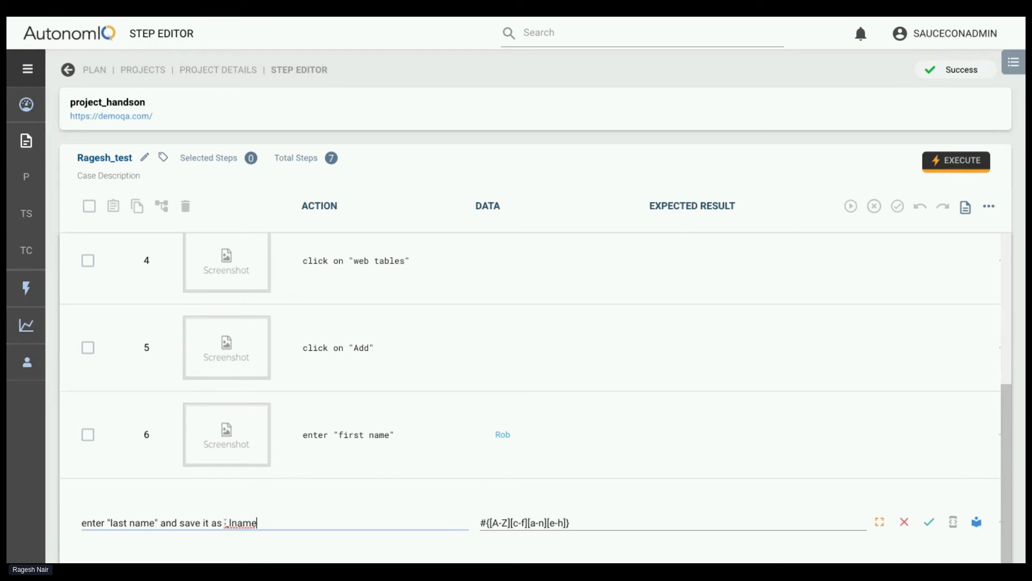
drag(225, 522, 257, 522)
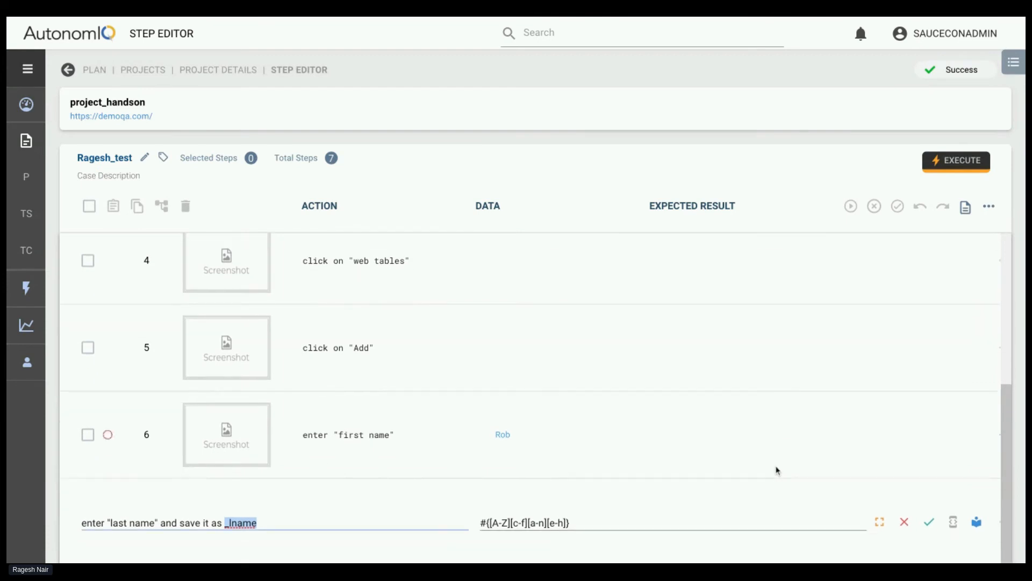
click(930, 522)
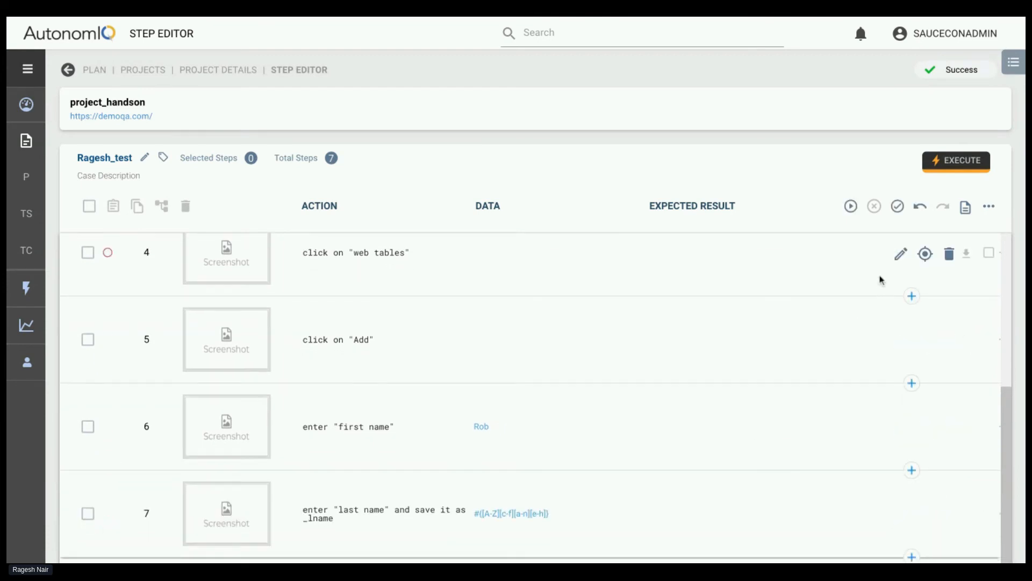
click(897, 206)
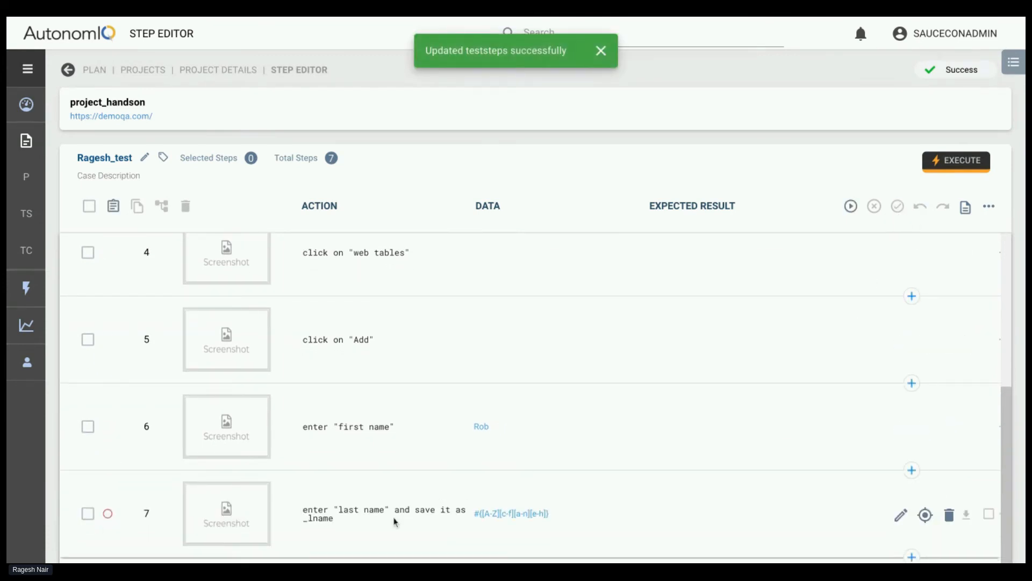
Insert a new step below the last name step with the action enter "email"
click(913, 555)
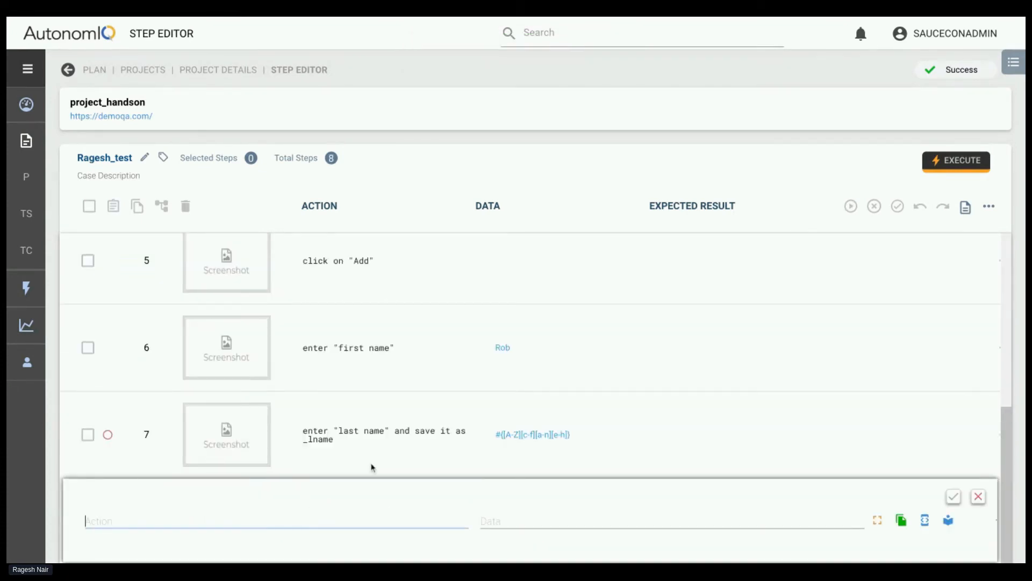
text(nt)
key(BackSpace)
key(BackSpace)
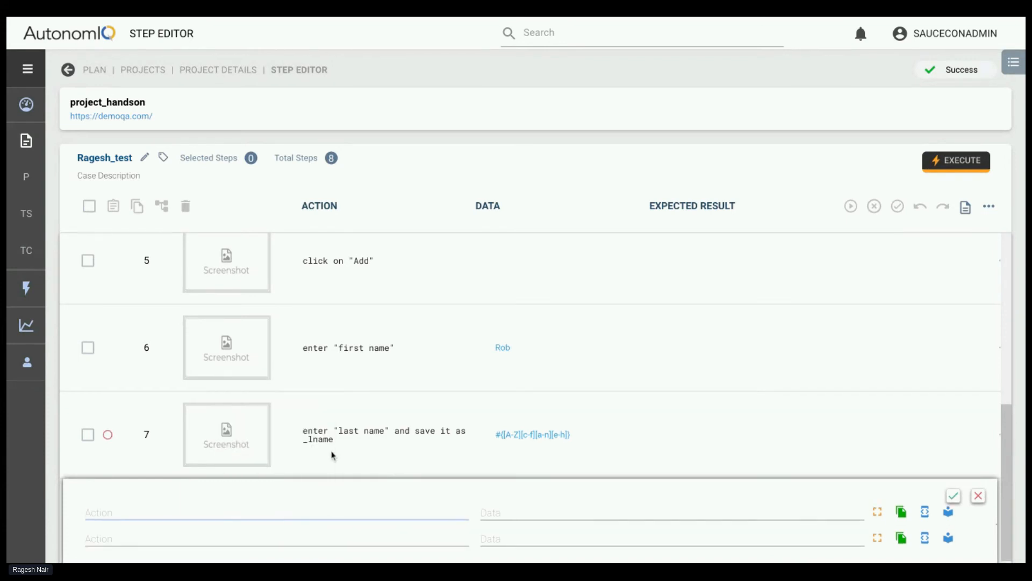
text(enter "email")
Add the actions enter "age" and enter "salary" below the email action
click(232, 538)
text(ente)
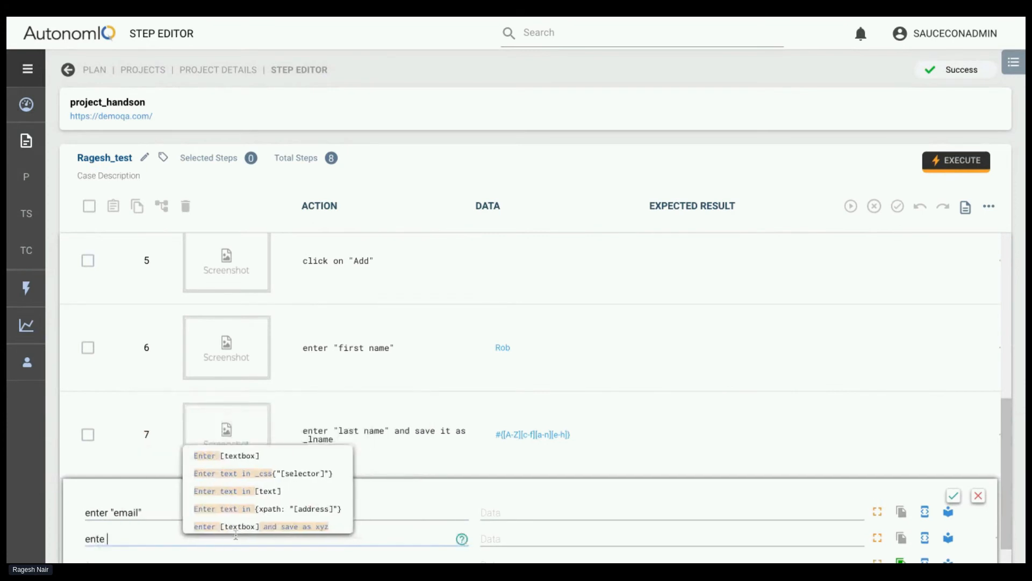
text(r "ag)
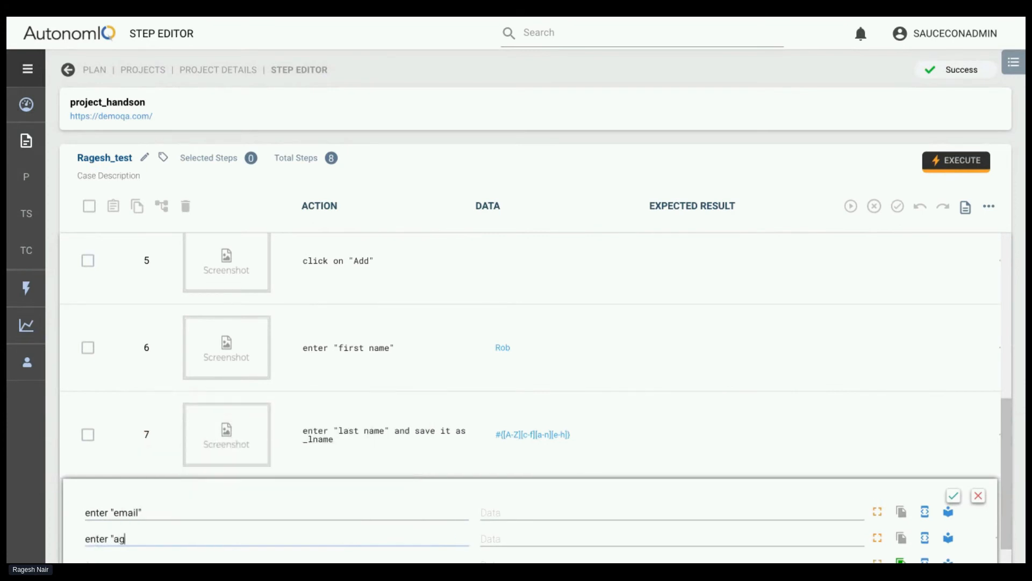
text(e")
scroll(269, 525, down, 2)
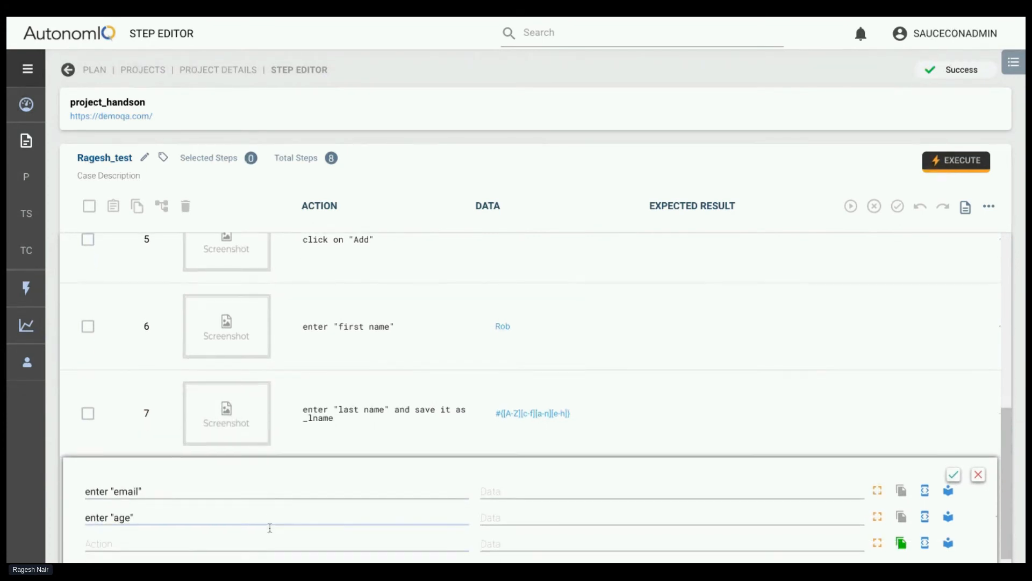
click(238, 521)
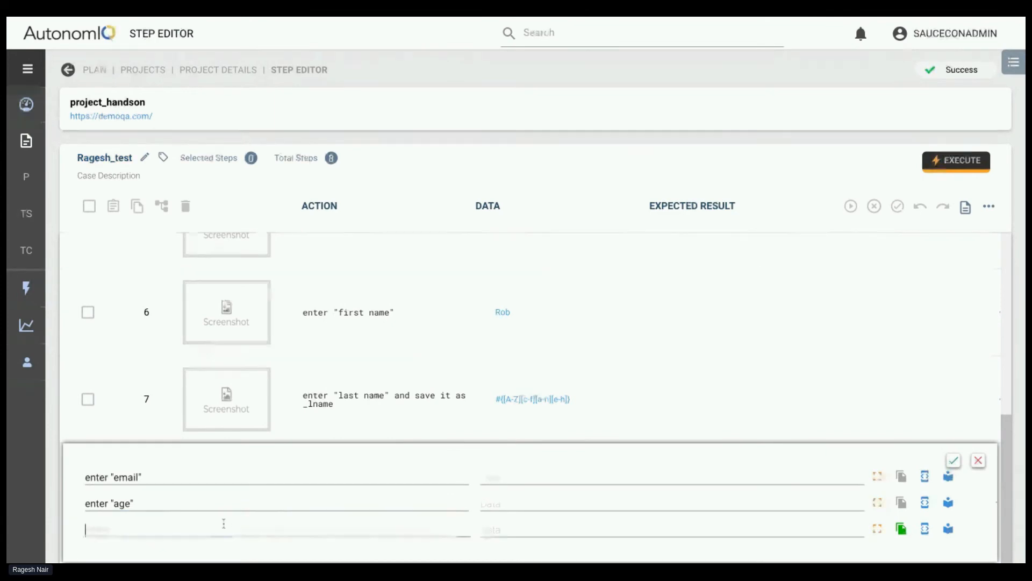
text(enter "sa)
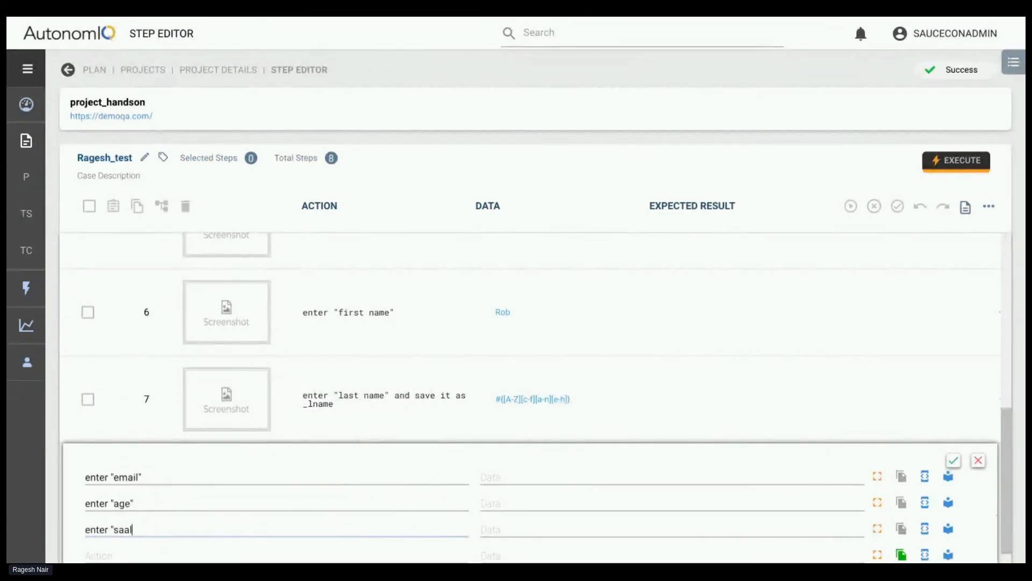
text(lary")
Add the action enter department below the salary action
scroll(264, 508, down, 1)
click(229, 523)
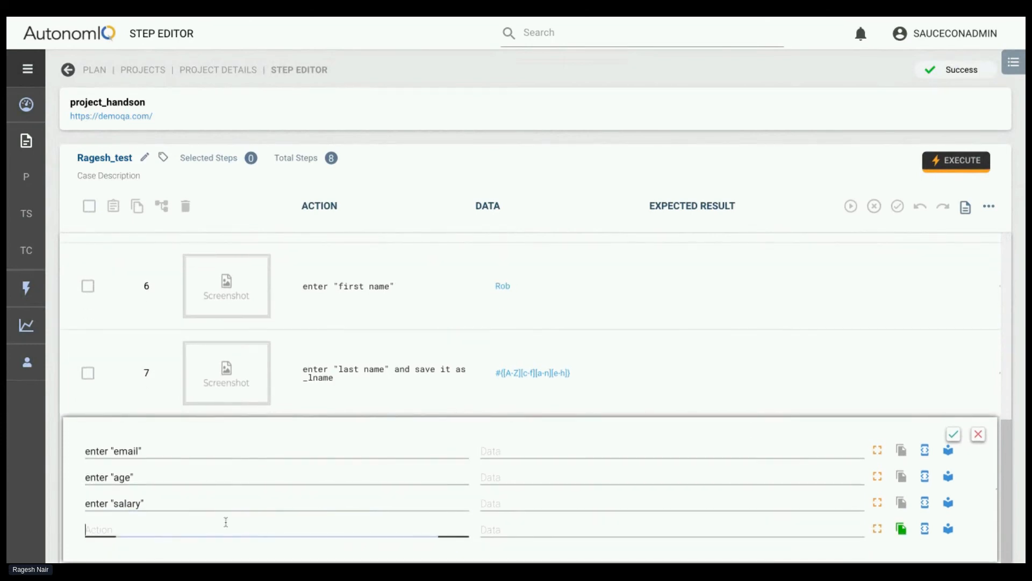
text(enter depart)
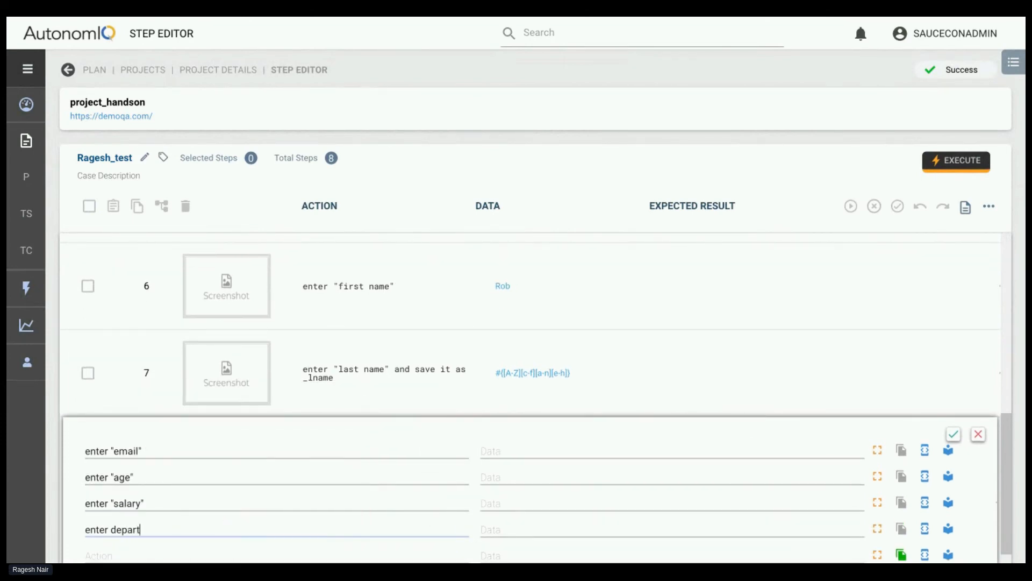
text(ment)
Add the action click on submit below the department action
scroll(242, 524, down, 1)
click(220, 529)
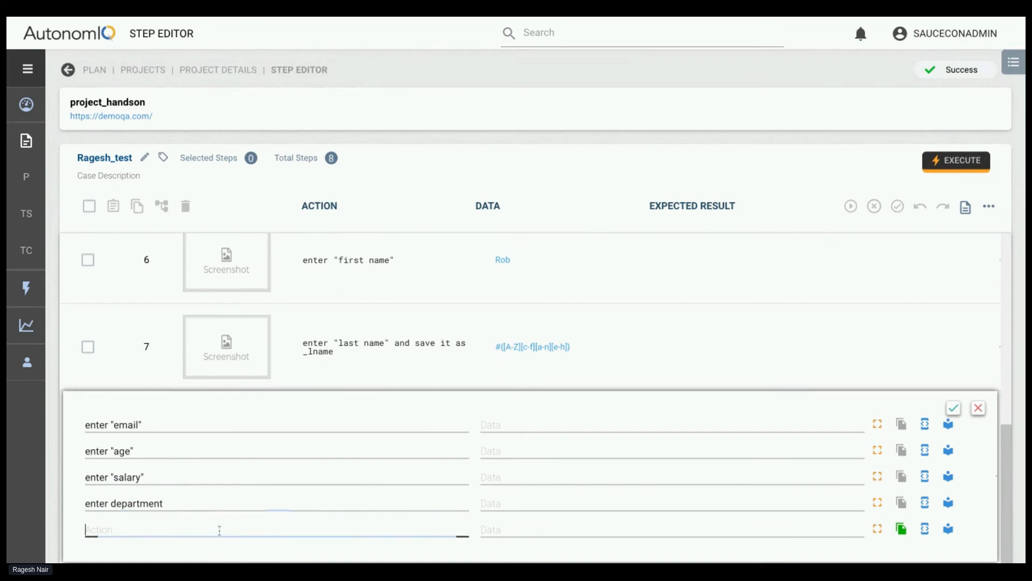
text(click on "submi)
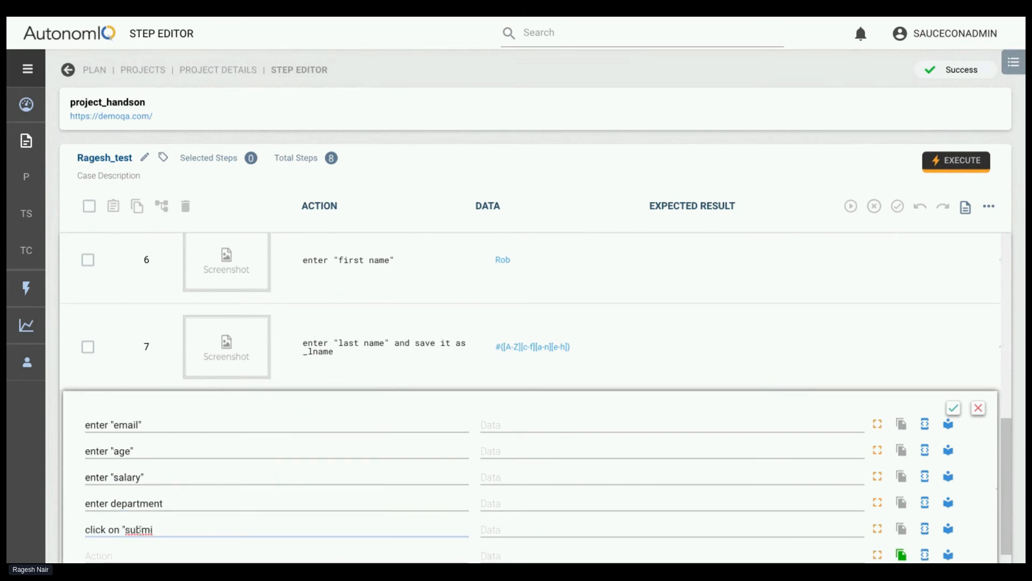
key(BackSpace)
click(171, 528)
Open the data value of the enter "email" action for editing
click(556, 420)
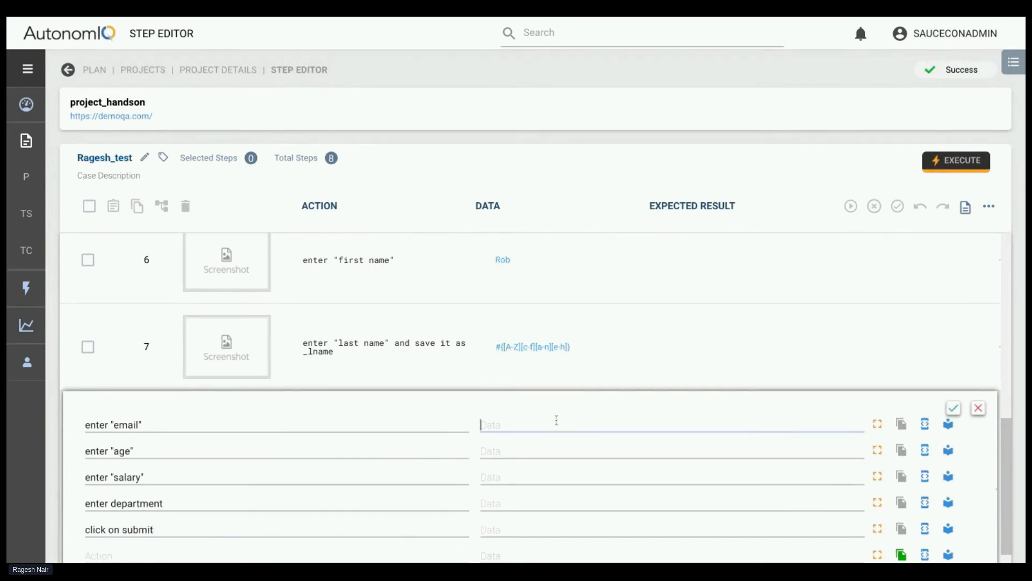
click(682, 384)
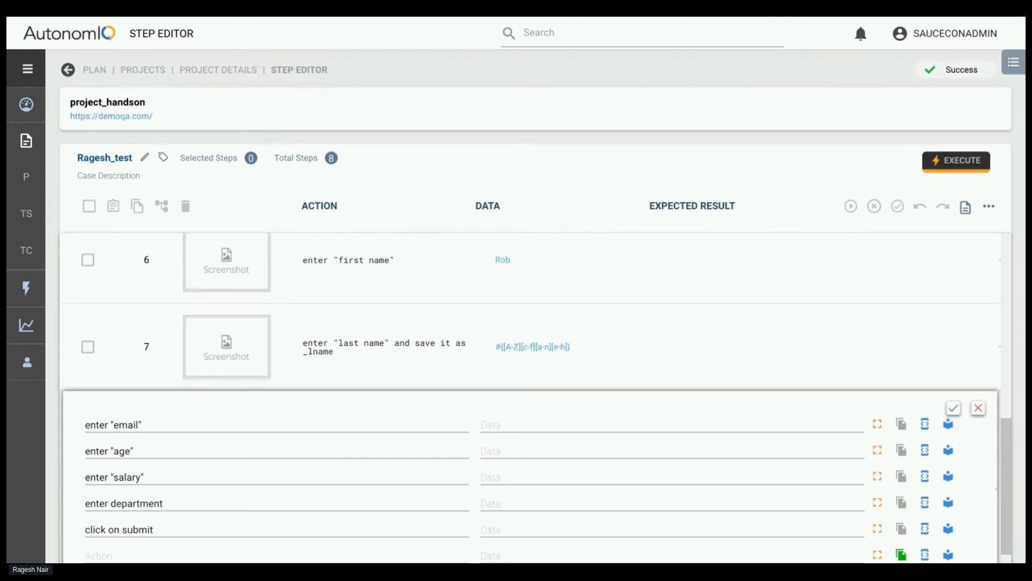
Enter the generated address pattern with #{[c-f][a-n]\d\d} as data for the "email" action, using the domain example.com
key(alt+Tab)
text(Rob#{[c-f][a-n]\d\d}@gmail.com)
double_click(579, 425)
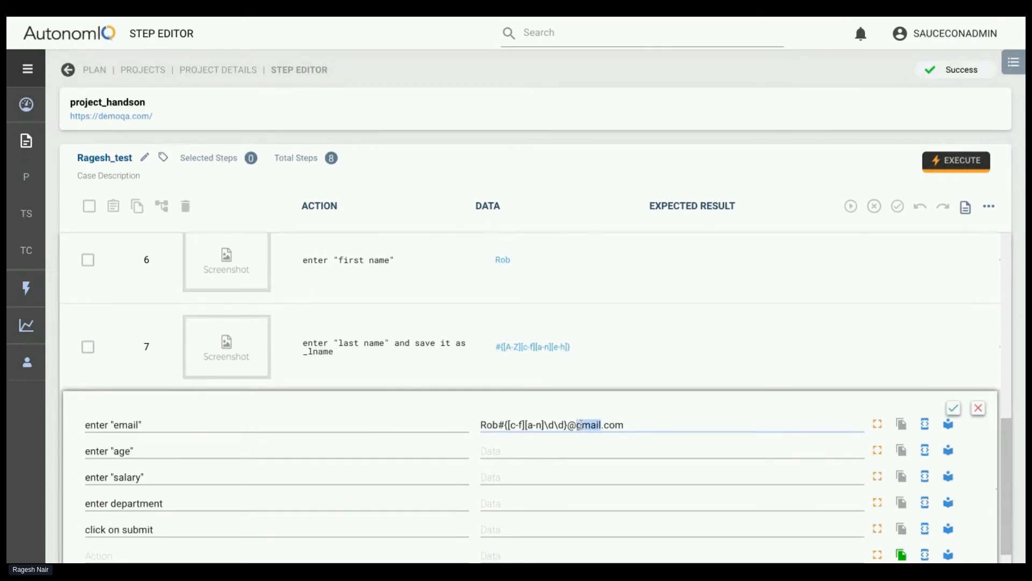
text(exm)
text(a)
key(BackSpace)
key(BackSpace)
text(ampe)
key(Left)
text(l)
Fill in the data values 23 for age, 34798 for salary and qa for department
scroll(545, 417, down, 1)
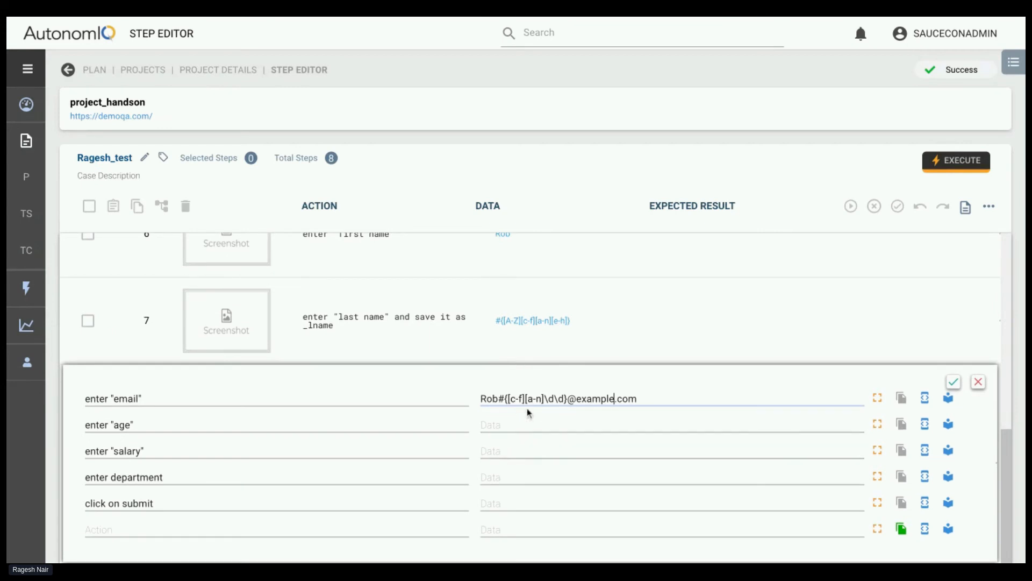
click(487, 426)
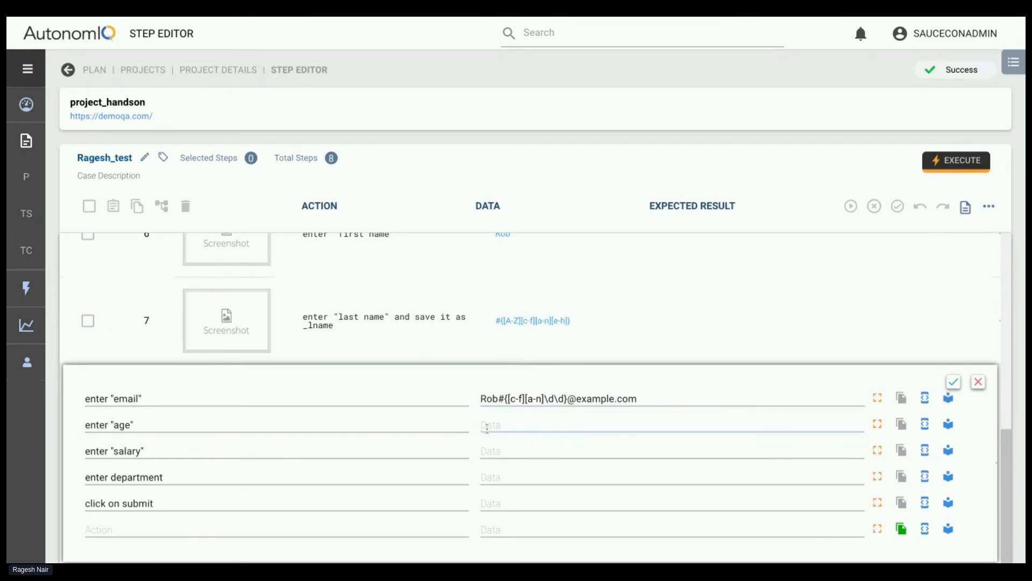
text(234)
key(BackSpace)
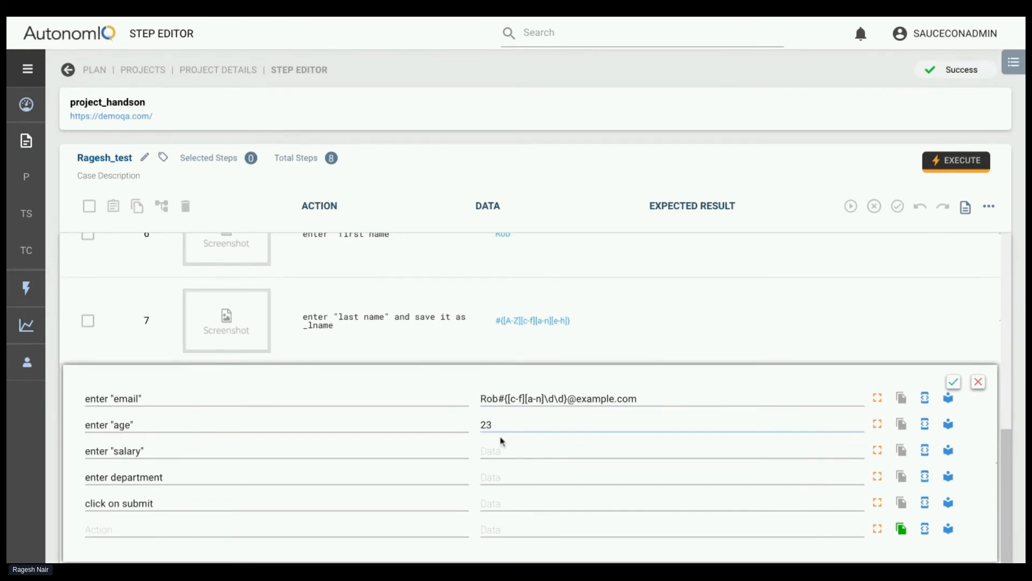
click(498, 450)
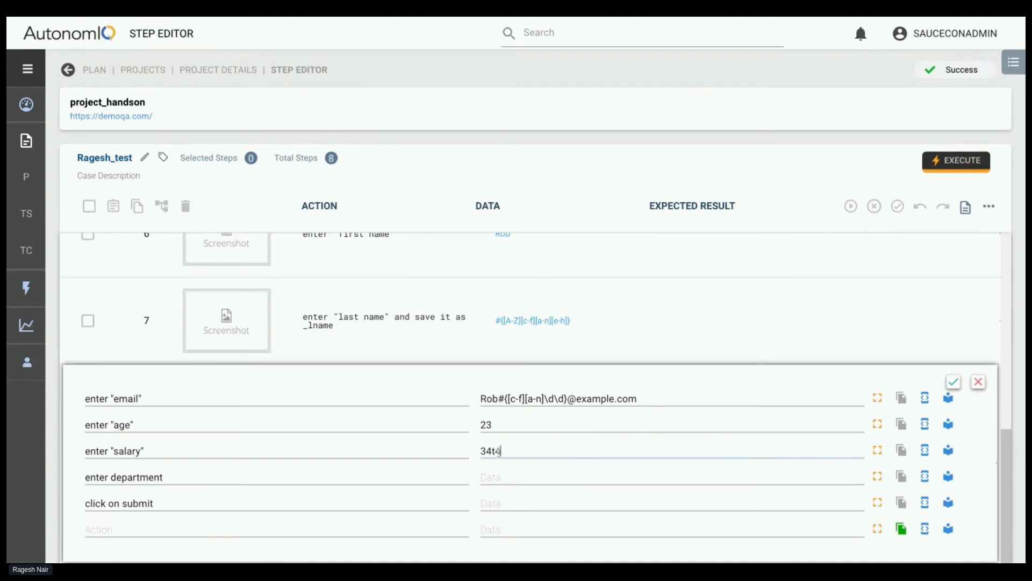
text(34798)
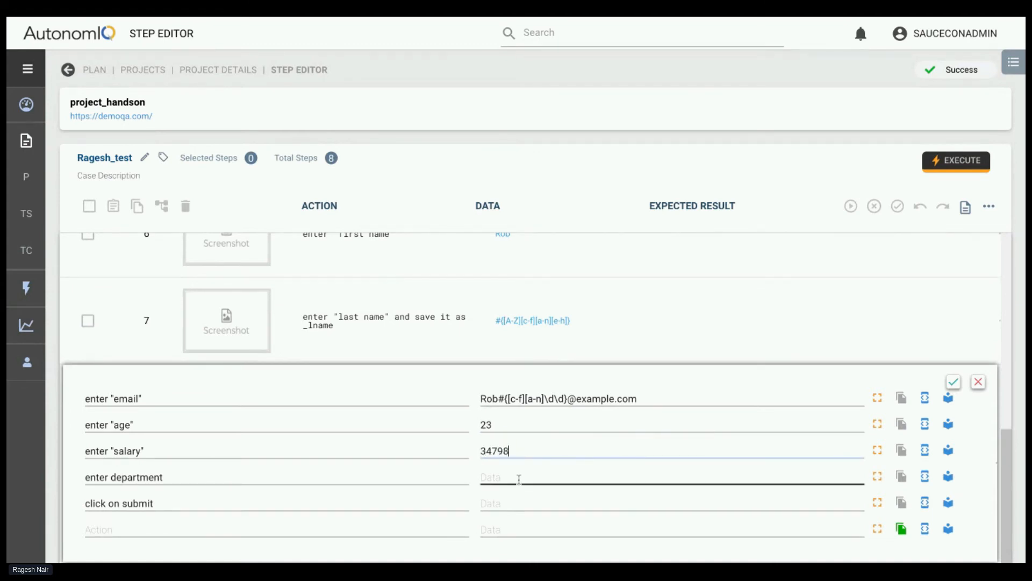
click(542, 476)
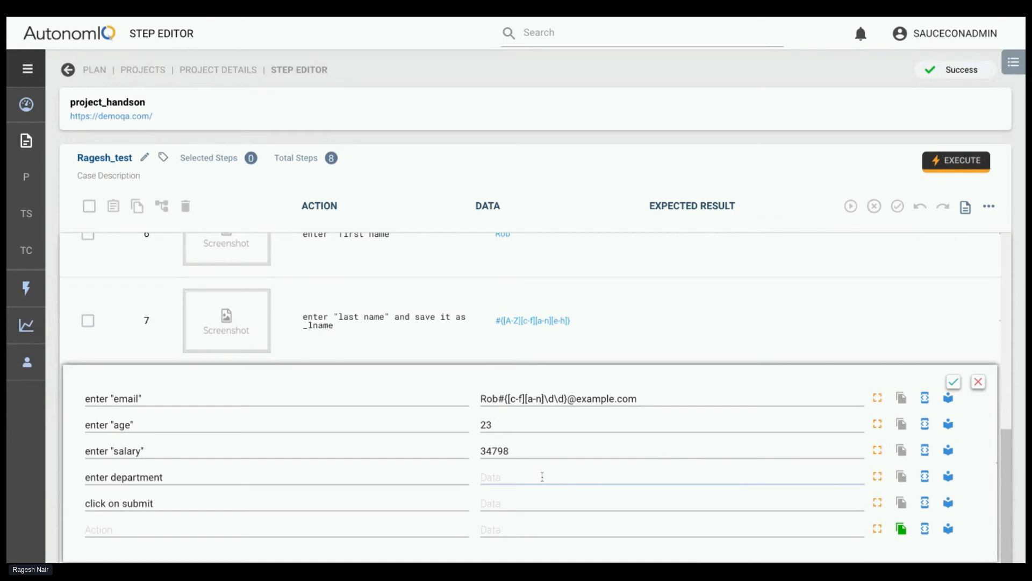
text(qa)
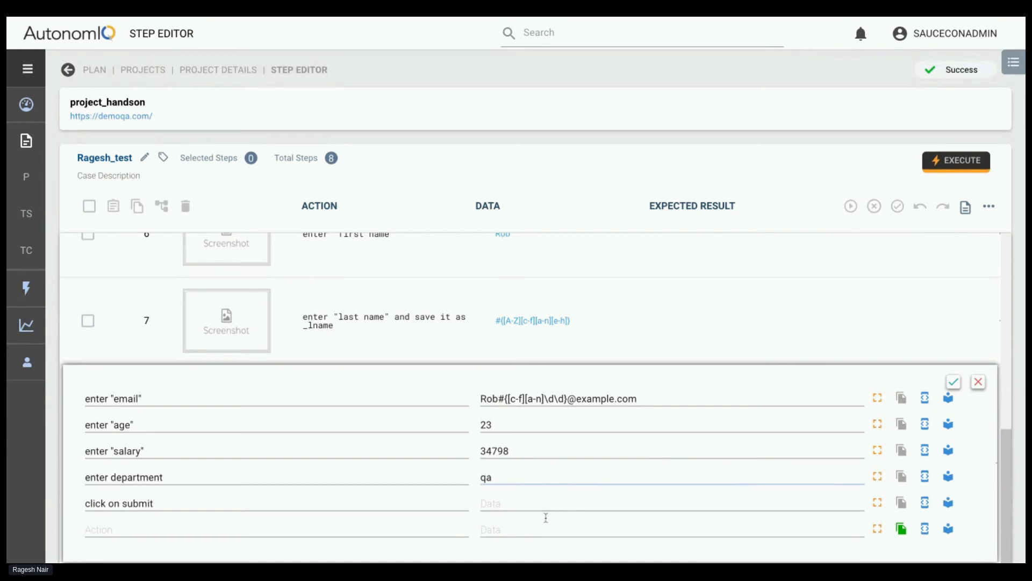
Add the action verify ${_lname} on the screen below the submit action and save the test steps
click(344, 529)
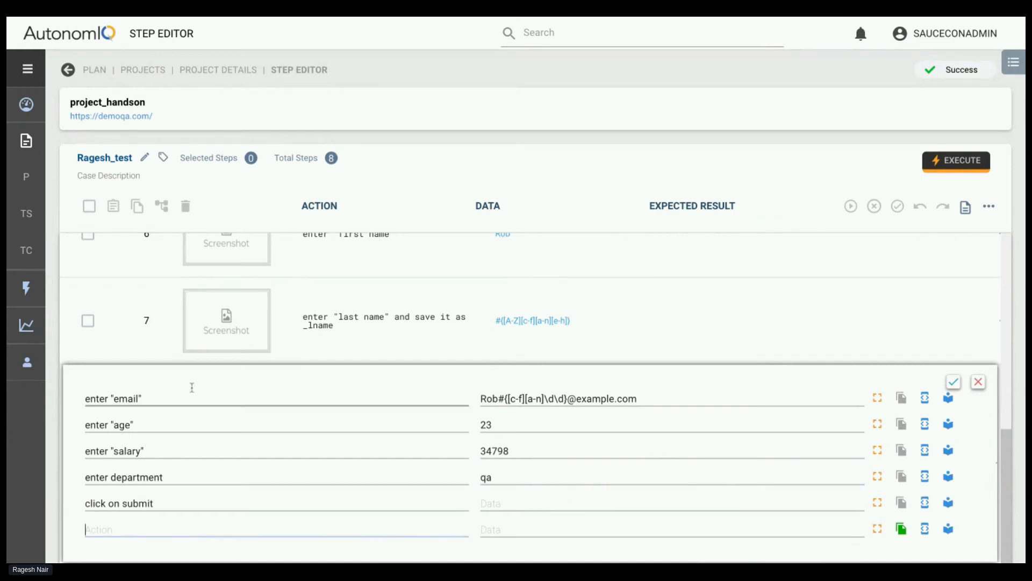
double_click(317, 325)
click(214, 520)
text(verify ${)
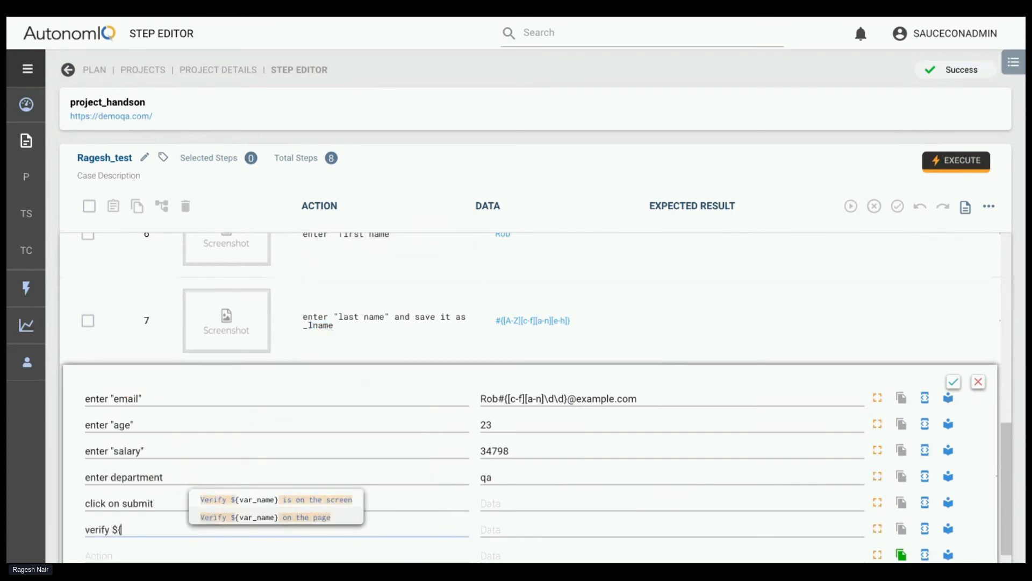
text(_lname} onthe)
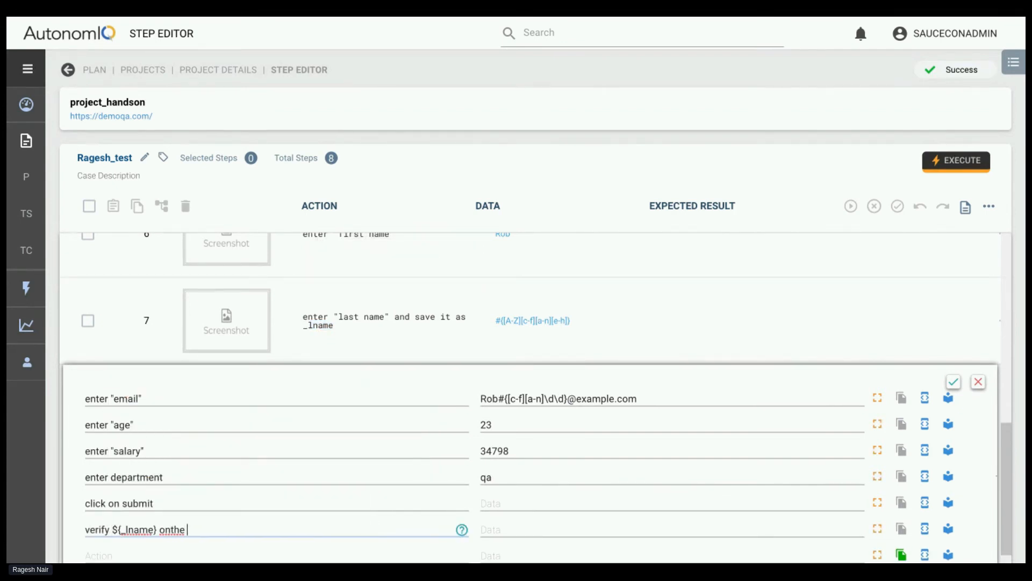
key(BackSpace)
key(BackSpace)
key(BackSpace)
key(BackSpace)
text(th)
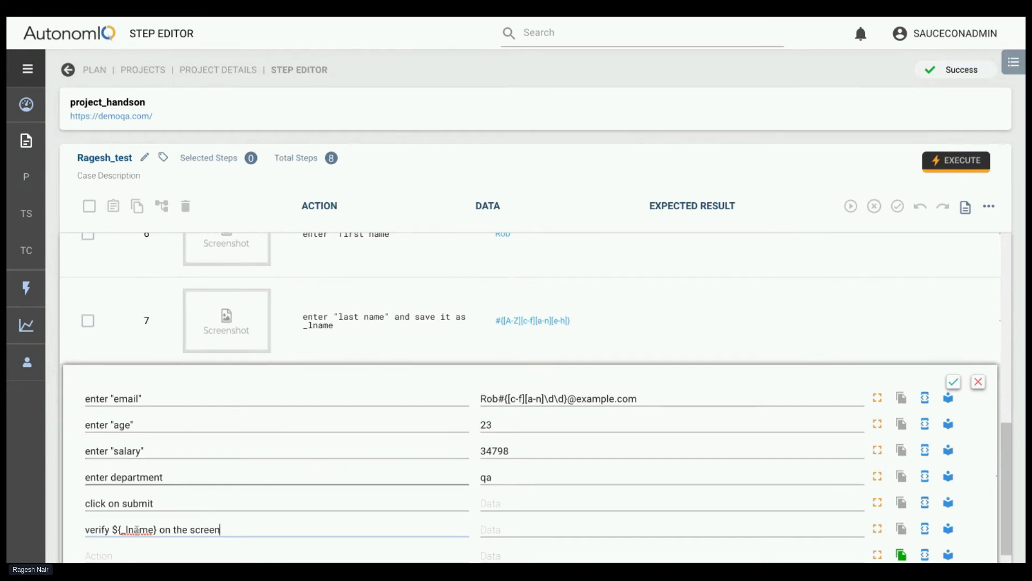
click(953, 382)
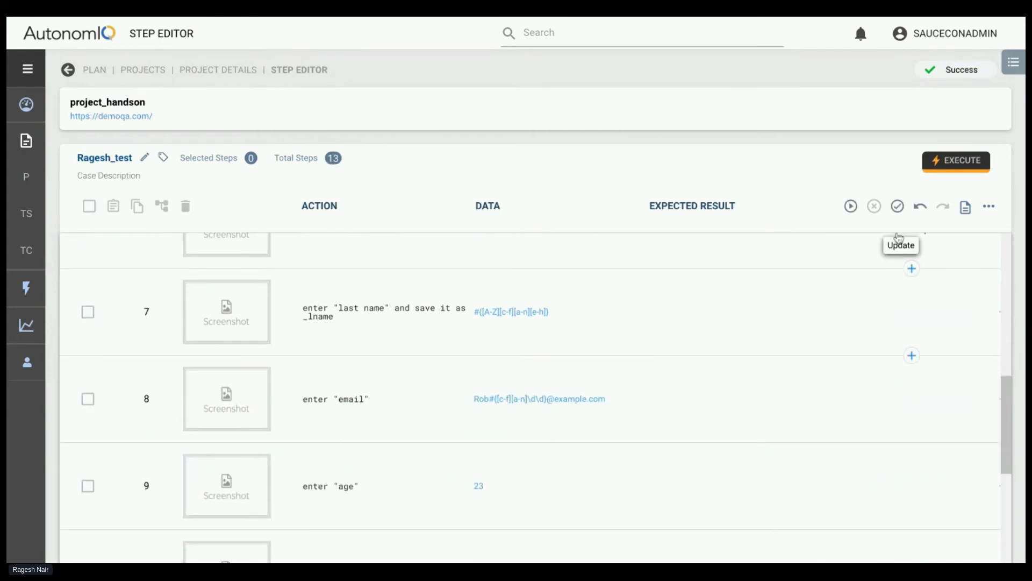
click(906, 208)
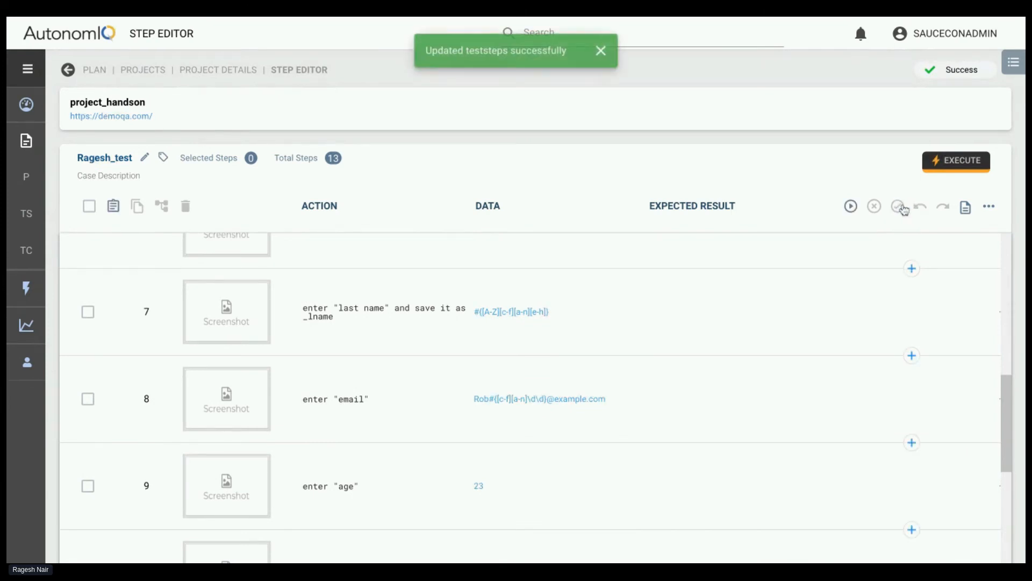
Review the test steps of Ragesh_test, including the "elements" verification and the final last name check
scroll(633, 473, down, 2)
scroll(633, 473, down, 5)
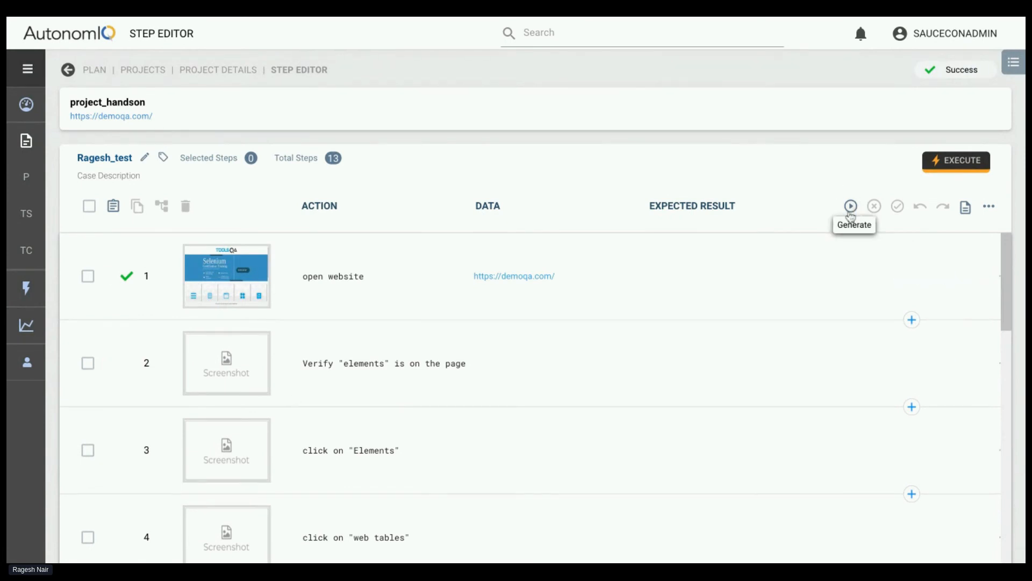
scroll(678, 355, down, 1)
scroll(678, 355, down, 1)
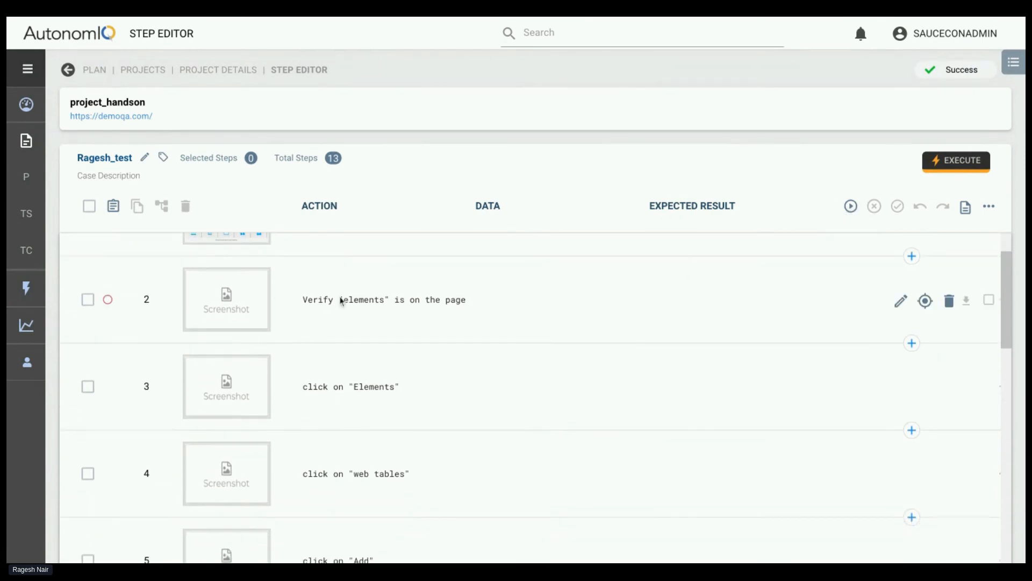
drag(379, 299, 356, 299)
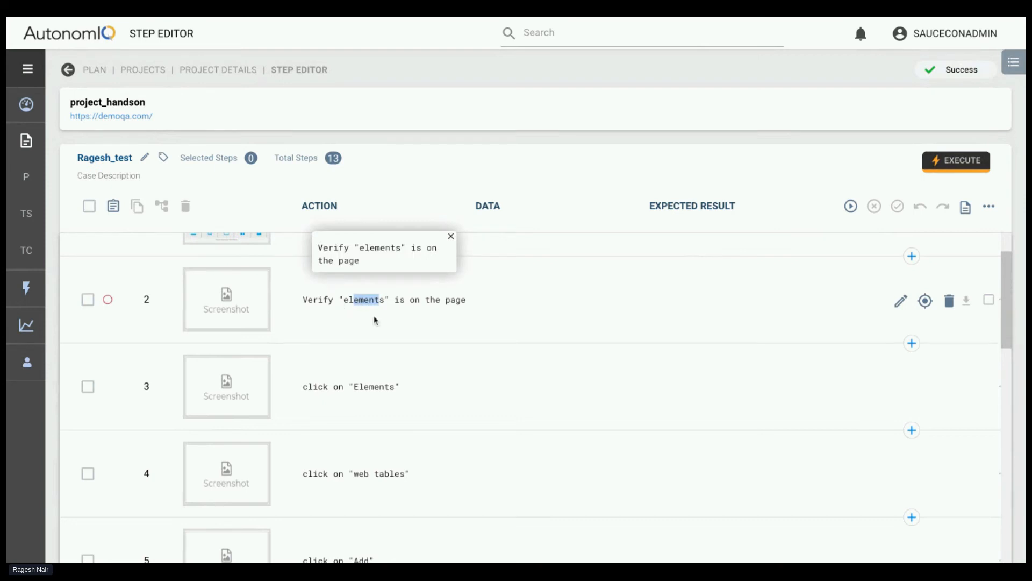
scroll(374, 320, down, 15)
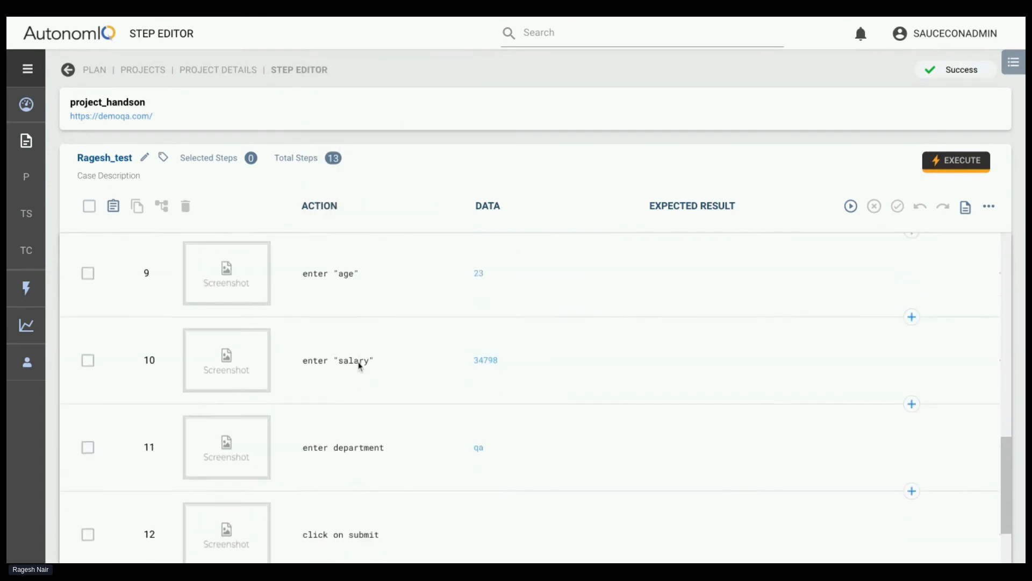
scroll(359, 366, down, 3)
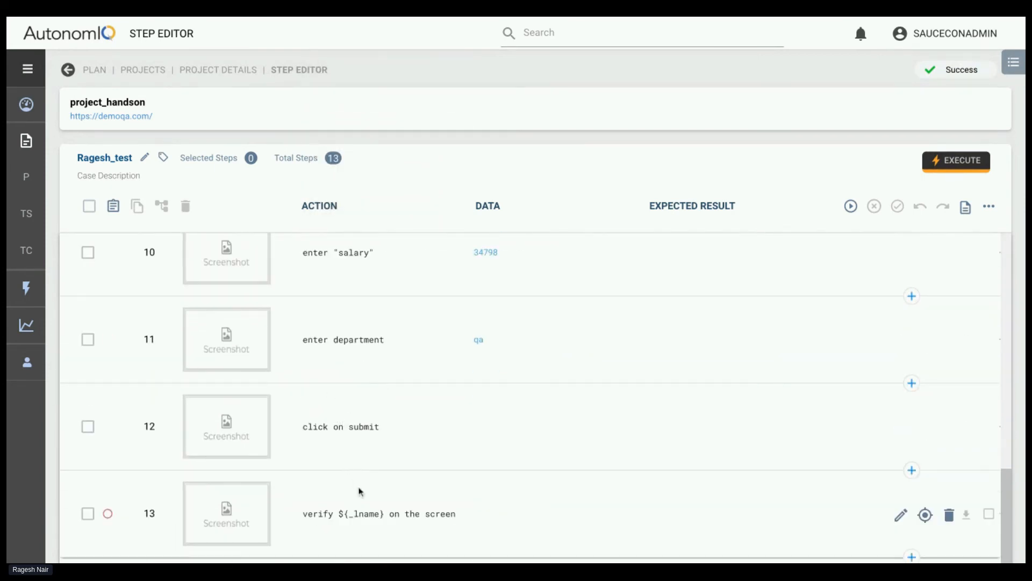
Append --timeout 30 to the action Verify "elements" is on the page in step 2
scroll(562, 417, up, 15)
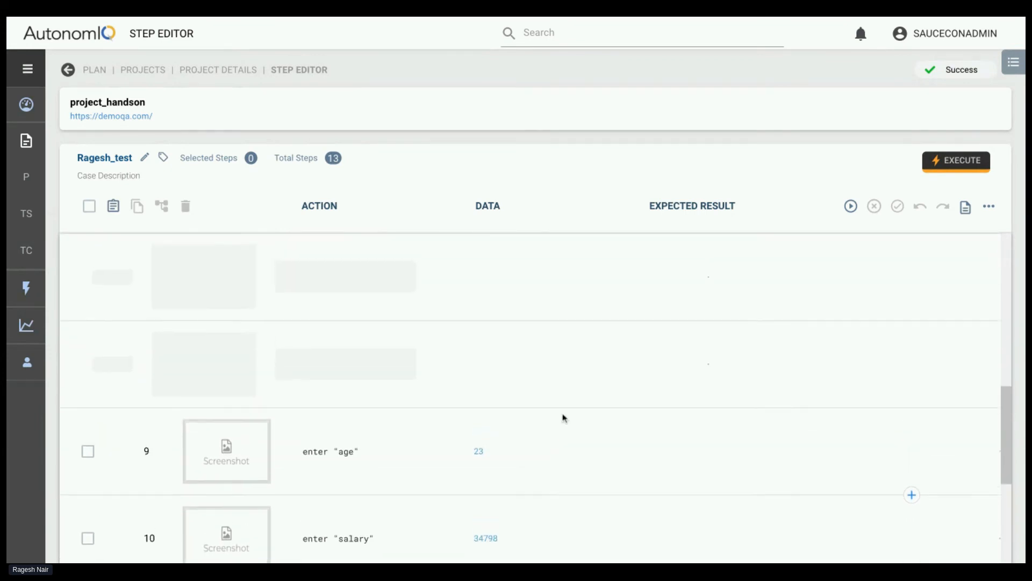
scroll(484, 387, up, 2)
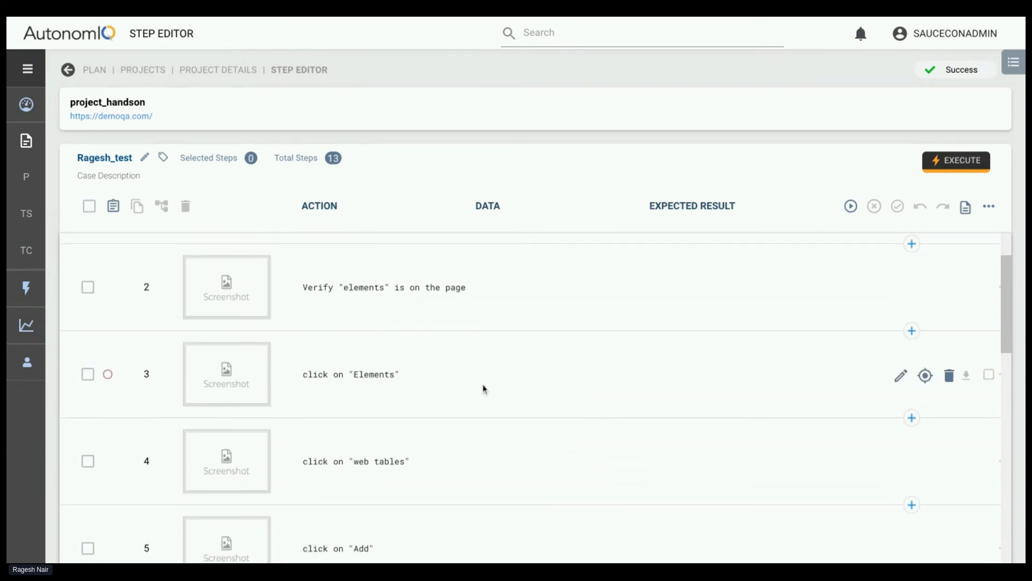
click(901, 366)
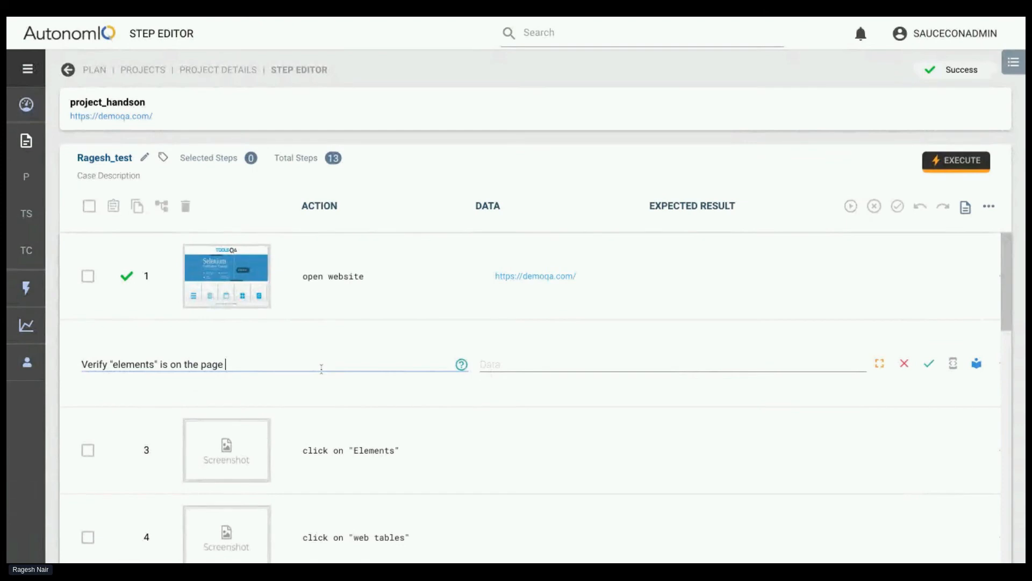
key(BackSpace)
key(BackSpace)
text(imetou)
key(BackSpace)
key(BackSpace)
key(BackSpace)
key(BackSpace)
key(BackSpace)
key(BackSpace)
text(--timeout 30)
click(929, 364)
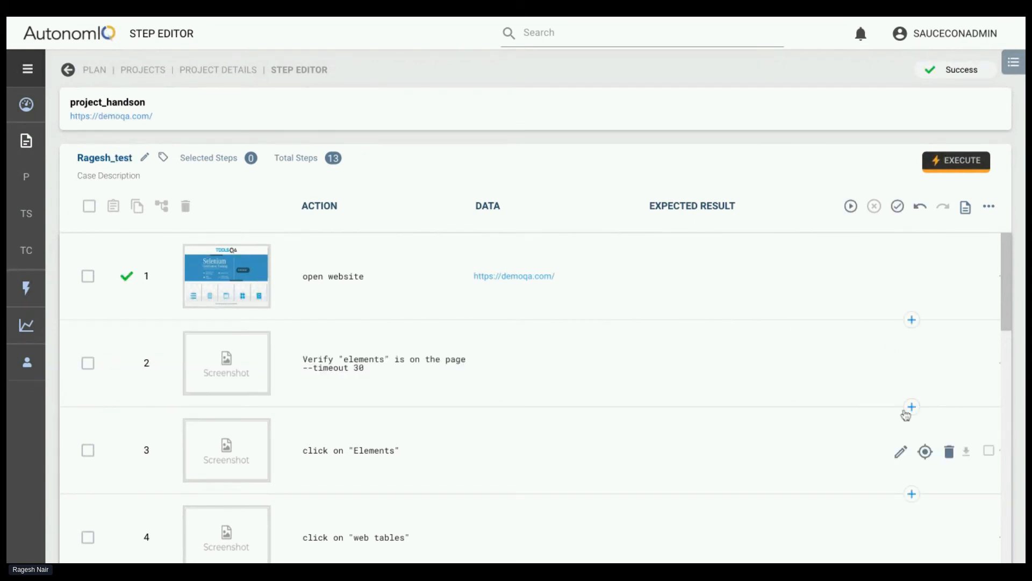
Insert a comment step reading "## dynamic wait in 3 rd step" directly below the open website step
click(912, 319)
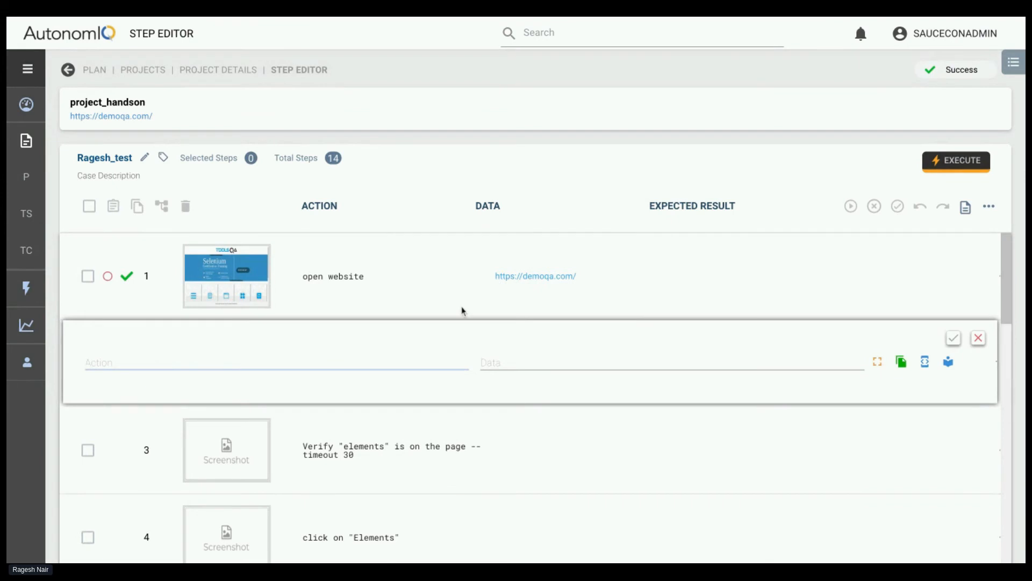
text(#)
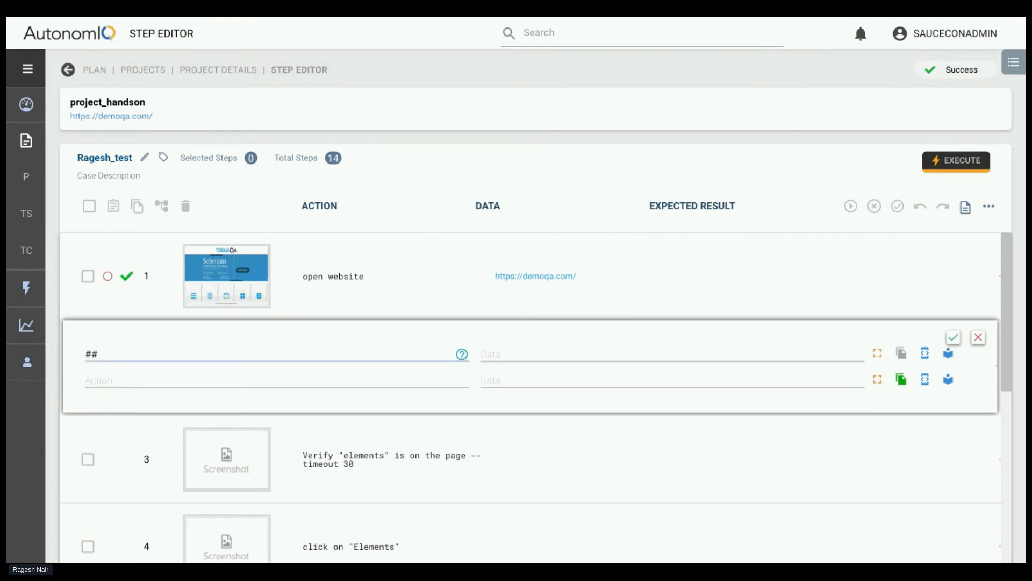
text(# dyna)
text(am)
text(ic wait in)
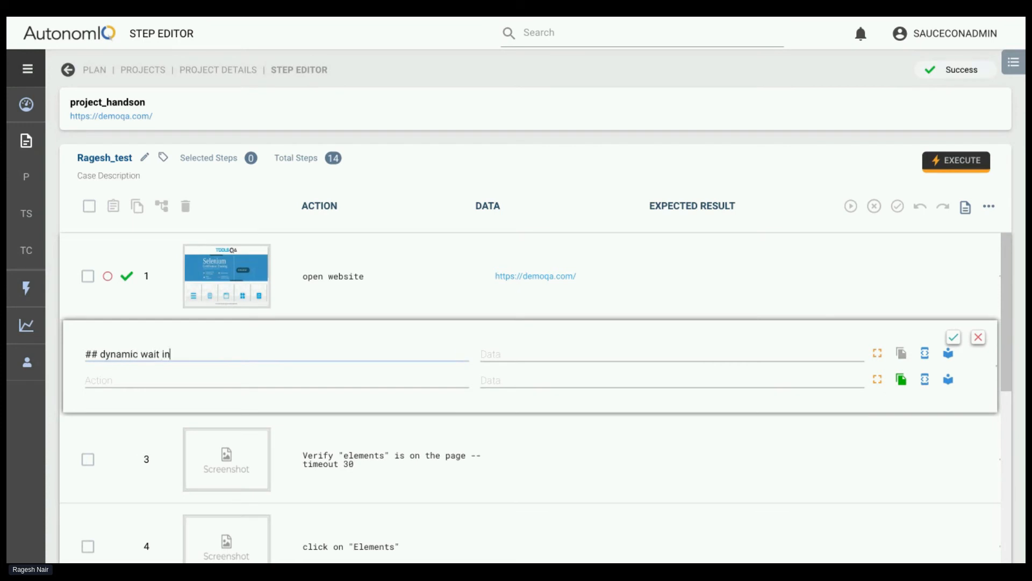
text( th)
key(BackSpace)
key(BackSpace)
text(3 r)
Try out the action Wait 30 secs below the dynamic wait comment and clear it
click(372, 382)
text(wa)
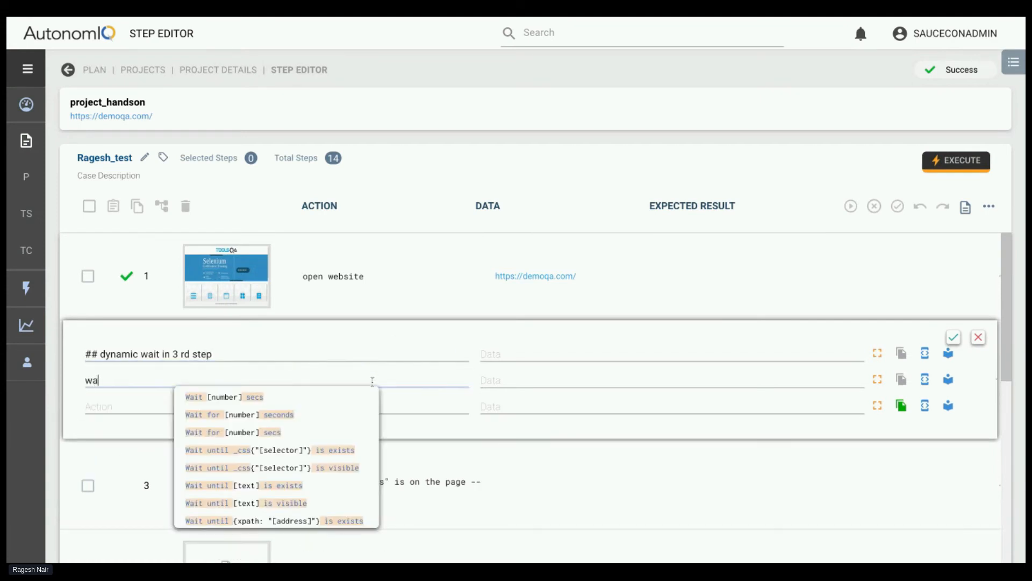
text(i)
click(242, 397)
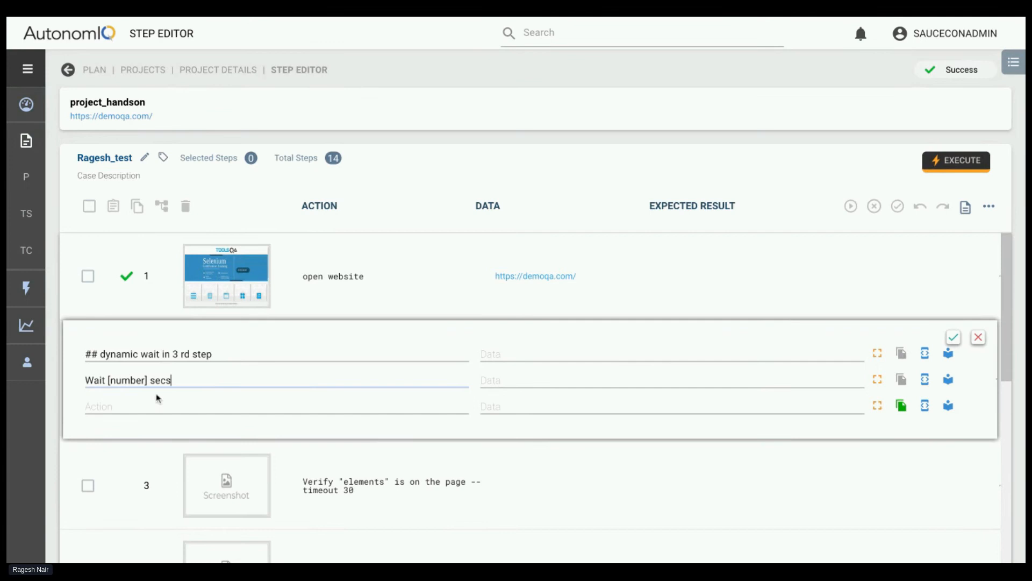
double_click(129, 380)
key(BackSpace)
key(Delete)
key(BackSpace)
text(30)
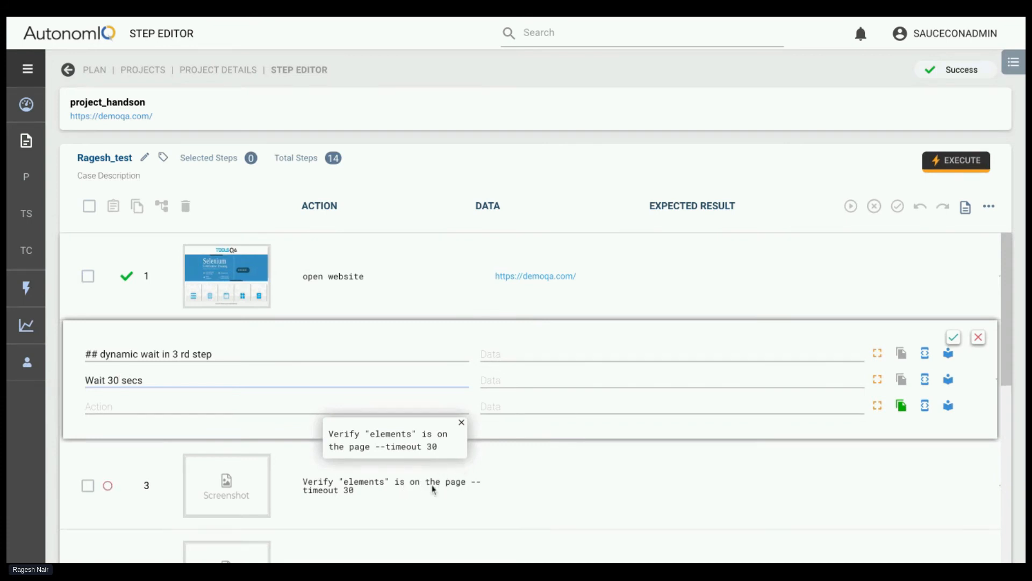
triple_click(87, 379)
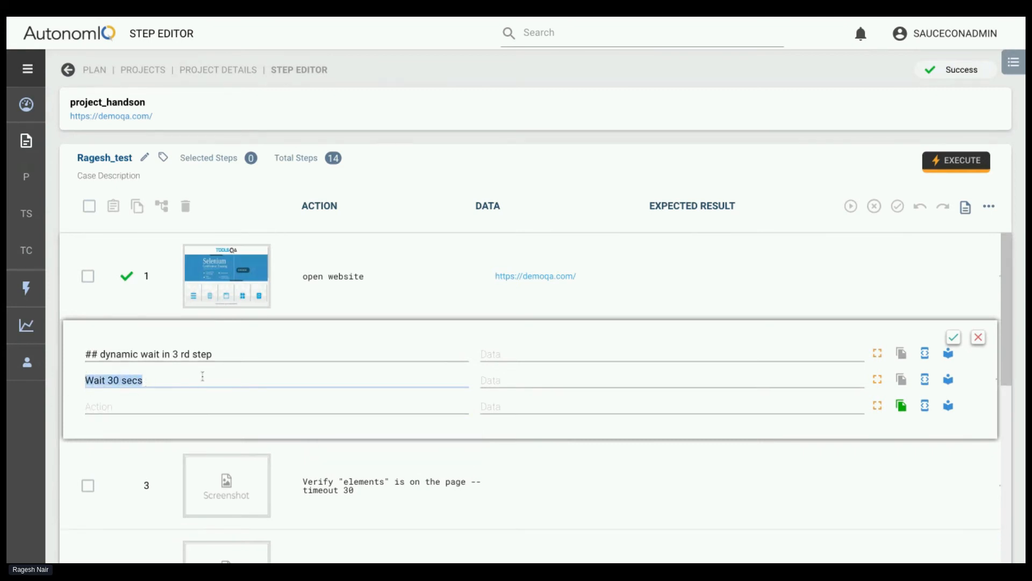
triple_click(175, 376)
key(BackSpace)
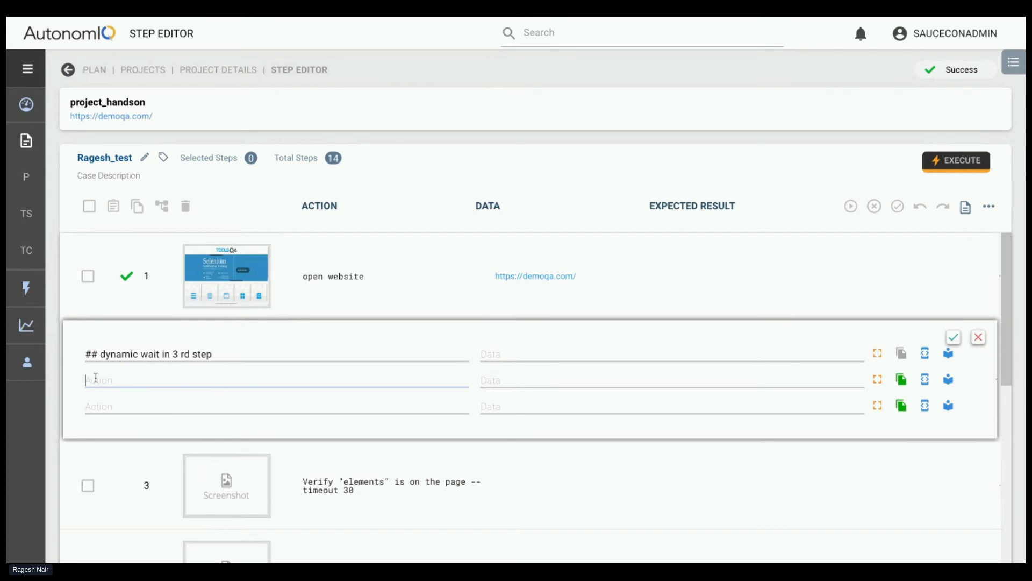
Save the test steps with the new comment and generate the test using the last run configuration
click(953, 338)
click(900, 208)
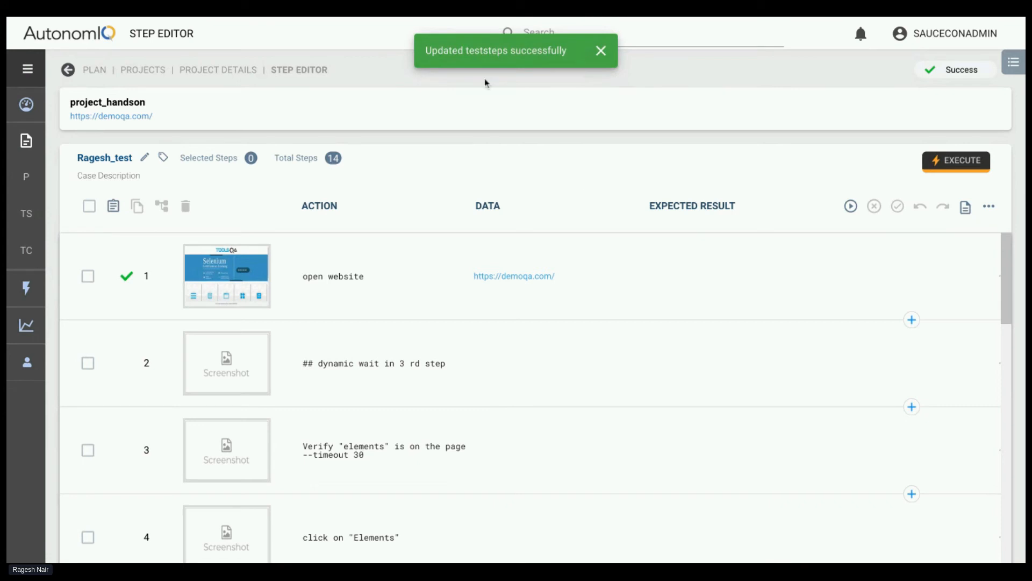
click(855, 210)
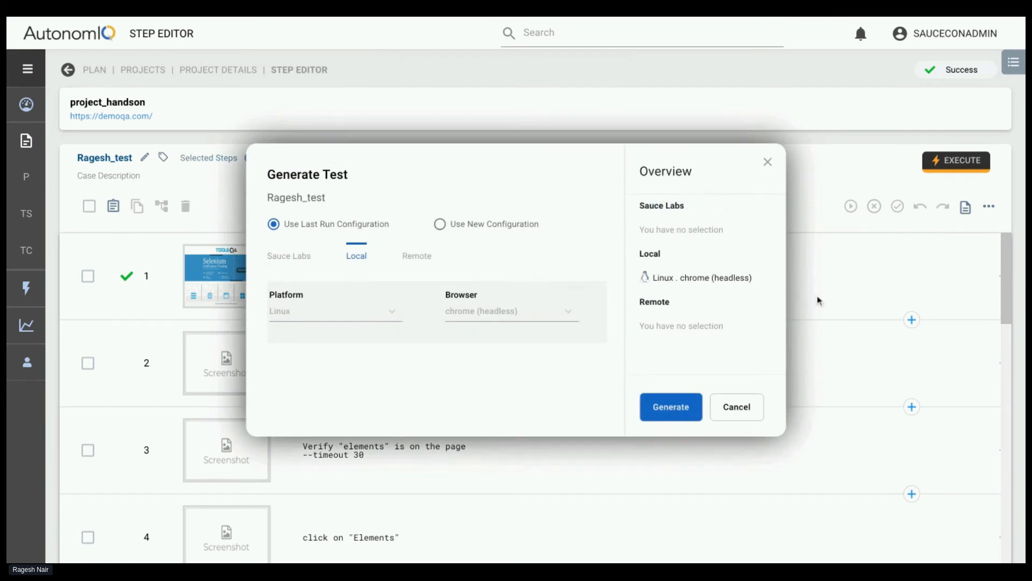
click(671, 409)
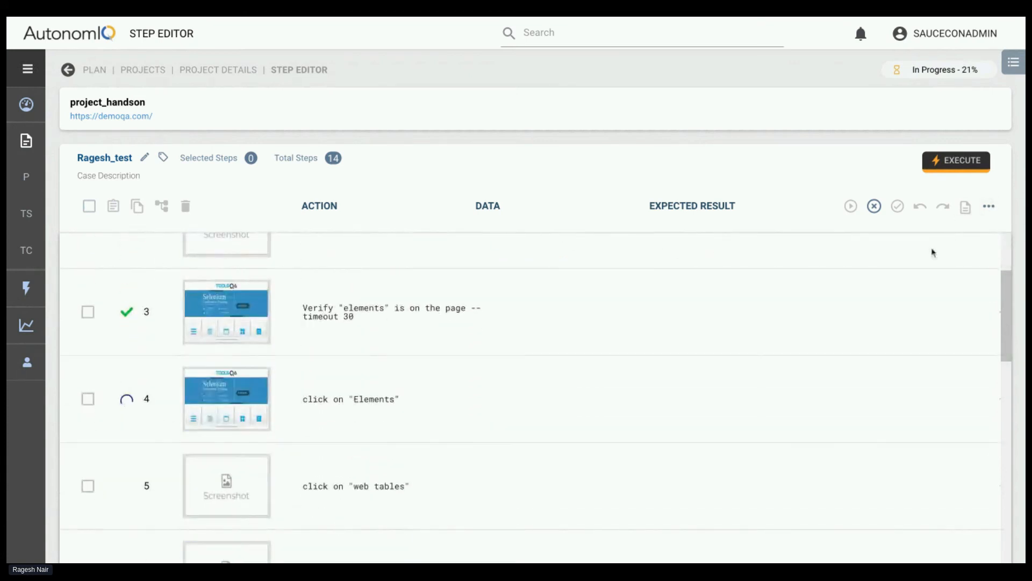
Turn off auto scroll for the running test and open the screenshot of step 3
click(989, 207)
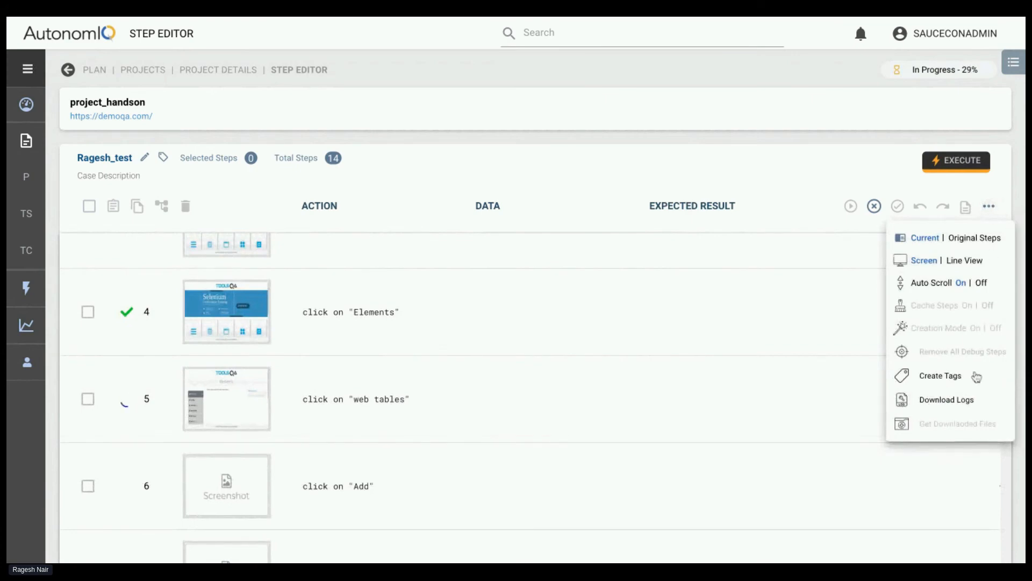
click(981, 284)
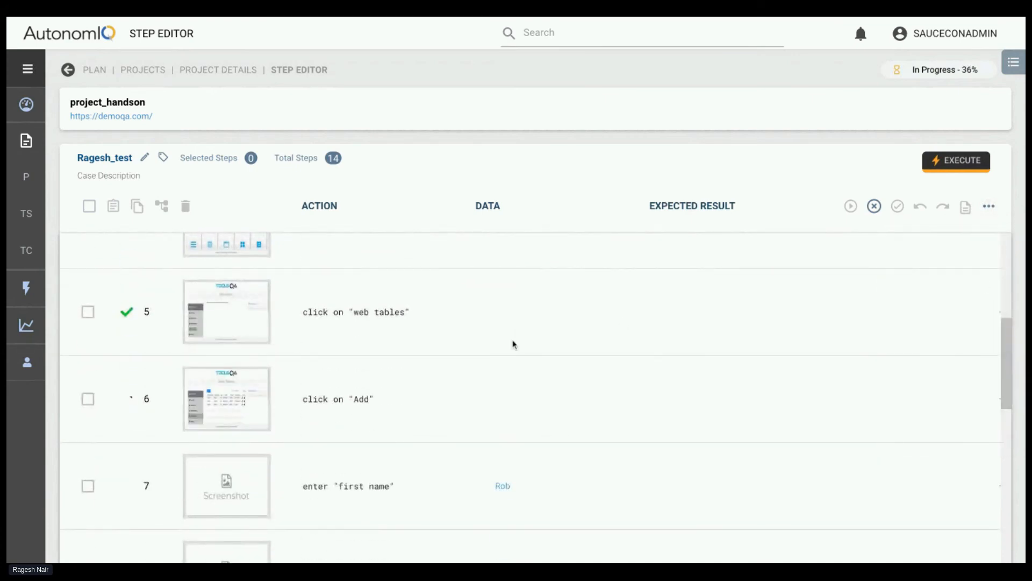
scroll(242, 328, up, 5)
click(230, 460)
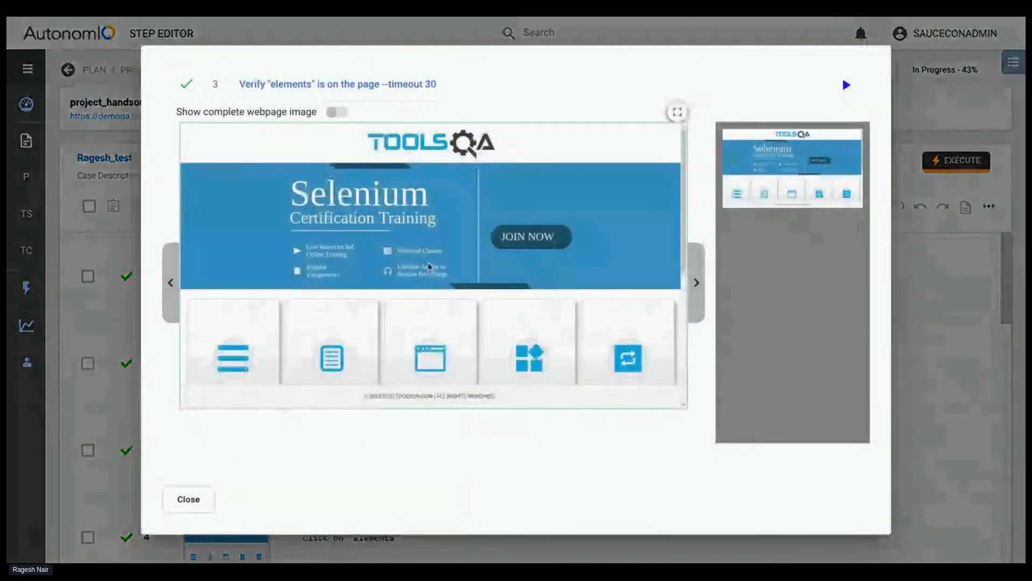
Enlarge the step screenshots to full screen and examine them from step 4, click on "Elements", through the last name and email entries
click(694, 282)
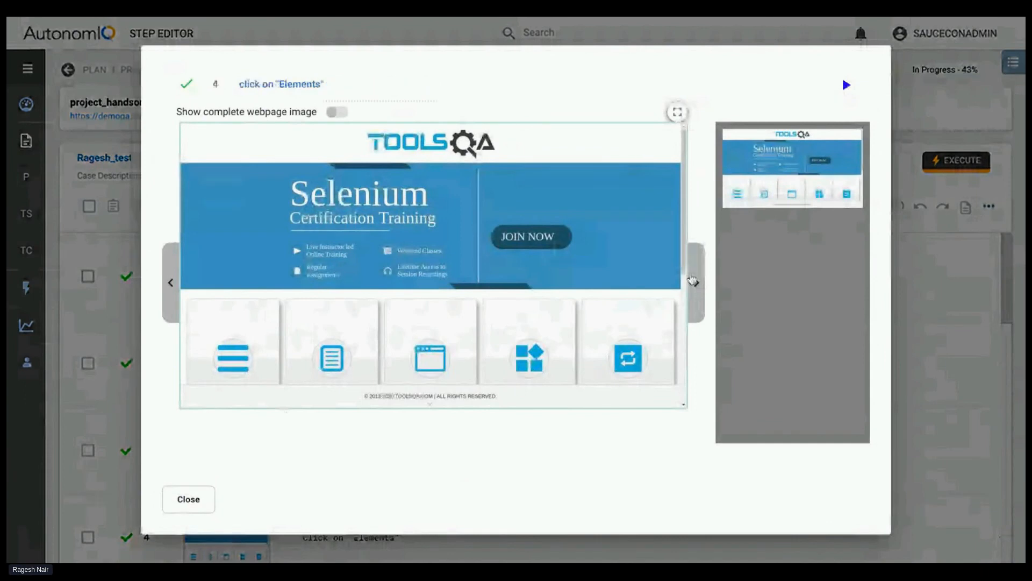
click(672, 112)
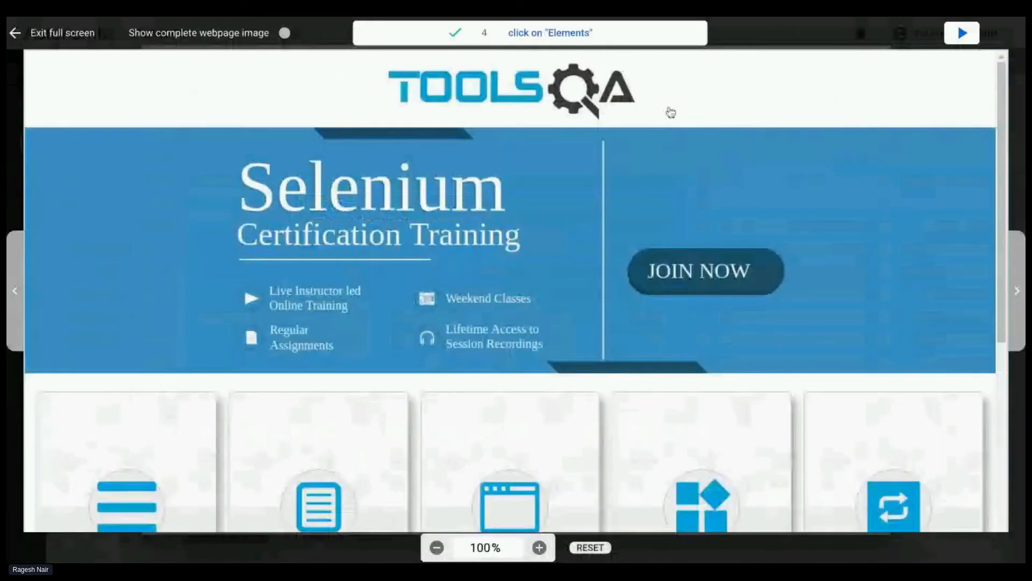
click(1014, 298)
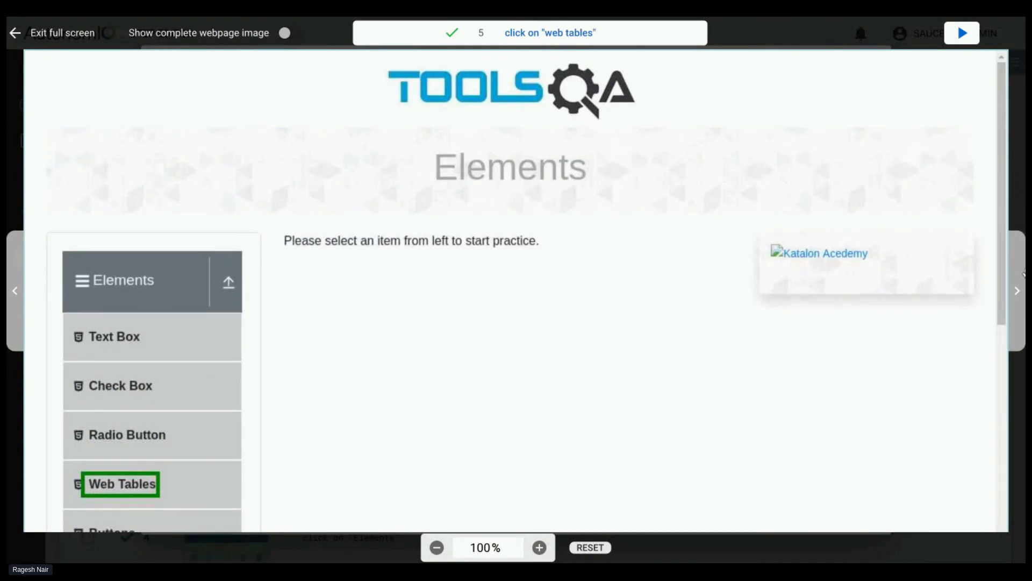
click(1018, 301)
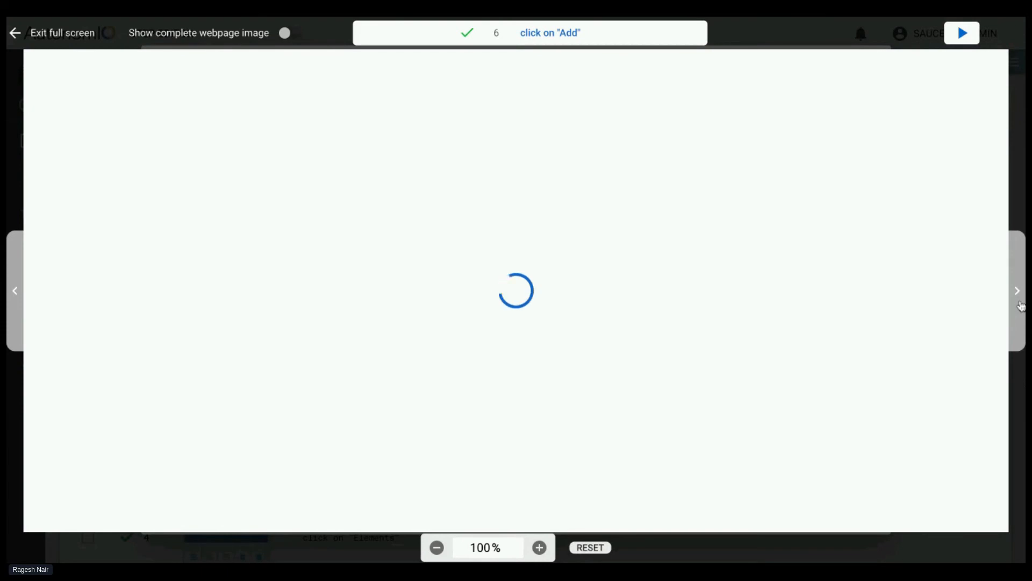
click(1018, 301)
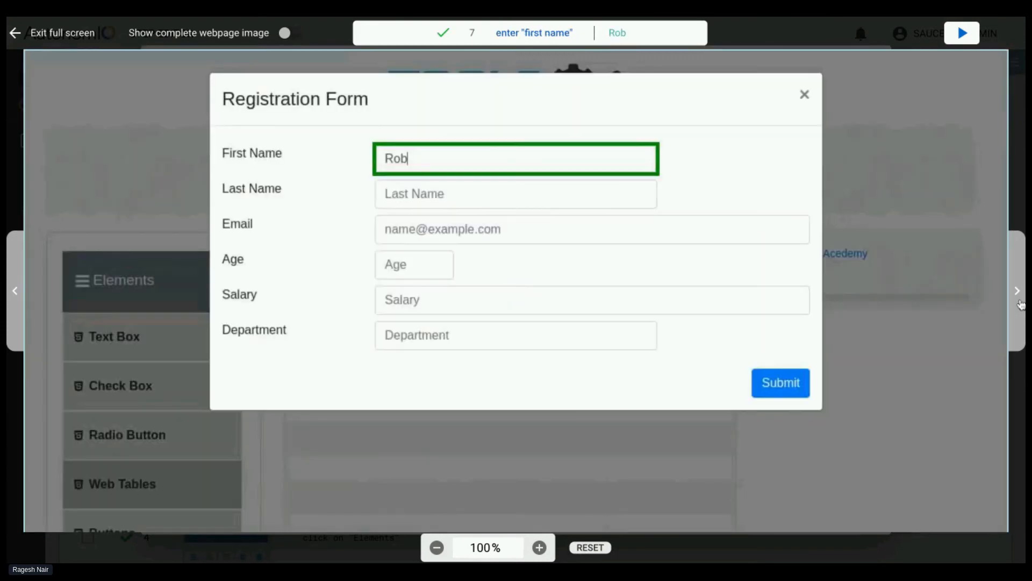
click(1019, 301)
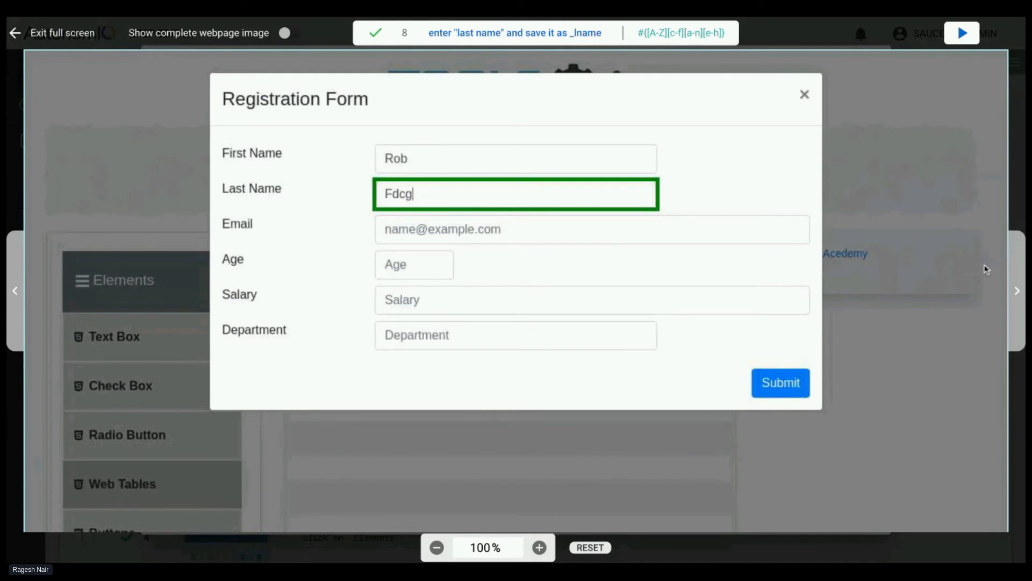
click(1017, 290)
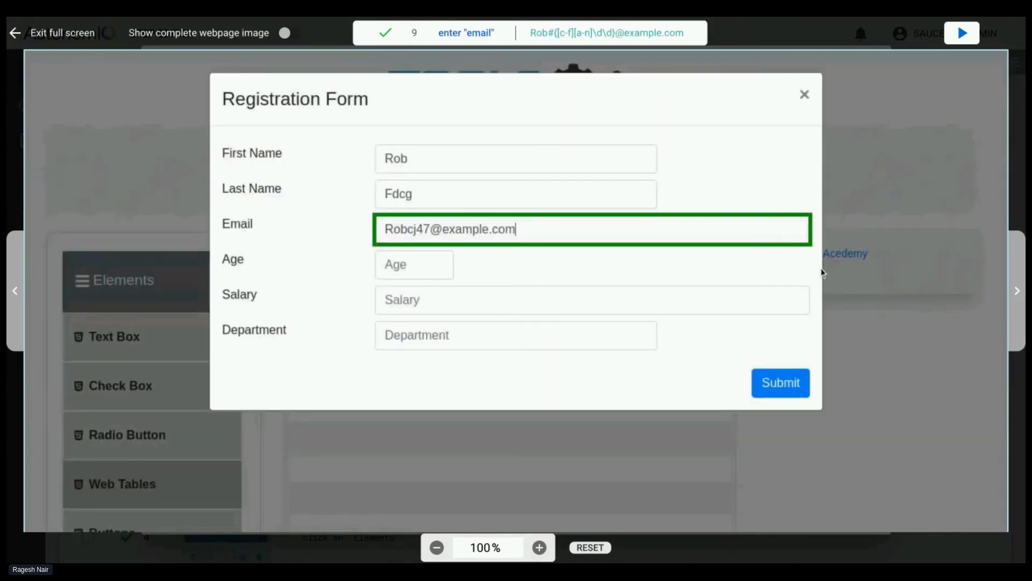
click(1016, 293)
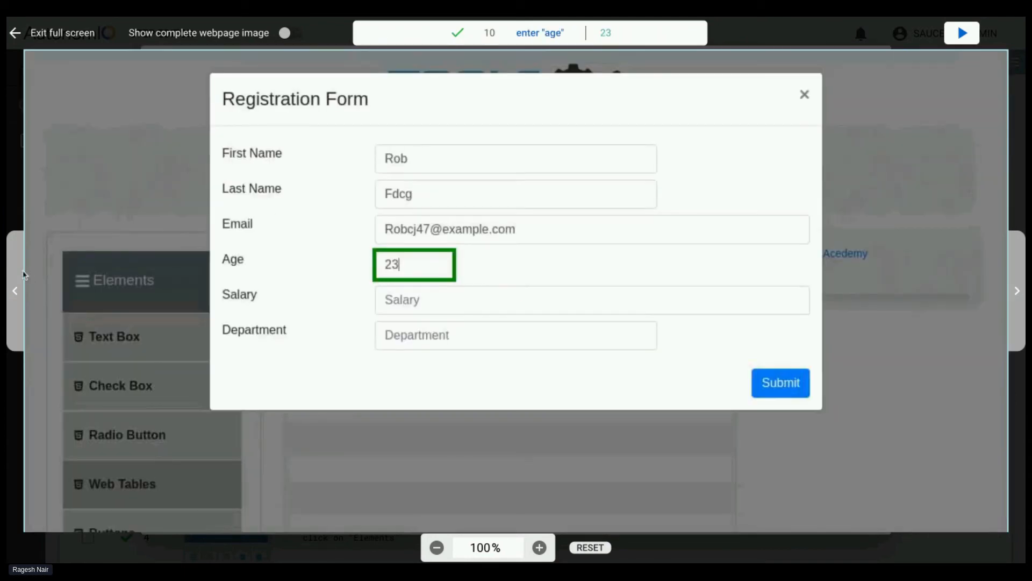
Recheck the email entry's screenshot, view the remaining ones up to step 13, click on submit, and close the screenshot viewer
click(15, 277)
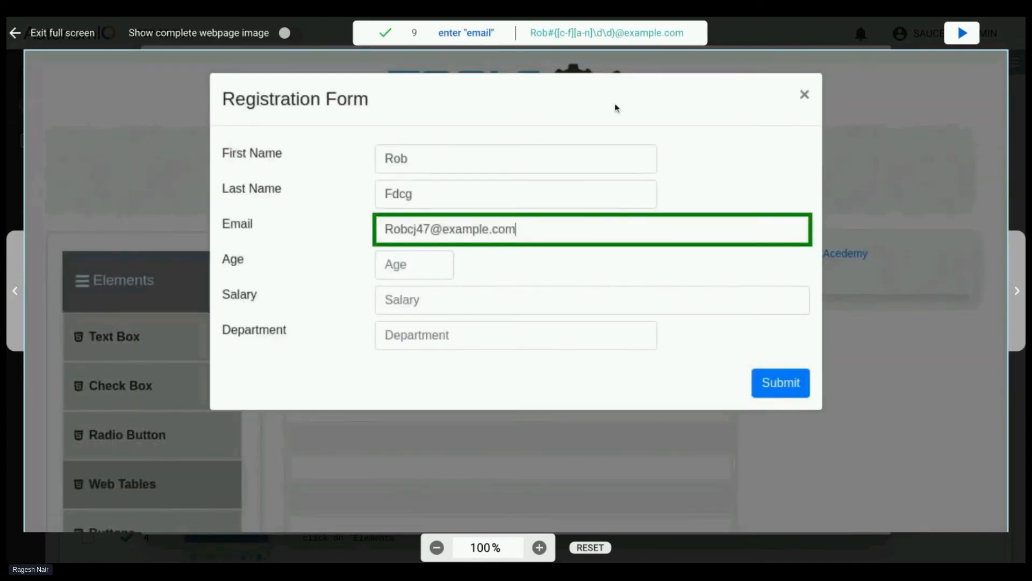
click(1021, 265)
click(1022, 274)
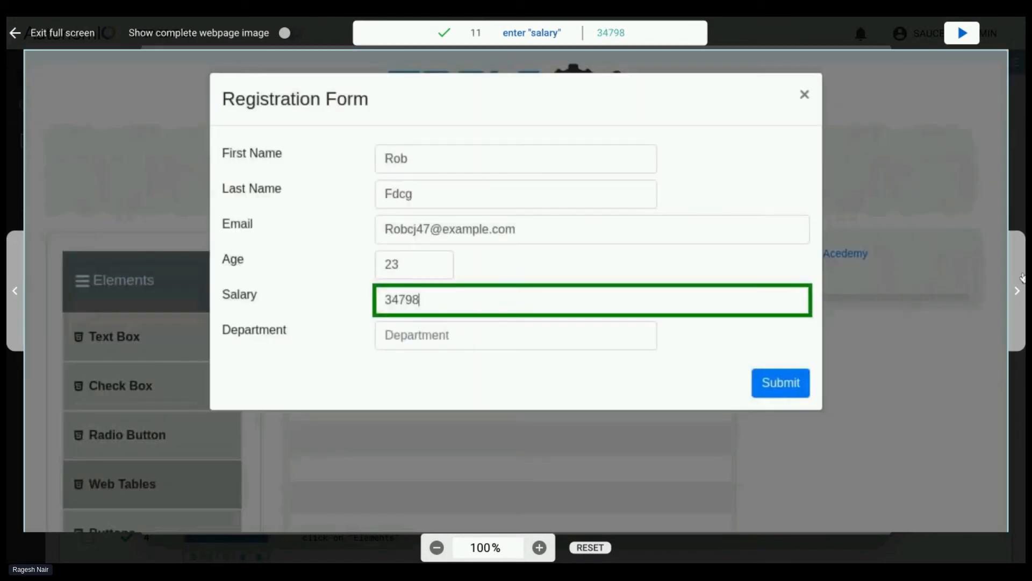
click(1022, 277)
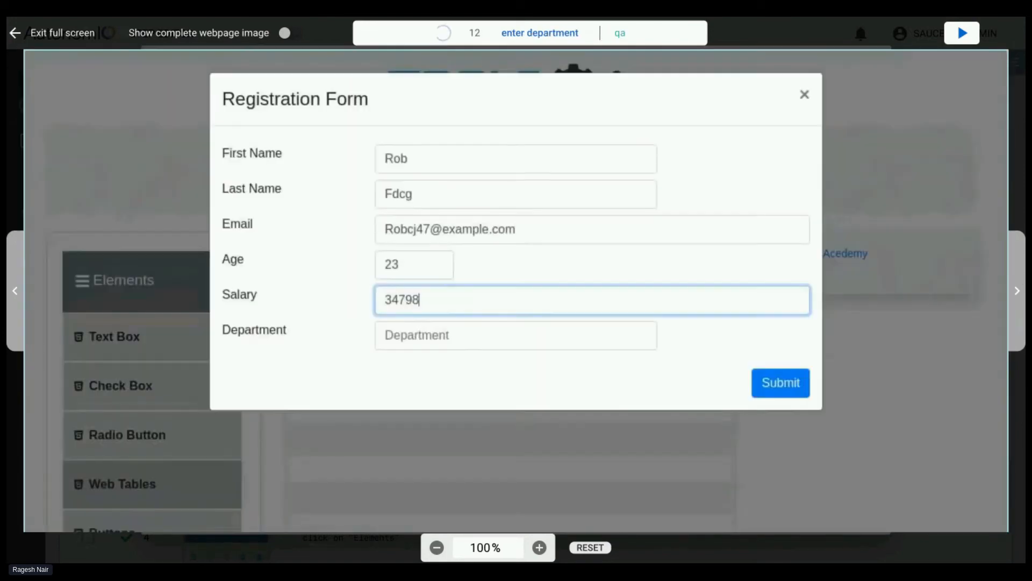
click(1021, 280)
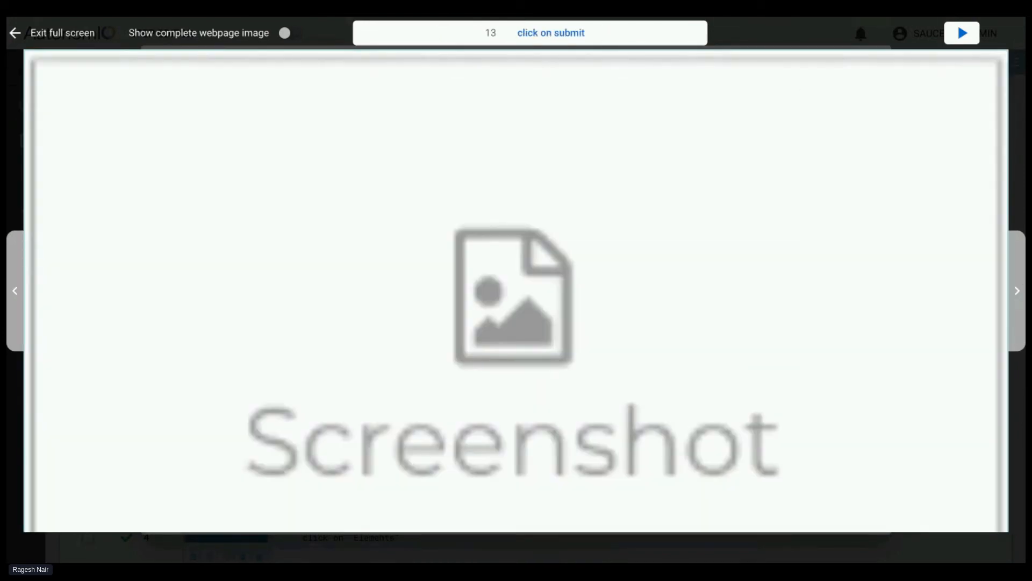
click(15, 33)
click(183, 500)
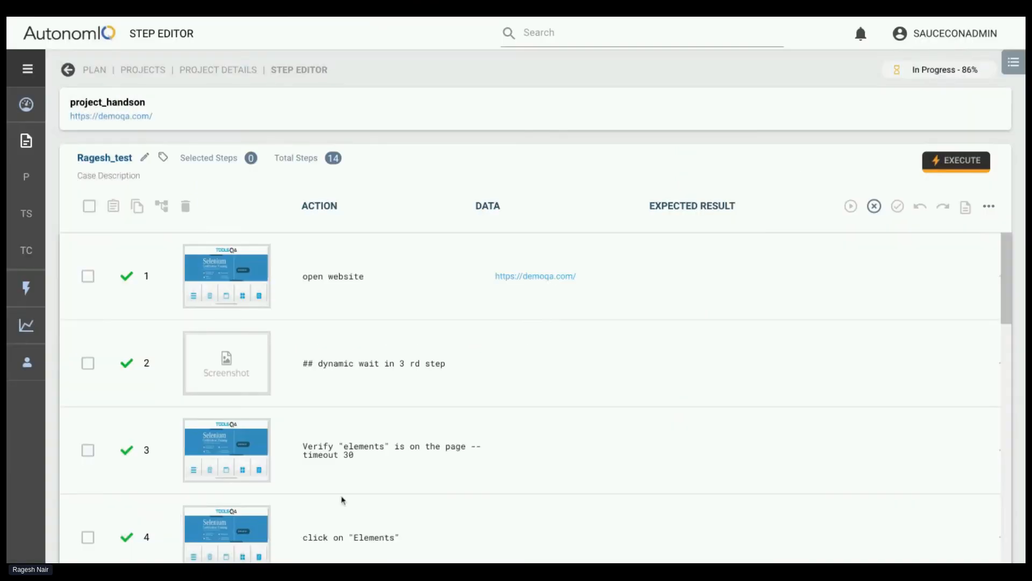
Examine the screenshots from step 12, enter department, to step 14, verify ${_lname} on the screen, and close the viewer
scroll(362, 444, down, 10)
click(244, 403)
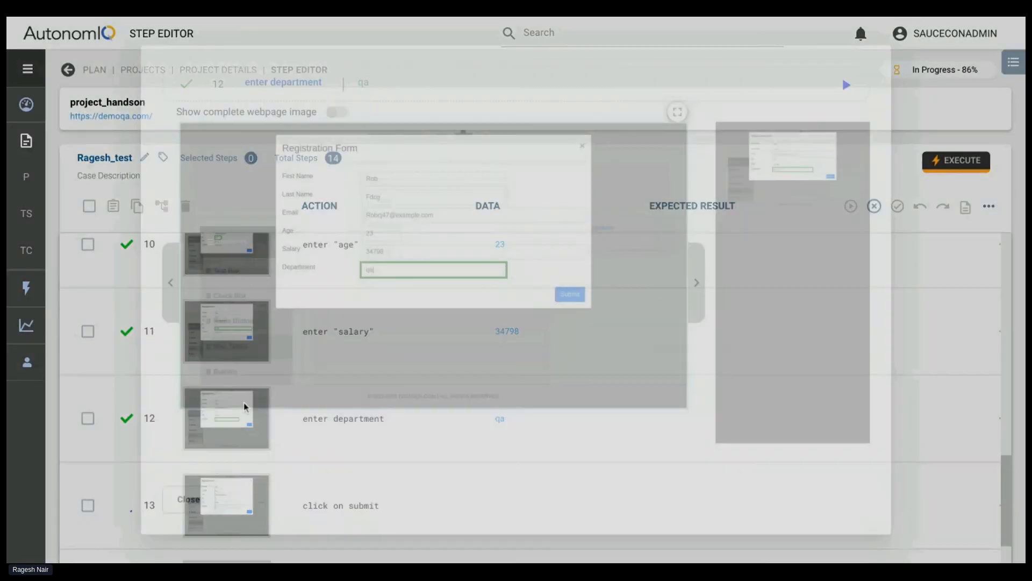
click(702, 300)
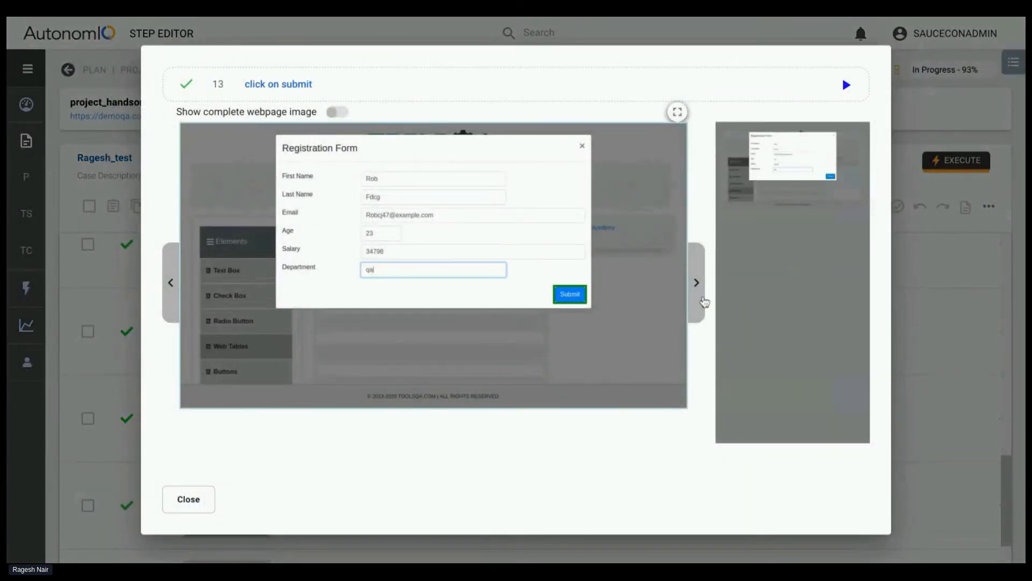
click(703, 301)
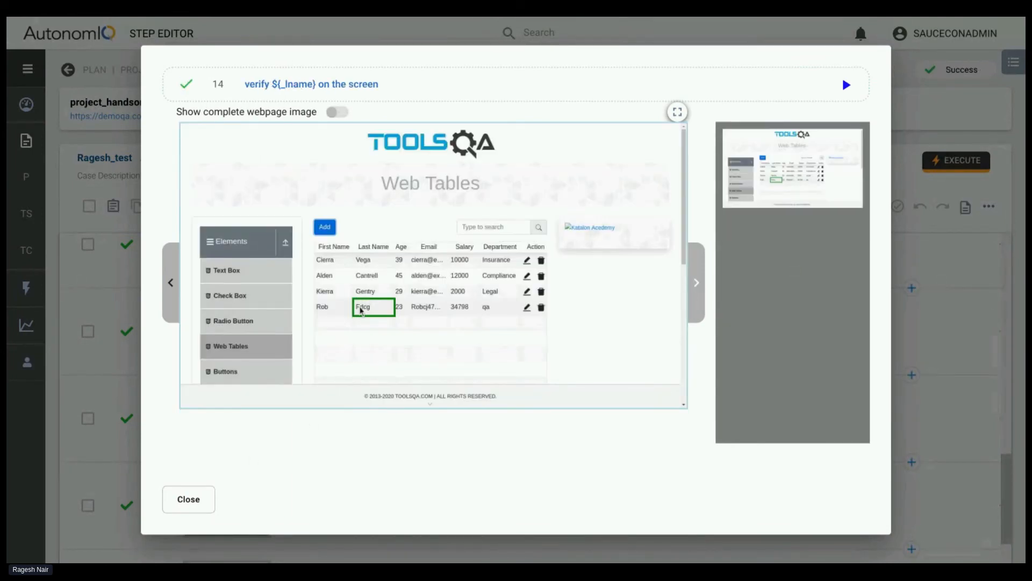
click(186, 497)
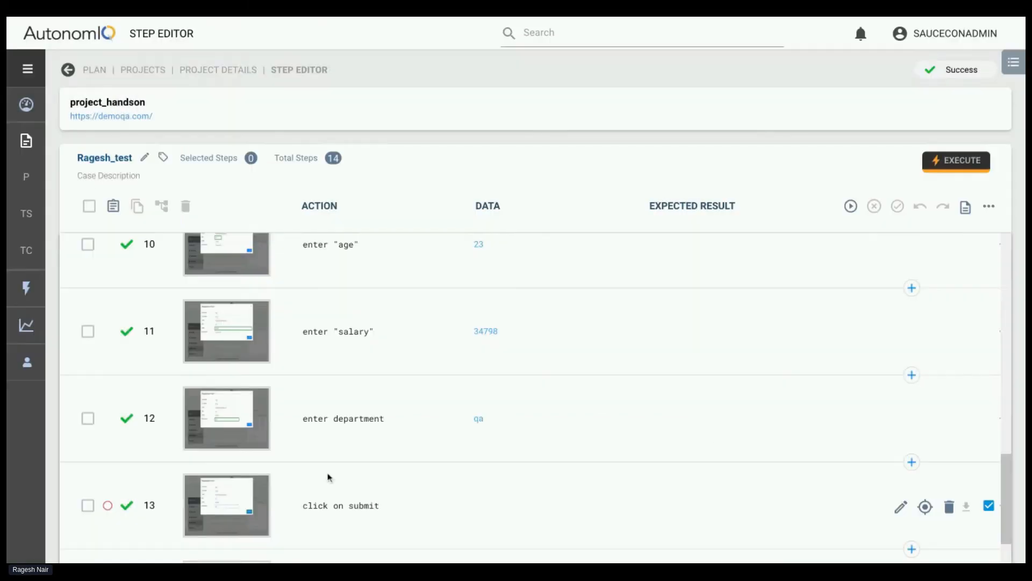
Try out a debug point on step 13, click on submit
scroll(350, 476, down, 1)
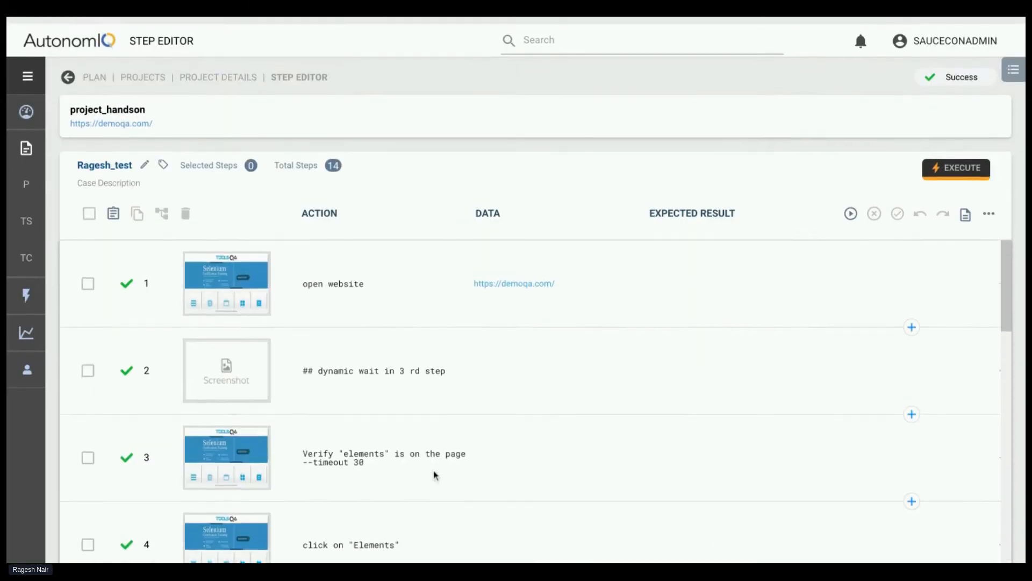
scroll(256, 342, down, 3)
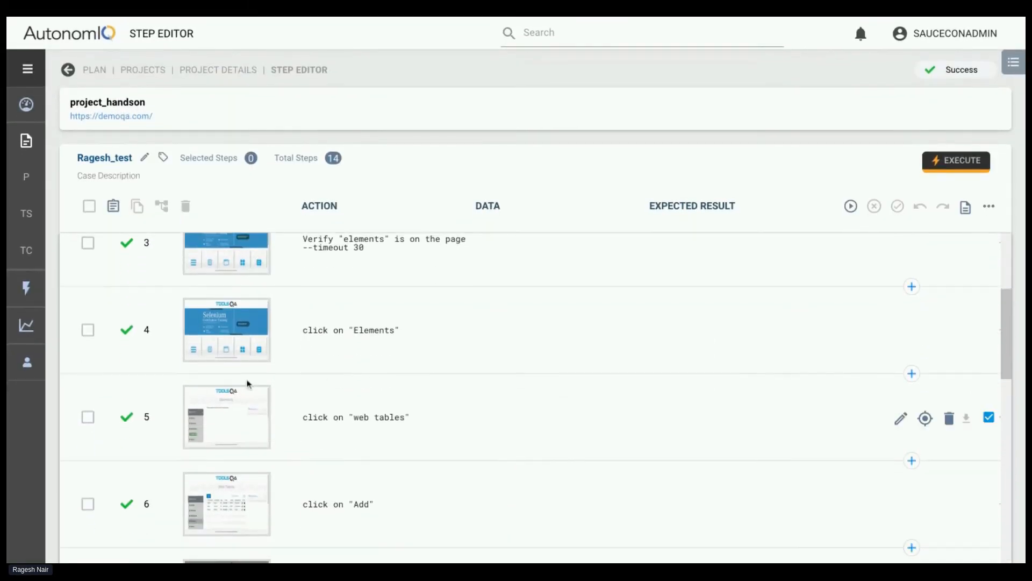
scroll(414, 352, up, 1)
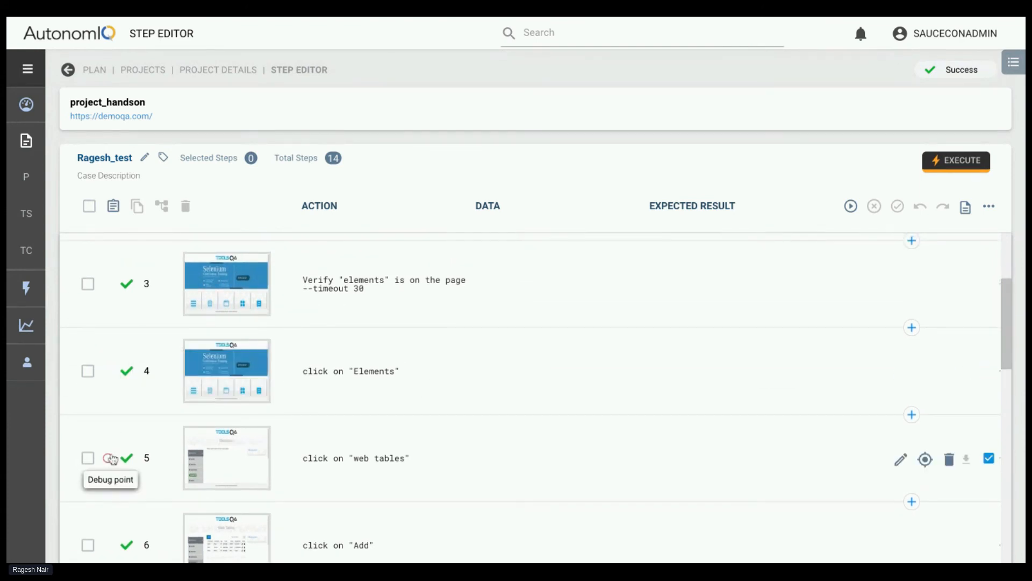
scroll(215, 365, up, 3)
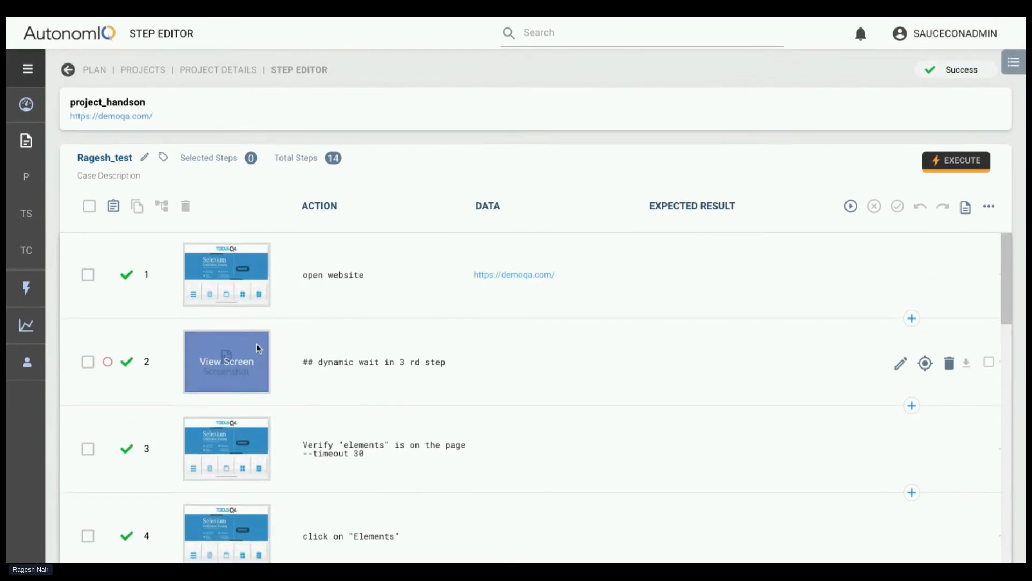
scroll(258, 344, down, 15)
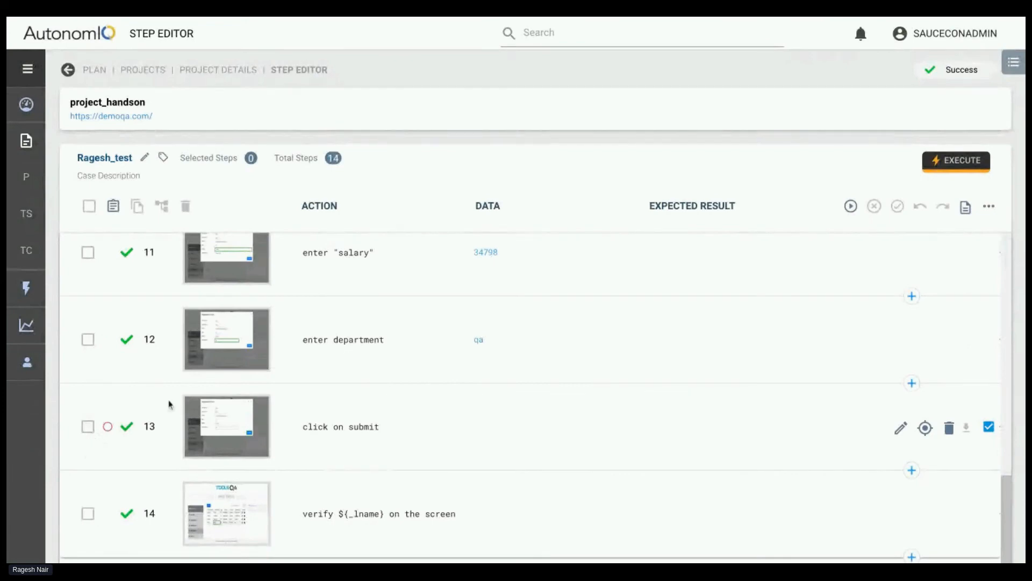
scroll(235, 364, up, 3)
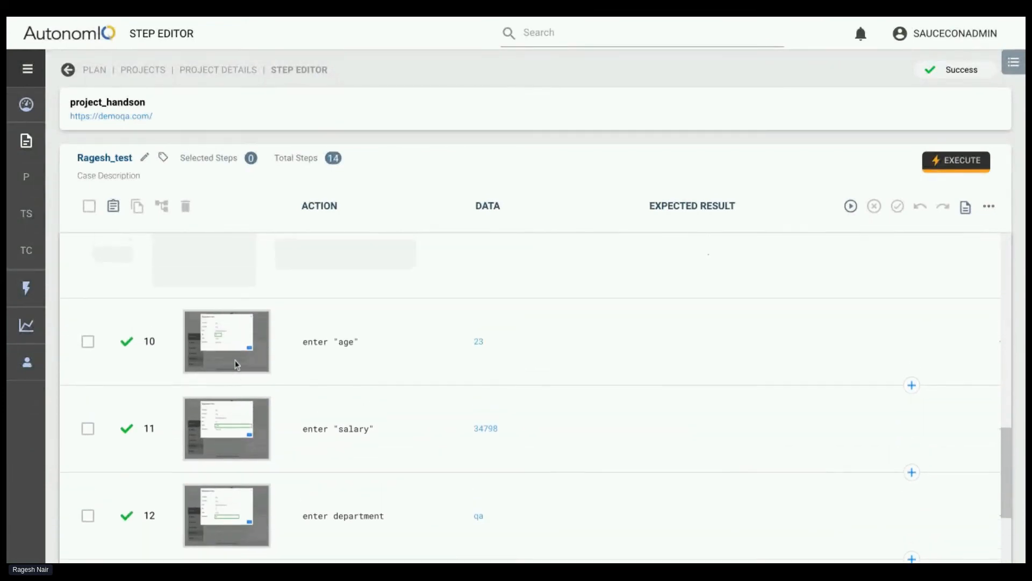
scroll(237, 365, down, 3)
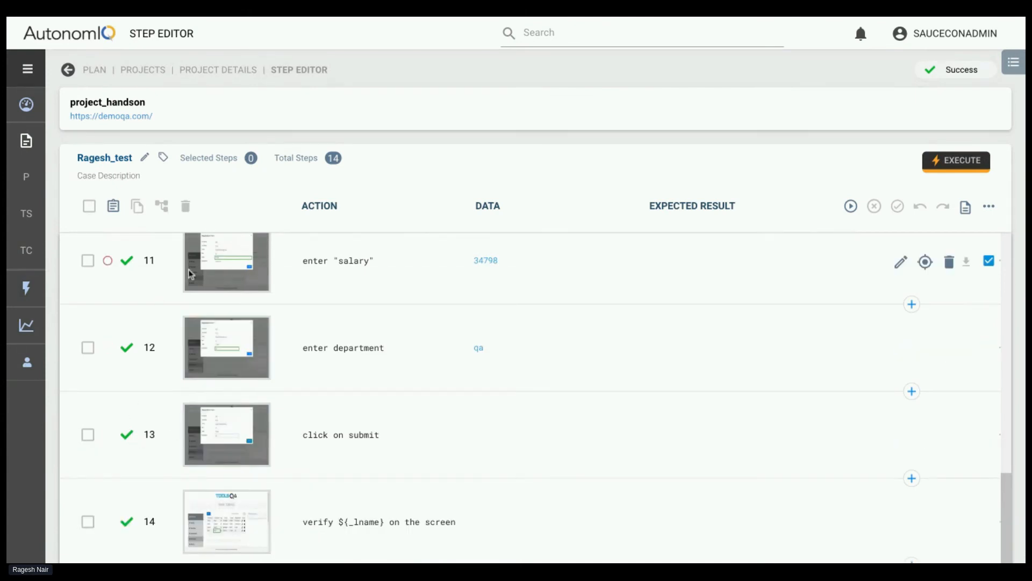
click(108, 434)
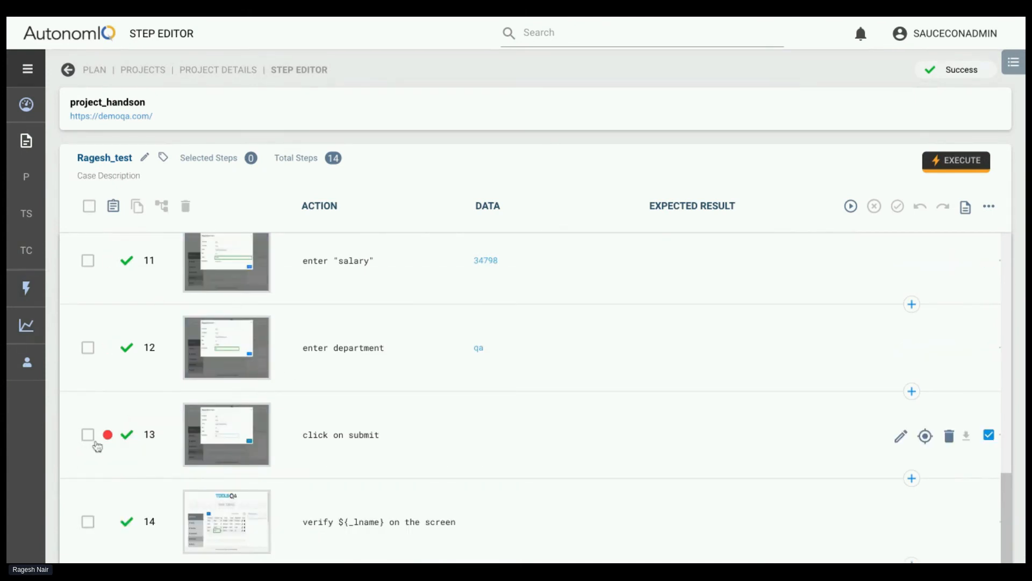
Set a debug point on step 10, enter "age"
scroll(438, 316, up, 10)
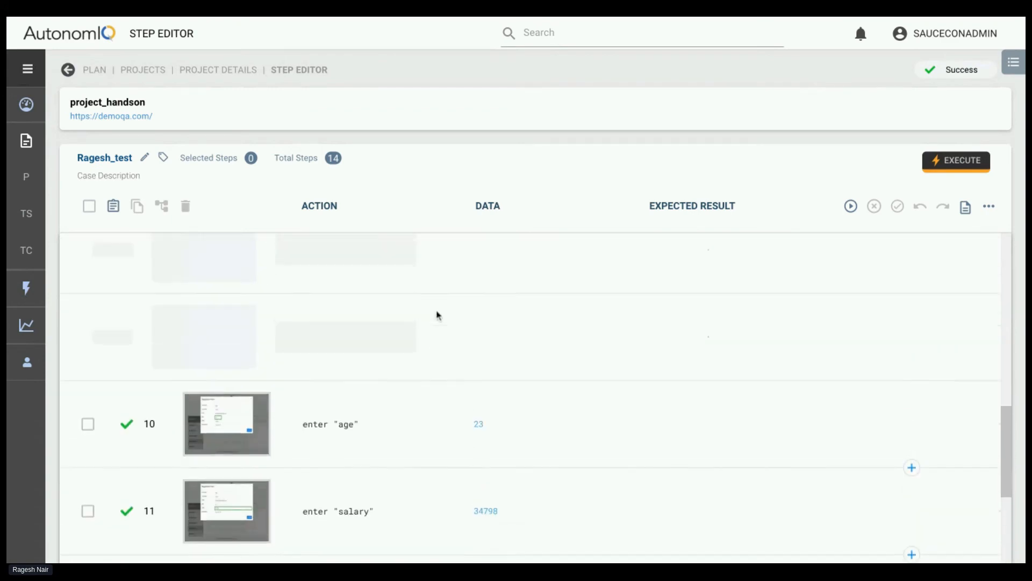
scroll(774, 265, up, 3)
scroll(650, 320, down, 10)
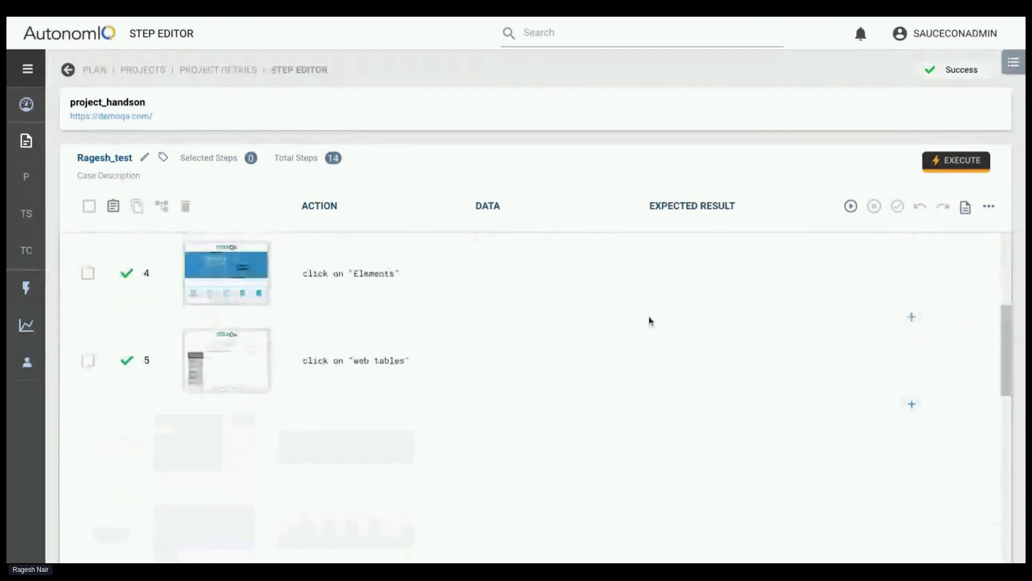
scroll(194, 492, down, 5)
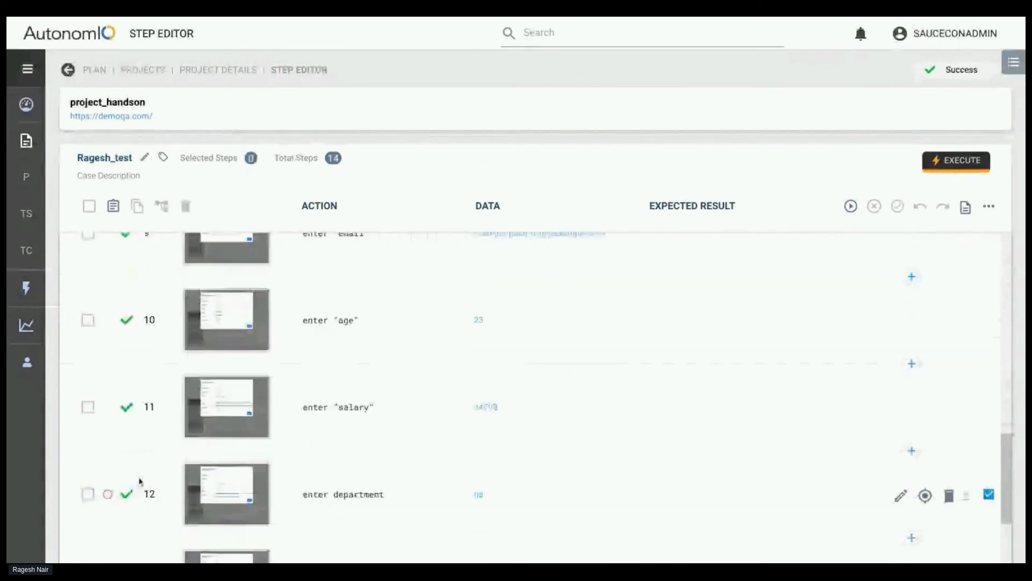
scroll(187, 410, up, 4)
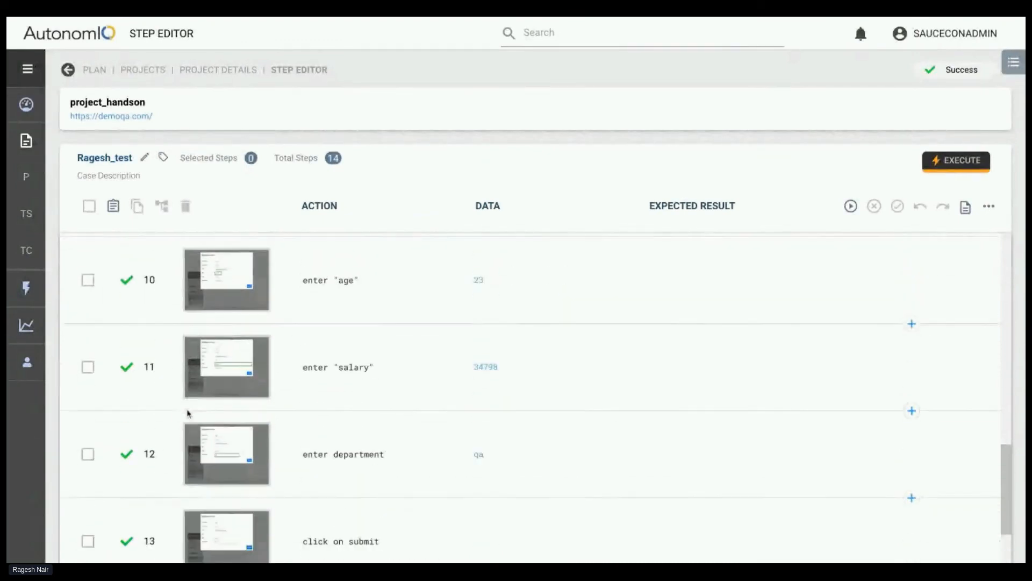
click(109, 392)
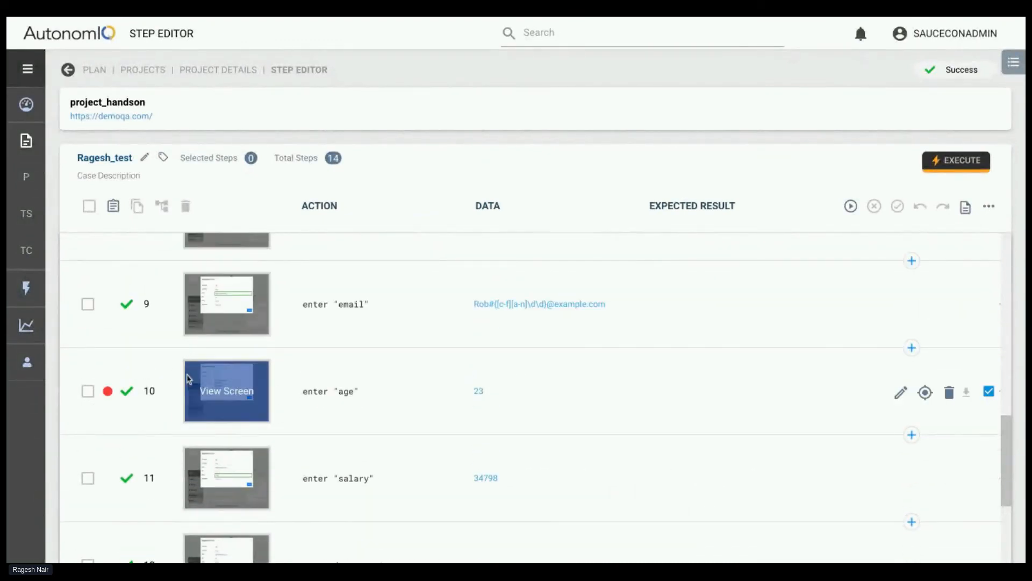
Generate the test again using the last run configuration and follow the steps as they run
scroll(277, 330, up, 2)
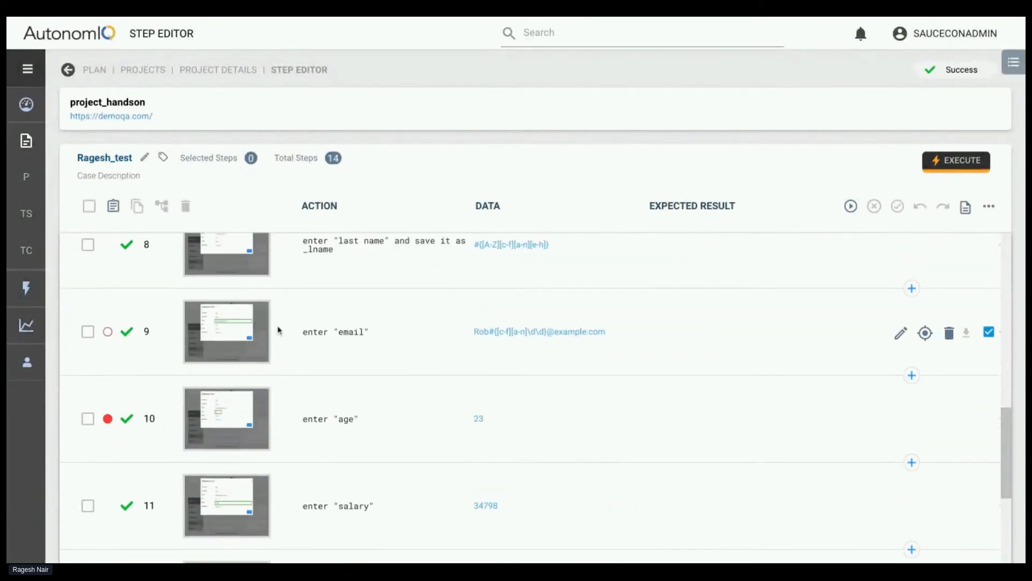
click(850, 207)
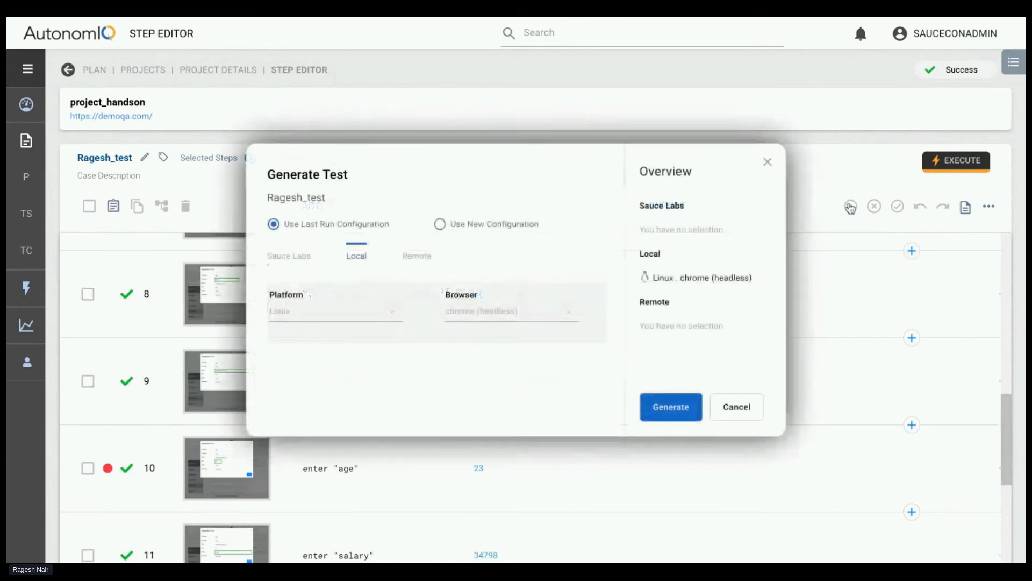
click(652, 402)
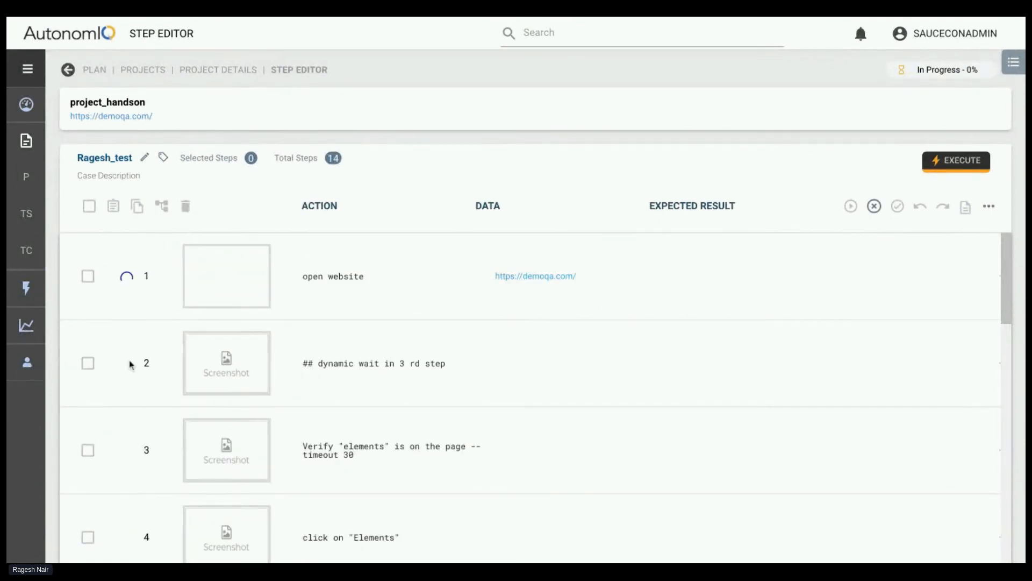
scroll(153, 497, down, 5)
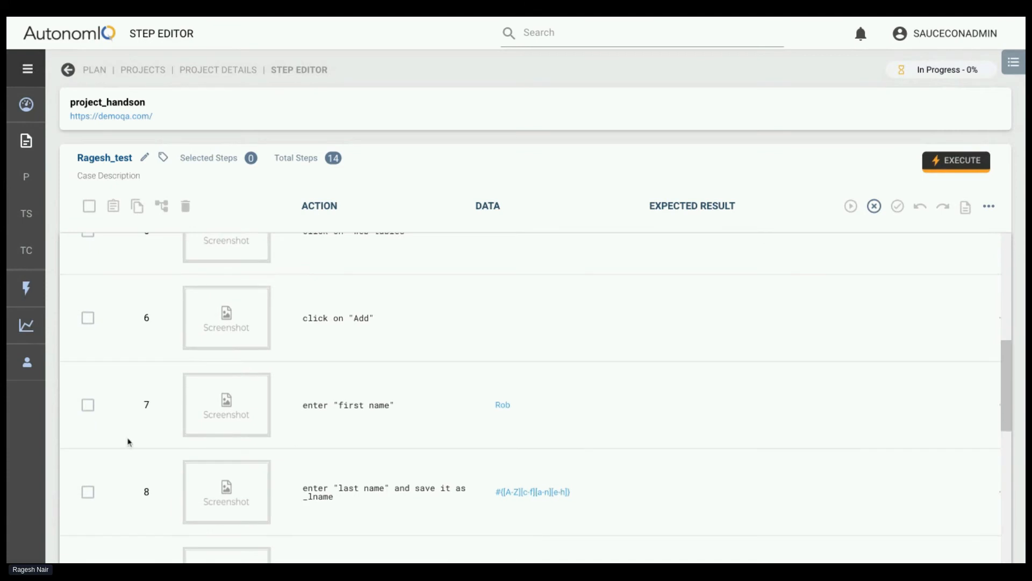
scroll(127, 438, down, 3)
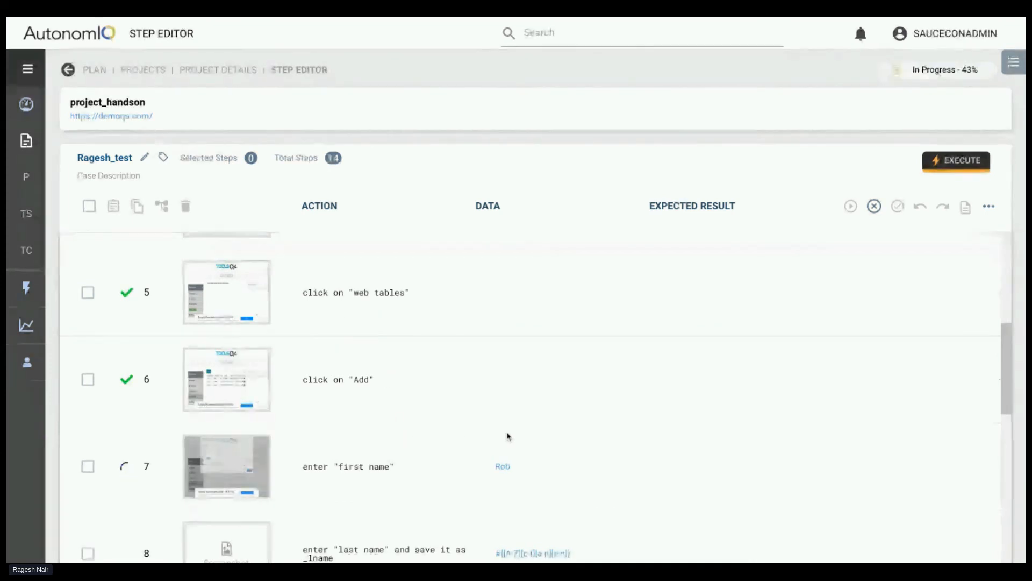
Follow the run to the debug point and examine the screenshot of step 10, enter "age", closing the viewer when finished
scroll(639, 438, down, 5)
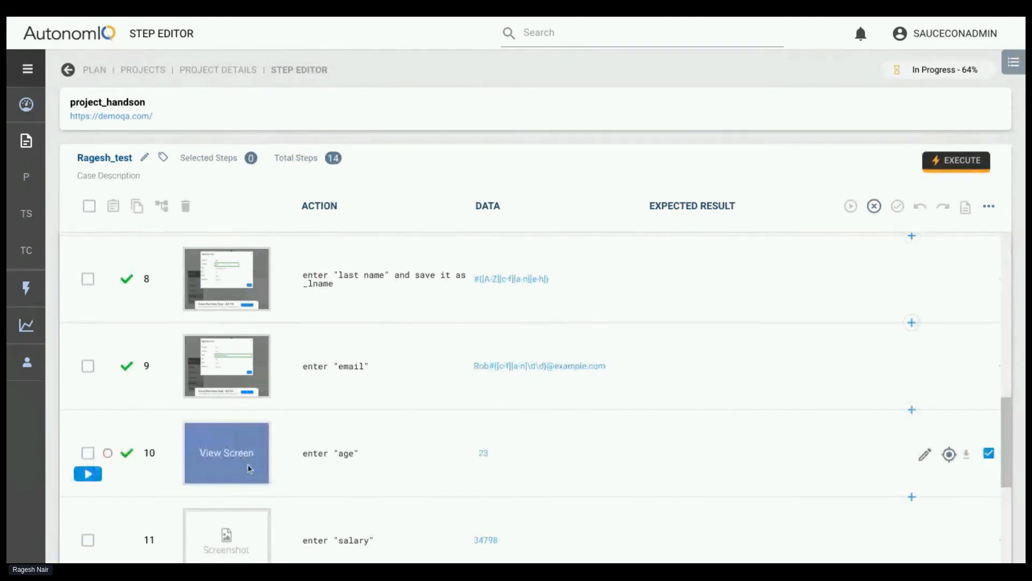
click(228, 459)
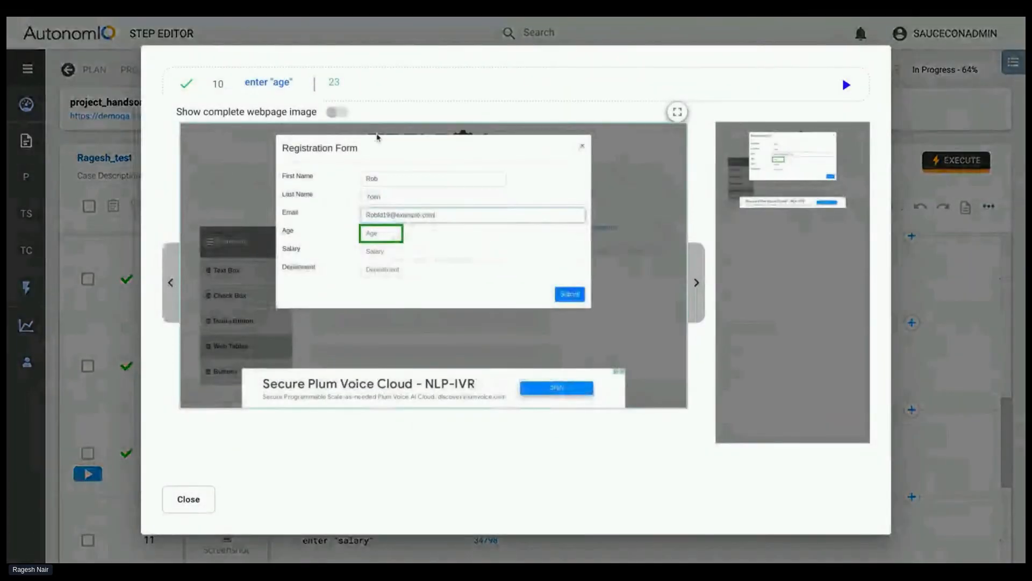
click(193, 498)
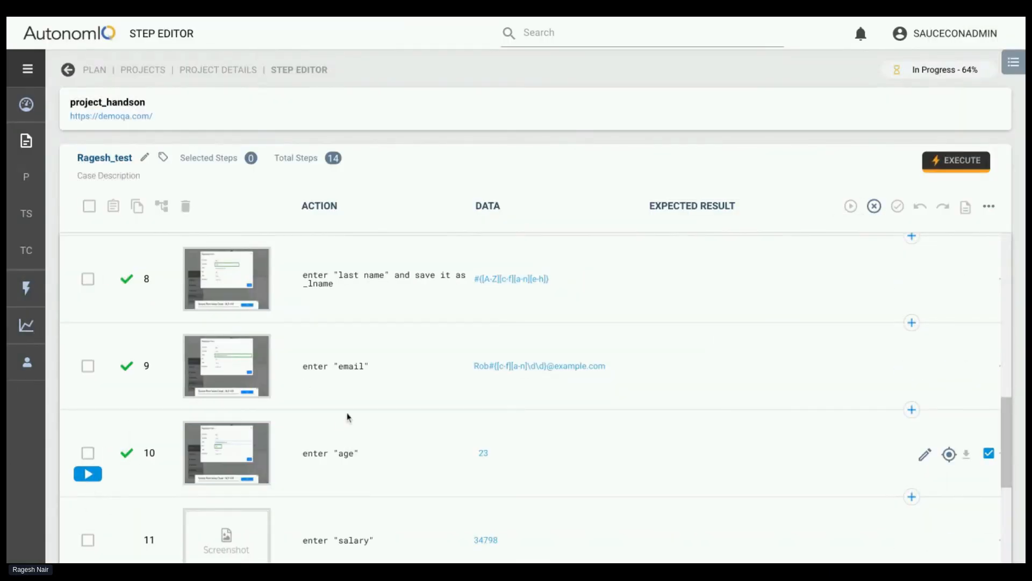
Edit step 7, enter "first name", to use the longer form of the first name as its data, and save the step
scroll(348, 416, up, 4)
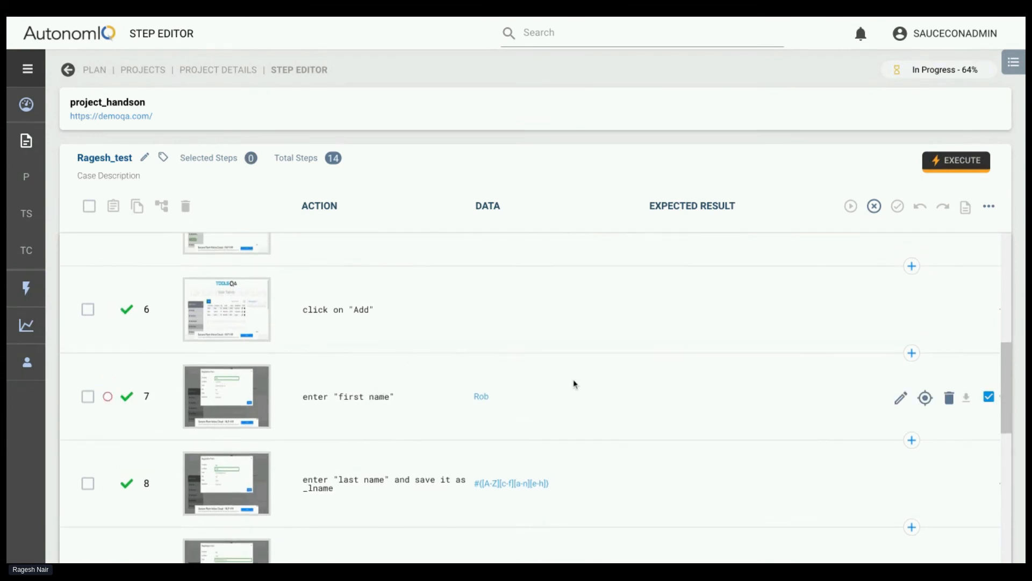
click(900, 397)
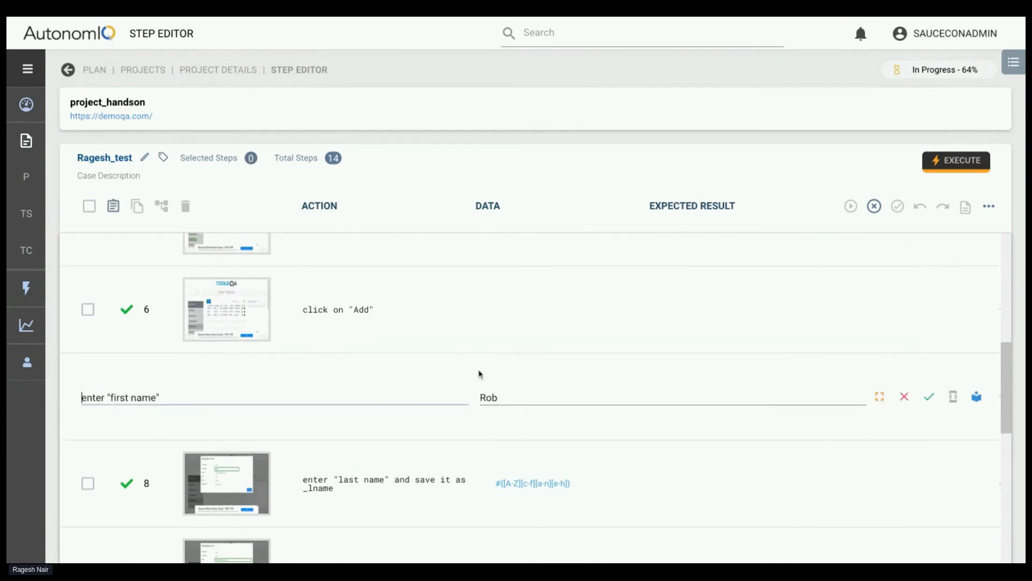
click(509, 398)
text(ert)
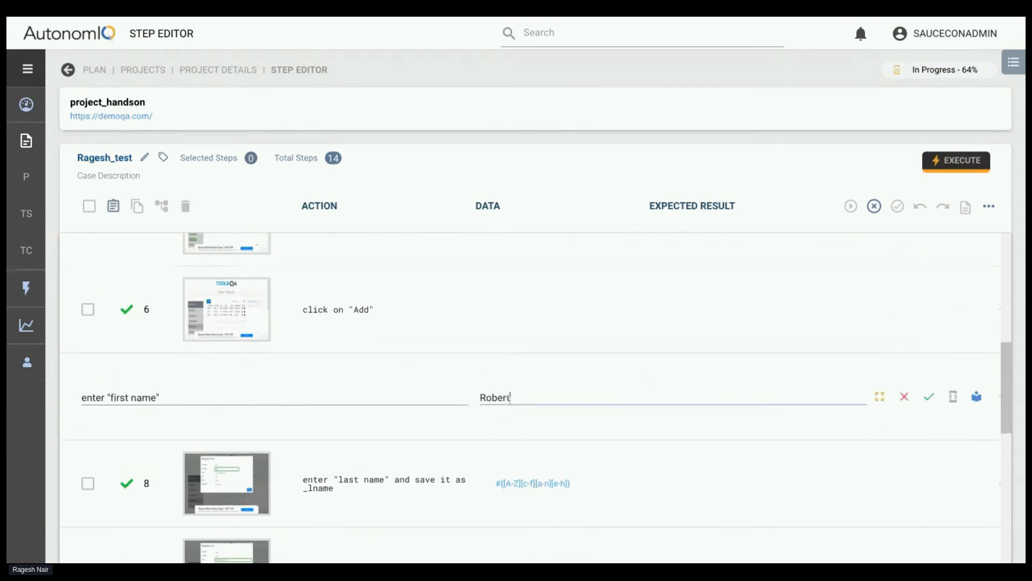
click(933, 401)
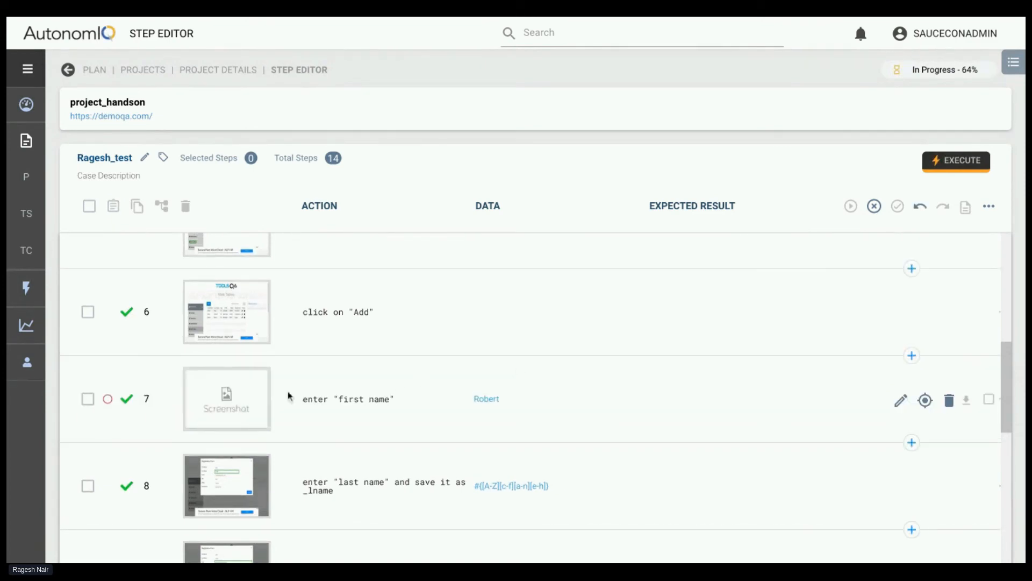
Set a debug point on step 12, enter department, and resume the paused generation from step 10
scroll(290, 397, down, 5)
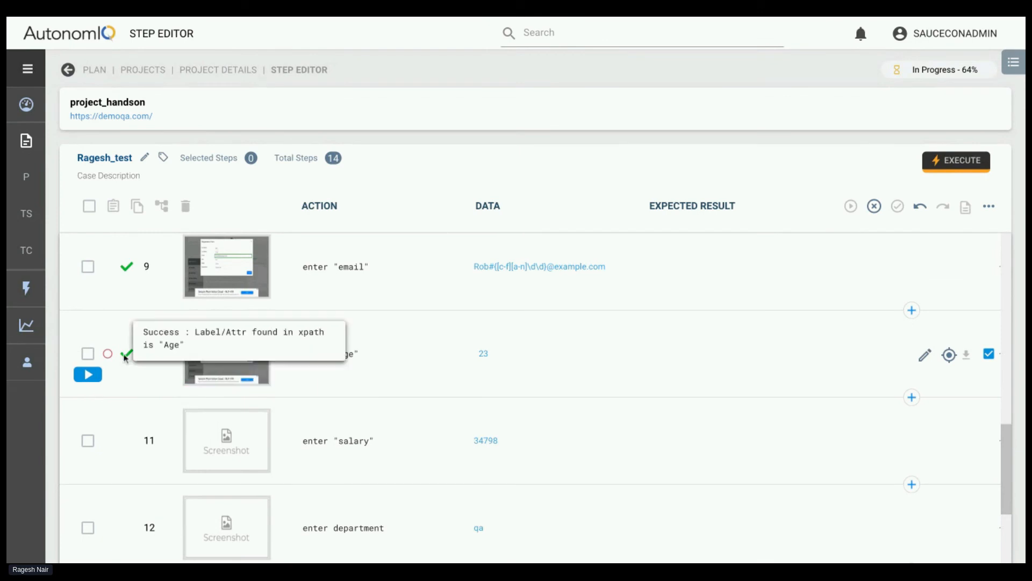
scroll(224, 440, down, 1)
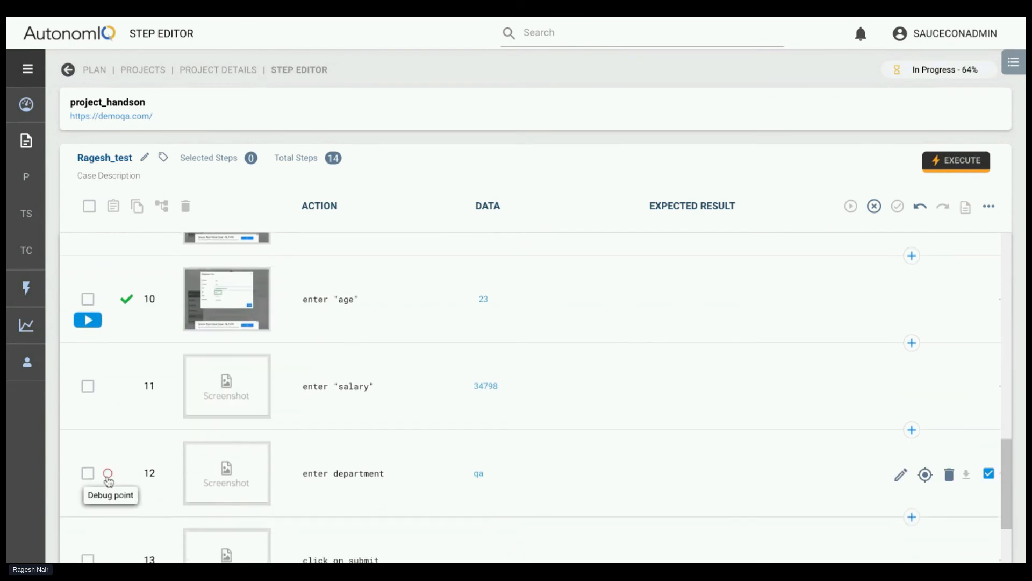
click(104, 477)
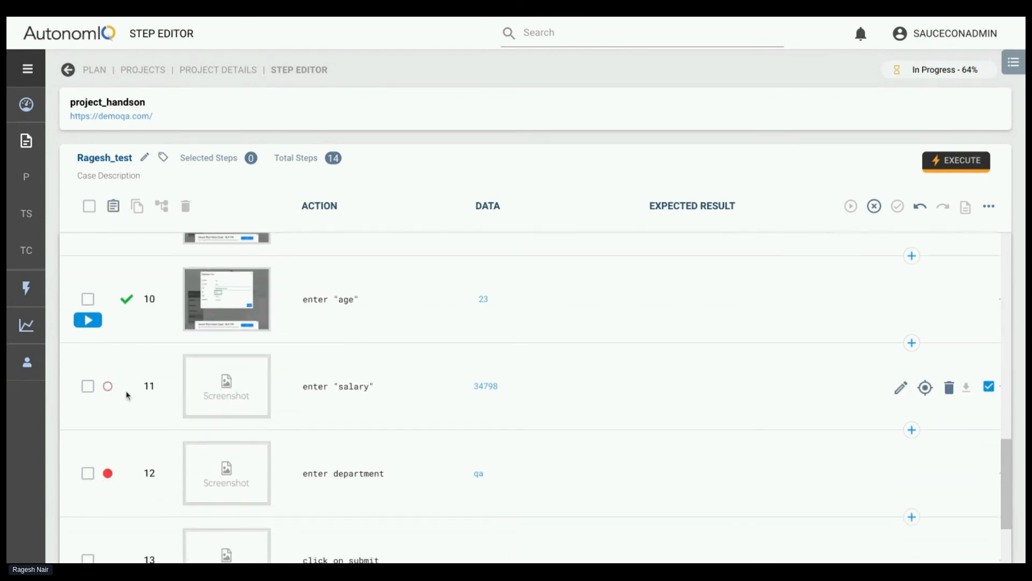
click(97, 327)
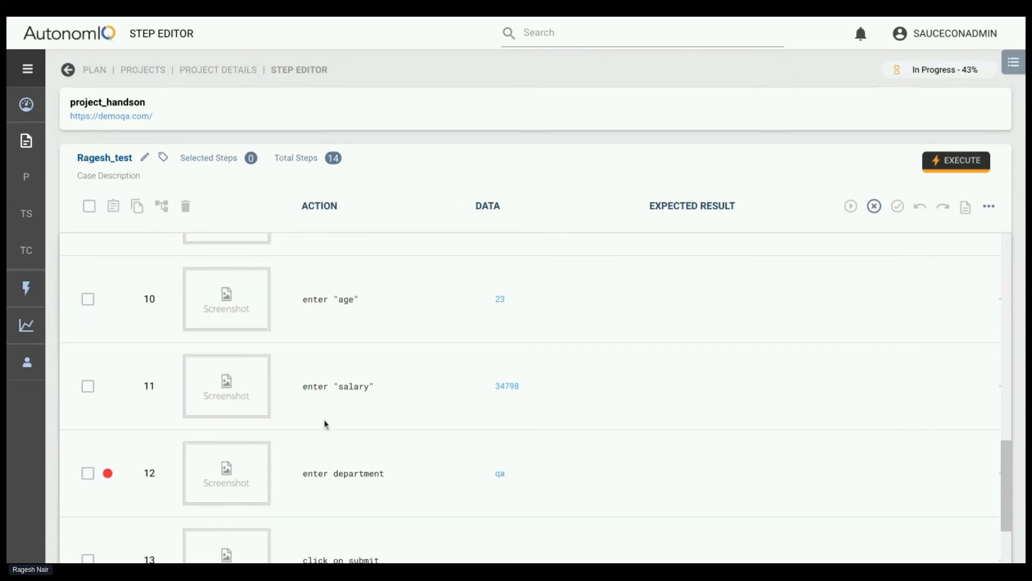
Follow the rerun and examine the screenshot of step 7, enter "first name", with its edited data, closing the viewer when finished
scroll(385, 385, up, 10)
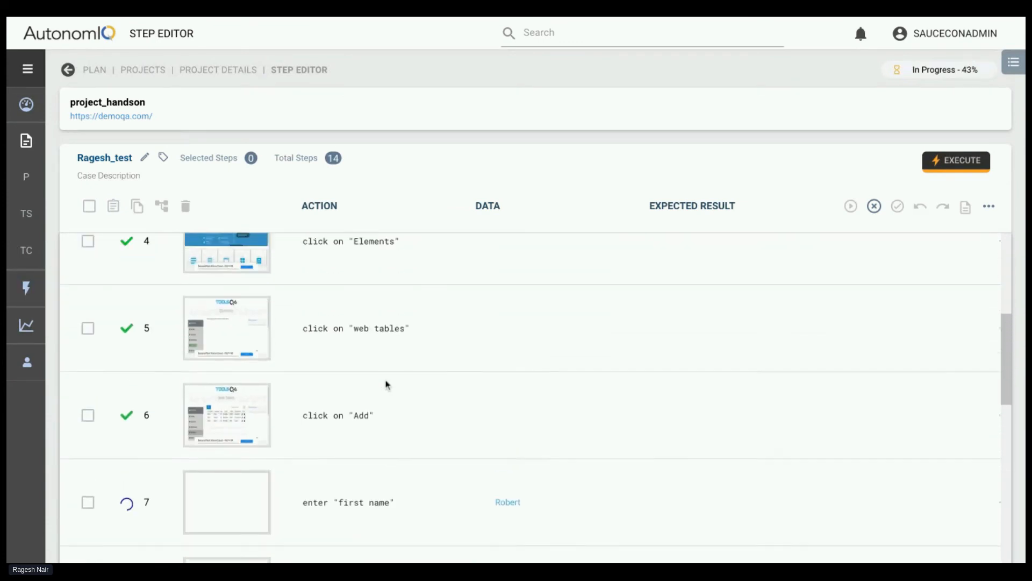
scroll(253, 398, down, 2)
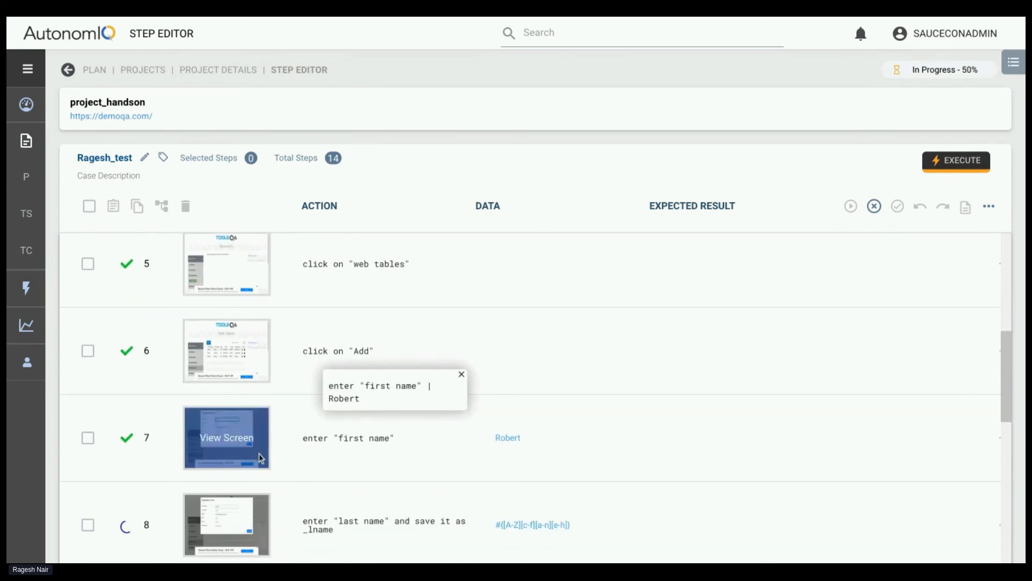
click(239, 444)
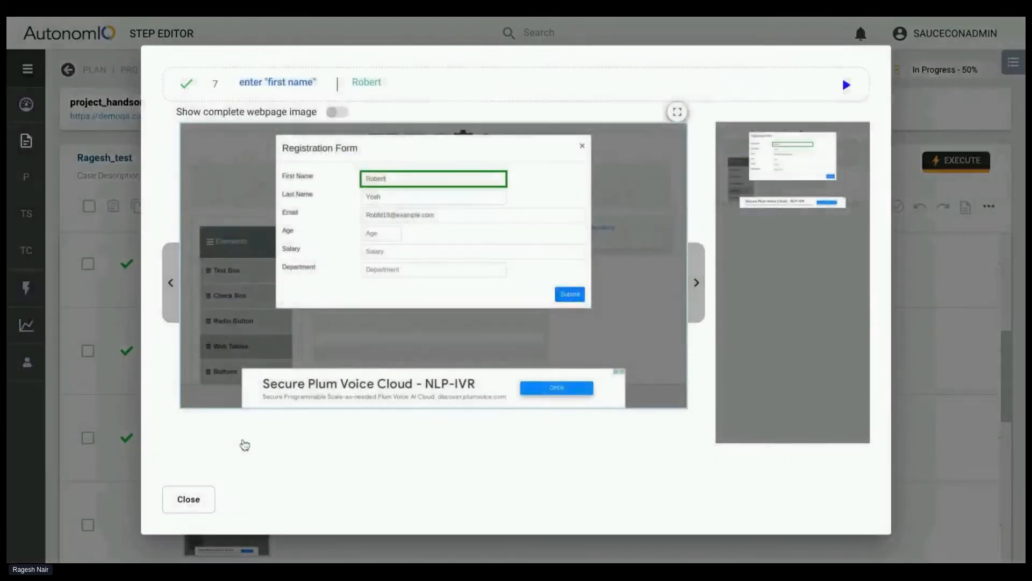
click(189, 500)
Follow the run until it reaches the debug point on step 12, and resume generation through the remaining steps
scroll(307, 449, down, 5)
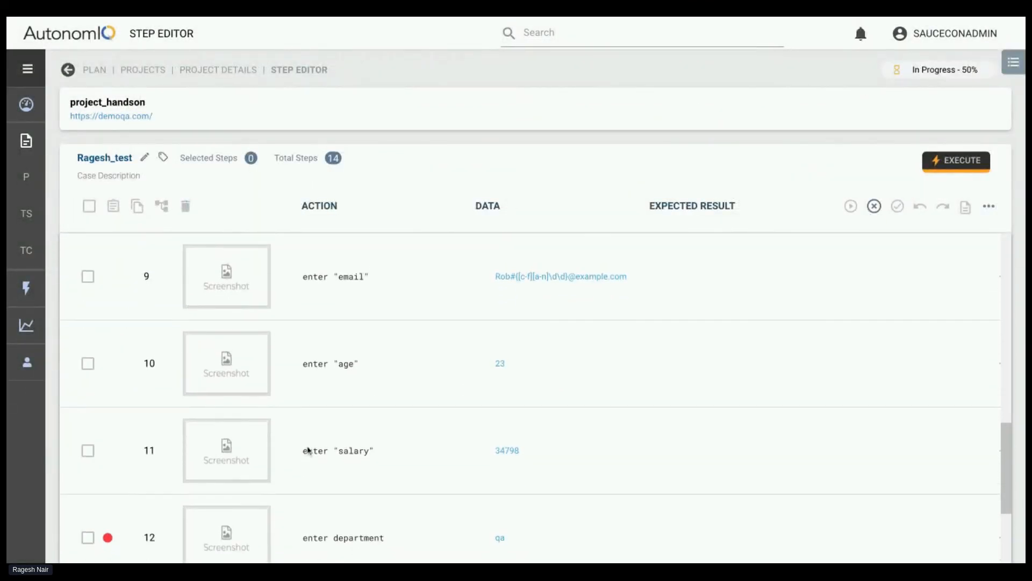
scroll(307, 449, up, 2)
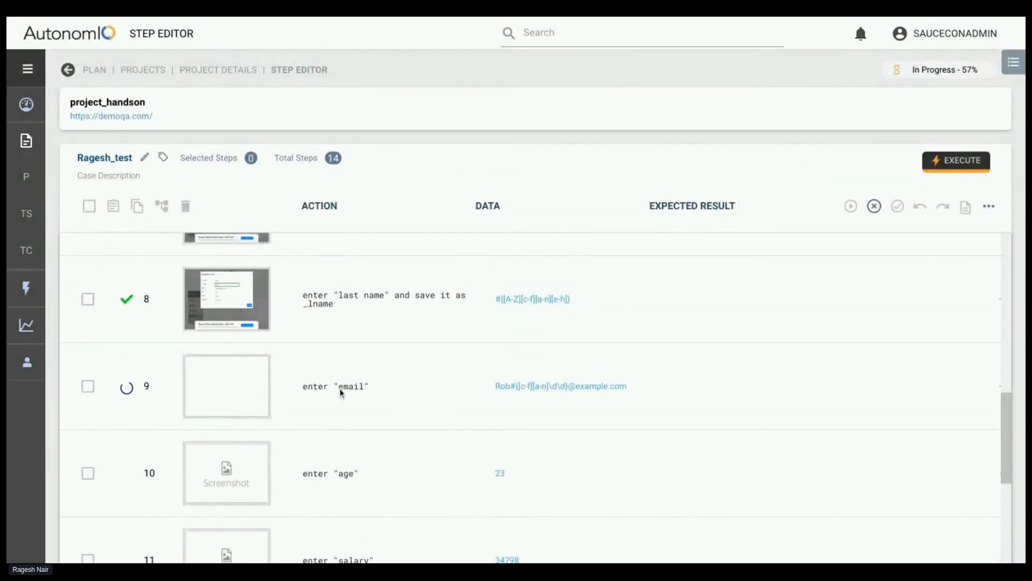
scroll(340, 393, down, 5)
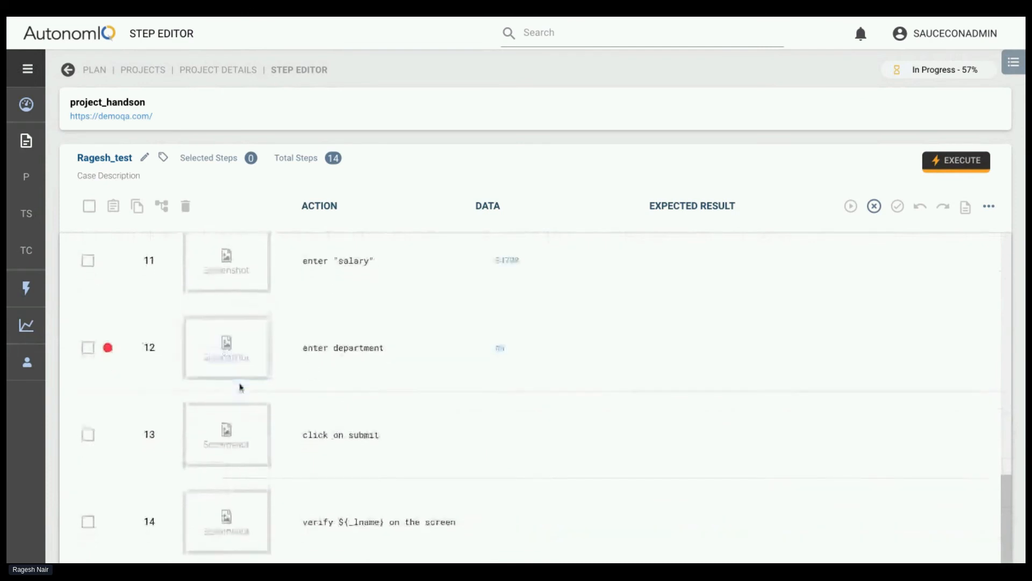
scroll(196, 359, up, 3)
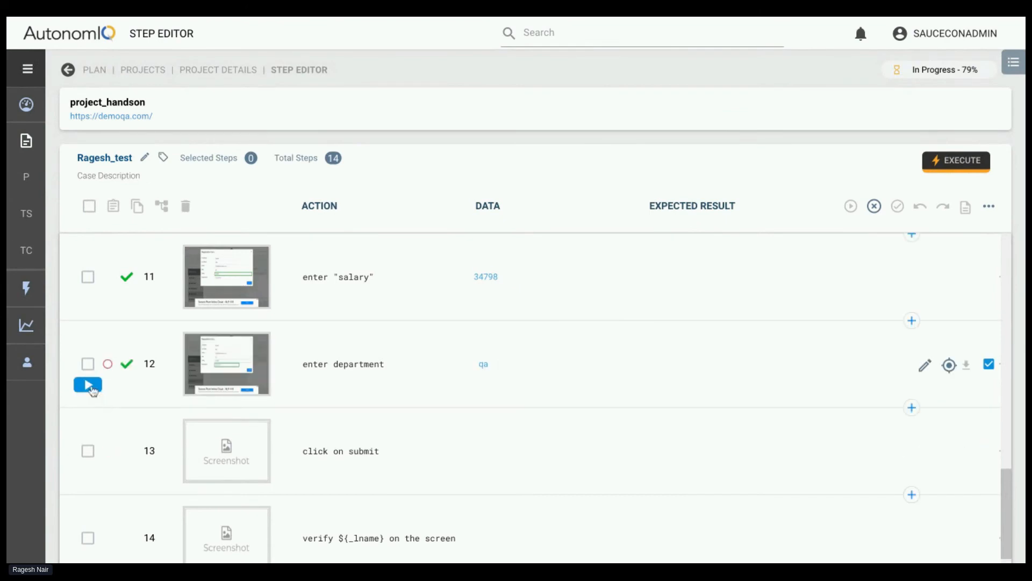
click(89, 385)
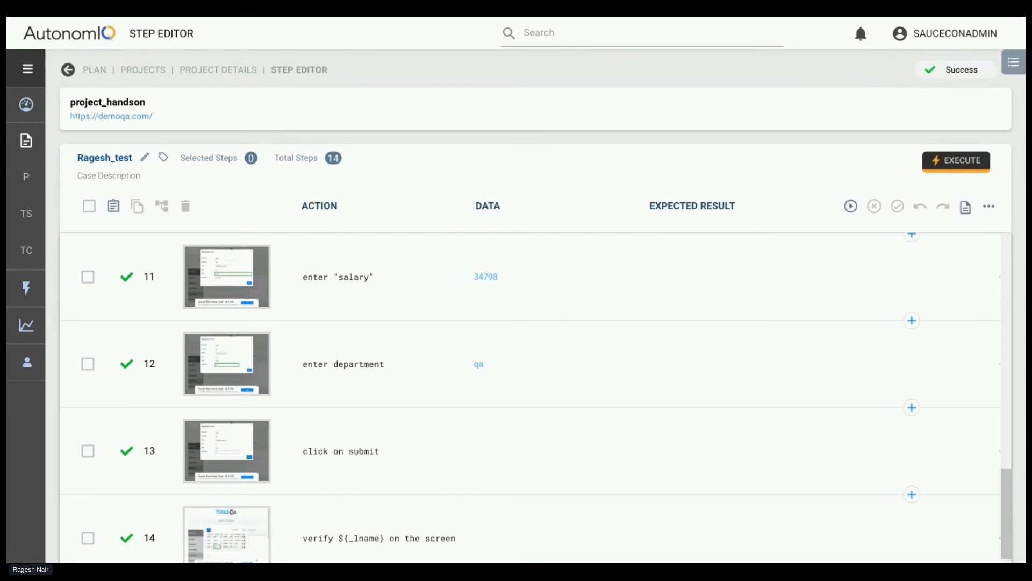
Return to the project's list of test cases and open the one that failed at step 12
click(227, 72)
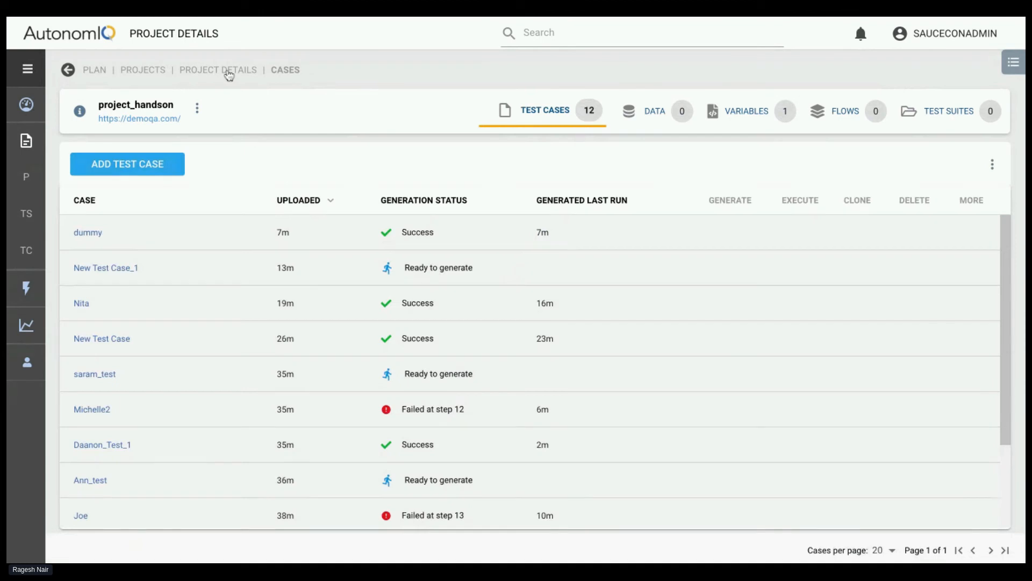
scroll(356, 340, down, 2)
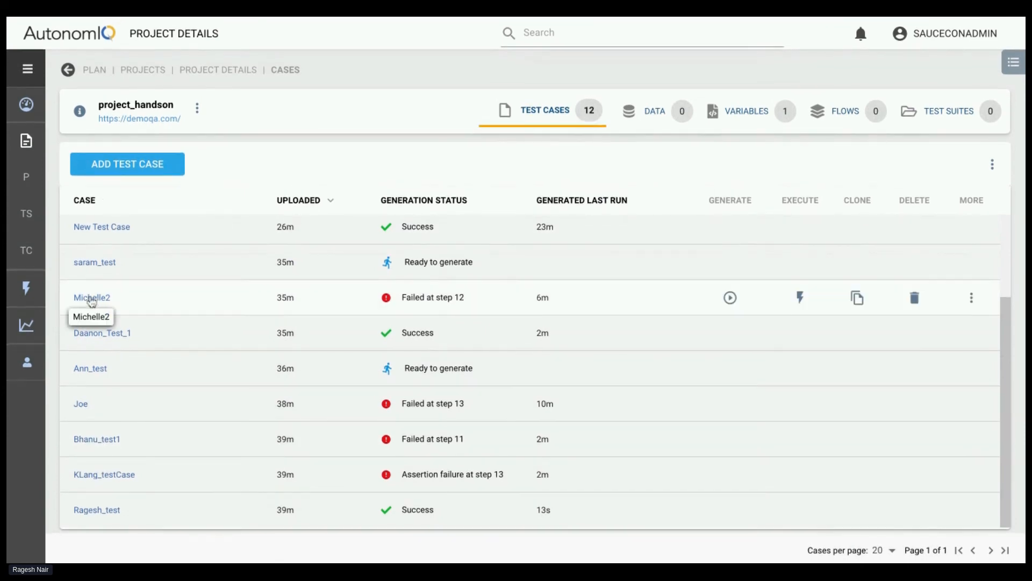
click(91, 297)
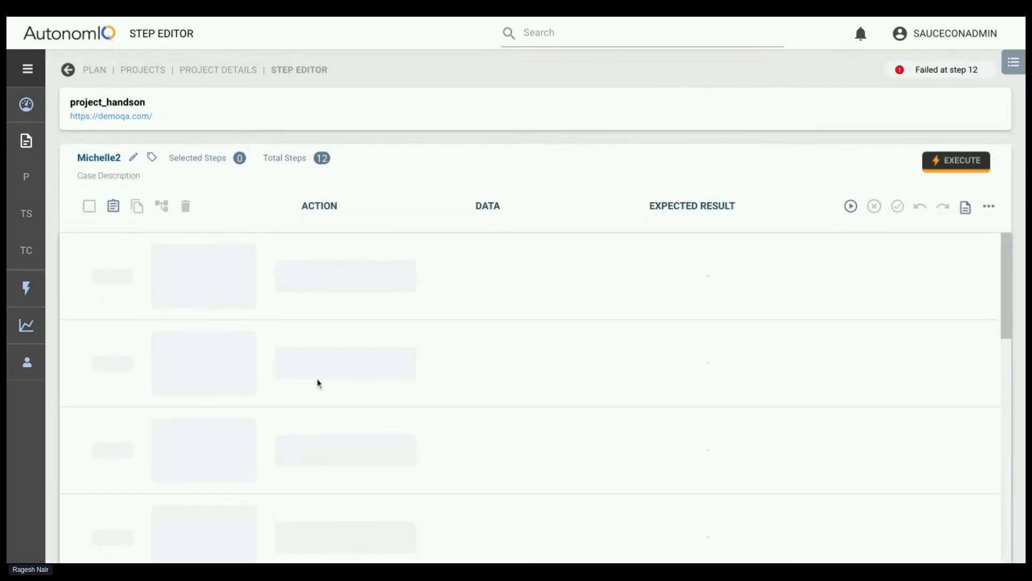
Review the failed test case's steps and examine the screenshots of step 11, enter department, and step 12, click on "save"
scroll(318, 383, down, 4)
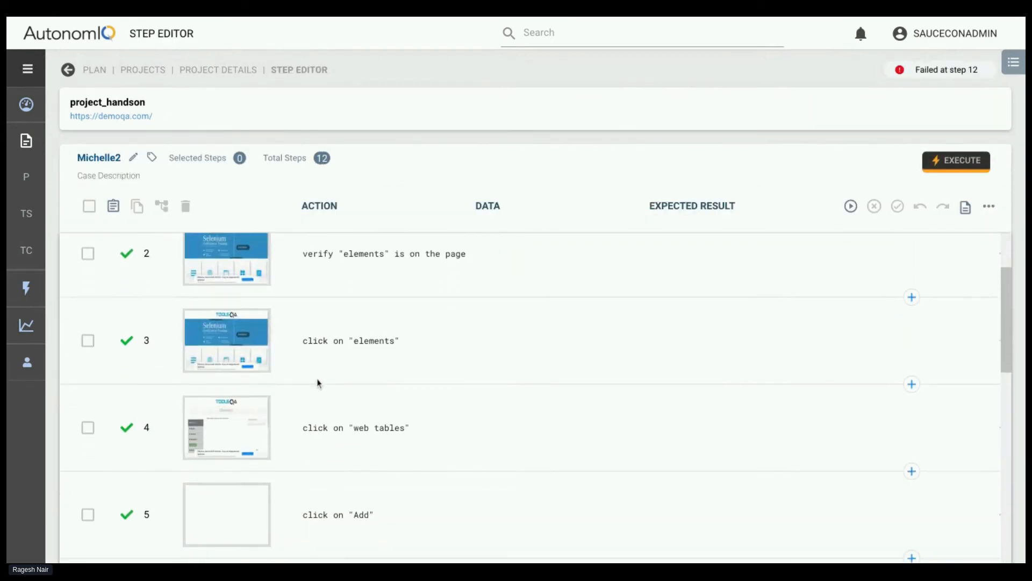
scroll(537, 398, down, 5)
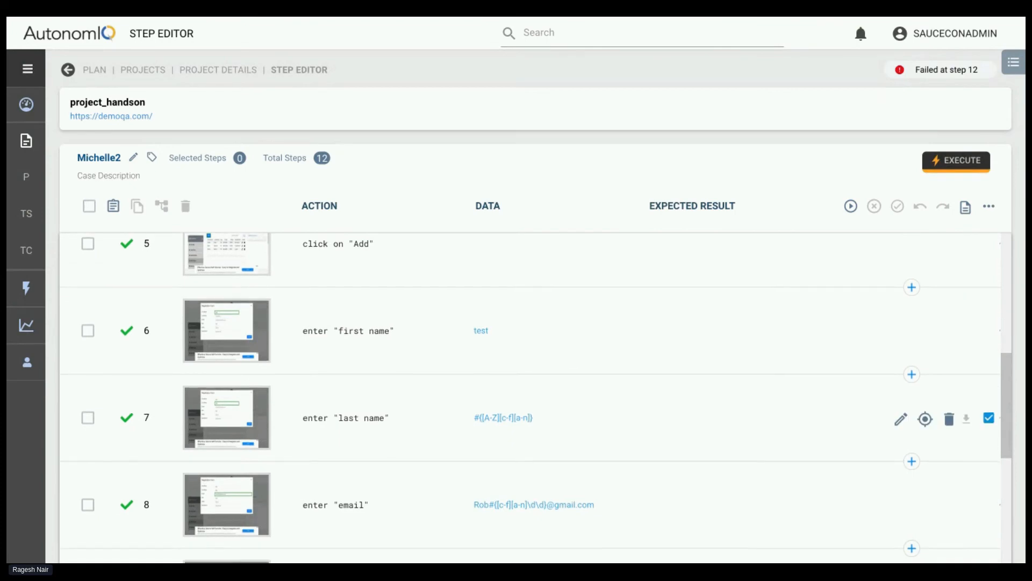
scroll(537, 397, down, 5)
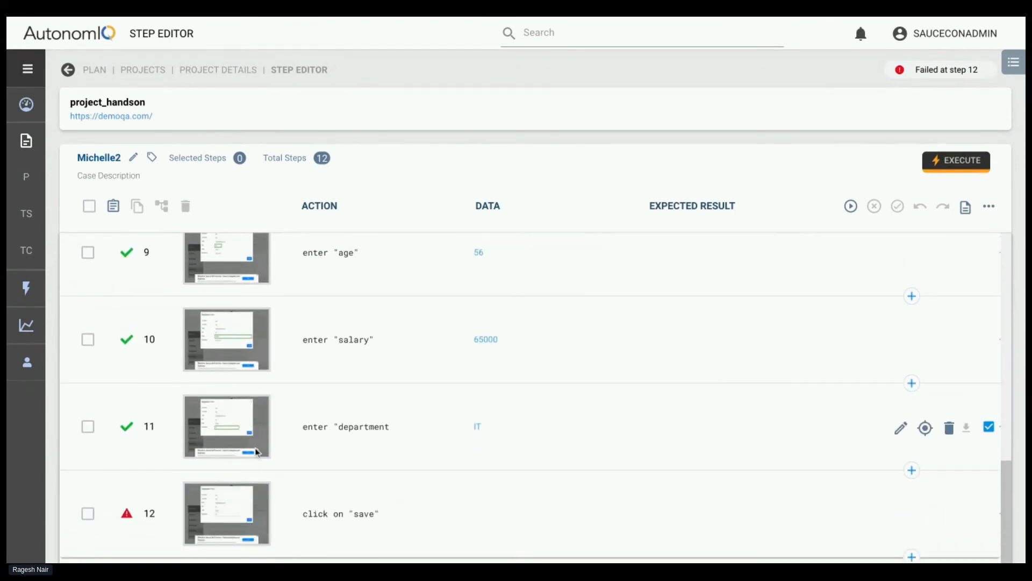
click(247, 433)
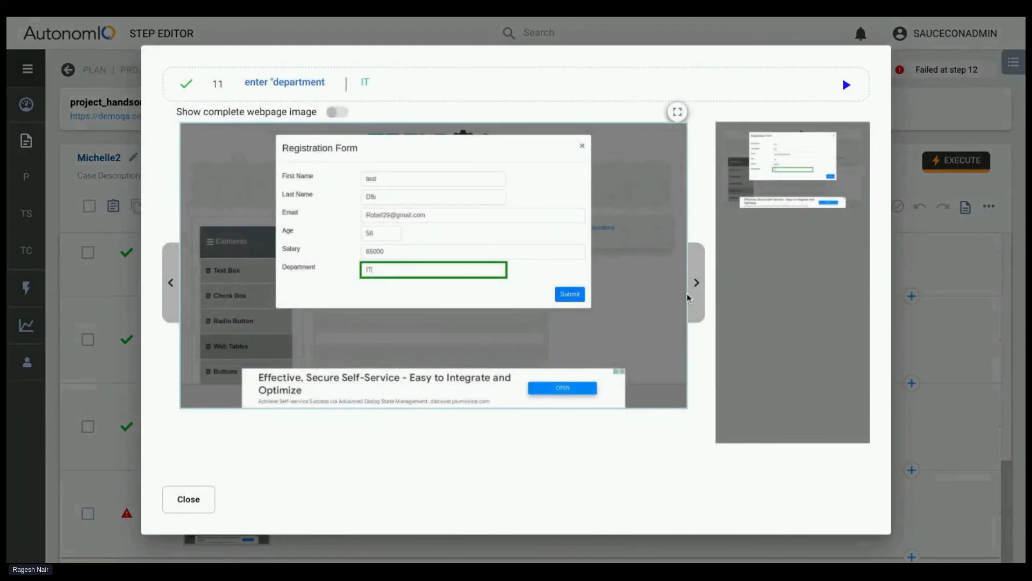
click(697, 285)
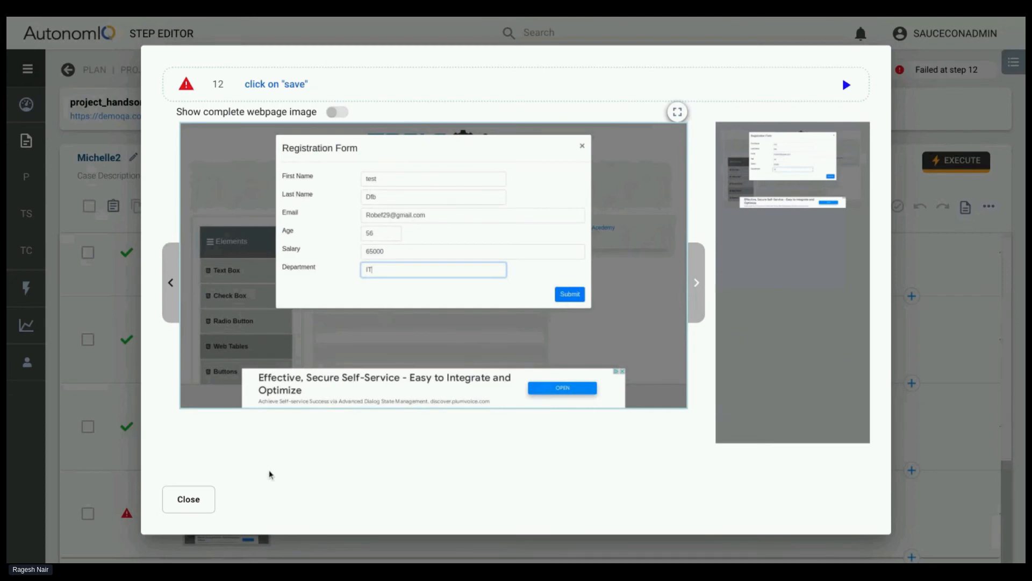
click(189, 497)
click(244, 517)
click(191, 508)
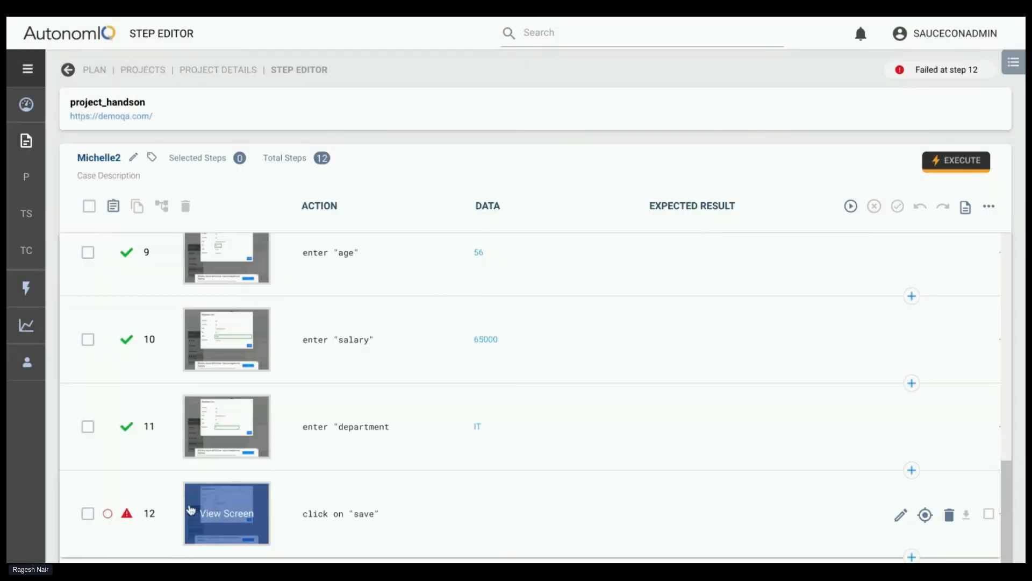
Insert two steps after step 11: click on "submit", and the comment ## error step click on "save"
click(912, 468)
text(##)
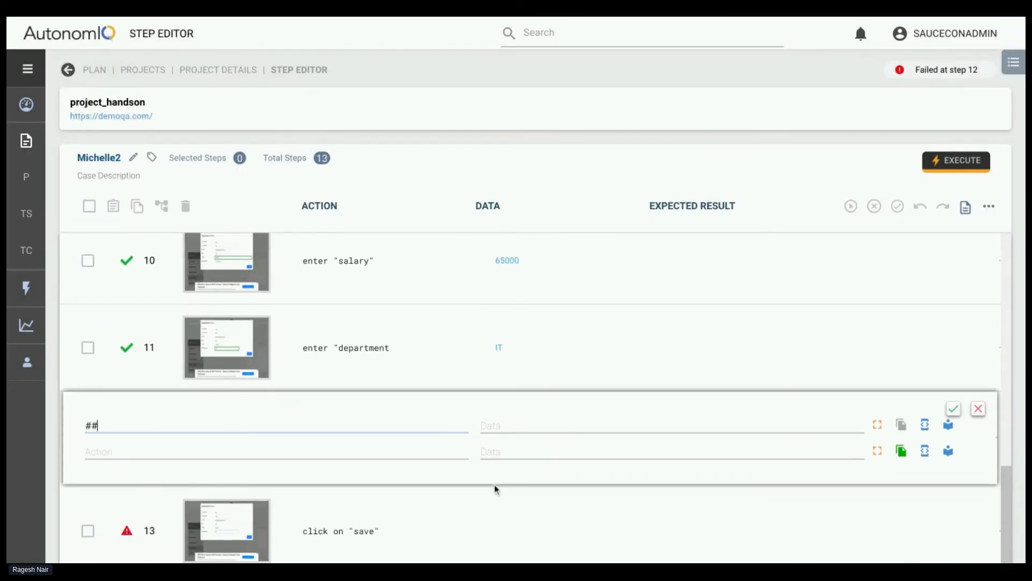
text( click on "submit)
triple_click(304, 533)
key(ctrl+c)
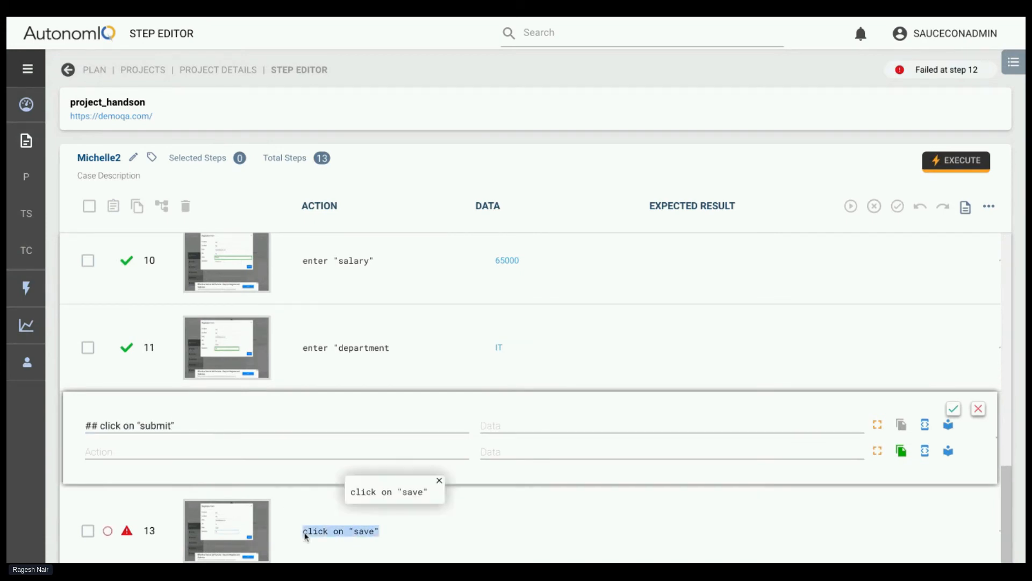
click(125, 447)
text(##)
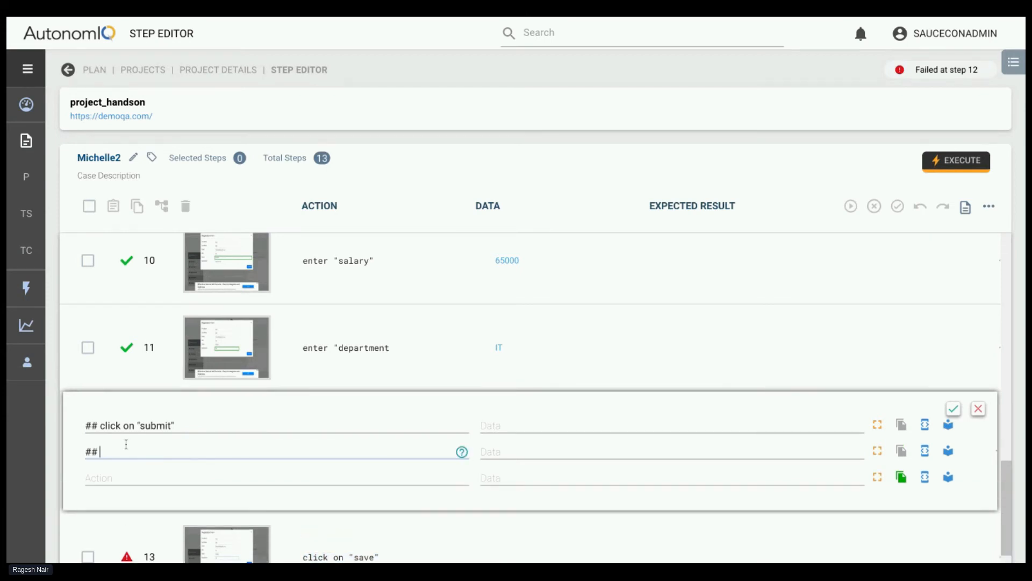
text( error step)
key(ctrl+v)
drag(100, 425, 81, 426)
key(BackSpace)
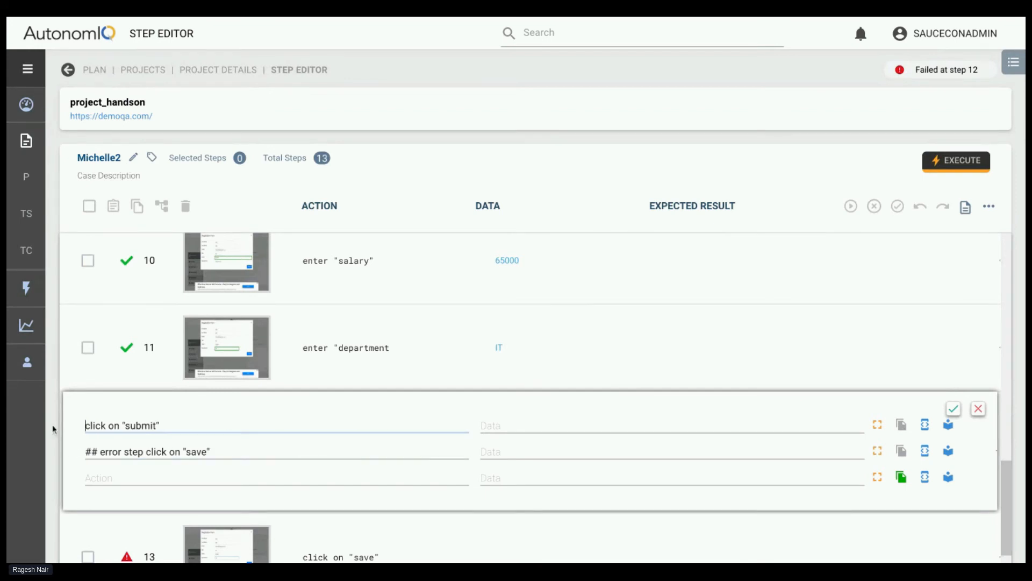
click(953, 410)
Examine the screenshot and recorded action of failed step 14, click on "save", and close the viewer
scroll(689, 449, down, 2)
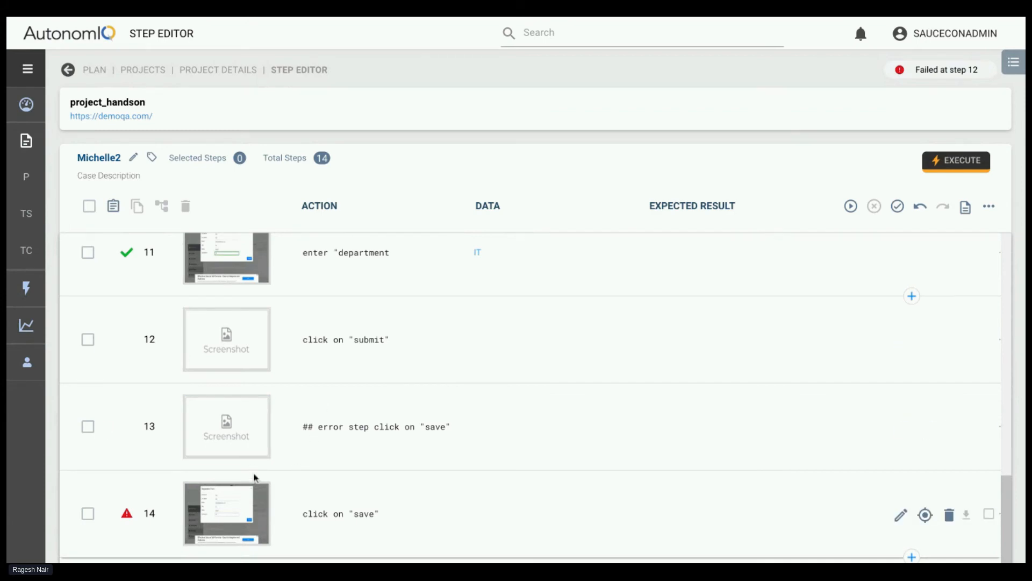
click(221, 506)
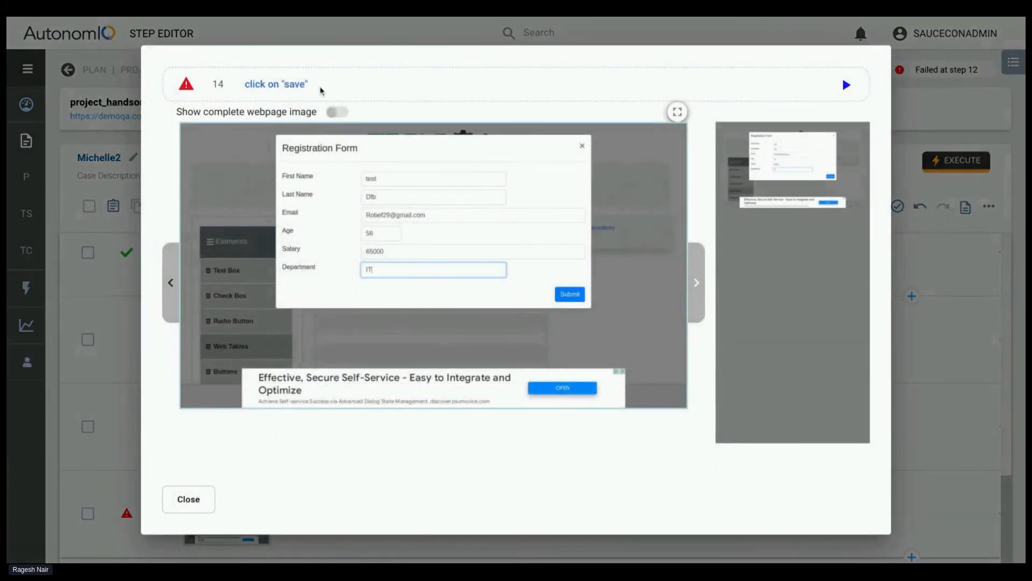
mouse_move(174, 96)
click(207, 503)
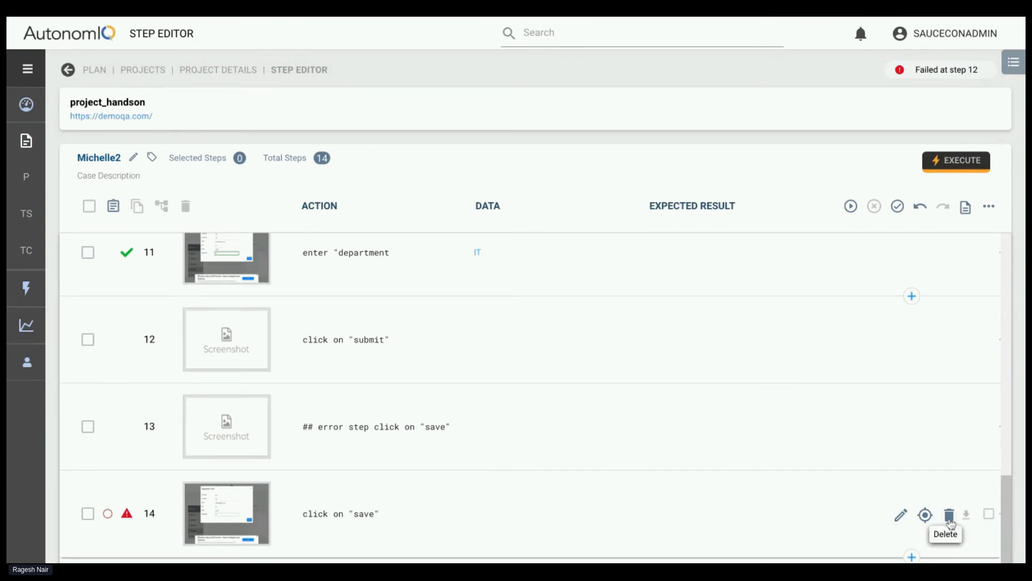
Delete failed step 14, click on "save", from the test case
click(949, 516)
click(451, 328)
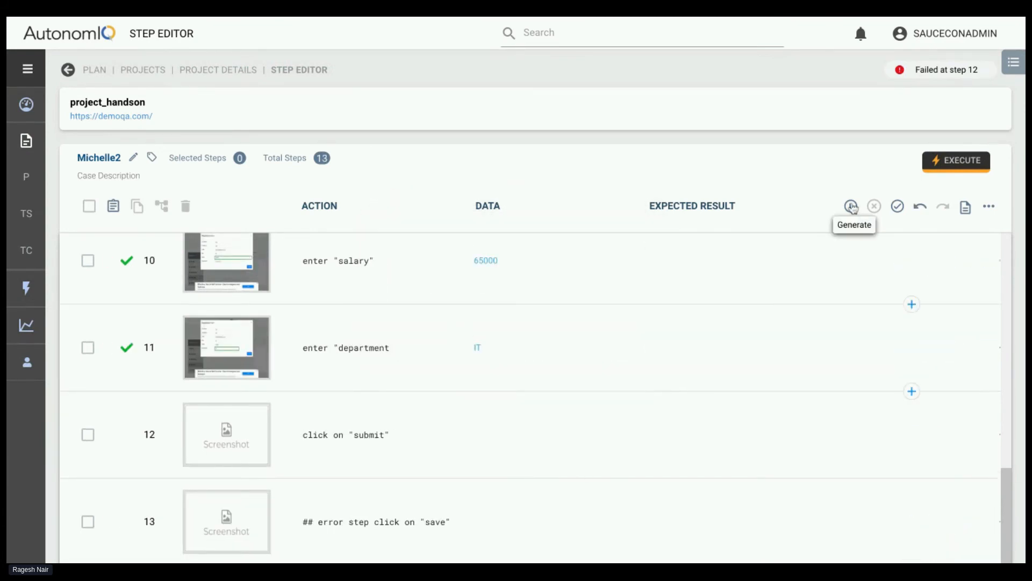
Examine the run screenshots of step 7, enter "last name", and step 11, enter "department
scroll(634, 364, up, 3)
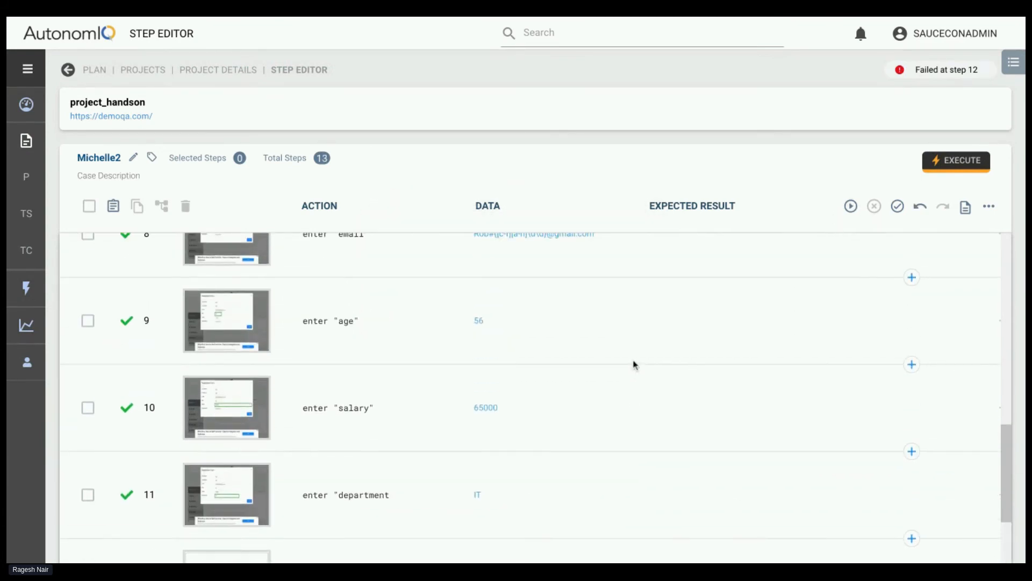
scroll(633, 364, up, 3)
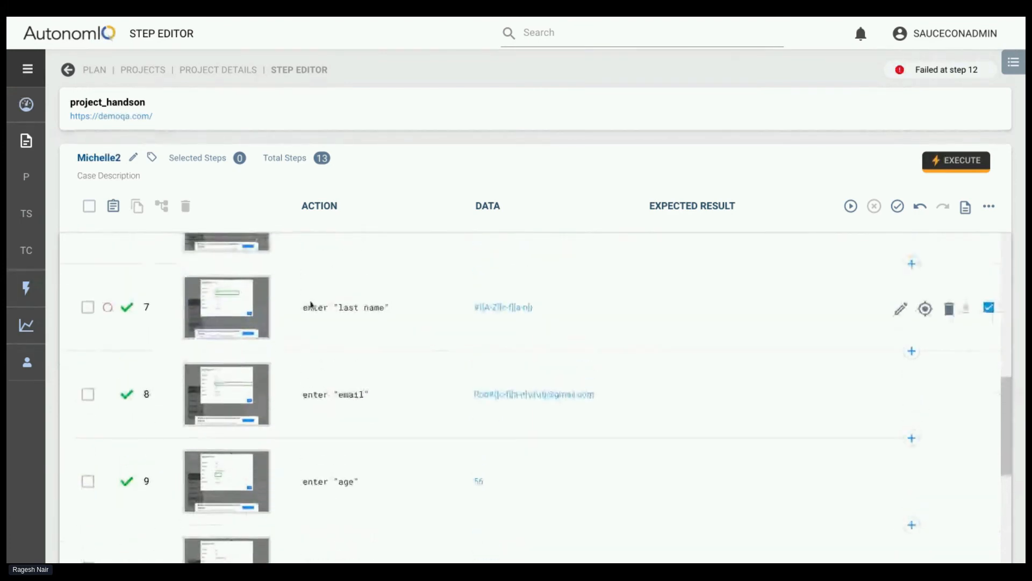
click(227, 308)
click(185, 497)
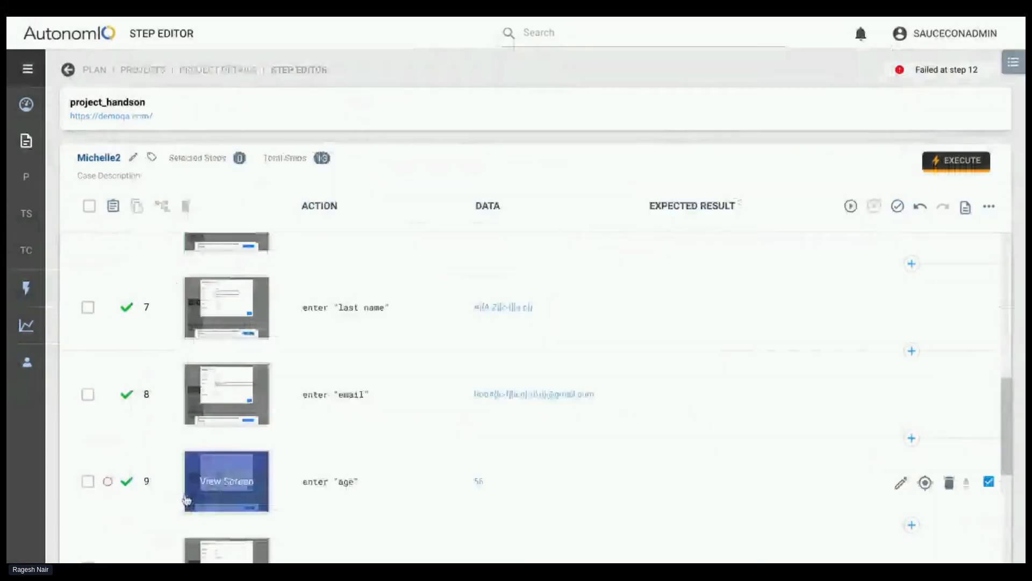
scroll(428, 475, down, 3)
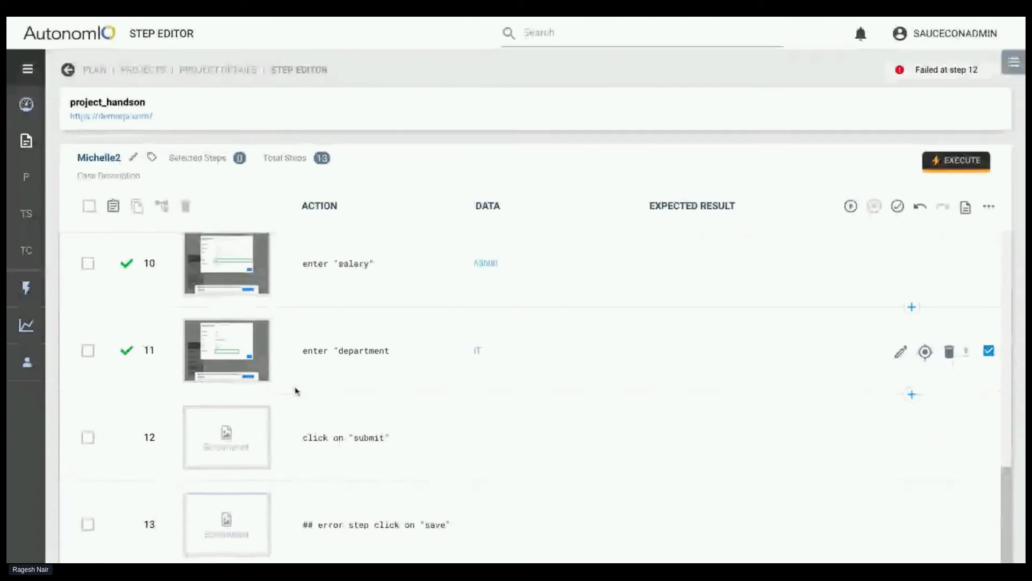
click(226, 350)
click(186, 497)
scroll(444, 399, up, 3)
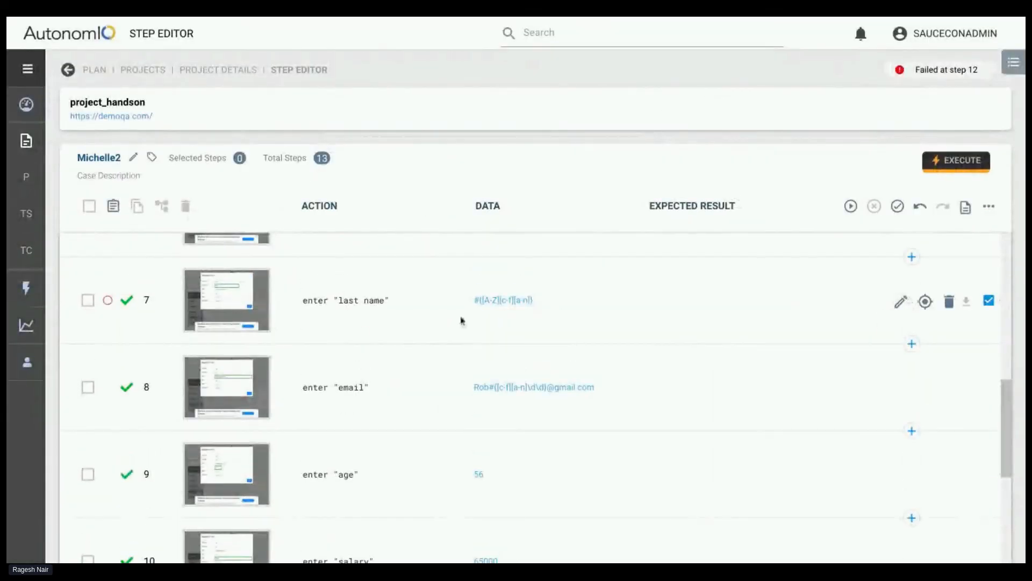
scroll(346, 375, down, 5)
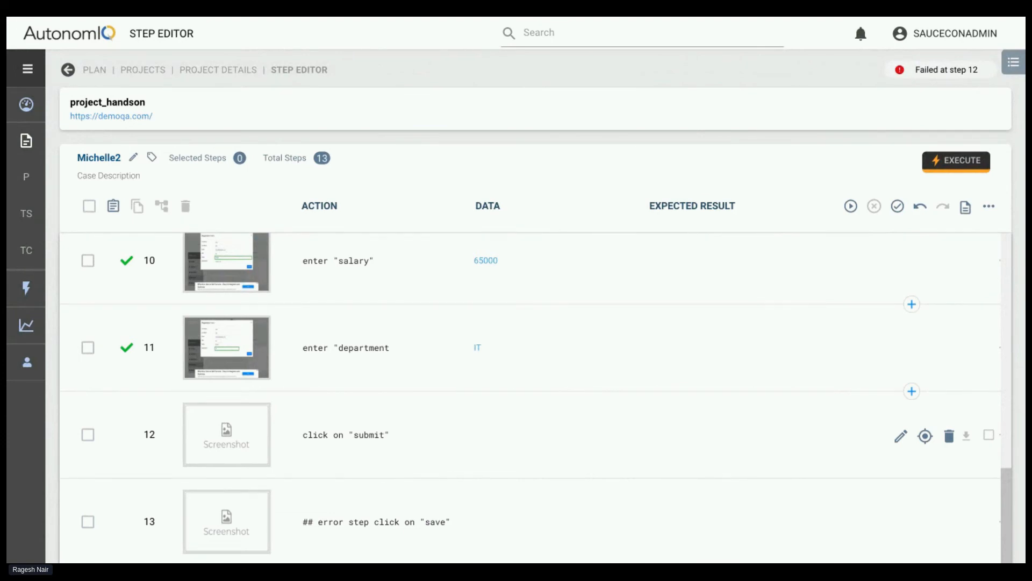
Recheck the filled registration form in step 11's screenshot and view the screen of step 12, click on "submit"
click(226, 337)
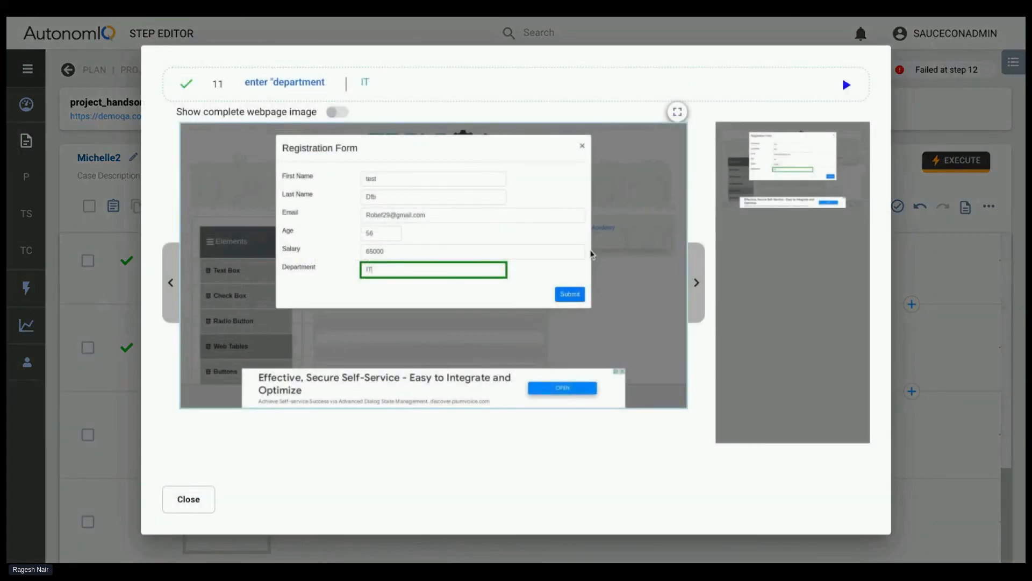
click(186, 498)
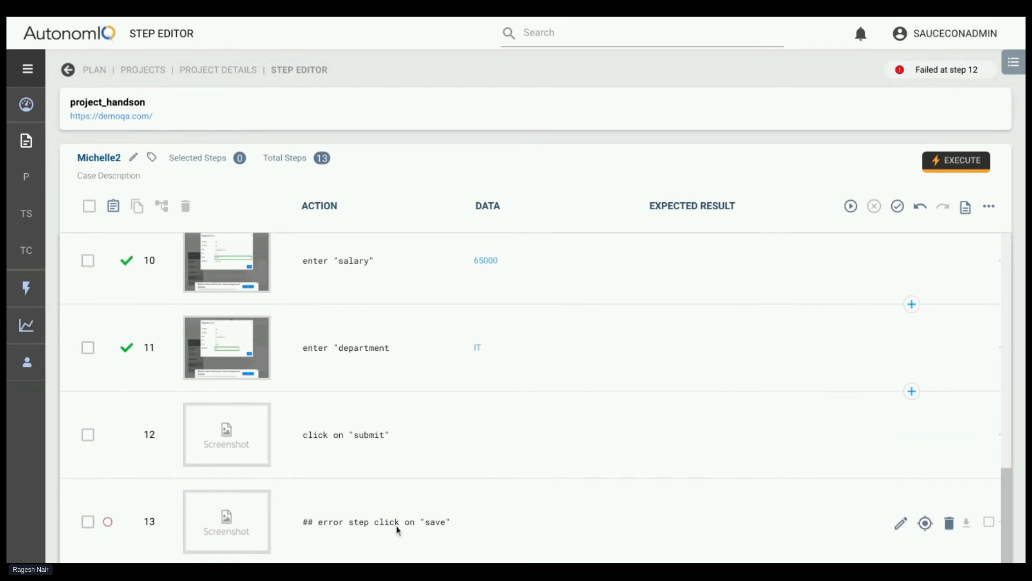
click(236, 352)
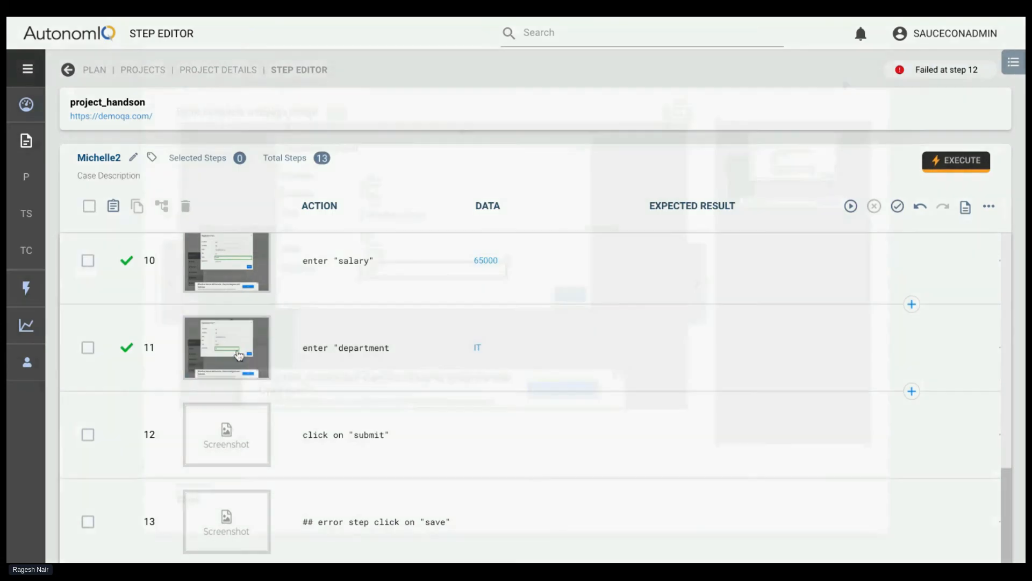
click(185, 495)
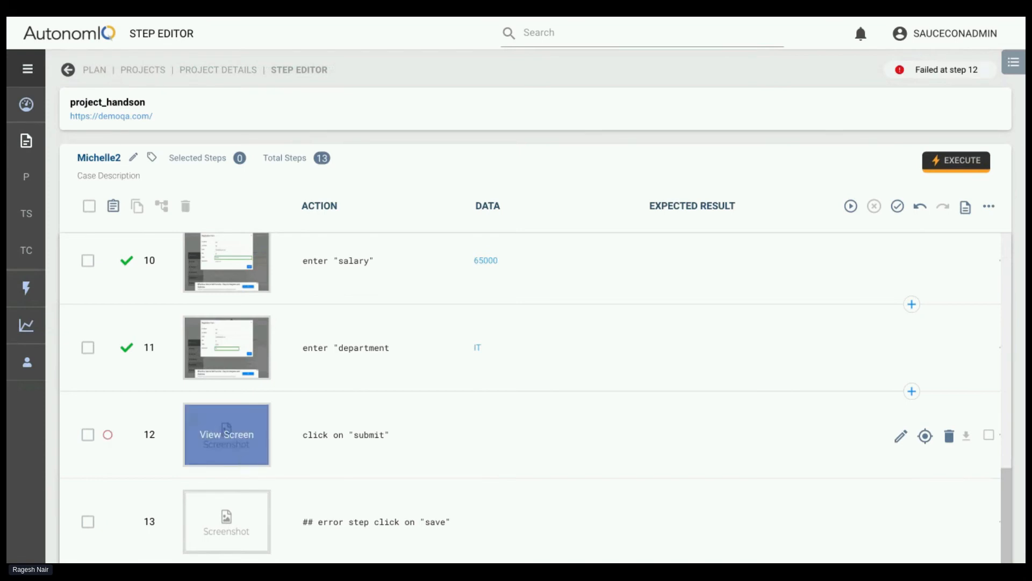
click(226, 434)
click(189, 501)
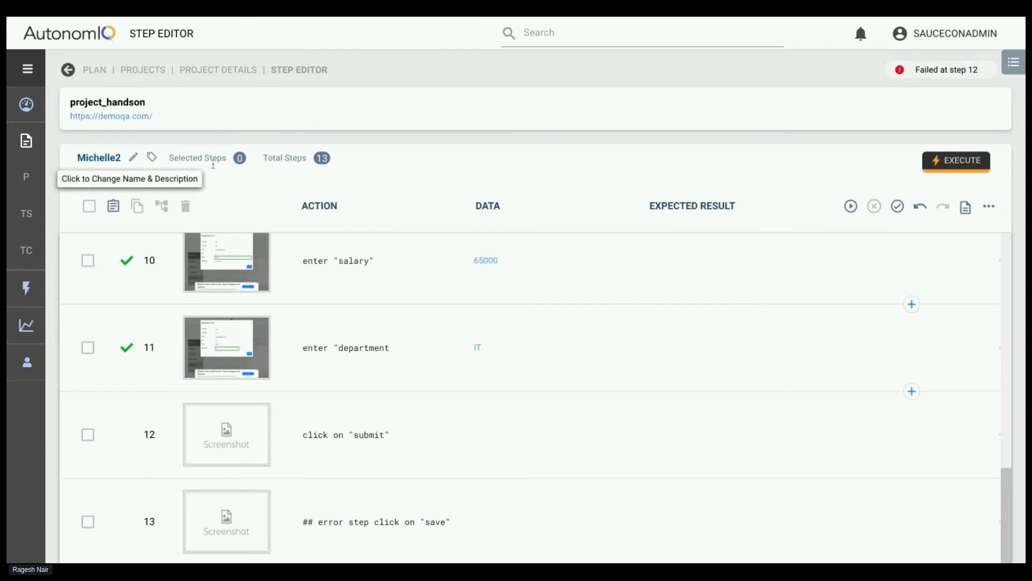
Generate the corrected test case with the last run configuration, local Linux with headless Chrome
click(851, 207)
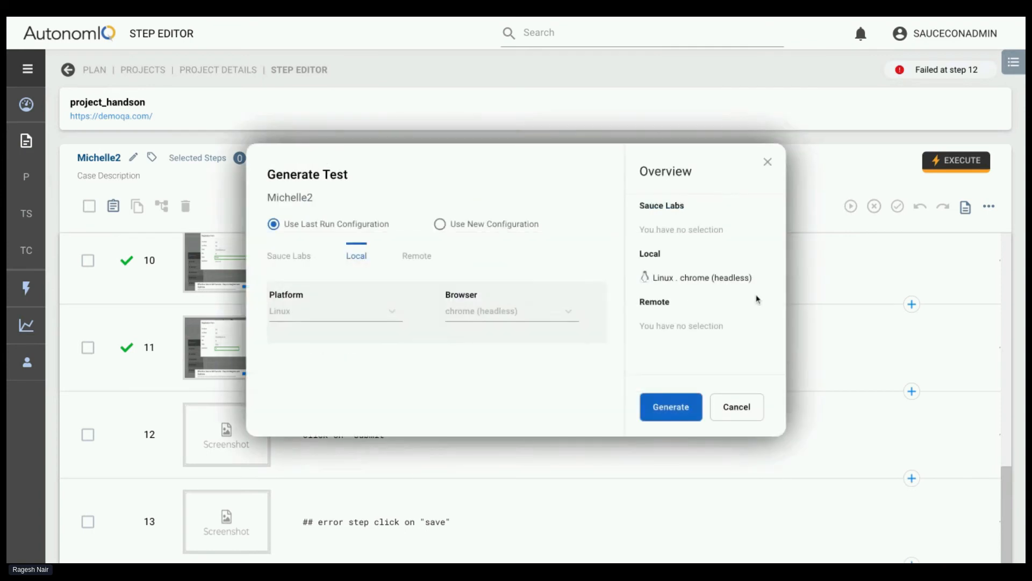
click(671, 409)
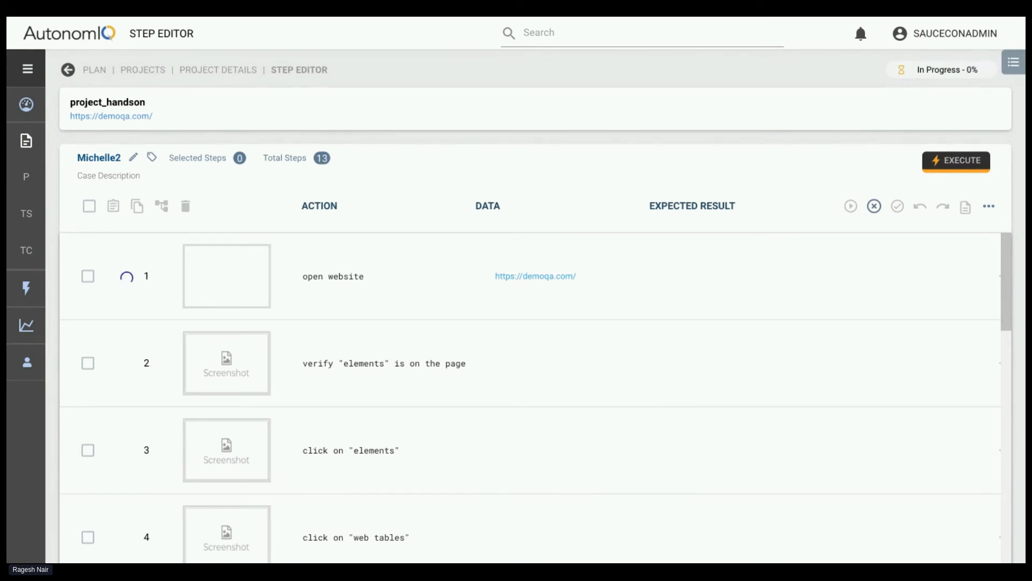
Return to the project's list of test cases and open the one with the assertion failure at step 13
click(215, 70)
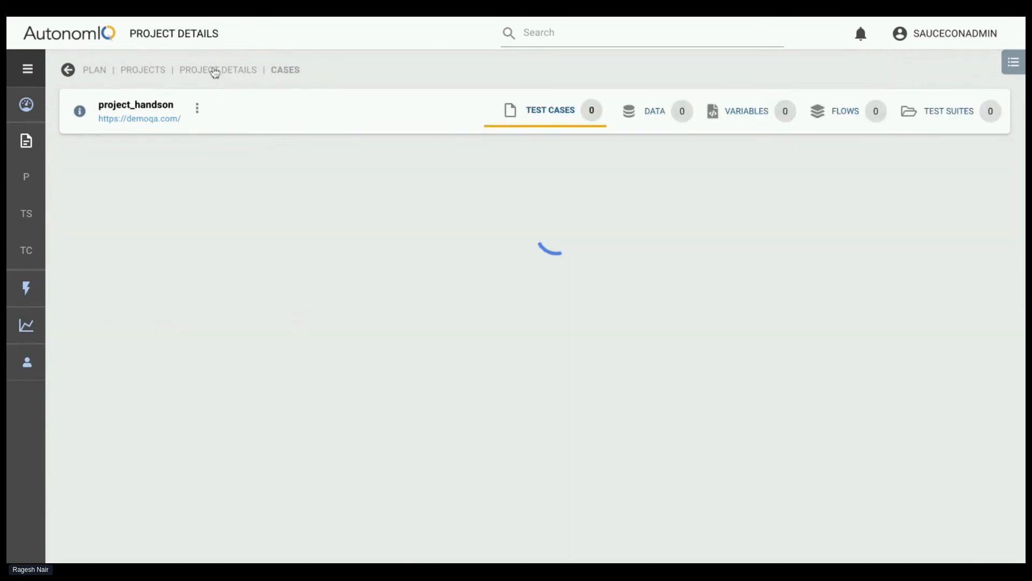
scroll(327, 394, down, 4)
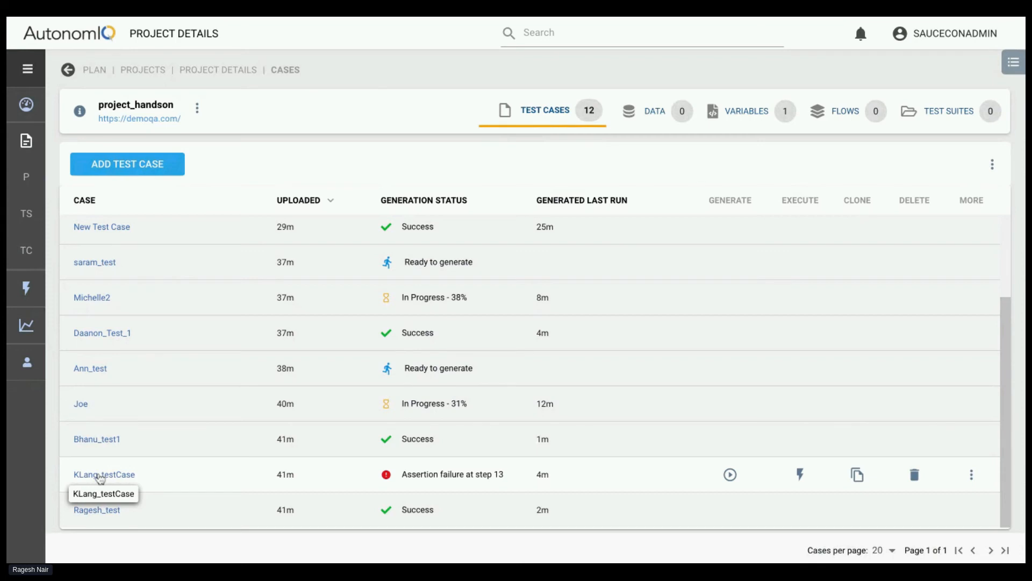
click(100, 476)
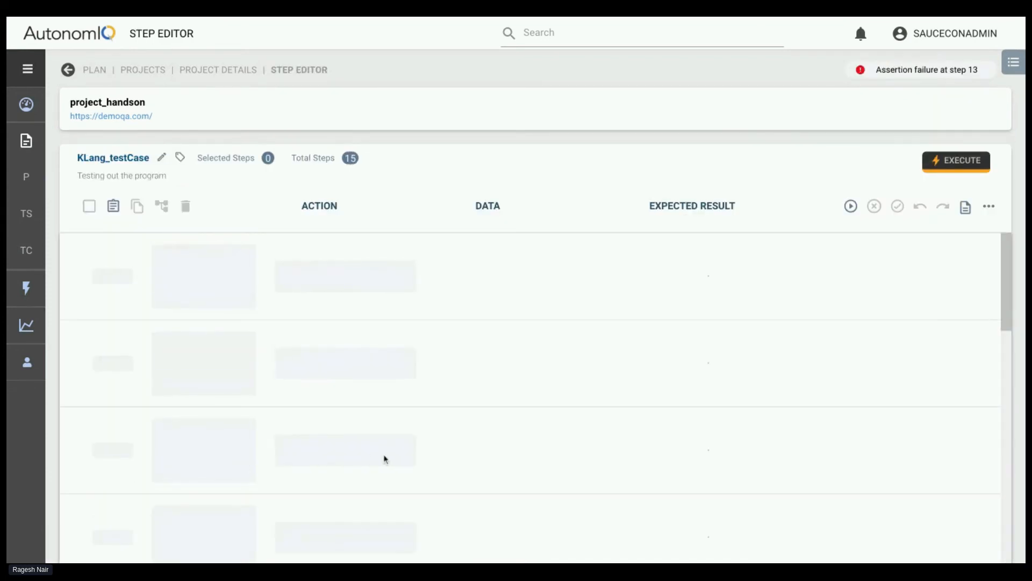
Examine the screenshot, wording and assertion error of step 13, Verify variable ${_lname} is on the screen
scroll(364, 493, down, 15)
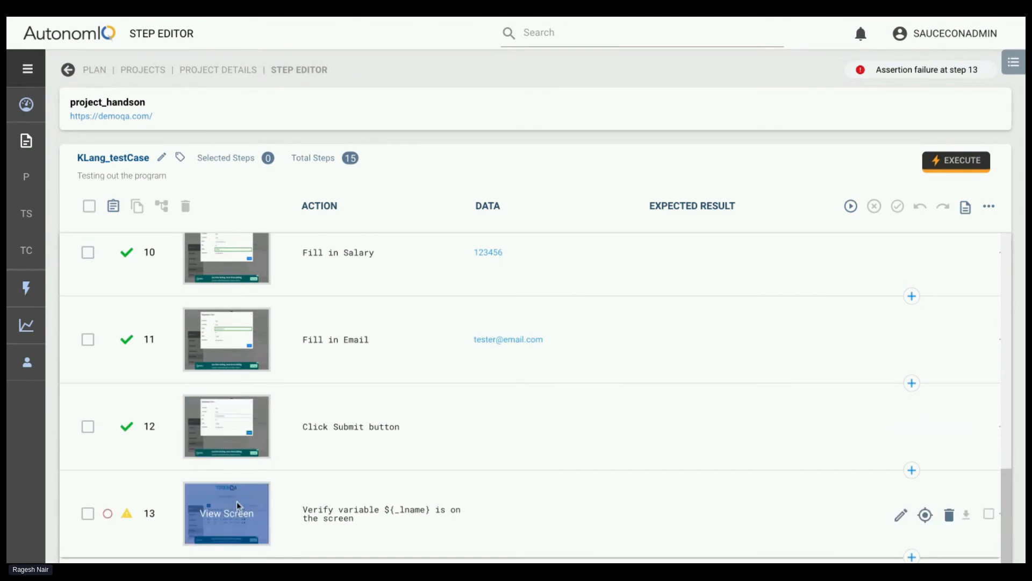
click(237, 522)
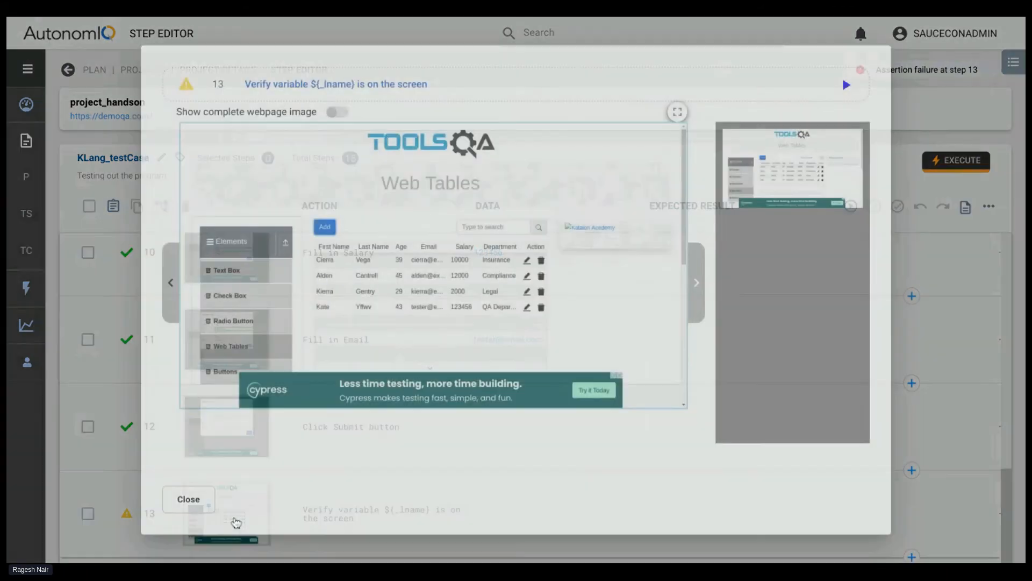
click(189, 504)
mouse_move(125, 515)
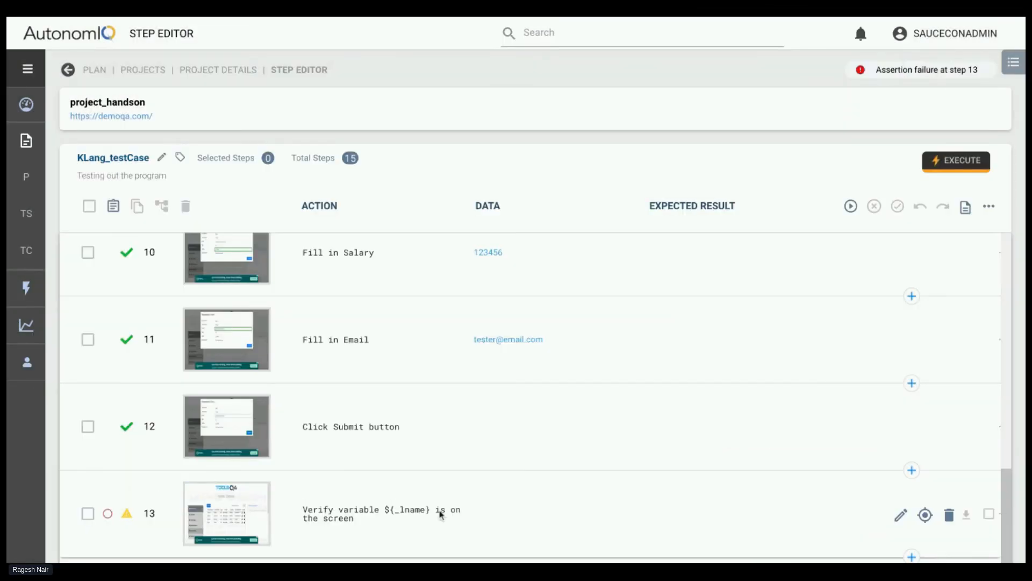
click(386, 514)
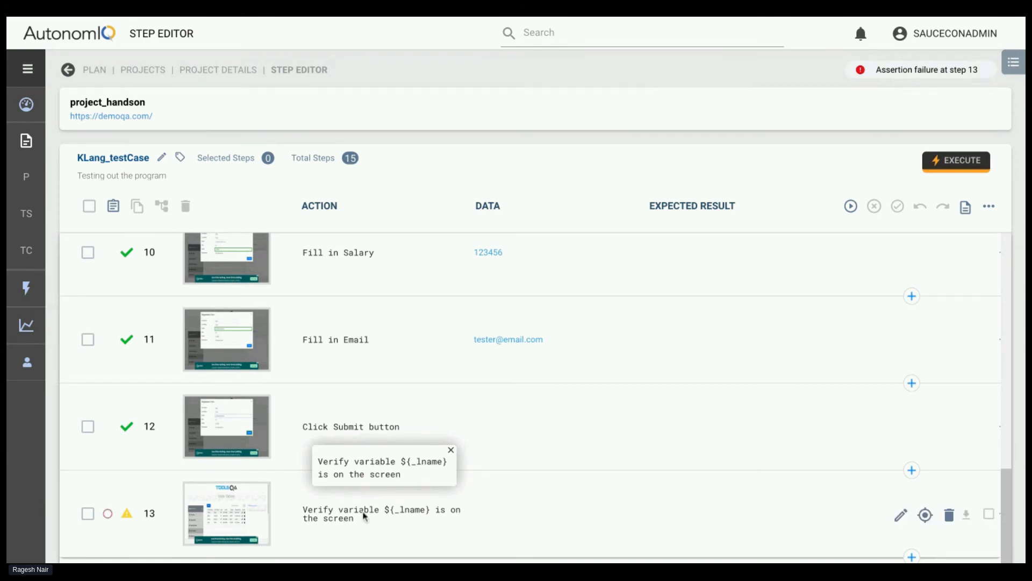
double_click(366, 515)
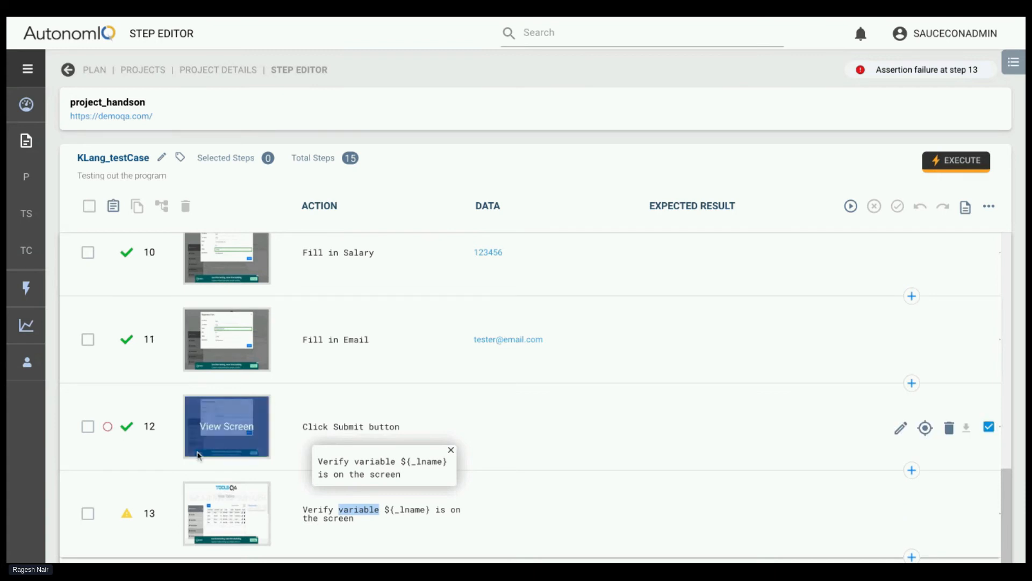
mouse_move(125, 511)
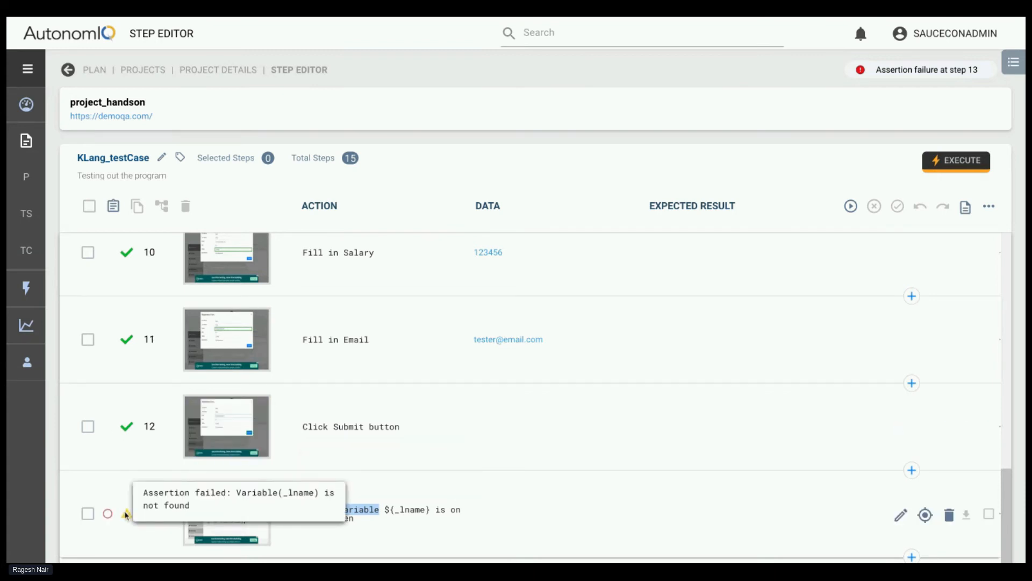
Expand step 7, fill in "Last Name"\save as _ lname, and examine the screenshot of substep 7.2
scroll(476, 306, up, 5)
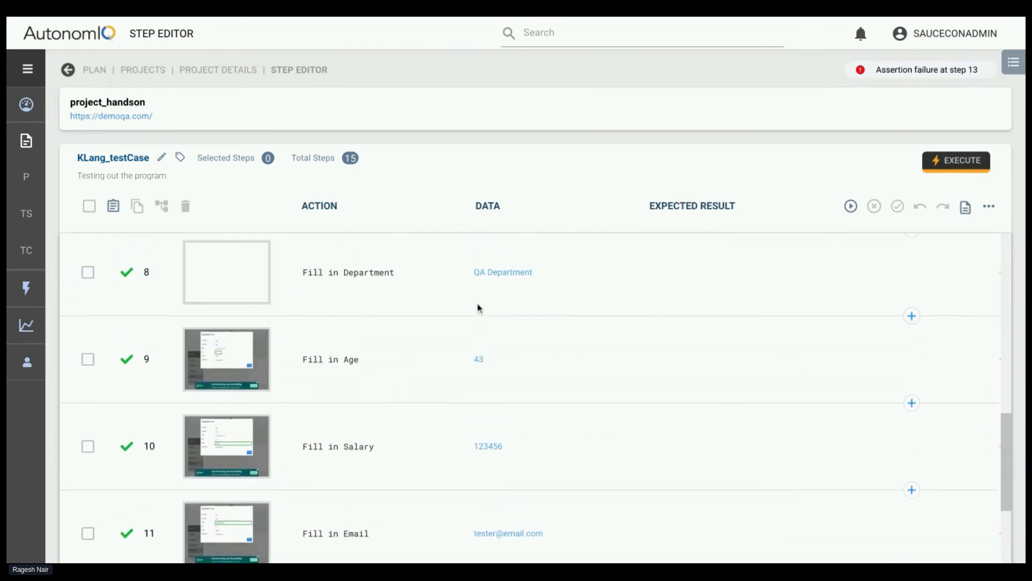
scroll(487, 366, up, 2)
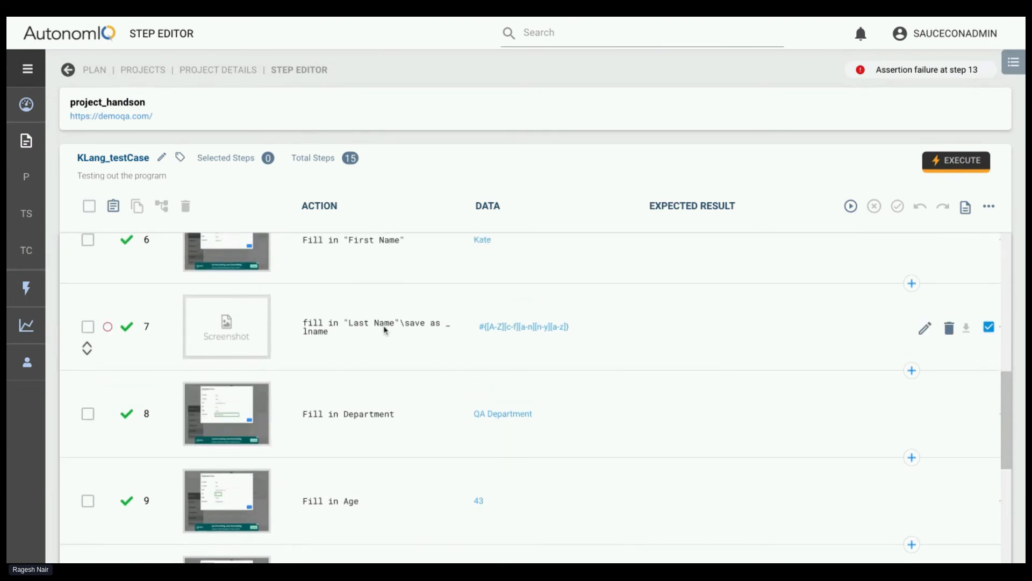
scroll(385, 330, up, 1)
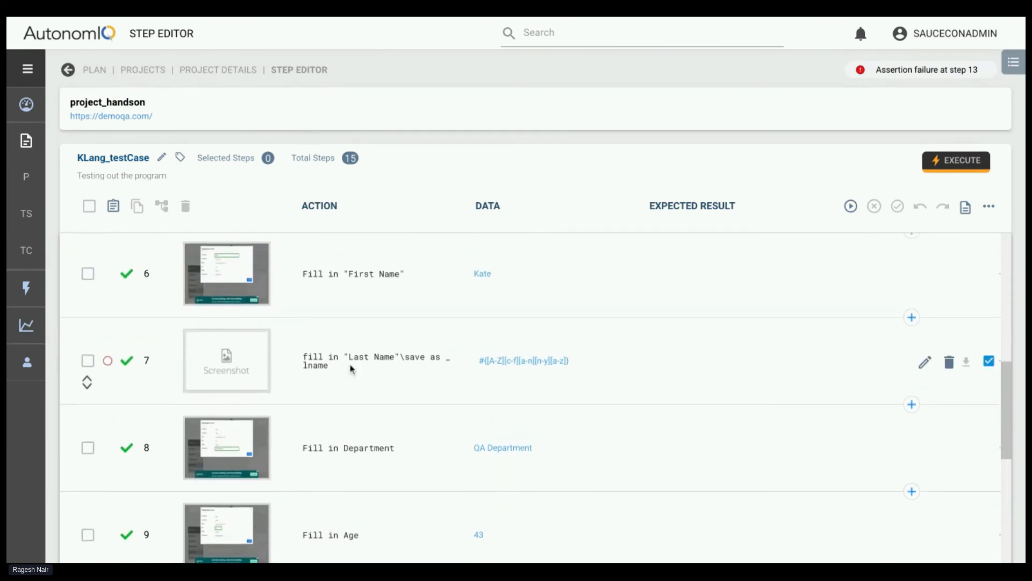
click(88, 384)
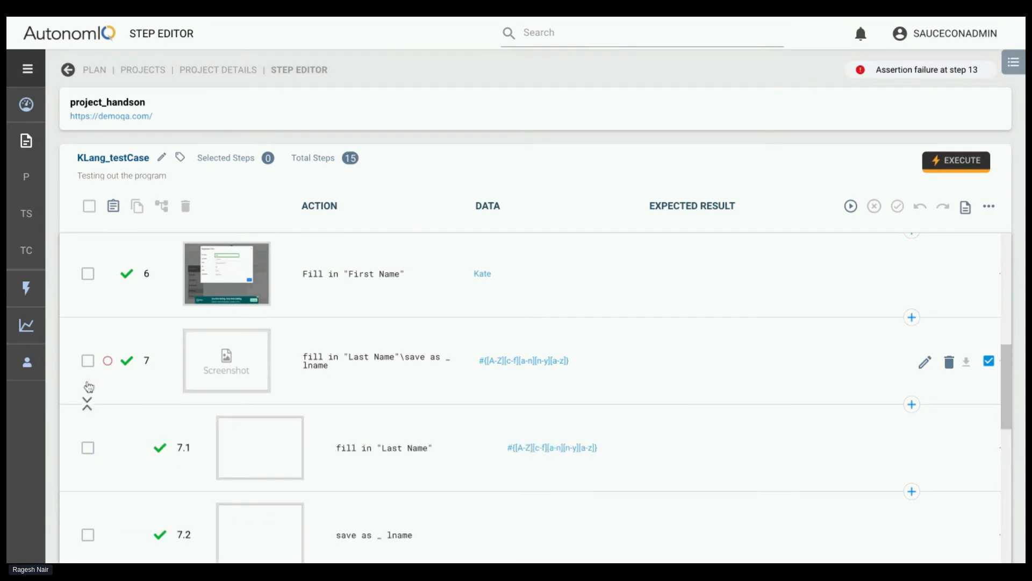
scroll(410, 484, down, 2)
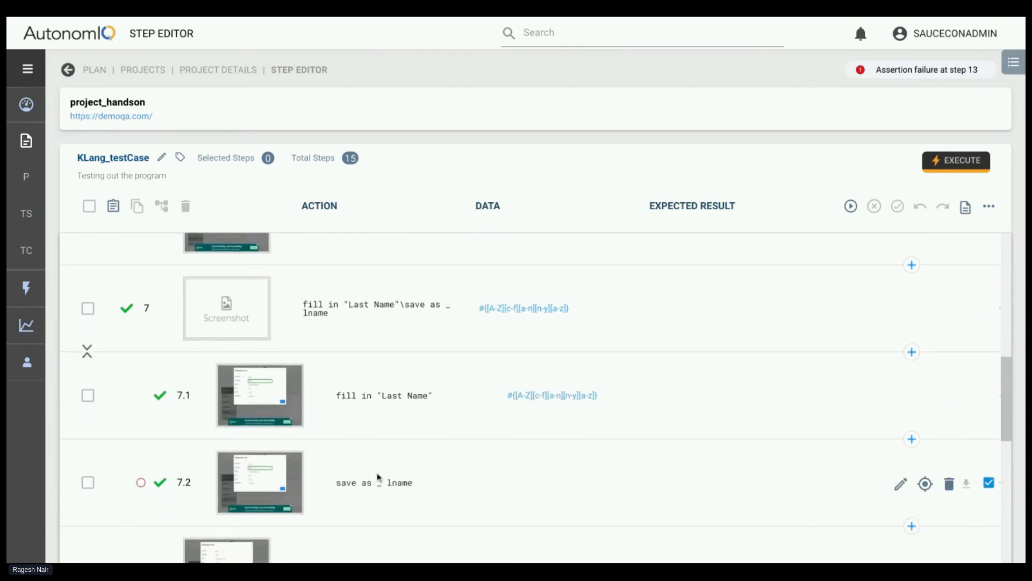
scroll(378, 477, down, 1)
click(260, 438)
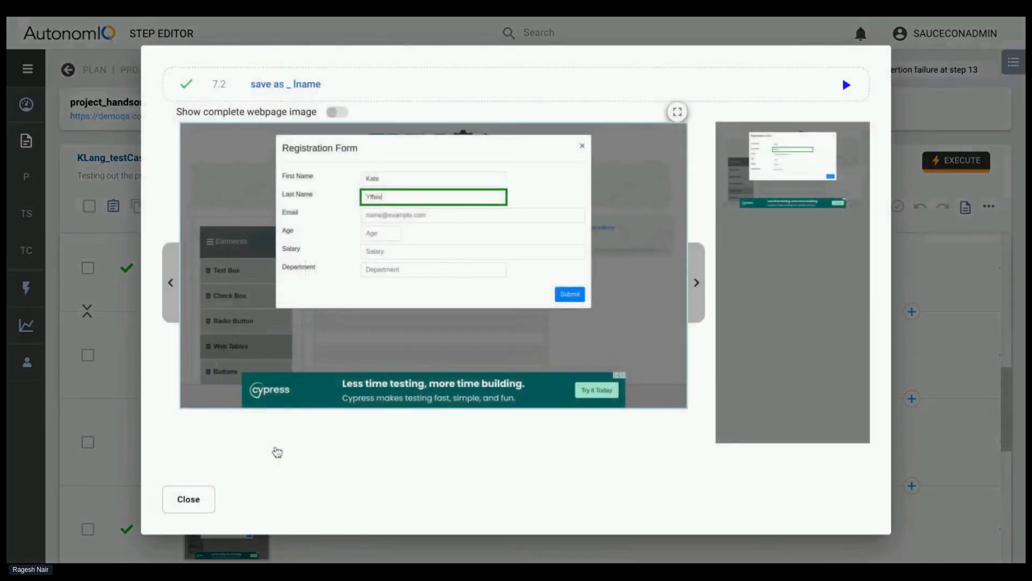
click(188, 499)
Examine the screenshot of step 6, Fill in "First Name", and close the viewer
scroll(340, 455, up, 1)
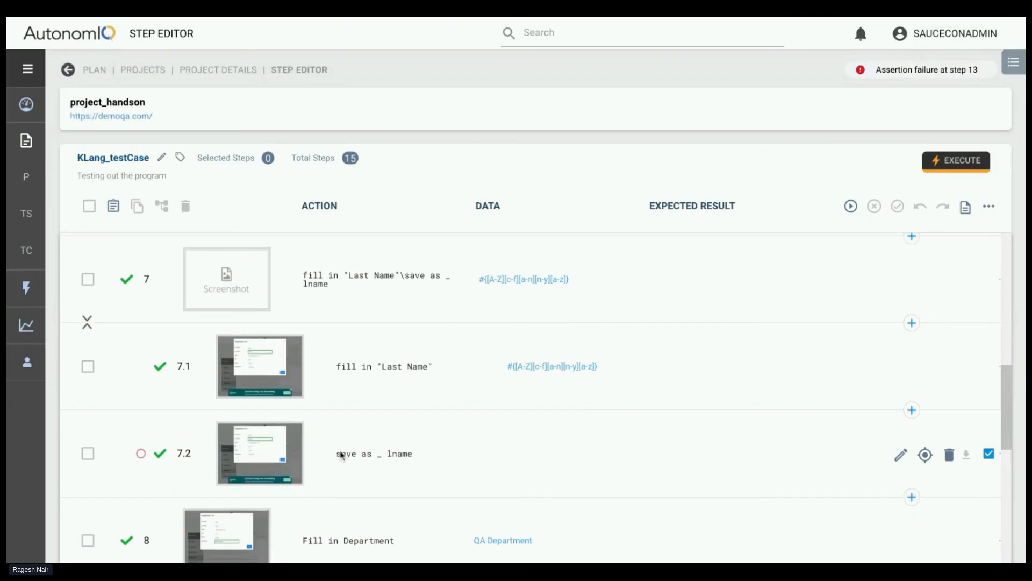
scroll(437, 346, up, 3)
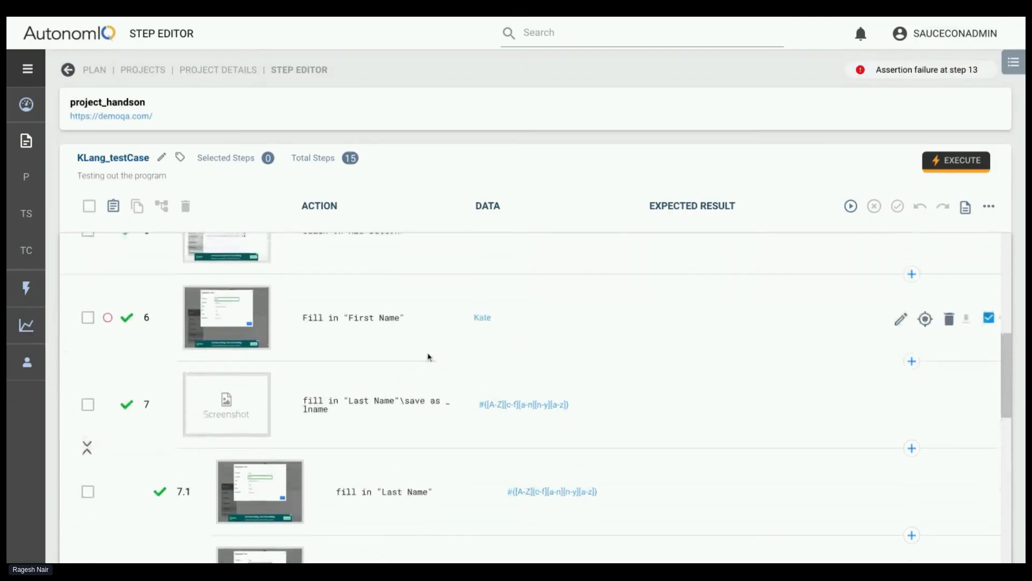
scroll(345, 347, up, 4)
scroll(256, 301, down, 2)
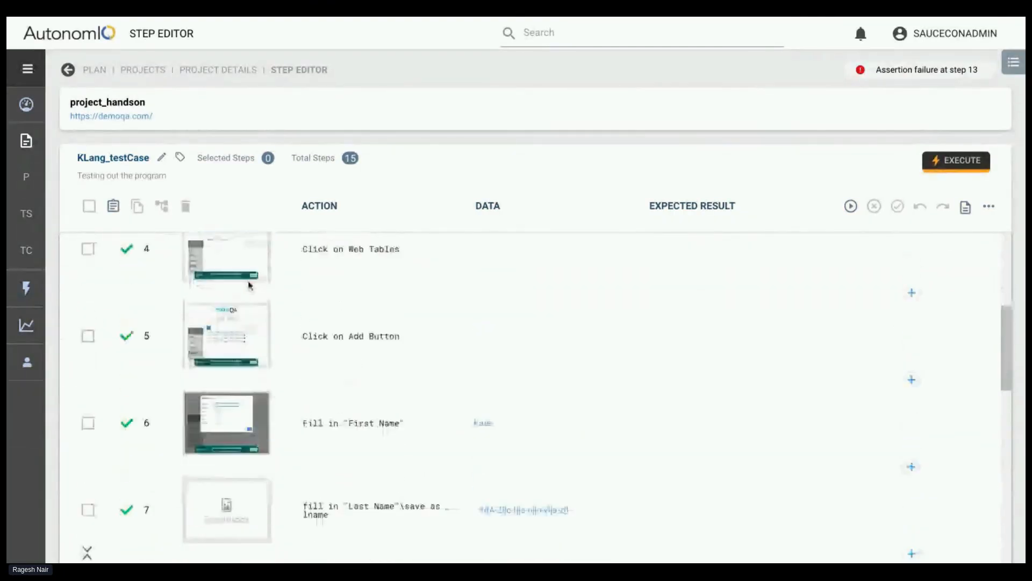
click(248, 400)
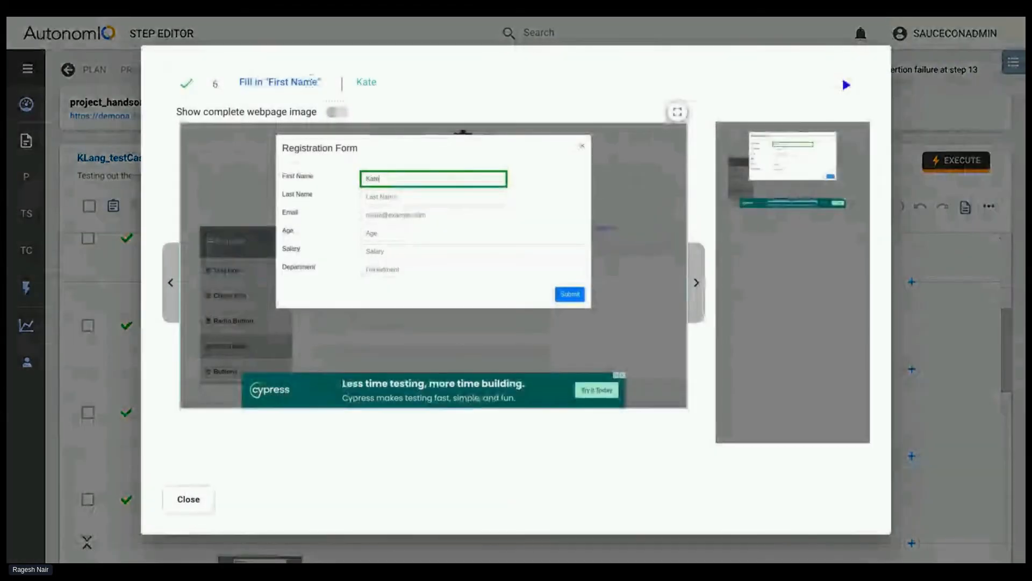
click(191, 500)
Look through the test case's opening steps, from open website to Click on Add Button, and check a screenshot among them
scroll(311, 483, up, 2)
scroll(311, 480, up, 5)
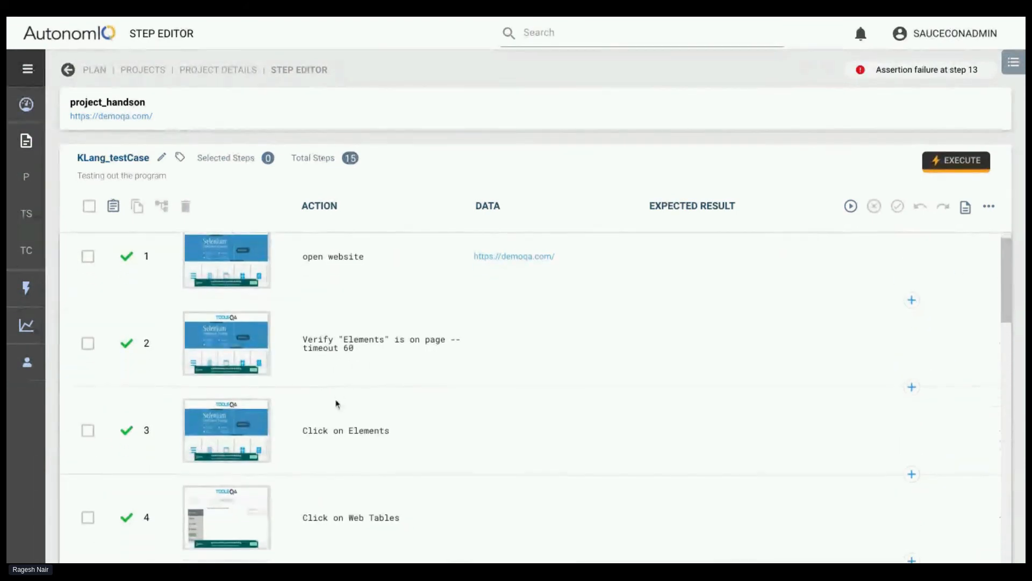
scroll(337, 404, down, 2)
click(226, 371)
click(210, 498)
scroll(353, 457, down, 5)
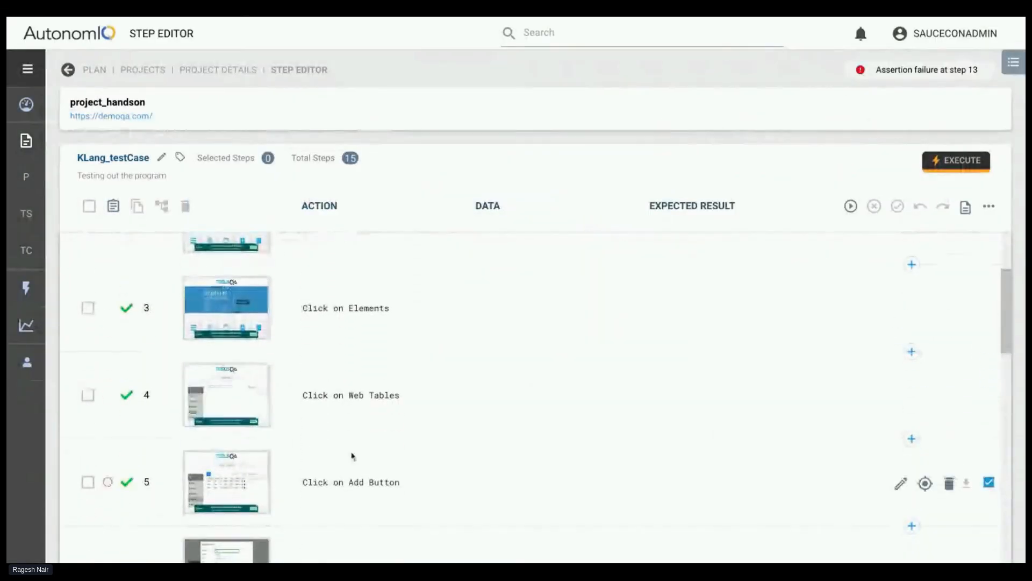
Examine the screenshots of step 5, Click on Add Button, and step 6, Fill in "First Name", closing the viewer after each
click(247, 281)
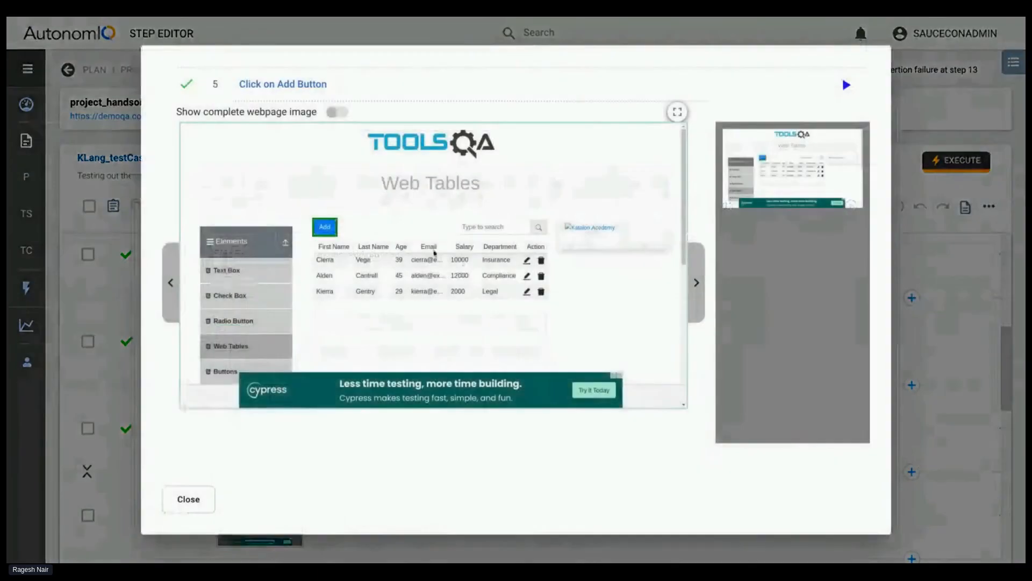
click(199, 498)
scroll(370, 421, down, 1)
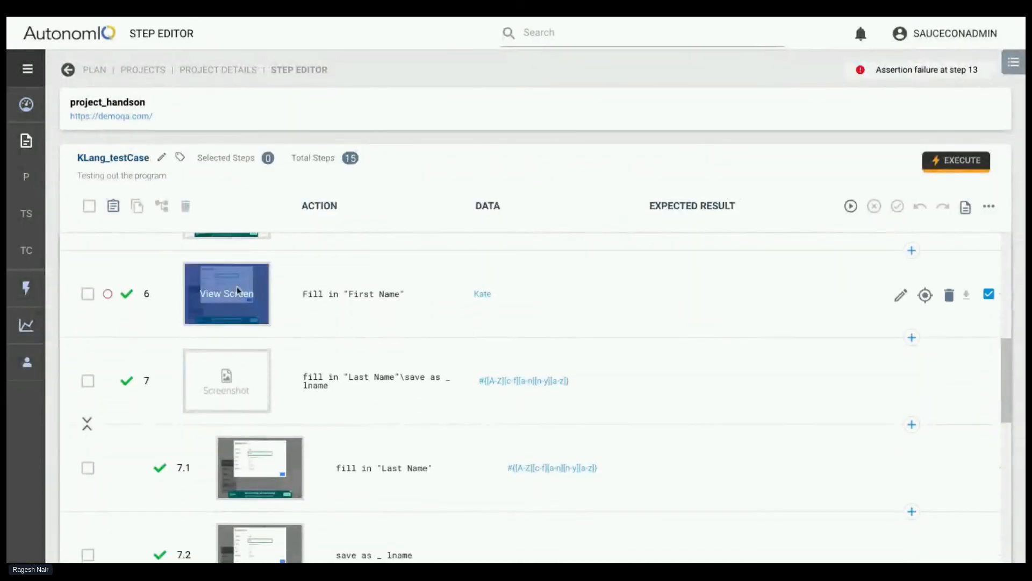
click(236, 286)
click(189, 500)
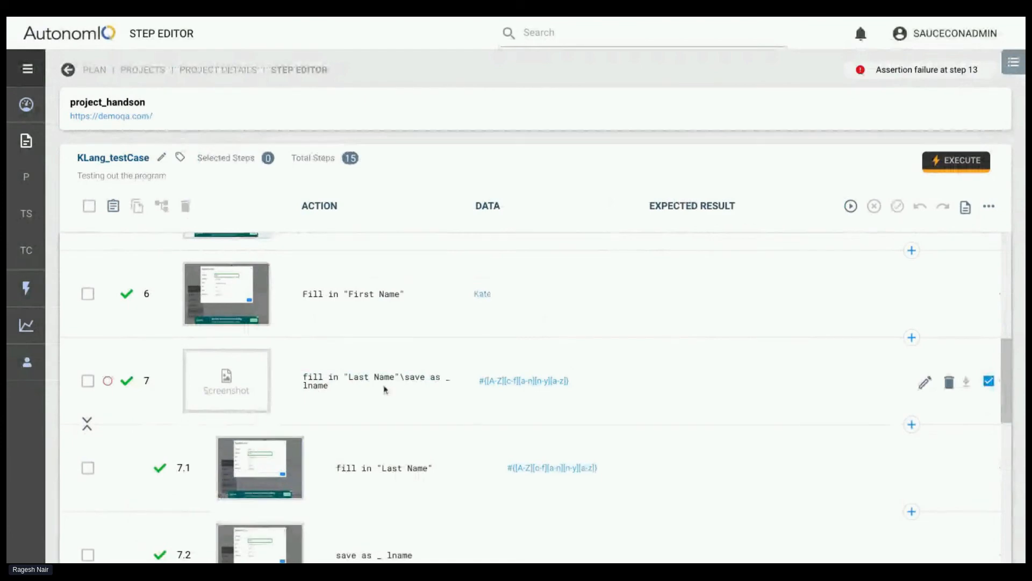
Examine the screenshots of step 7's substeps, 7.1 fill in "Last Name" and 7.2 save as _ lname
scroll(438, 449, down, 3)
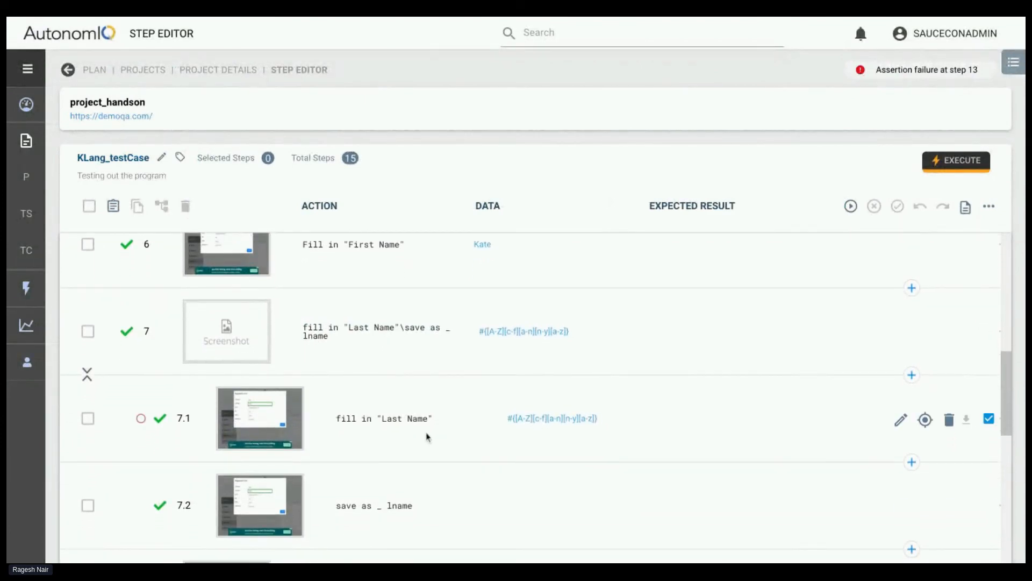
click(263, 427)
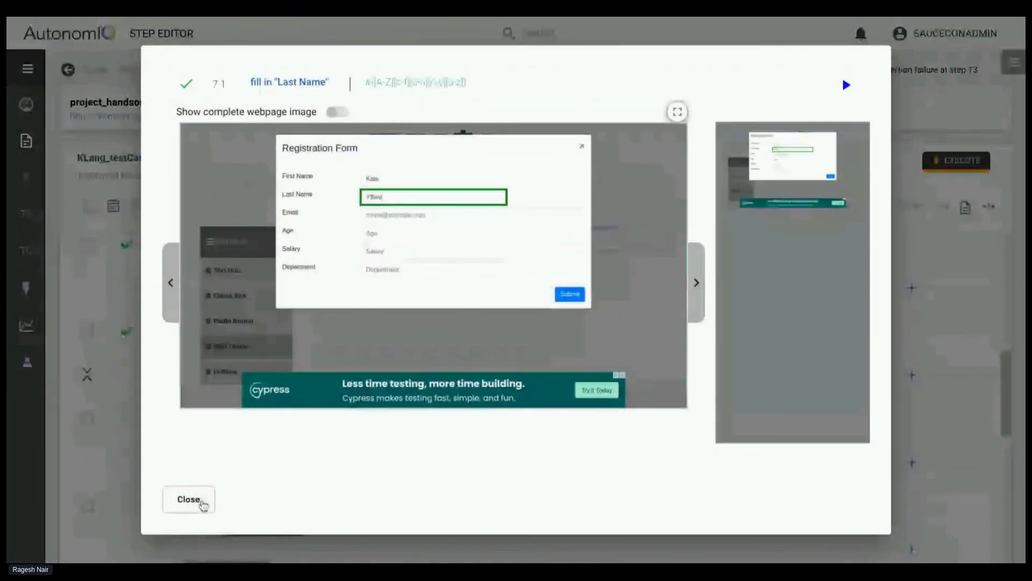
click(201, 502)
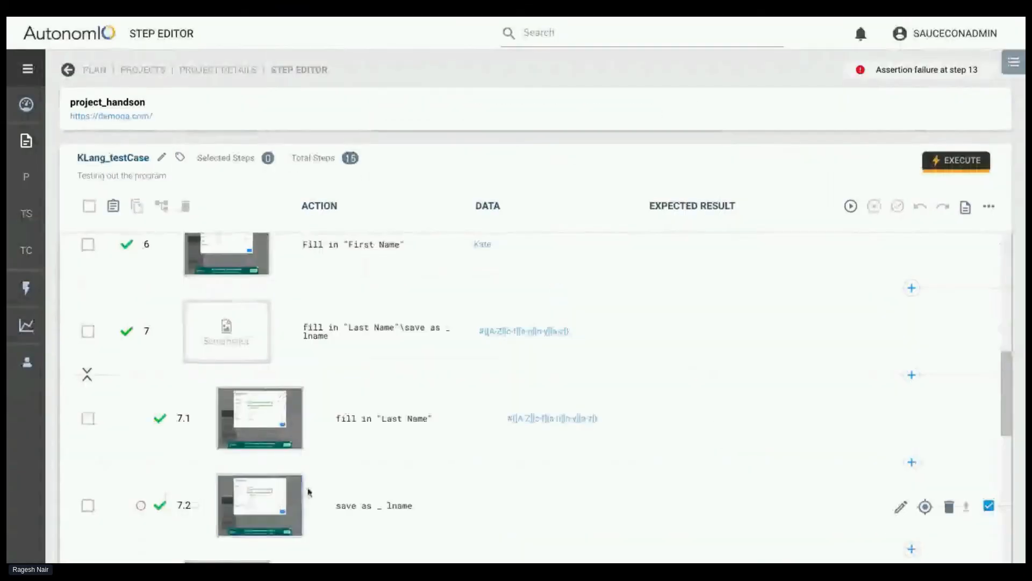
click(300, 492)
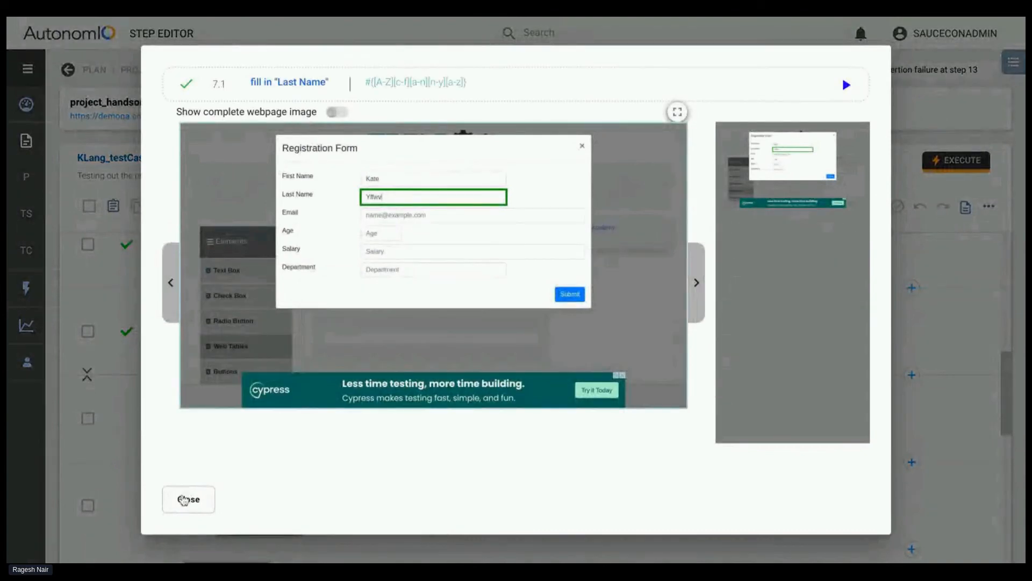
click(188, 499)
Inspect the full action wording and data of step 7 in its editable form, and leave without saving
scroll(421, 528, down, 1)
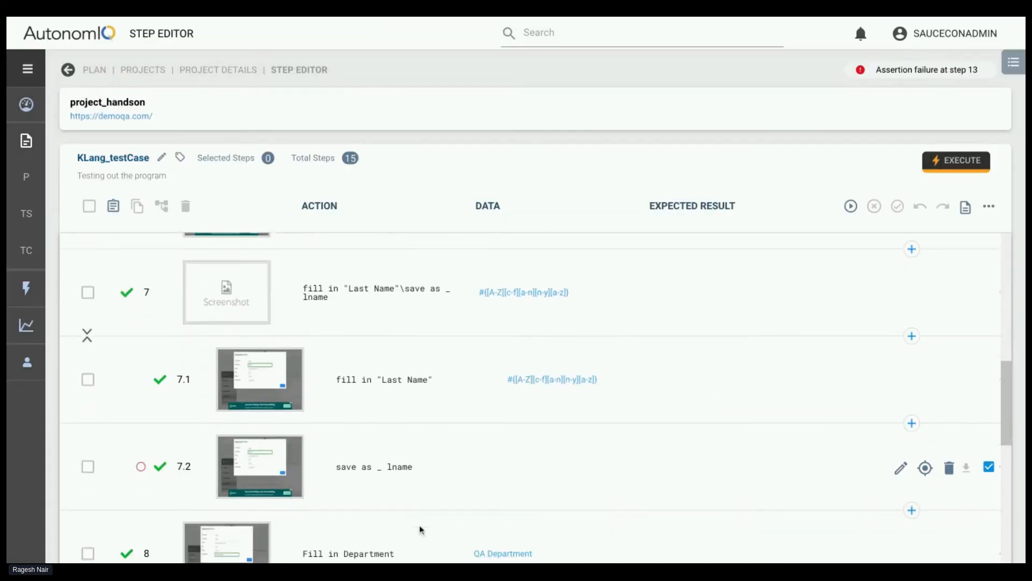
scroll(420, 529, down, 1)
scroll(377, 408, up, 1)
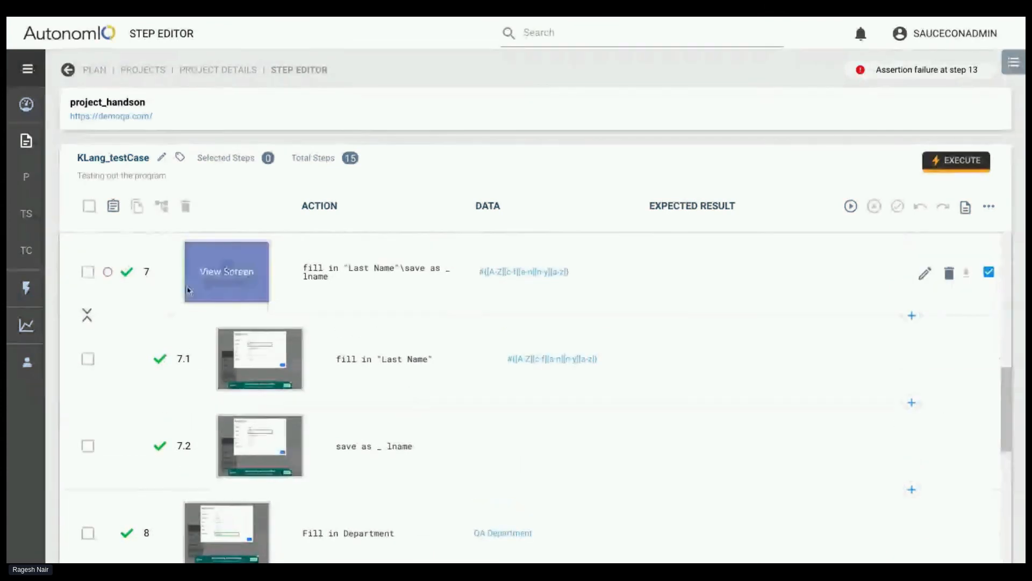
click(424, 277)
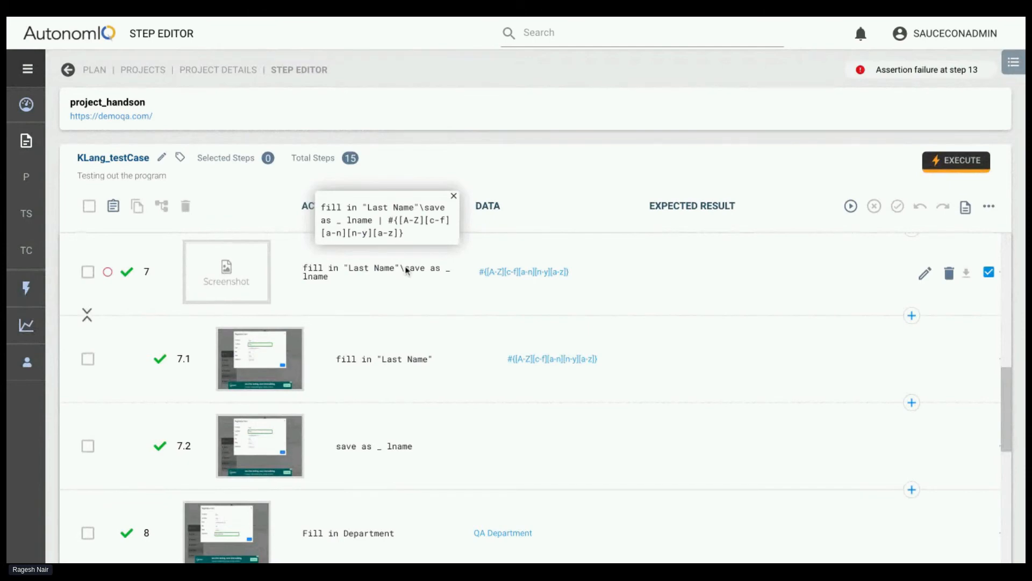
scroll(398, 271, up, 1)
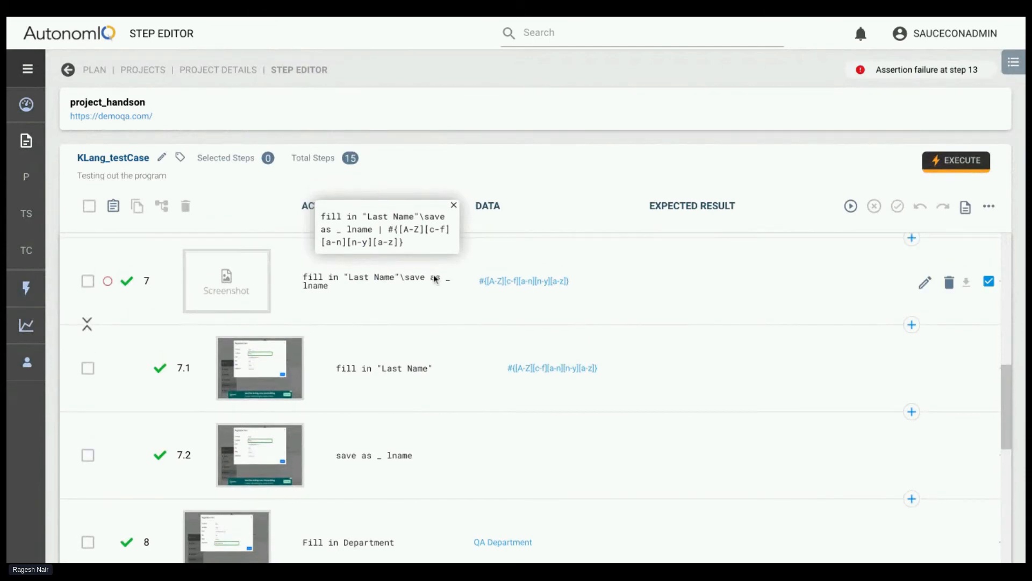
click(923, 281)
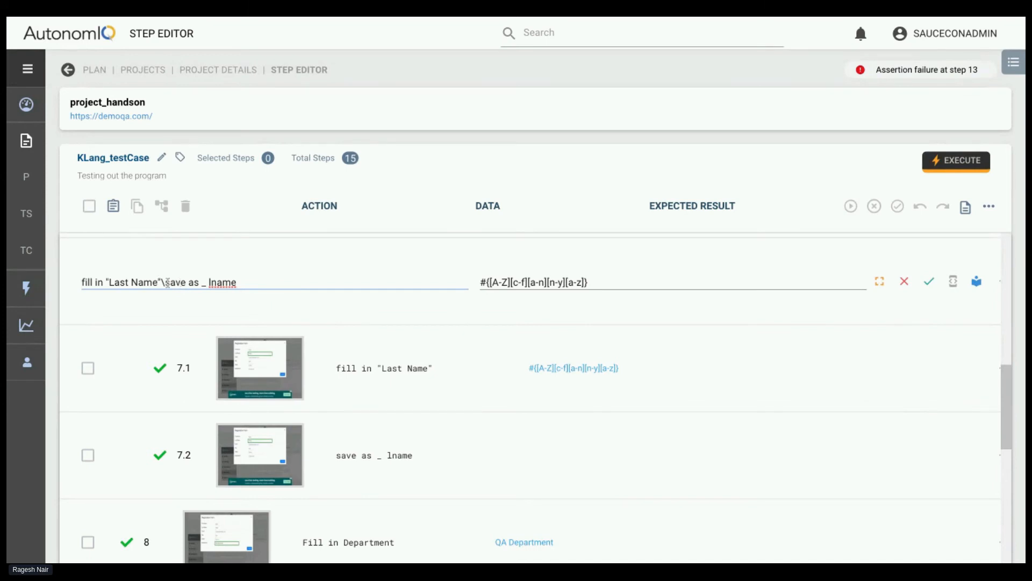
scroll(585, 350, up, 1)
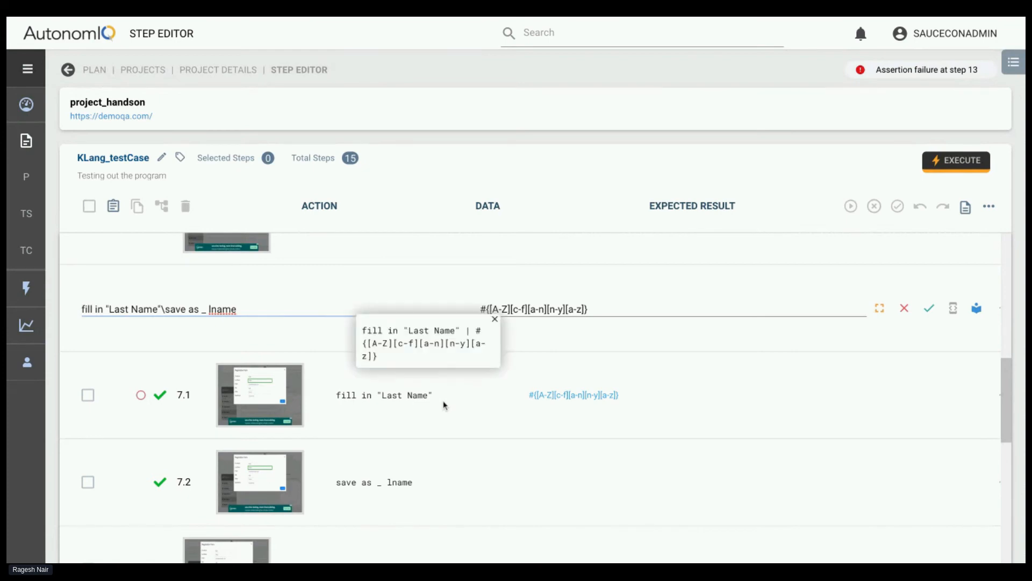
scroll(444, 405, down, 1)
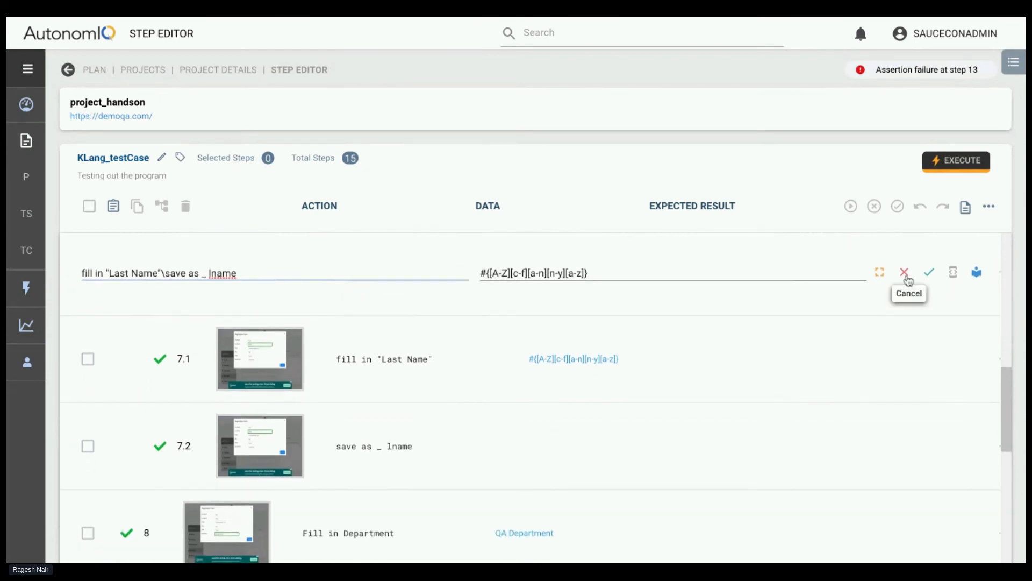
click(907, 275)
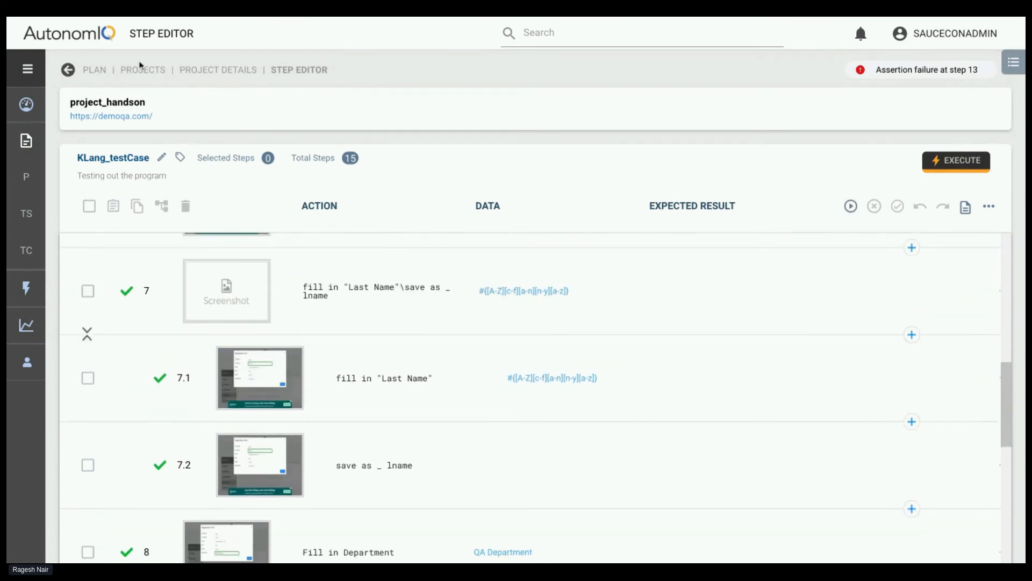
Return to the project's test cases and clone the one whose assertion fails at step 13
click(185, 68)
scroll(189, 491, down, 2)
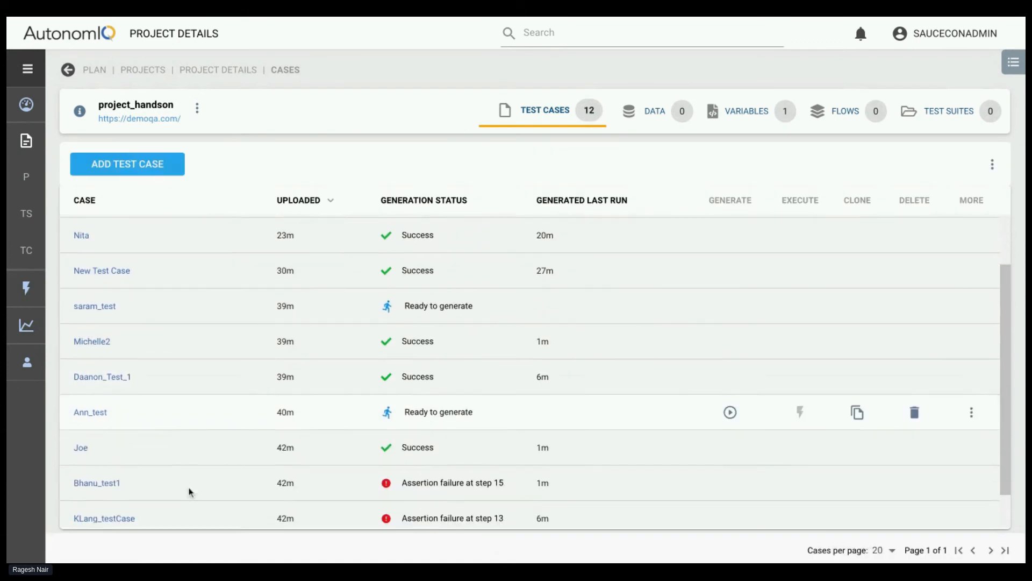
scroll(189, 491, down, 1)
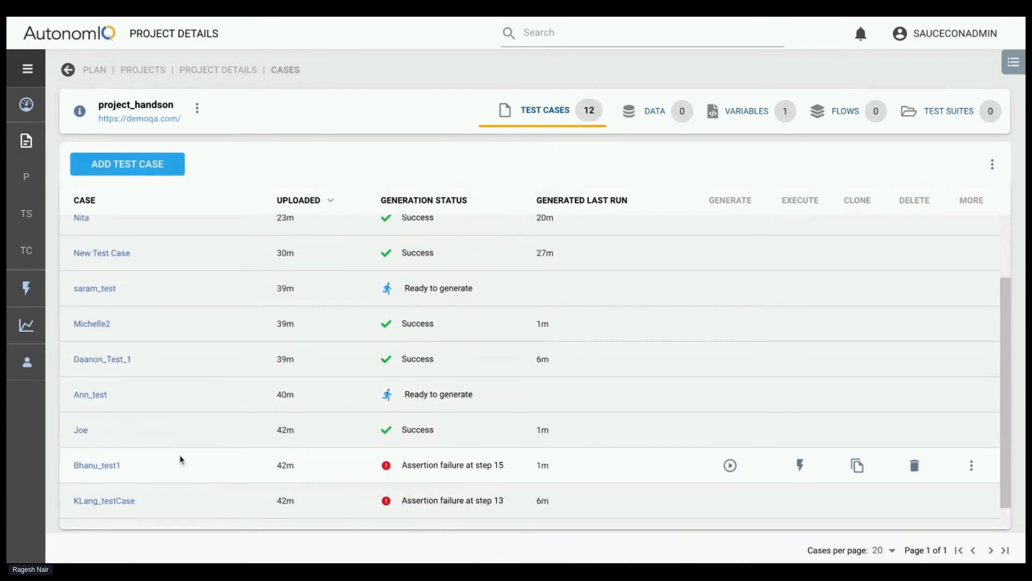
click(857, 474)
scroll(156, 333, up, 3)
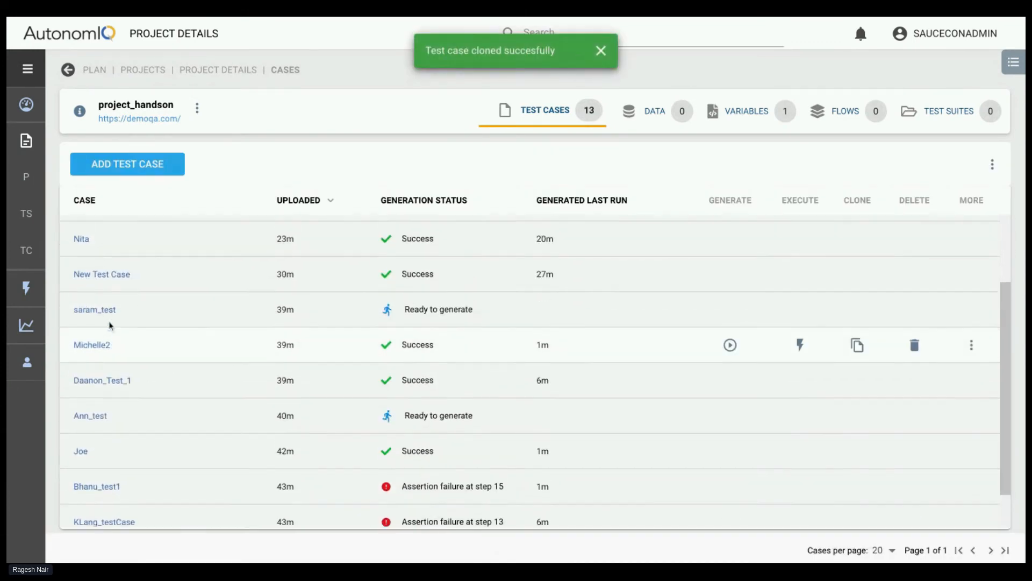
Open the newly cloned test case, read the wording of its step 7, and return to the project details
click(116, 235)
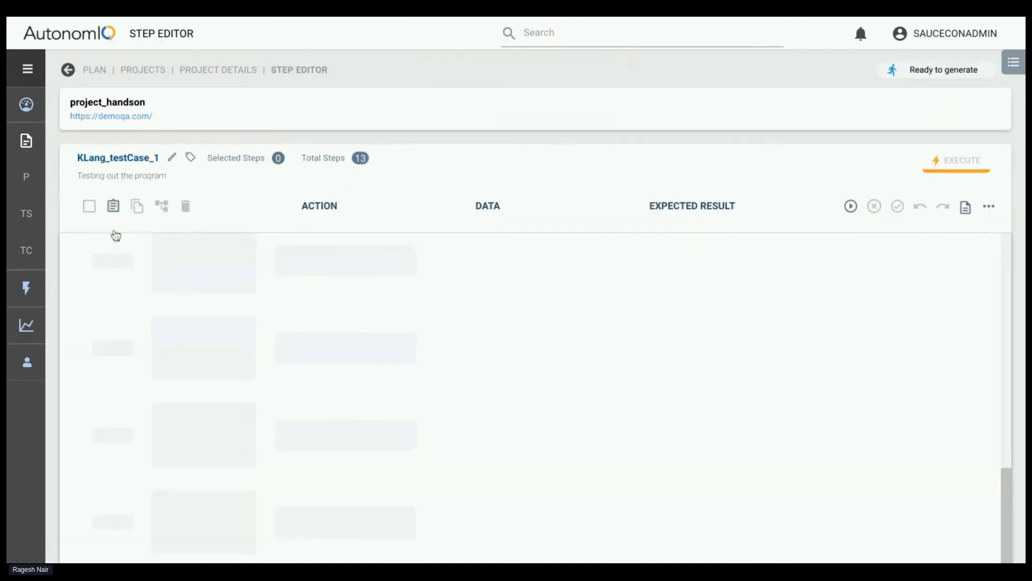
scroll(368, 396, down, 2)
scroll(368, 396, down, 5)
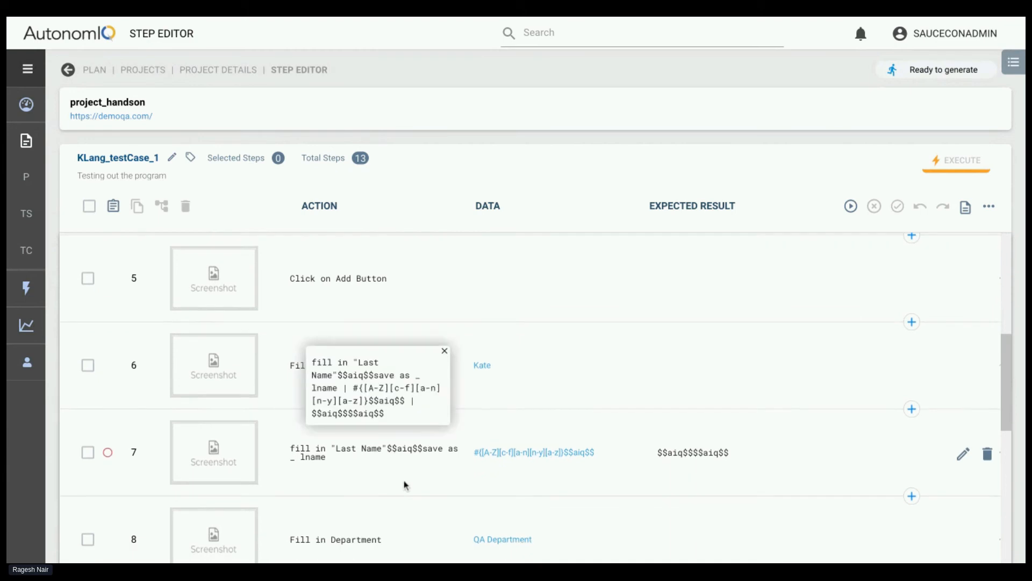
click(253, 69)
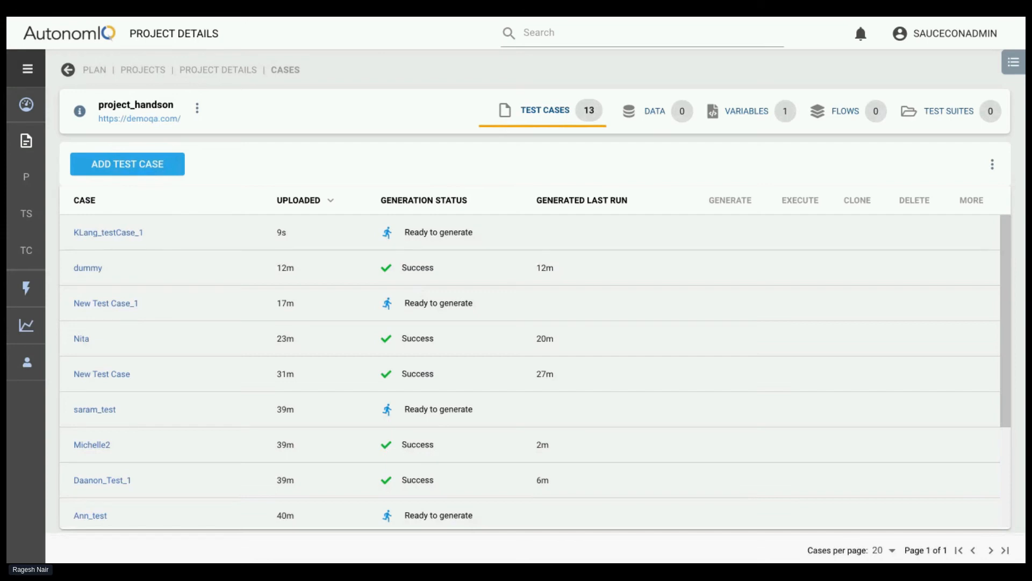
Reopen the original test case failing at step 13 and insert a step after step 7 containing a copy of step 7's action text
scroll(208, 376, down, 3)
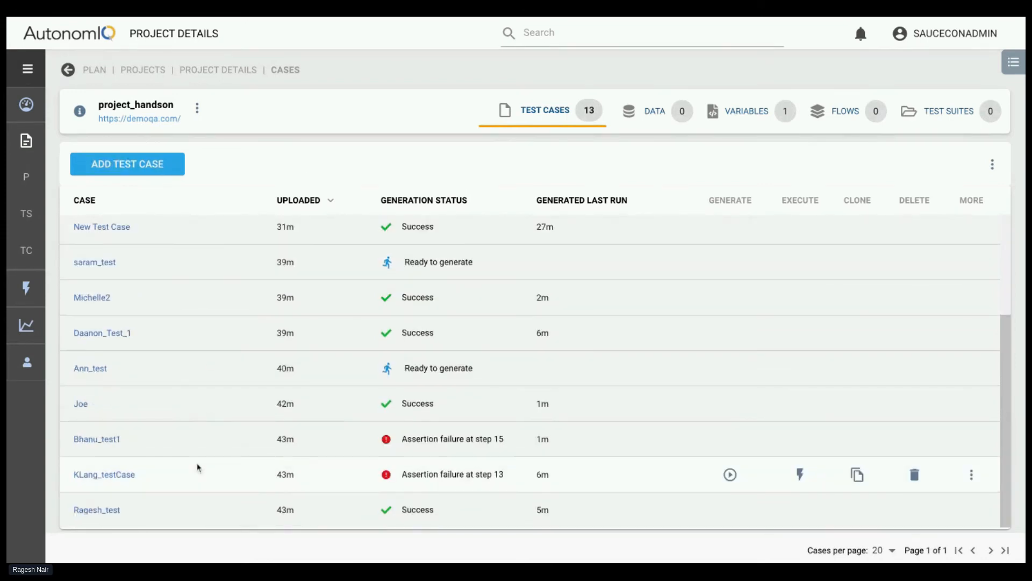
click(106, 473)
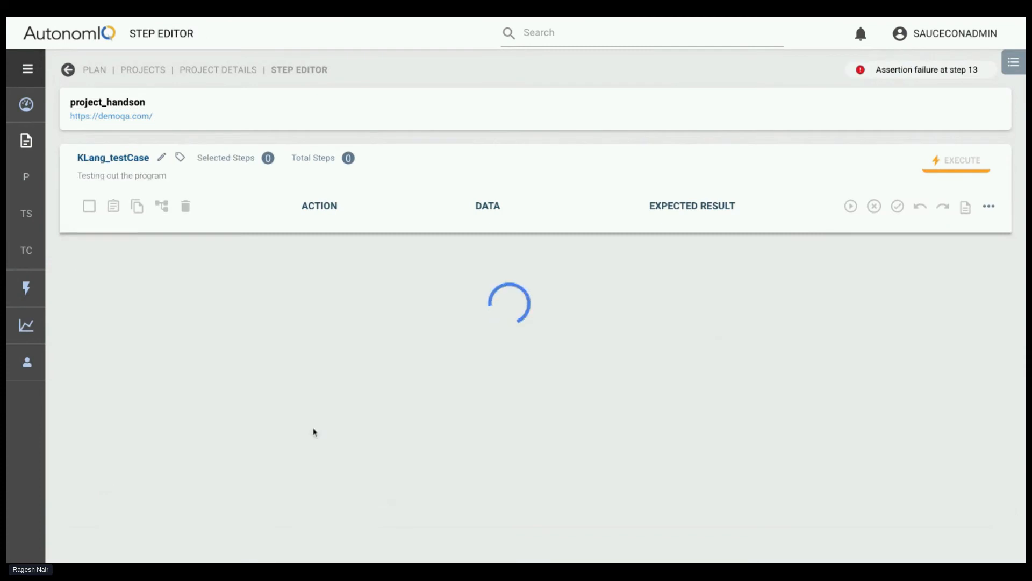
scroll(418, 406, down, 8)
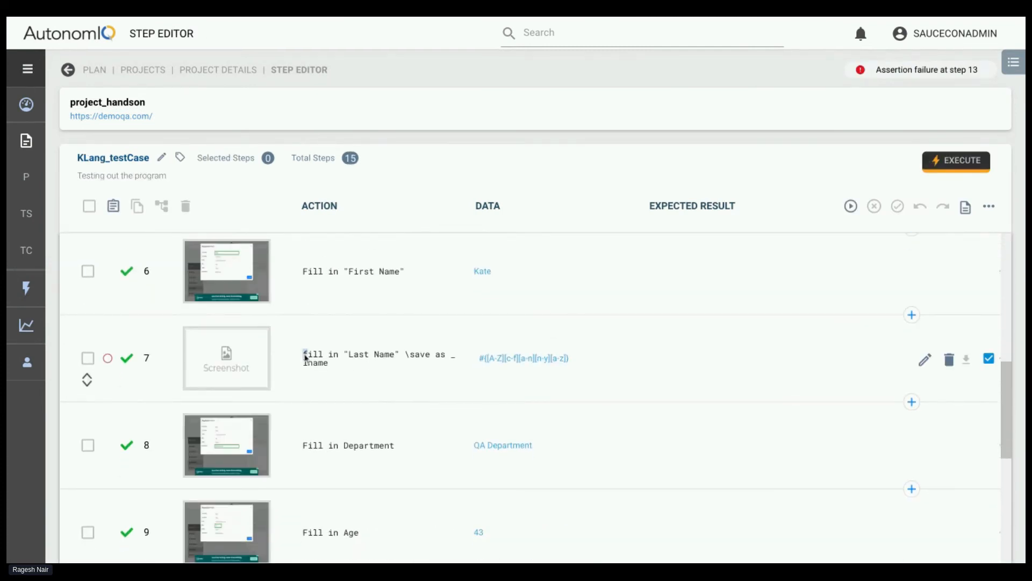
triple_click(306, 359)
key(ctrl+c)
click(912, 401)
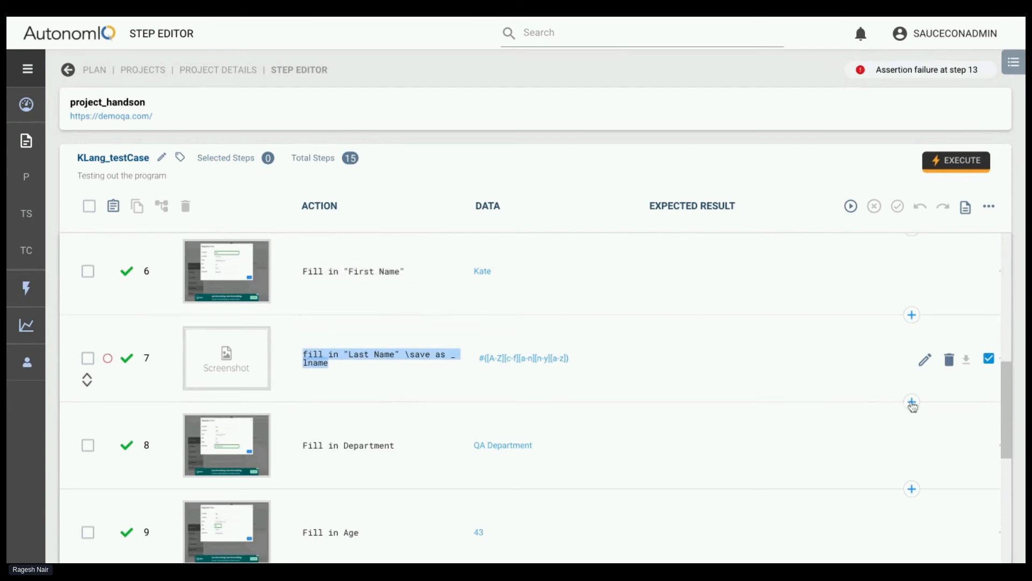
key(ctrl+v)
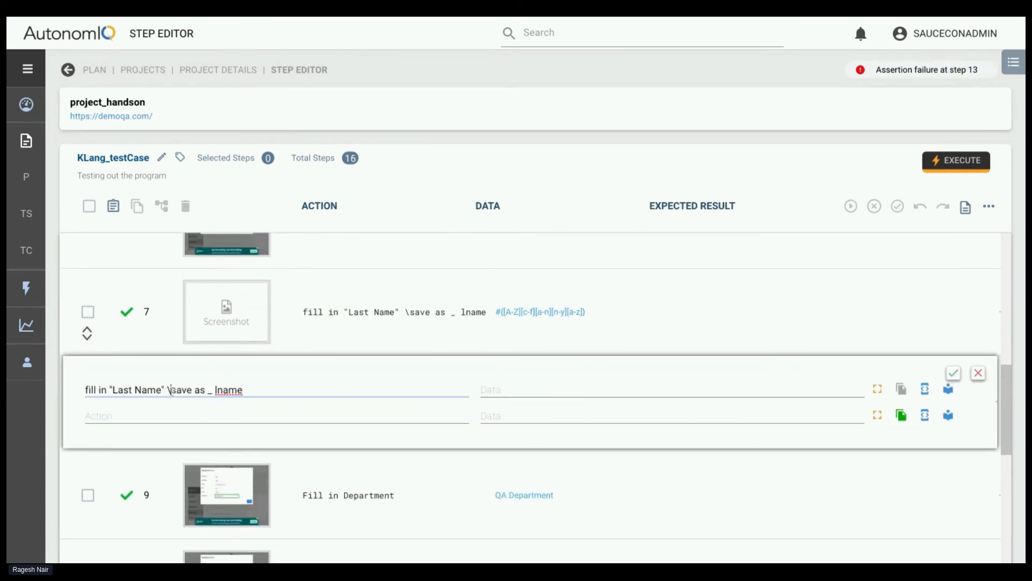
Reword the inserted step's action to fill in "Last Name" and save it as _ lname, and save the step
click(172, 390)
key(BackSpace)
text(and)
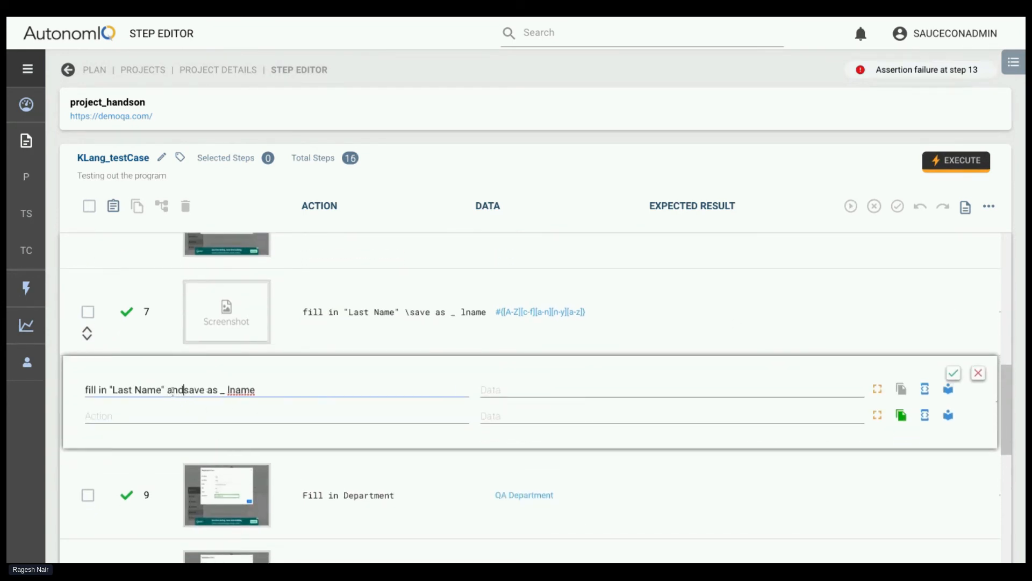
click(205, 391)
text(it)
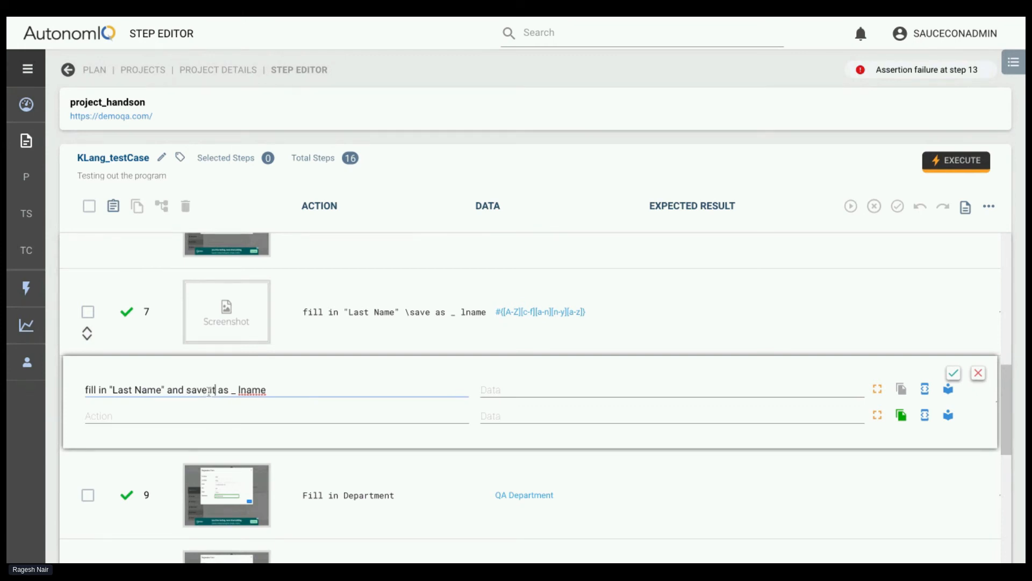
click(953, 374)
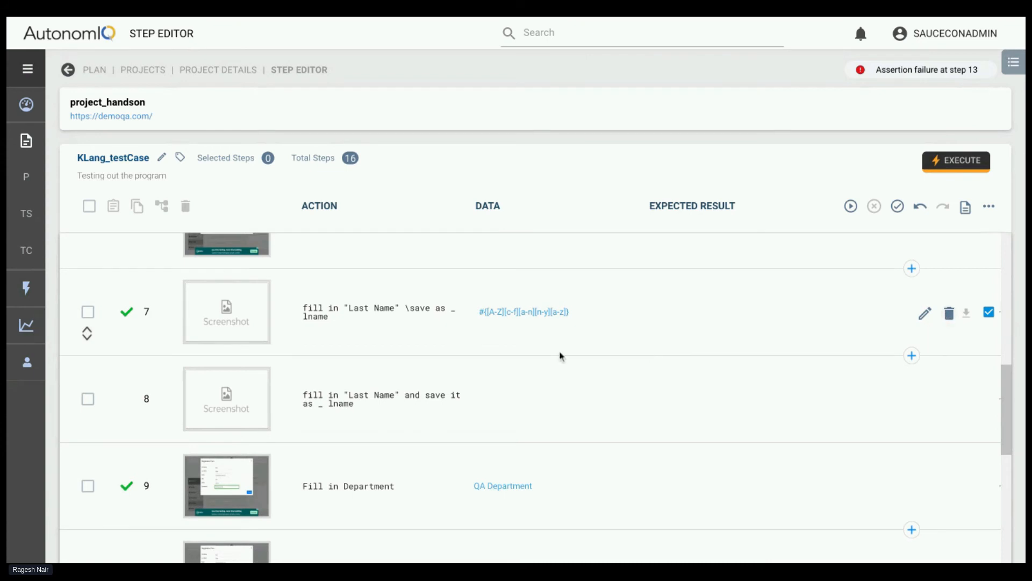
Copy step 7's data #{[A-Z][c-f][a-n][n-y][a-z]} into step 8, correct its variable name to _lname, and save it
triple_click(477, 316)
key(ctrl+c)
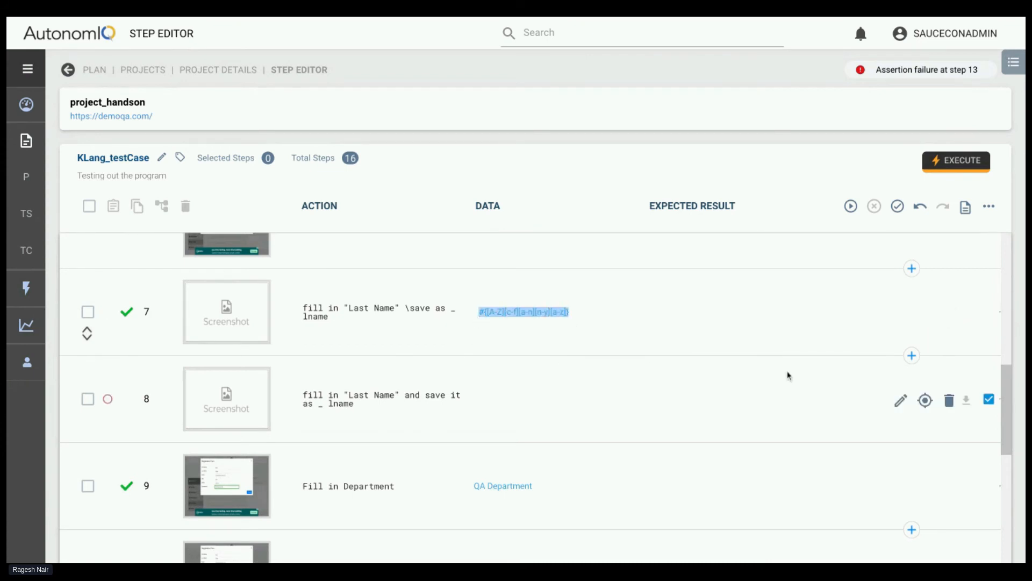
click(899, 399)
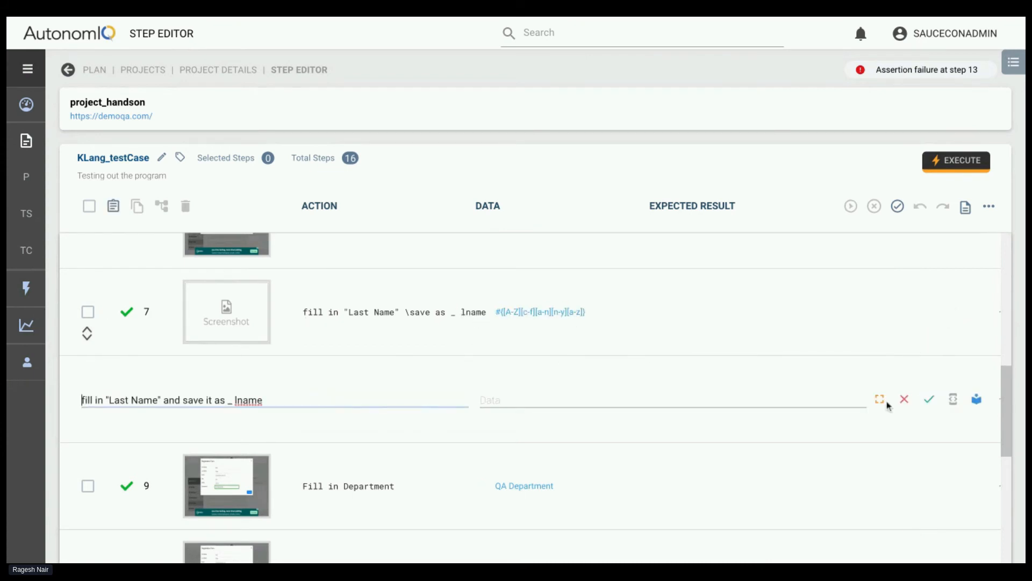
click(489, 402)
key(ctrl+v)
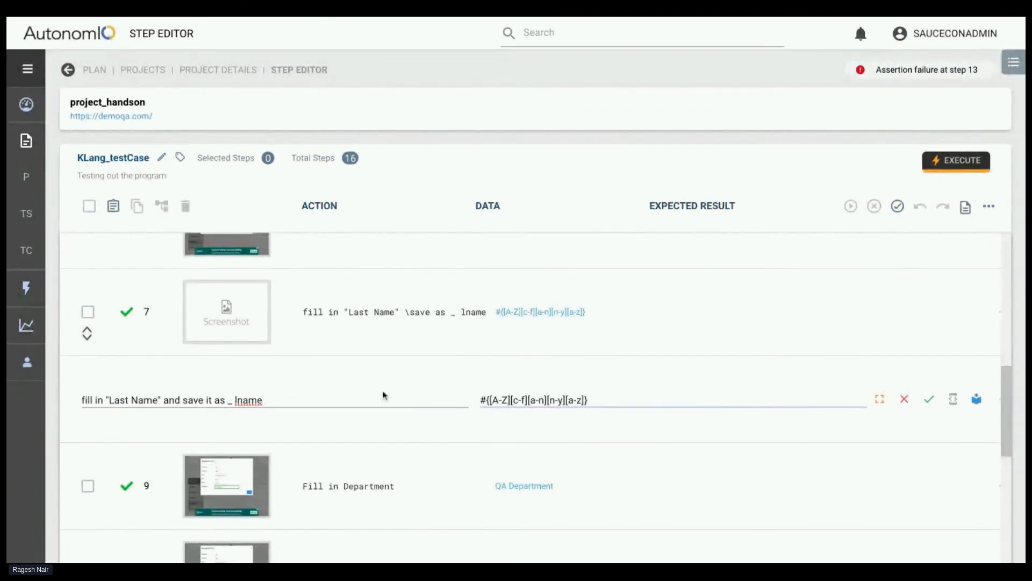
click(236, 398)
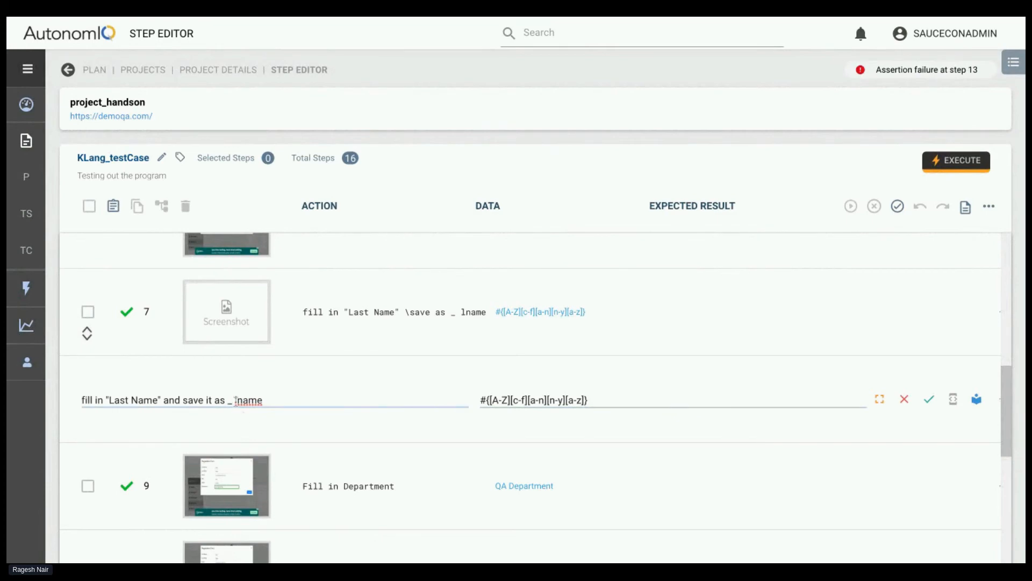
key(BackSpace)
double_click(232, 400)
click(928, 399)
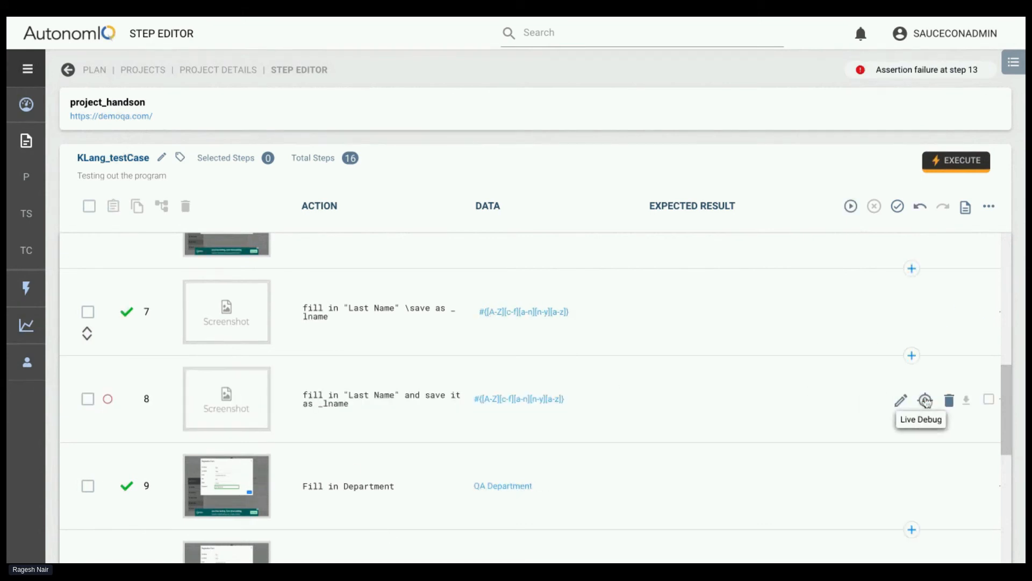
Delete the original step 7 with the "\save as _lname" wording from KLang_testCase and save the updated test case
click(949, 313)
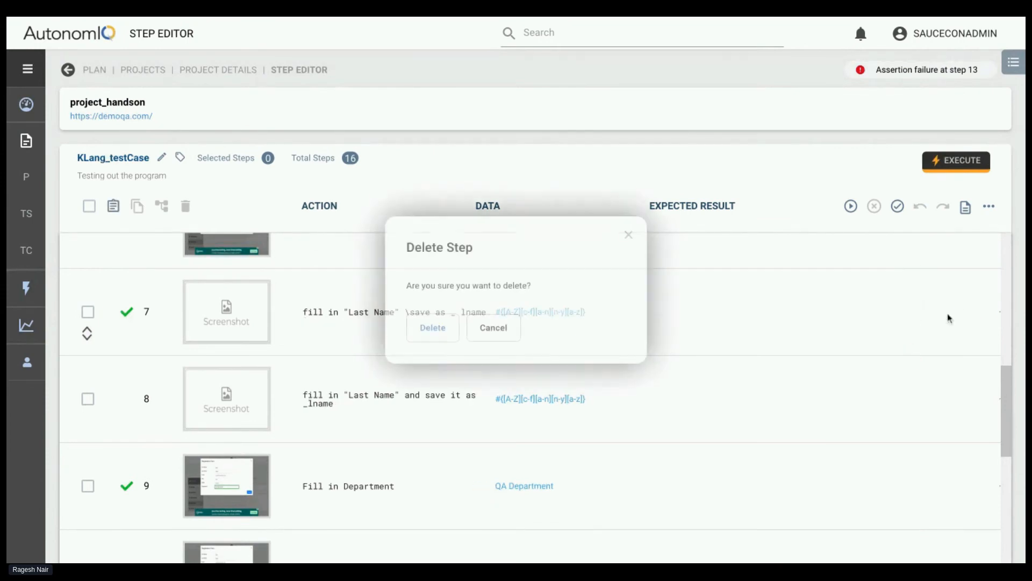
click(420, 328)
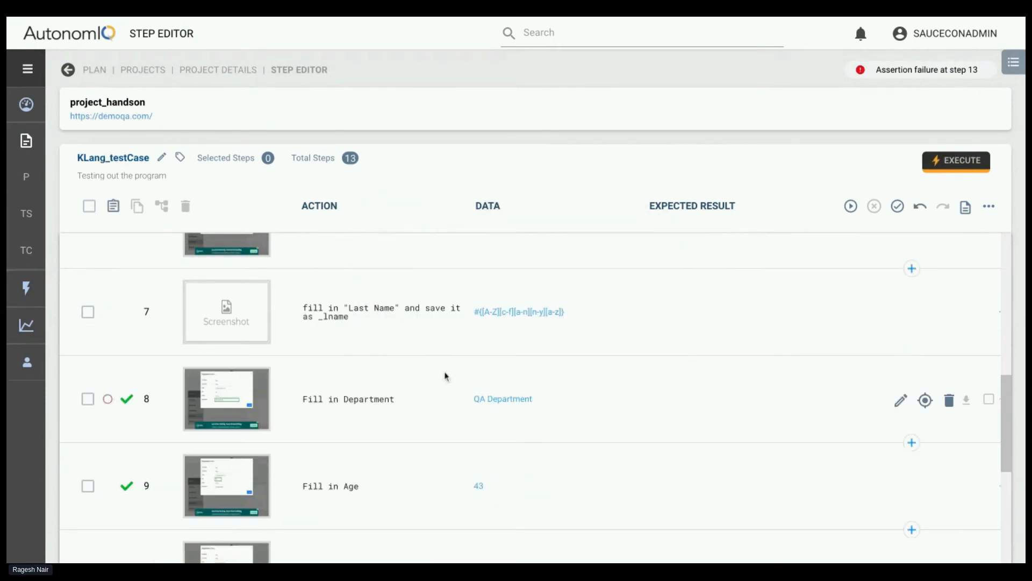
scroll(444, 371, down, 5)
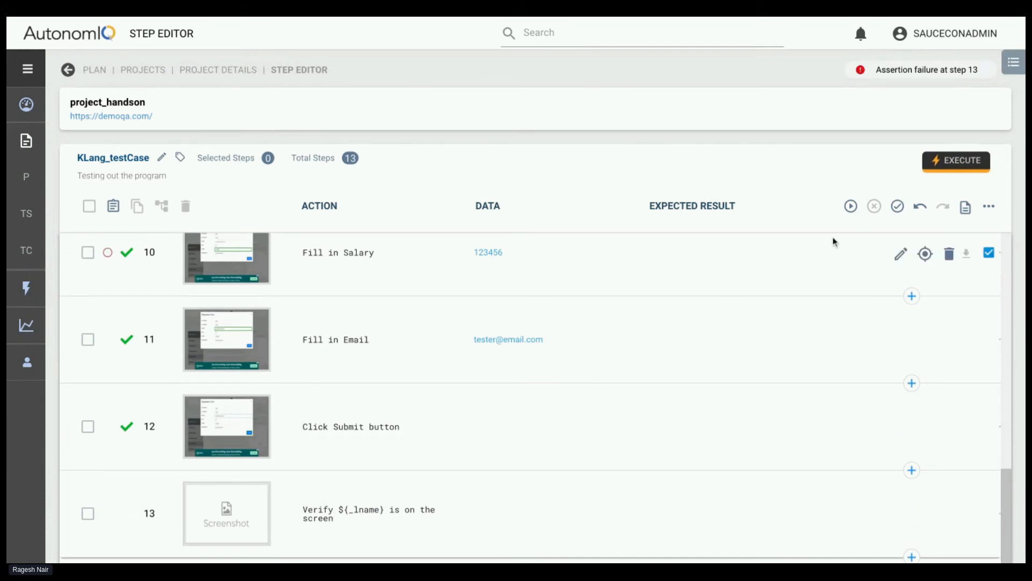
click(895, 210)
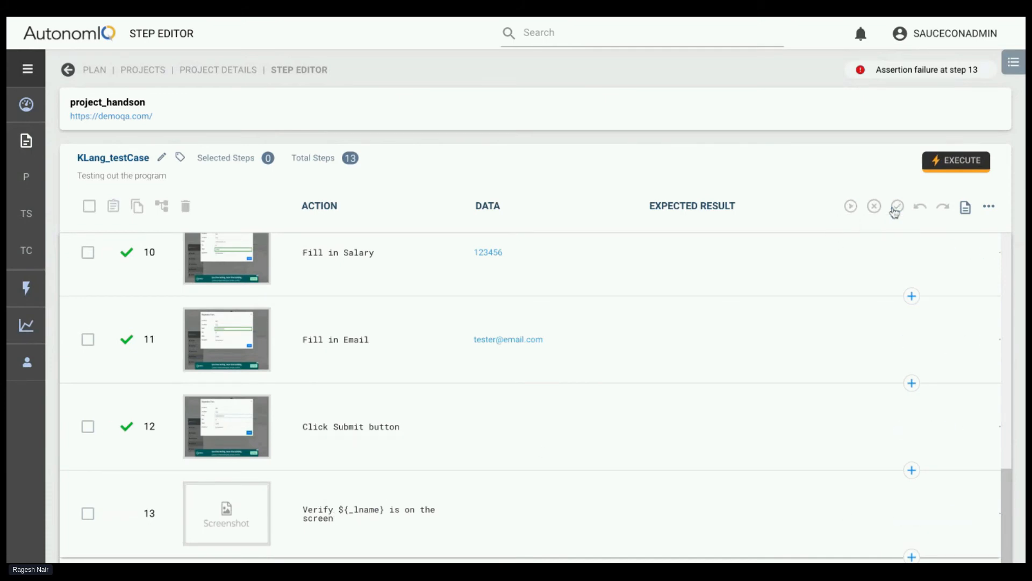
Start generating KLang_testCase again and follow the run's progress through its steps
click(851, 207)
click(669, 408)
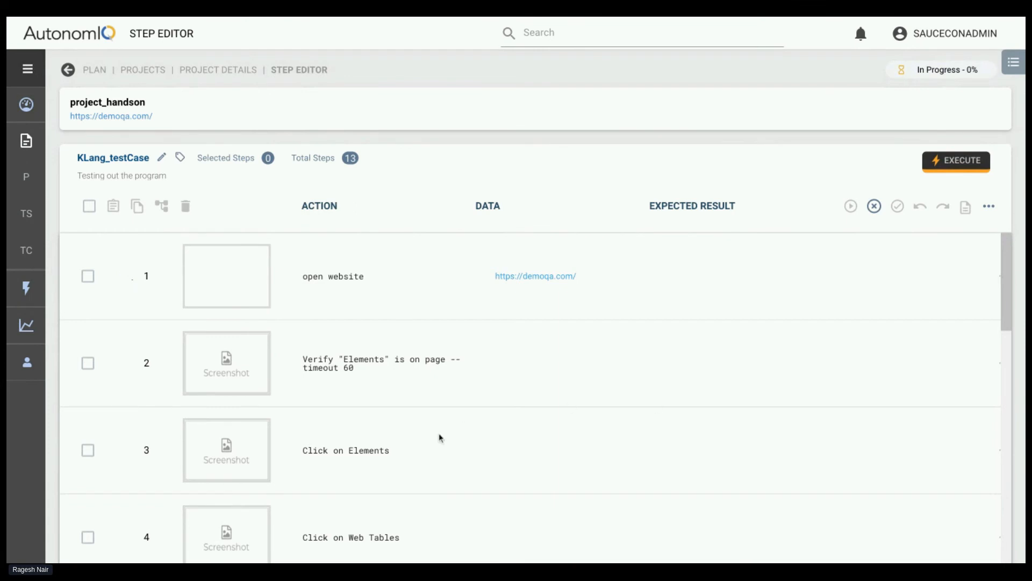
scroll(440, 436, down, 8)
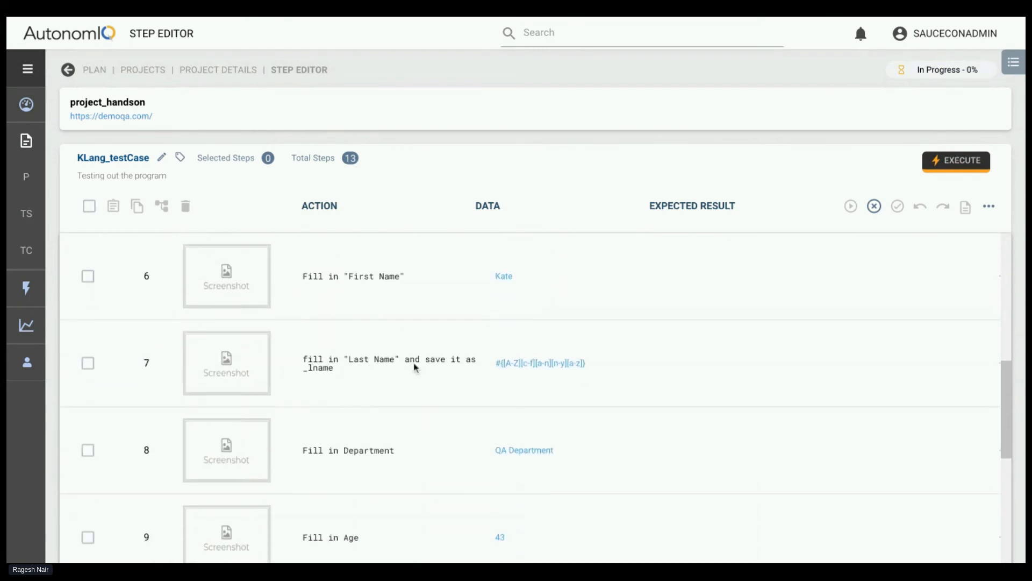
scroll(426, 436, down, 6)
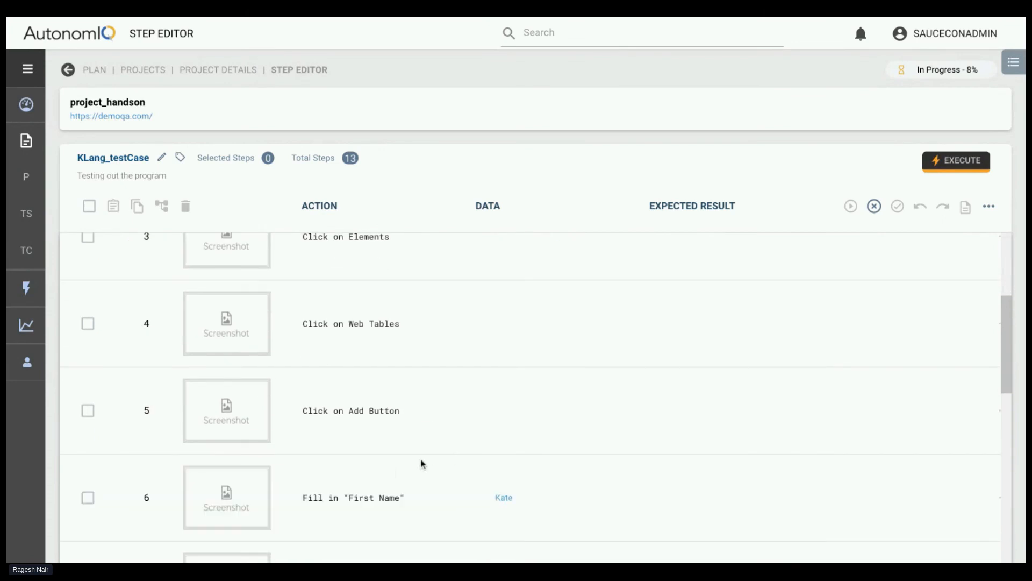
scroll(450, 436, up, 6)
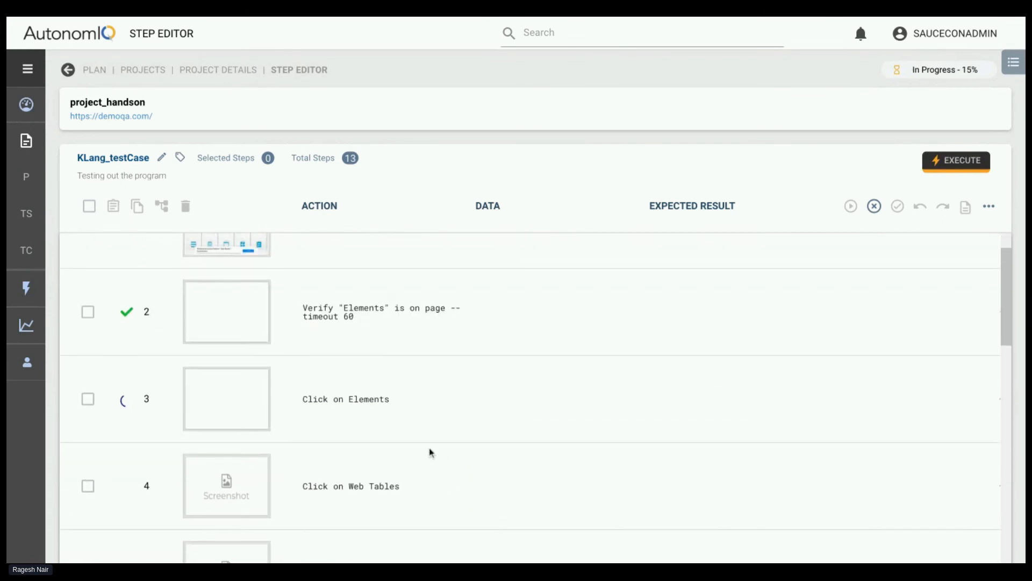
scroll(431, 452, down, 2)
scroll(401, 504, down, 3)
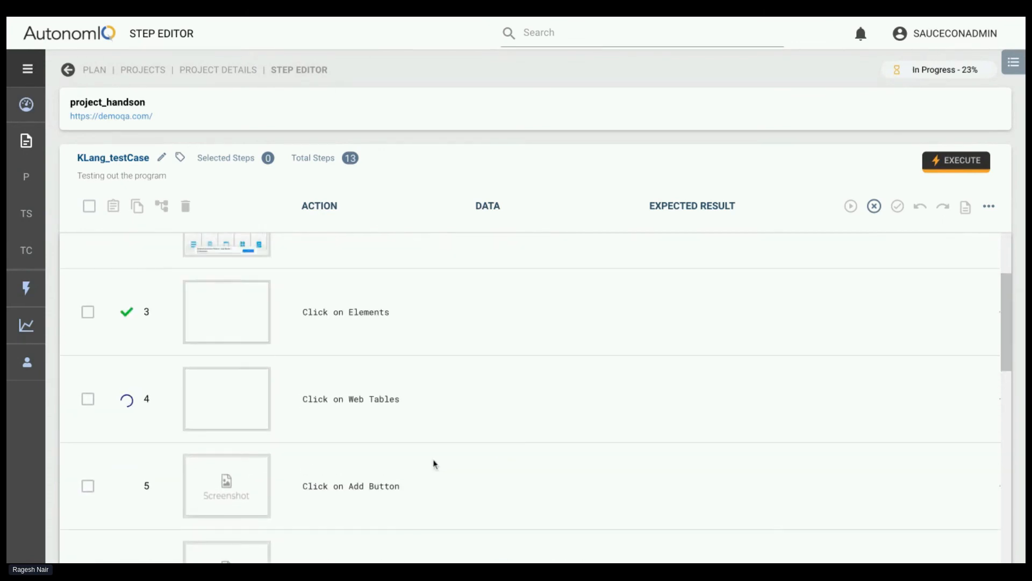
Inspect the captured screenshots of individual steps during the run, including the registration form after the Department entry in step 8
click(227, 312)
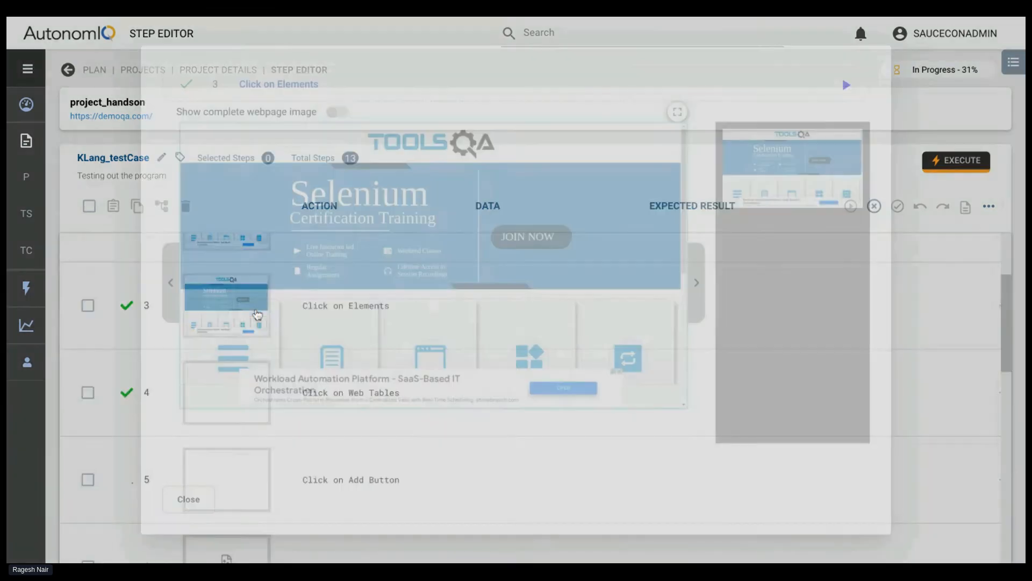
click(198, 499)
click(204, 408)
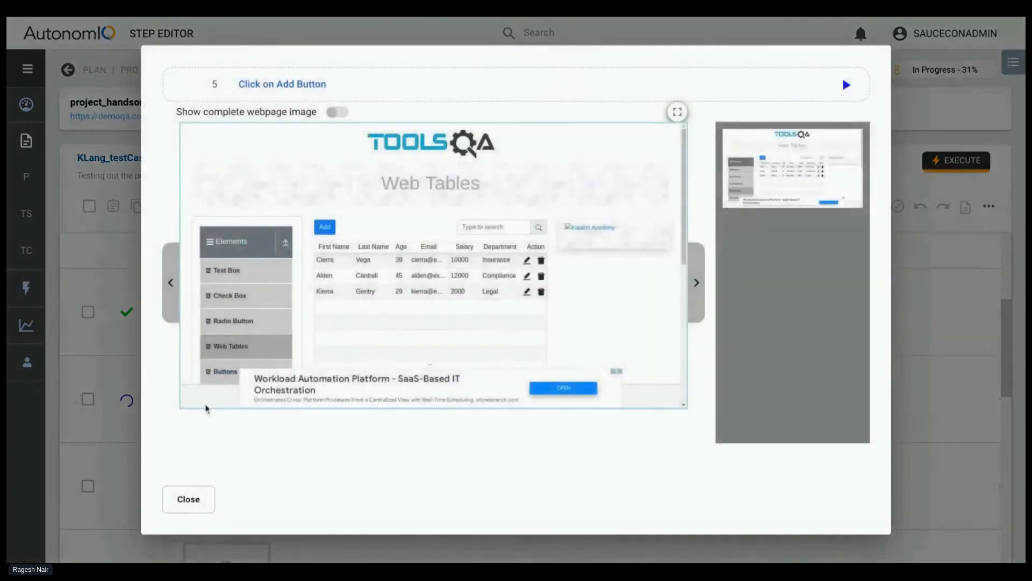
click(198, 498)
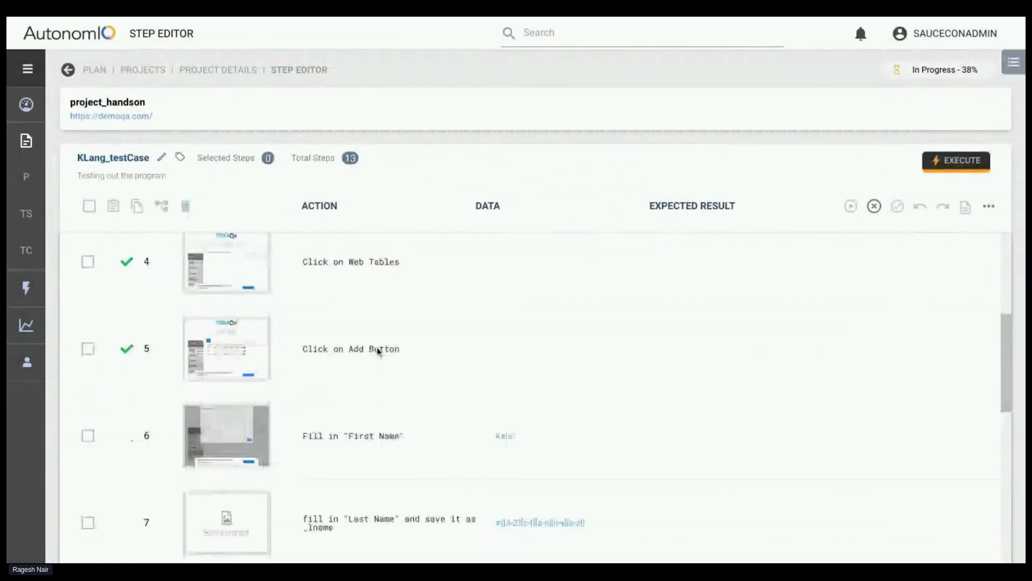
click(256, 368)
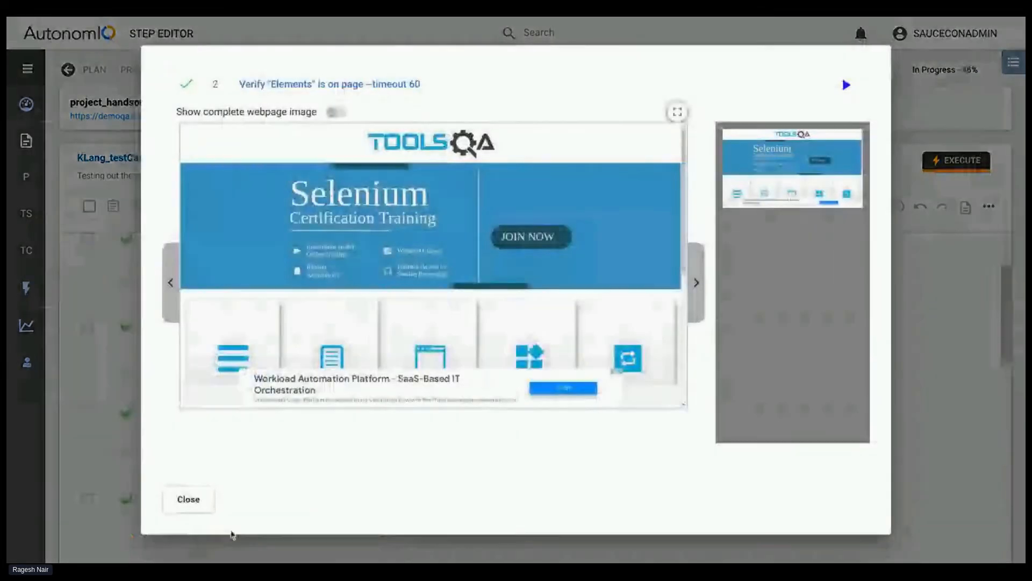
click(193, 502)
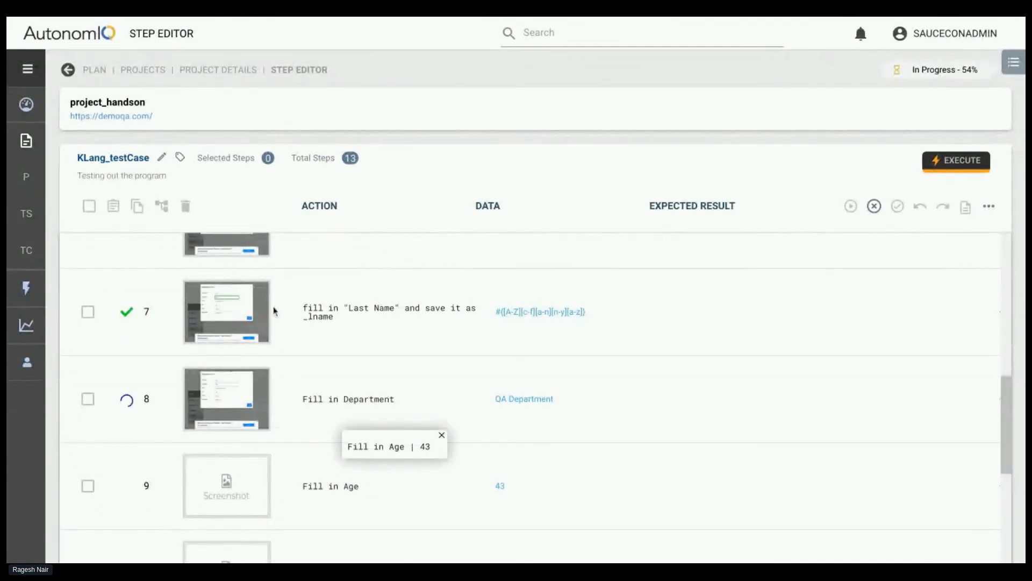
click(243, 402)
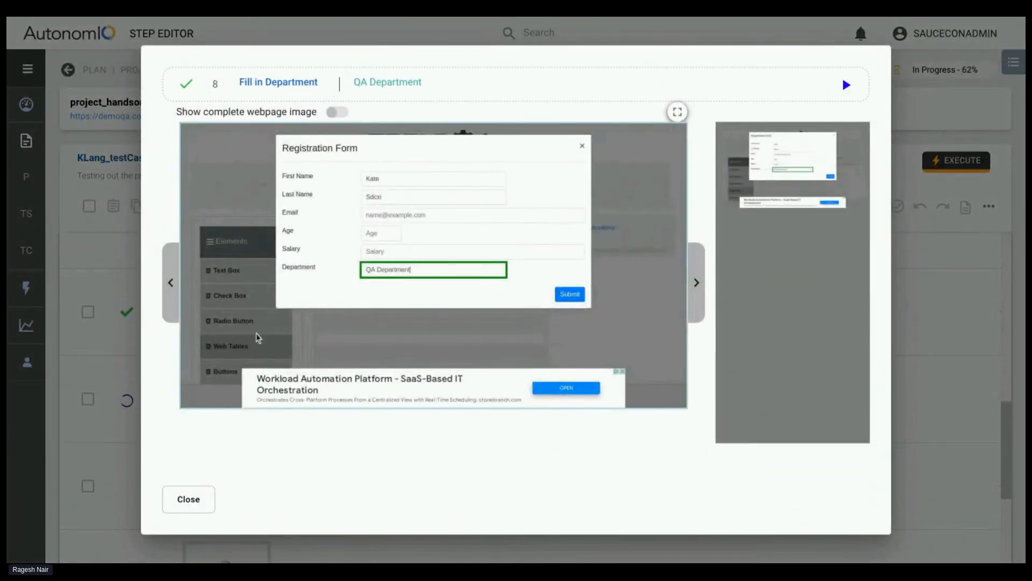
click(189, 503)
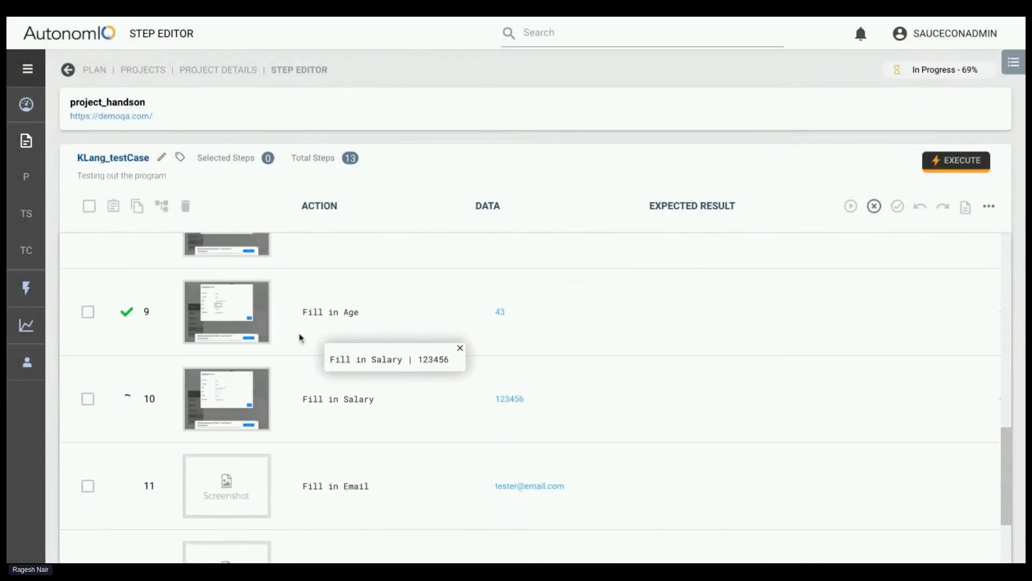
mouse_move(258, 308)
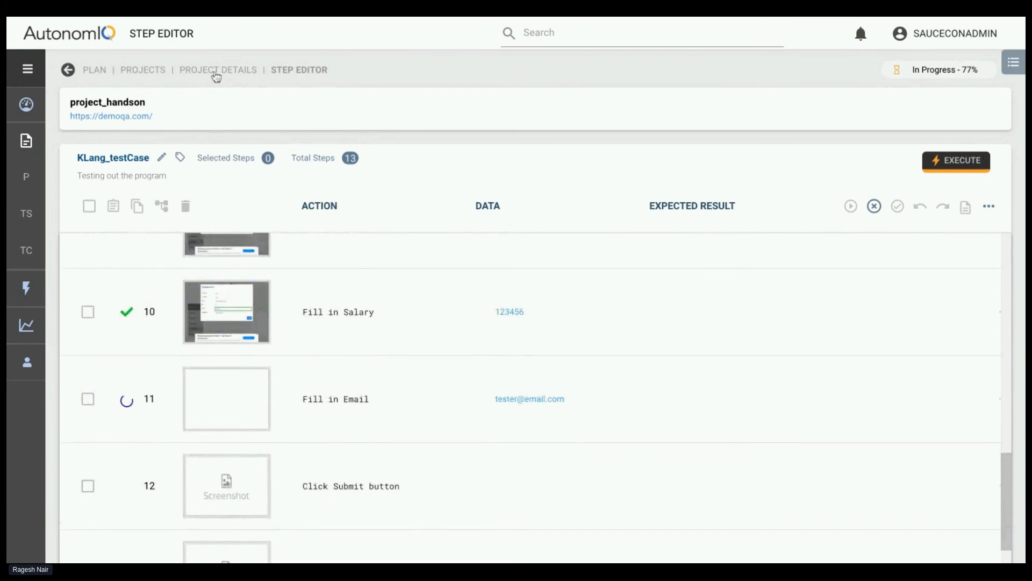
Open the dummy test case from the project details and examine the actions offered for its selected first step, leaving it unselected
click(216, 73)
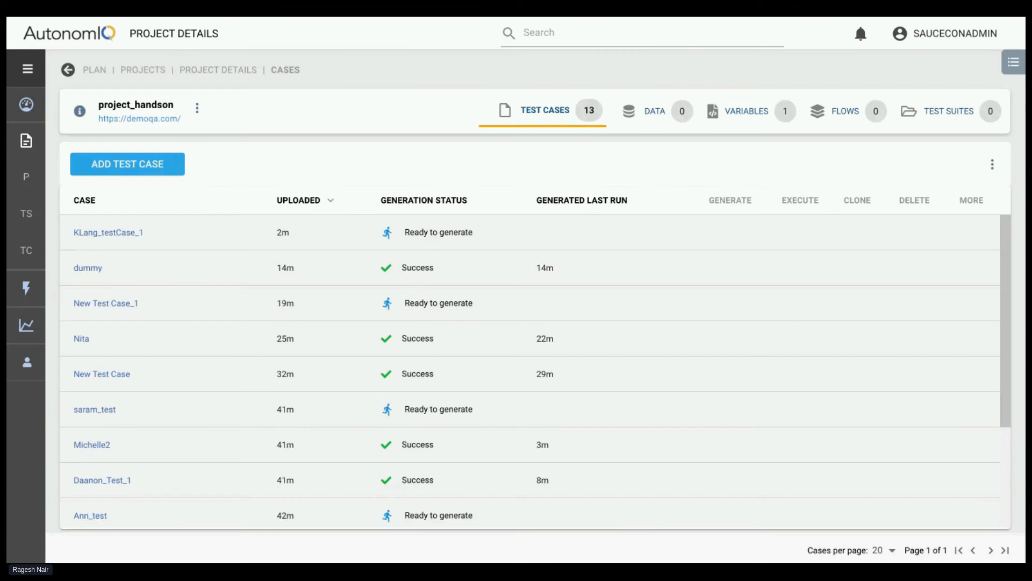
click(88, 267)
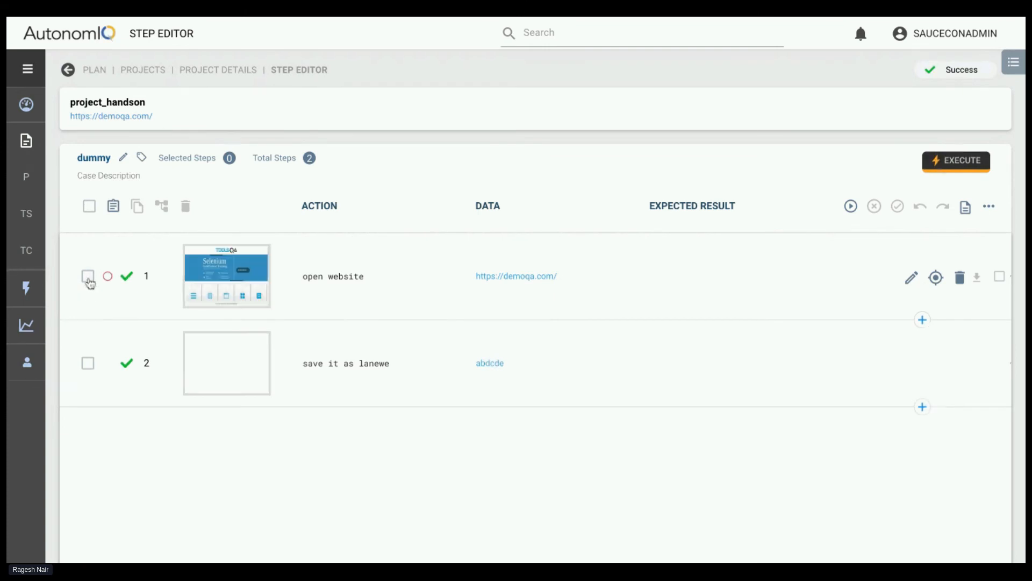
click(89, 279)
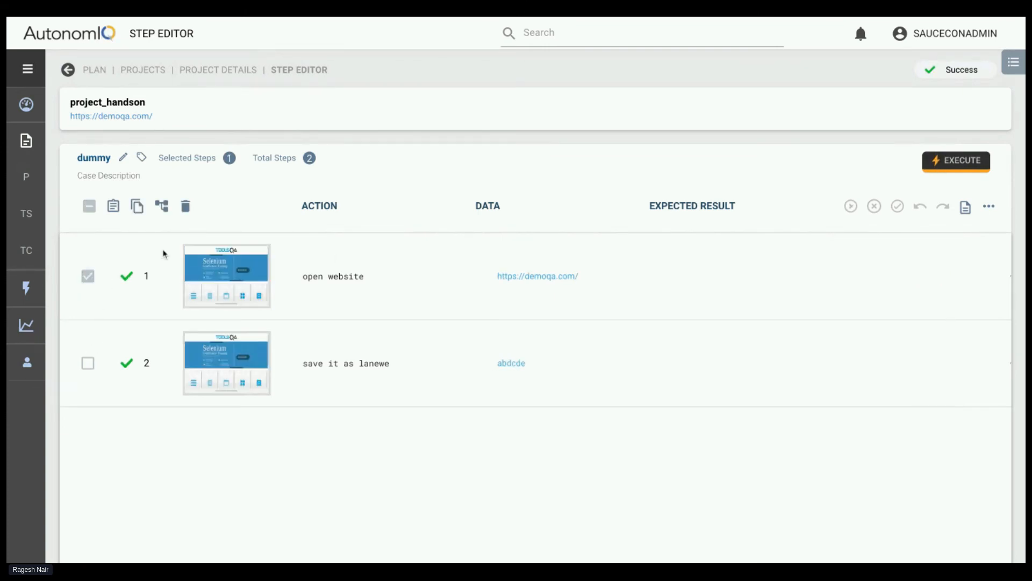
click(87, 274)
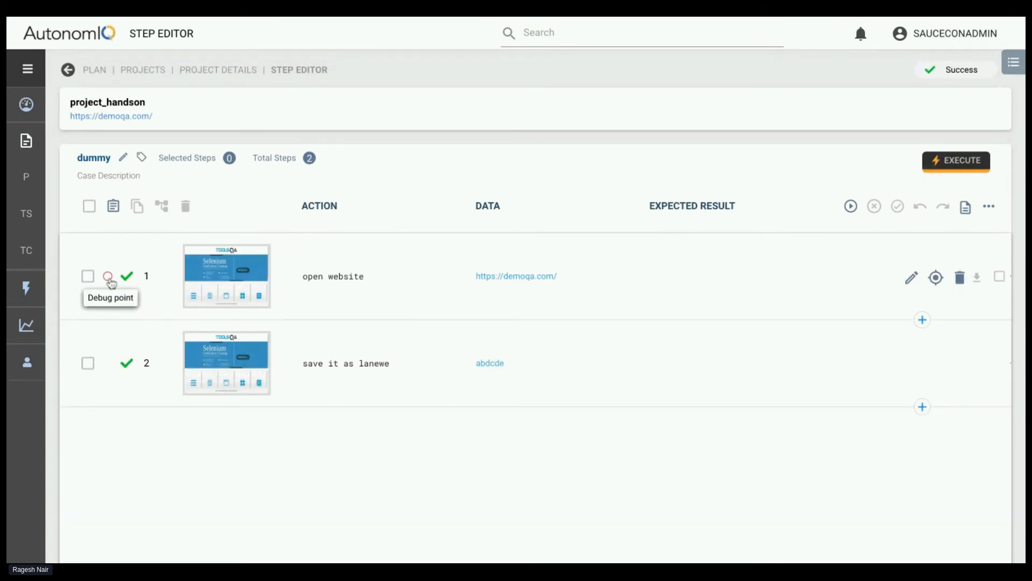
click(88, 279)
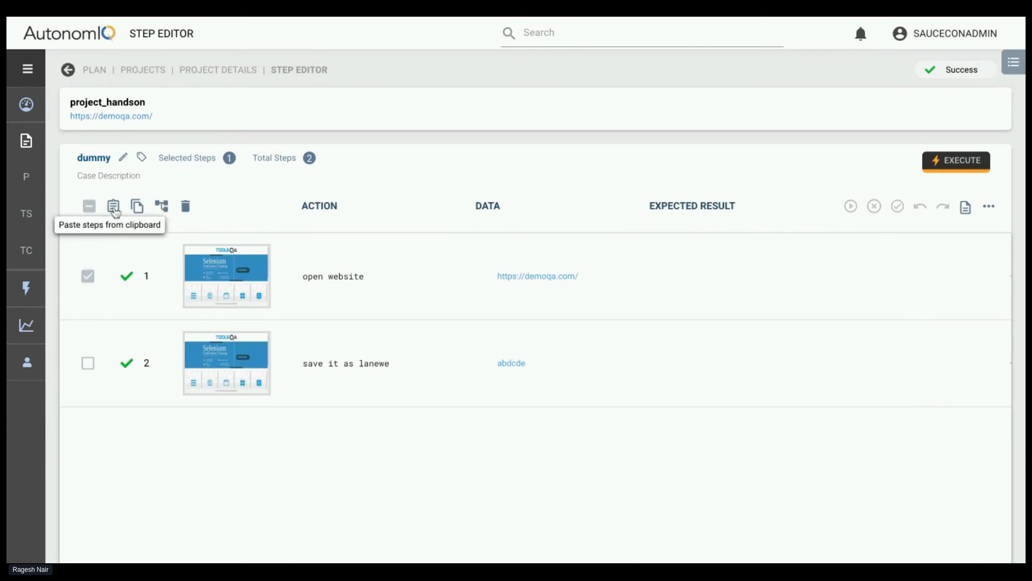
click(86, 275)
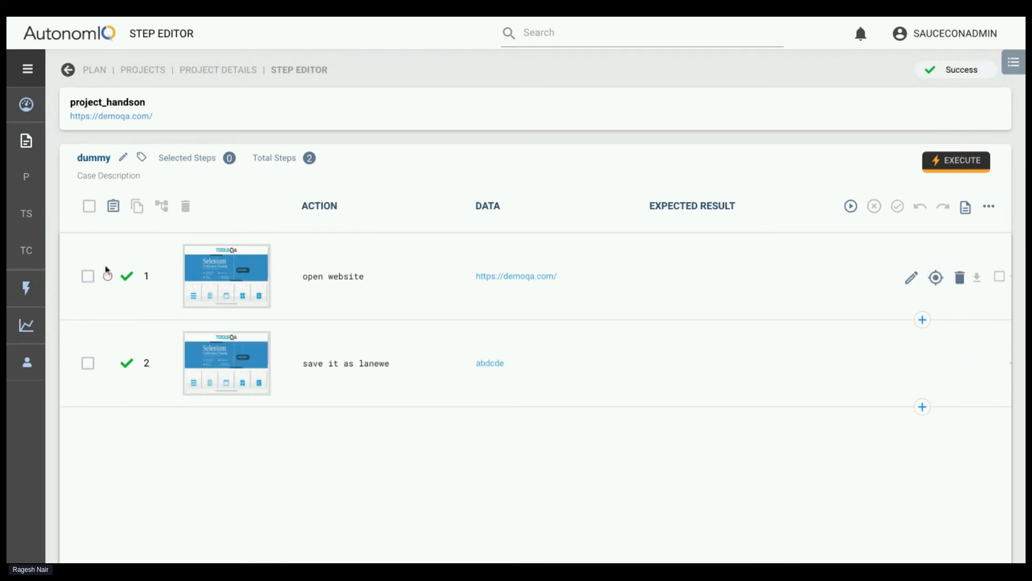
click(89, 277)
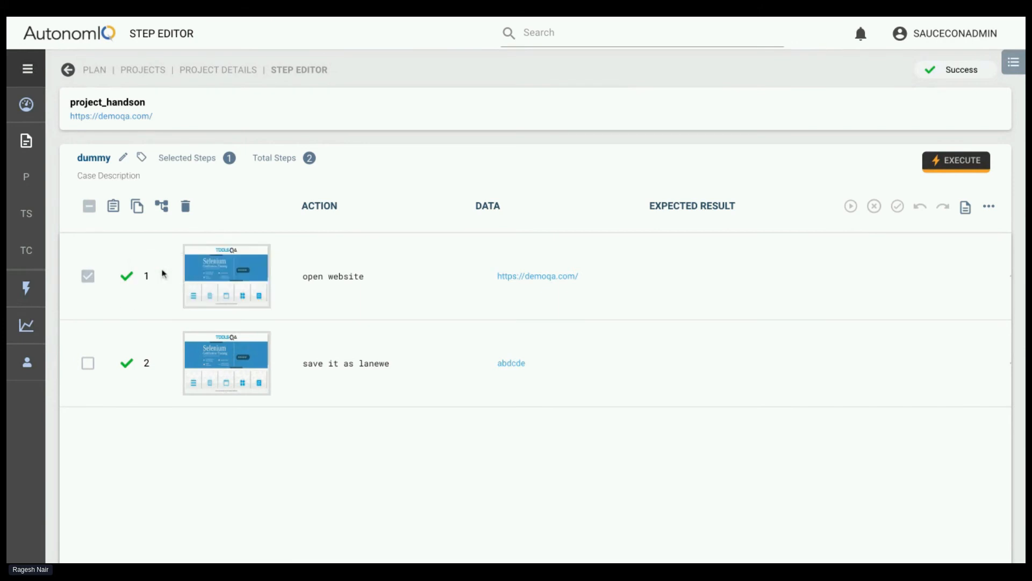
click(88, 276)
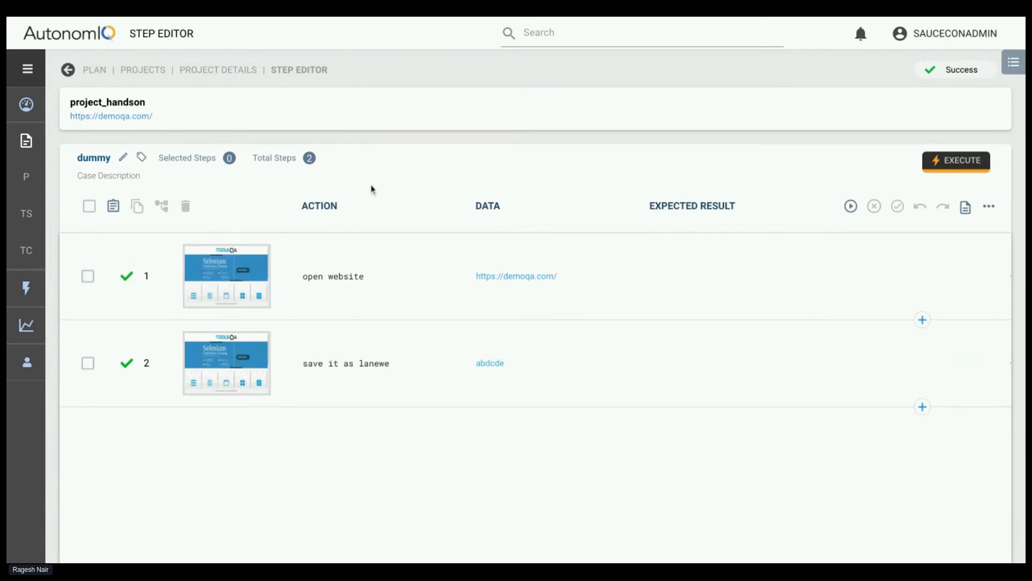
Return to the project details, search the test cases for "ra", and open the matching test case
click(233, 70)
click(516, 32)
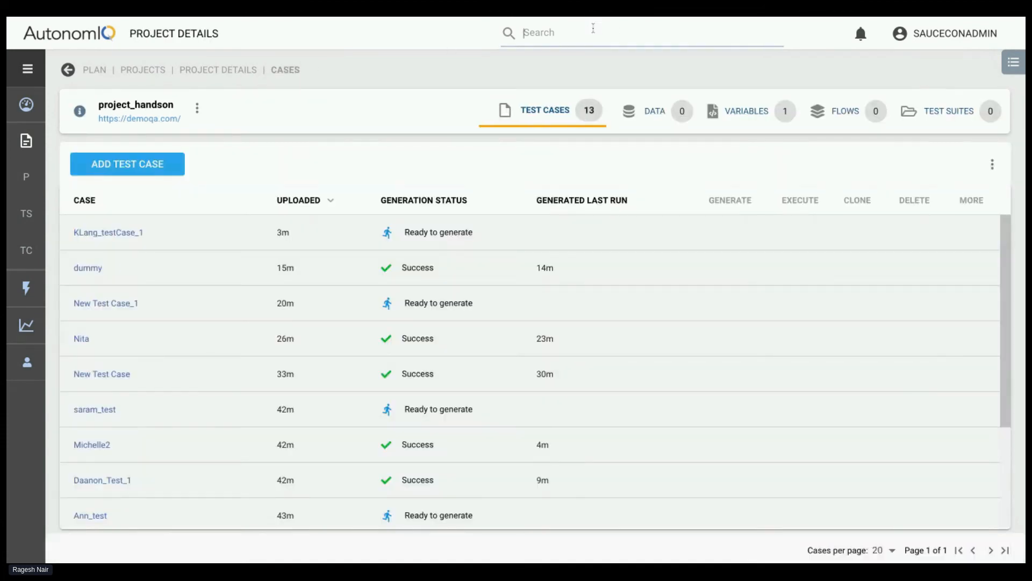
text(ra)
click(103, 267)
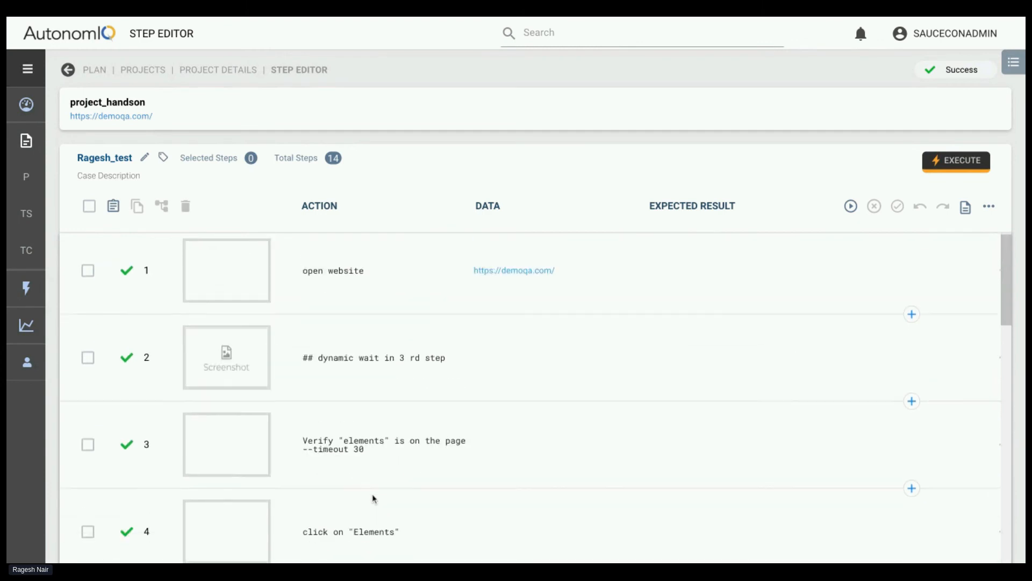
Copy step 3's text Verify "elements" is on the page --timeout 30 into a new step after step 10, and discard that new step
scroll(341, 451, down, 2)
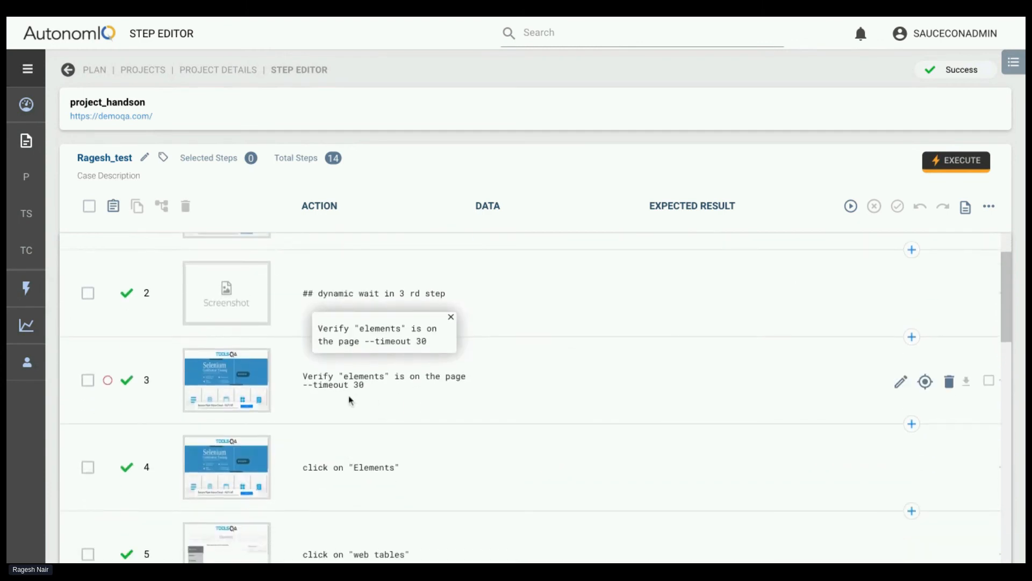
drag(303, 376, 370, 391)
key(ctrl+c)
scroll(337, 486, down, 10)
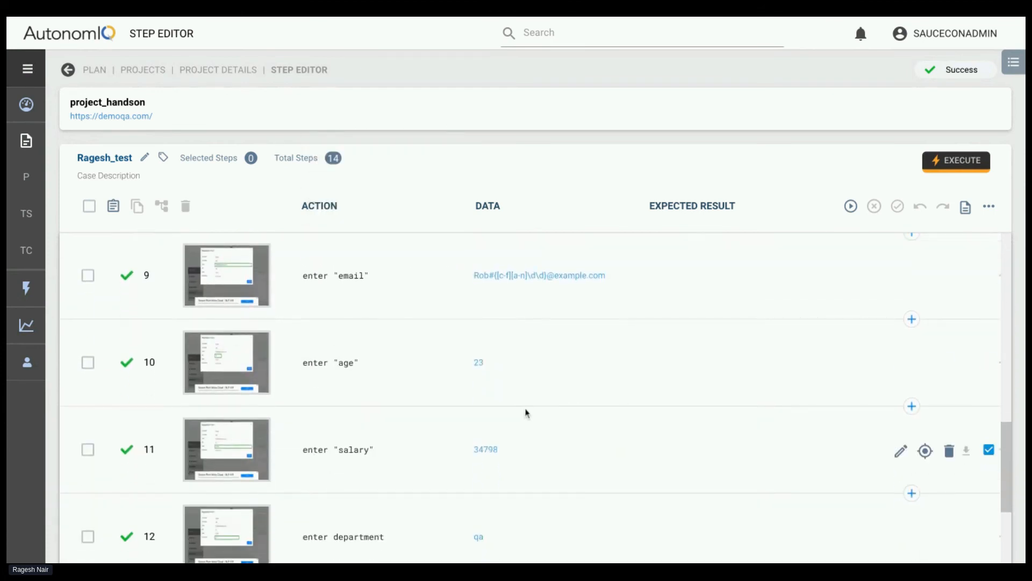
click(912, 406)
key(ctrl+v)
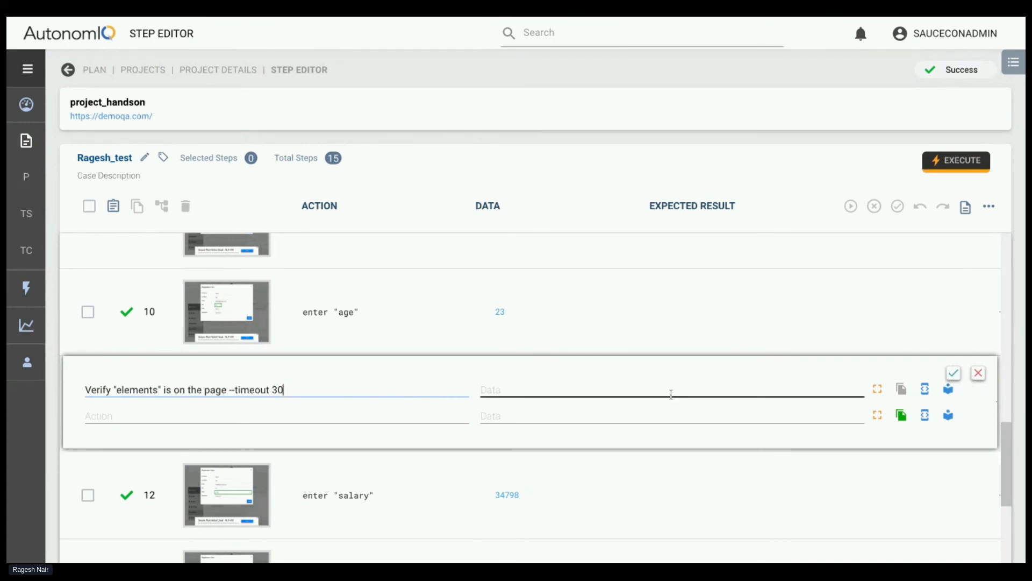
click(978, 374)
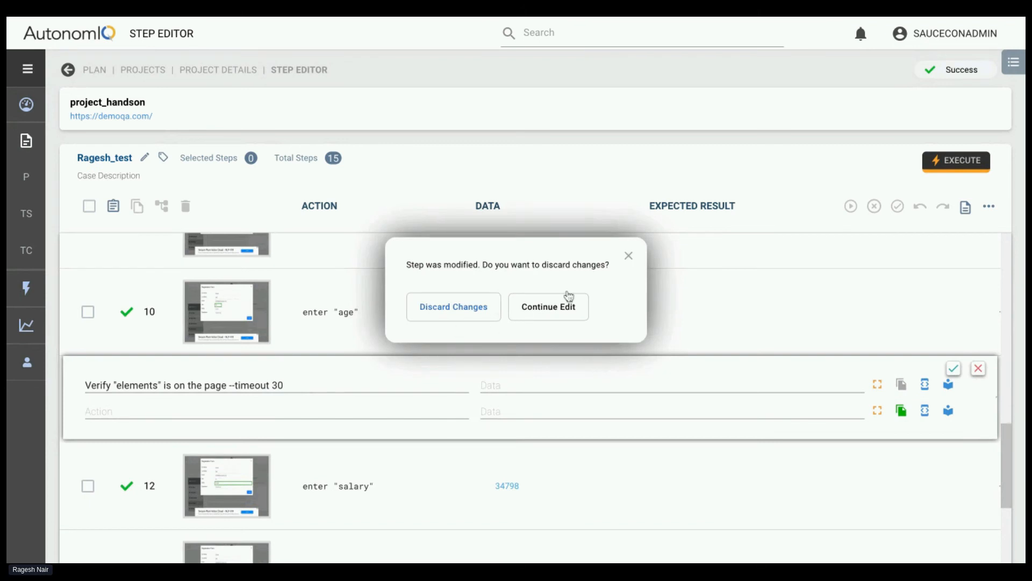
click(460, 305)
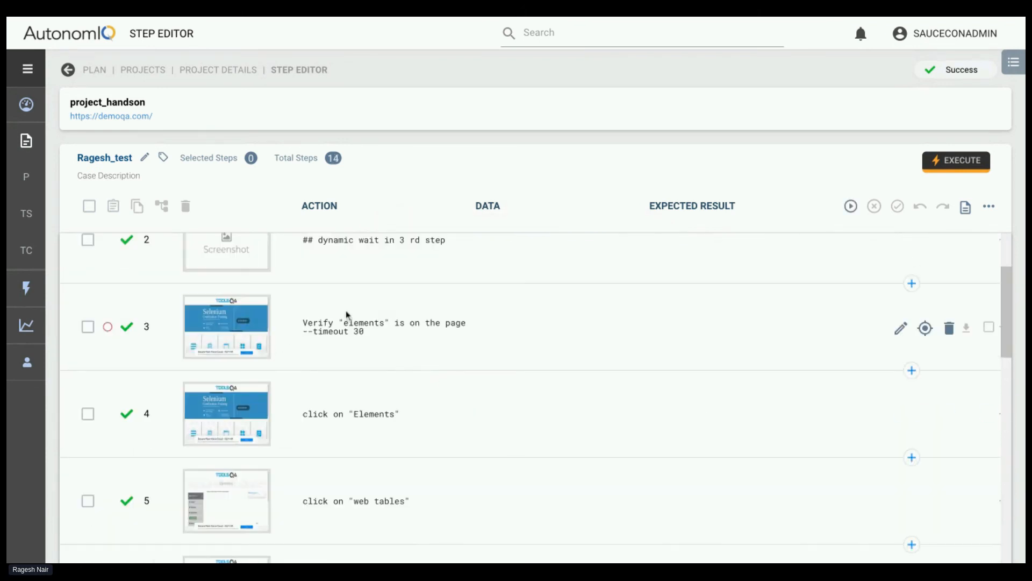
Add a new step with the action wait 2 secs after step 7, enter "first name", and save the test case
scroll(424, 488, down, 5)
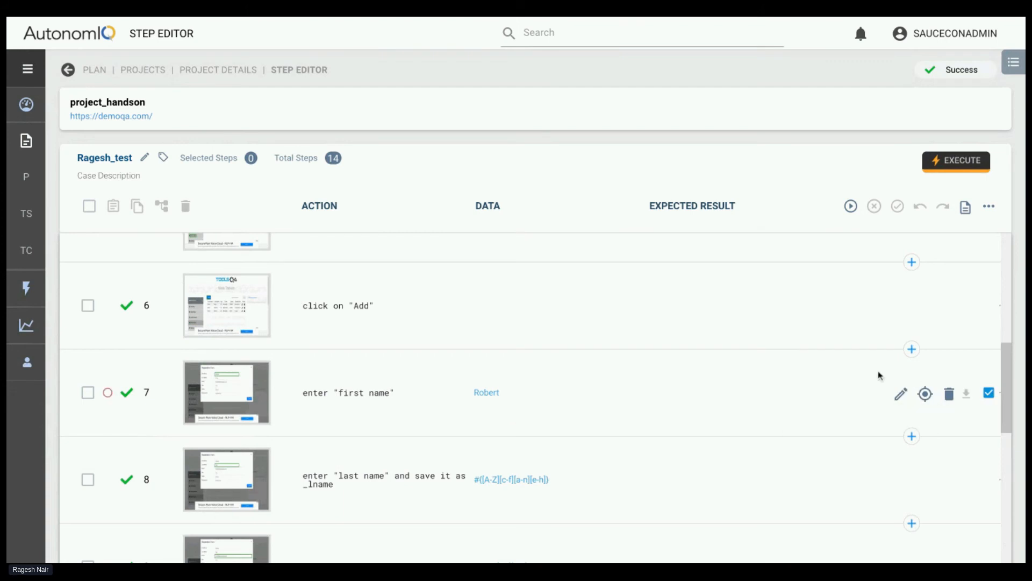
click(911, 436)
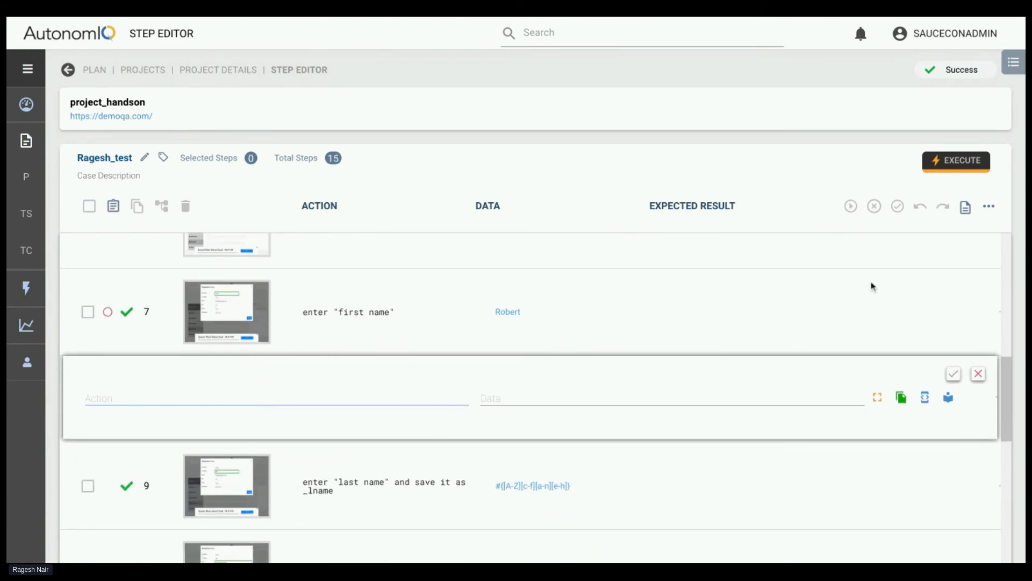
text(#)
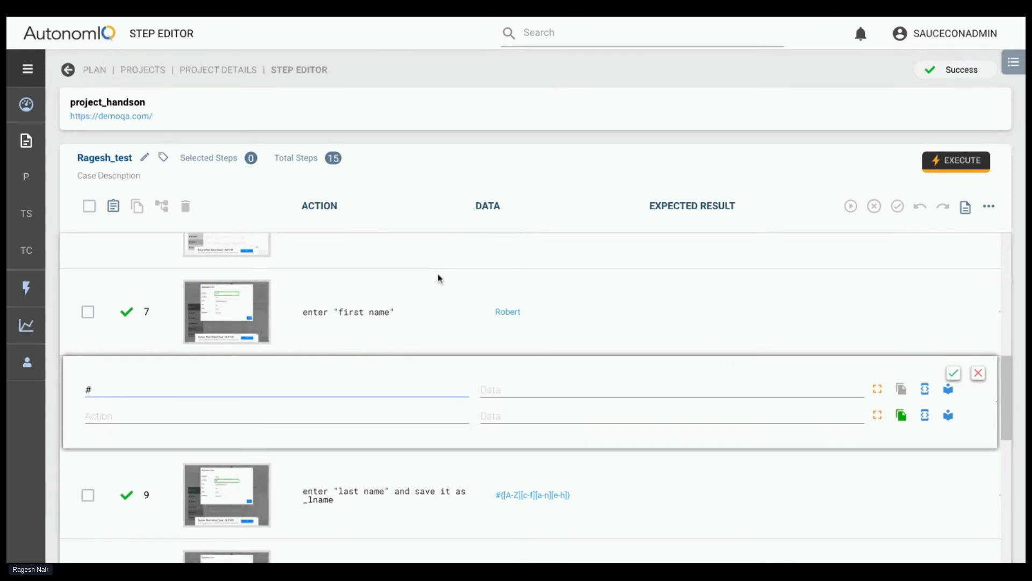
key(BackSpace)
text(a)
key(BackSpace)
text(a)
key(BackSpace)
text(wait 2 sec sd)
click(953, 372)
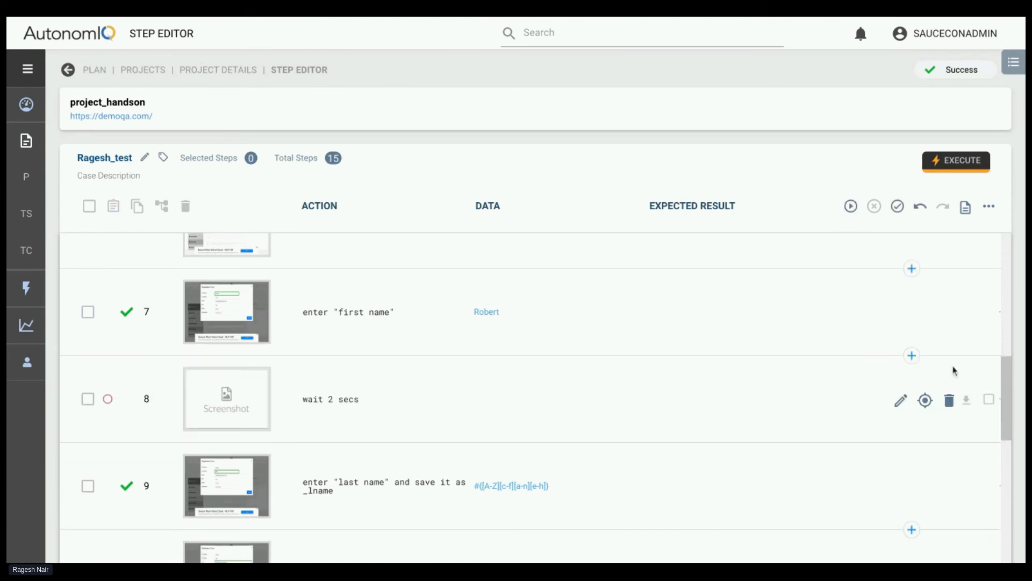
click(895, 209)
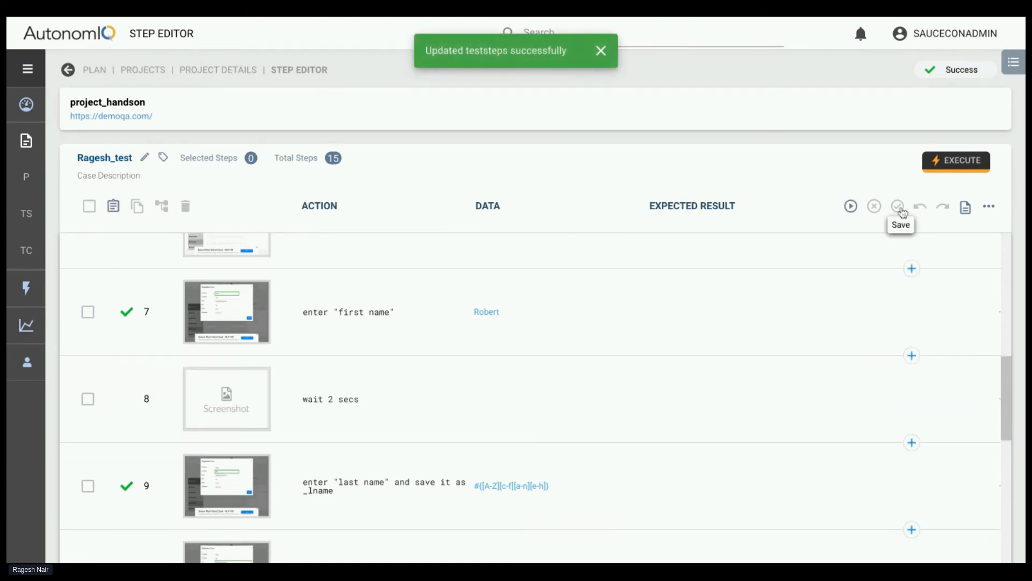
Open the test case with the step 15 assertion failure from the project details, and review its step 15 and "LAST NAME" step
click(242, 70)
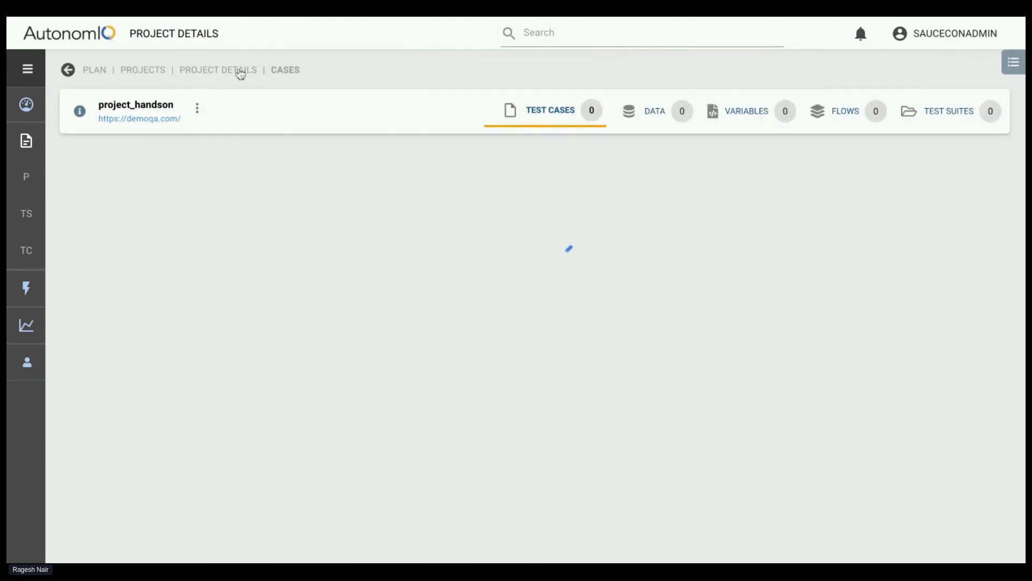
scroll(352, 389, down, 3)
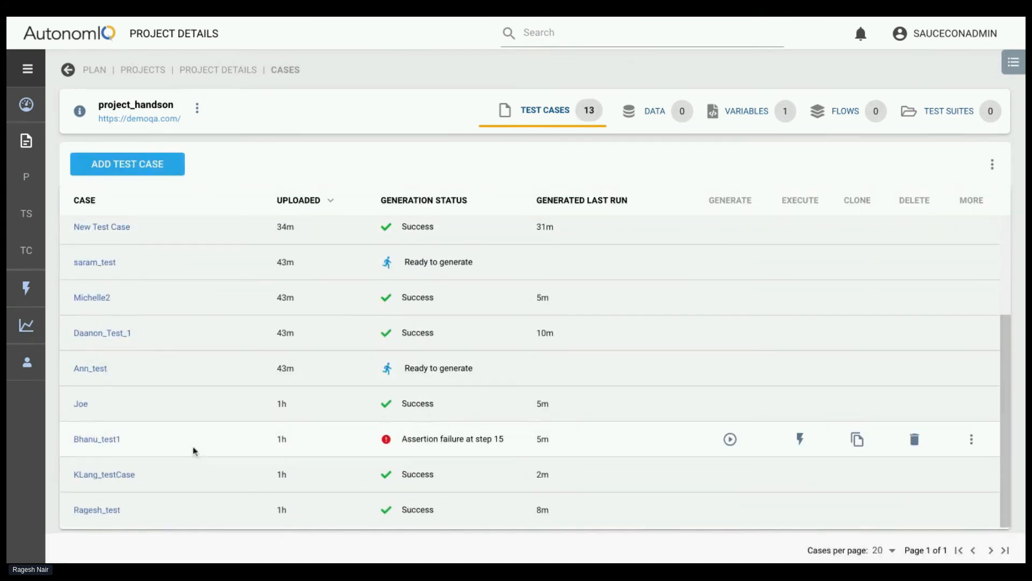
click(86, 439)
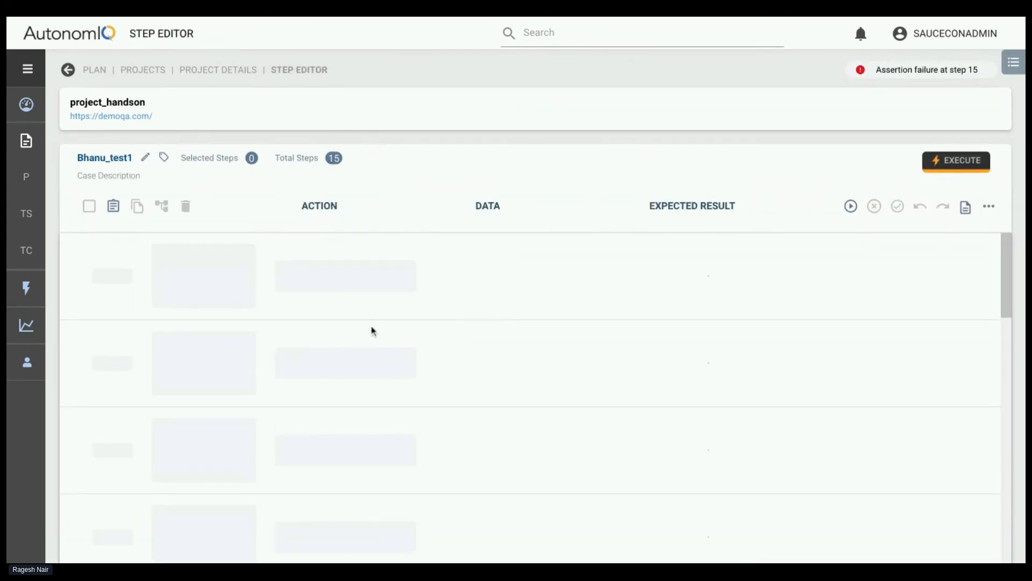
scroll(373, 331, down, 10)
scroll(373, 331, down, 5)
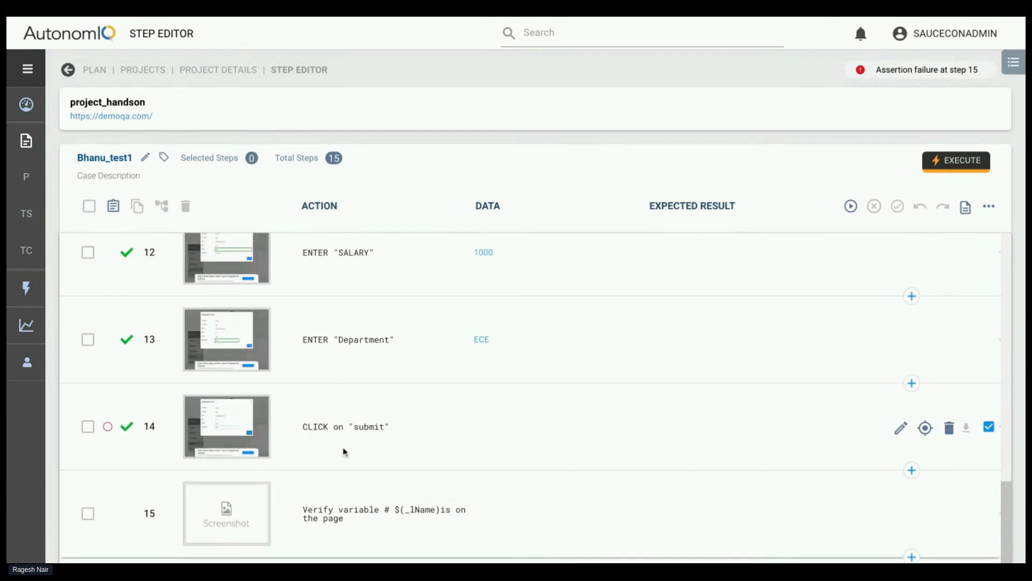
click(342, 514)
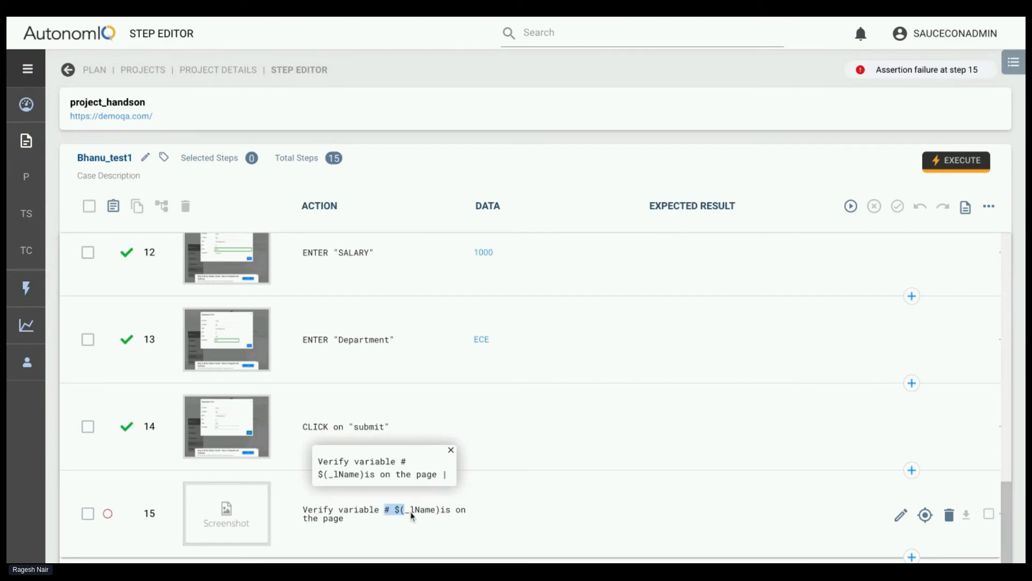
scroll(352, 344, up, 3)
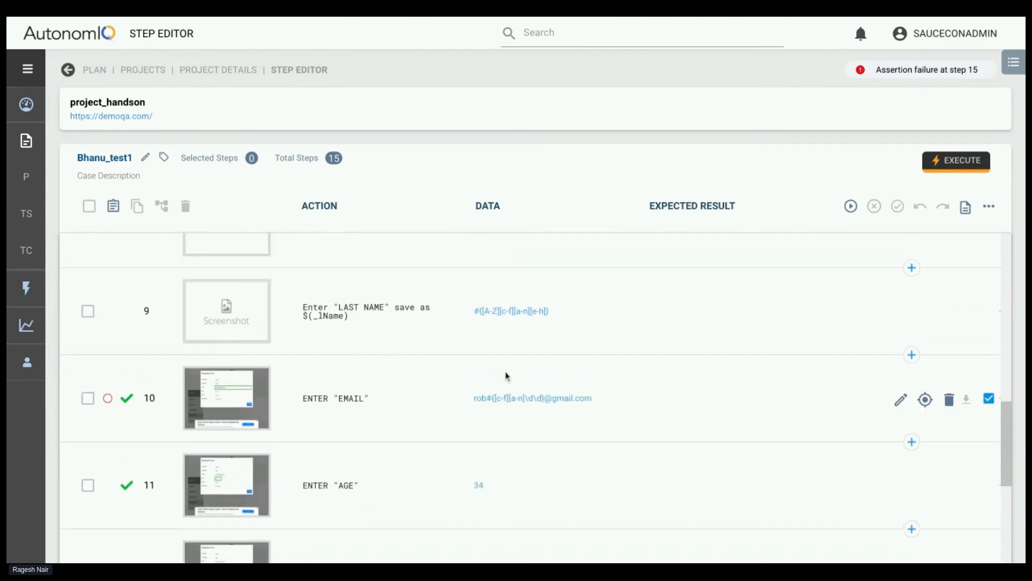
scroll(461, 339, up, 2)
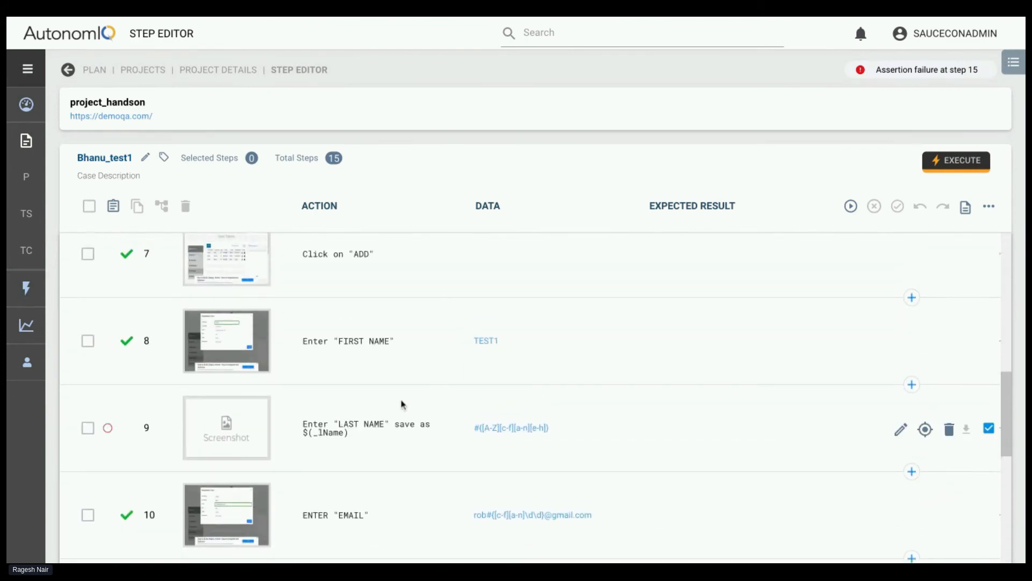
scroll(391, 430, up, 9)
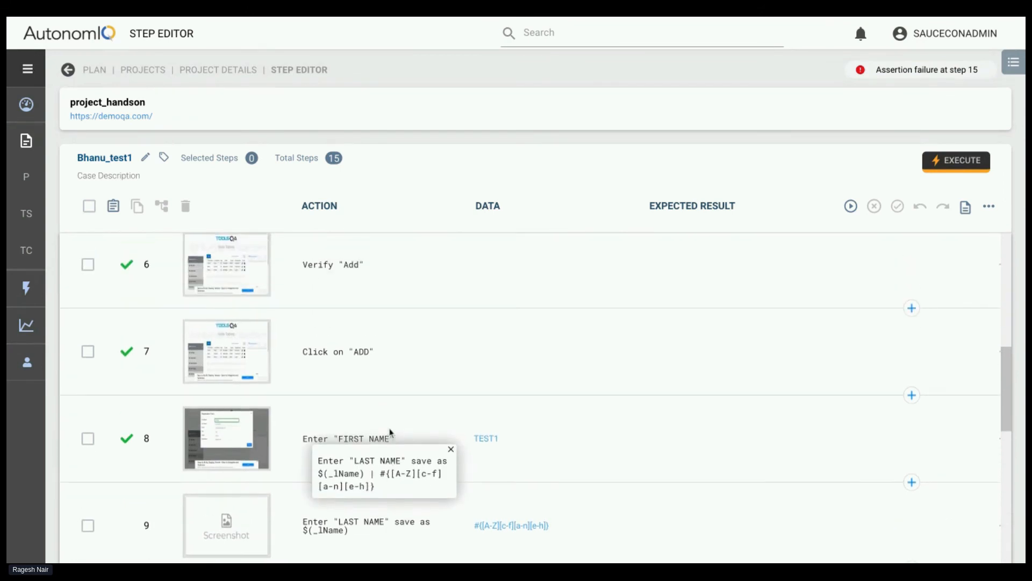
Remove the word variable and the # sign from step 15's action, ahead of the last-name variable
scroll(324, 376, down, 15)
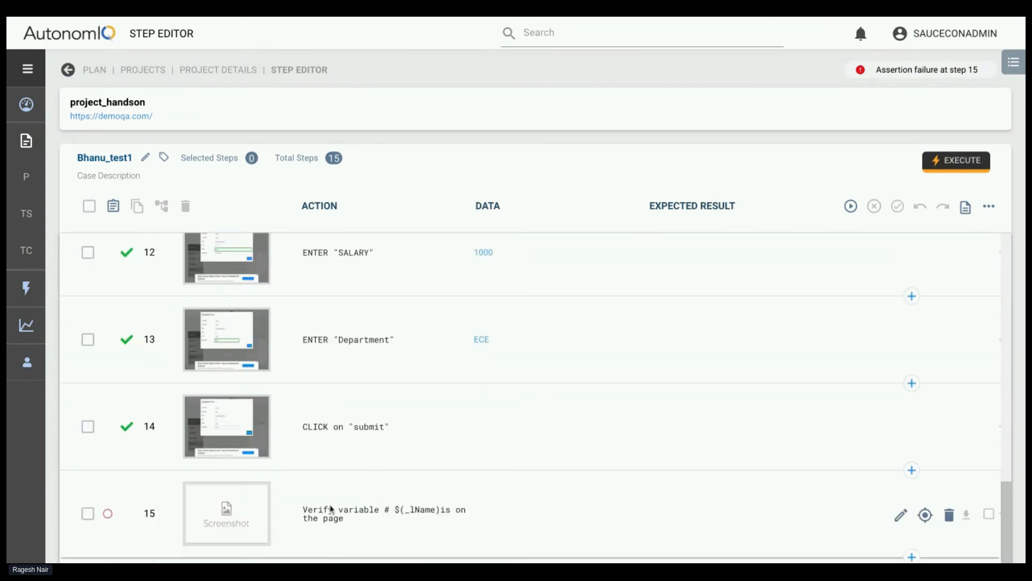
click(901, 515)
double_click(126, 519)
key(BackSpace)
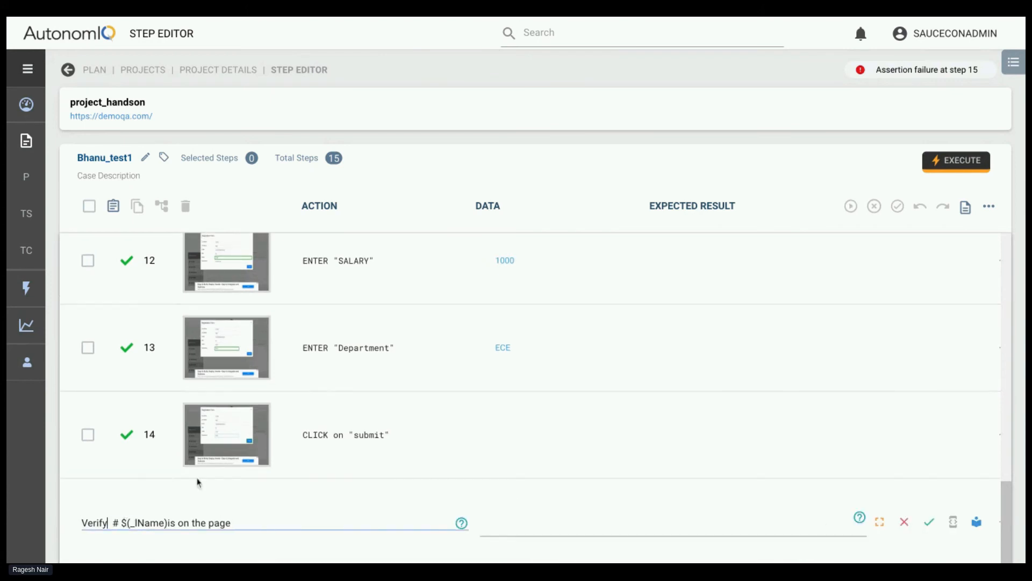
scroll(295, 424, up, 8)
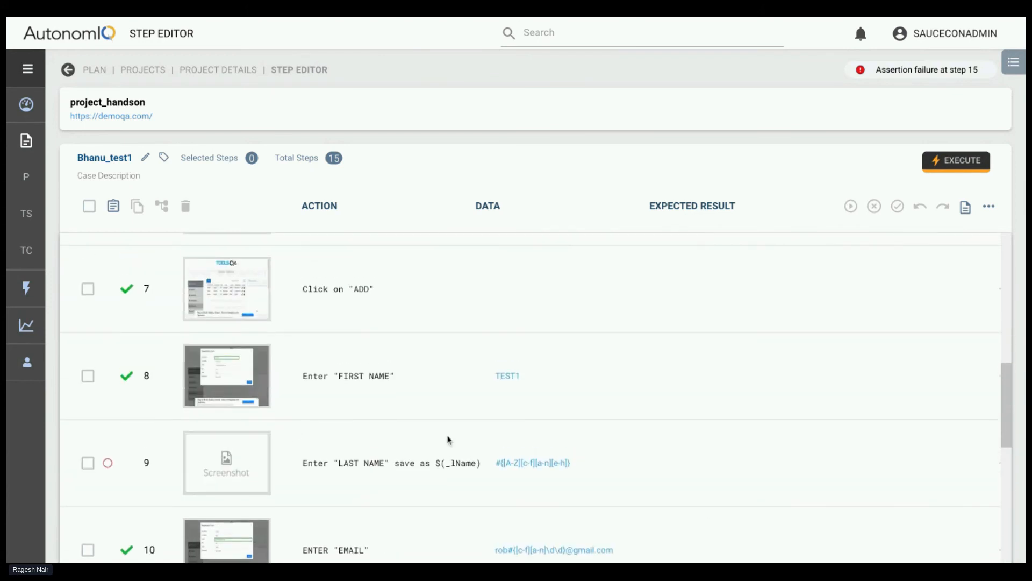
scroll(449, 437, down, 8)
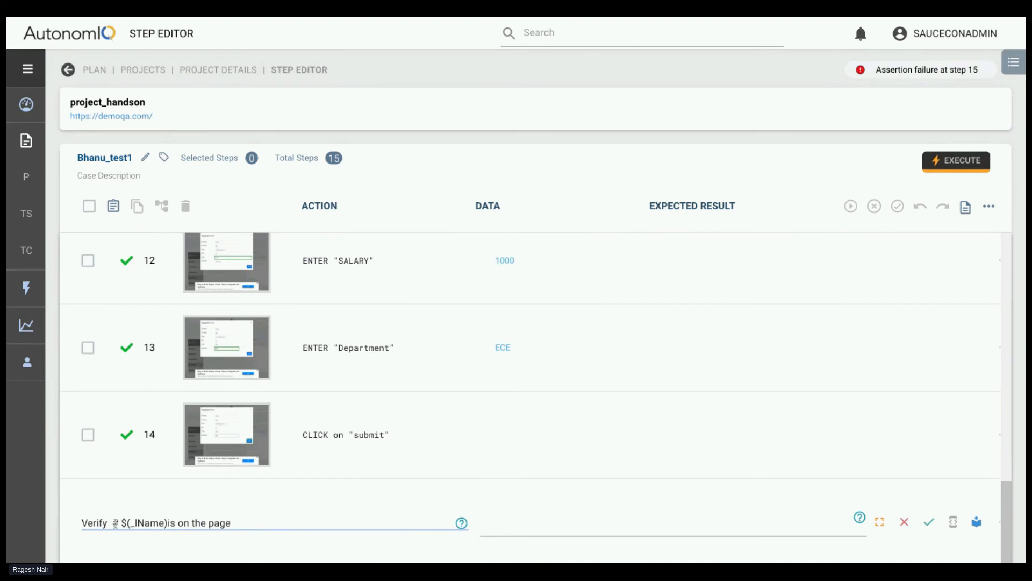
click(117, 523)
key(BackSpace)
key(BackSpace)
scroll(290, 433, up, 5)
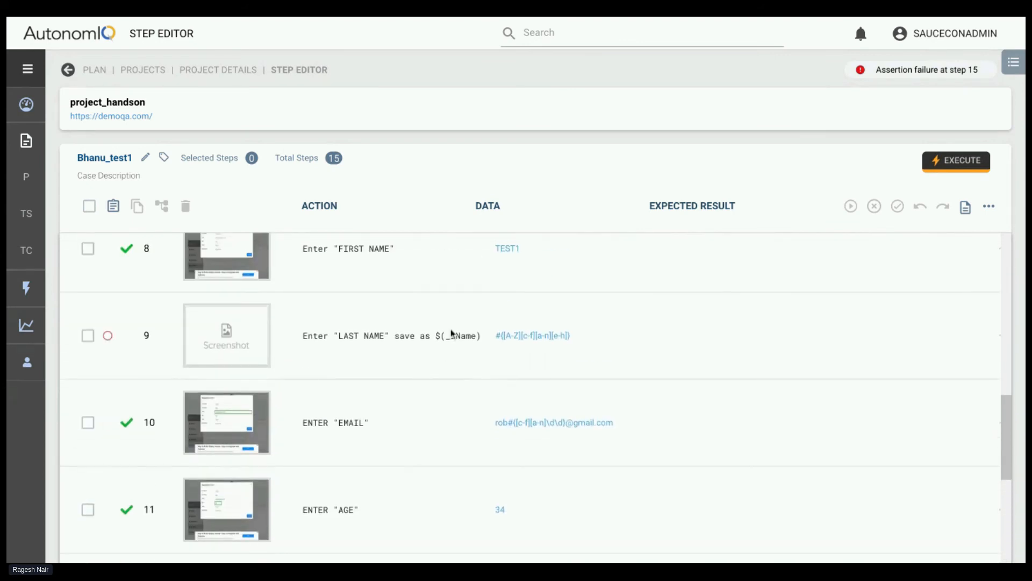
scroll(423, 520, down, 5)
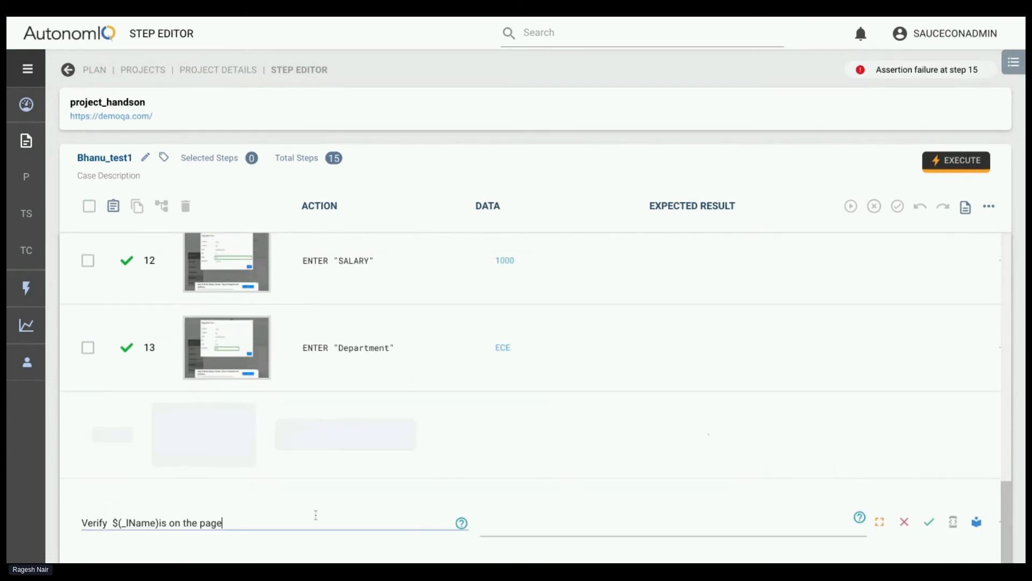
Replace the parentheses with braces so step 15 reads Verify ${_lName} is on the page, and save the test case
click(122, 522)
key(BackSpace)
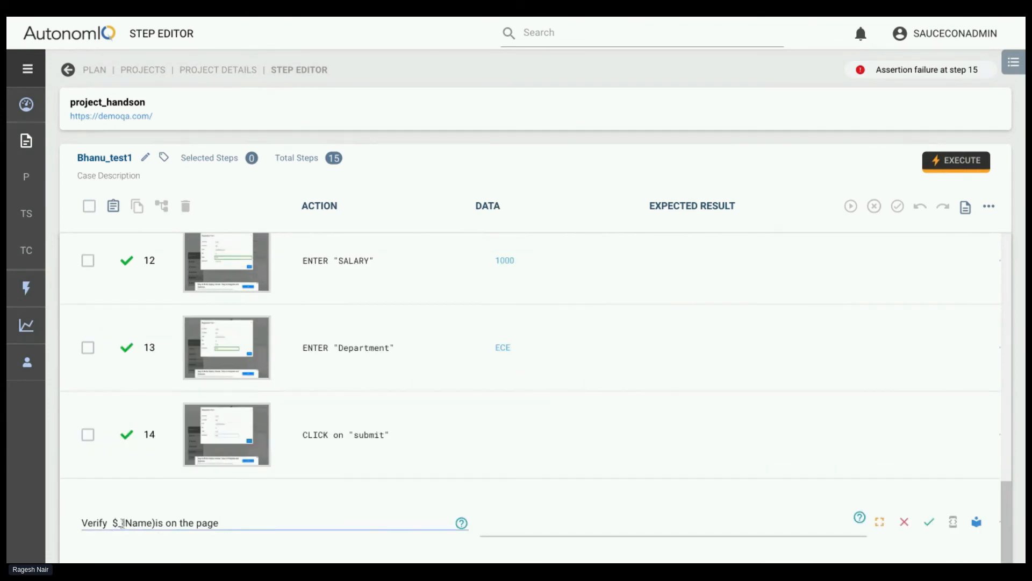
text({)
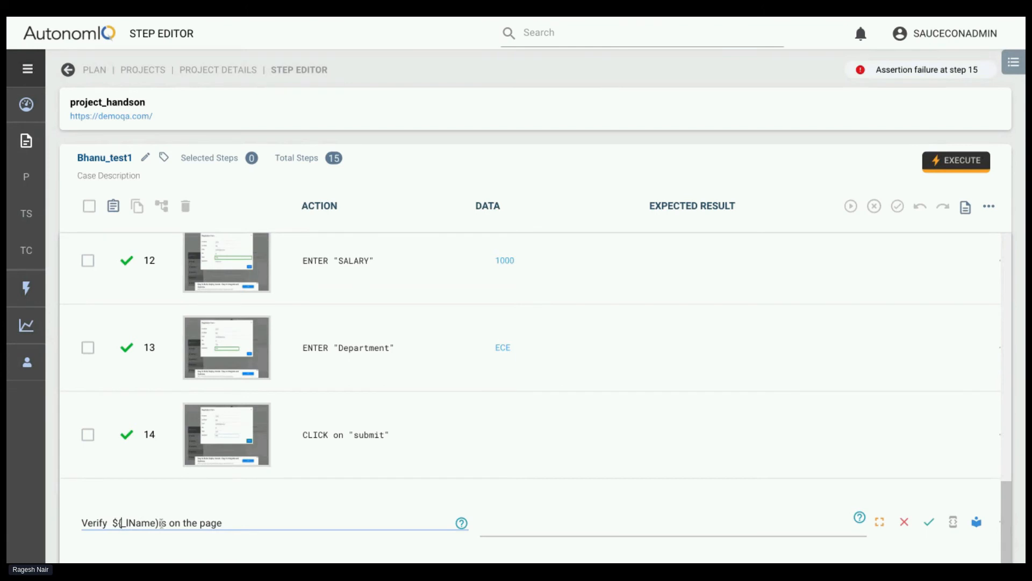
key(BackSpace)
text(})
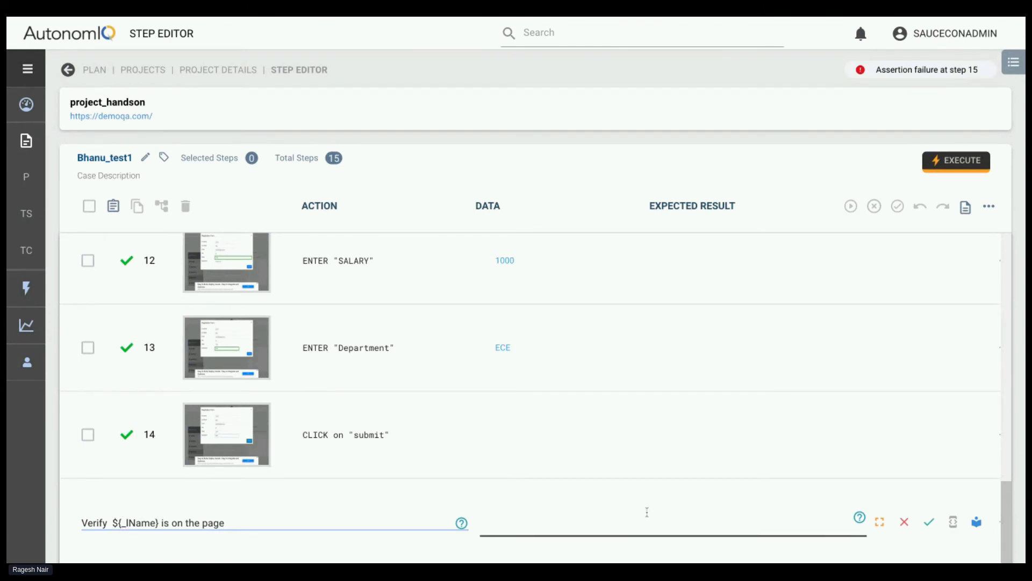
click(929, 521)
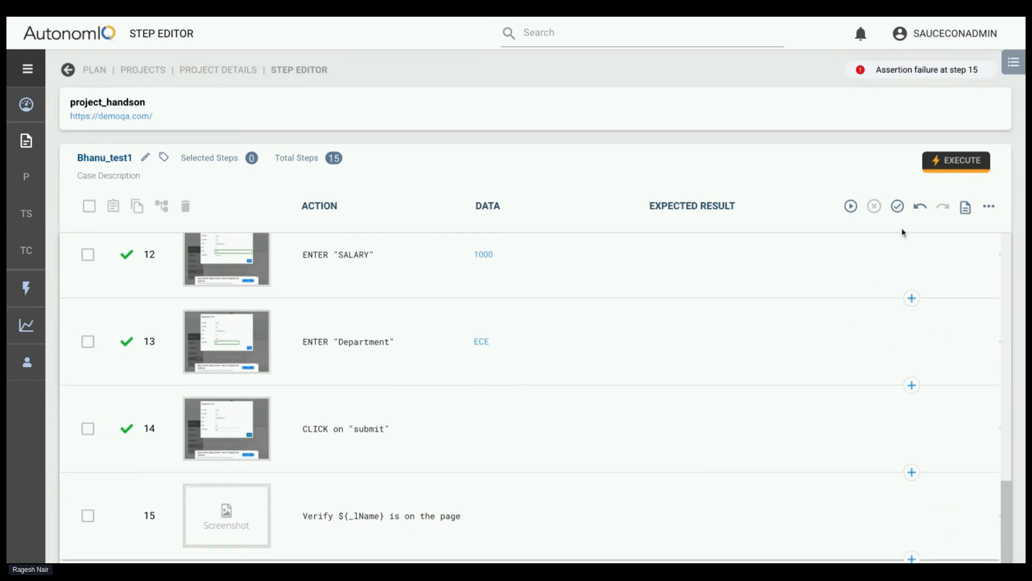
click(897, 206)
Change step 9's action to Enter "LAST NAME" save as _lName, without the dollar sign and parentheses
scroll(629, 306, up, 6)
scroll(629, 308, up, 2)
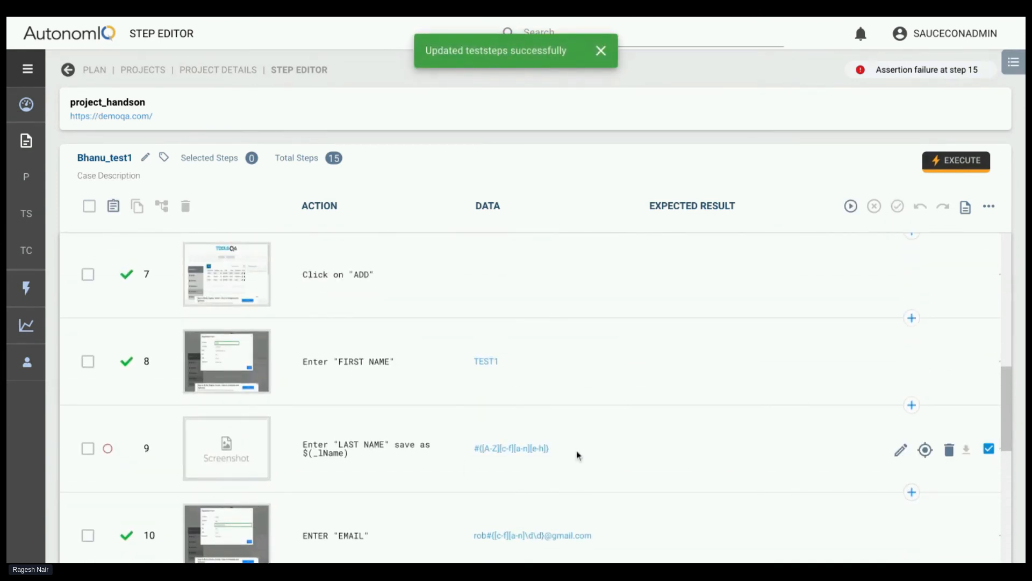
click(901, 449)
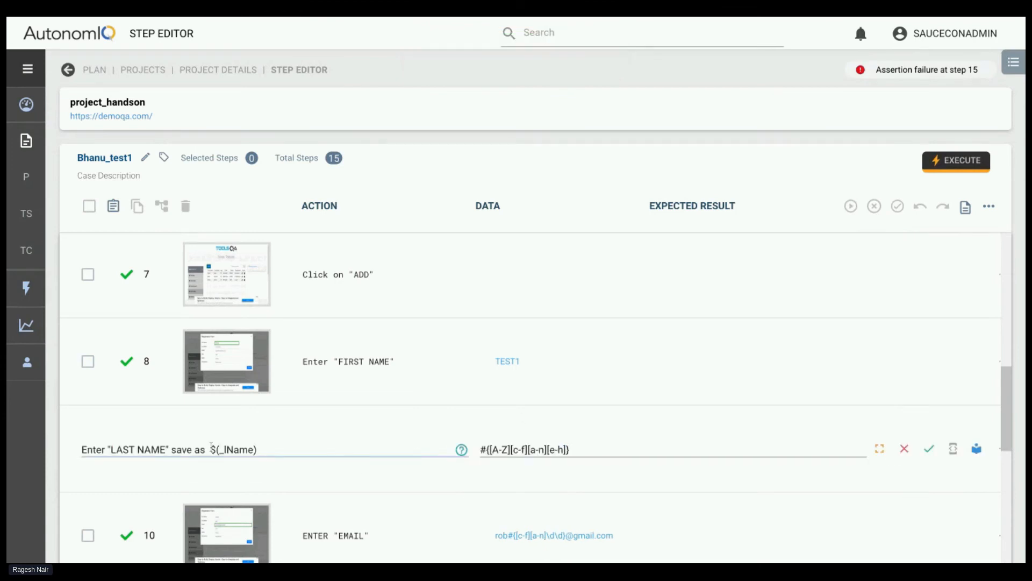
key(BackSpace)
key(BackSpace)
click(250, 450)
key(BackSpace)
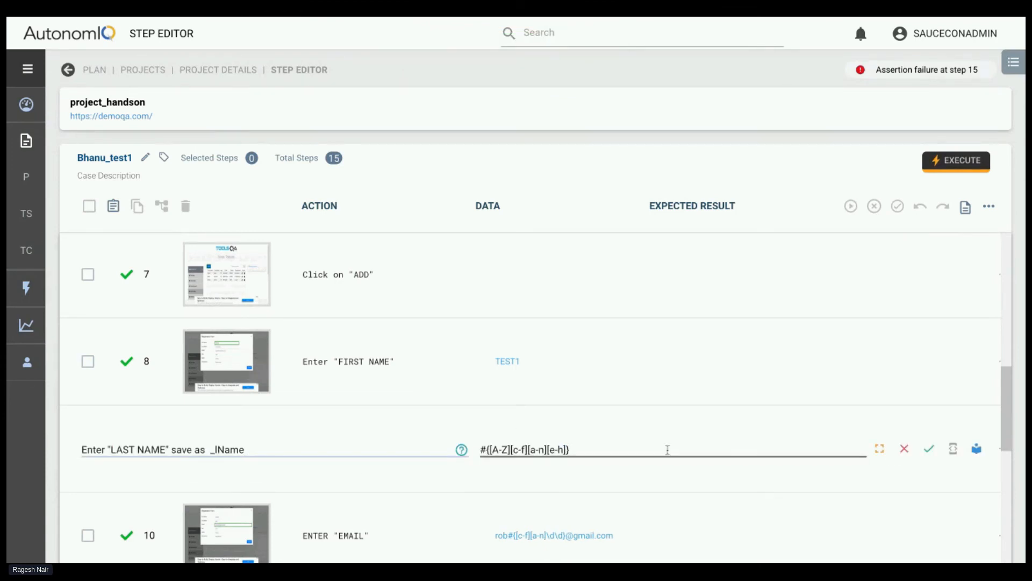
click(929, 450)
Insert "it" so step 9 reads Enter "LAST NAME" save it as _lName, and save the test case
scroll(454, 459, down, 1)
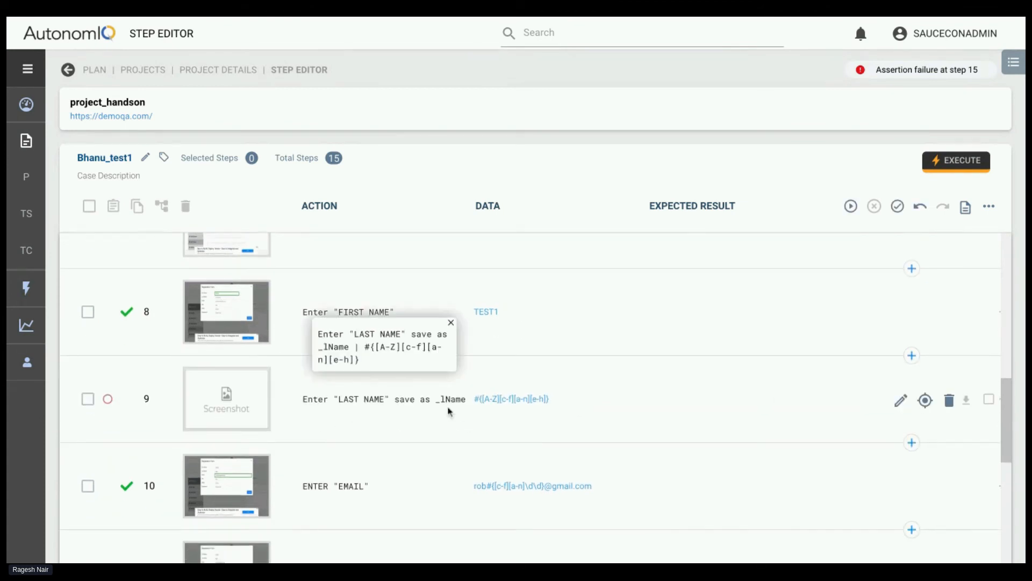
click(901, 400)
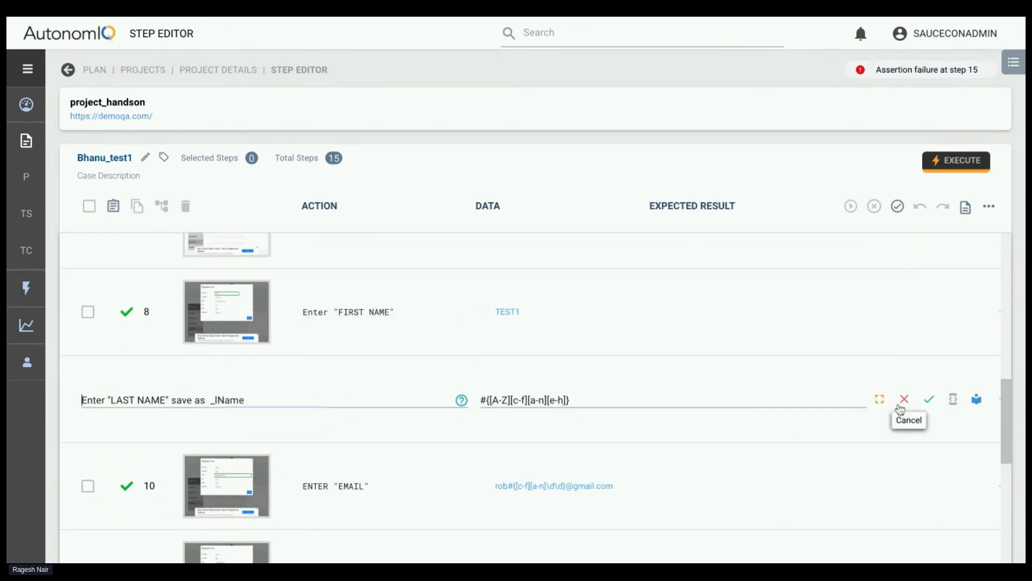
text(it)
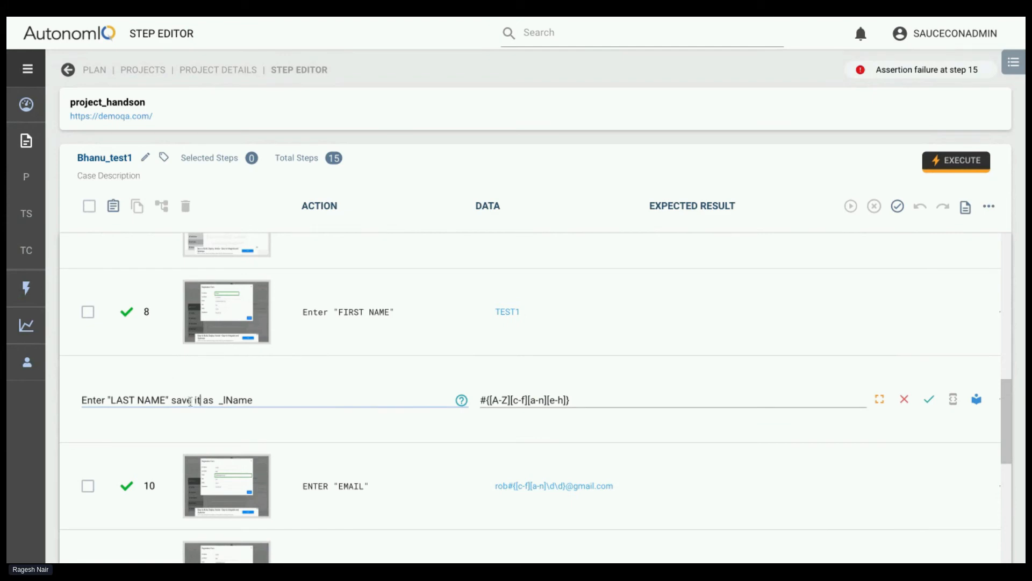
click(929, 399)
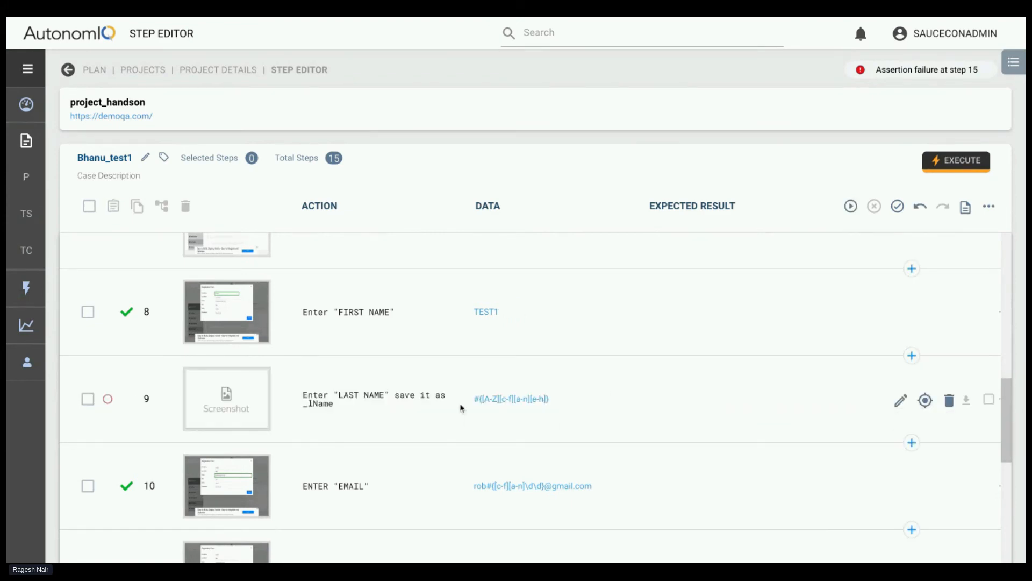
scroll(540, 409, down, 8)
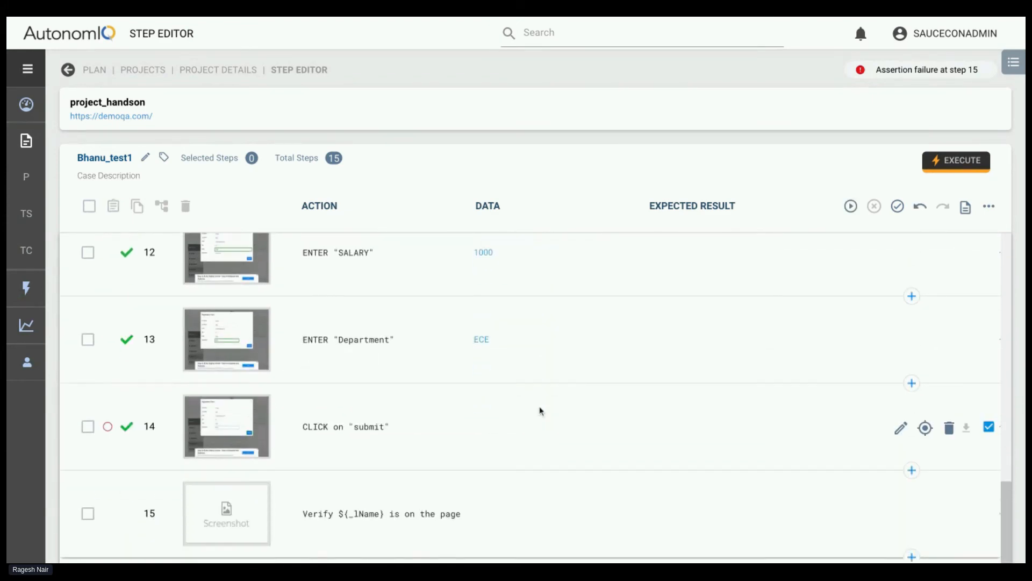
click(898, 206)
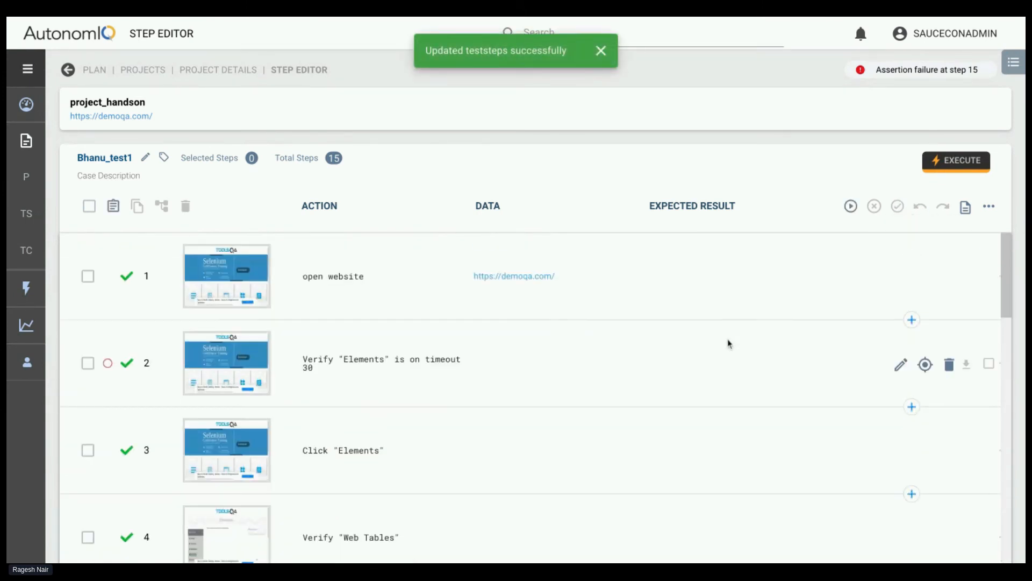
Replace "is on" with two hyphens so step 2's action reads Verify "Elements" -- timeout 30, and save the step
triple_click(300, 361)
click(333, 372)
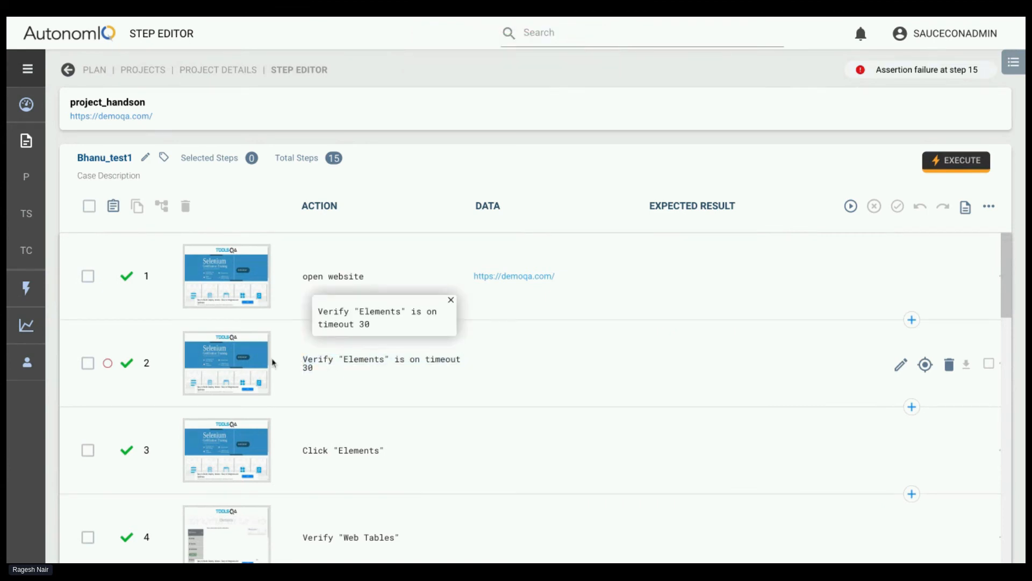
triple_click(300, 362)
click(300, 363)
drag(308, 365, 444, 360)
click(407, 380)
click(900, 364)
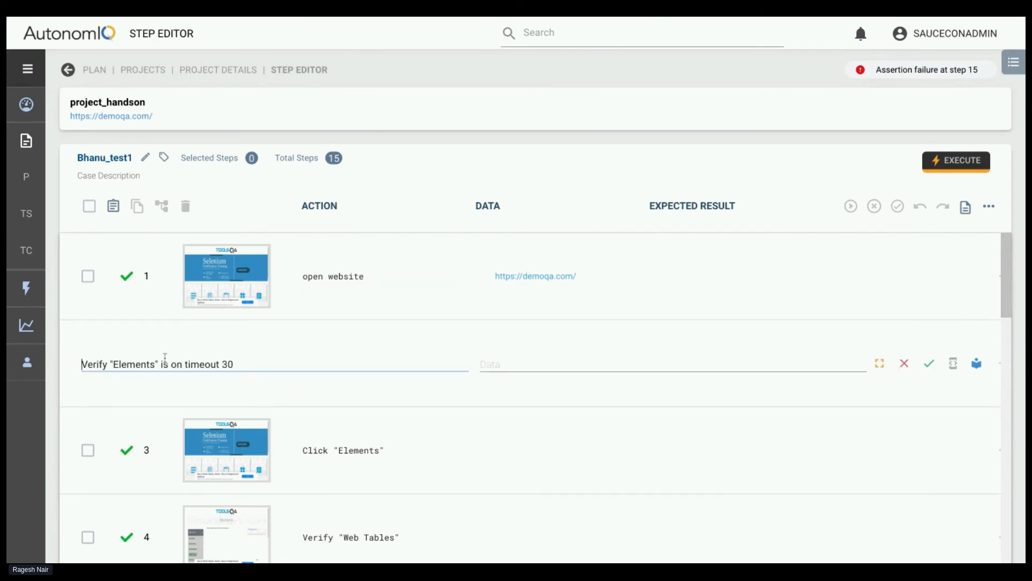
drag(182, 366, 160, 366)
key(BackSpace)
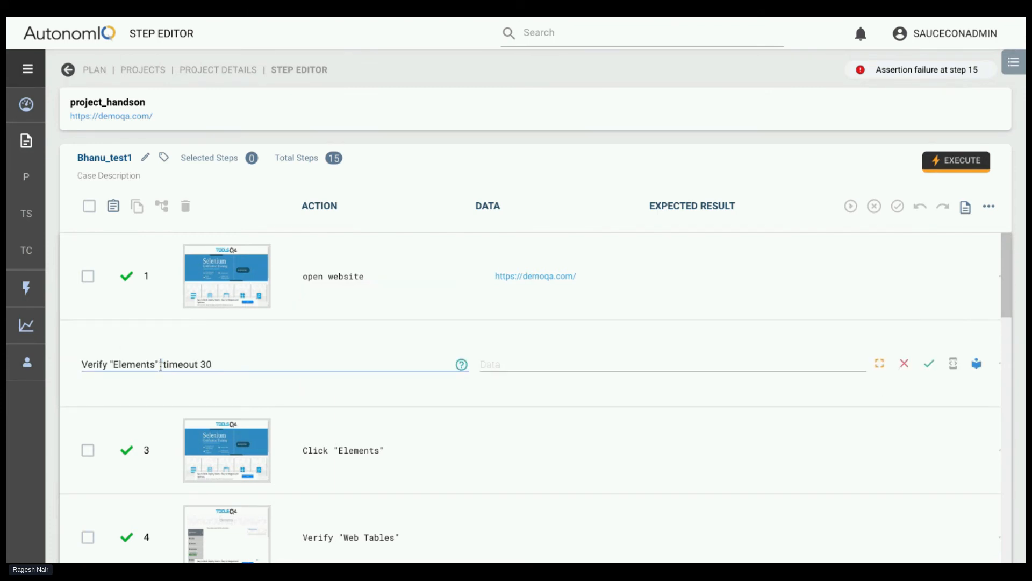
text(-)
key(Delete)
click(929, 363)
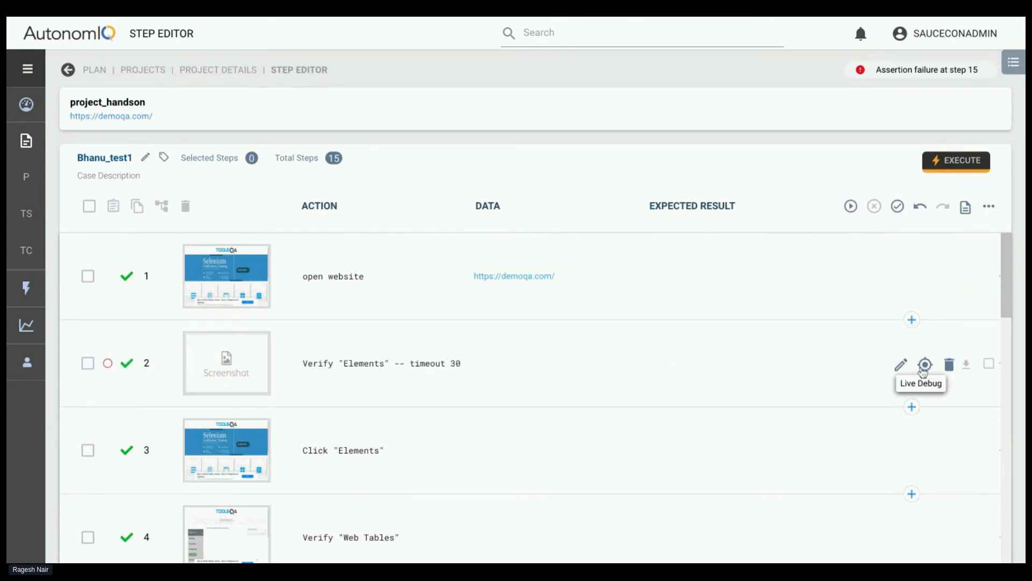
Remove the space after the hyphens so step 2 reads Verify "Elements" --timeout 30, and save the step
click(902, 363)
triple_click(250, 361)
key(BackSpace)
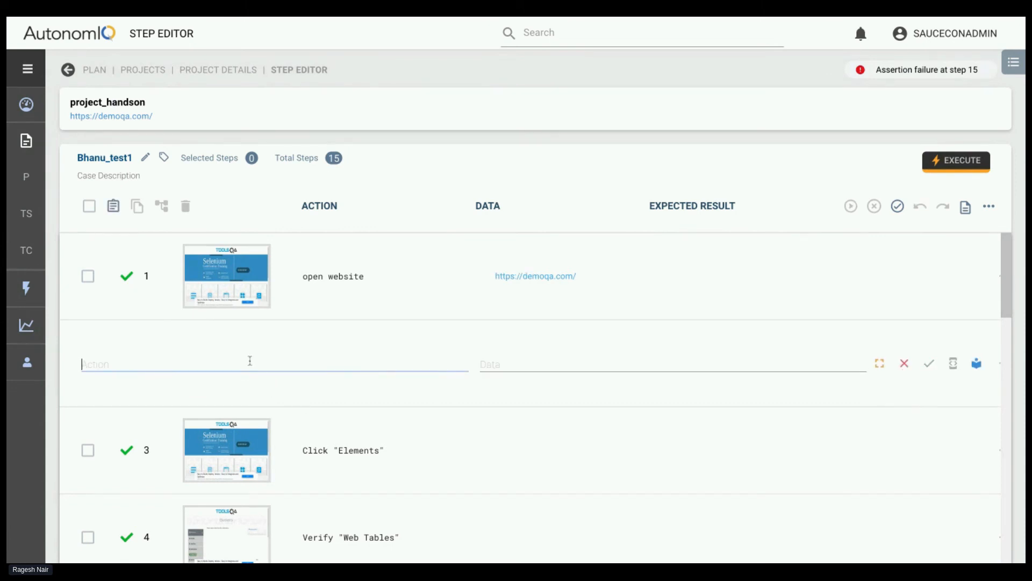
key(ctrl+z)
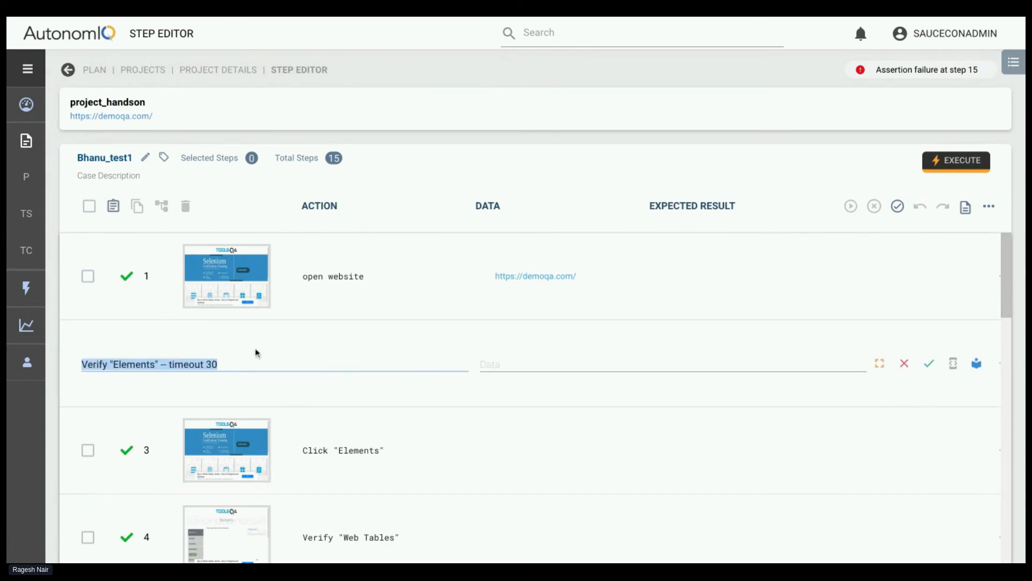
click(243, 363)
key(BackSpace)
key(BackSpace)
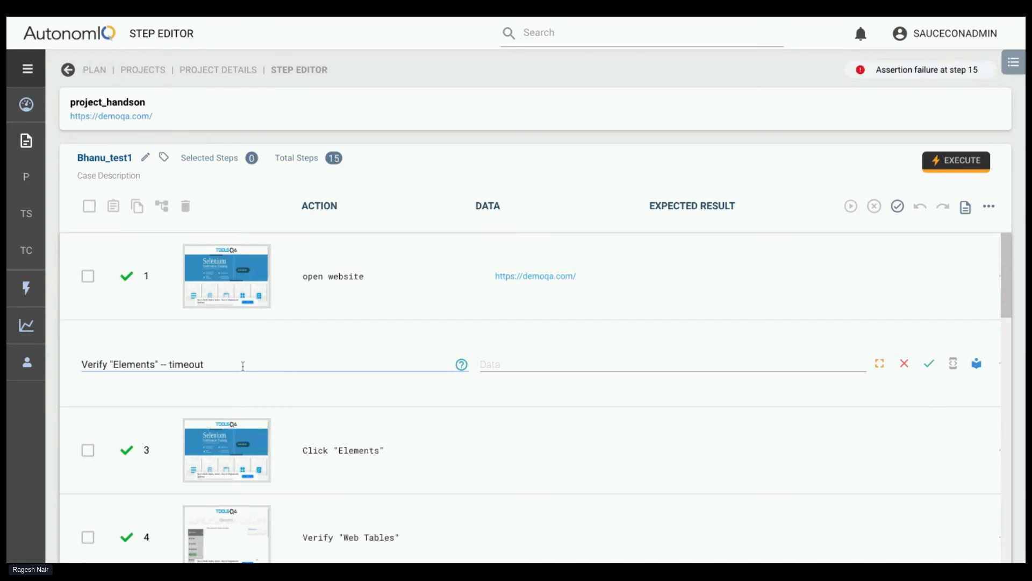
key(BackSpace)
key(BackSpace)
key(BackSpace)
key(BackSpace)
key(BackSpace)
key(BackSpace)
key(BackSpace)
key(BackSpace)
key(BackSpace)
key(BackSpace)
key(BackSpace)
key(BackSpace)
text(--timeout 30)
click(928, 364)
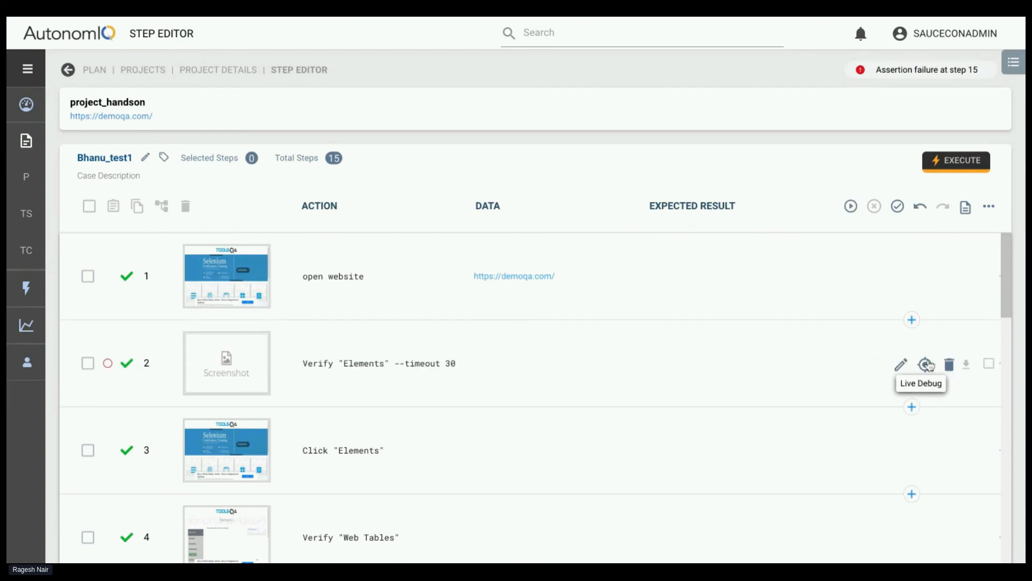
Generate the Bhanu_test1 test with the last run configuration, local Linux and chrome (headless), and look over its steps while it runs
click(852, 208)
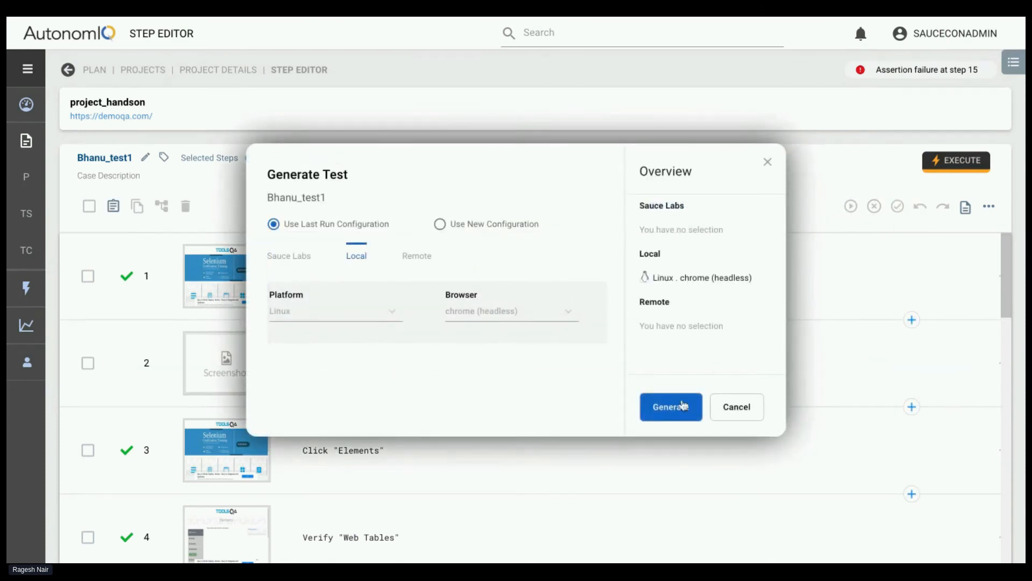
click(678, 411)
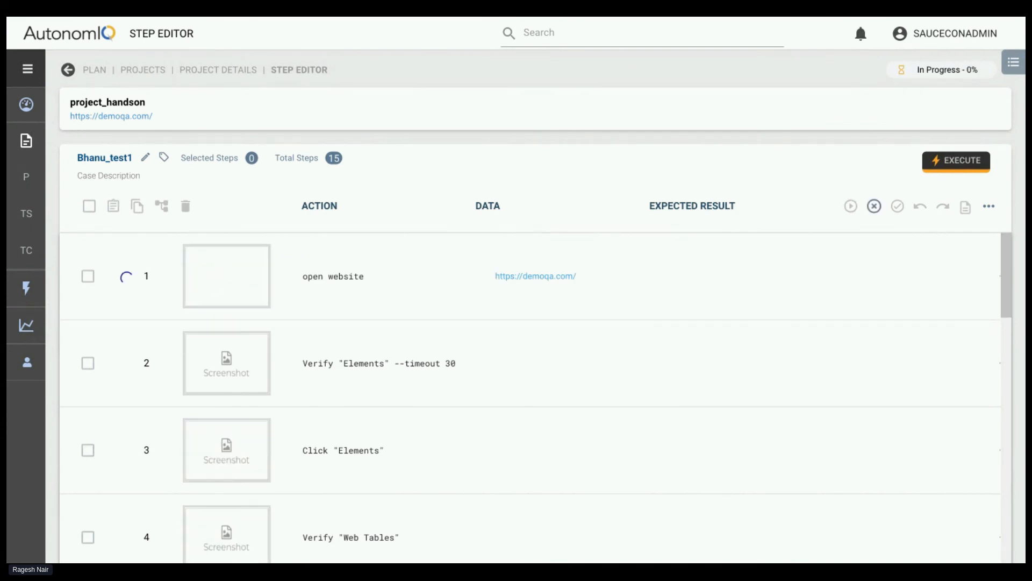
scroll(550, 427, down, 2)
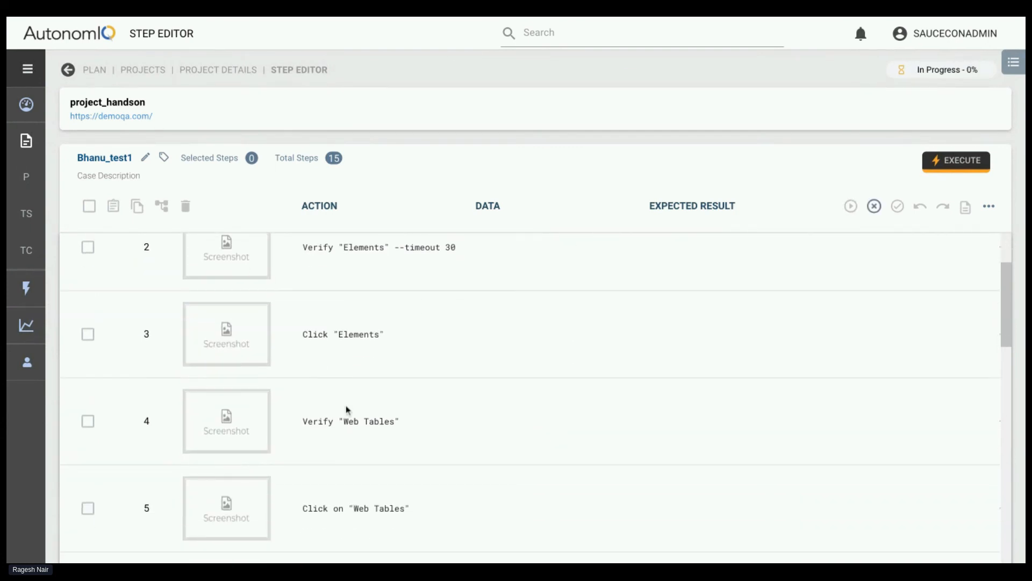
scroll(368, 416, down, 2)
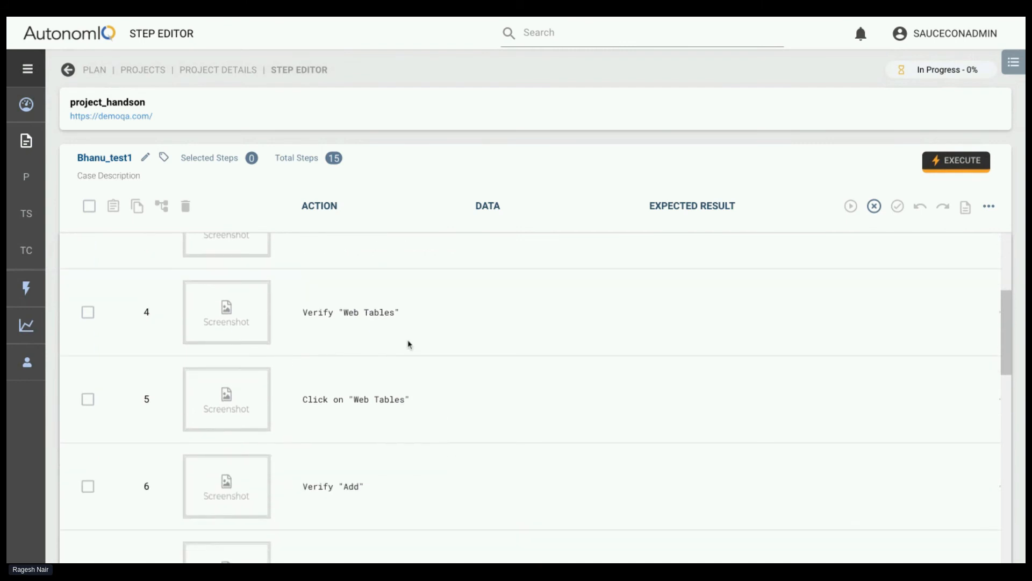
scroll(409, 344, up, 4)
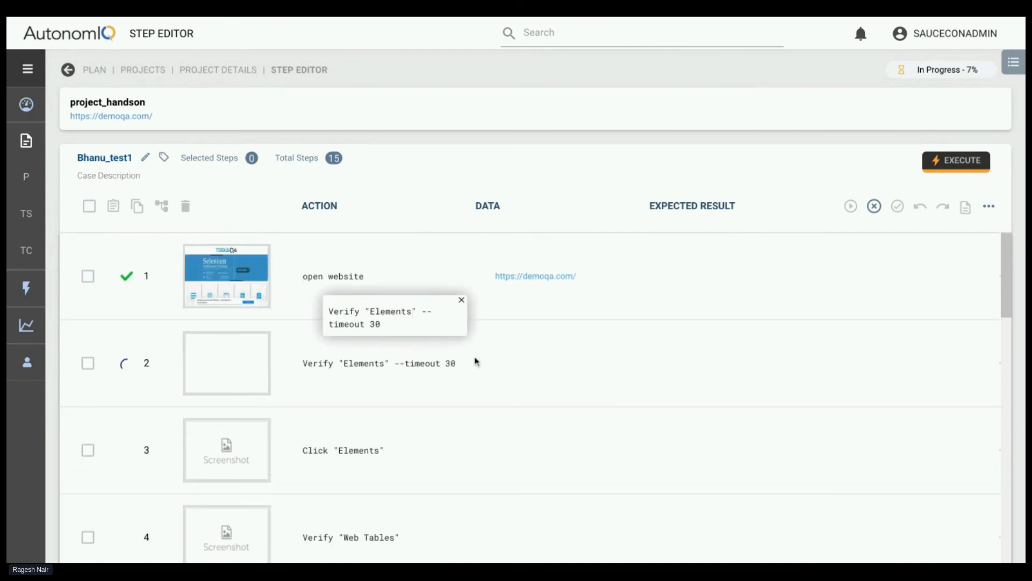
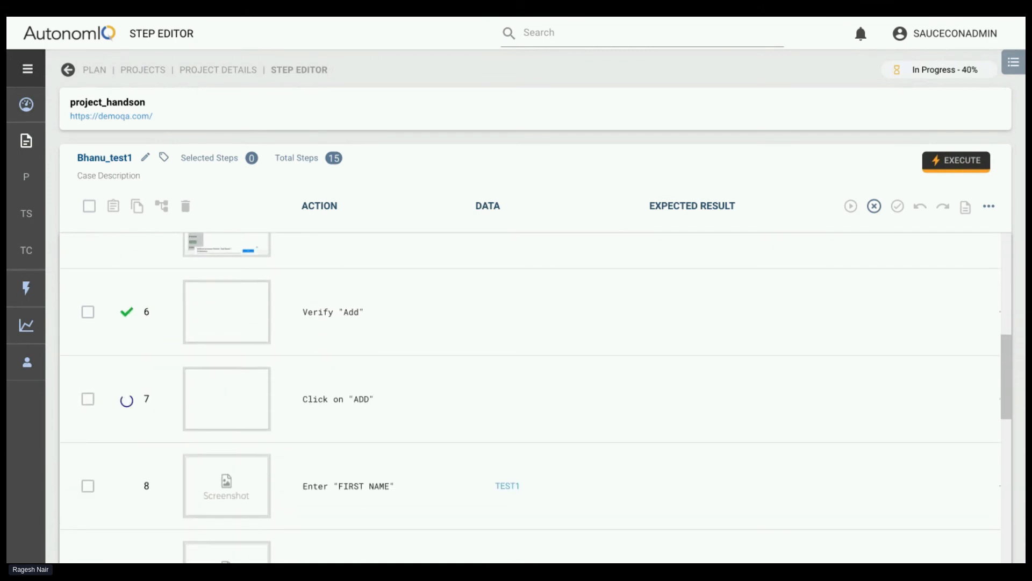
Return to the project's test cases and check the generation status of each case
click(215, 71)
scroll(484, 403, down, 3)
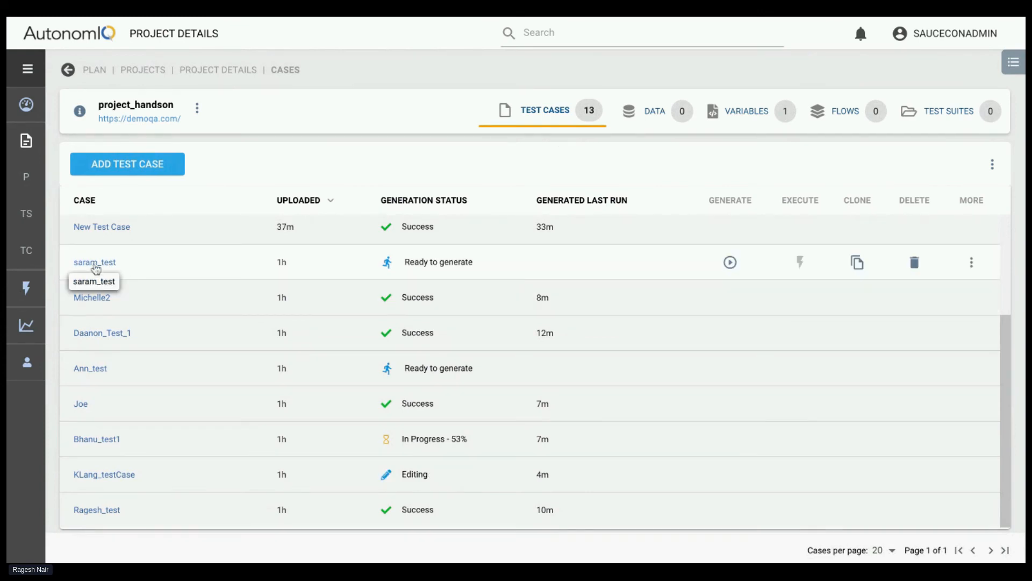
scroll(205, 417, up, 1)
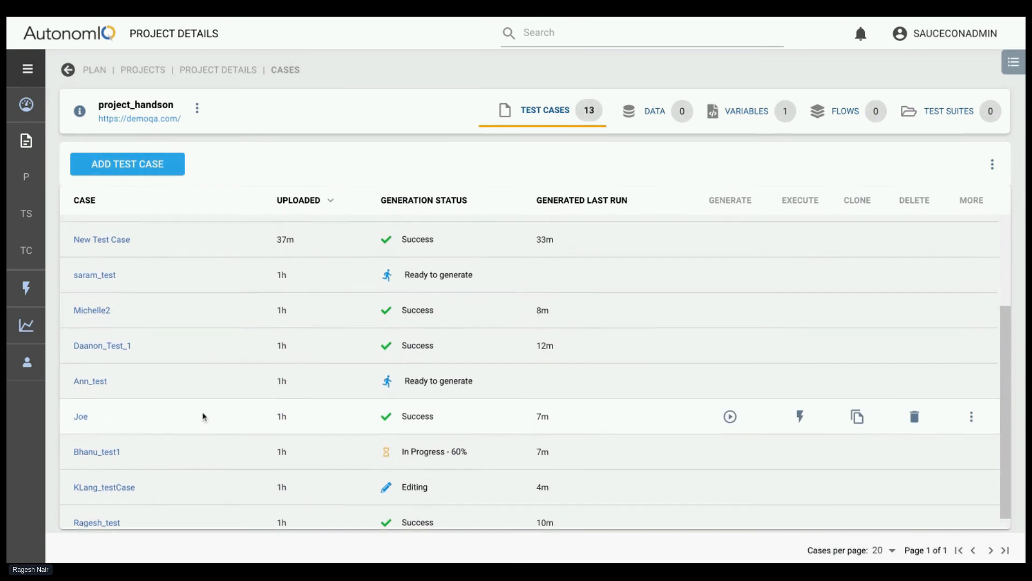
scroll(204, 417, up, 5)
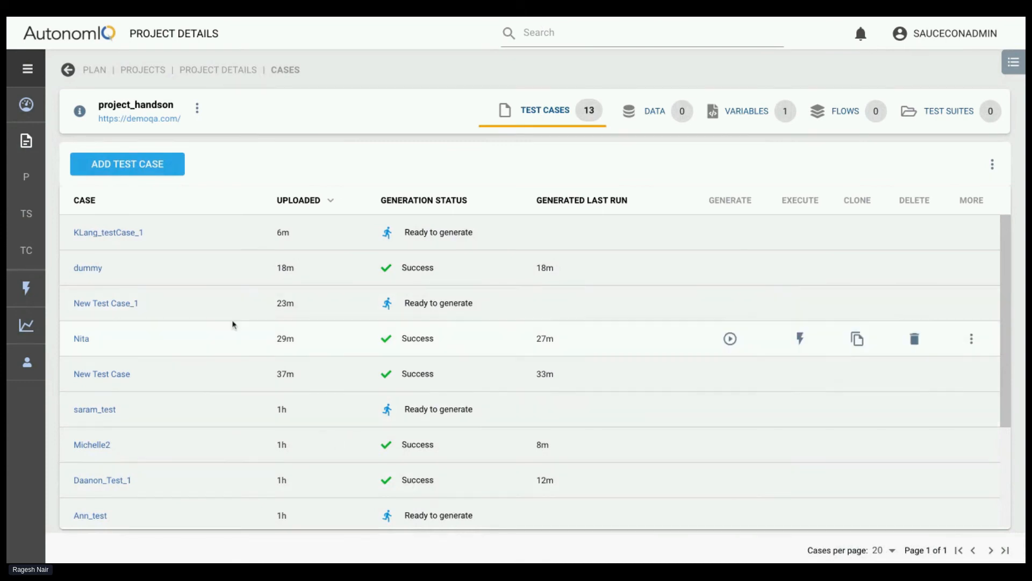
scroll(220, 312, down, 5)
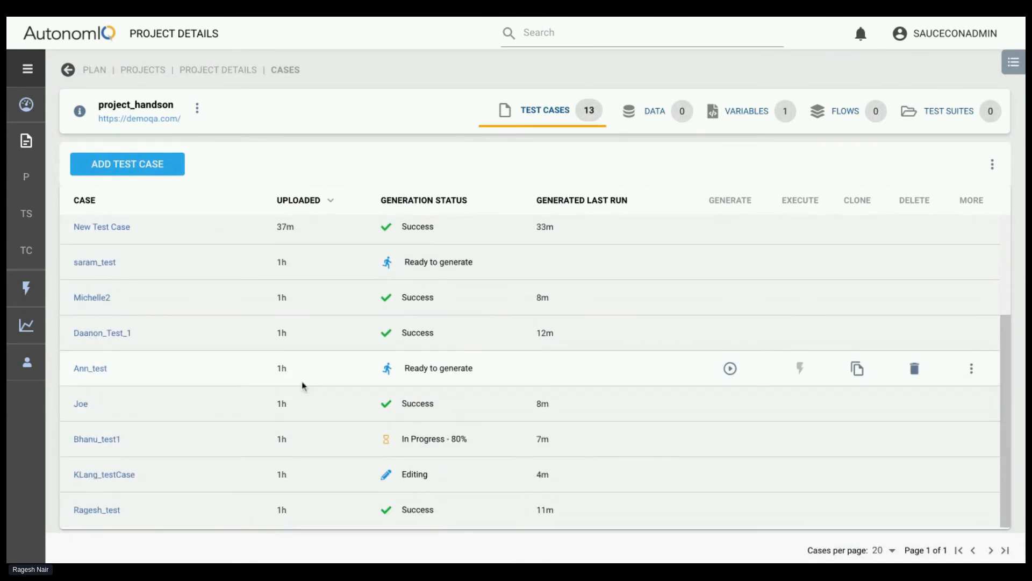
scroll(254, 373, up, 2)
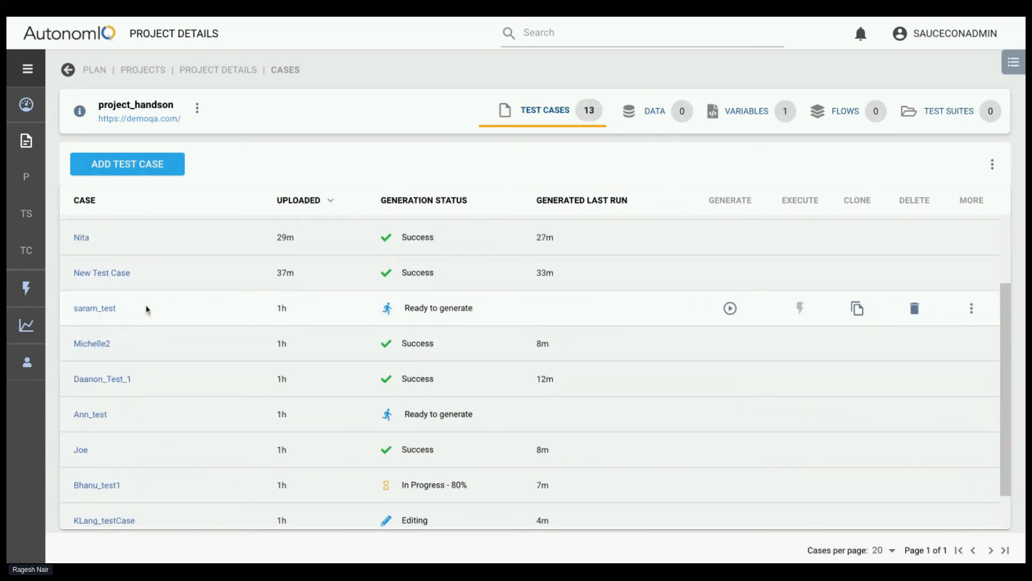
scroll(226, 415, up, 4)
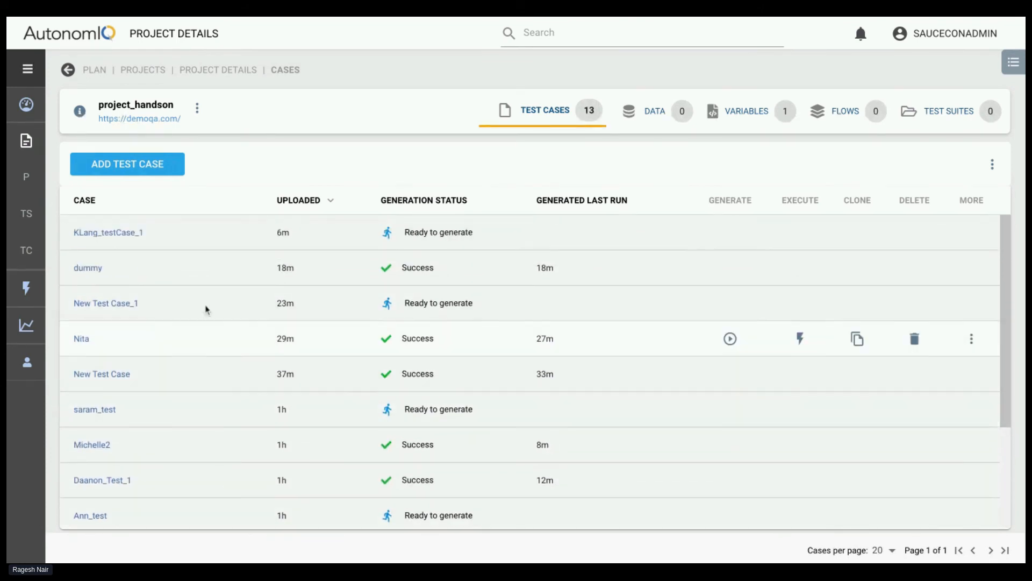
scroll(196, 364, down, 6)
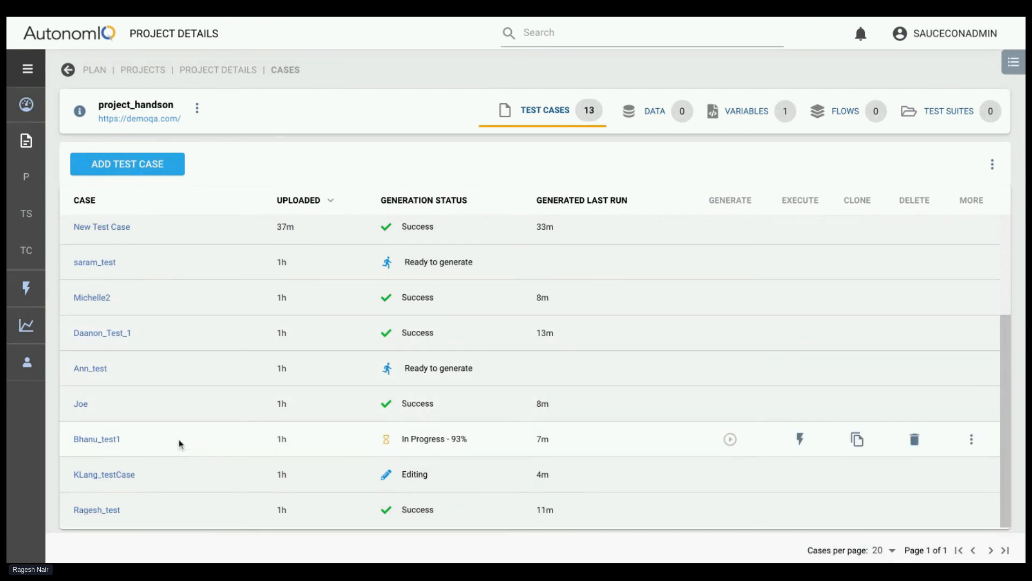
scroll(253, 353, up, 3)
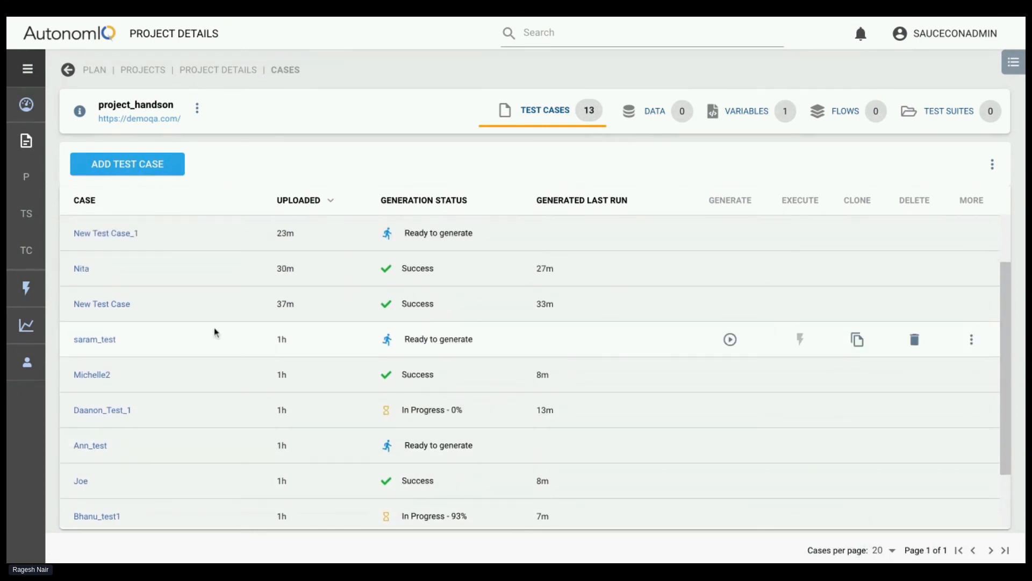
Review the Properties settings of project_handson, then close them without changes
click(197, 108)
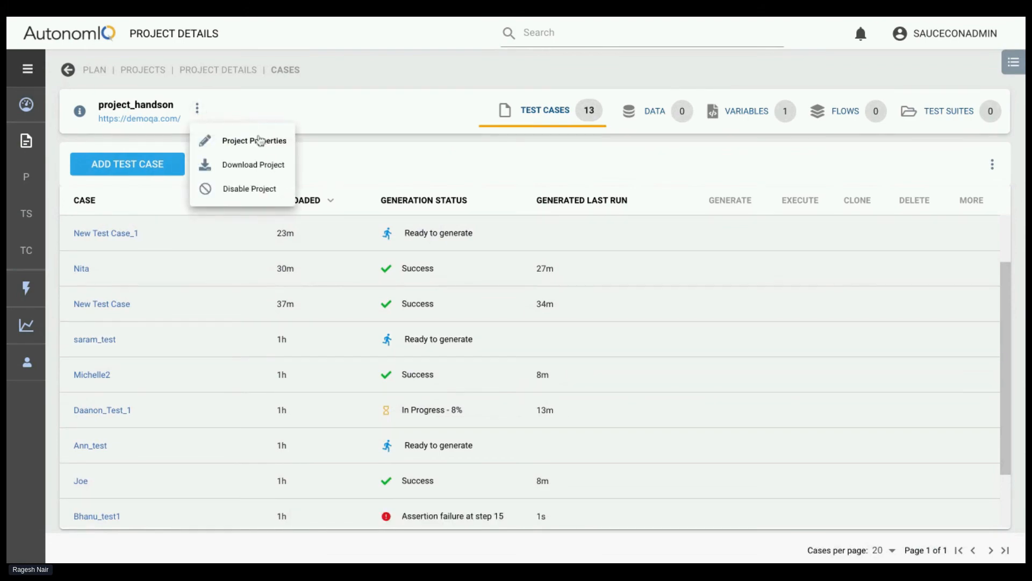
click(260, 141)
click(463, 190)
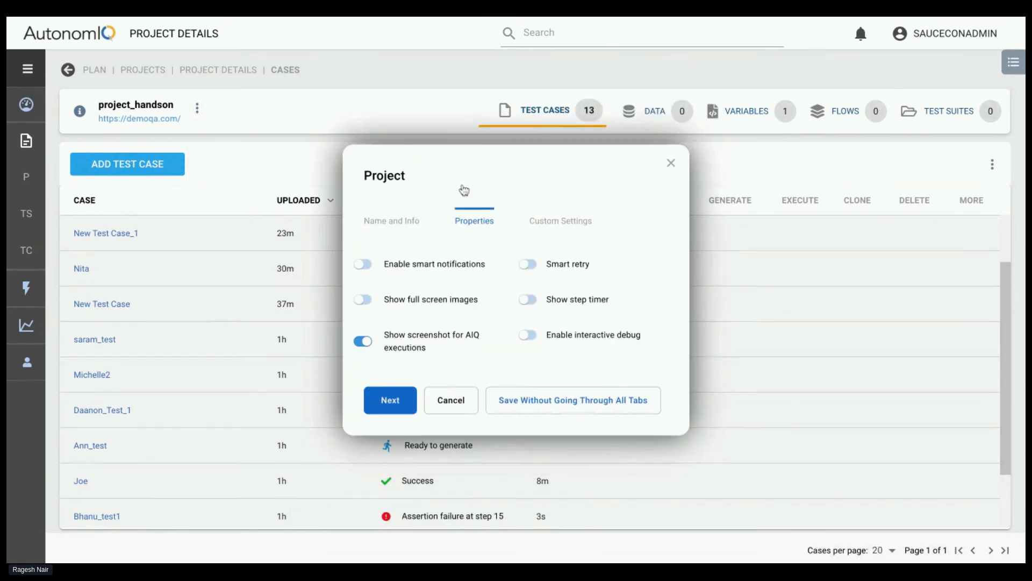
click(670, 163)
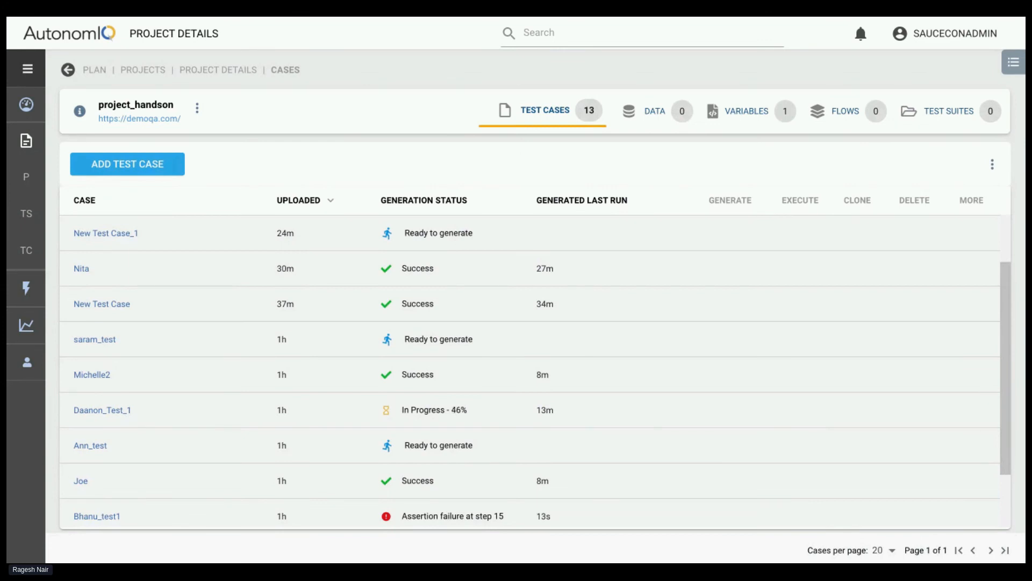
Open the Bhanu_test1 test case and examine the failure details and instruction of step 15
scroll(168, 484, down, 2)
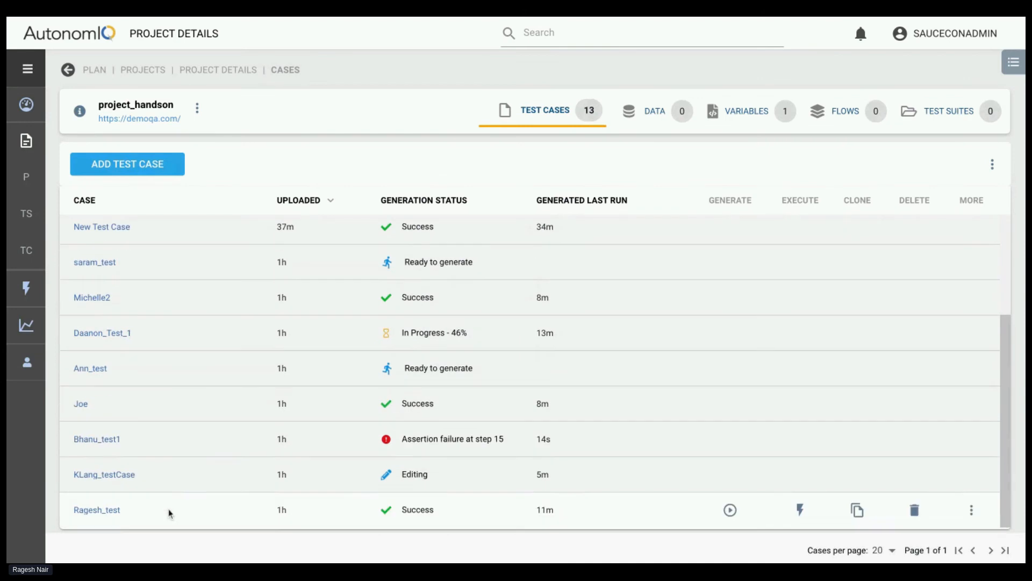
click(113, 443)
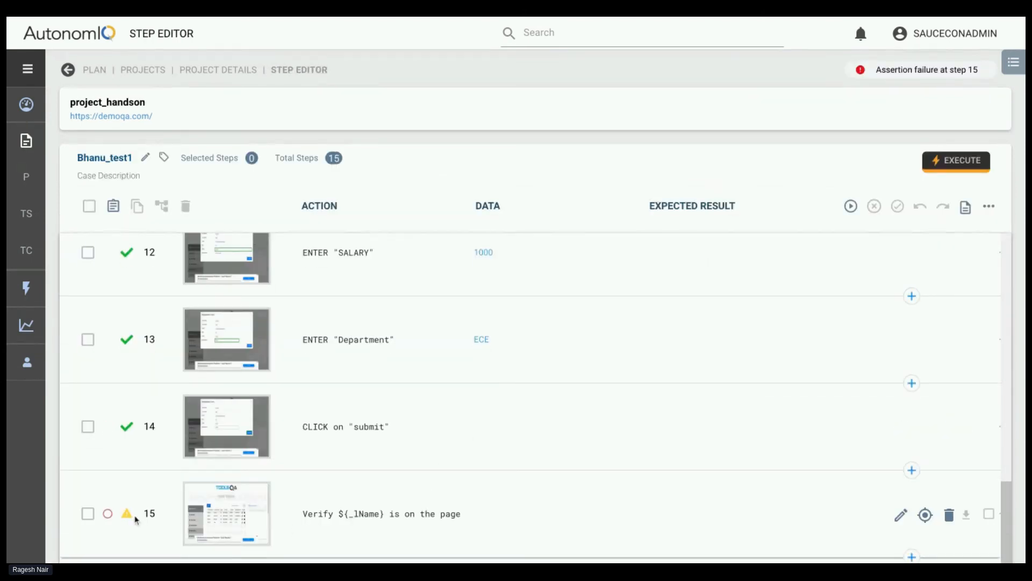
mouse_move(129, 518)
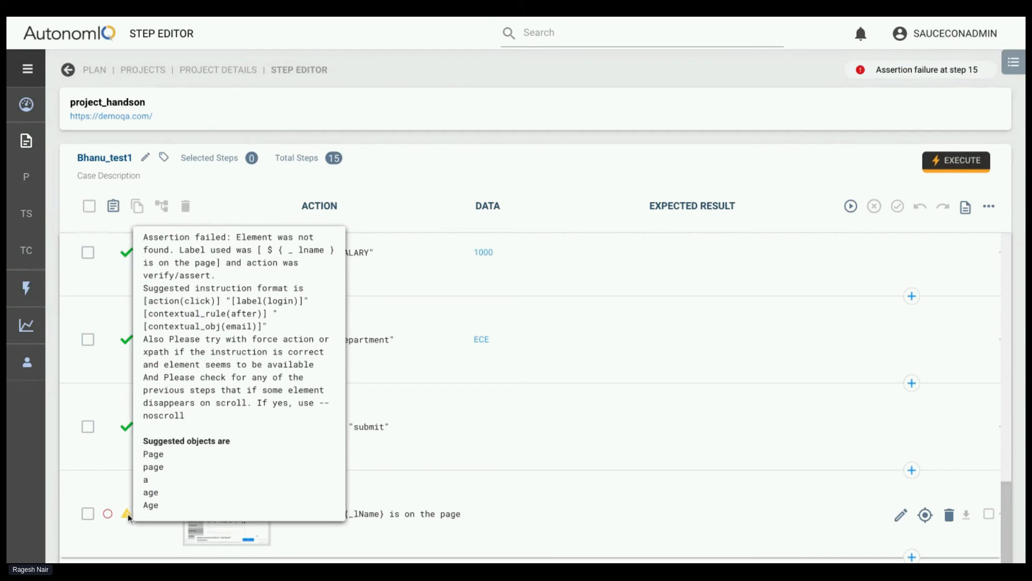
click(398, 521)
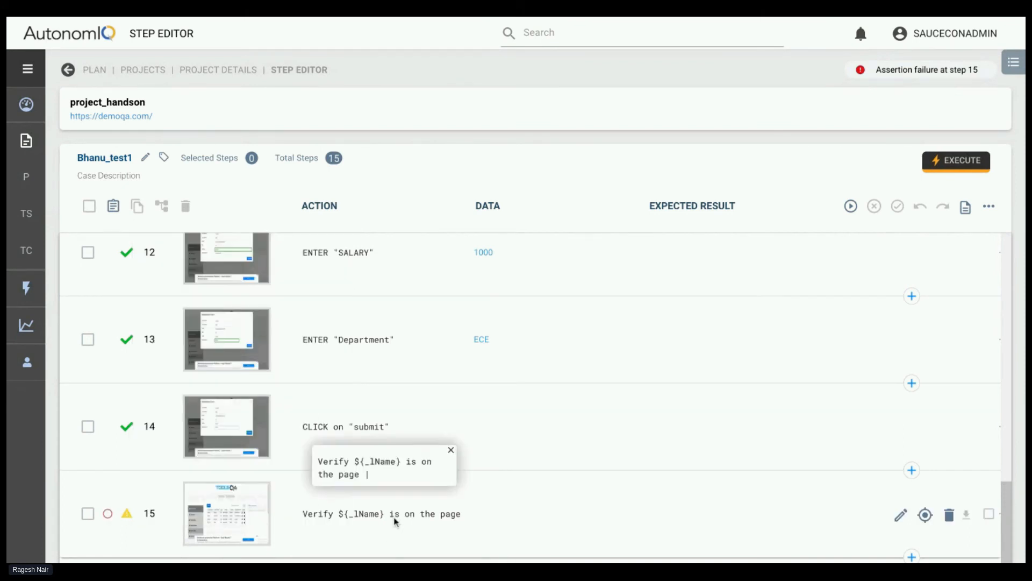
Edit the action of step 9 to read: Enter "LAST NAME" and save it as _lName
scroll(537, 322, up, 10)
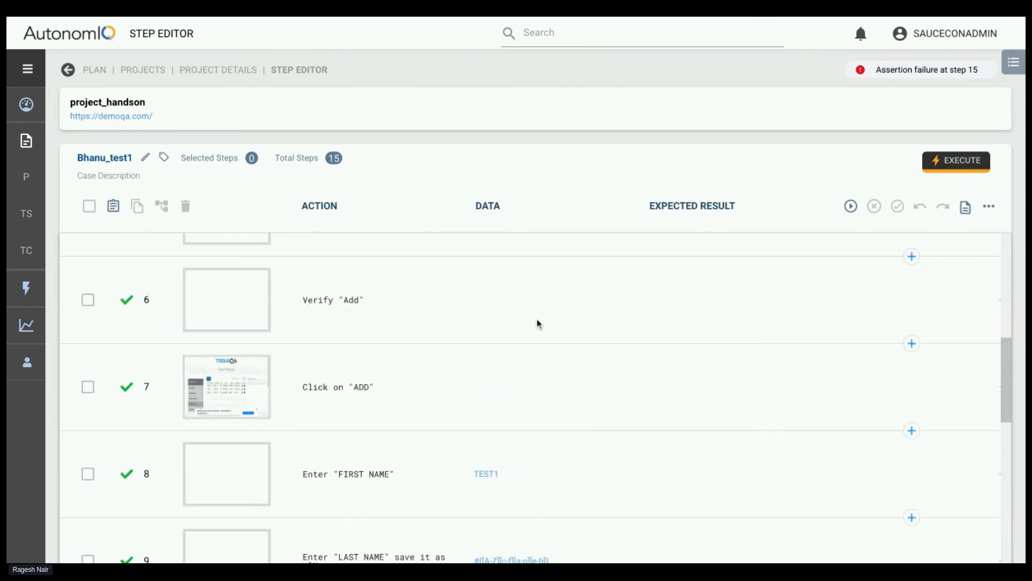
scroll(470, 368, up, 8)
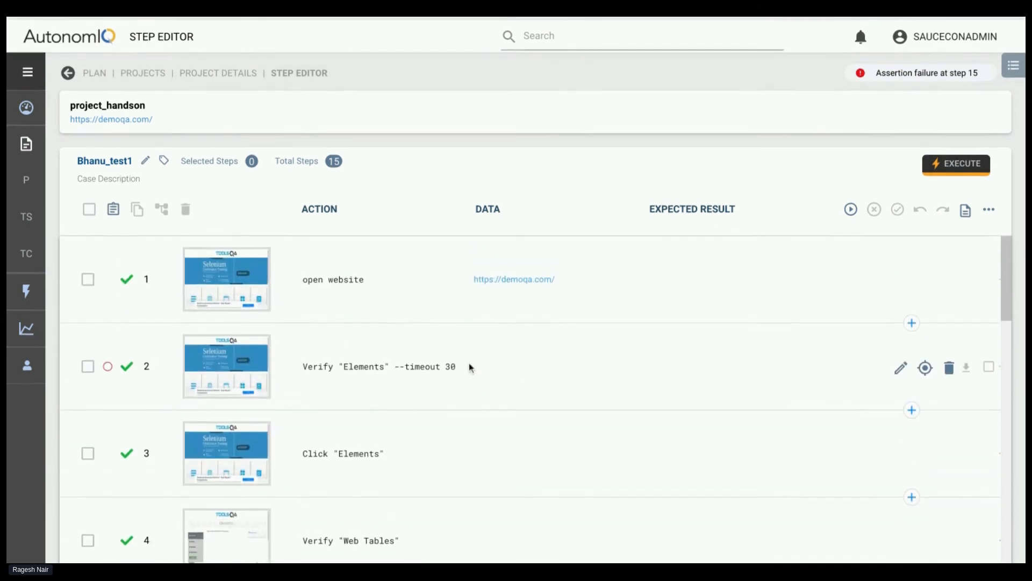
scroll(468, 368, down, 8)
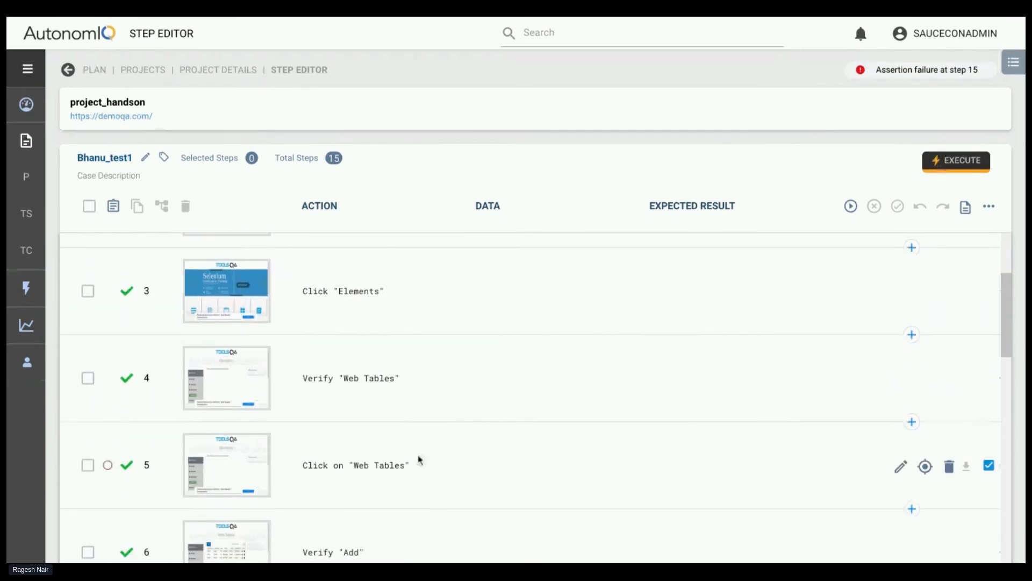
scroll(419, 460, down, 5)
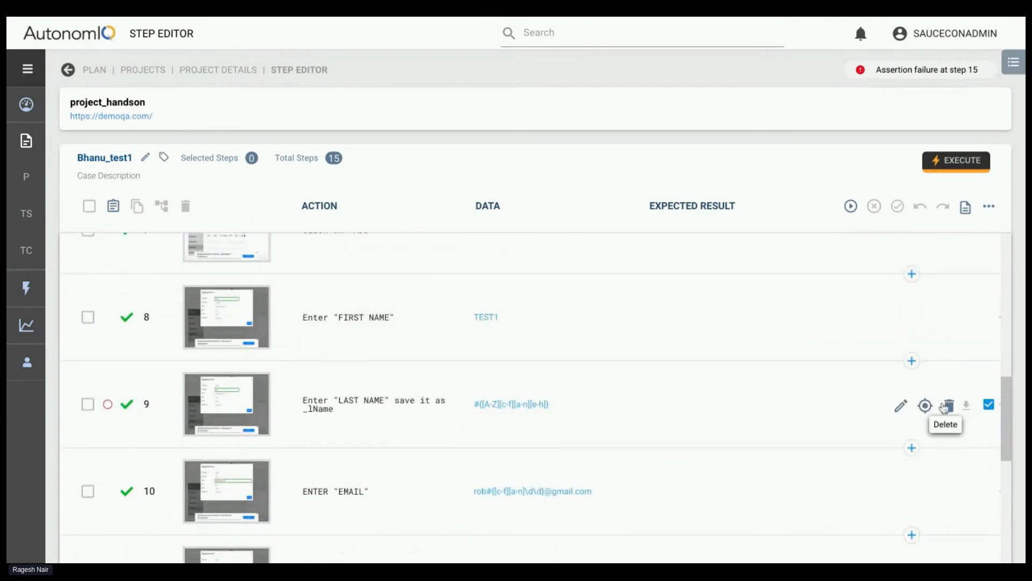
click(901, 406)
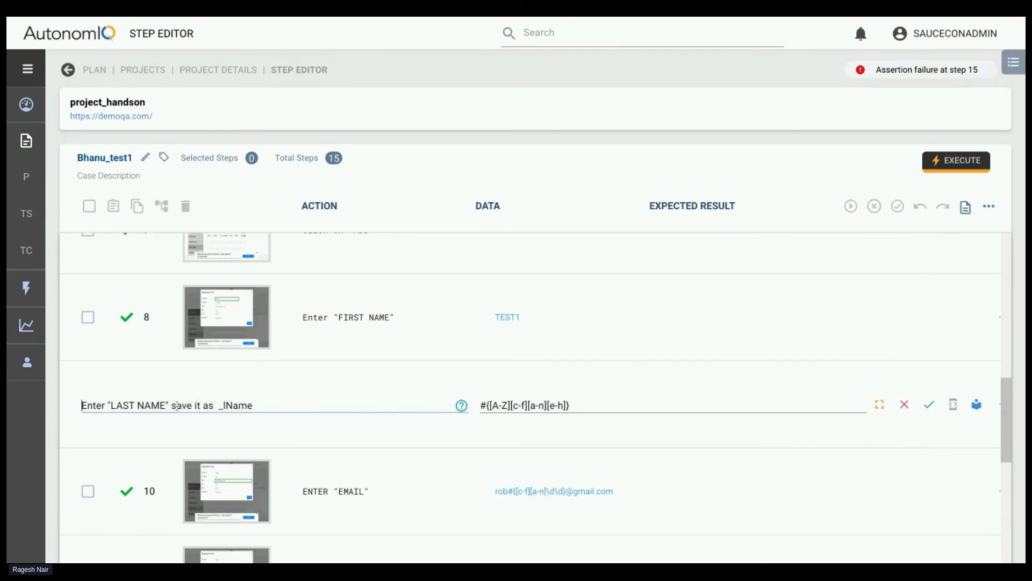
text(and)
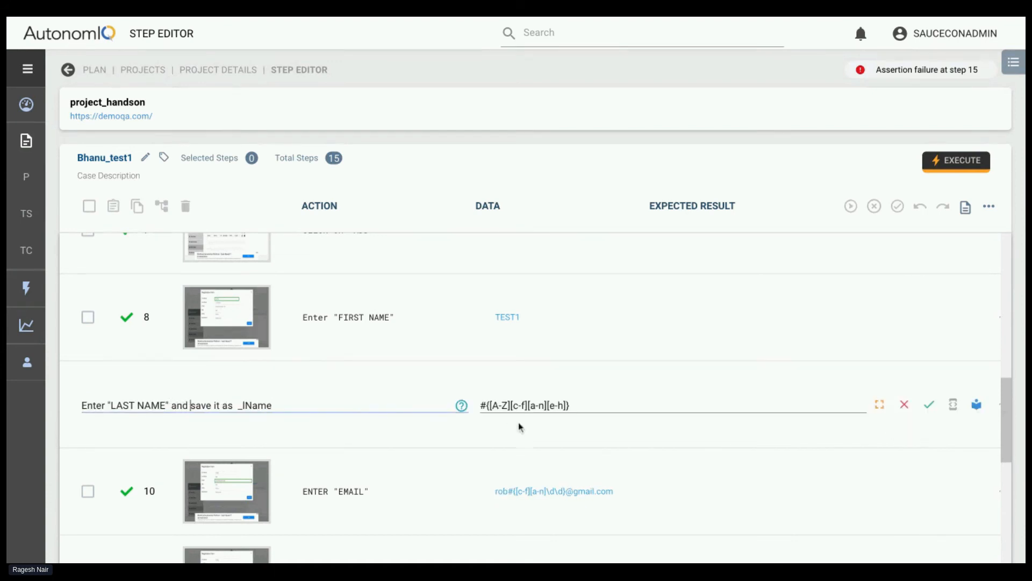
Check step 9's data expression #{[A-Z][c-f][a-n][e-h]} and its _lName variable, and save the step
click(552, 404)
drag(484, 404, 578, 406)
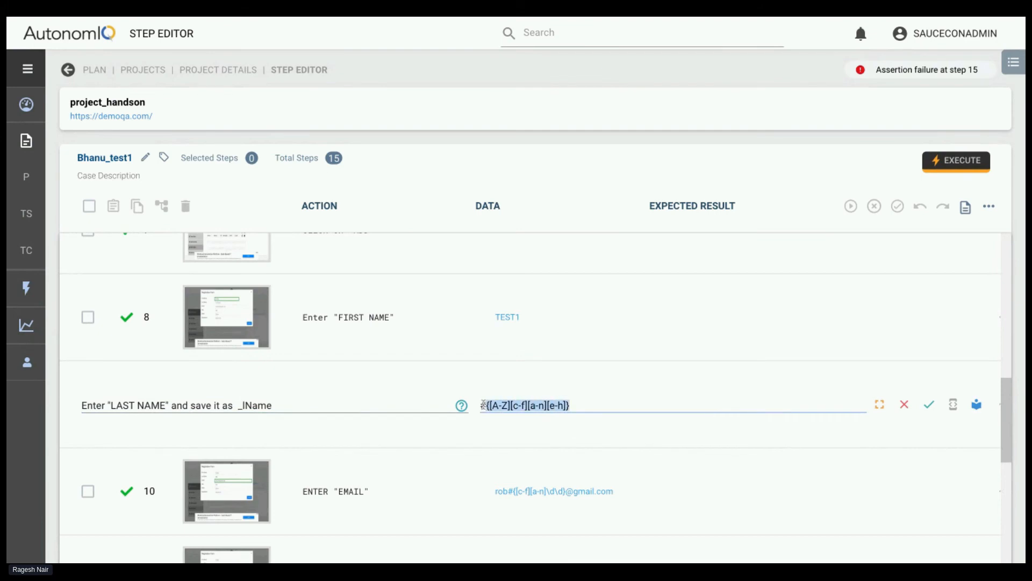
click(581, 407)
drag(480, 406, 572, 406)
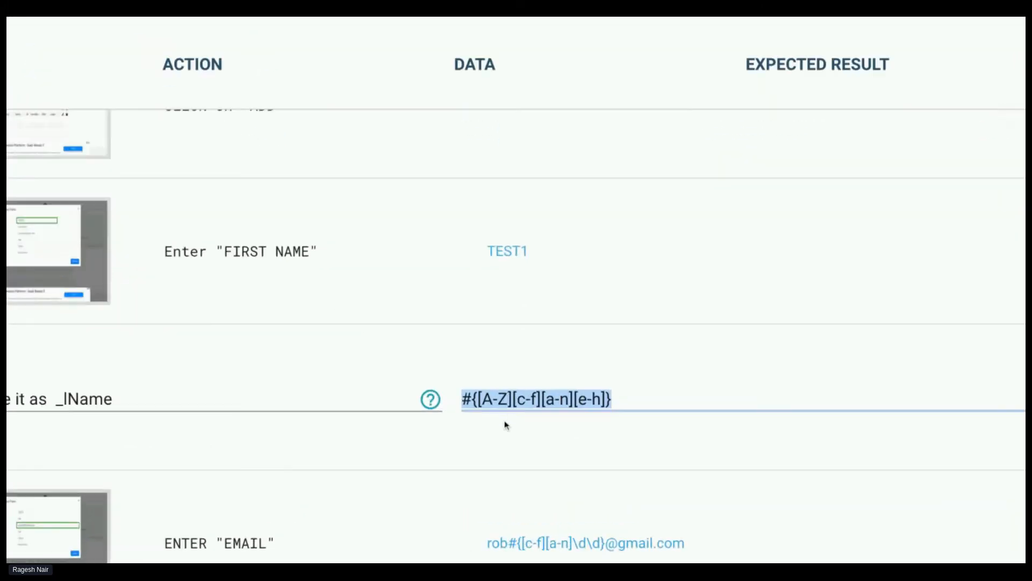
key(Left)
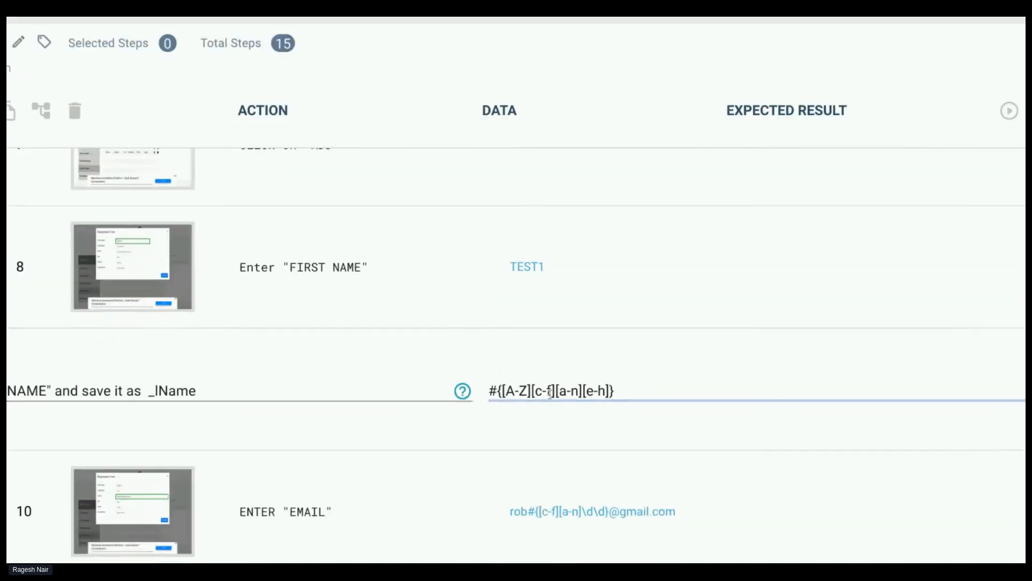
double_click(176, 395)
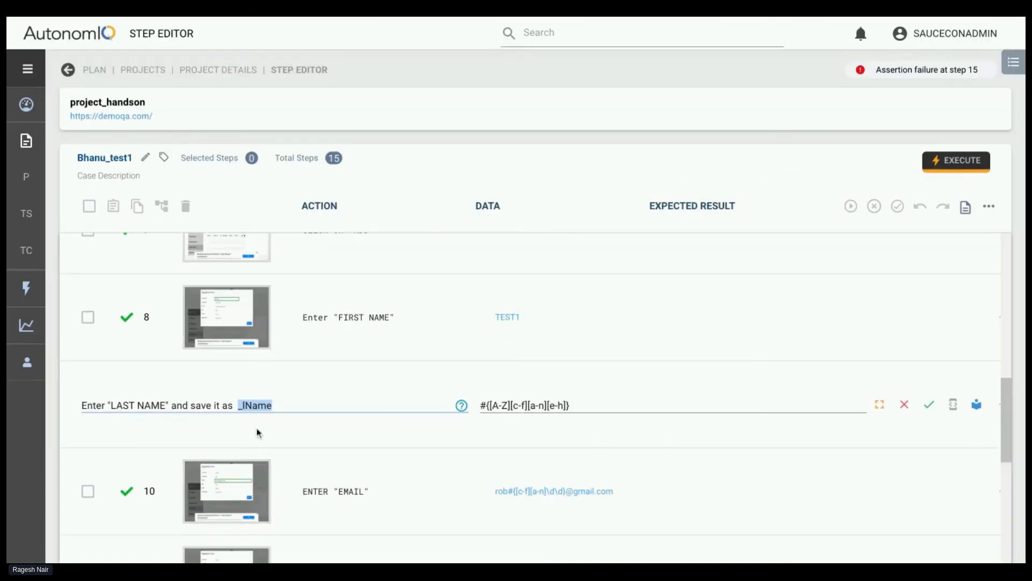
click(929, 406)
Open step 15 for editing, check the _lName variable in its Verify instruction, and save the step again
scroll(404, 453, down, 5)
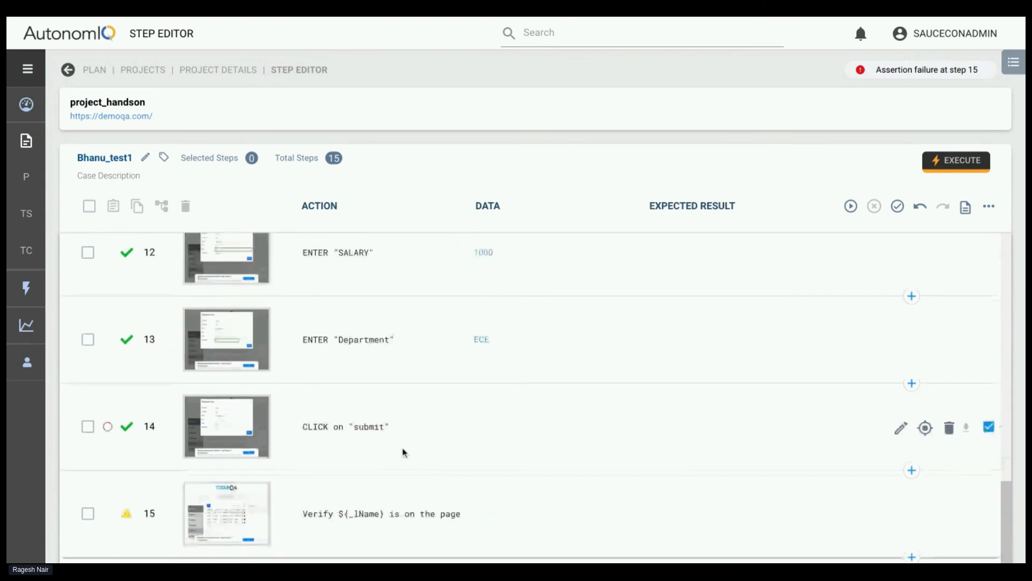
click(899, 514)
double_click(138, 523)
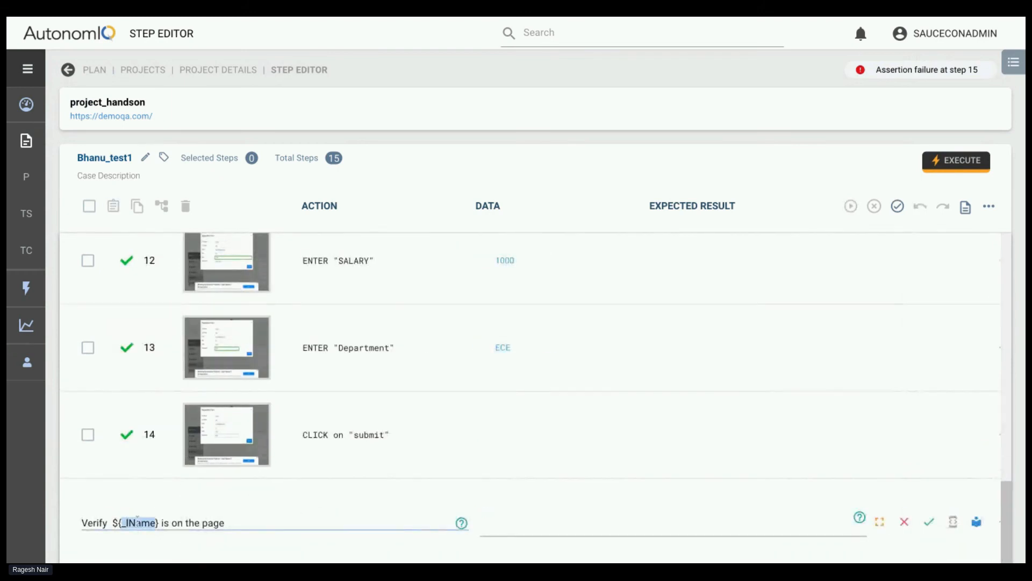
key(Right)
click(929, 521)
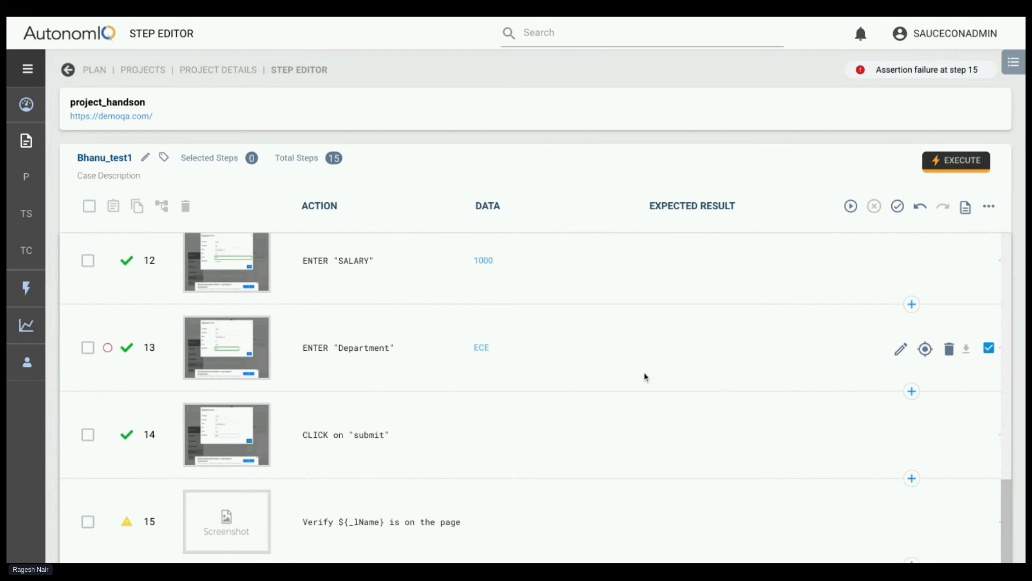
Generate the Bhanu_test1 test with the last run configuration, local Linux with chrome (headless), and follow its steps
click(850, 206)
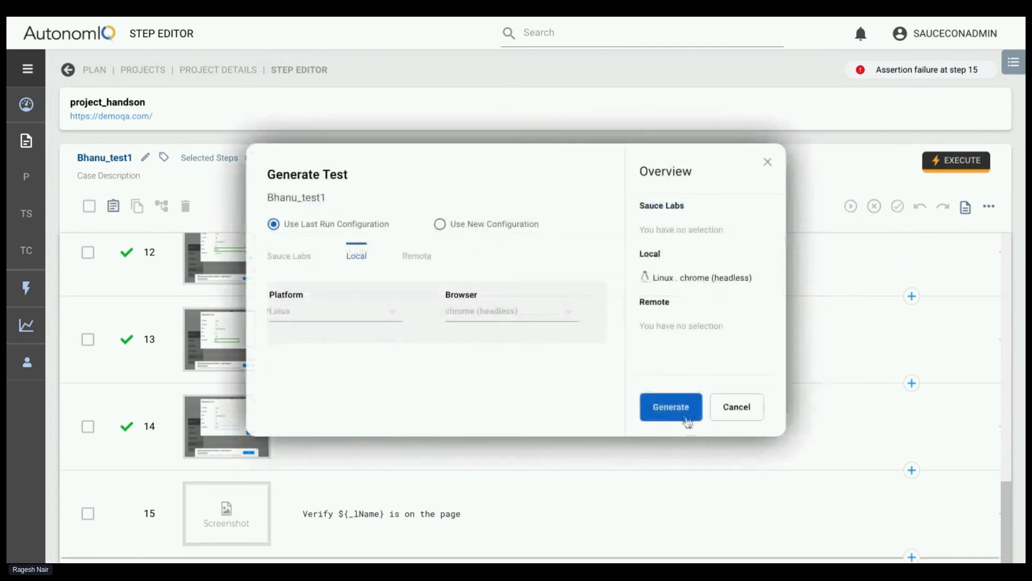
click(673, 407)
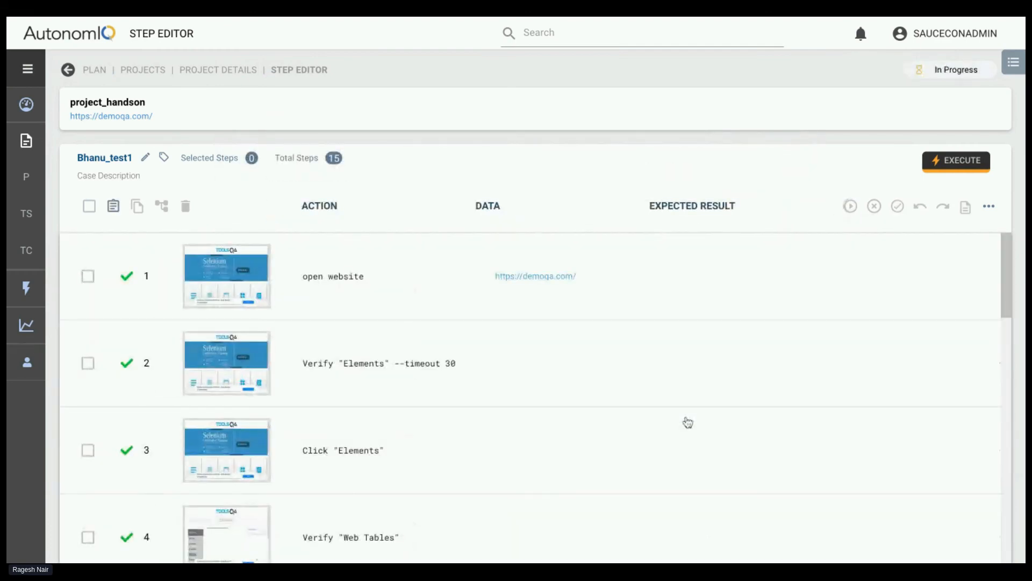
scroll(571, 496, down, 4)
scroll(571, 495, down, 10)
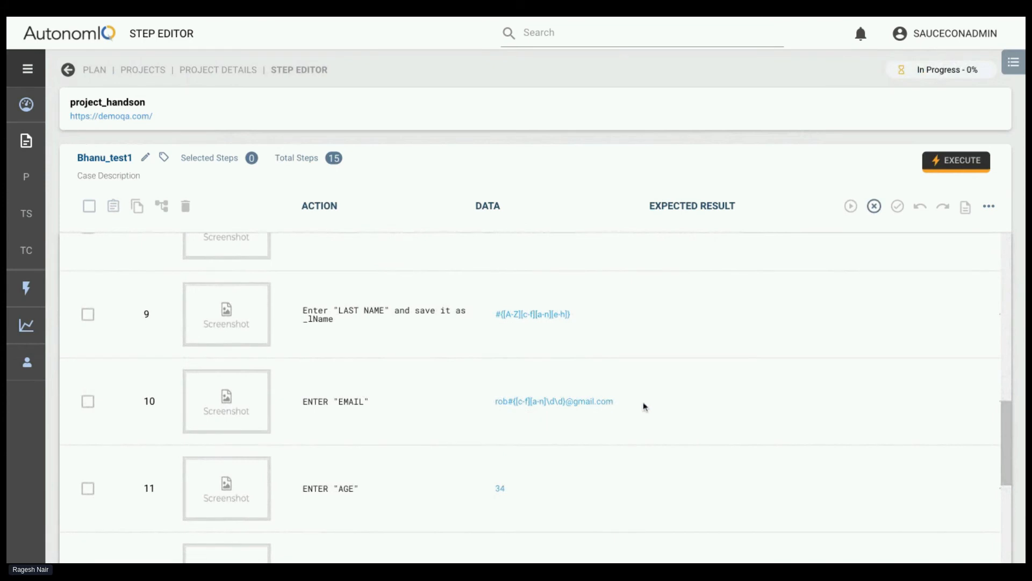
scroll(677, 398, up, 3)
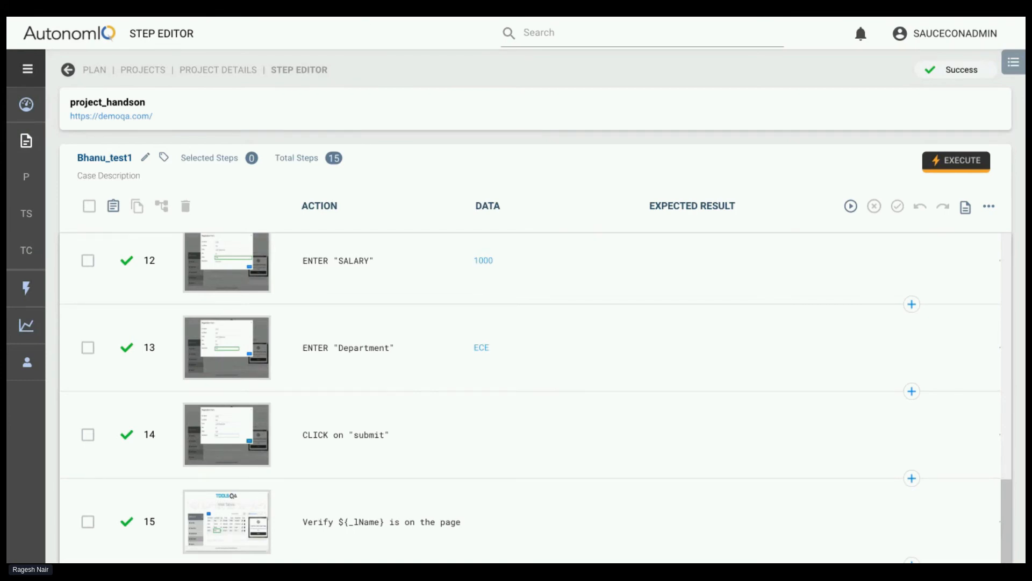
Return to the project's test cases and open the Ragesh_test case
key(alt+Left)
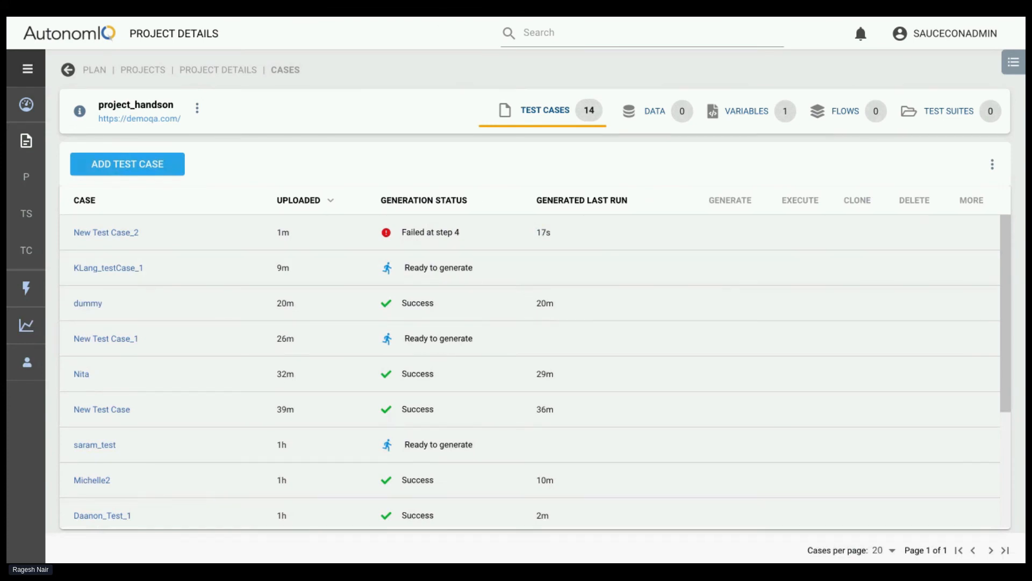
scroll(258, 302, down, 3)
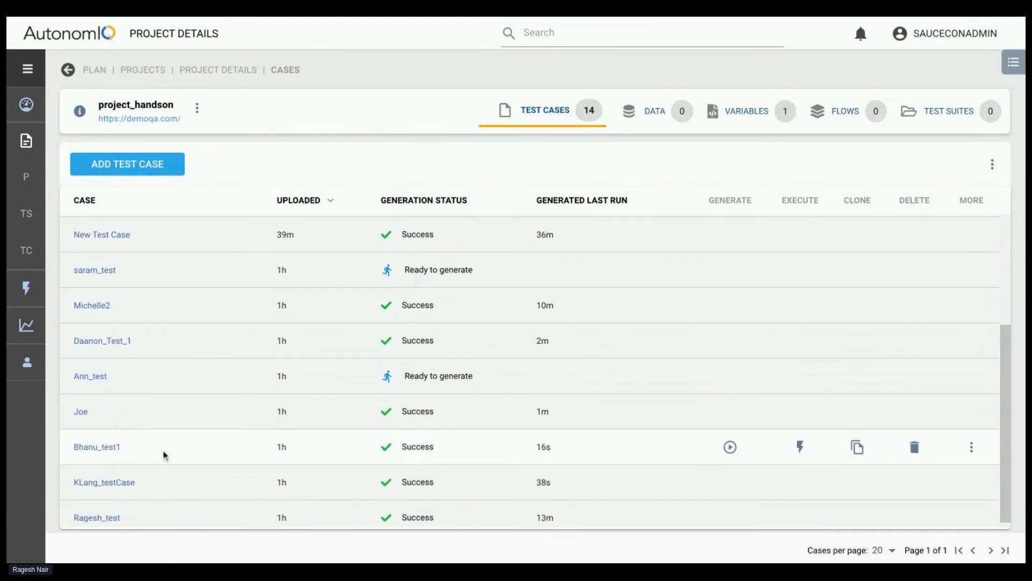
click(100, 519)
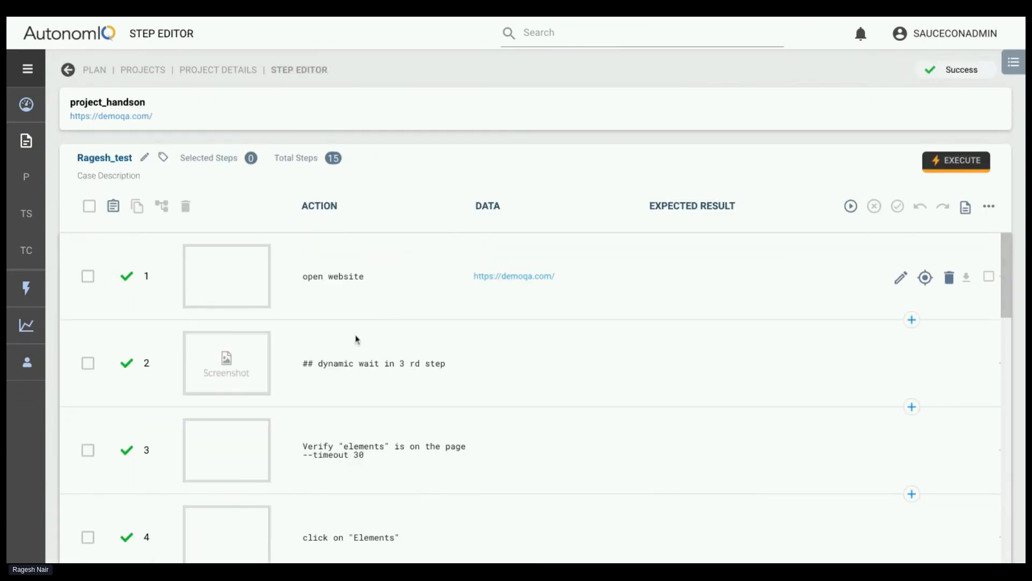
Execute the Ragesh_test case with the last run configuration, local Linux with chrome (headless)
scroll(287, 402, down, 5)
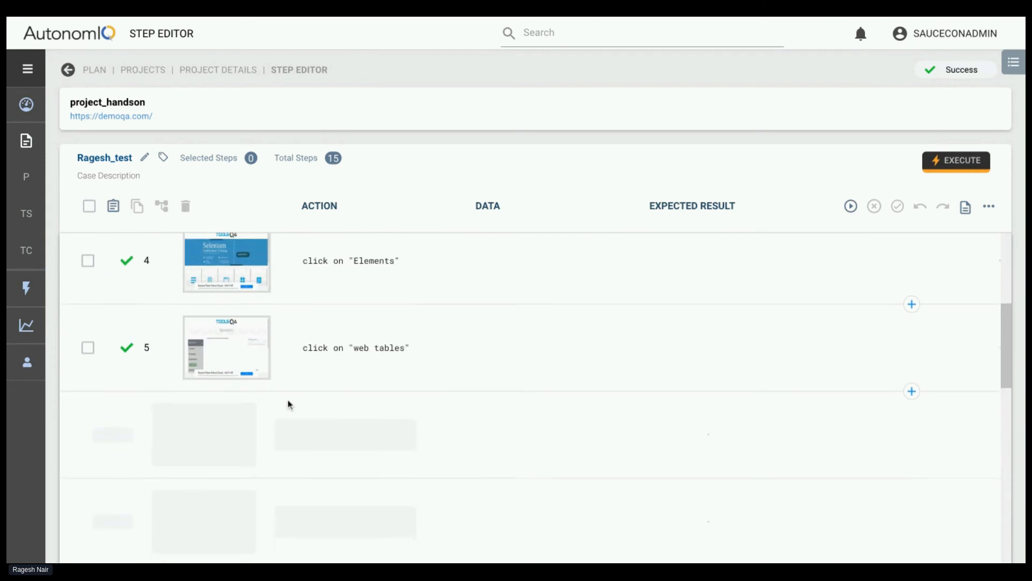
click(953, 166)
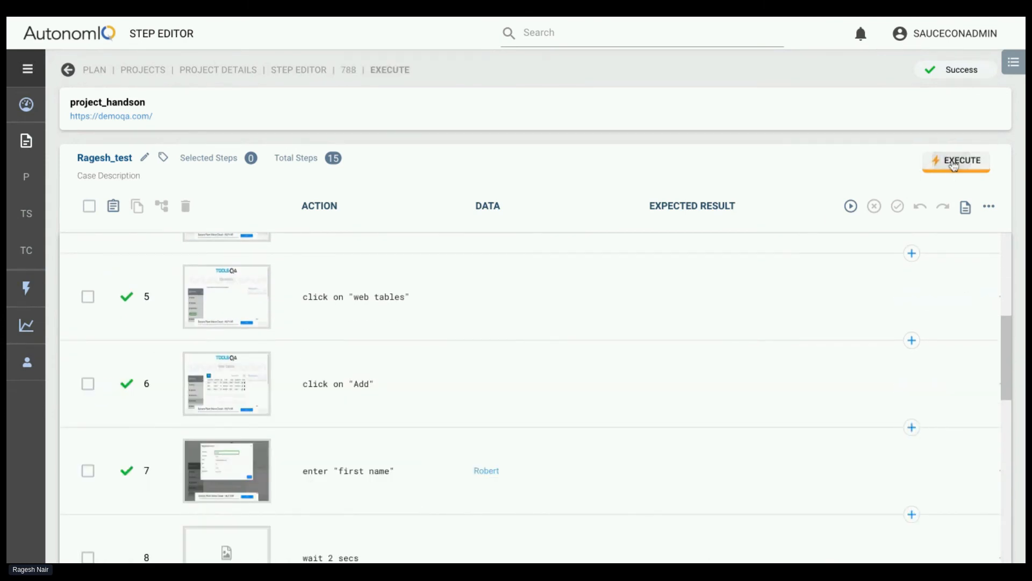
click(768, 163)
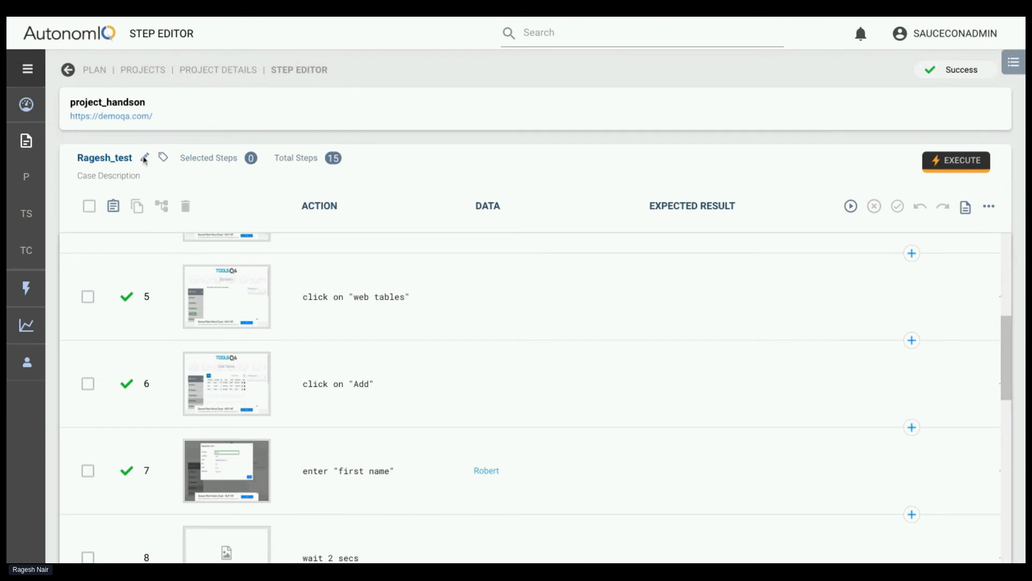
click(961, 169)
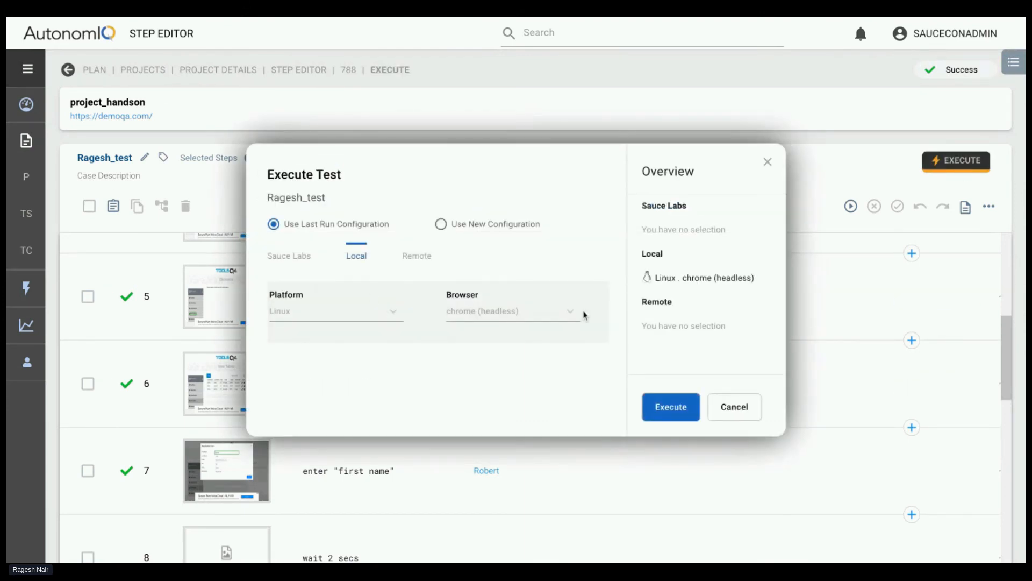
click(670, 411)
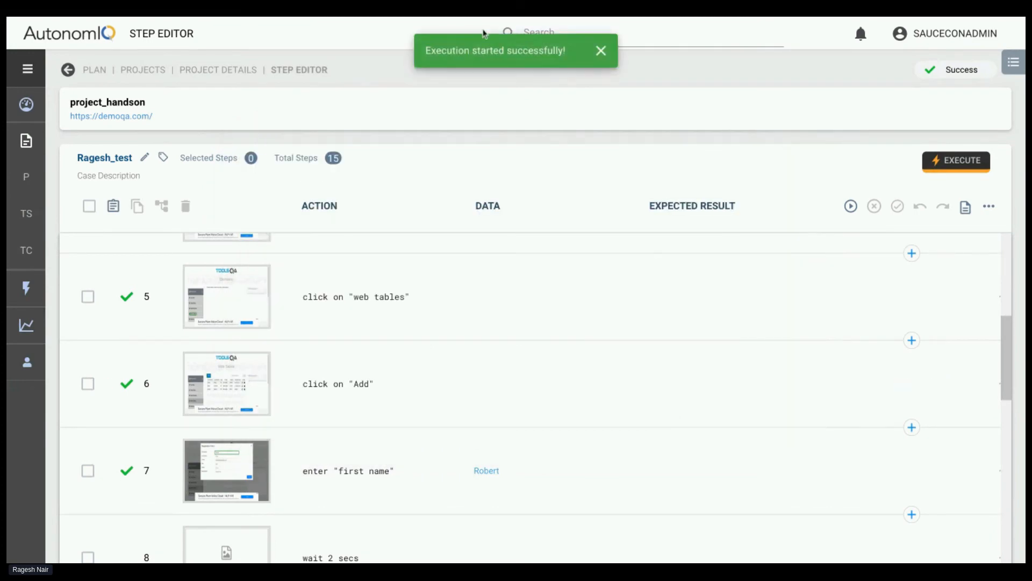
Open the in-progress Ragesh_test run from the execution list and follow its steps through to step 15
click(1013, 63)
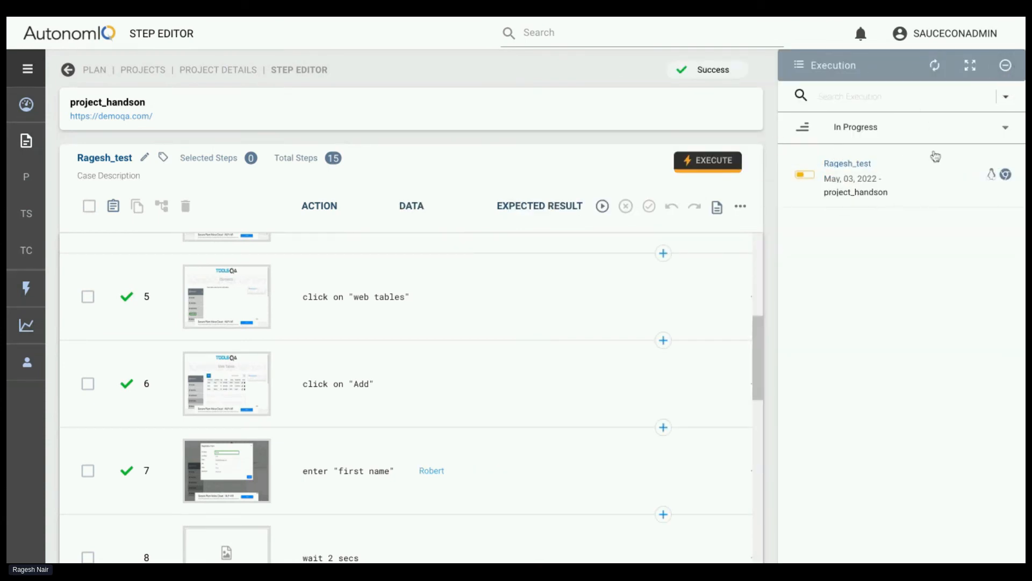
double_click(845, 166)
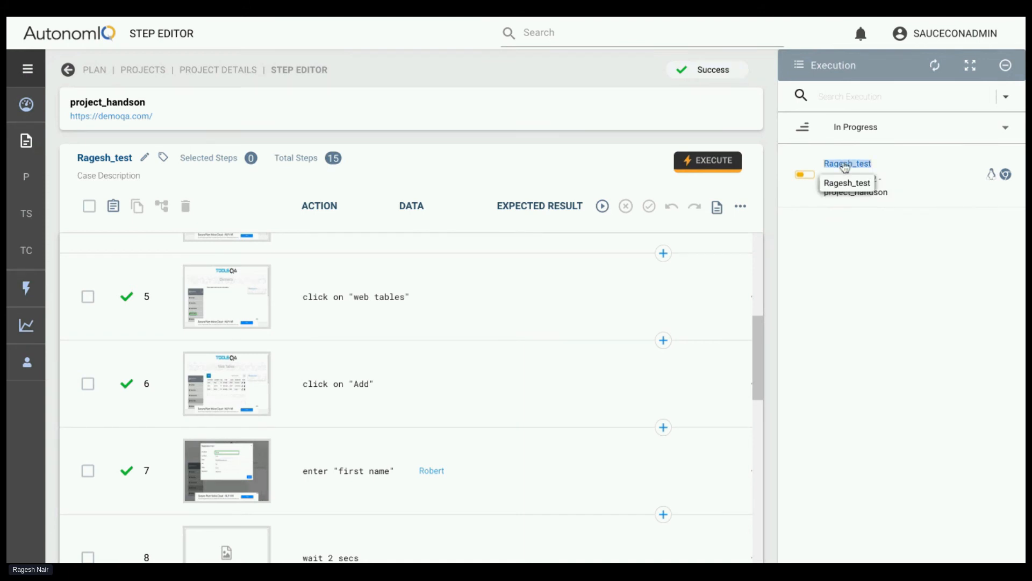
click(845, 165)
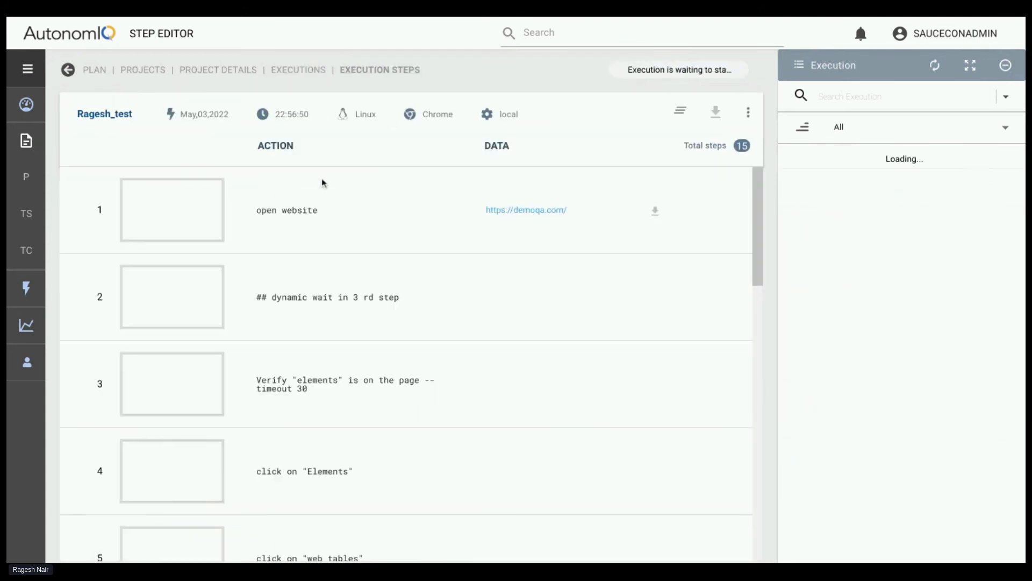
scroll(316, 371, down, 4)
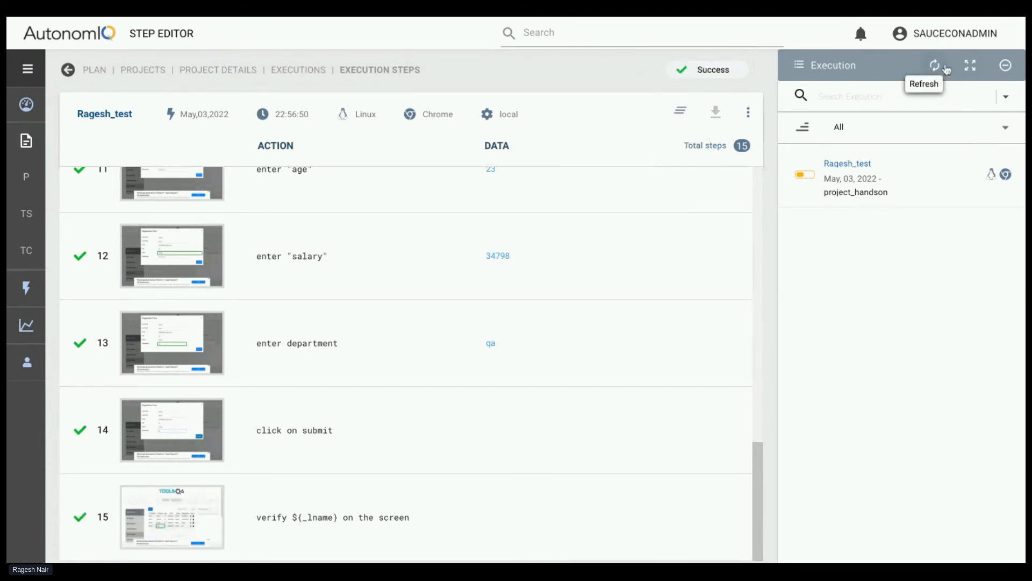
Refresh the execution list and download the report of the completed Ragesh_test run
click(941, 73)
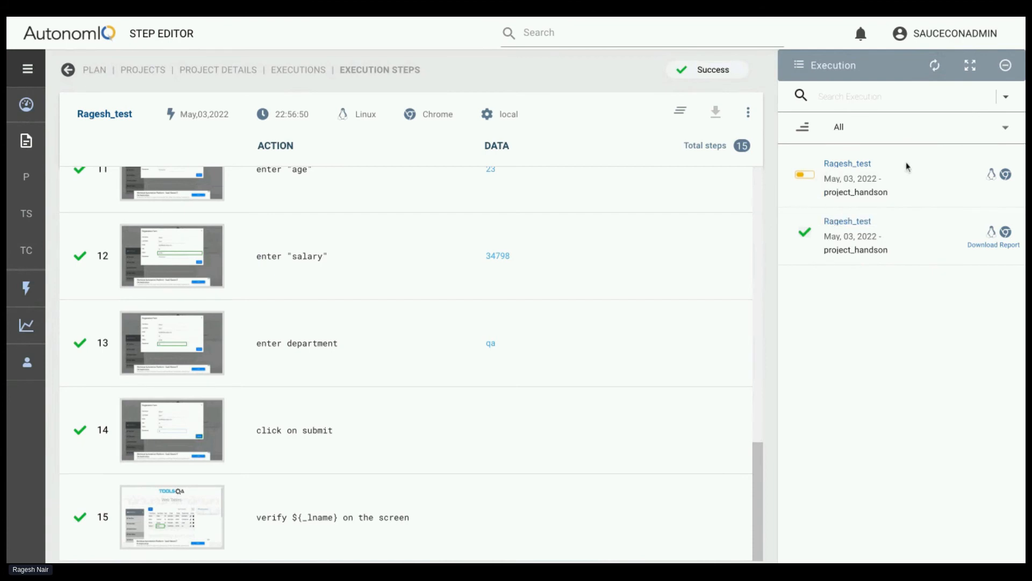
click(935, 65)
click(989, 244)
Return to project_handson's test cases with the execution list collapsed, and open New Test Case_2
click(207, 70)
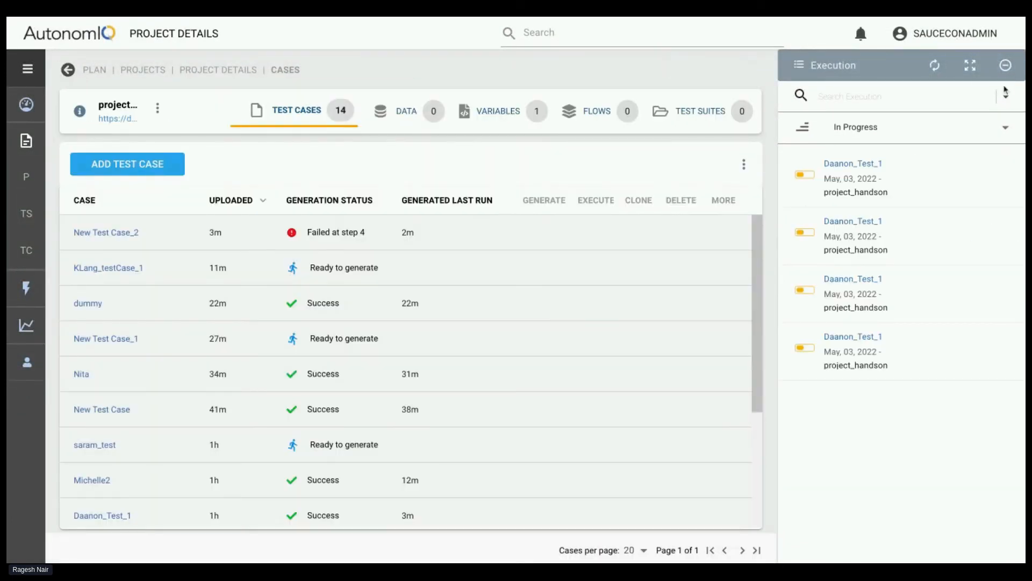
click(1005, 65)
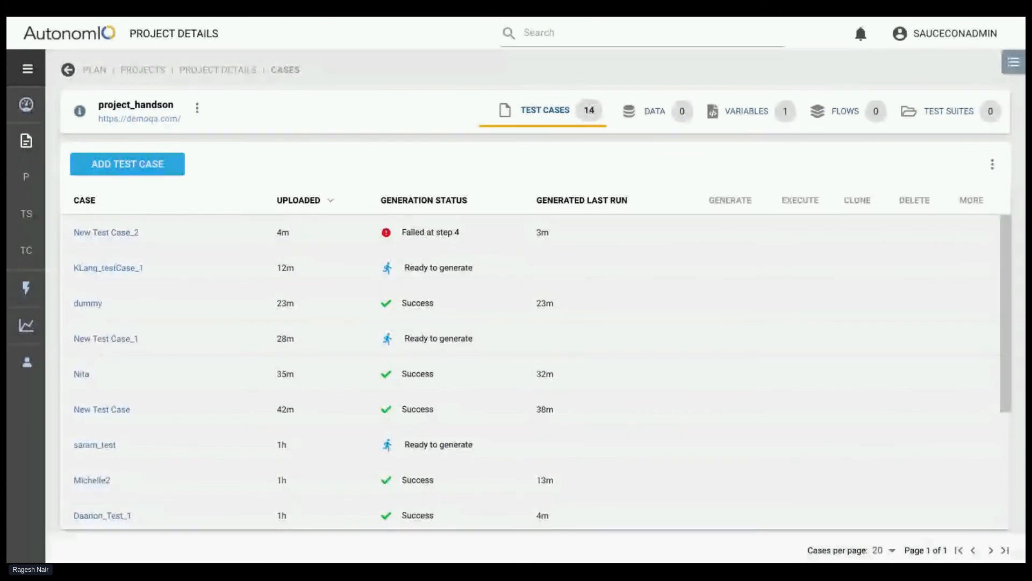
click(134, 233)
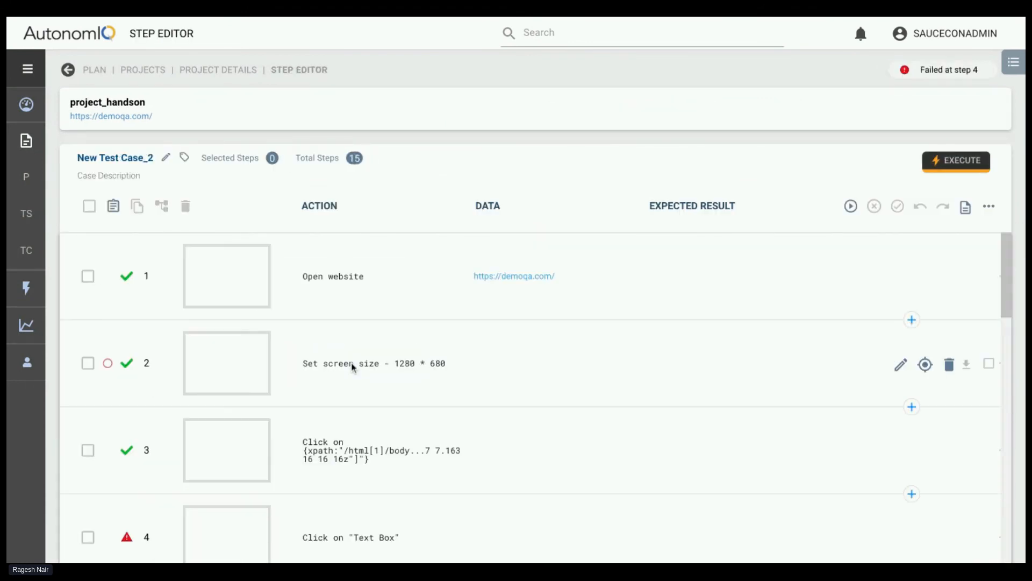
Examine the enlarged page screenshots of step 3, the xpath click, and step 4, Click on "Text Box", in New Test Case_2
scroll(353, 368, down, 5)
scroll(357, 376, up, 2)
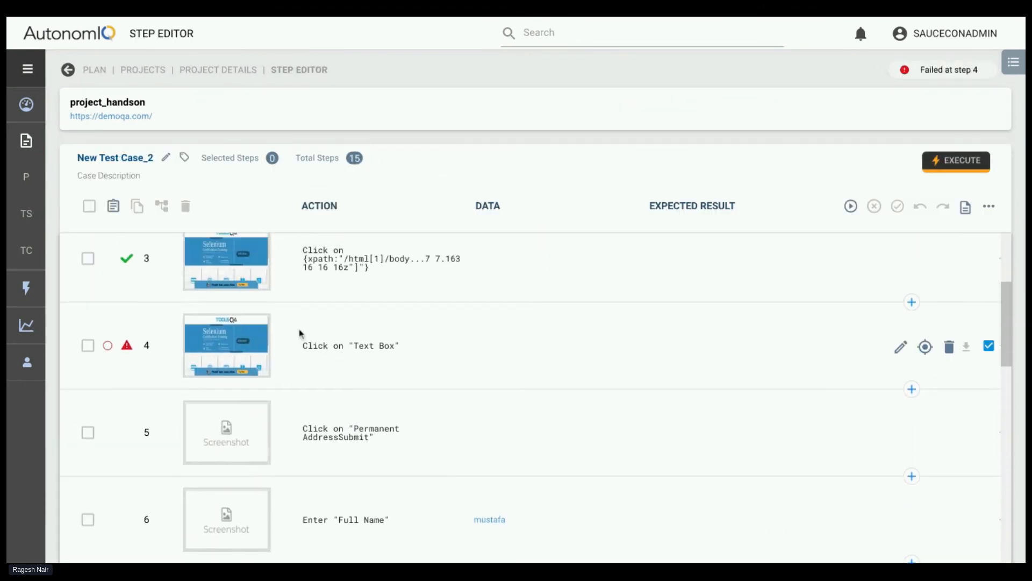
scroll(290, 339, up, 1)
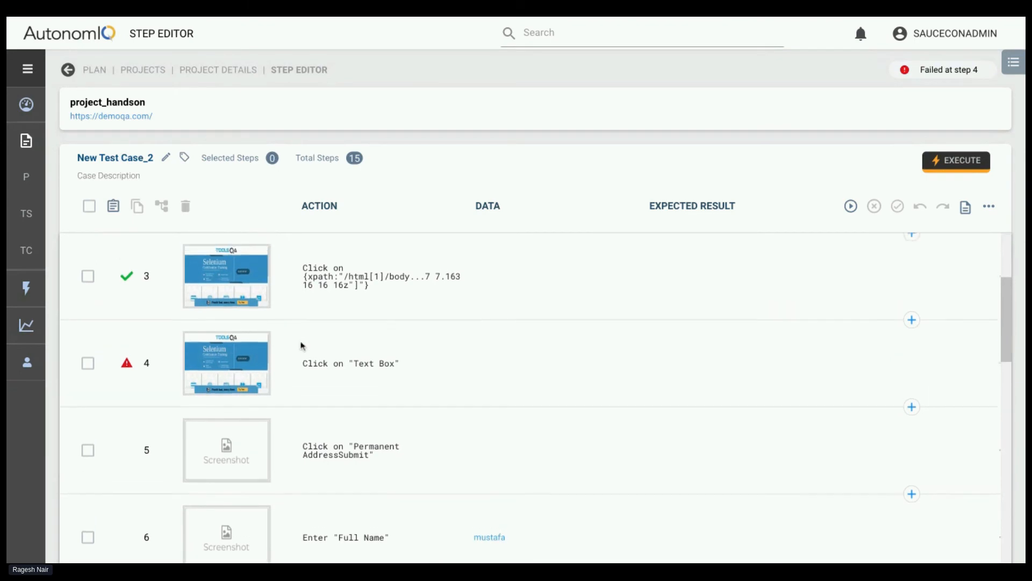
click(243, 371)
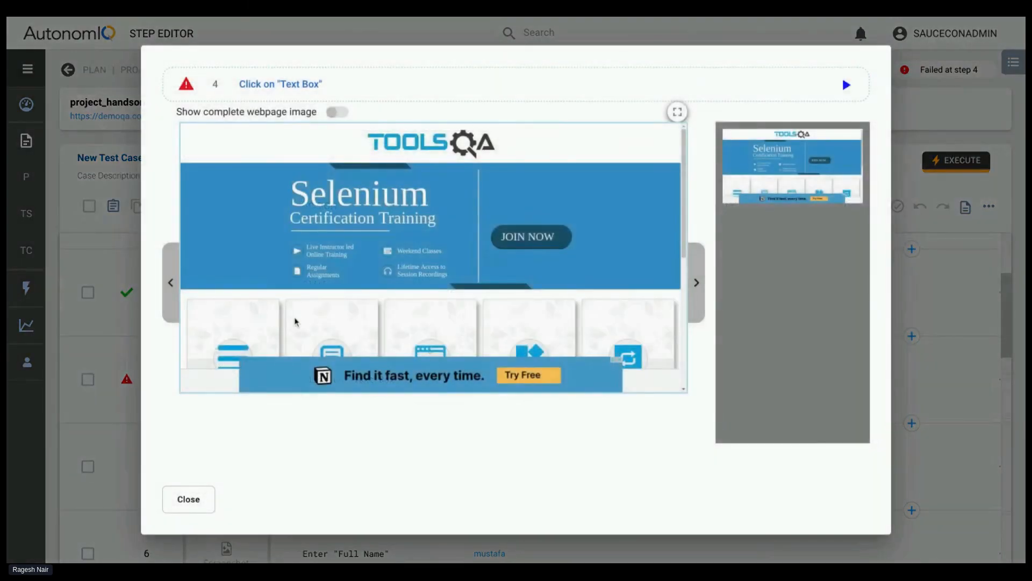
click(190, 498)
scroll(304, 427, up, 4)
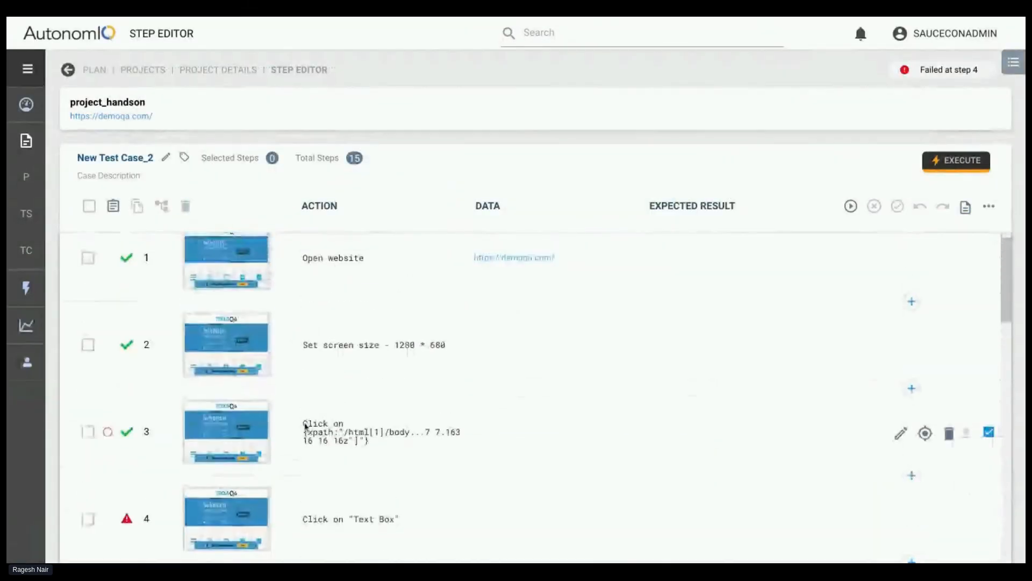
click(253, 422)
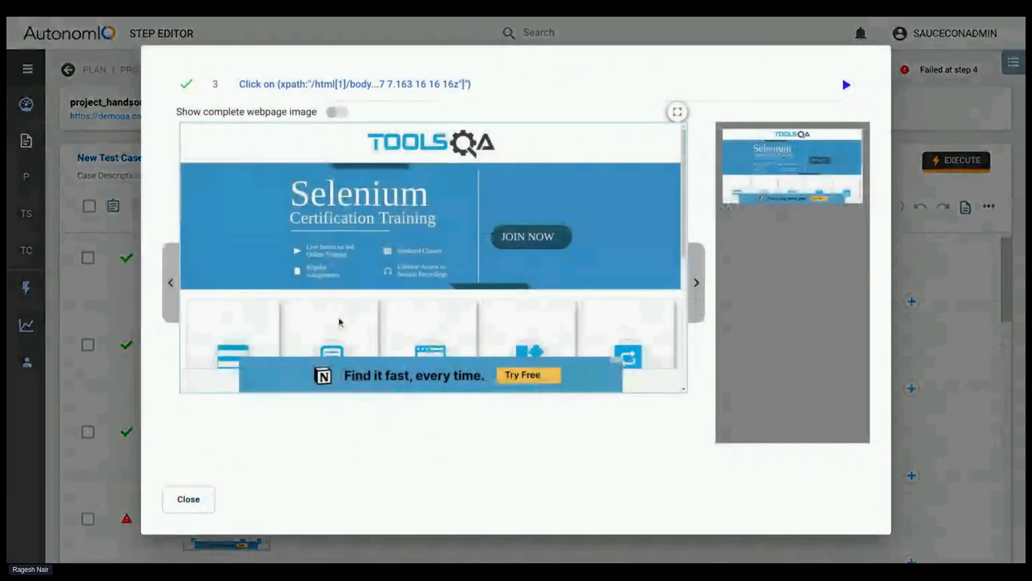
click(189, 499)
scroll(295, 460, down, 1)
click(248, 448)
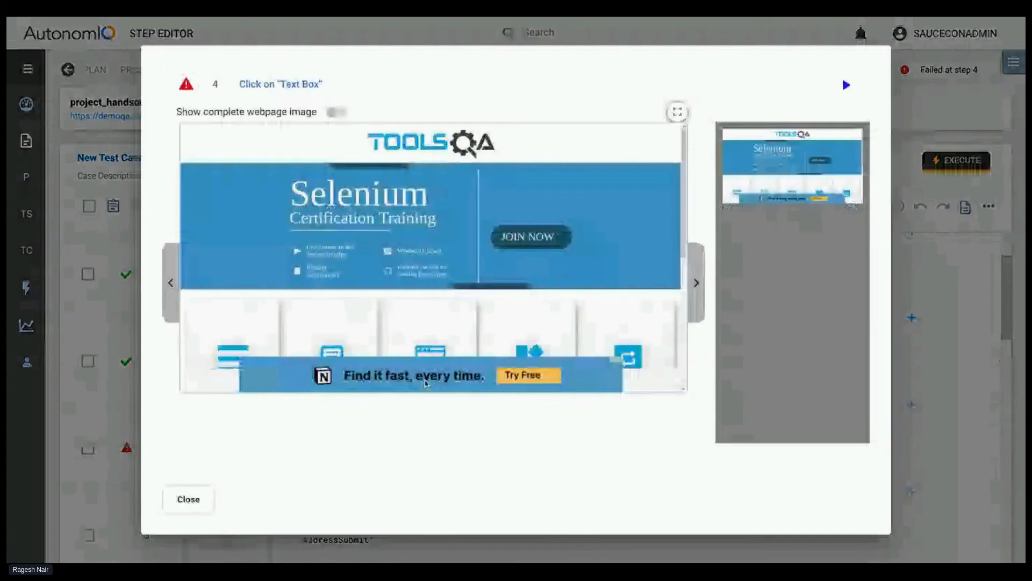
click(188, 498)
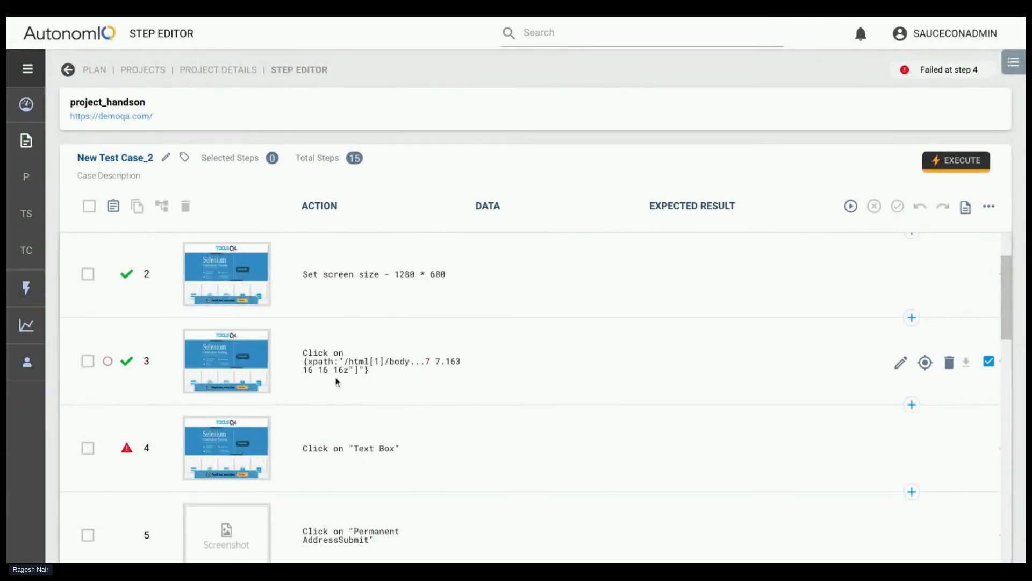
click(237, 455)
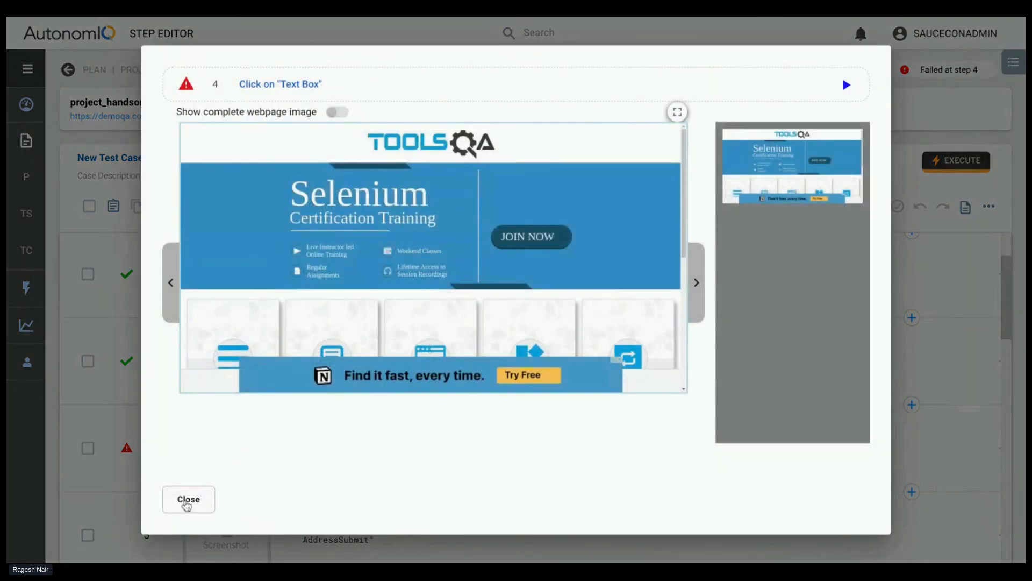
click(186, 499)
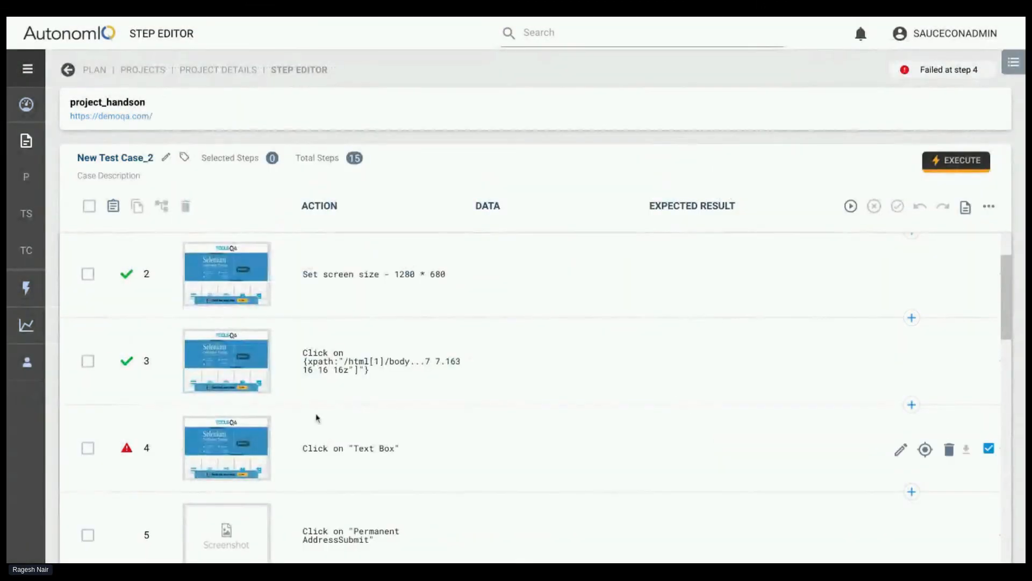
Review all of New Test Case_2's actions and data, from opening the website to the final Submit steps
scroll(317, 418, down, 8)
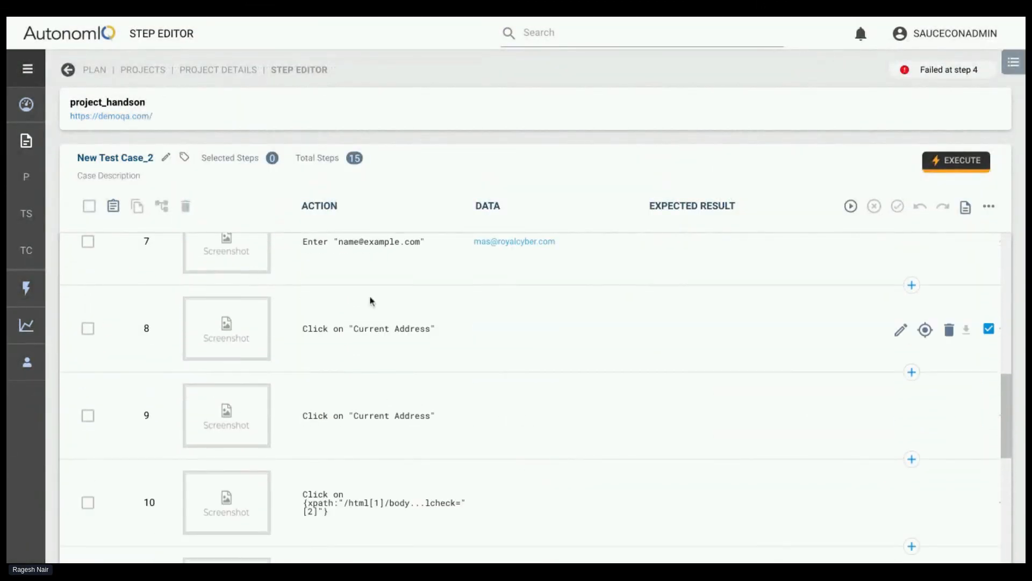
scroll(370, 301, down, 5)
scroll(387, 354, up, 15)
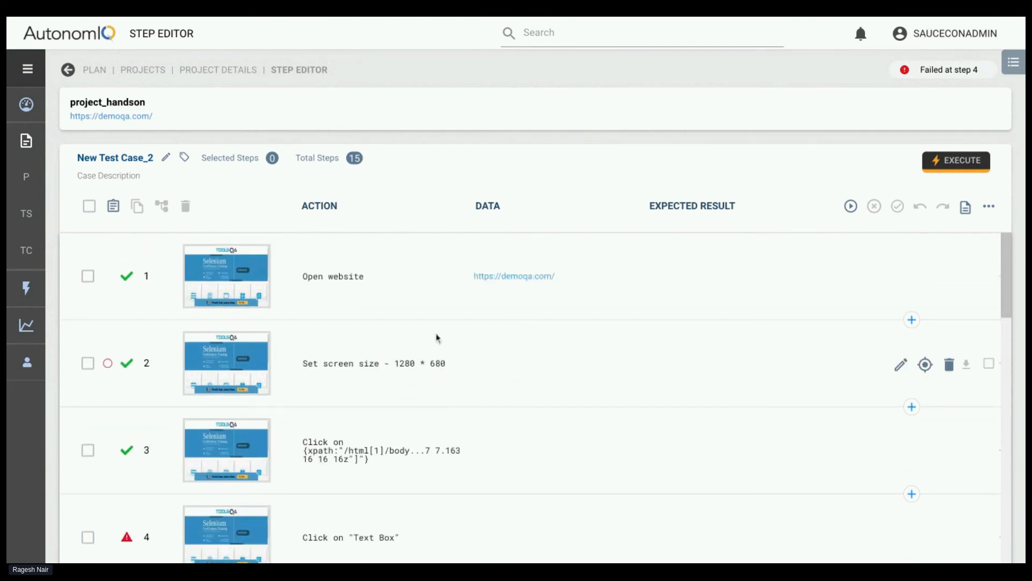
scroll(438, 337, down, 5)
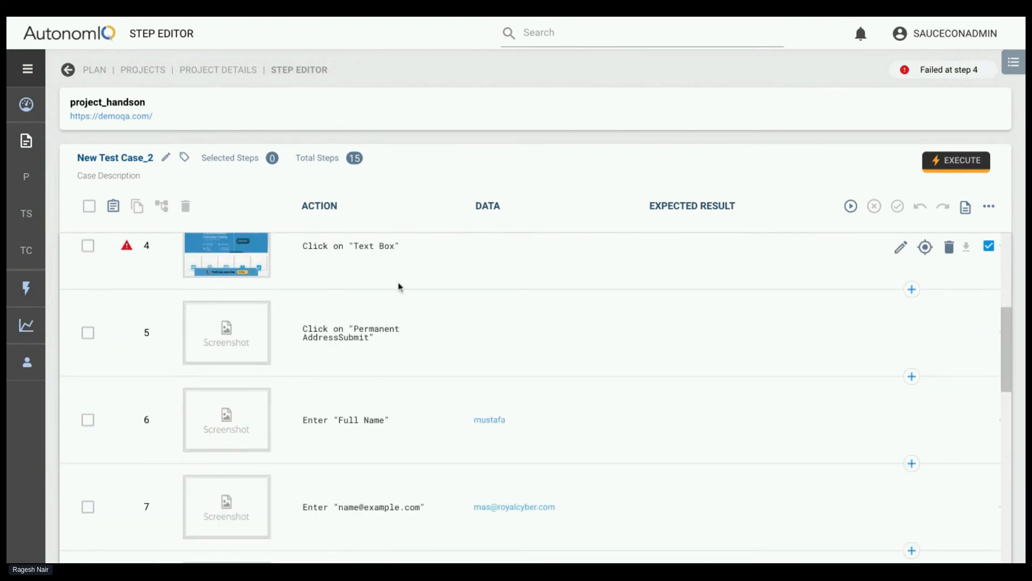
scroll(383, 329, down, 2)
scroll(376, 347, up, 3)
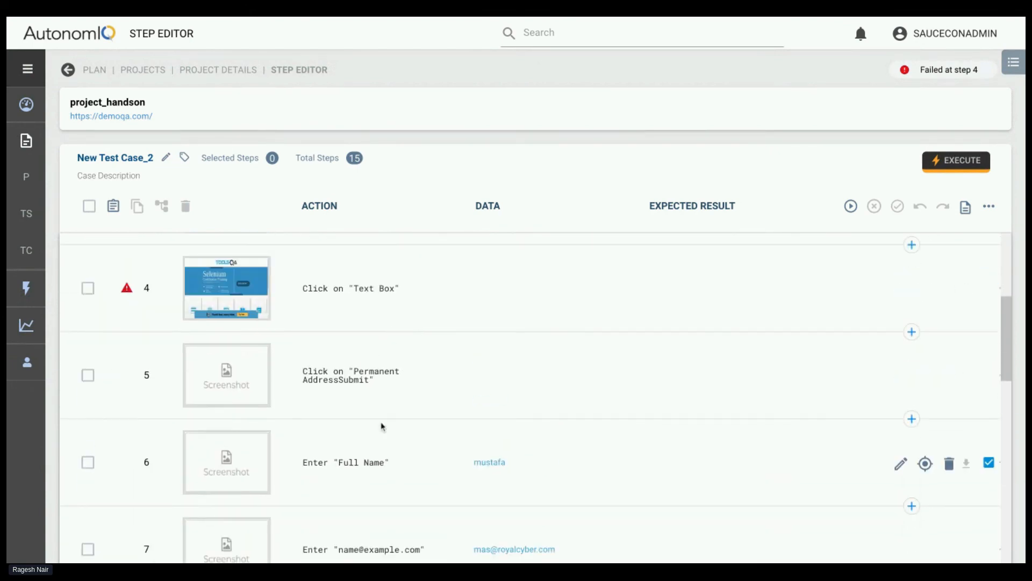
scroll(382, 426, down, 2)
scroll(394, 446, down, 1)
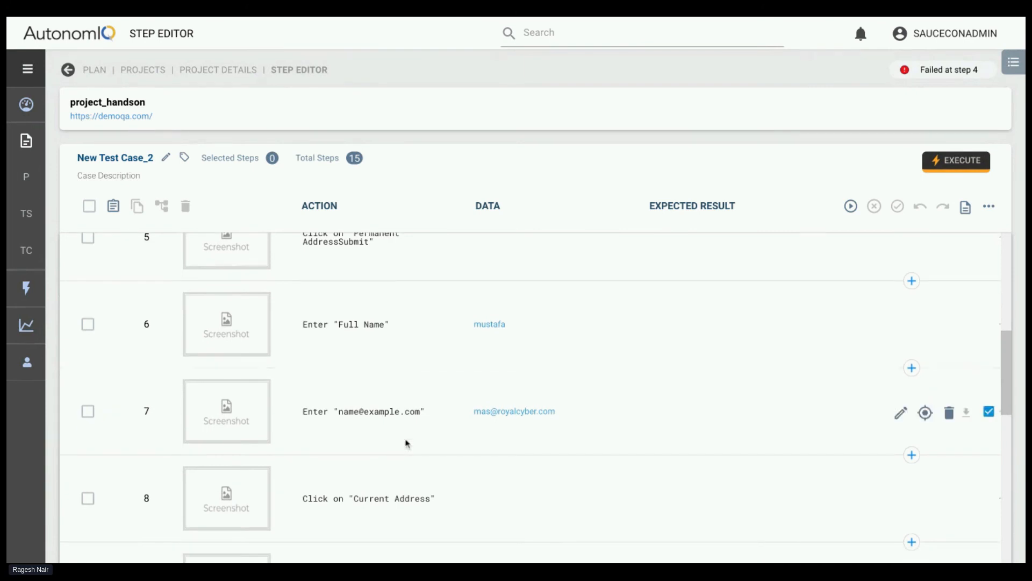
scroll(429, 425, down, 3)
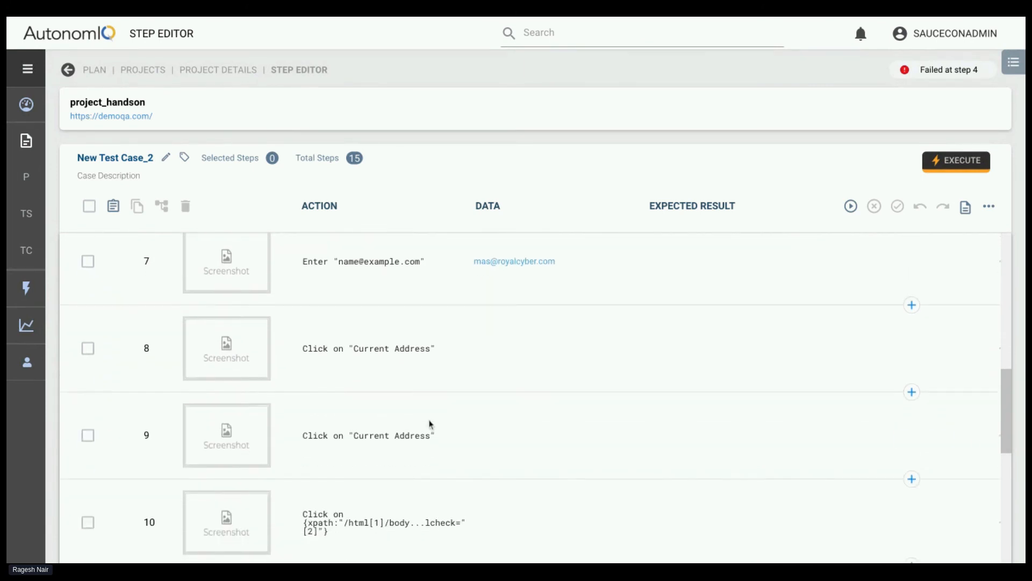
scroll(430, 424, down, 6)
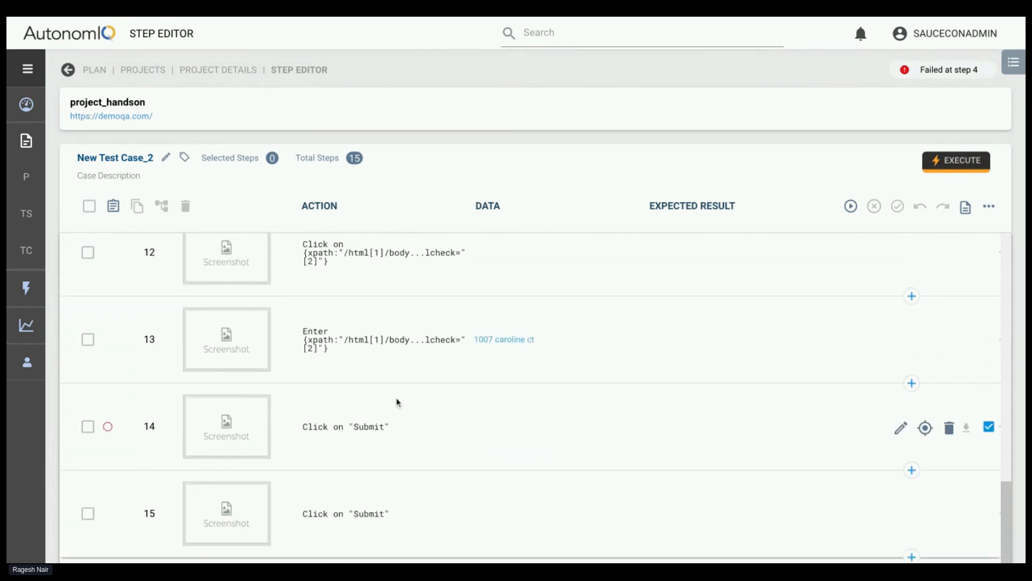
scroll(394, 382, up, 1)
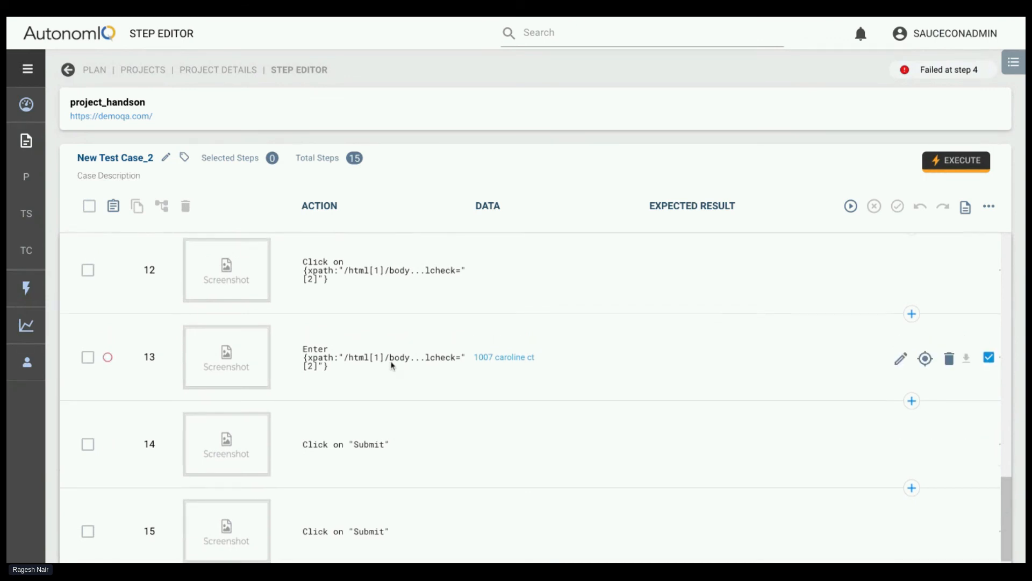
scroll(393, 366, up, 15)
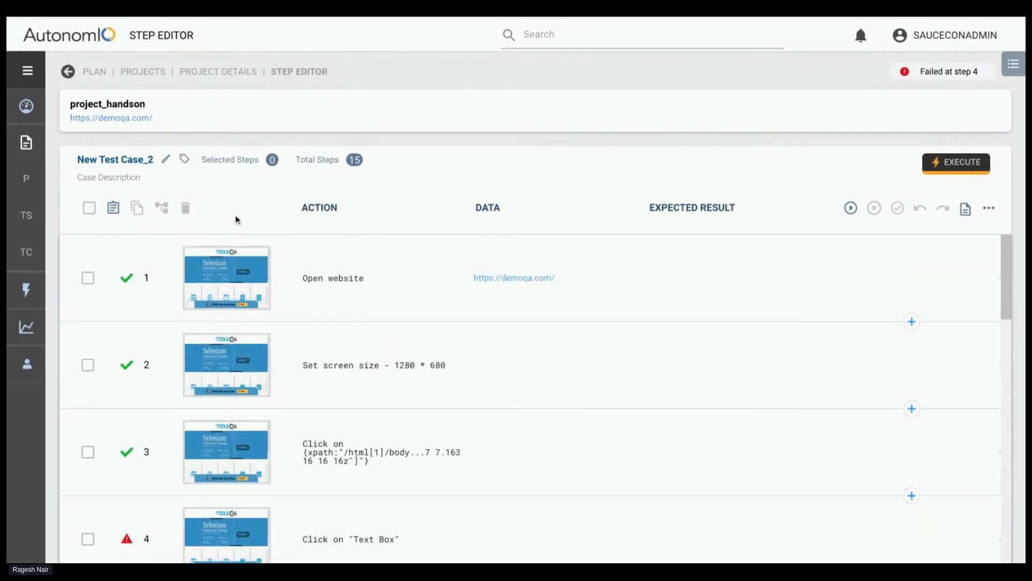
Reopen New Test Case_2 from the project's test cases to recheck its steps around step 4, and return to the case list
click(224, 72)
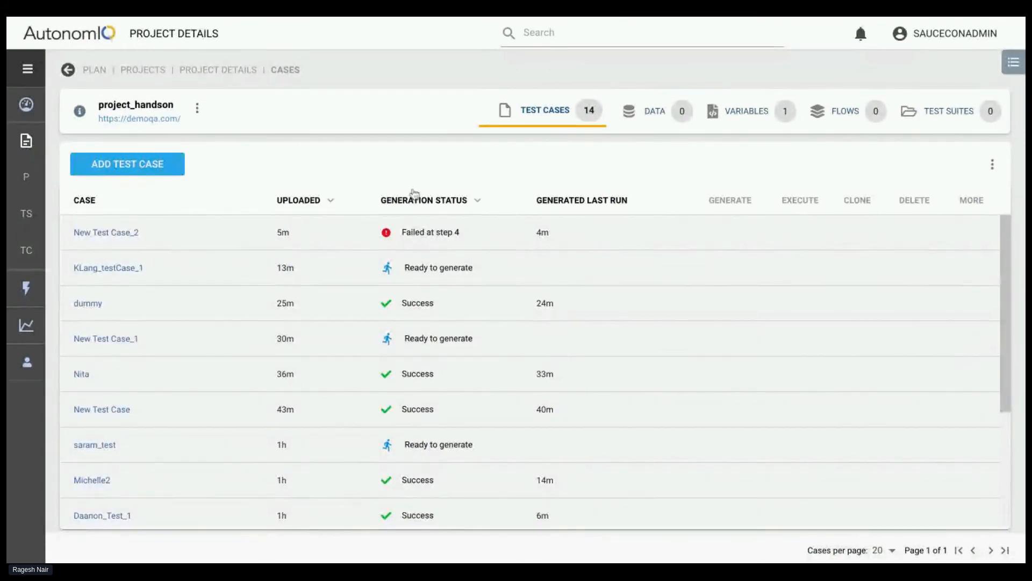
click(100, 235)
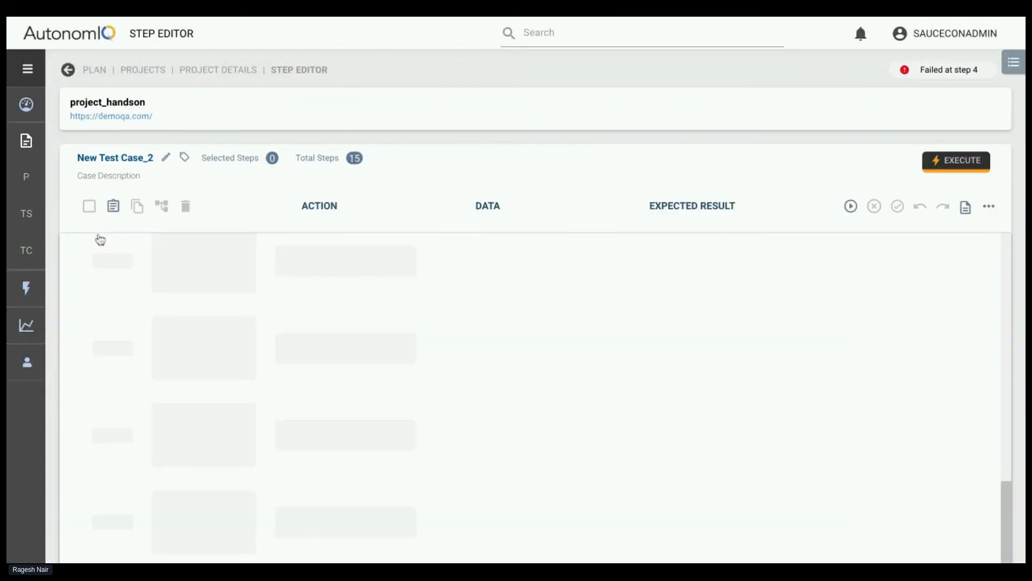
scroll(329, 269, down, 5)
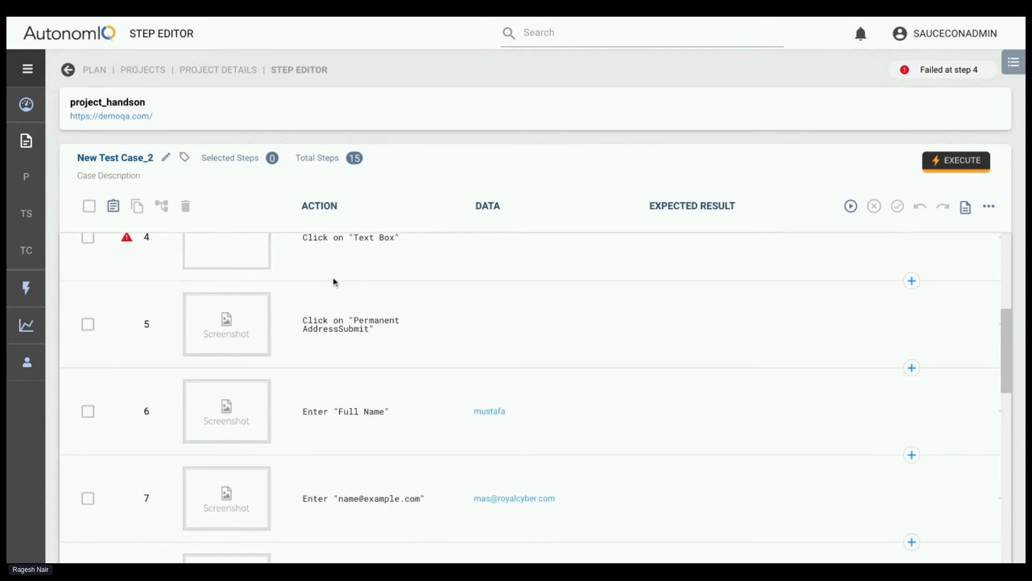
click(224, 70)
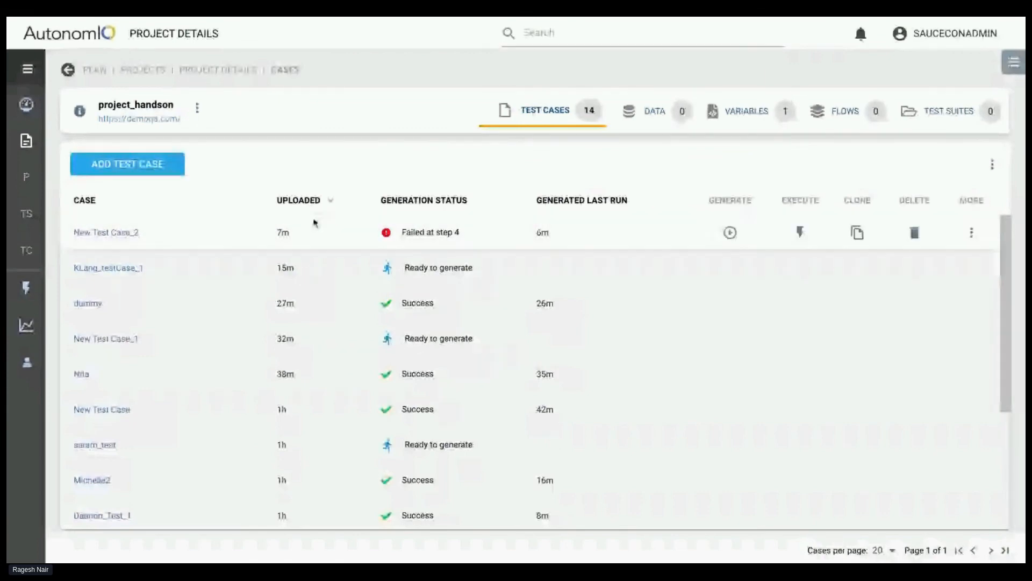
Open New Test Case_2 and examine the enlarged page screenshot of step 3, the xpath click
click(109, 237)
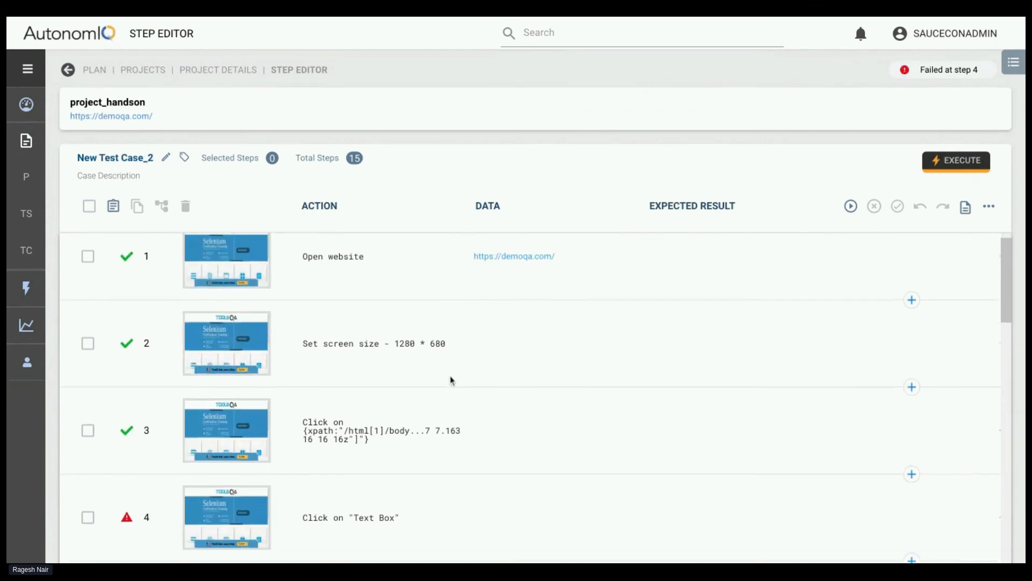
scroll(450, 380, down, 1)
mouse_move(245, 422)
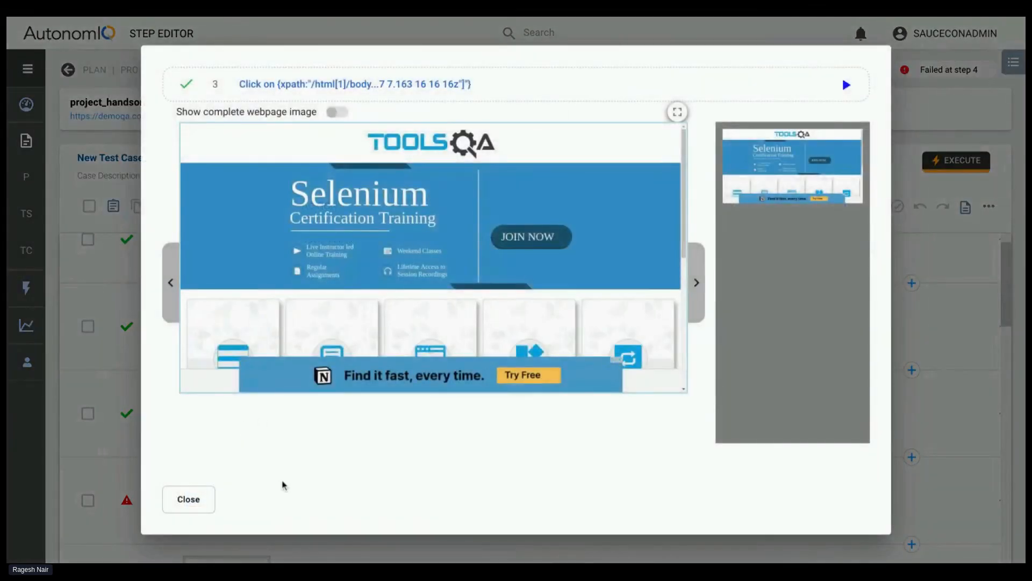
click(197, 501)
scroll(341, 376, down, 1)
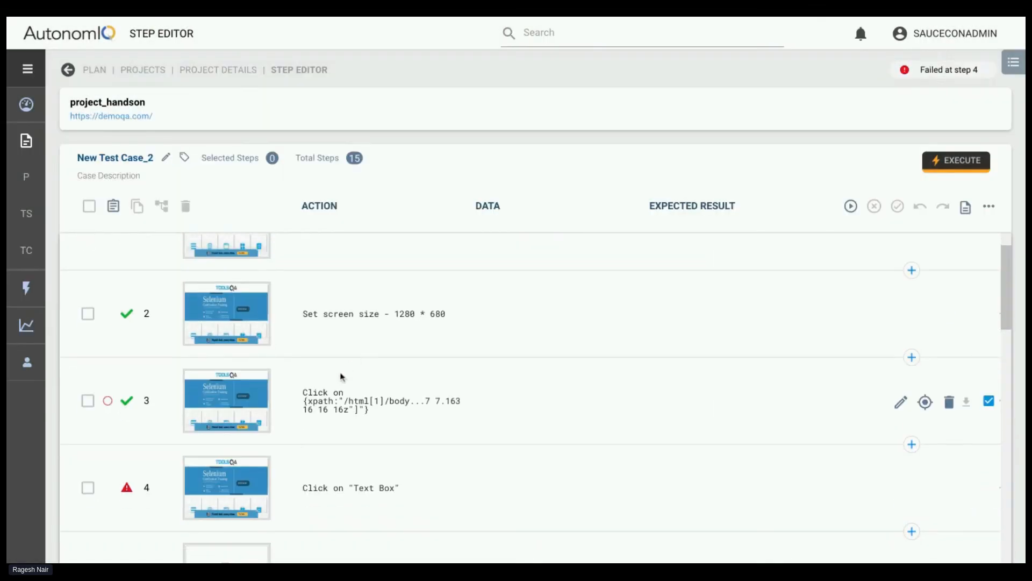
scroll(345, 376, up, 2)
scroll(390, 417, down, 1)
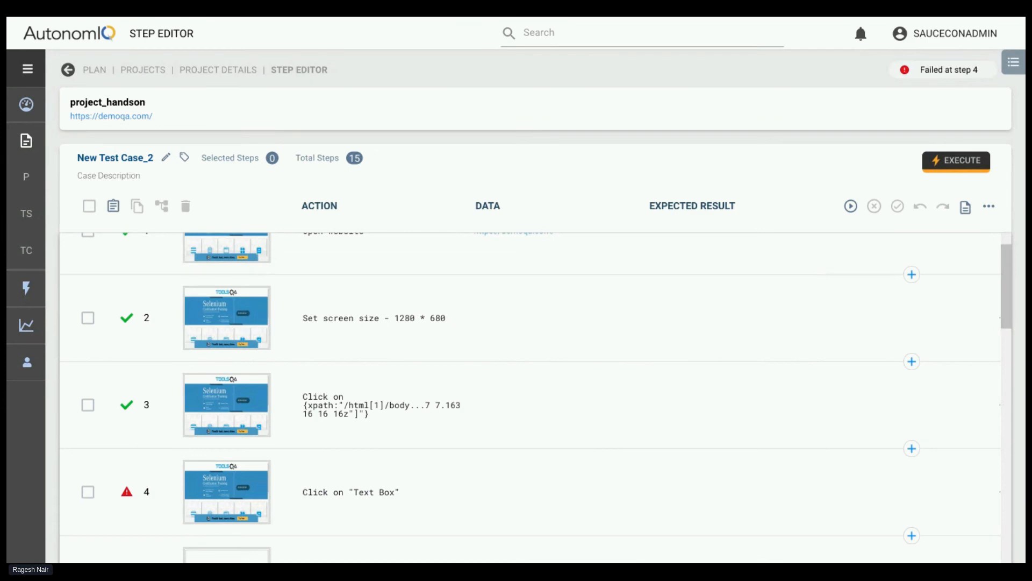
Replace step 3's action with Click on "elements" and generate New Test Case_2 using the last run configuration, local Linux with chrome (headless)
click(903, 407)
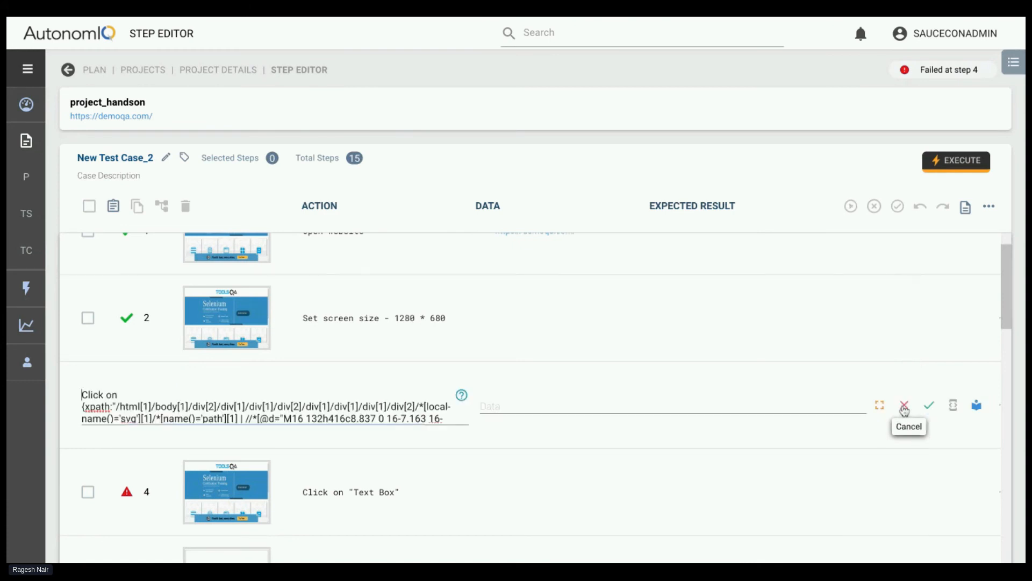
key(super+a)
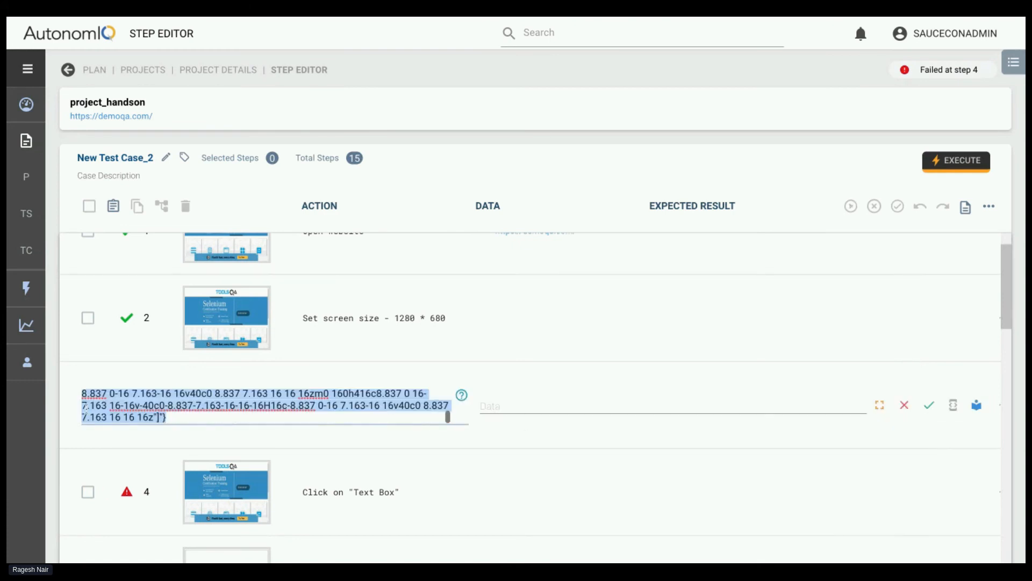
text(Click on  ")
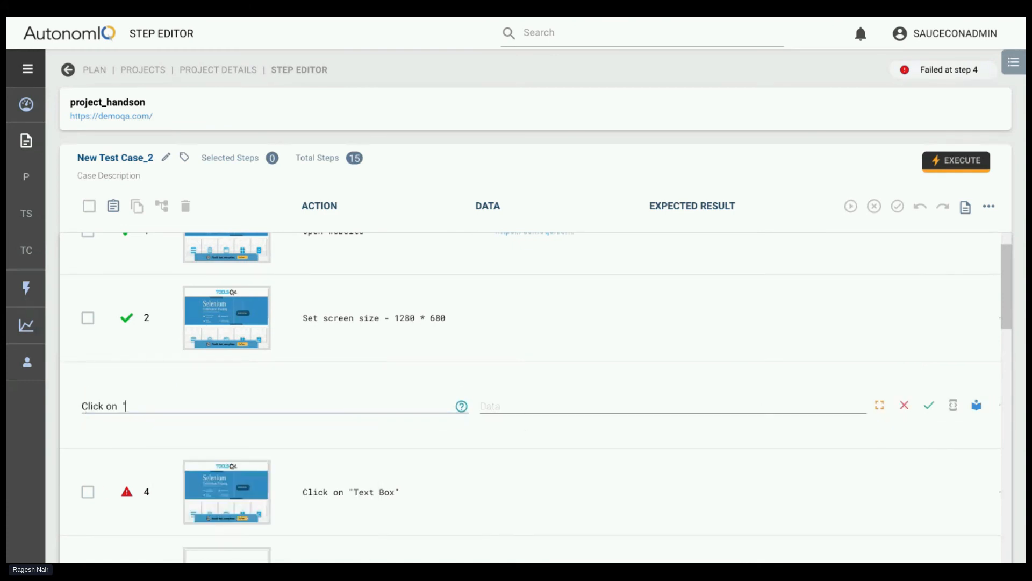
text(elements")
click(930, 405)
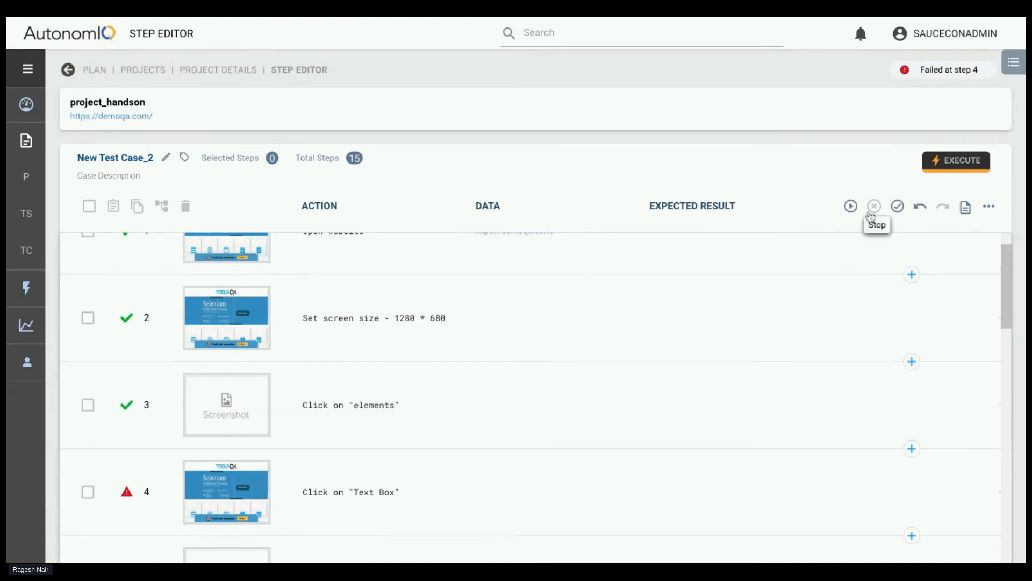
click(852, 210)
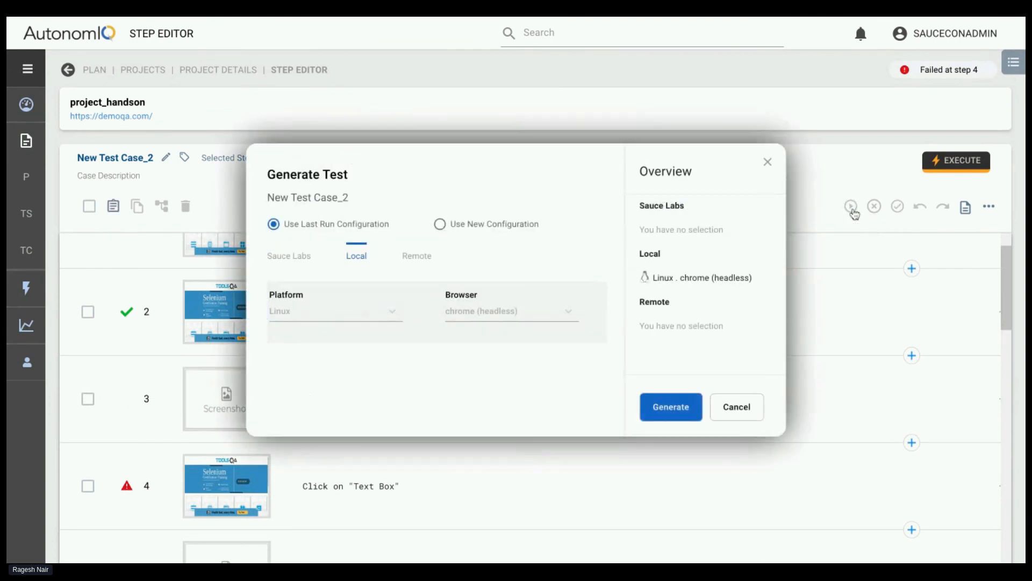
click(661, 409)
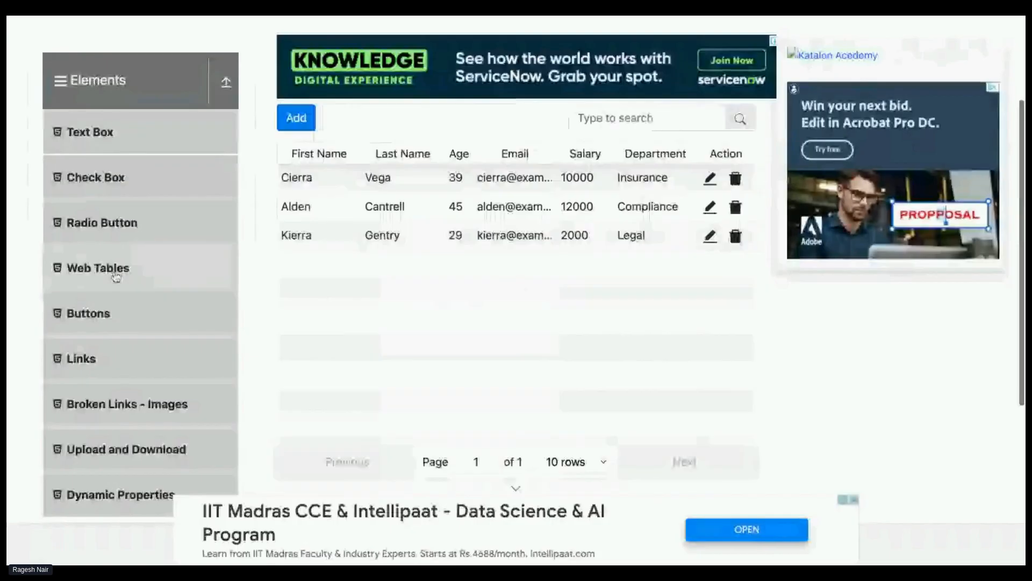
On the ToolsQA Web Tables page, start adding a record and fill in the first name, last name and email
scroll(116, 275, up, 3)
click(291, 267)
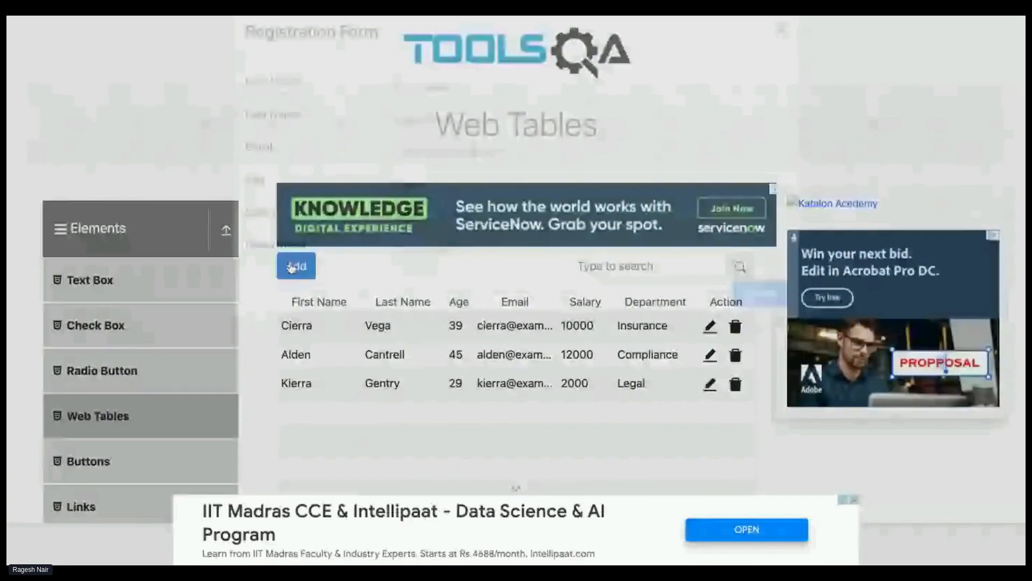
text(ase)
click(423, 147)
text(werw)
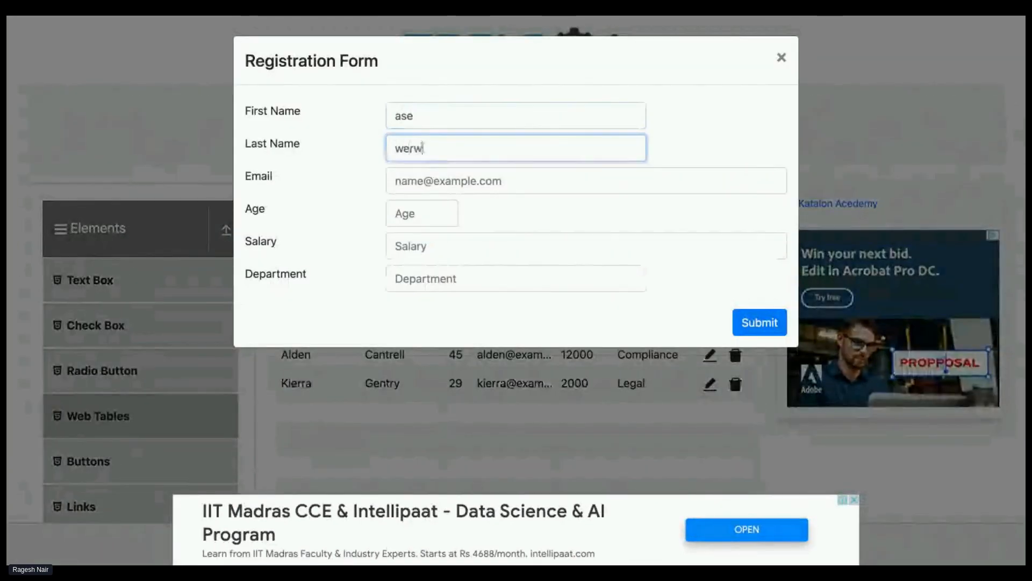
click(424, 175)
text(asegw@)
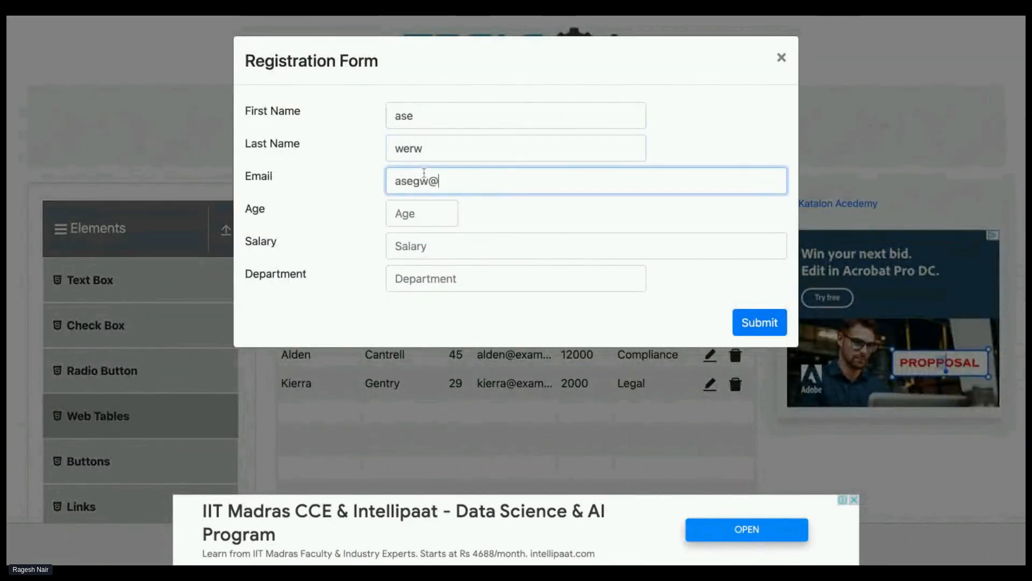
text(test)
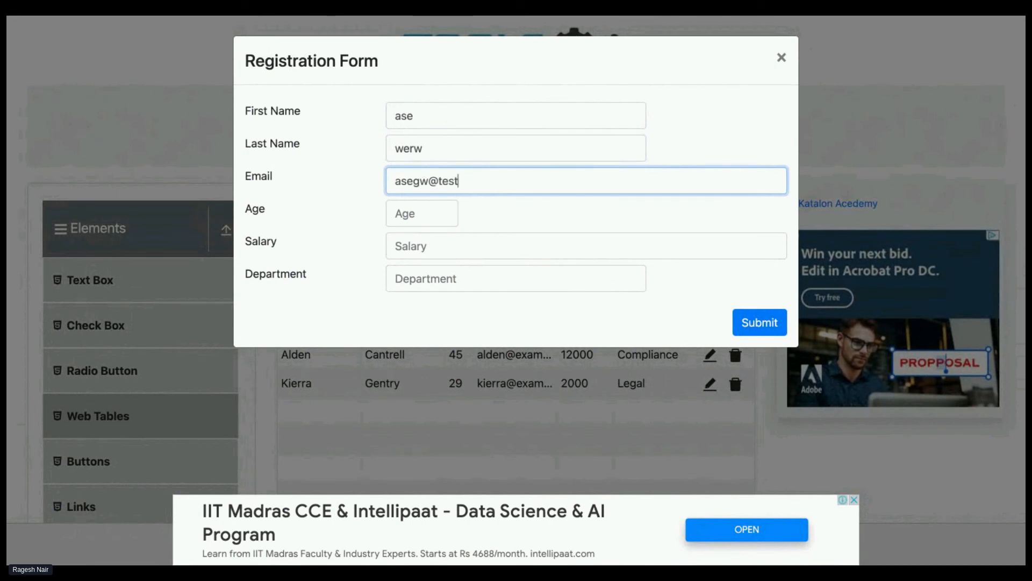
text(.io)
Set Age to 34, Salary to the non-numeric text asdgese and Department to qa, and submit the Registration Form
click(416, 218)
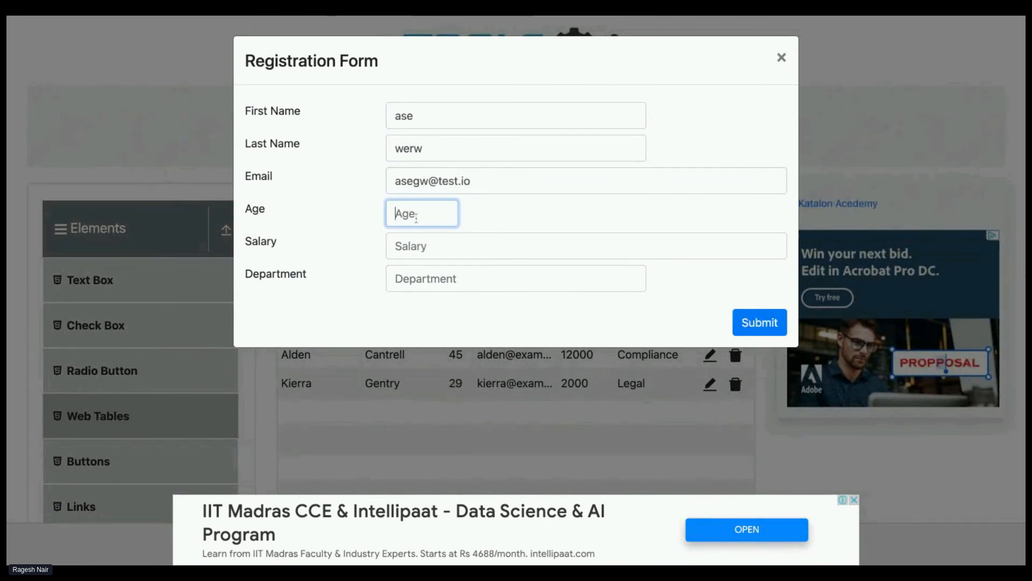
text(34)
click(453, 243)
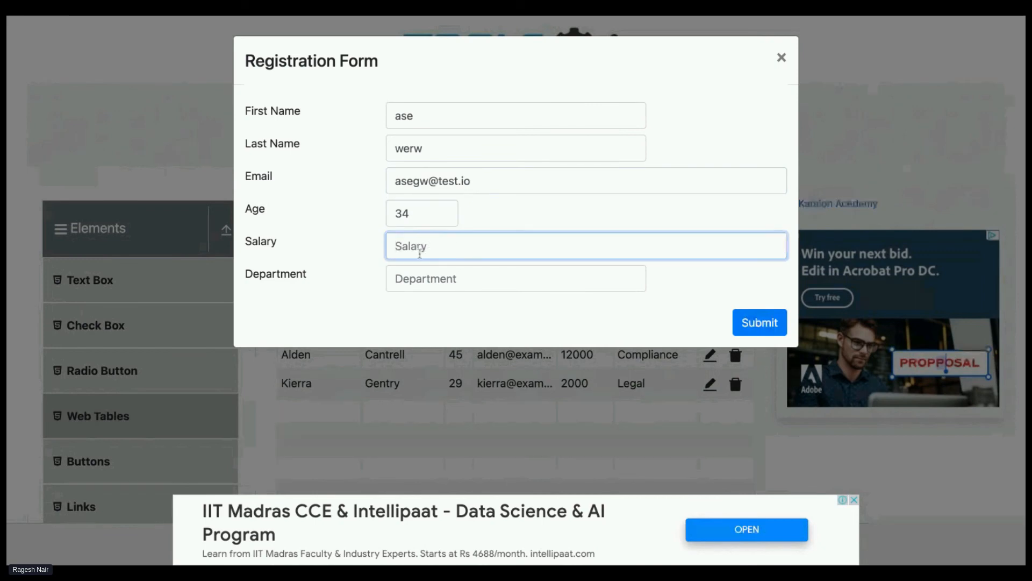
text(asdgese)
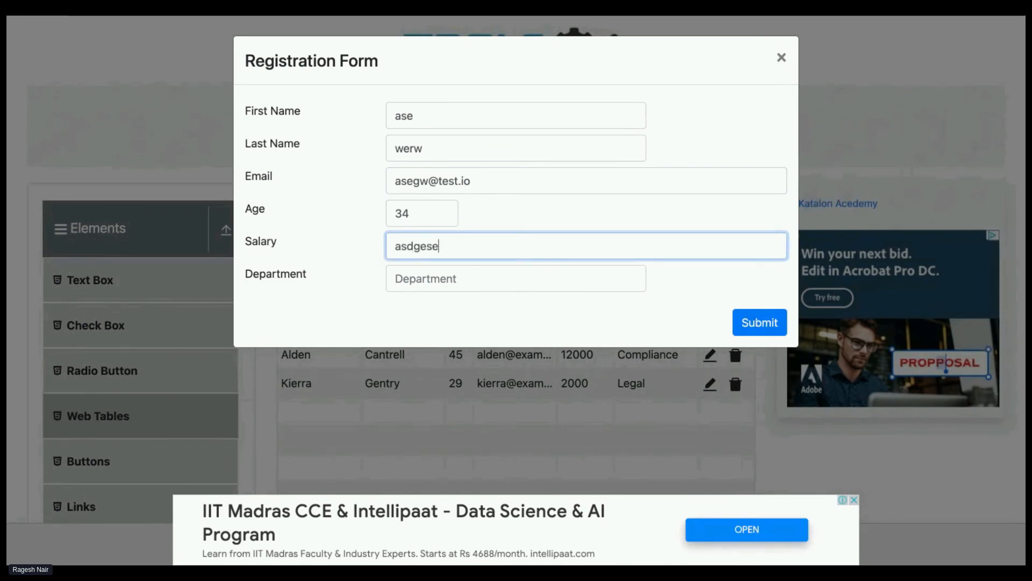
click(425, 279)
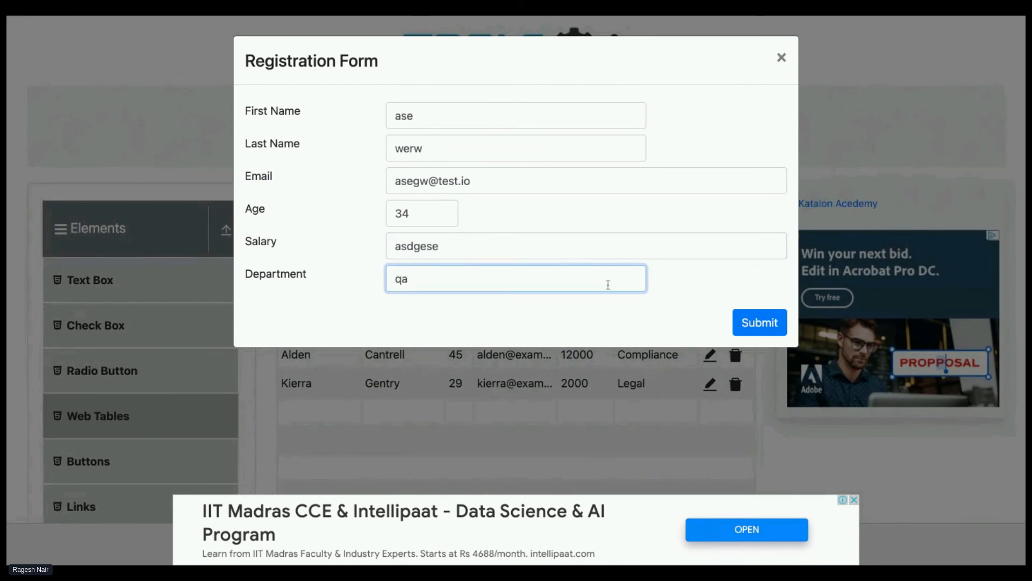
click(739, 322)
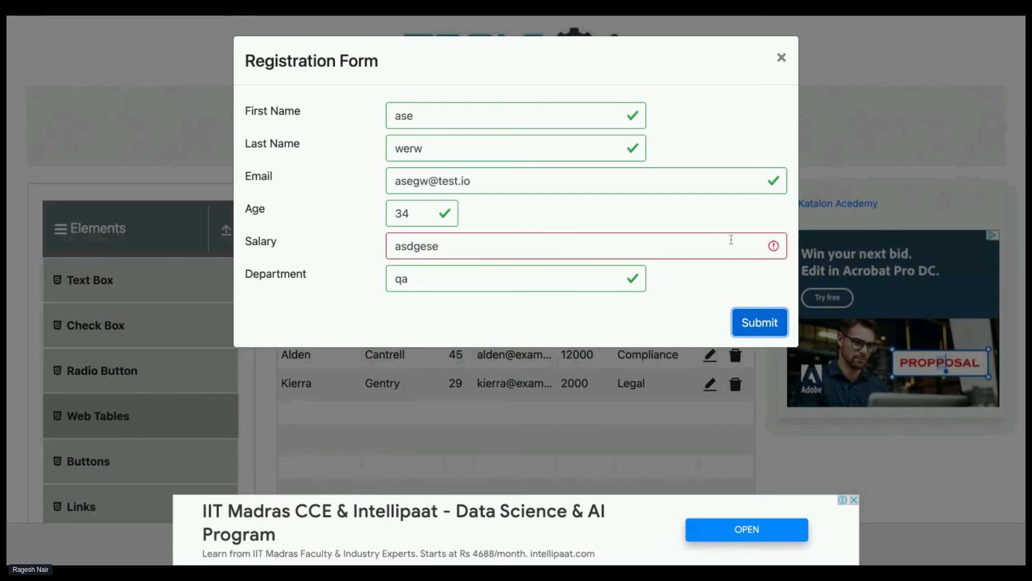
Examine the Registration Form's field labels one by one, from First Name to Department
triple_click(246, 109)
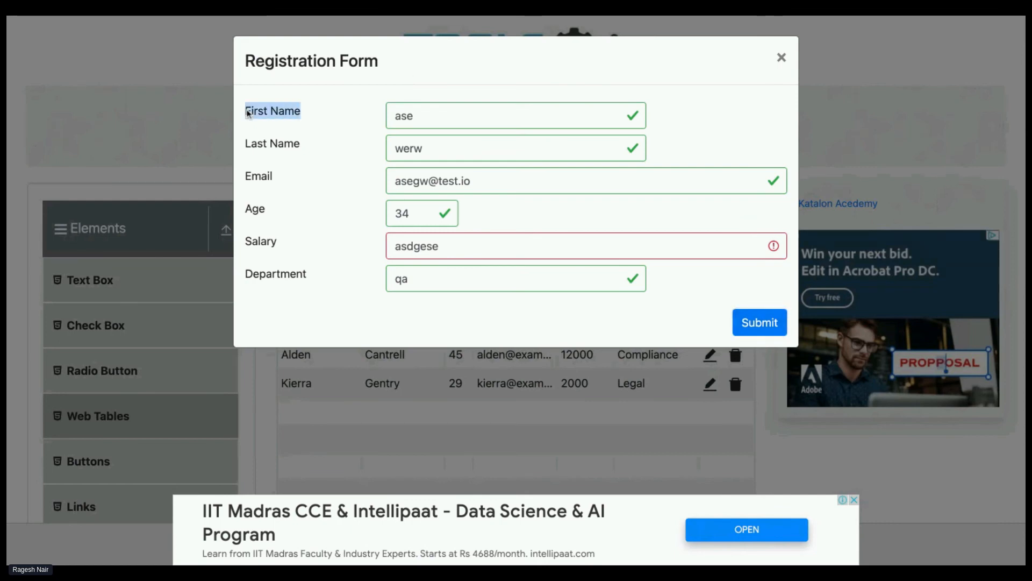
drag(251, 146, 251, 151)
click(246, 175)
double_click(246, 178)
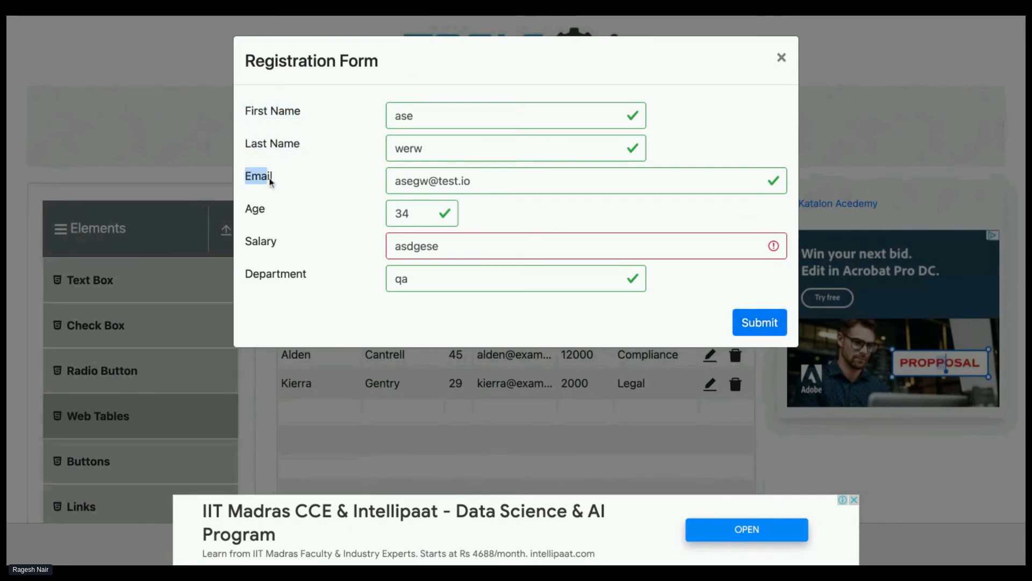
double_click(243, 209)
drag(279, 243, 314, 276)
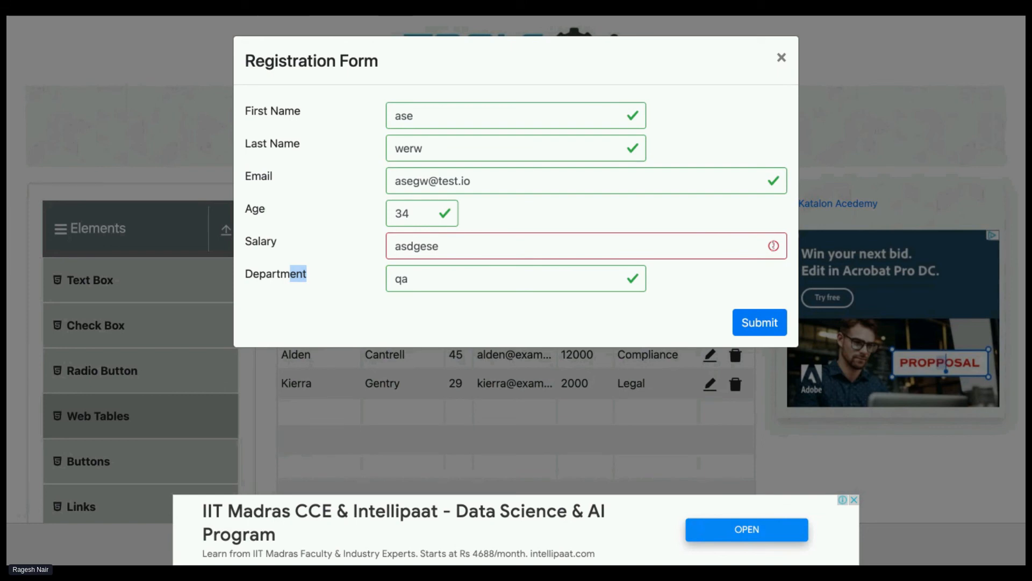
Inspect the Salary field's validation marker with the browser's developer tools, and resubmit the form to check the marker again
double_click(774, 246)
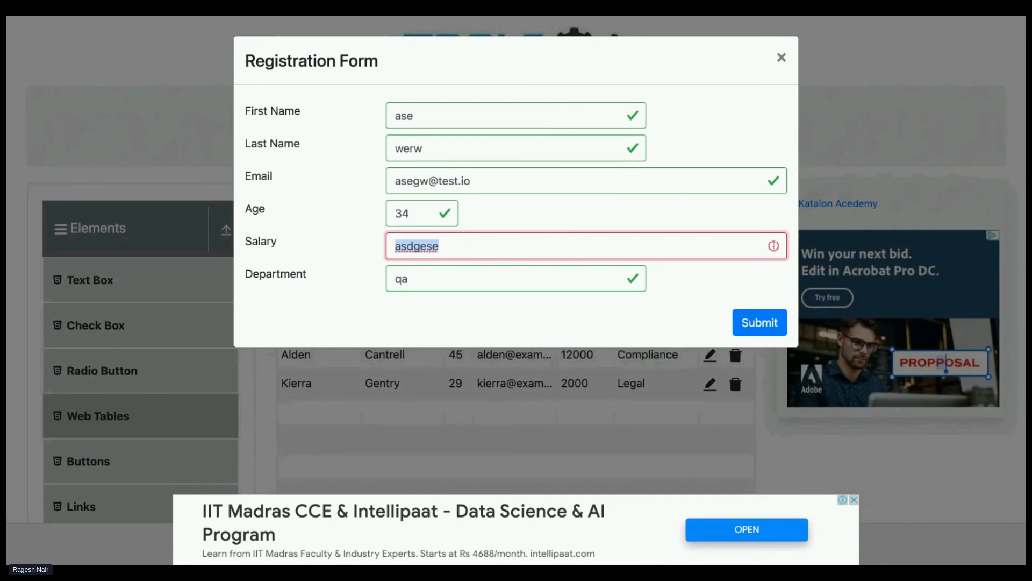
key(super+alt+i)
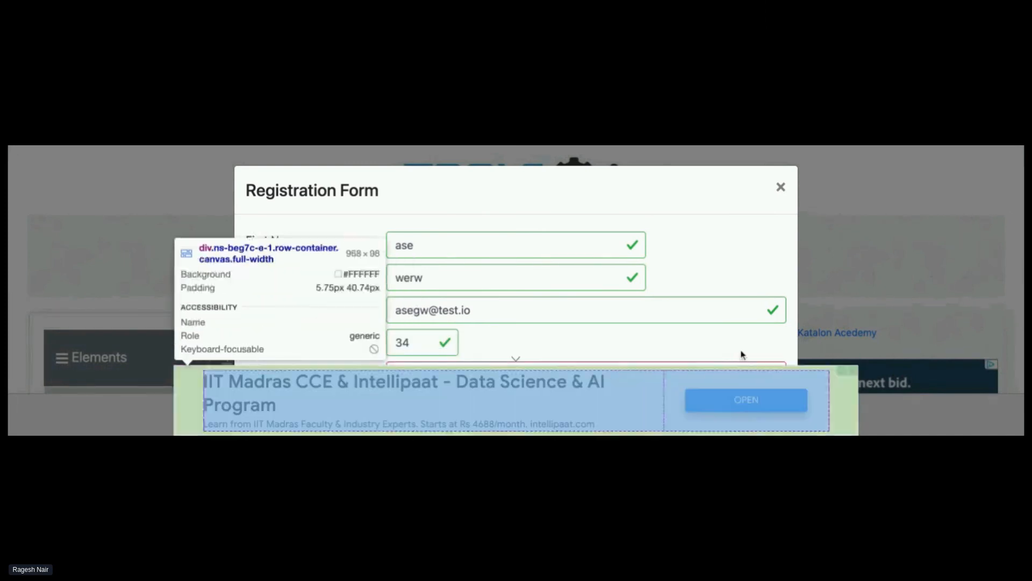
scroll(753, 323, down, 1)
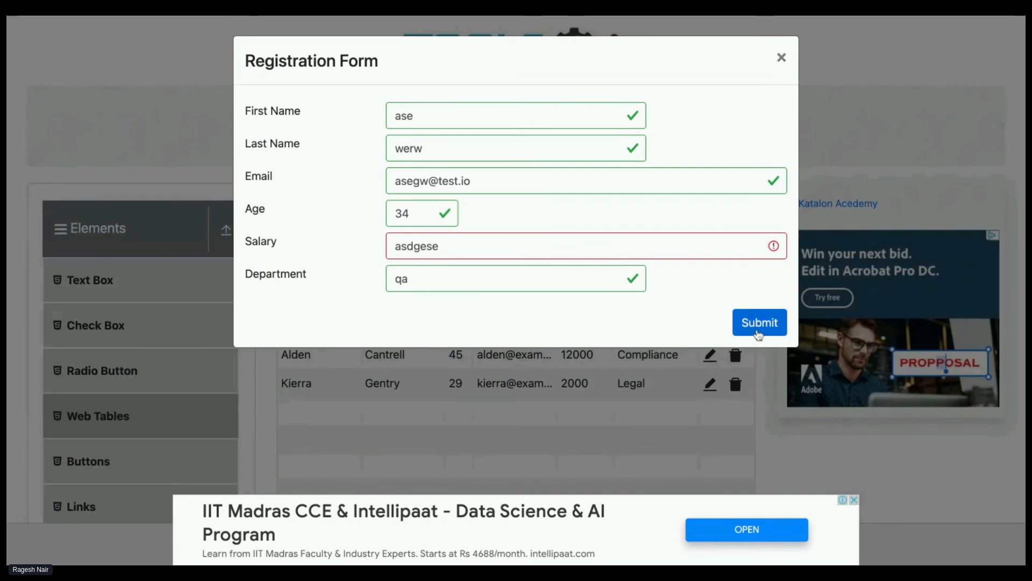
click(759, 334)
double_click(781, 252)
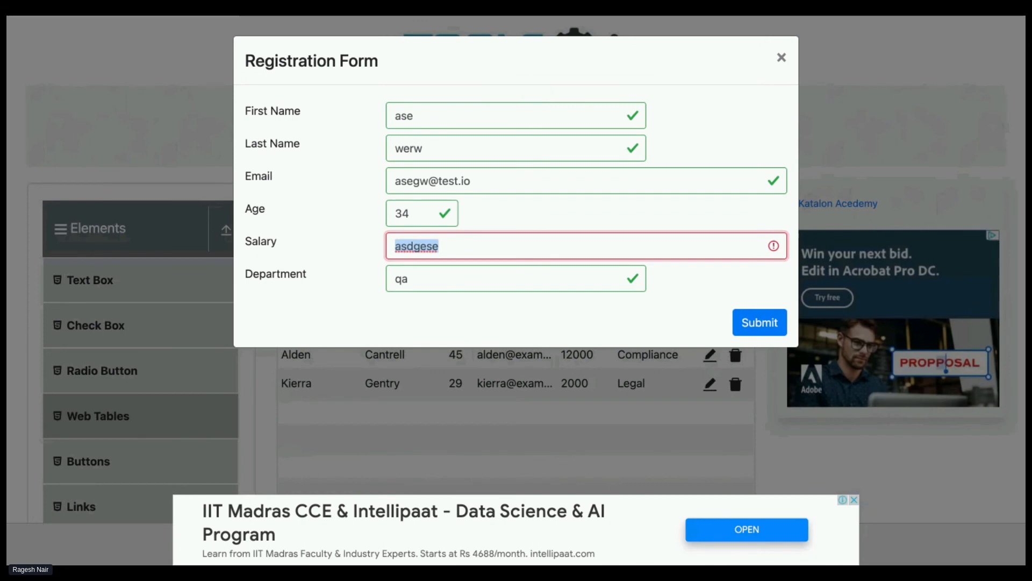
Switch back to AutonomIQ, open KLang_testCase and examine the enlarged screenshot of step 15, Verify Salary field is red
click(490, 18)
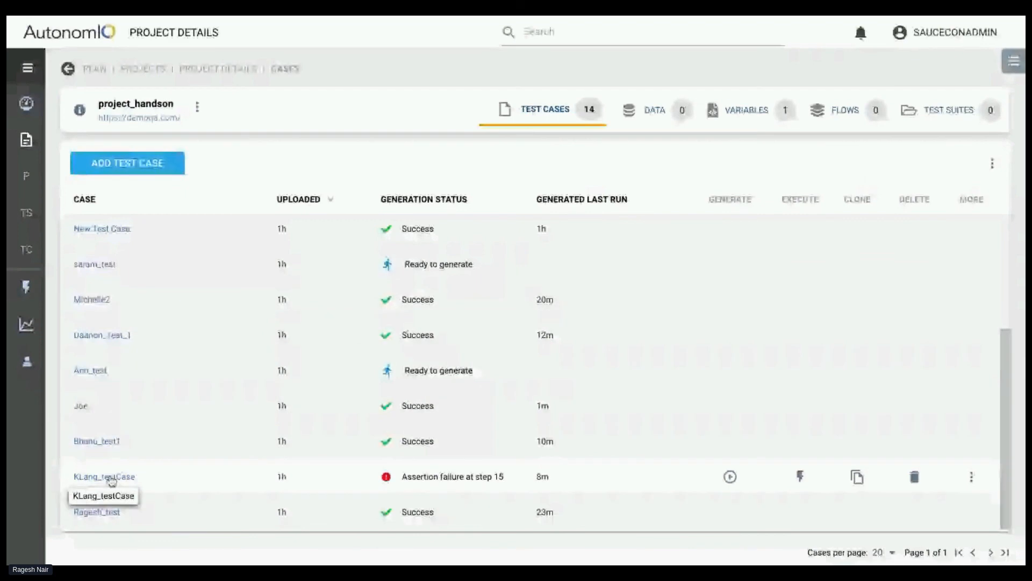
click(108, 476)
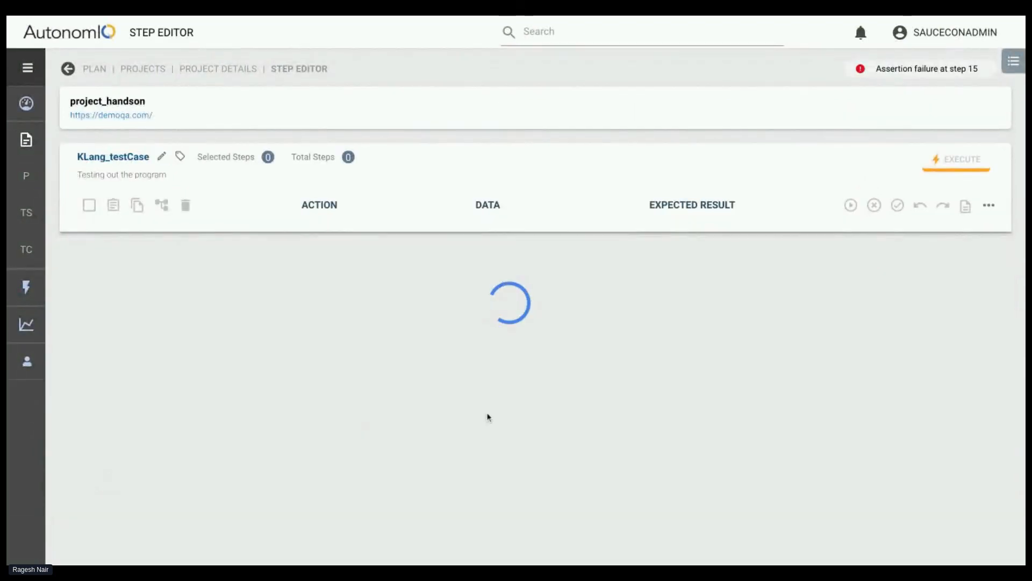
scroll(486, 450, down, 10)
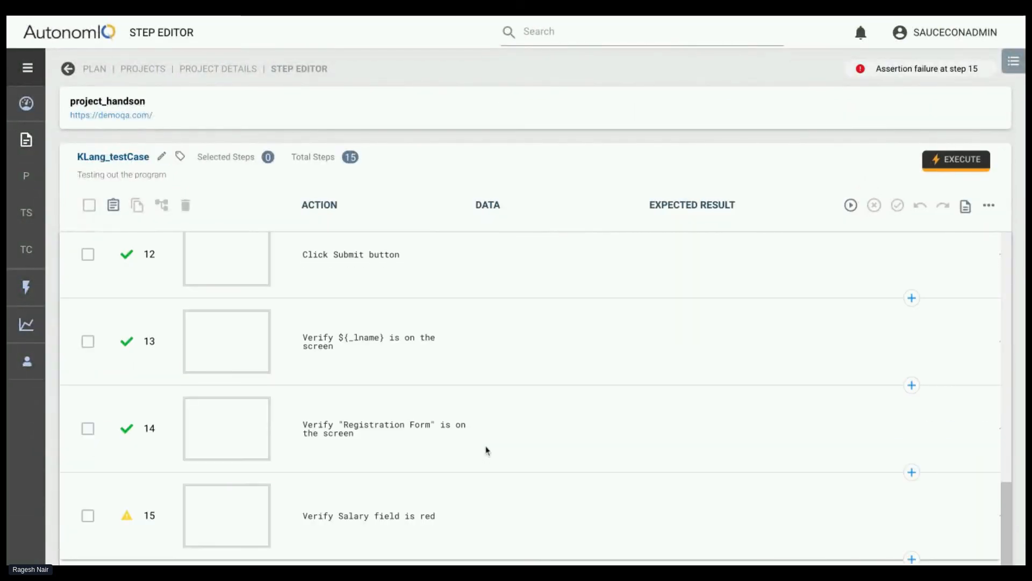
click(239, 446)
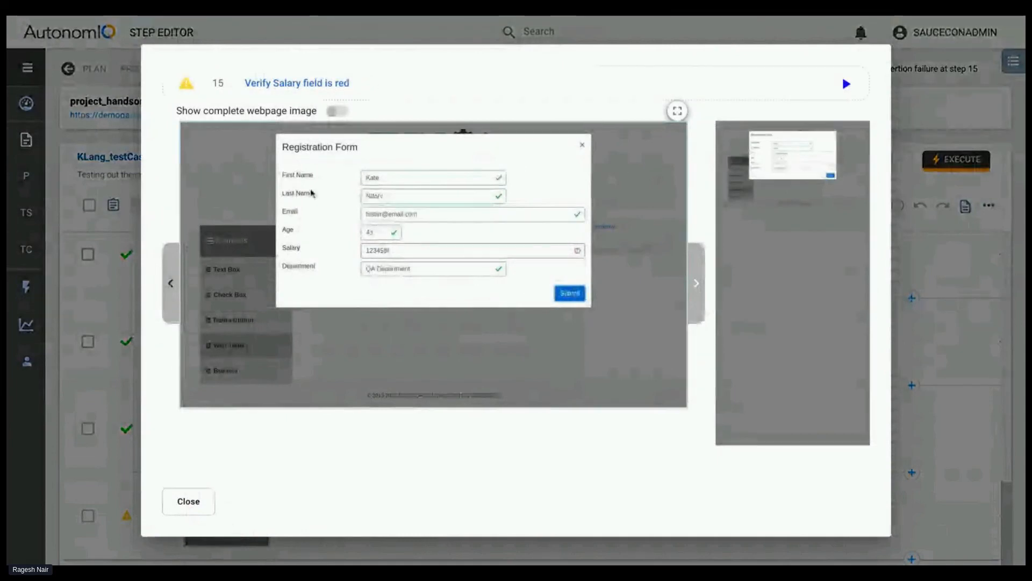
click(189, 503)
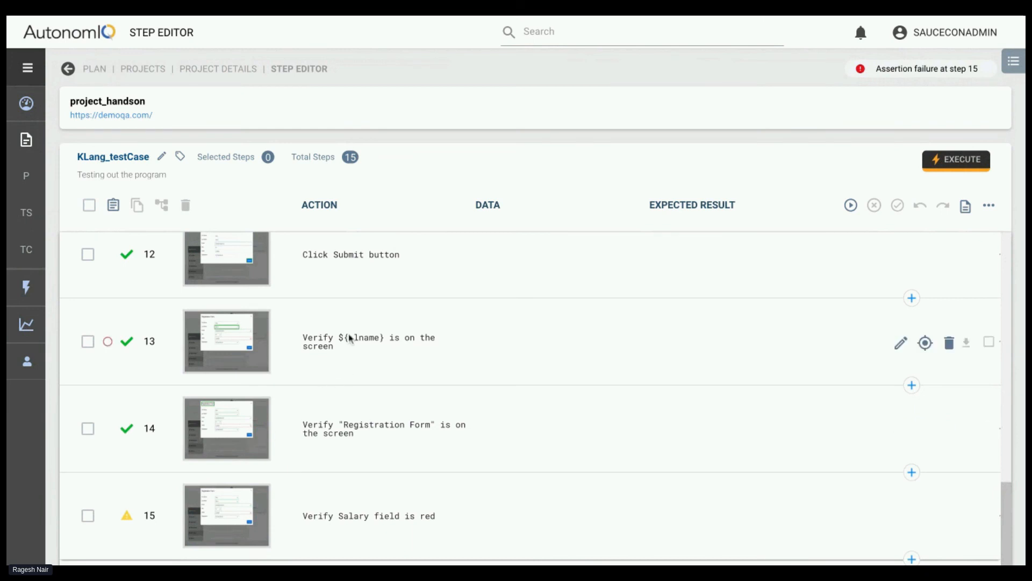
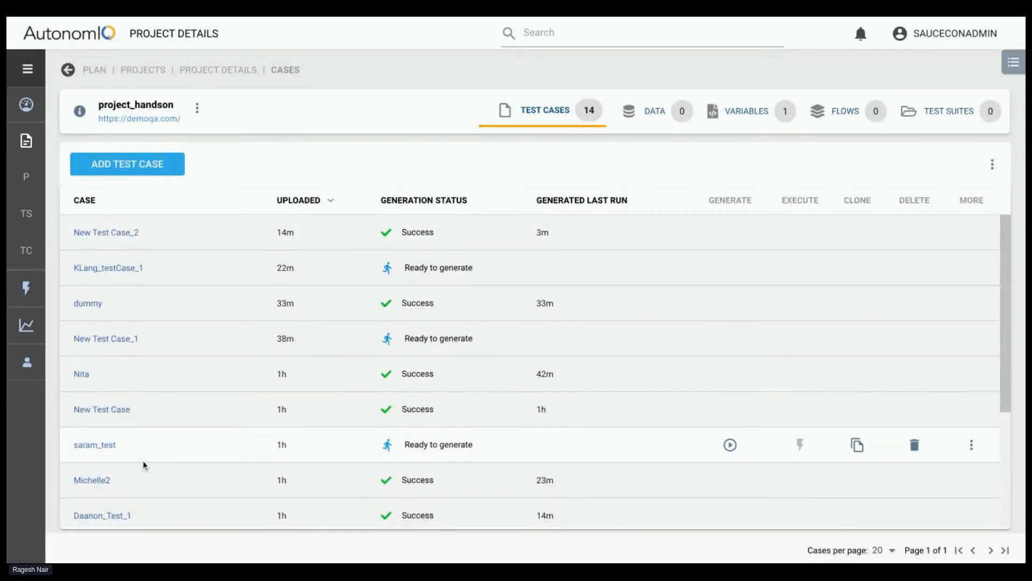
Add a new test case to project_handson and name it contextual
scroll(144, 465, down, 3)
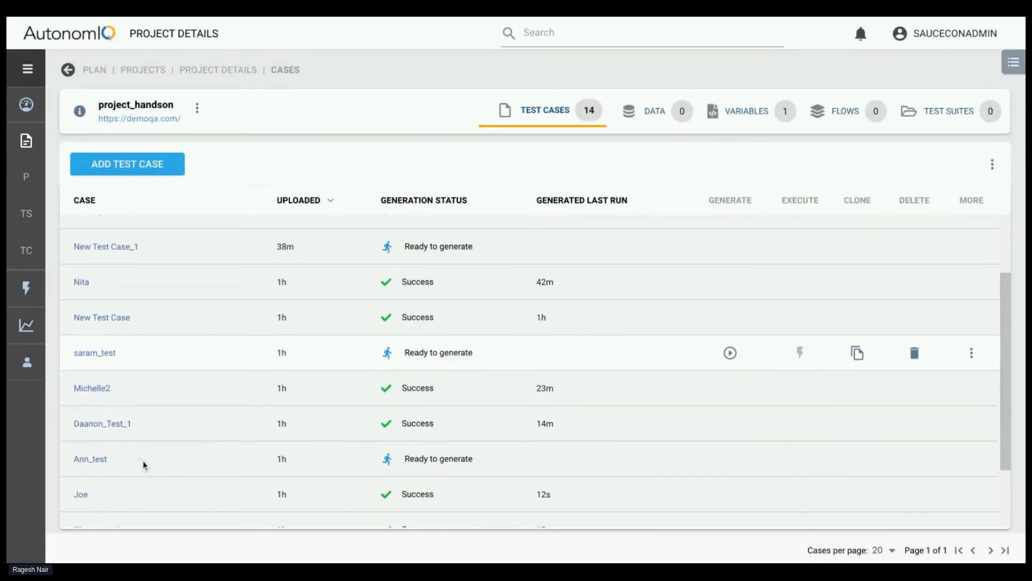
click(139, 170)
click(265, 162)
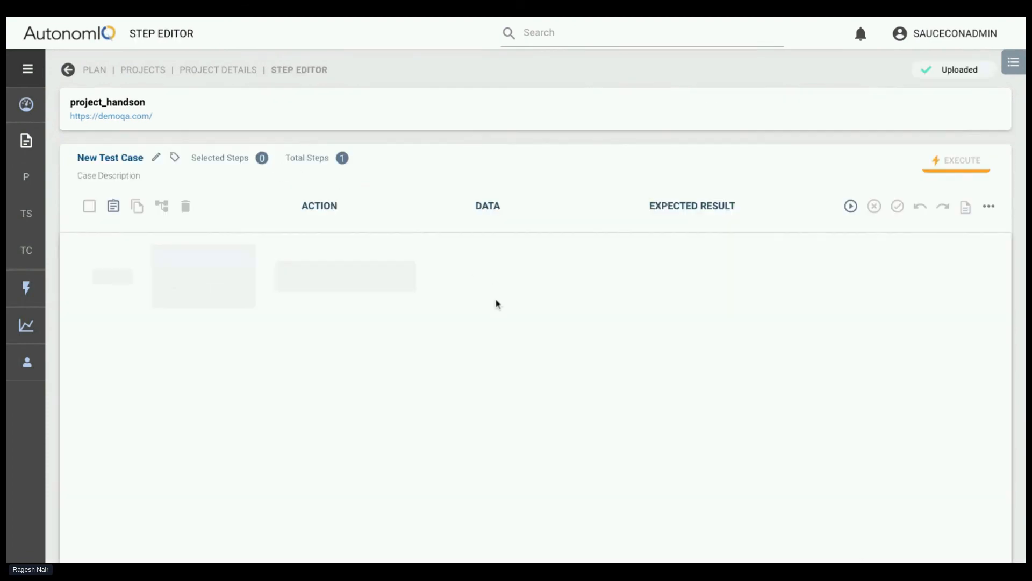
click(156, 157)
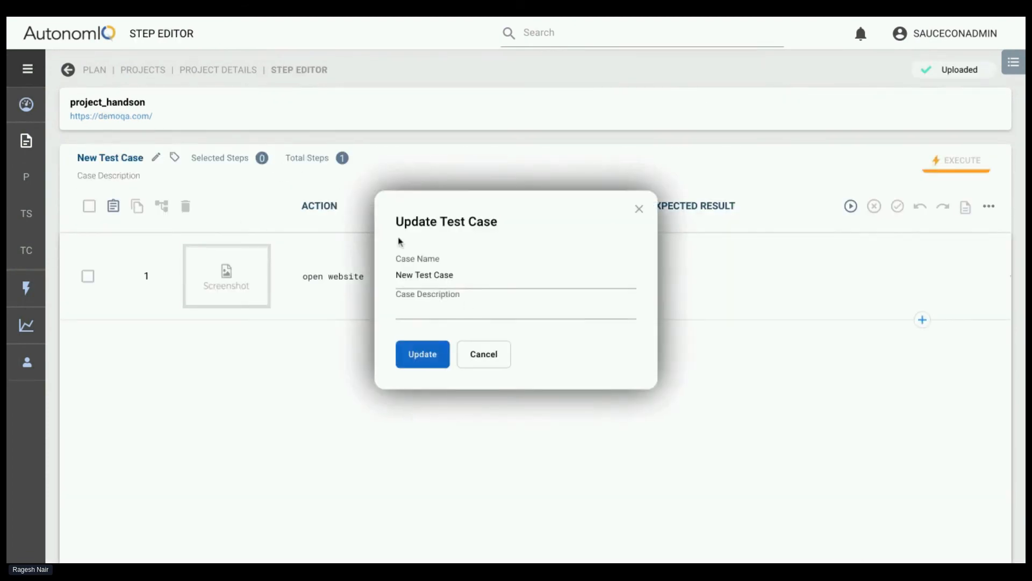
click(420, 262)
key(ctrl+a)
text(contextual)
click(409, 354)
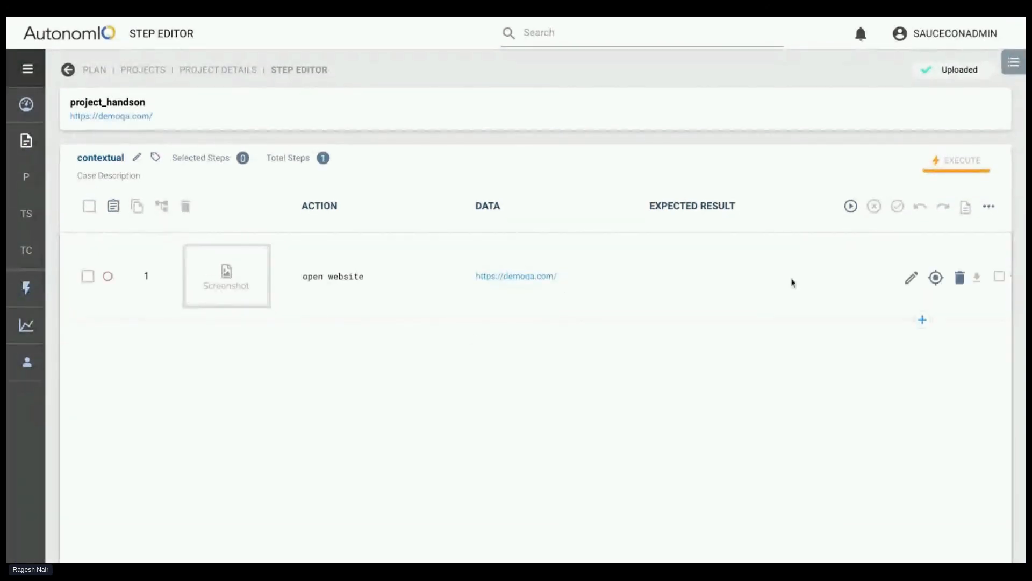
click(908, 287)
drag(597, 279, 425, 282)
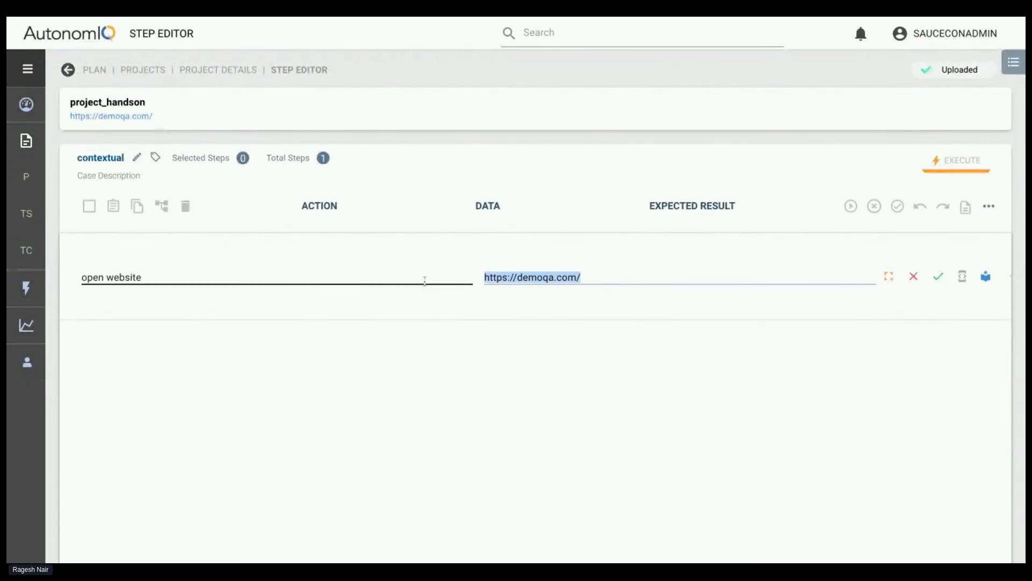
key(BackSpace)
text(https://demoqa.com/webtables)
click(938, 277)
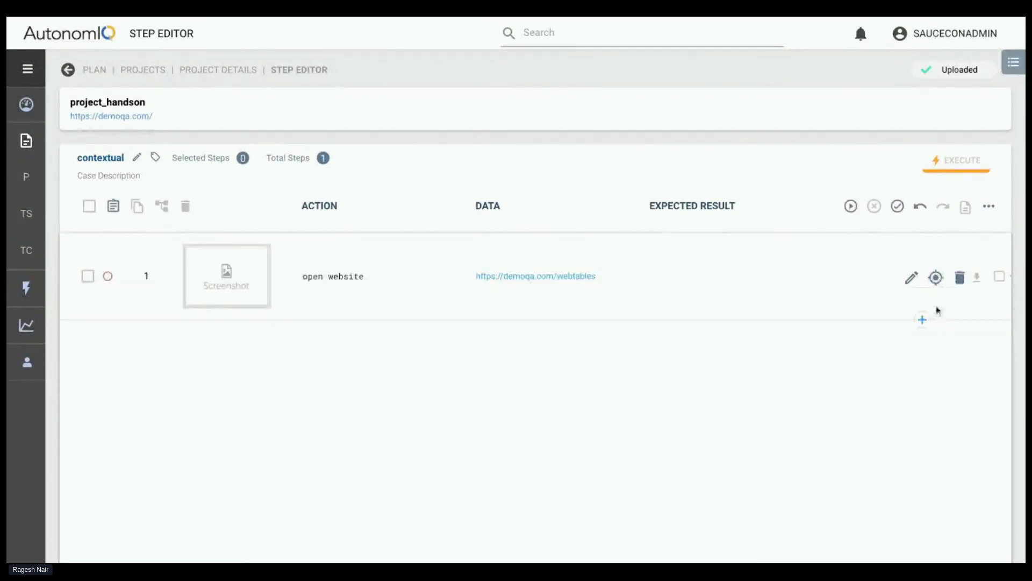
Below step 1, enter a new action reading click on "Edit" for the first name of the web table's third record, in quotes
click(924, 321)
text(click on ')
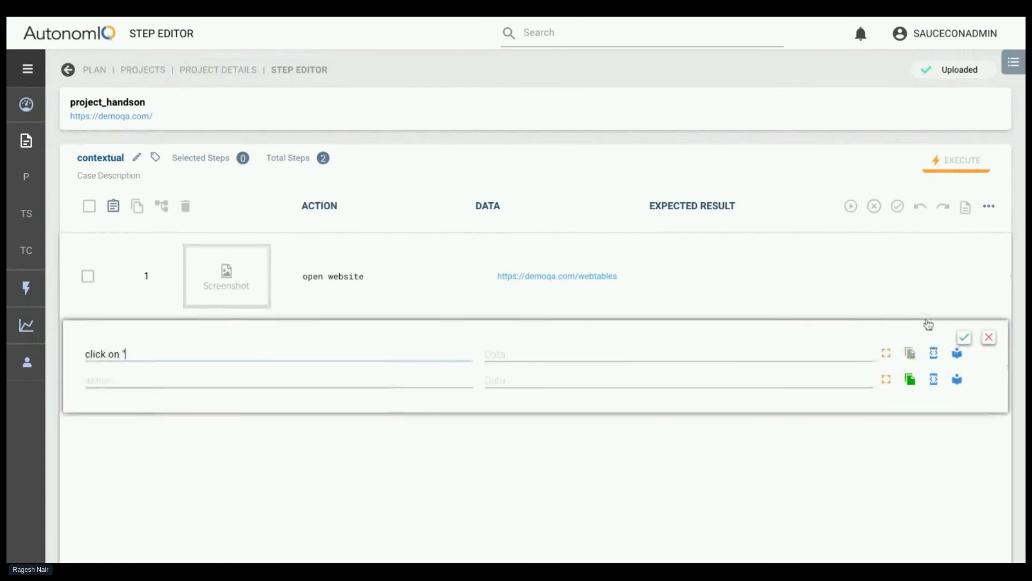
text(https://demoqa.com/webtables)
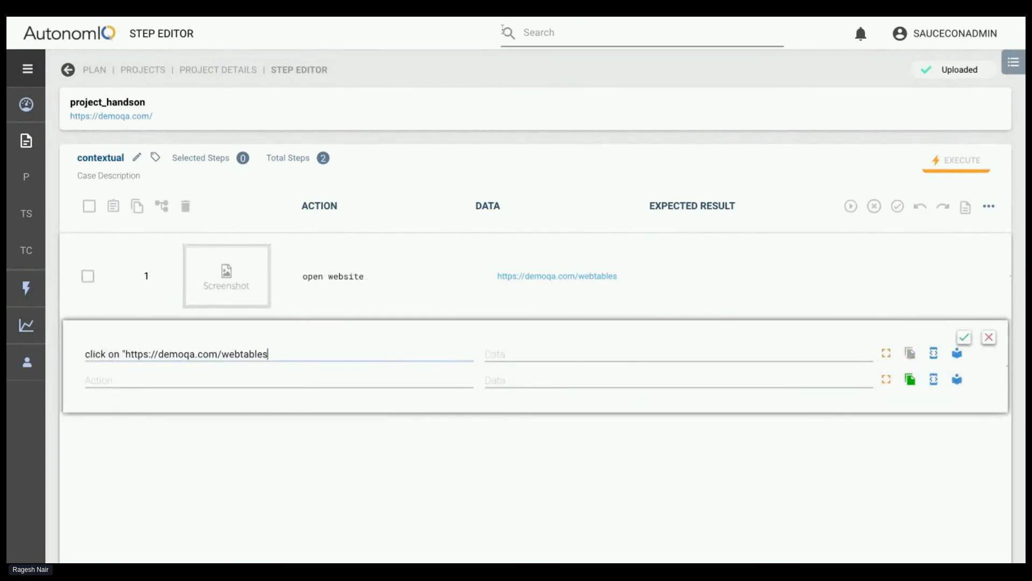
click(477, 18)
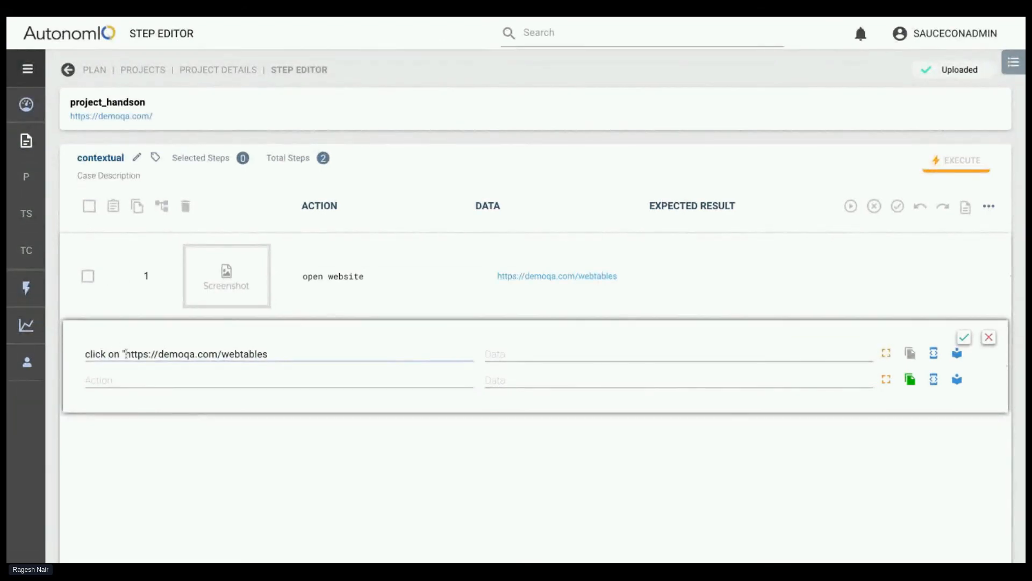
drag(125, 354, 268, 354)
key(BackSpace)
text(Edit")
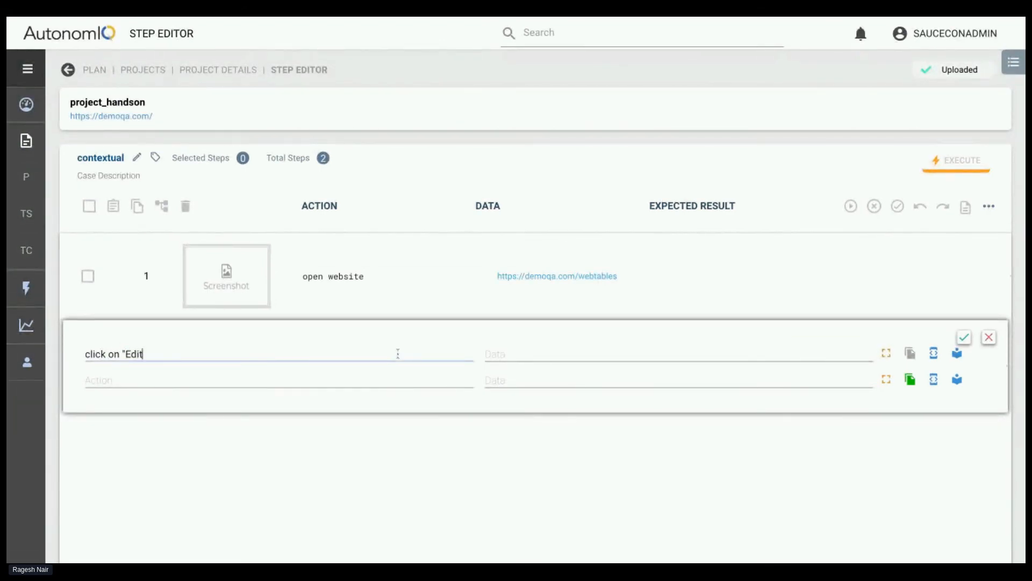
click(234, 18)
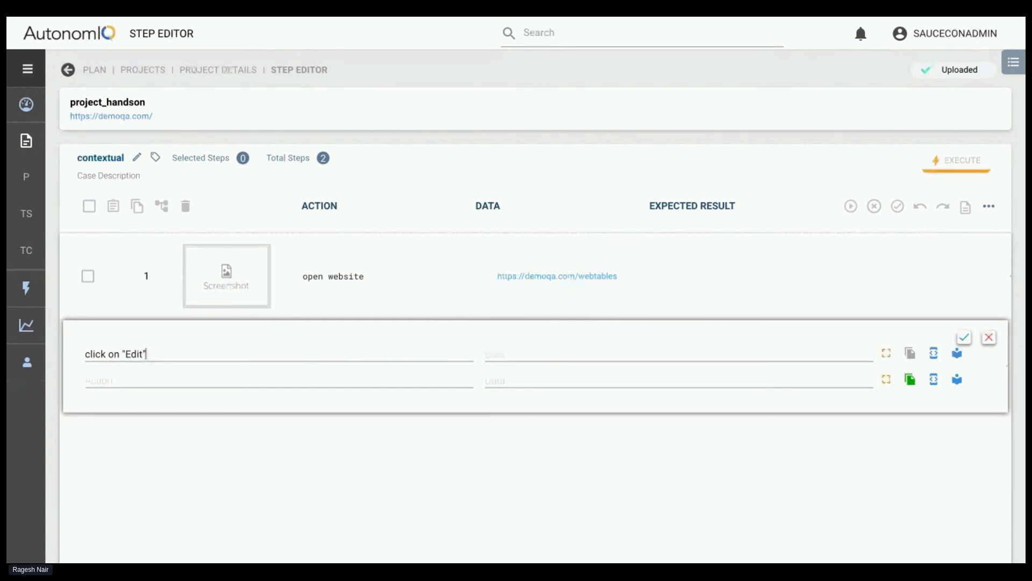
text(for )
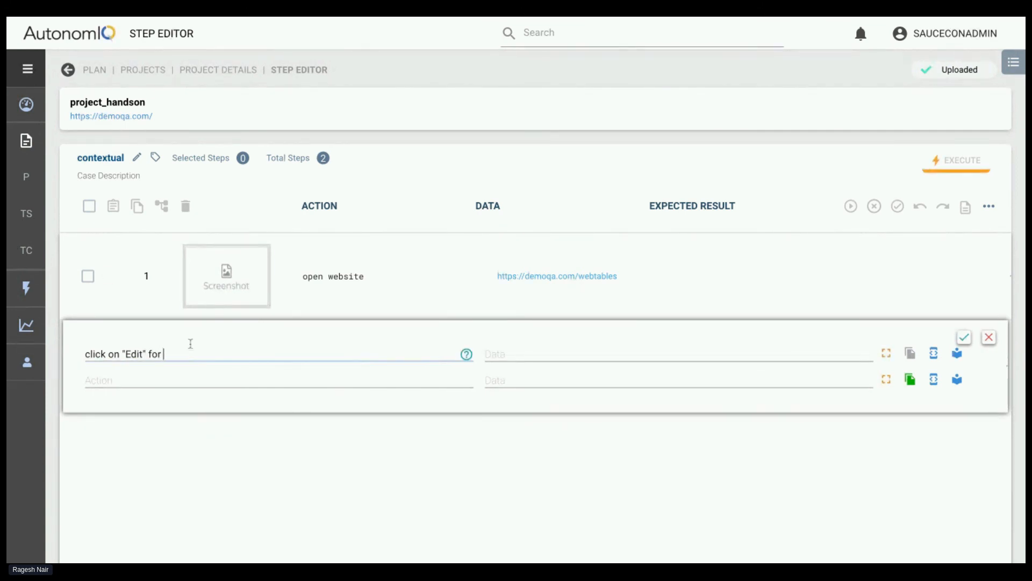
text("kierra")
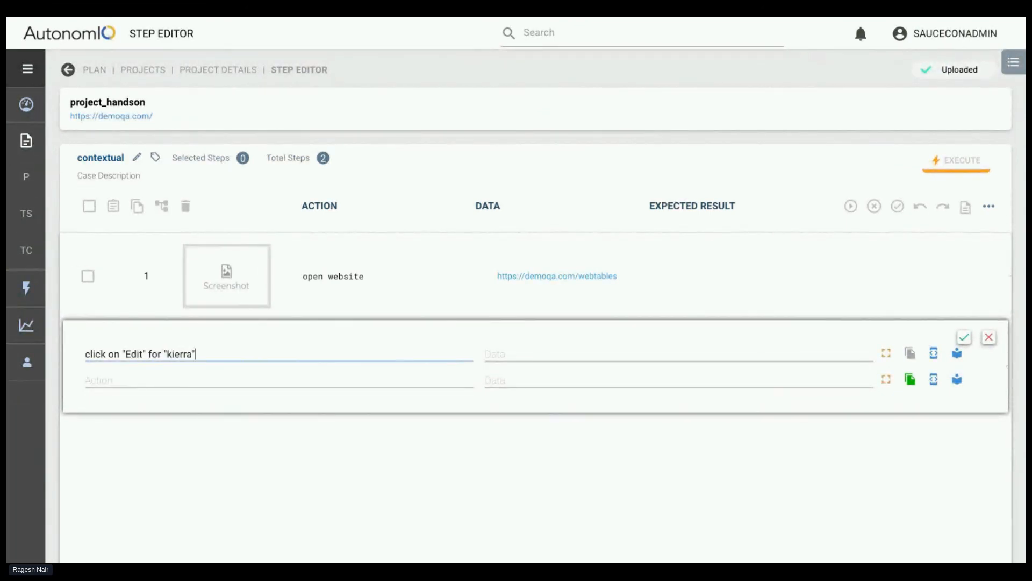
Enter a further action reading verify "submit" on the screen, and save both new steps
click(126, 380)
text(cap)
key(BackSpace)
key(BackSpace)
key(BackSpace)
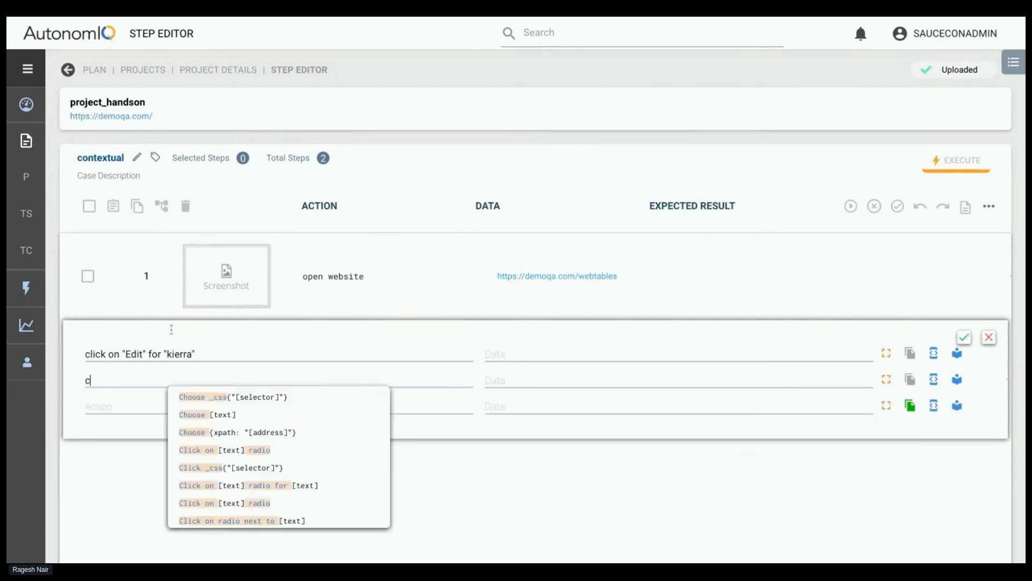
text(verify "sumb)
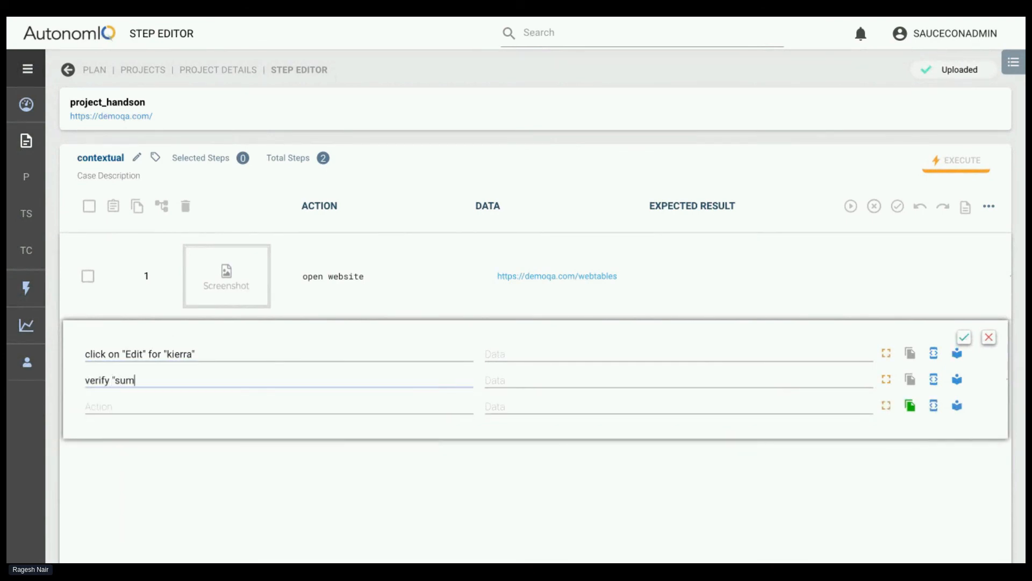
key(BackSpace)
key(BackSpace)
text(bmit" on the screen)
click(964, 337)
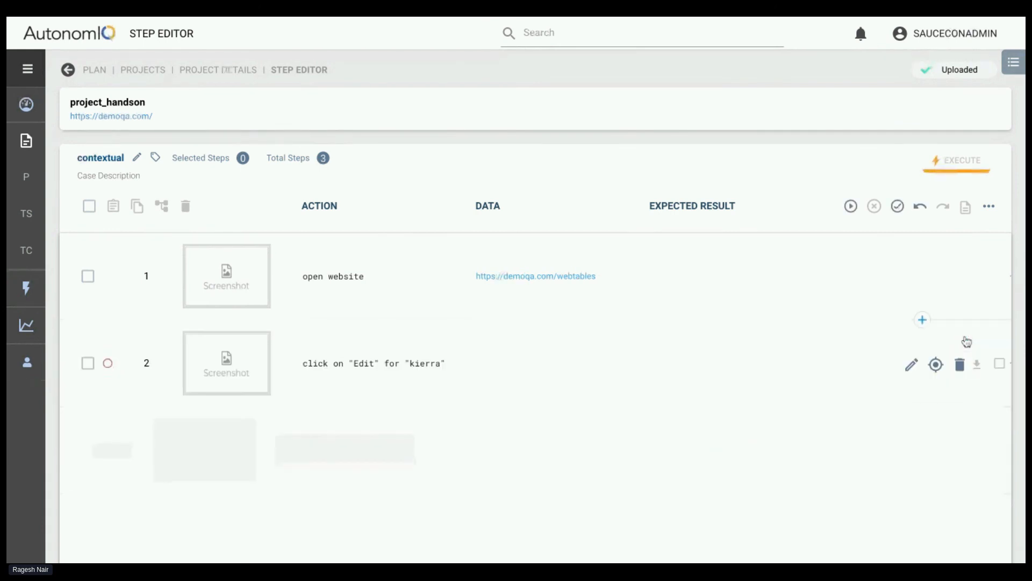
Make the test case ready and generate it with the last run configuration and a breakpoint on step 3
click(897, 206)
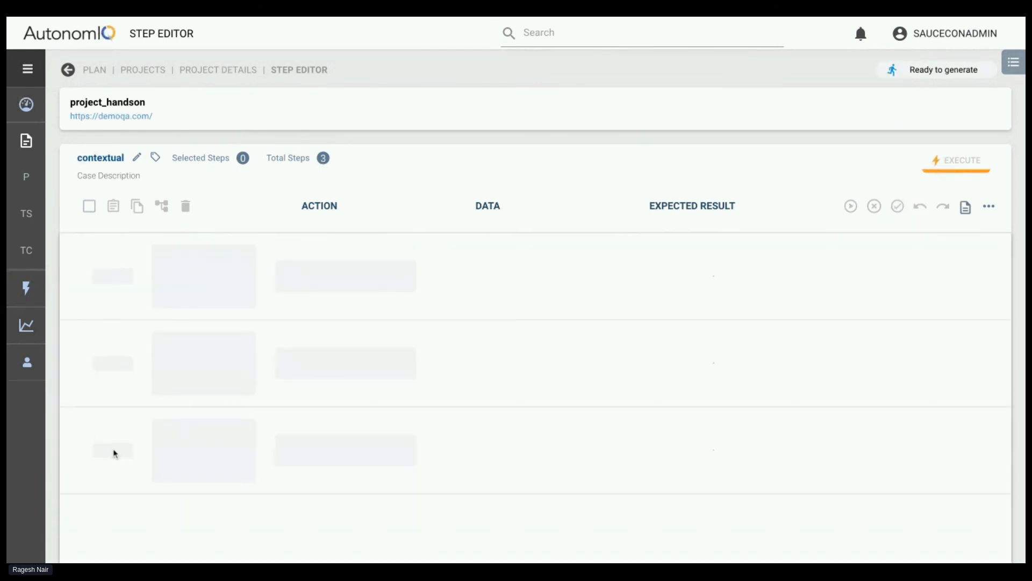
click(108, 449)
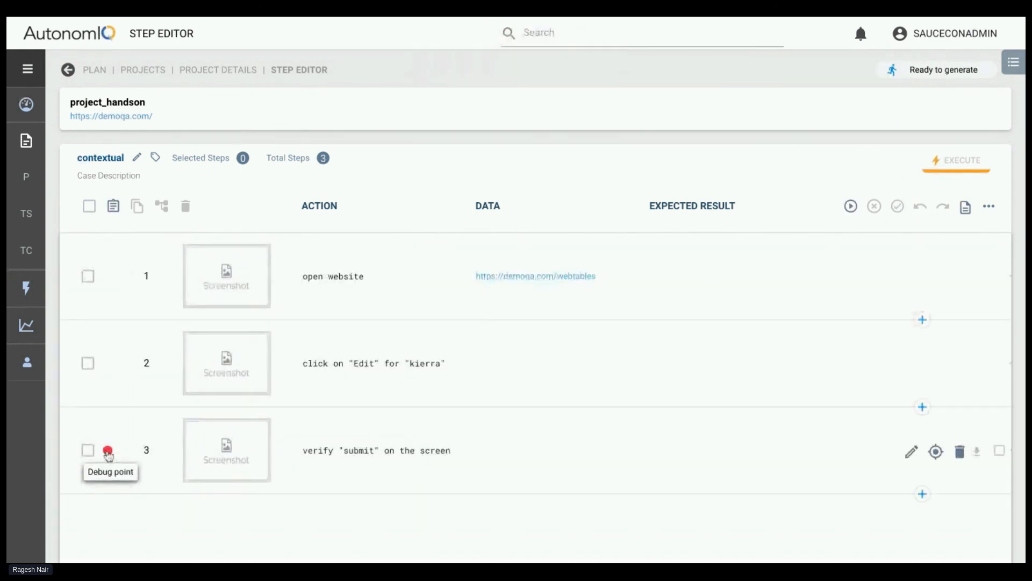
click(854, 212)
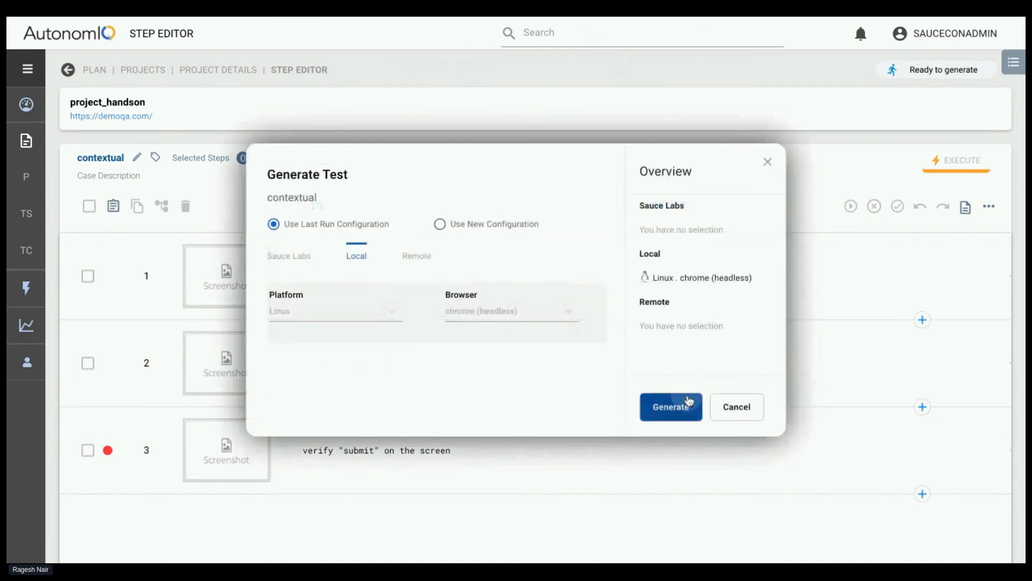
click(689, 401)
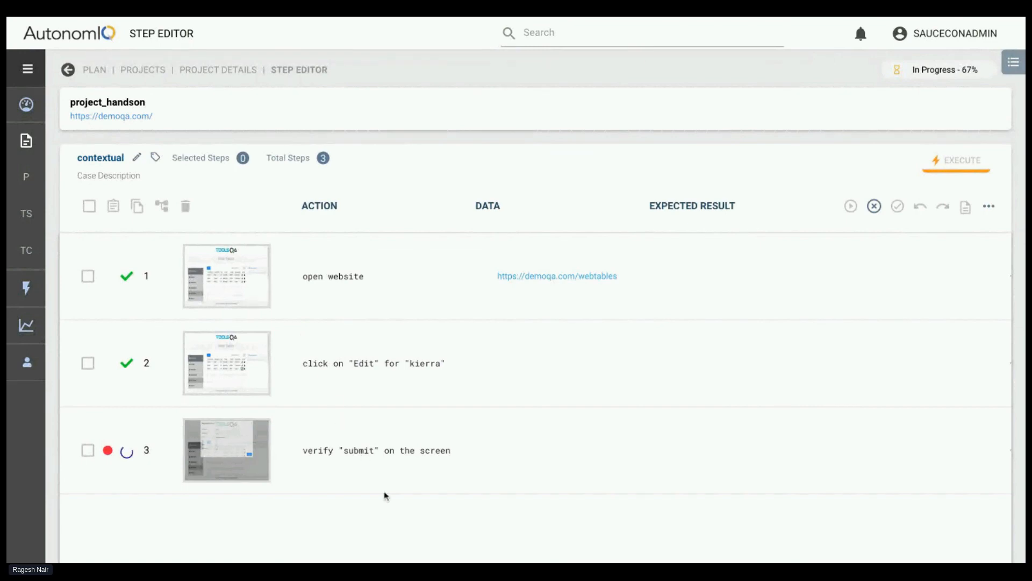
Examine step 2's screenshot in full screen to see which record's edit icon is highlighted
click(227, 364)
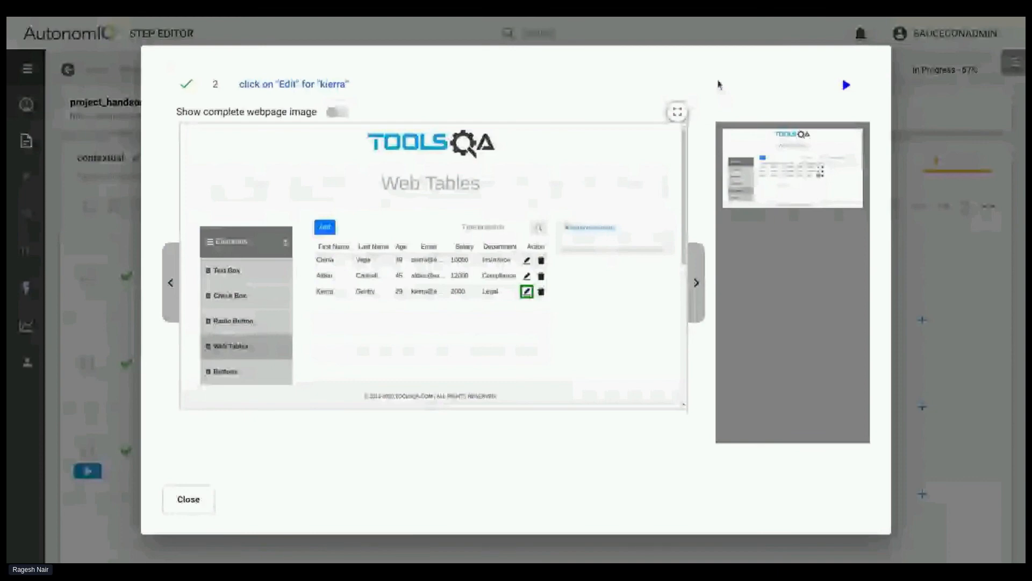
click(677, 112)
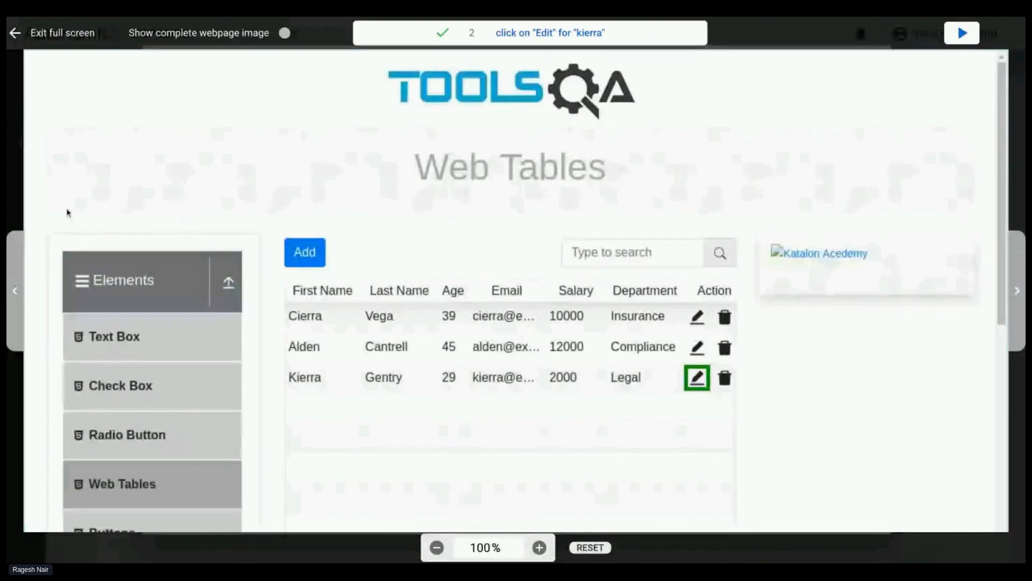
click(16, 35)
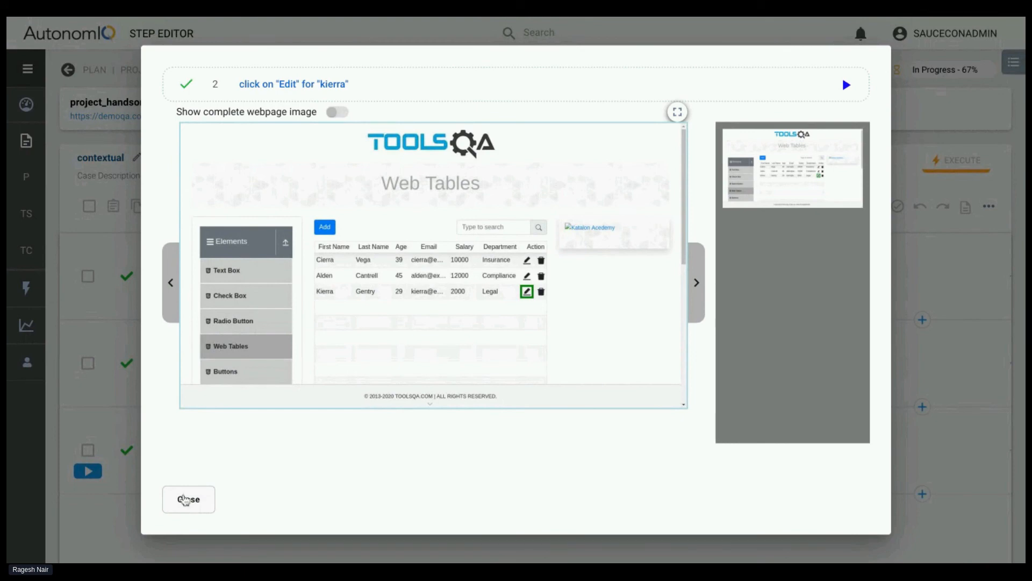
click(185, 500)
Change the quoted name in step 2's click on "Edit" action to the second record's first name
click(913, 363)
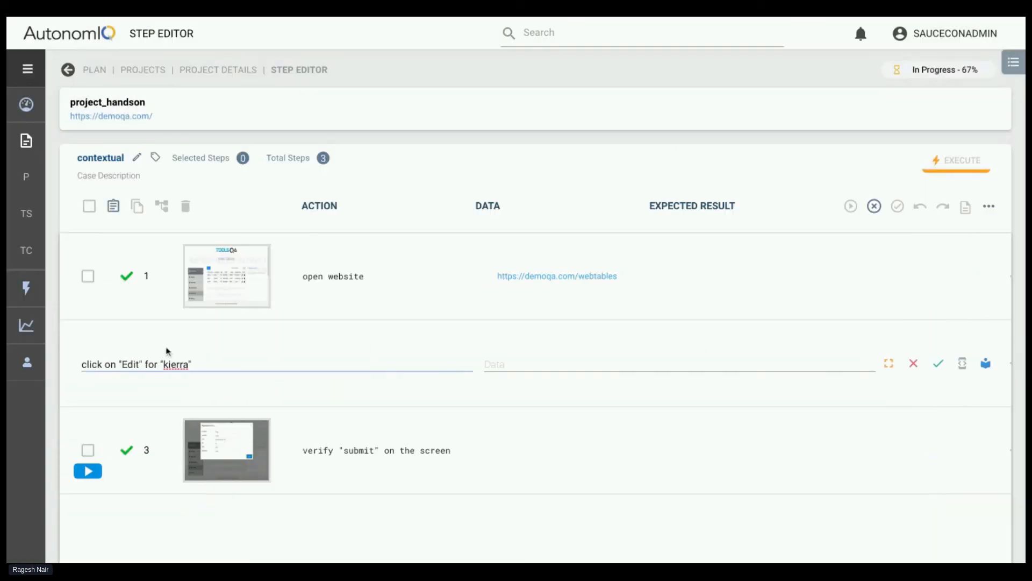
triple_click(174, 366)
click(176, 366)
double_click(176, 366)
text(Aldne)
key(BackSpace)
key(BackSpace)
text(en)
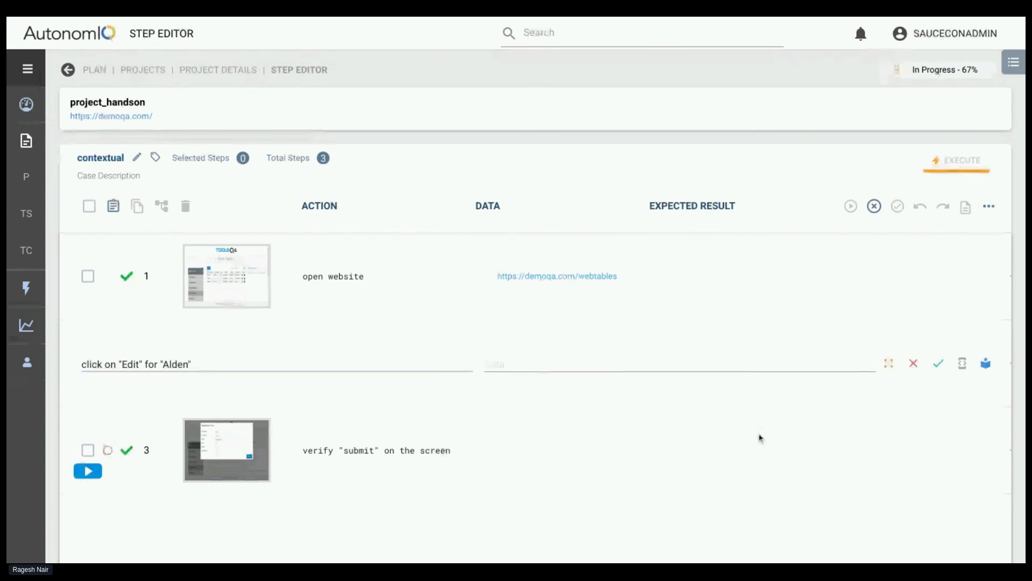
click(938, 366)
Try to rerun the paused test with the edited step 2 by resuming from step 3 and resaving step 1
click(107, 450)
click(88, 471)
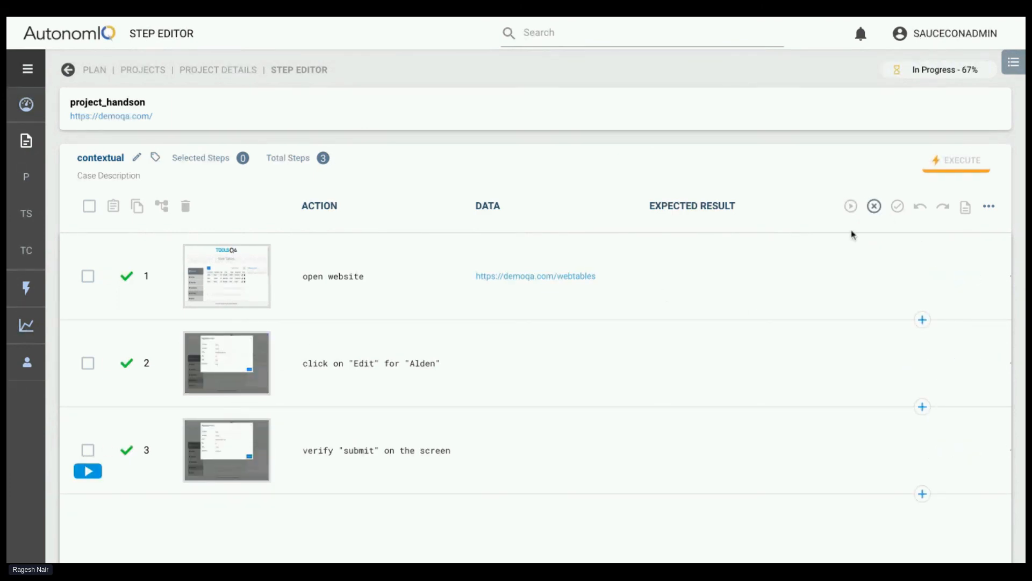
click(911, 277)
click(937, 276)
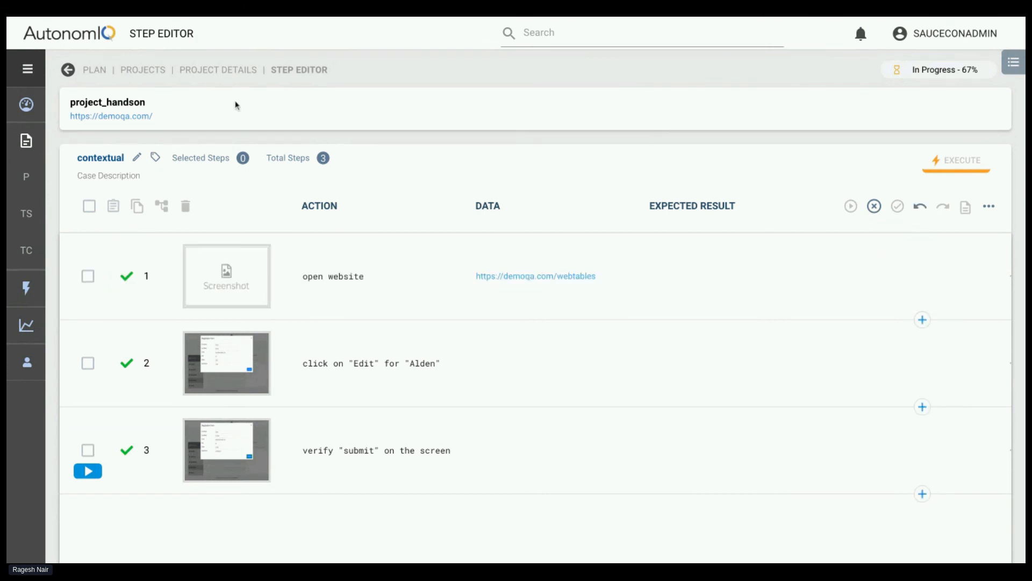
Return to project_handson's test cases, clone contextual and open the copy
click(222, 70)
click(395, 321)
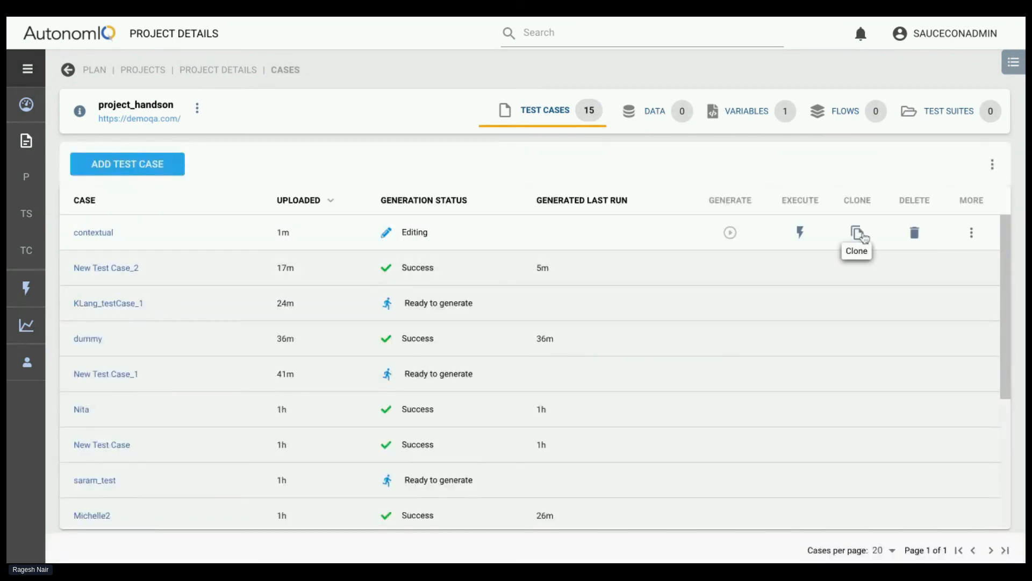
click(858, 232)
click(96, 233)
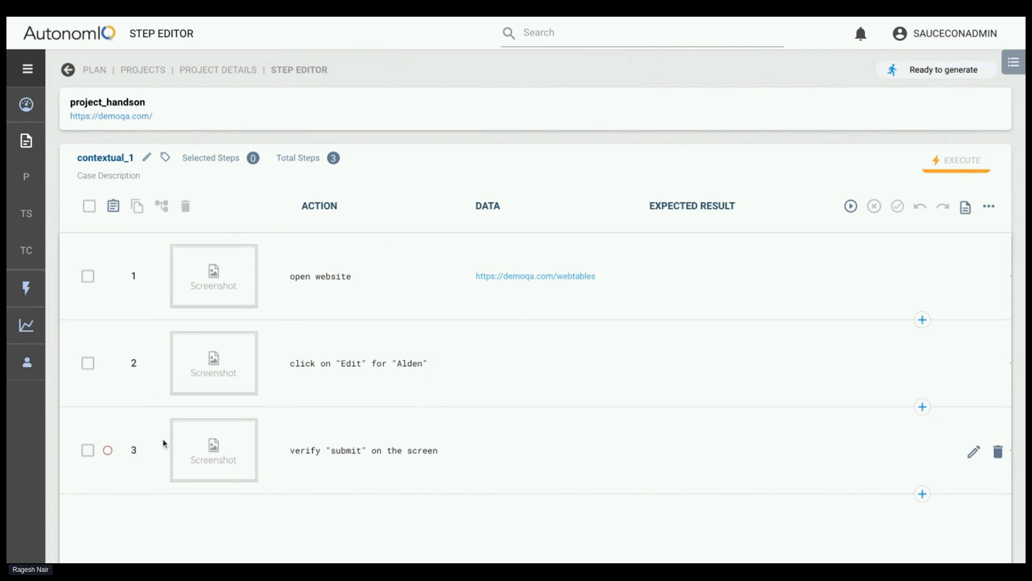
Generate the cloned test case and check in step 2's screenshot which record's edit icon is highlighted
click(852, 207)
click(672, 409)
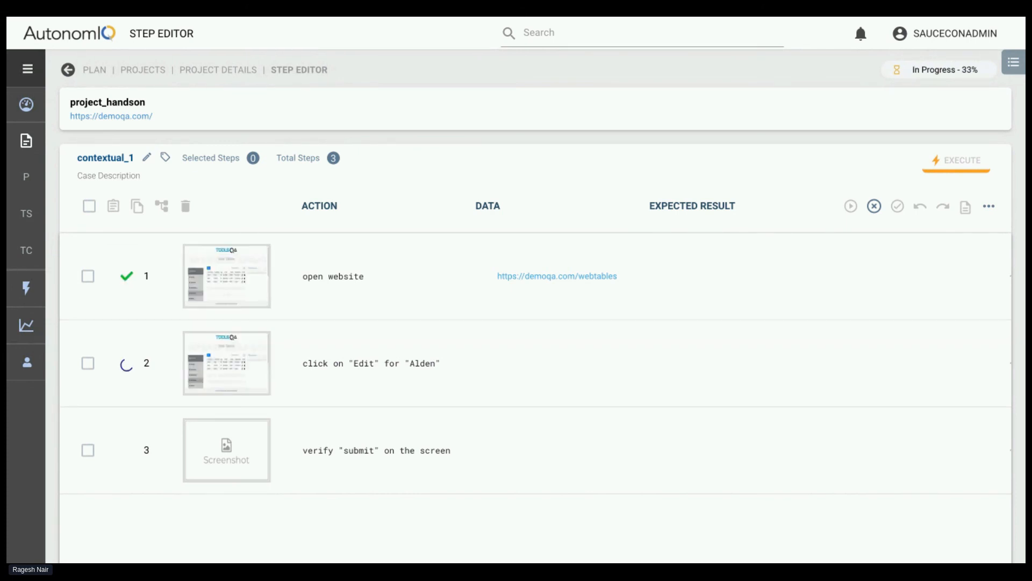
mouse_move(243, 368)
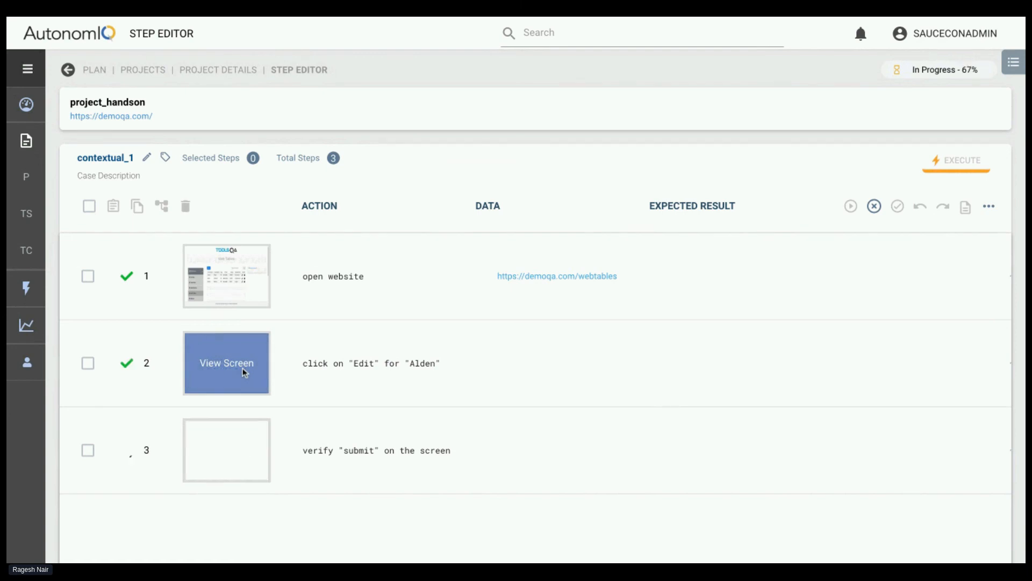
click(243, 367)
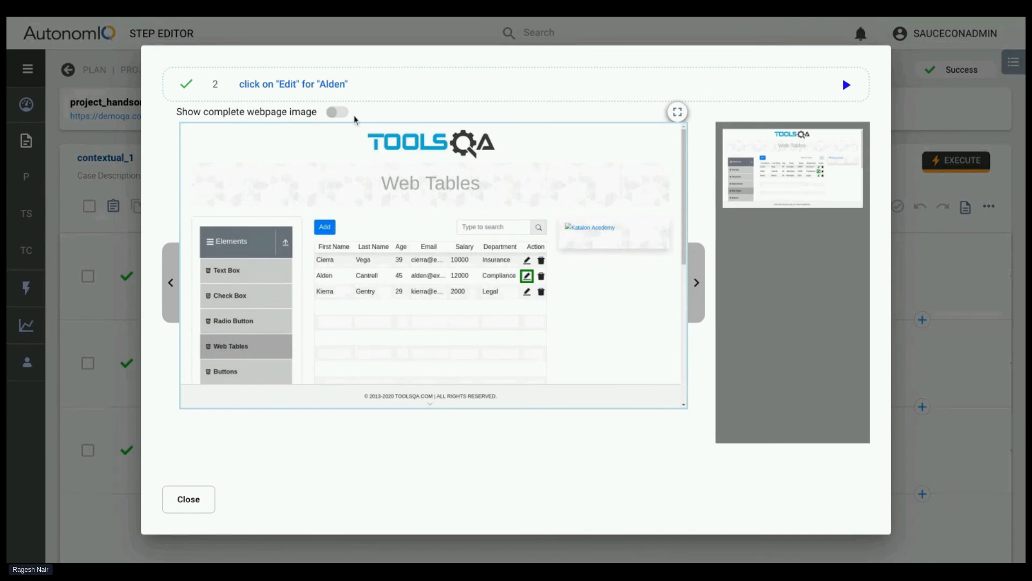
click(203, 499)
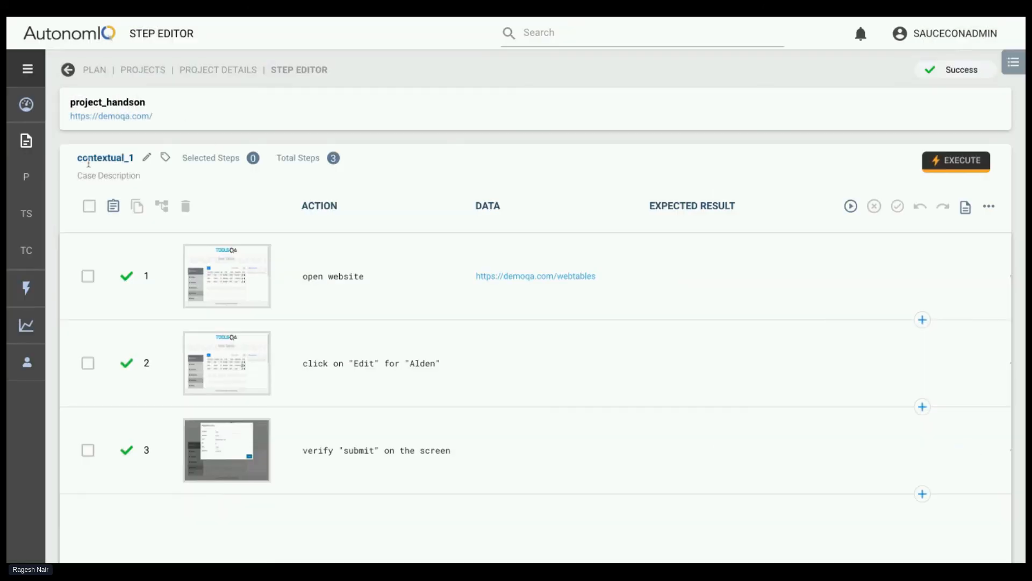
Rename the test case contextual_1 as contextual_statement
click(148, 158)
click(451, 274)
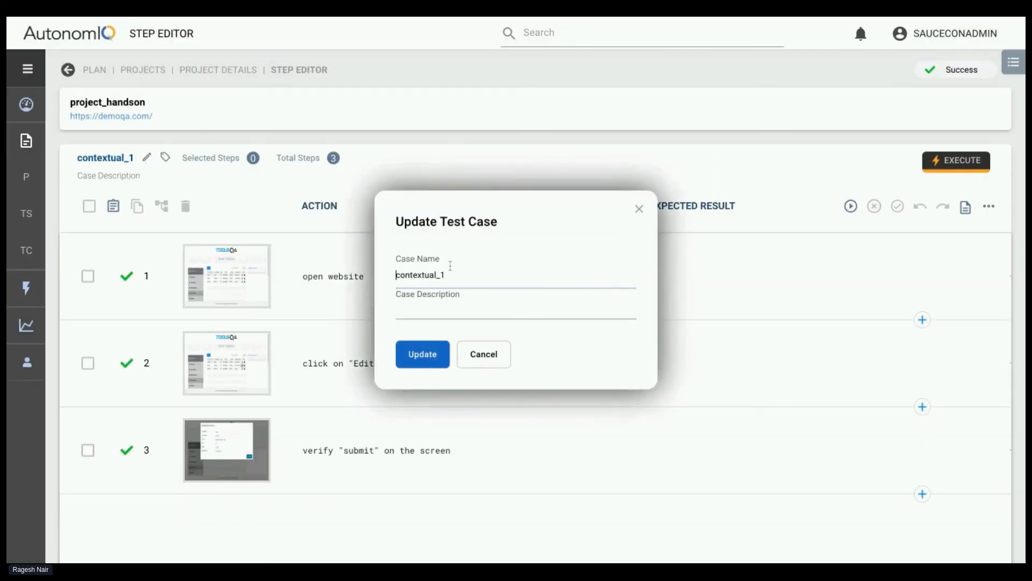
key(BackSpace)
text(stam)
text(m)
text(ent)
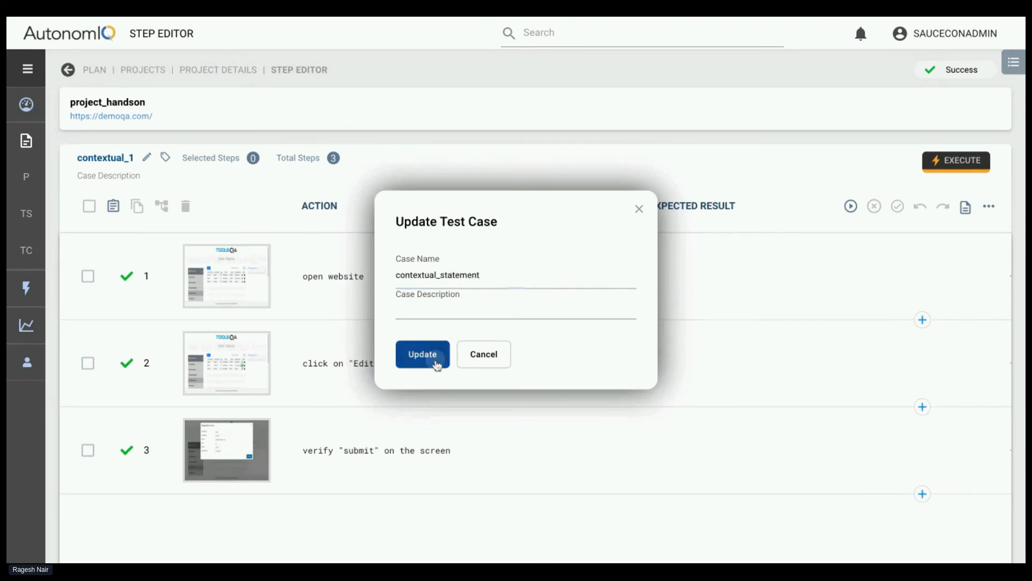
click(433, 361)
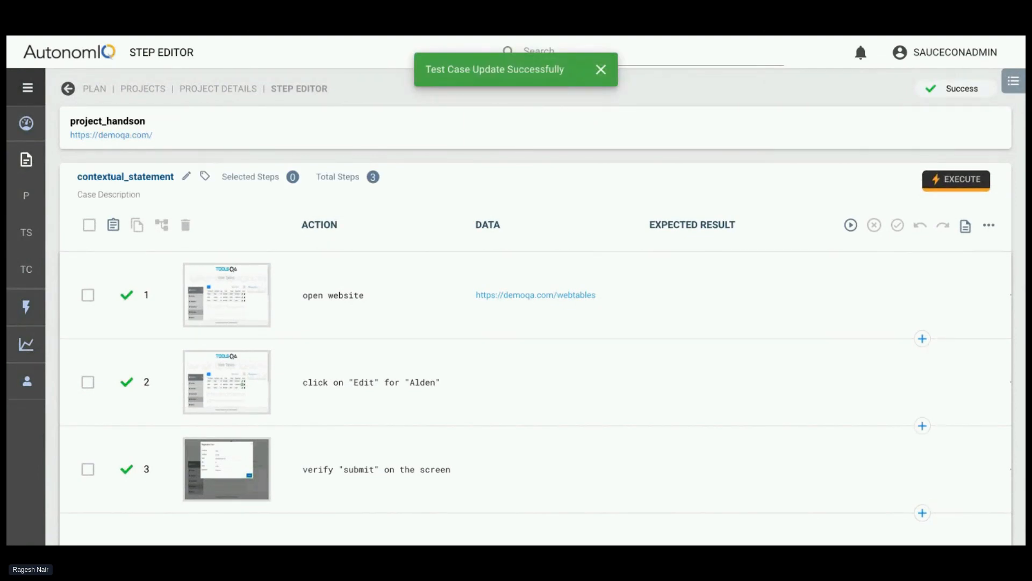
Return to the project's test cases, reopen contextual_statement and check which edit icon is highlighted in step 2's screenshot
click(208, 70)
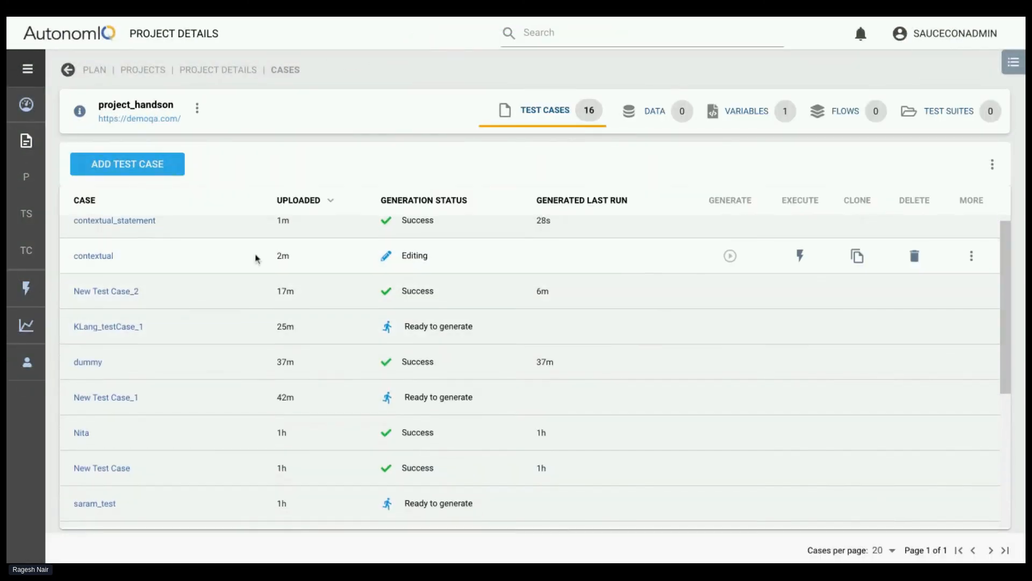
click(145, 232)
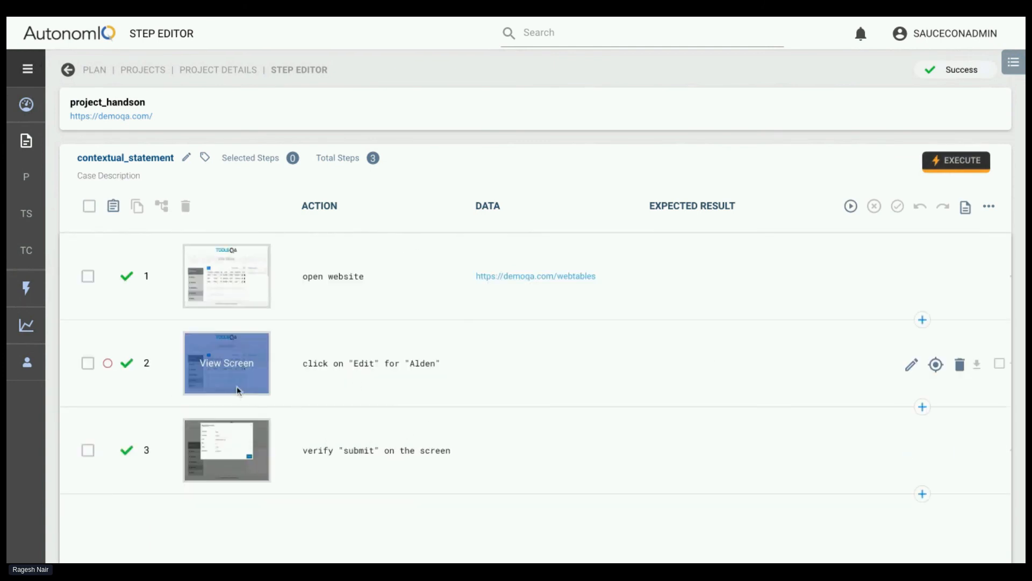
click(238, 387)
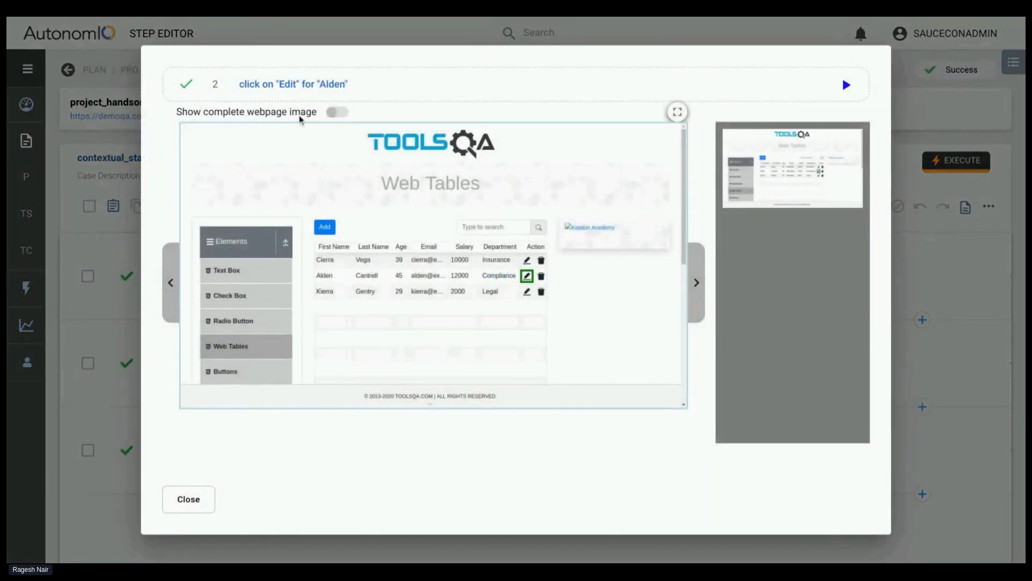
key(Escape)
Return to project_handson's test cases and open Ann_test
click(220, 69)
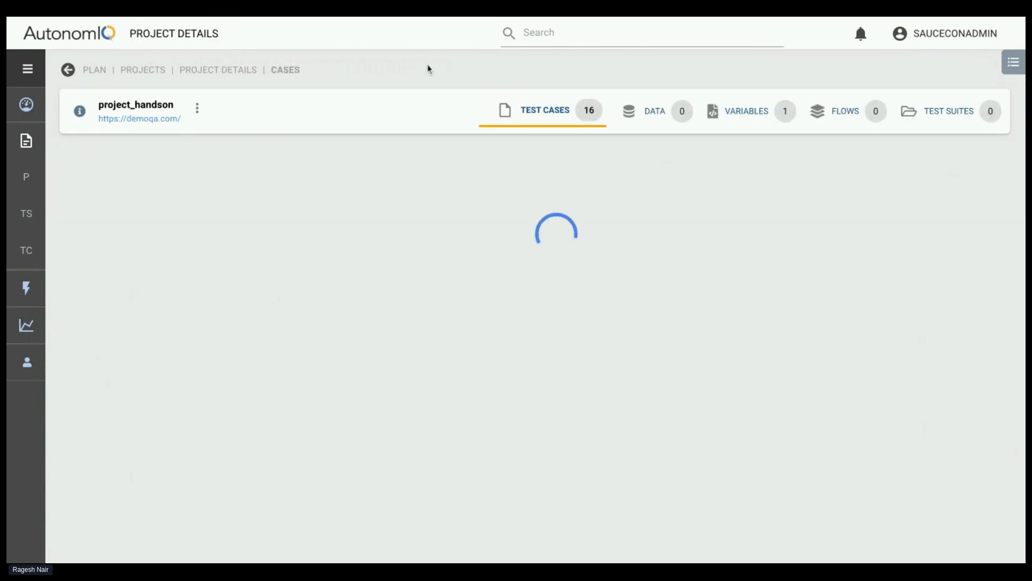
scroll(346, 261, down, 5)
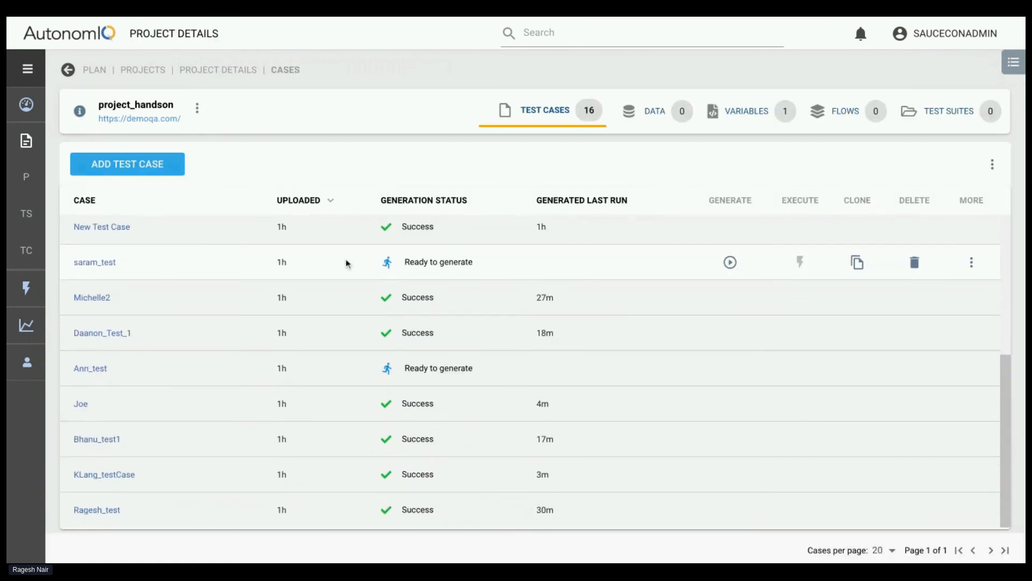
scroll(361, 333, up, 5)
scroll(148, 449, down, 2)
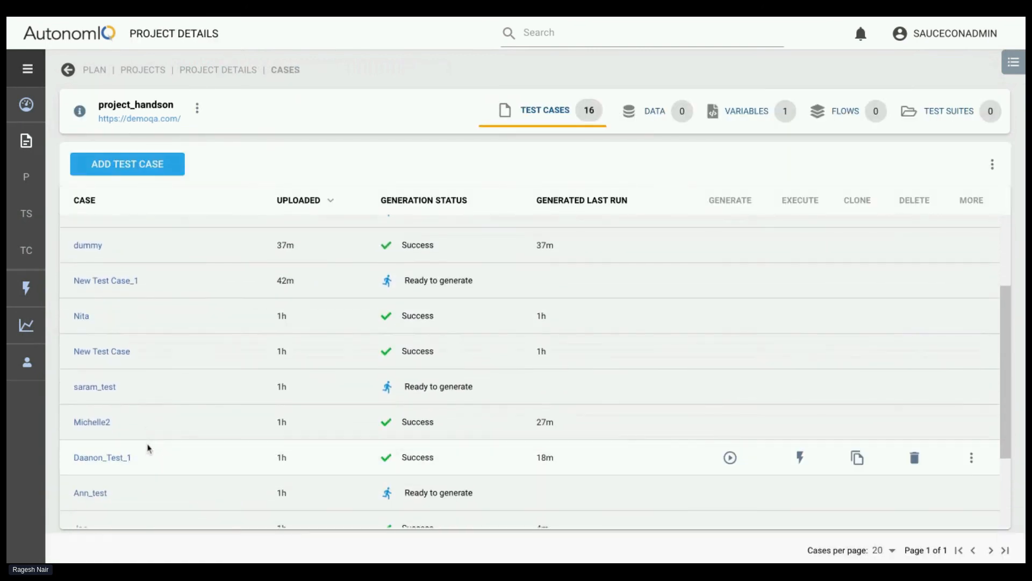
scroll(148, 449, down, 1)
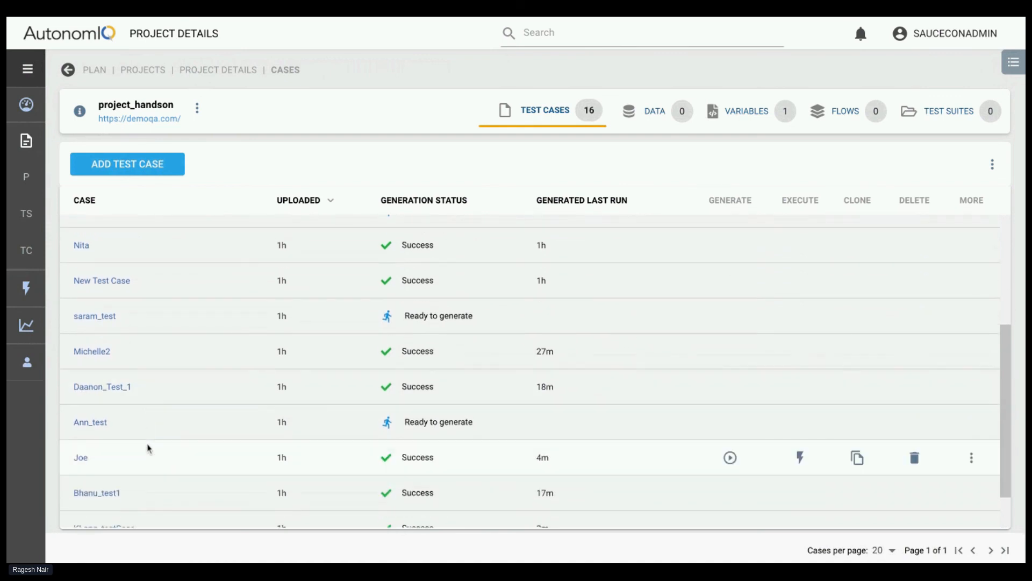
click(79, 423)
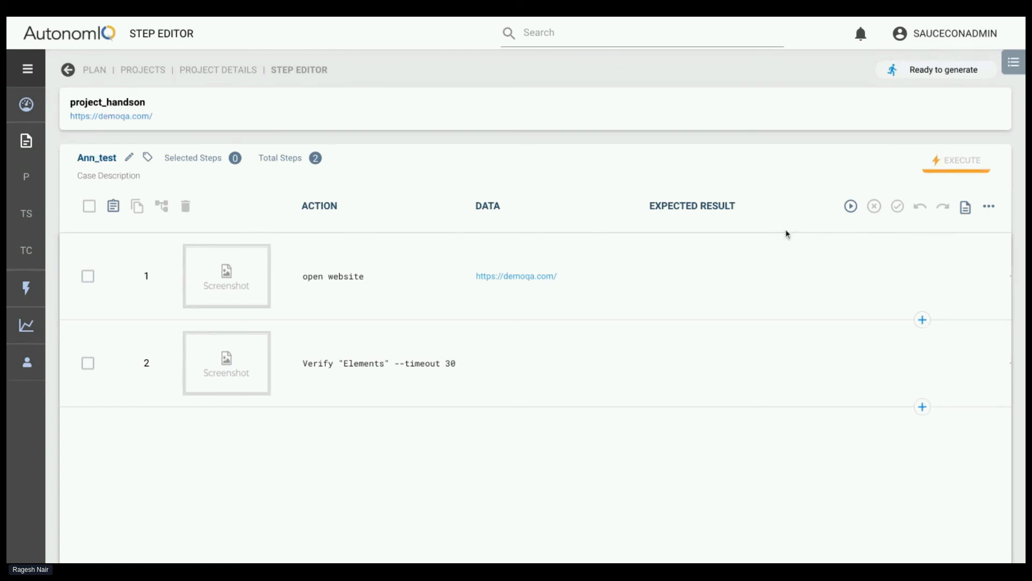
Compare Ann_test's last run configuration with the Sauce Labs and Local options of a new configuration, without generating the test
click(851, 207)
click(506, 226)
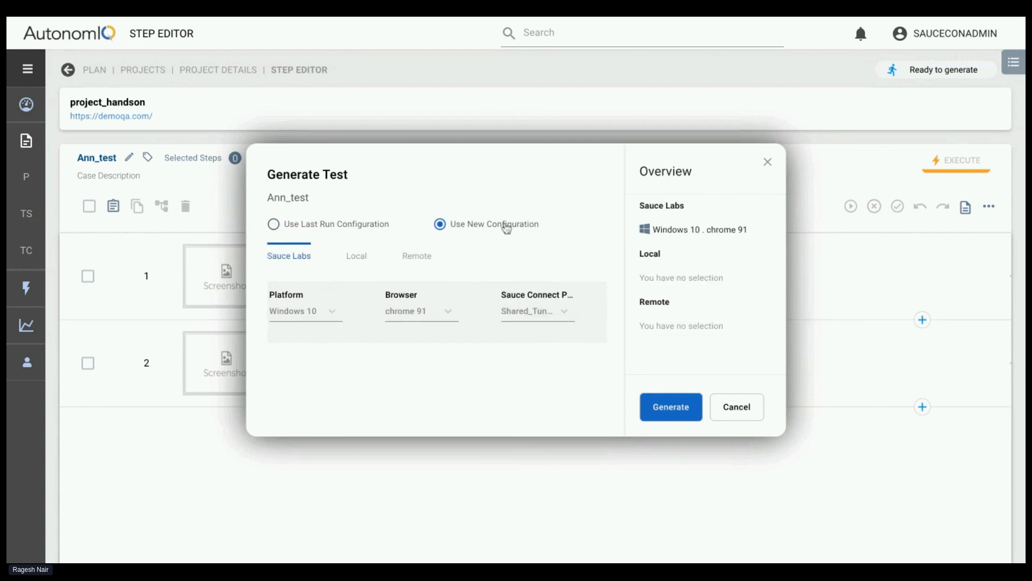
click(350, 229)
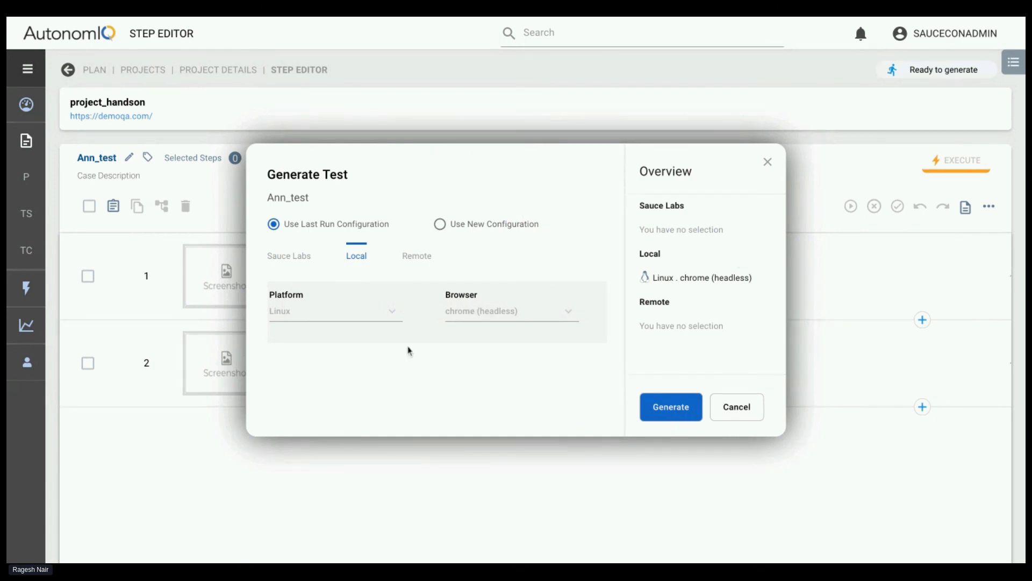
click(468, 229)
click(350, 229)
click(451, 224)
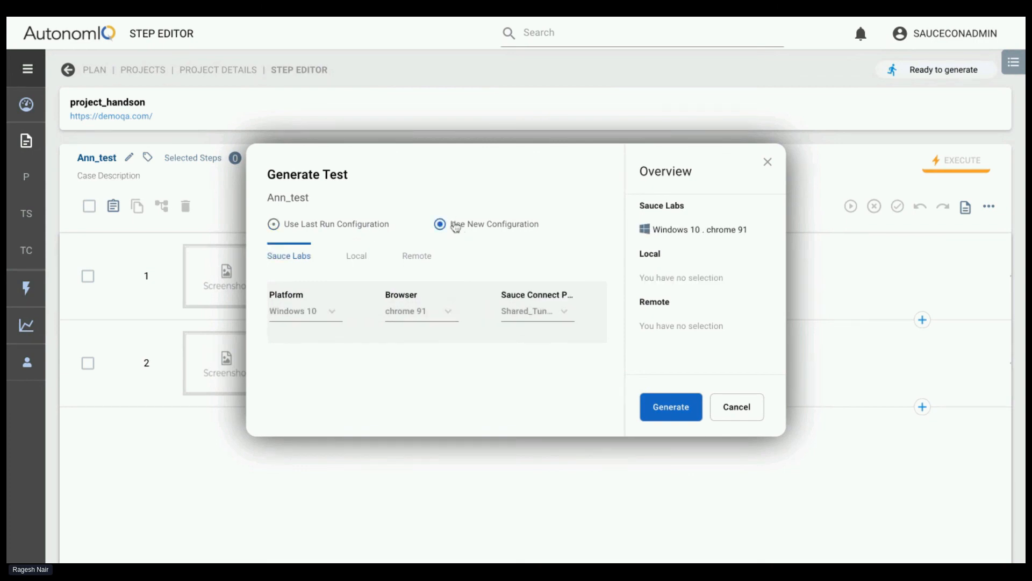
click(362, 257)
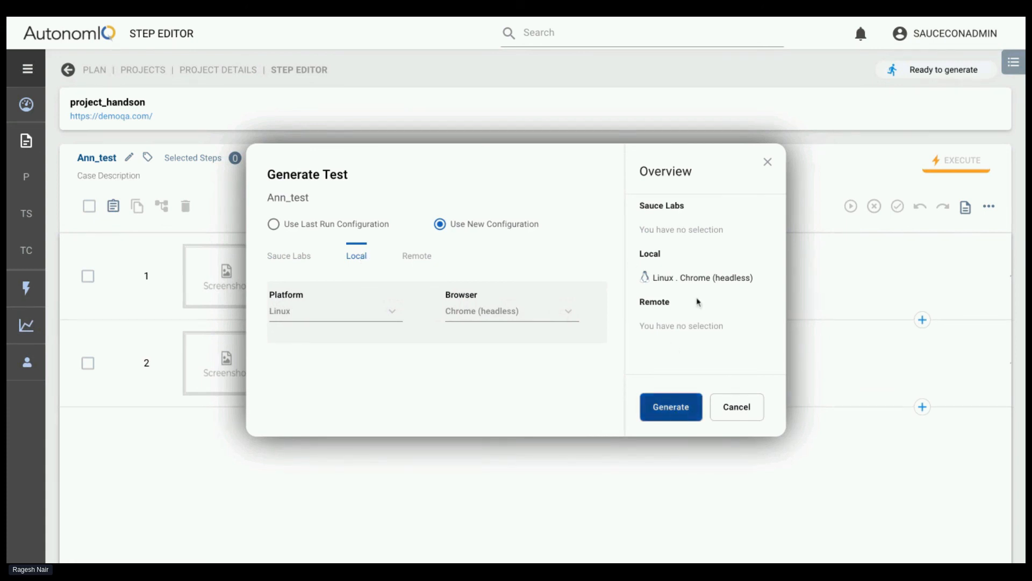
click(768, 163)
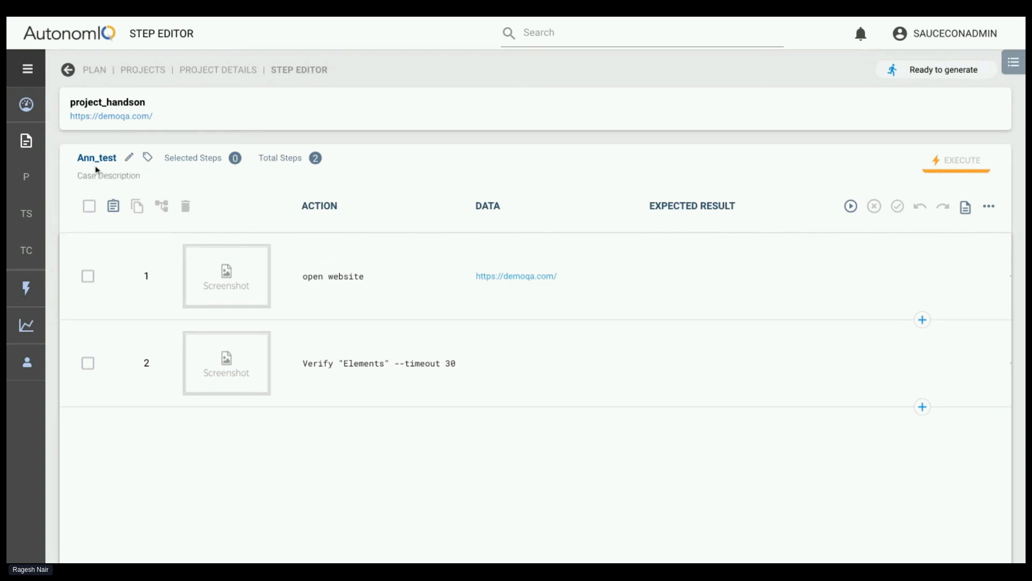
Generate Ann_test with a new Local configuration using Linux and Chrome (headless)
click(857, 207)
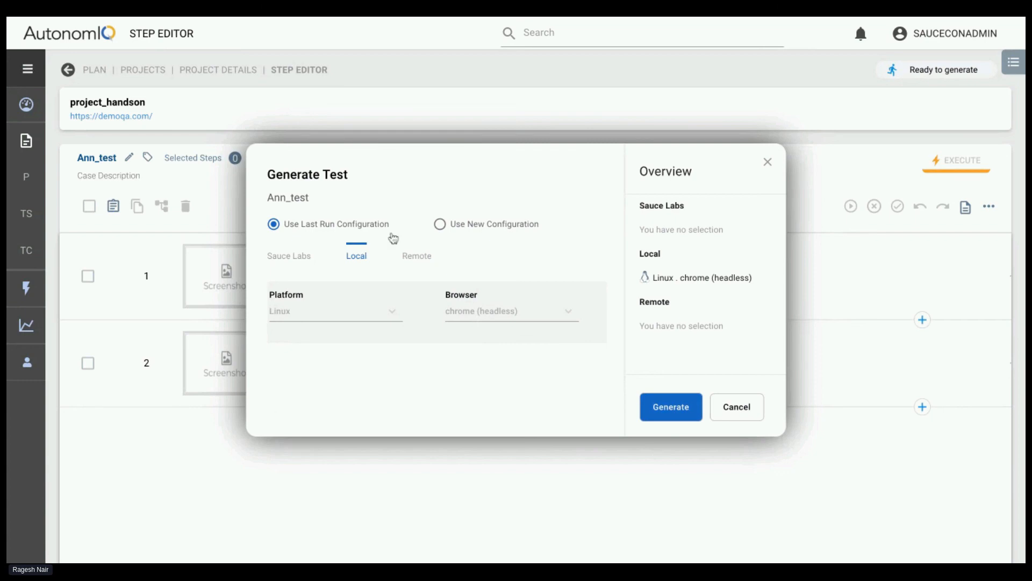
click(492, 232)
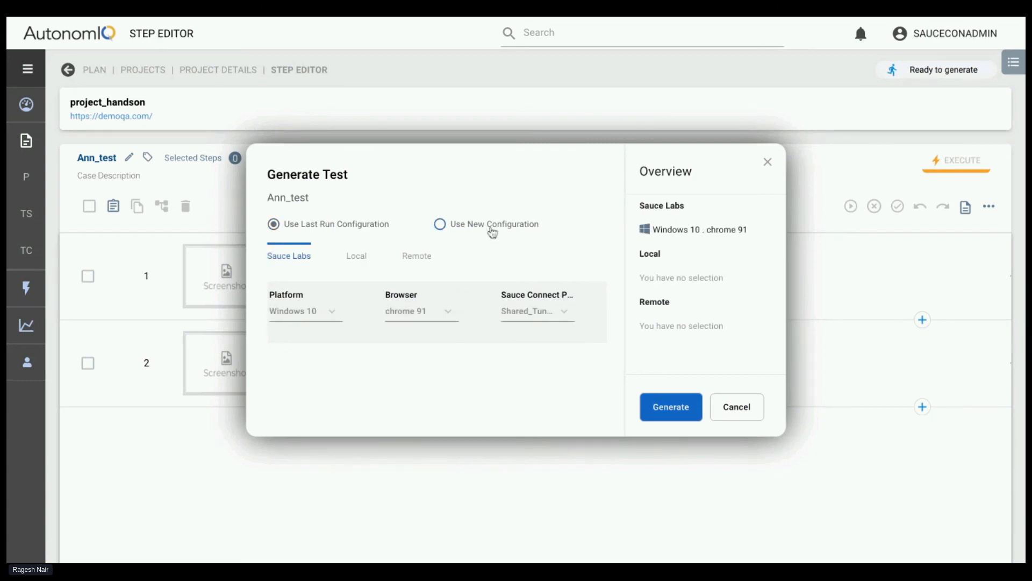
click(492, 233)
click(365, 259)
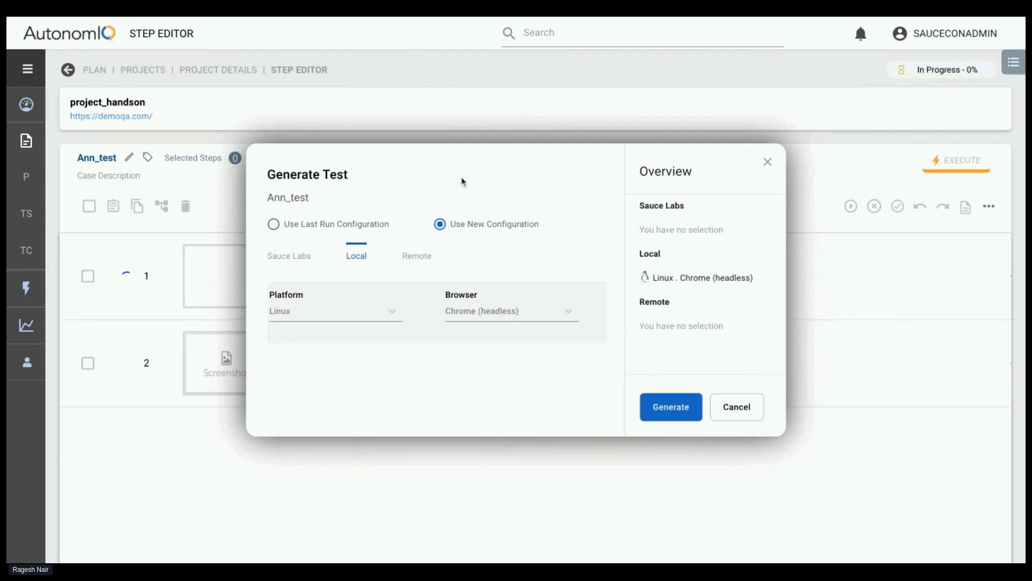
click(768, 162)
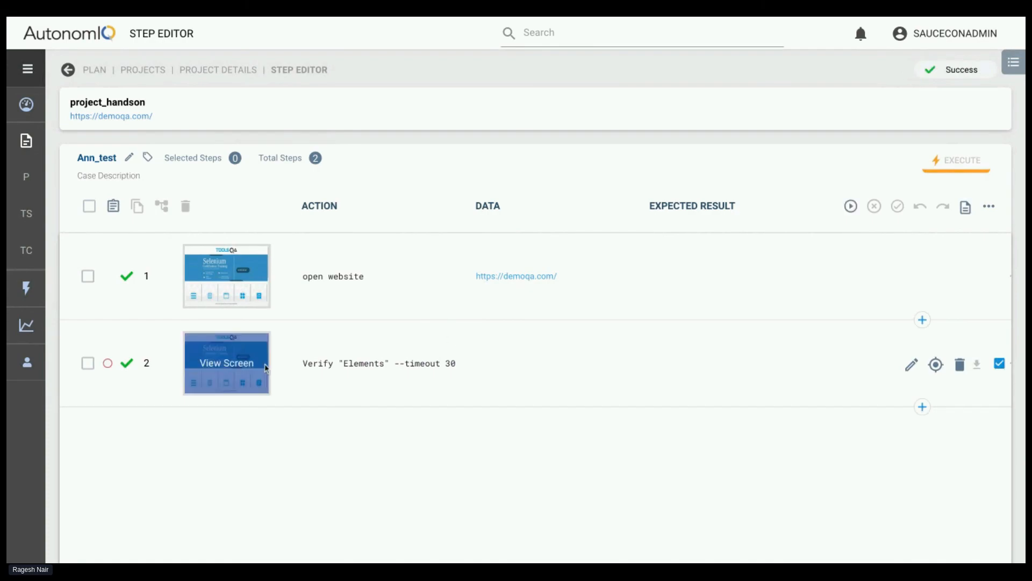
View the screenshot of Ann_test's Verify "Elements" step, close it and return to the project details
click(246, 364)
click(203, 502)
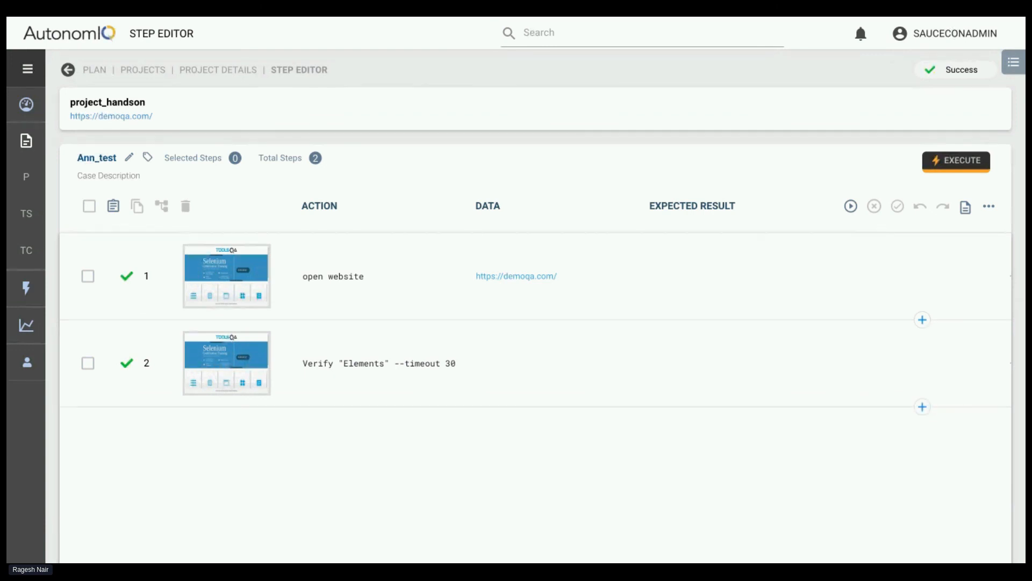
click(211, 75)
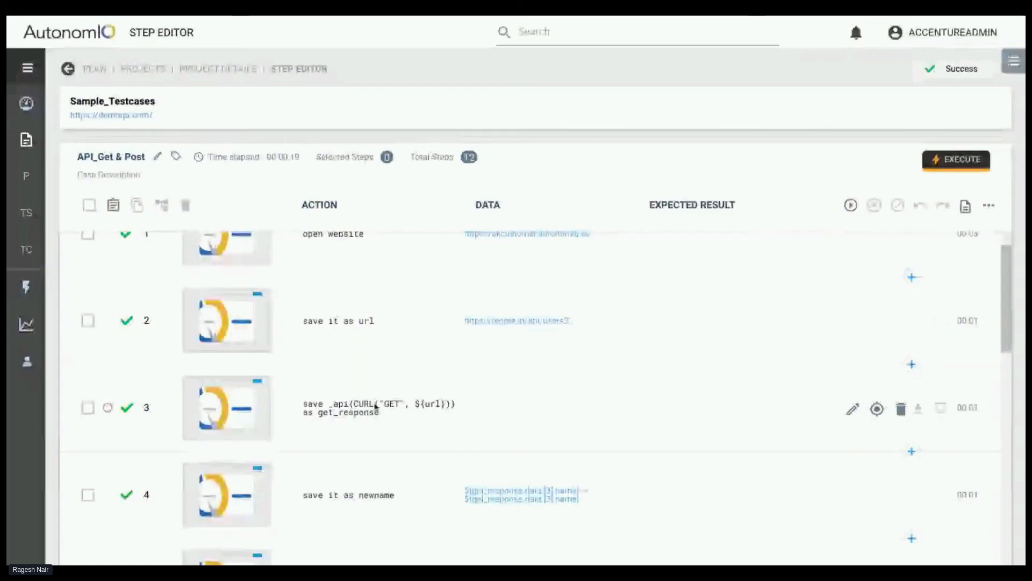
Examine the GET request steps of API_Get & Post, highlighting the saved URL in step 2 and get_response in step 3
scroll(390, 424, down, 1)
scroll(390, 424, up, 2)
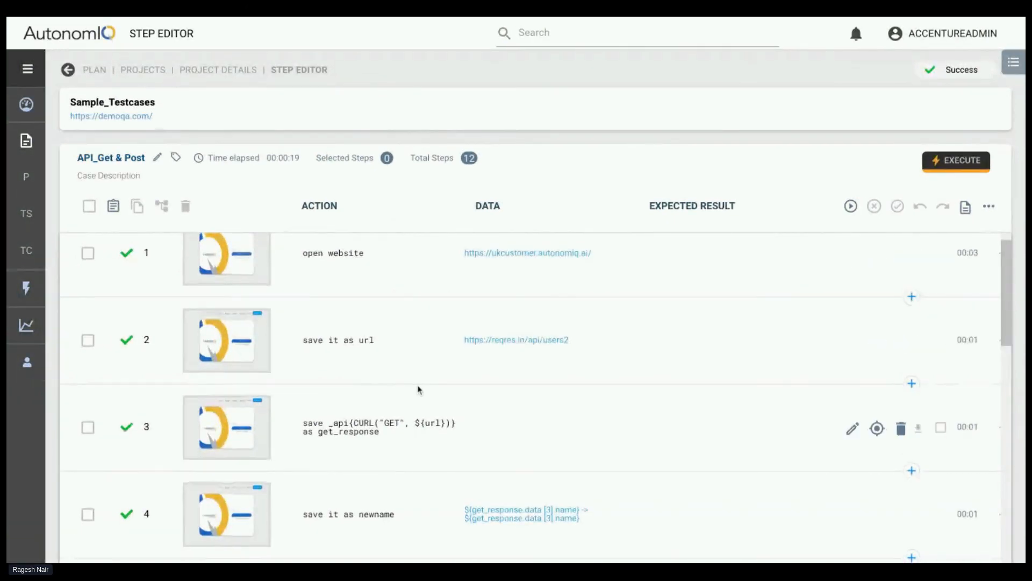
scroll(420, 389, down, 1)
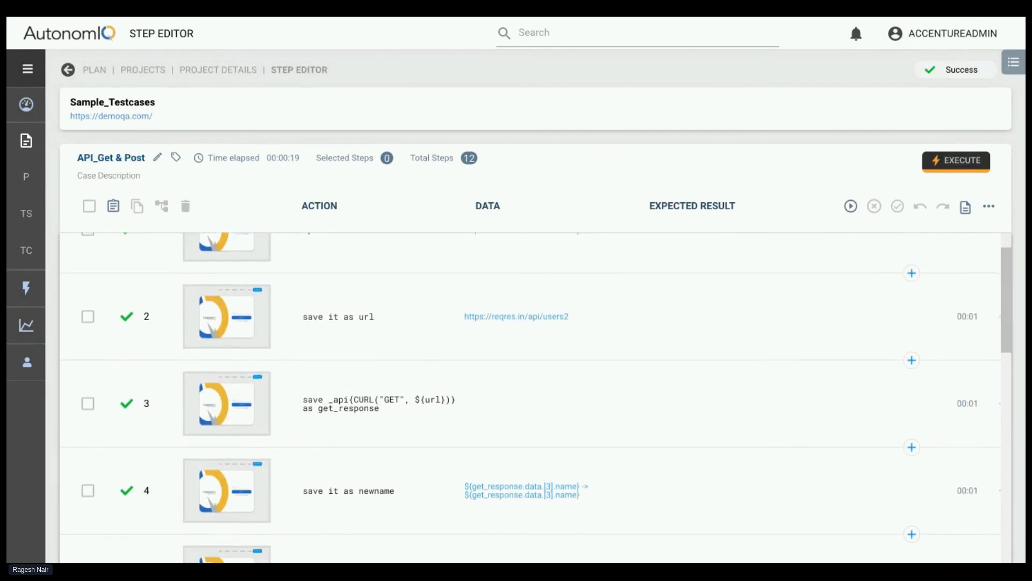
scroll(420, 389, up, 2)
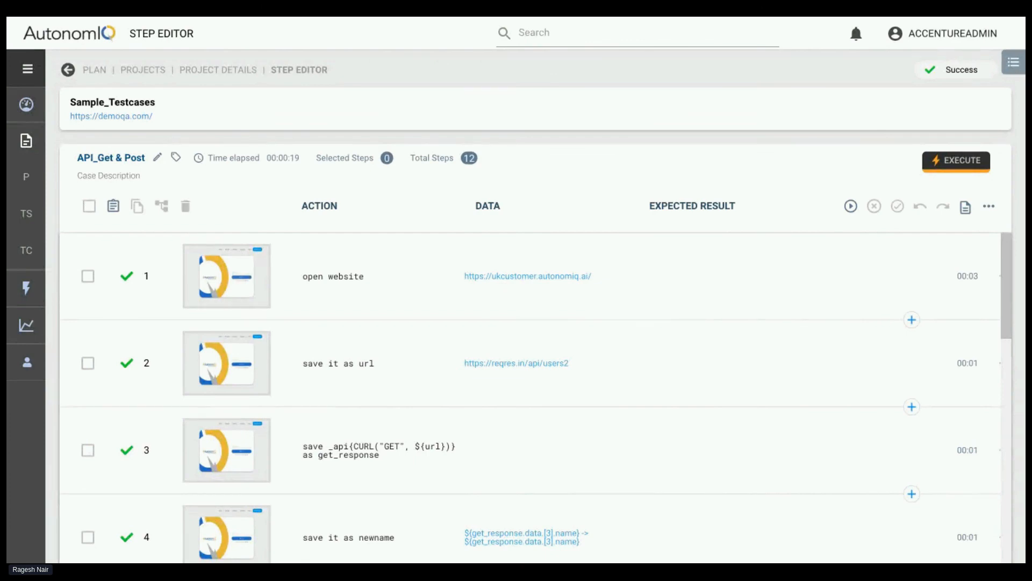
scroll(412, 374, down, 1)
scroll(412, 373, up, 1)
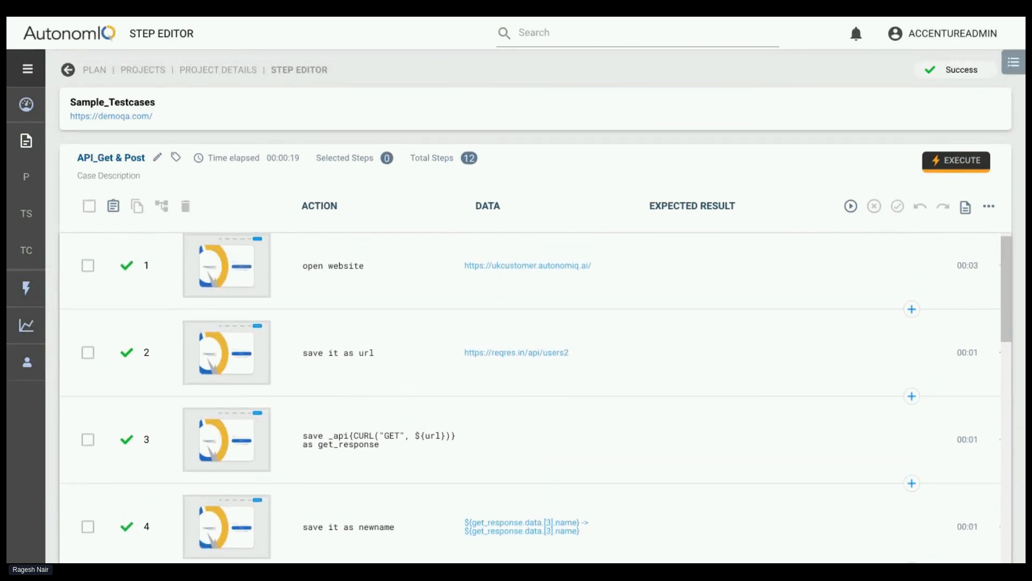
scroll(362, 316, down, 3)
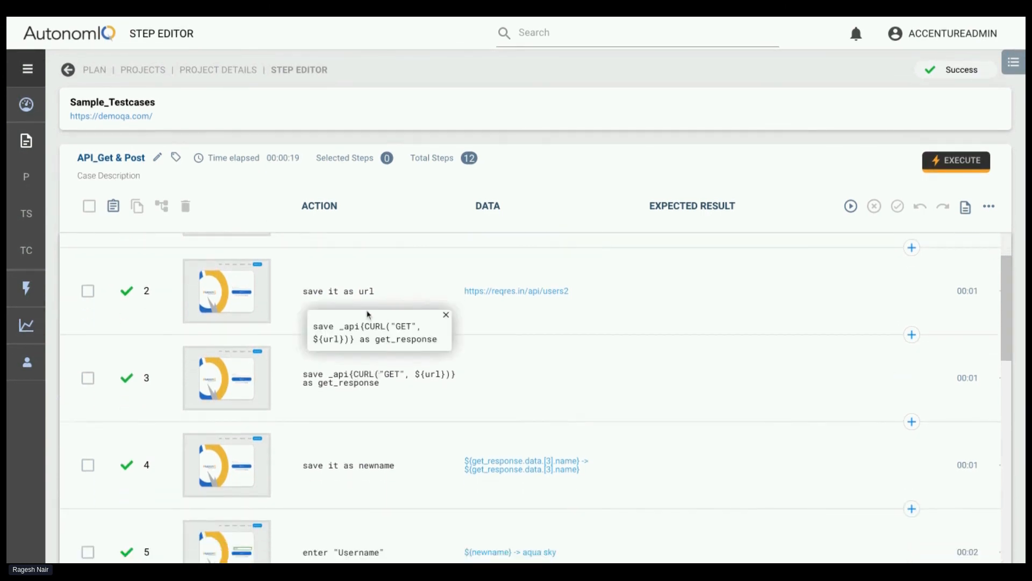
triple_click(469, 296)
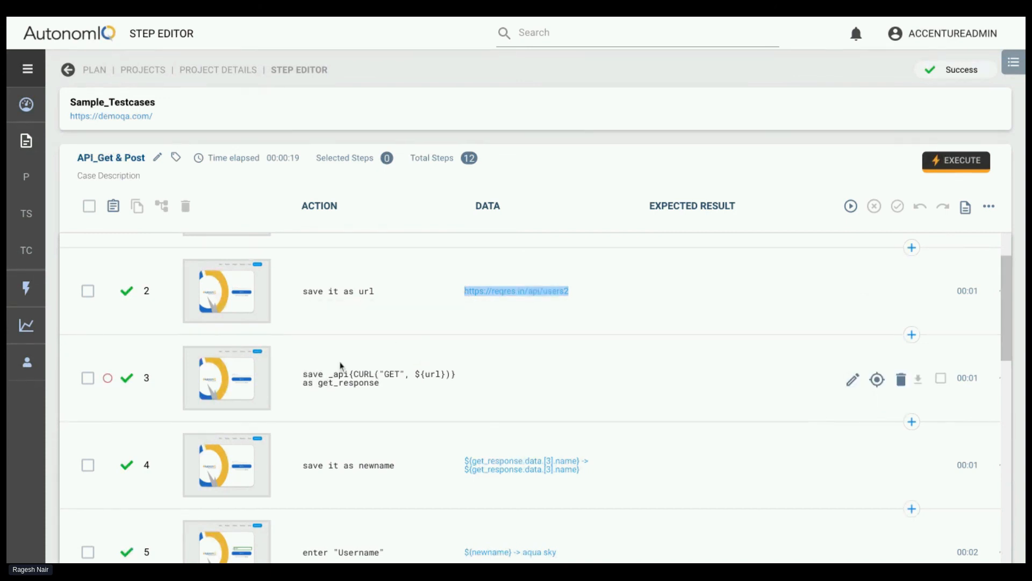
double_click(320, 384)
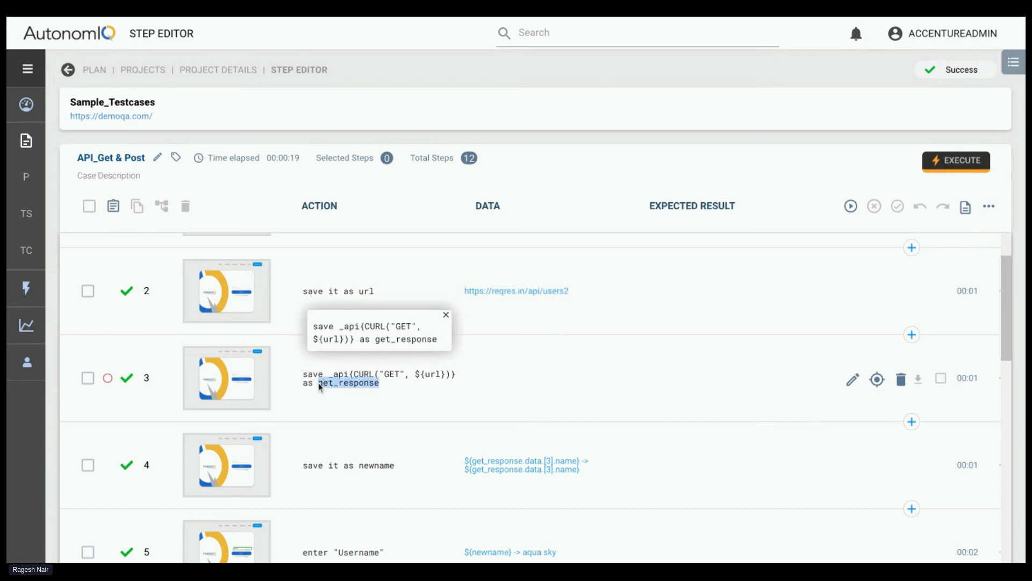
click(364, 378)
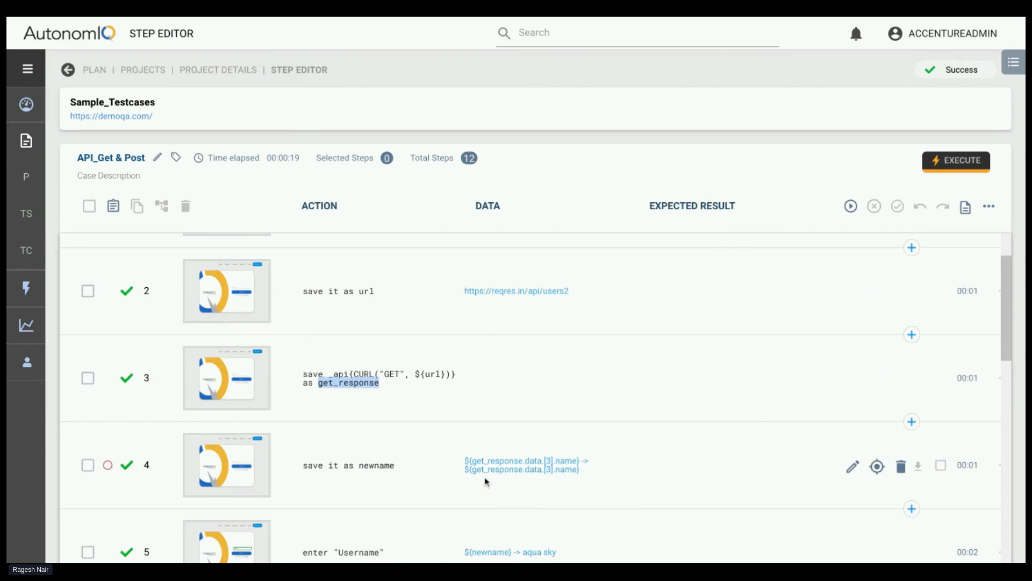
Examine how step 4 saves newname from get_response, and view the screenshot of step 5's "Username" entry before closing it
scroll(479, 500, down, 1)
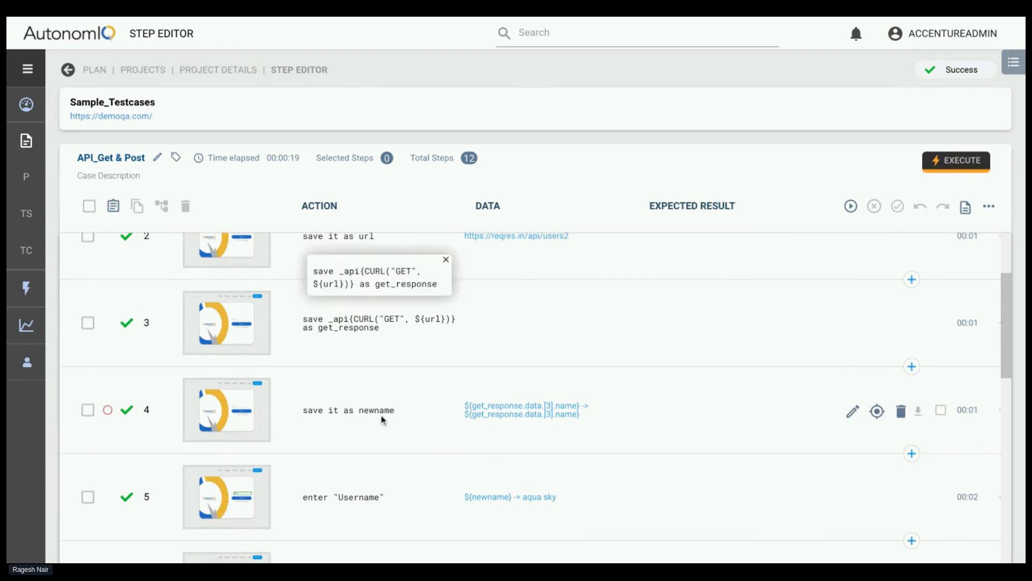
scroll(377, 414, down, 1)
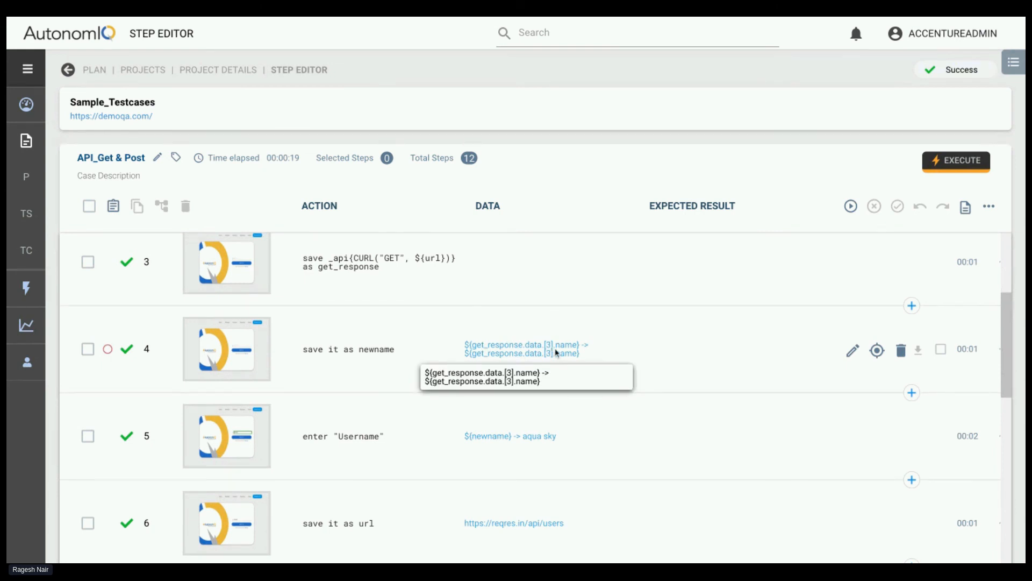
scroll(537, 355, down, 1)
click(222, 383)
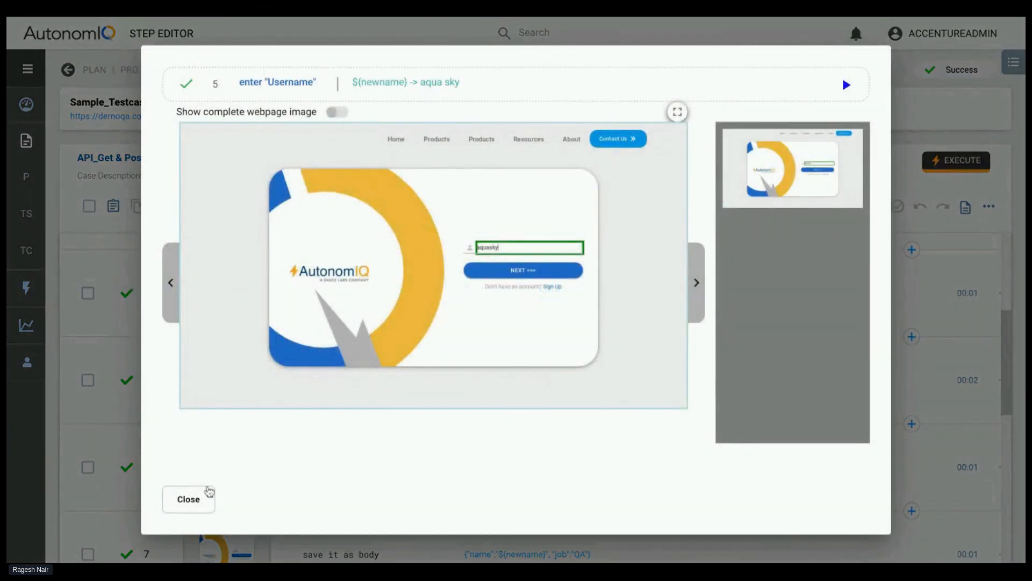
click(209, 491)
Examine the POST request steps 6 to 9, covering the saved url, body and header and the full CURL action
scroll(376, 436, down, 3)
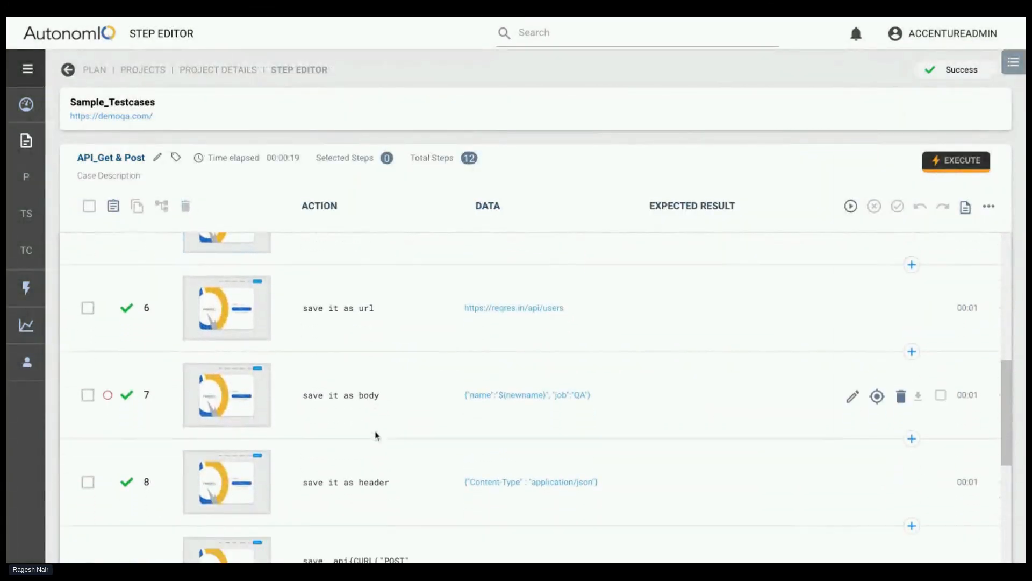
scroll(376, 435, down, 2)
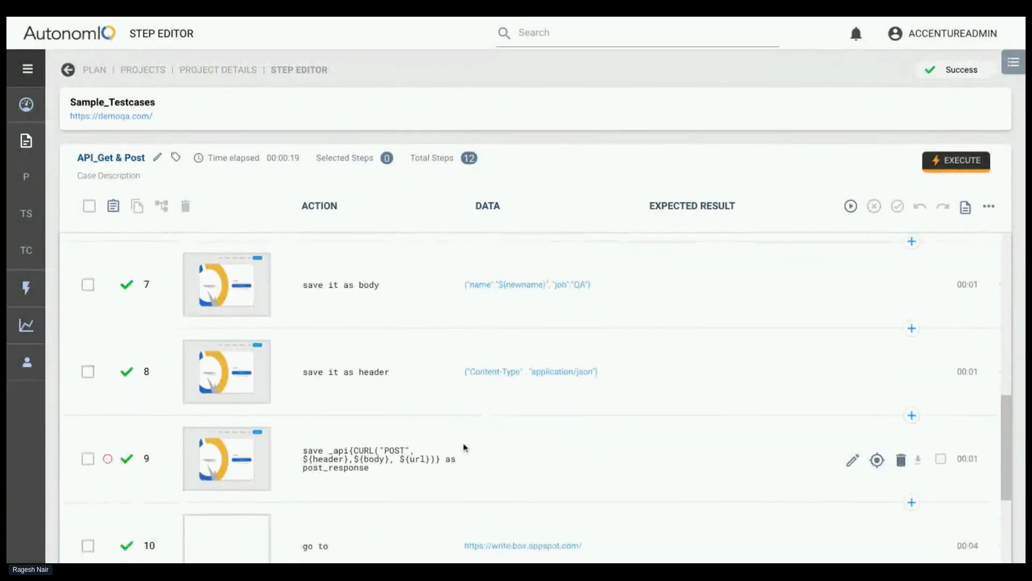
scroll(435, 410, up, 1)
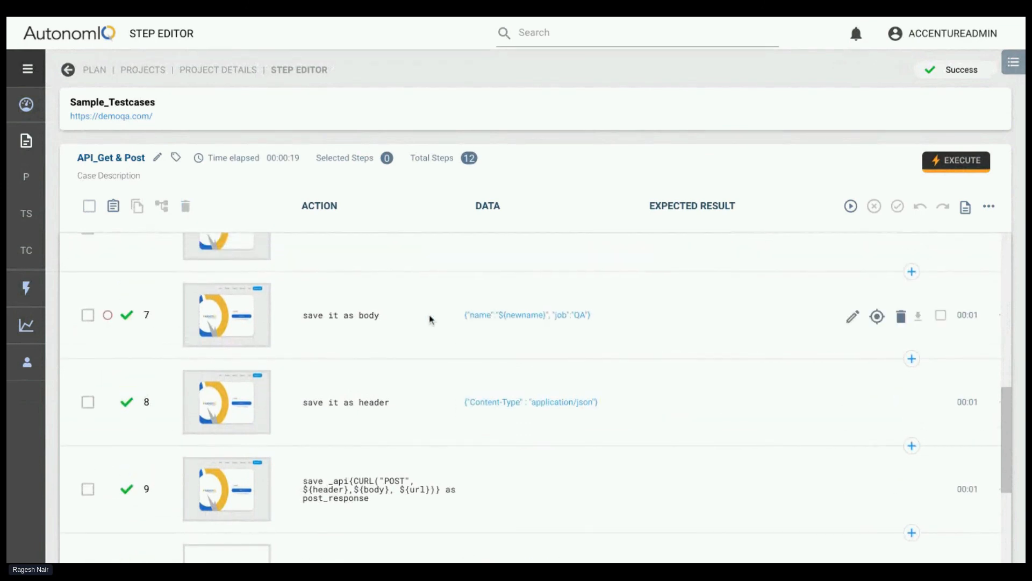
scroll(420, 345, up, 1)
triple_click(452, 293)
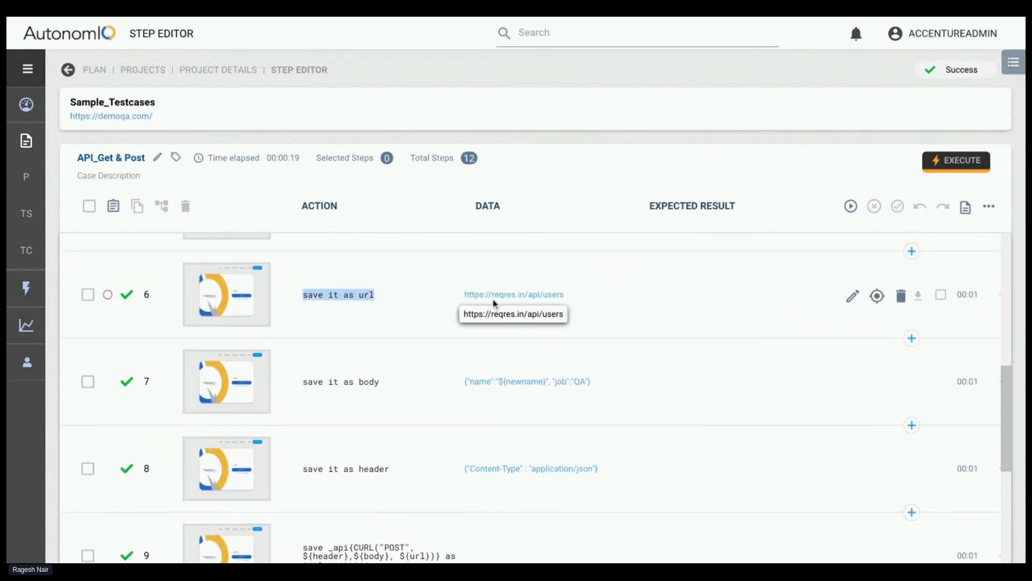
scroll(487, 463, down, 1)
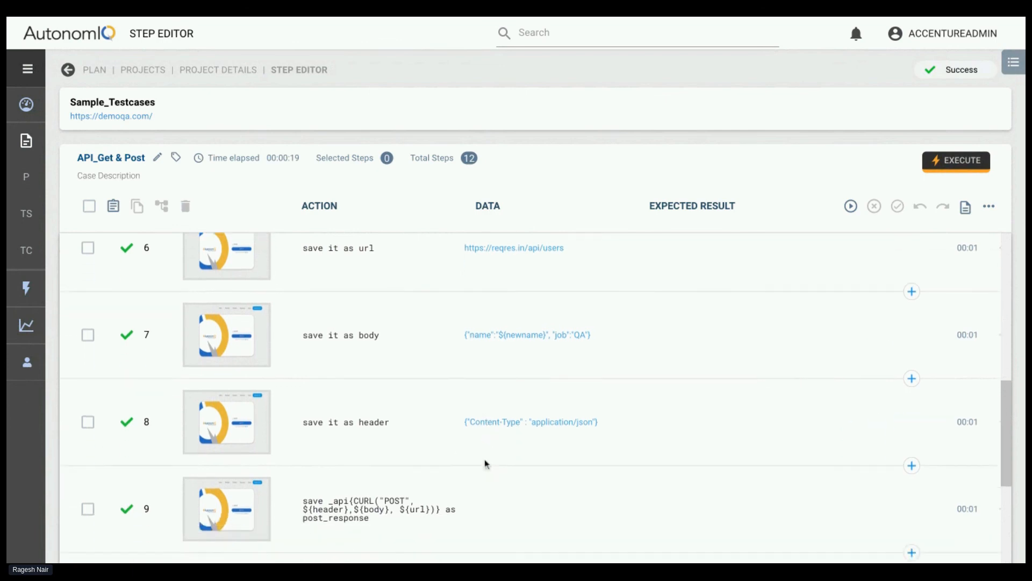
scroll(487, 463, down, 2)
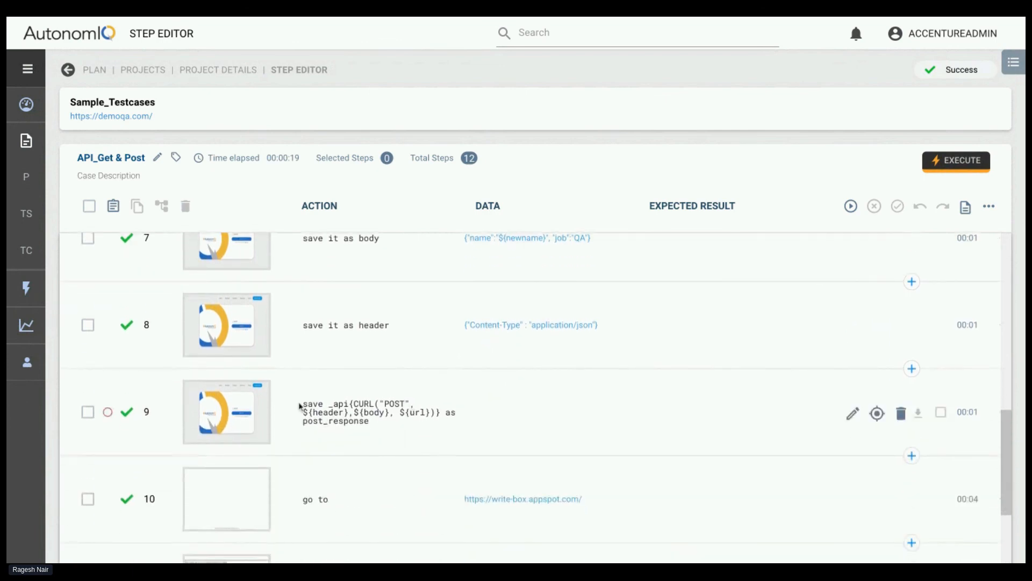
click(335, 407)
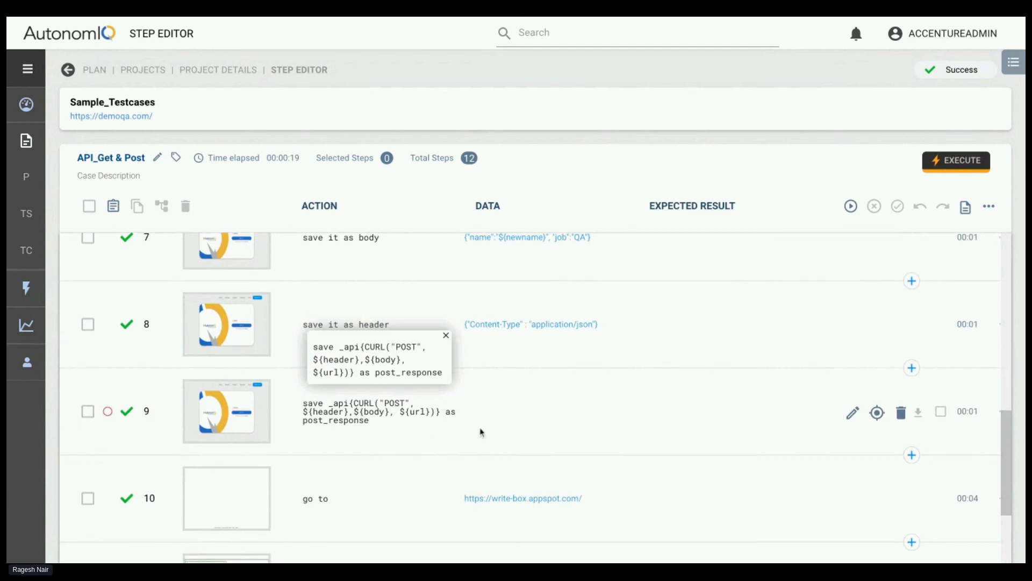
View and close the screenshot of step 11's "editor" entry, and recheck the POST action in step 9
scroll(457, 432, down, 1)
scroll(376, 397, down, 1)
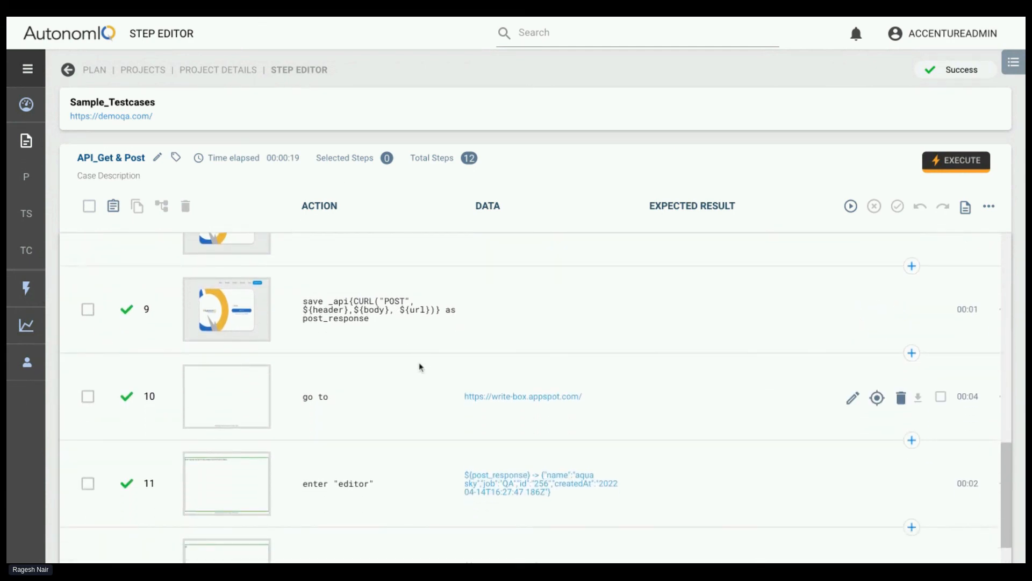
scroll(419, 364, down, 1)
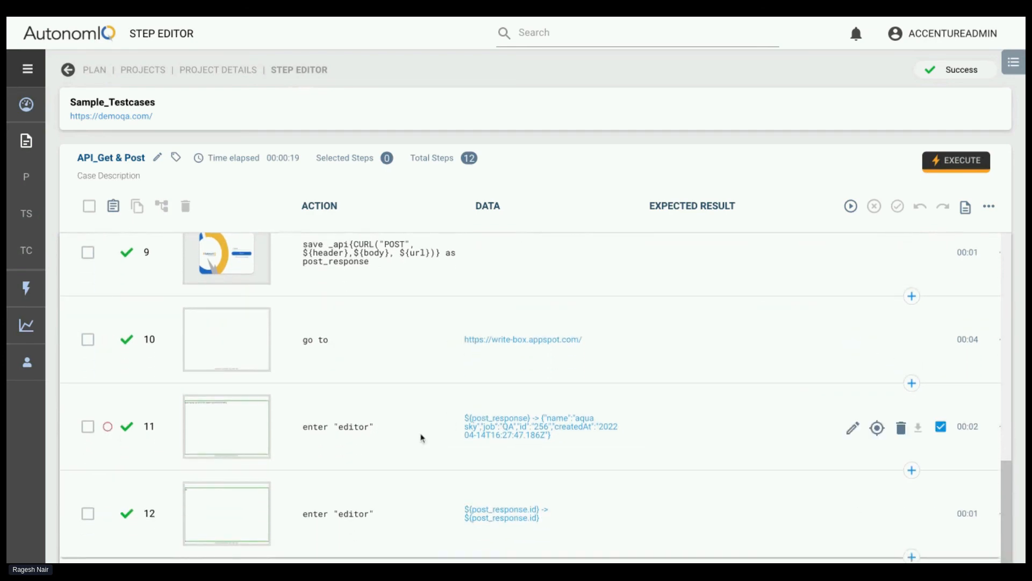
click(229, 426)
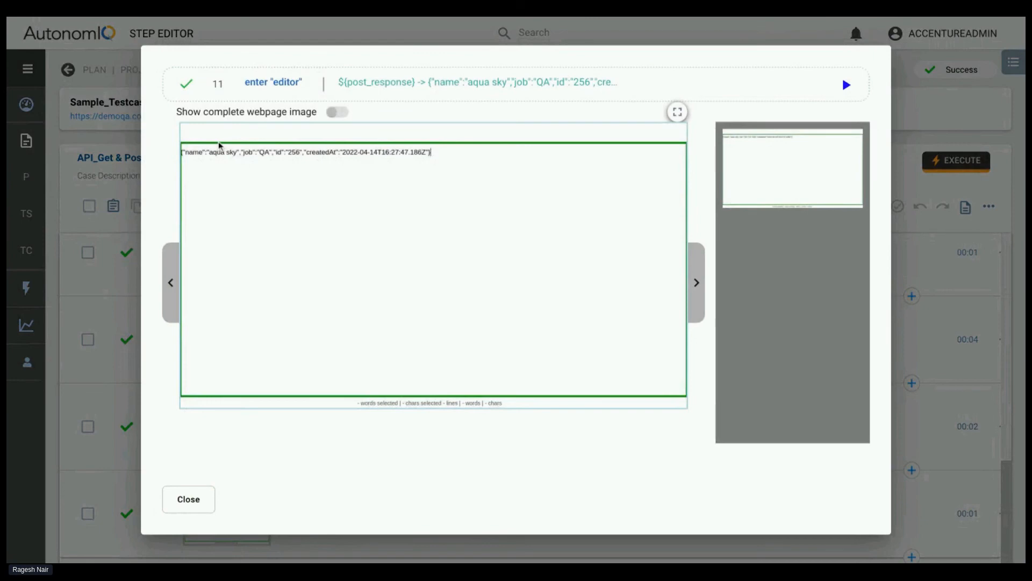
click(196, 503)
scroll(380, 430, up, 1)
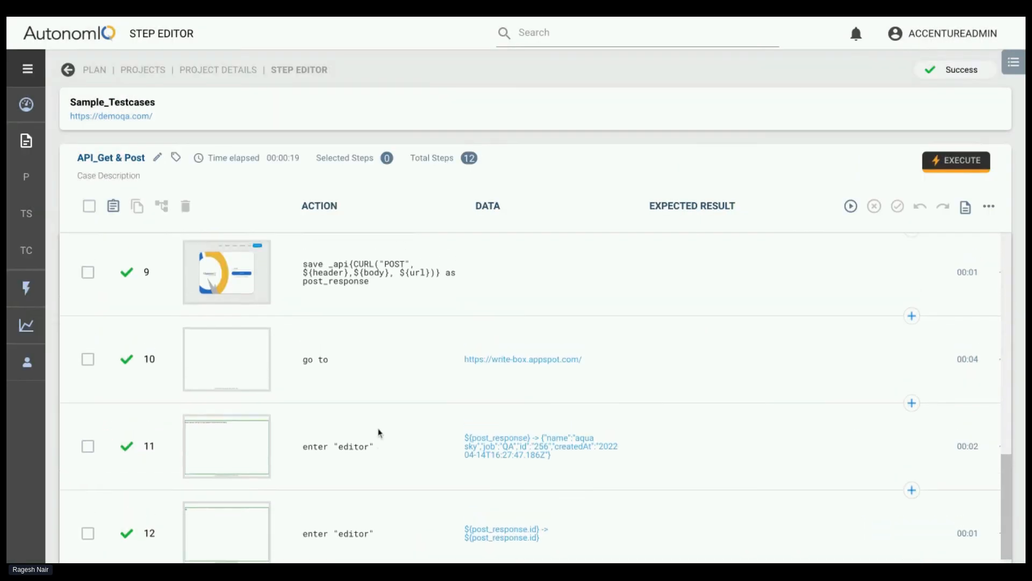
mouse_move(350, 295)
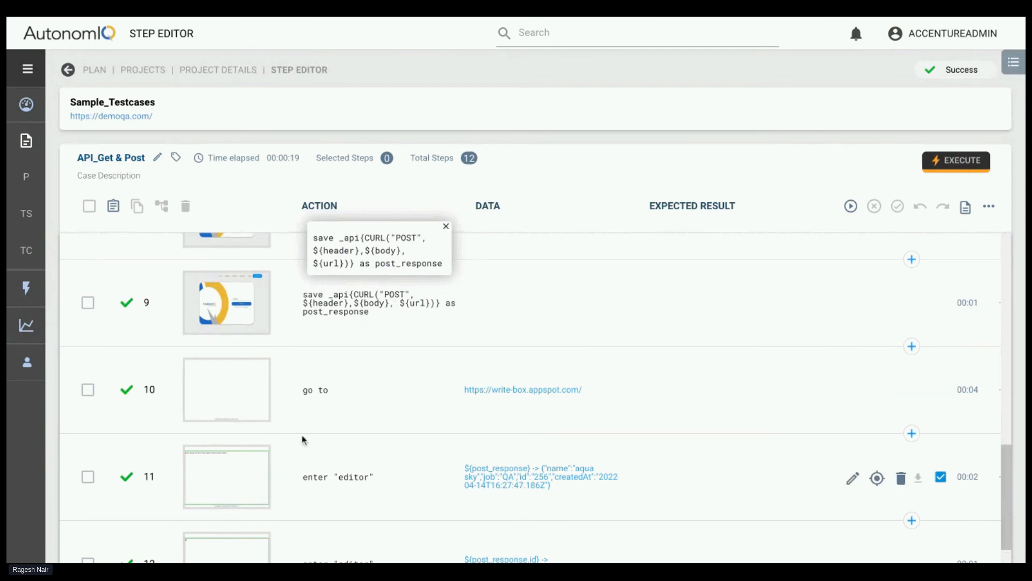
scroll(302, 438, down, 1)
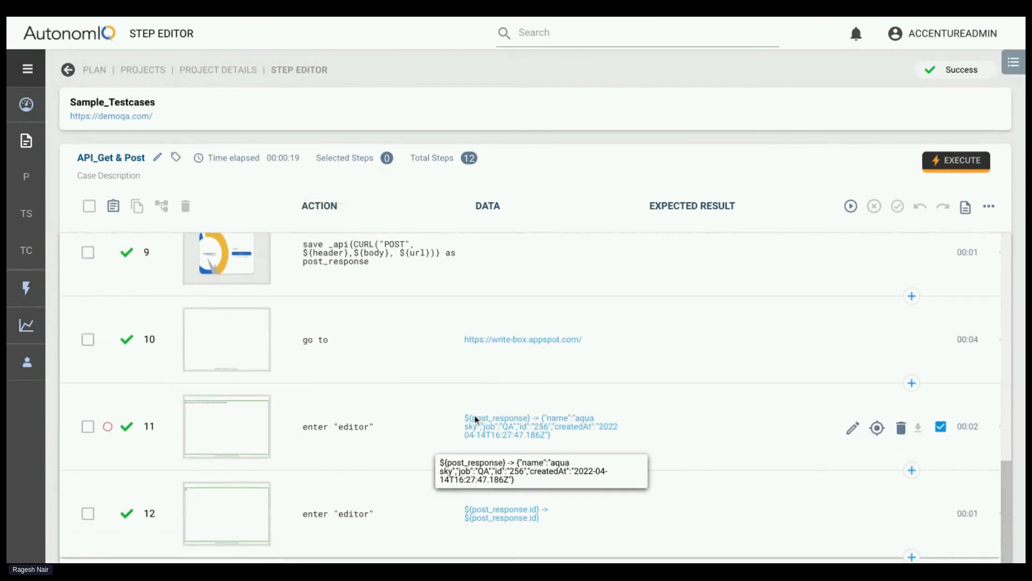
Enlarge step 11's screenshot of the POST response to full screen, and close it
click(233, 430)
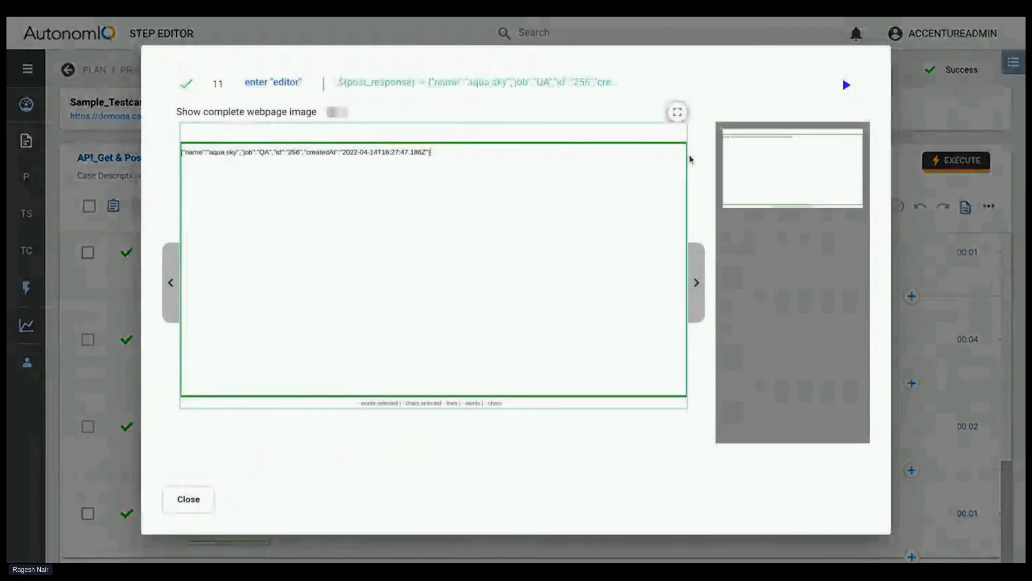
click(677, 112)
key(Escape)
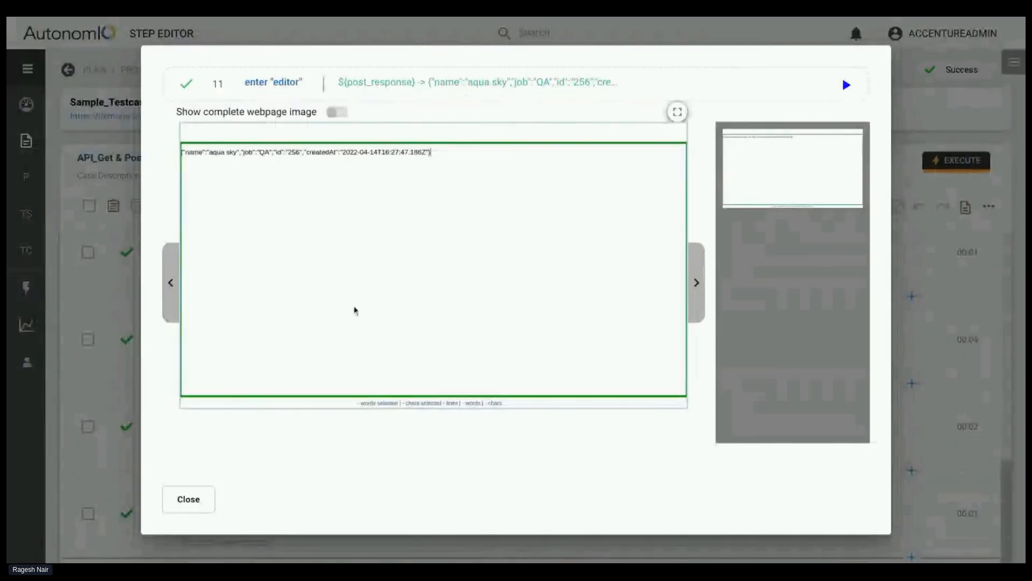
click(196, 499)
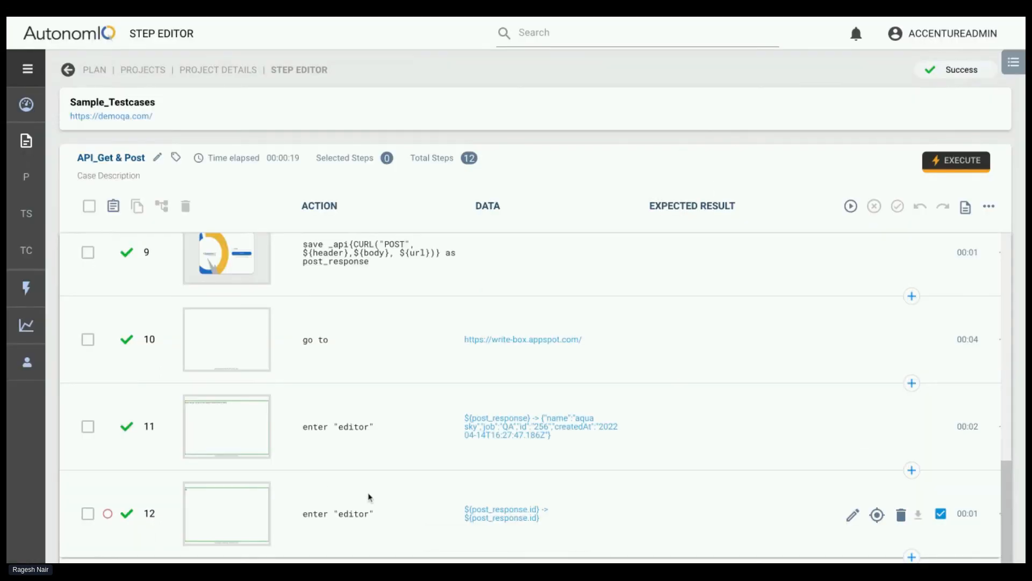
Compare the screenshots of steps 11 and 12, checking the full post_response against post_response.id
click(256, 441)
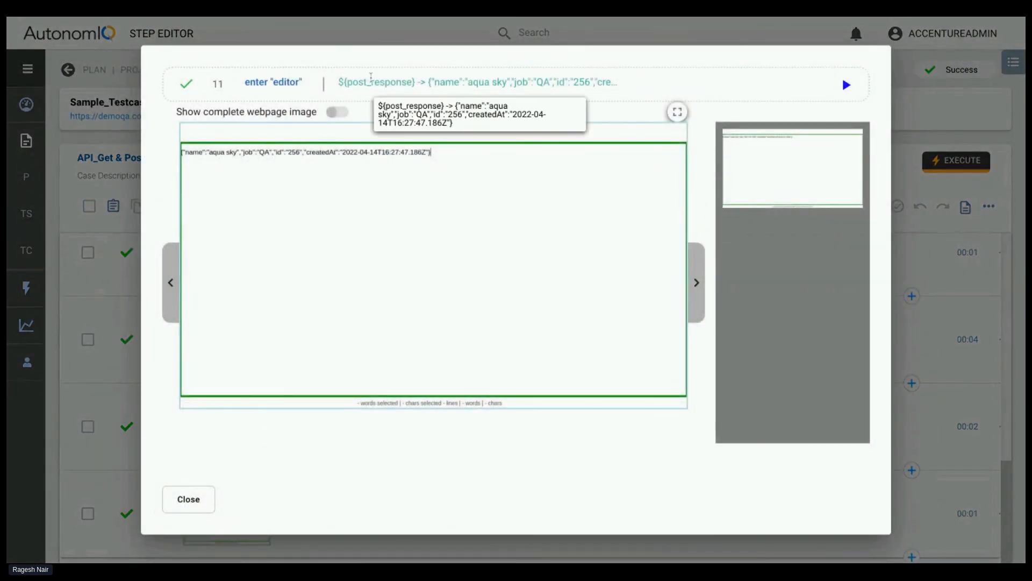
click(187, 495)
click(245, 491)
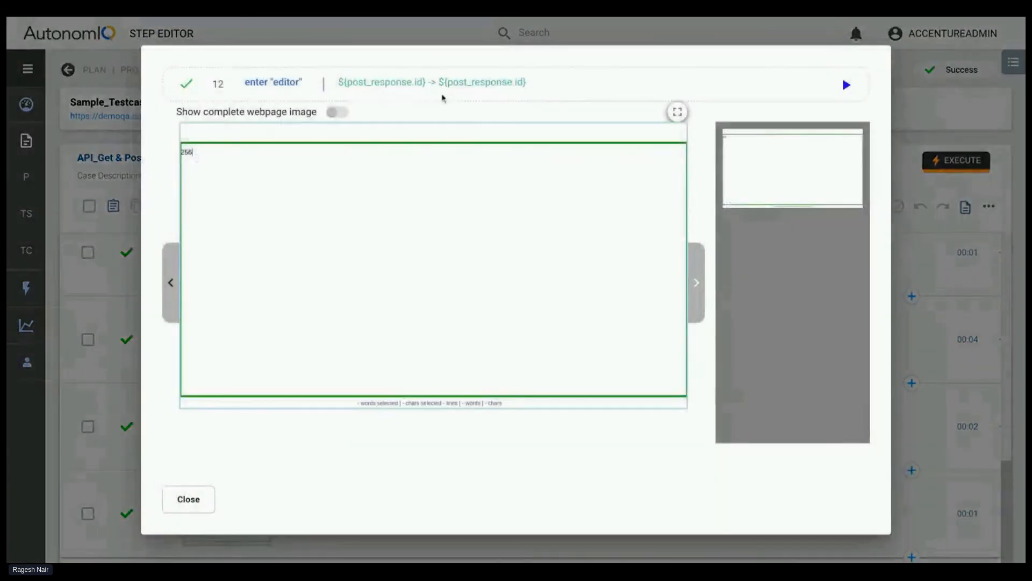
click(194, 511)
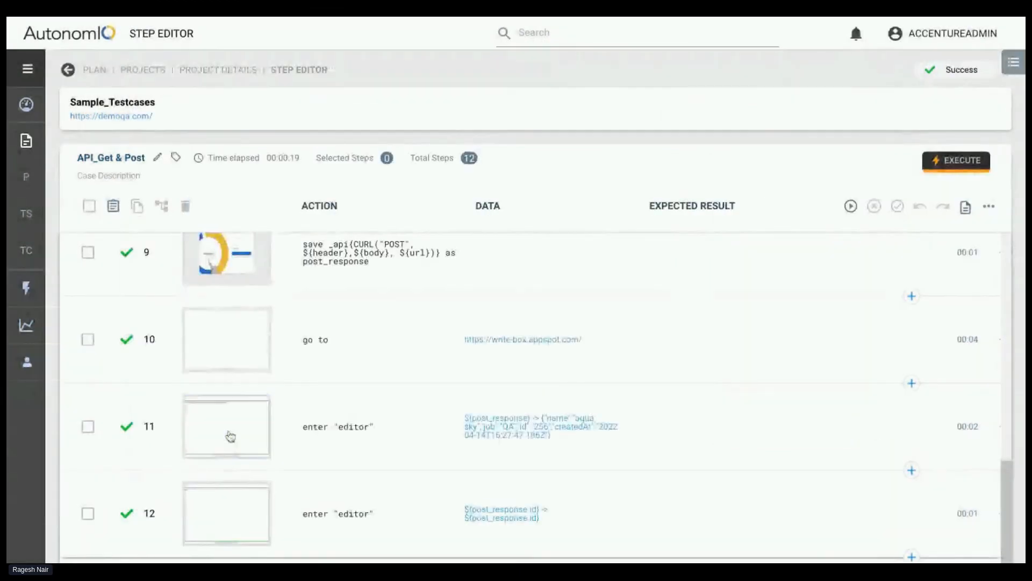
click(228, 434)
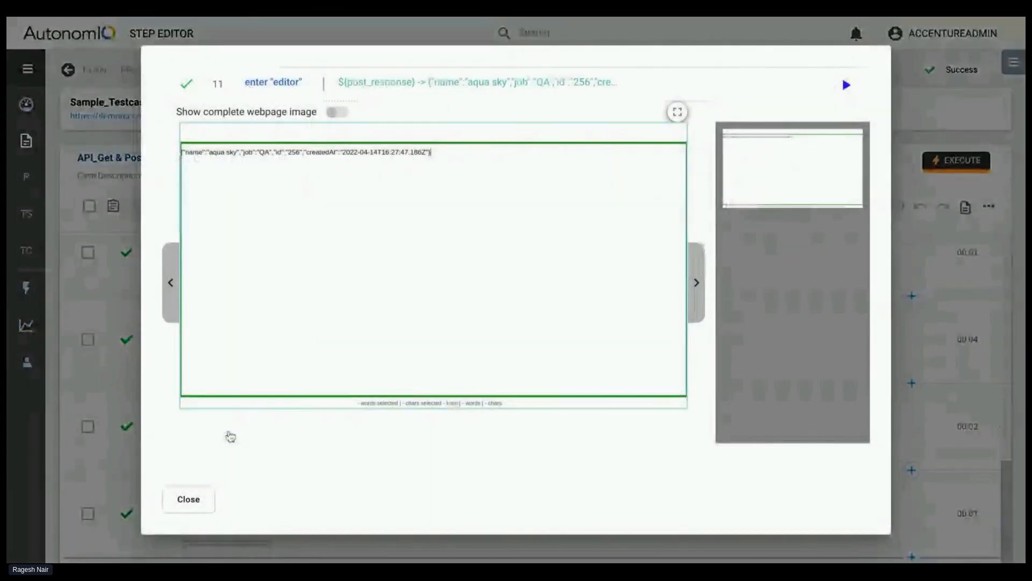
click(173, 509)
Save steps 2 and 3 of API_Get & Post as a new flow named Get_api
scroll(315, 309, up, 5)
scroll(315, 309, up, 2)
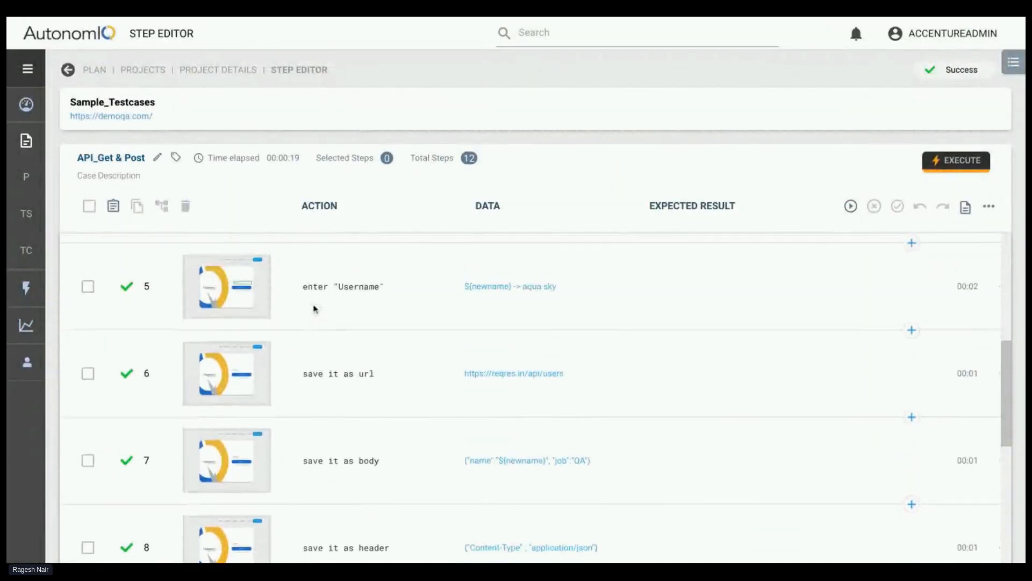
scroll(317, 308, up, 7)
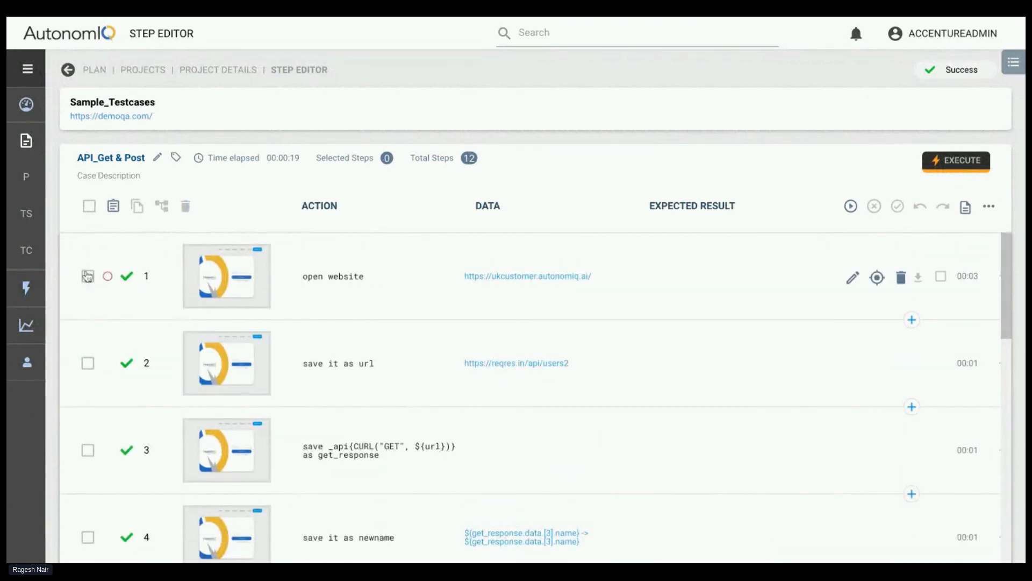
scroll(325, 379, down, 1)
scroll(286, 422, down, 3)
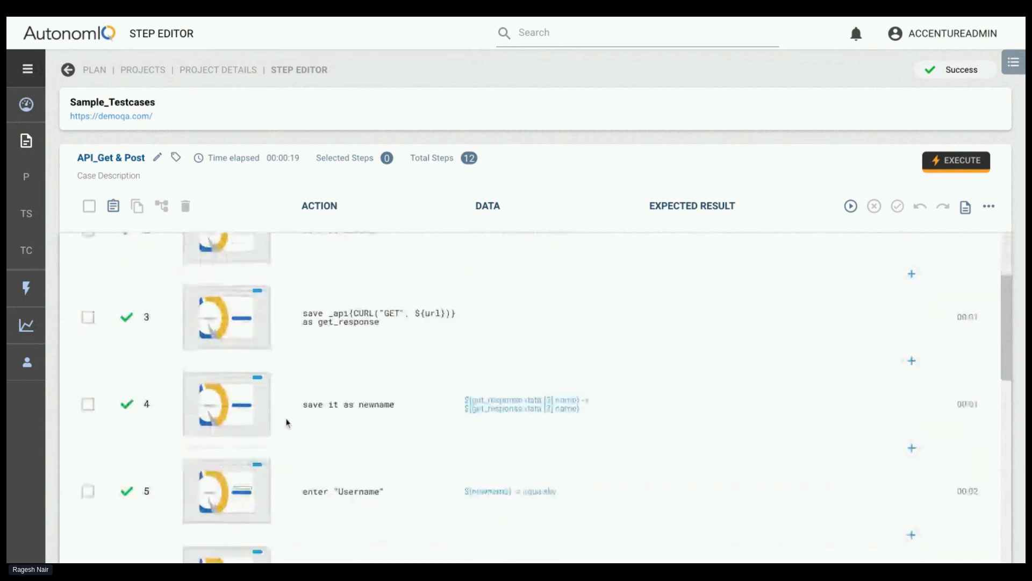
scroll(286, 421, up, 3)
click(87, 328)
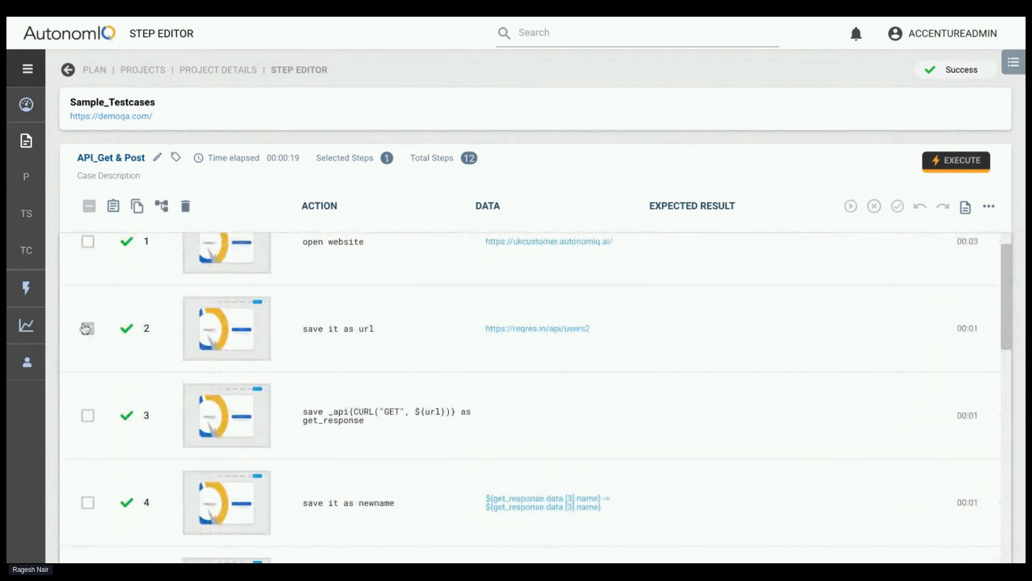
click(88, 415)
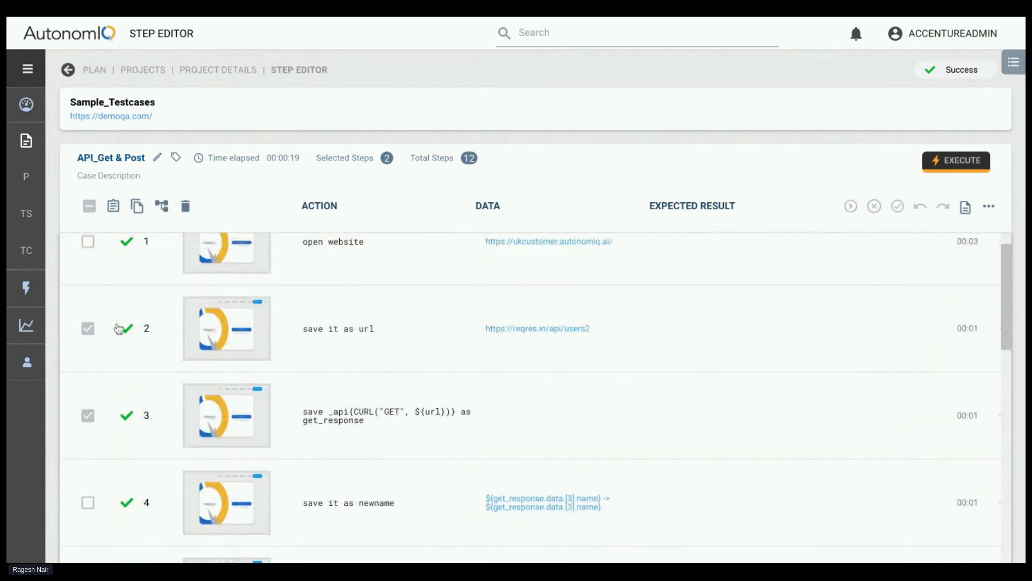
click(161, 206)
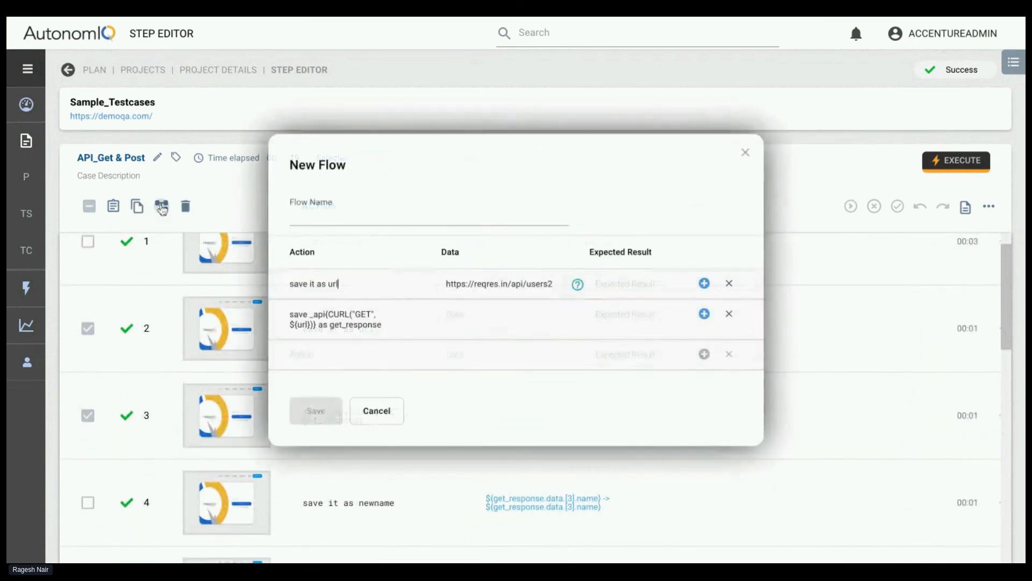
click(422, 221)
text(Get_api)
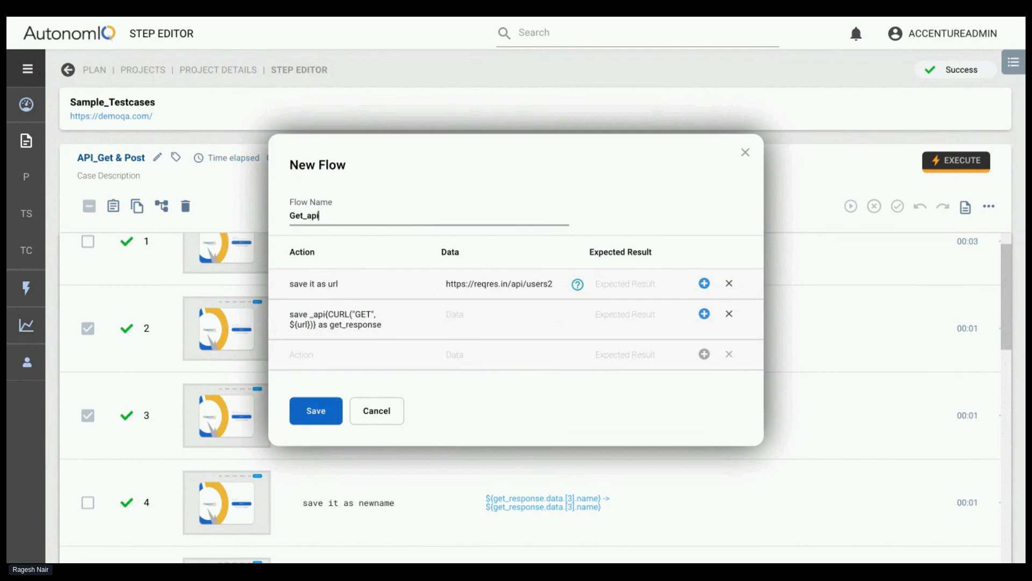
click(308, 418)
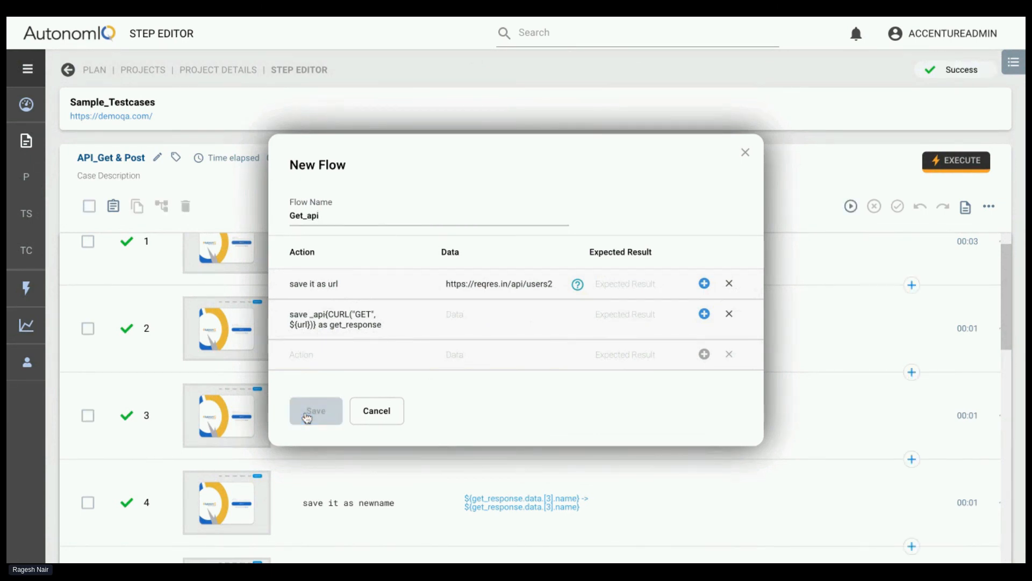
Create a blank test case in the Sample_Testcases project and add the step Run ${Get_api} after the open website step
click(231, 72)
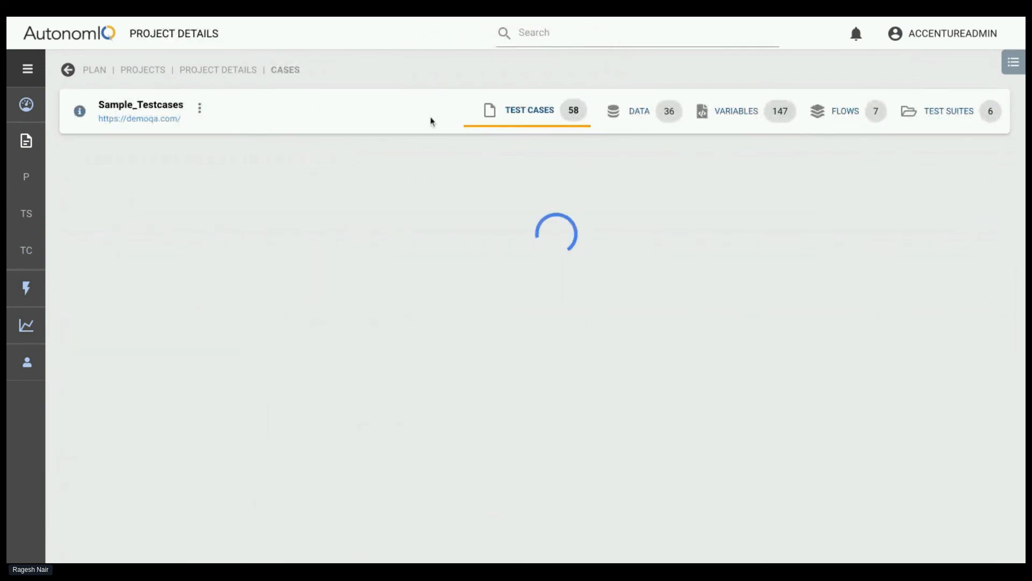
mouse_move(169, 171)
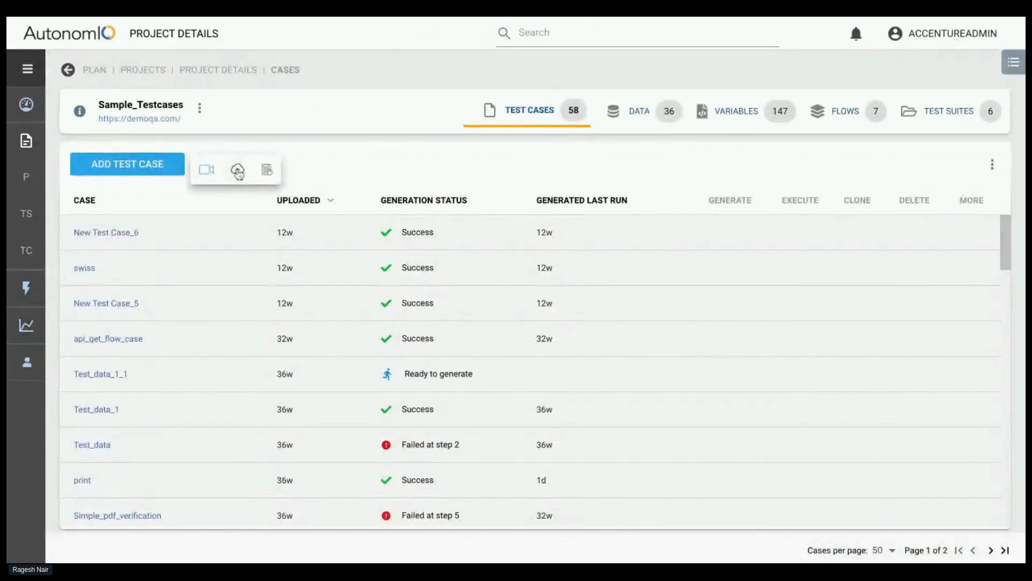
click(267, 171)
click(921, 323)
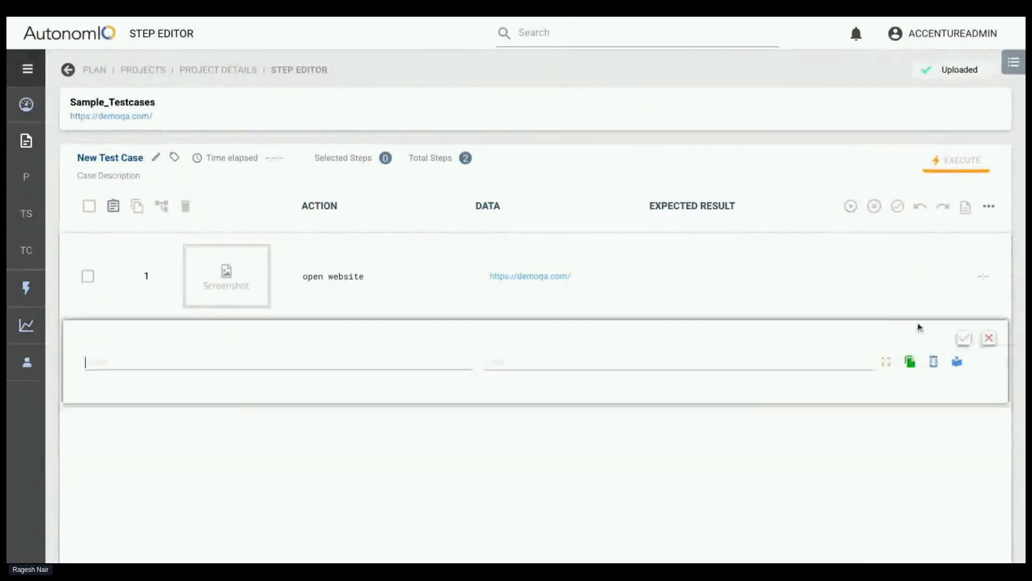
text(run ${)
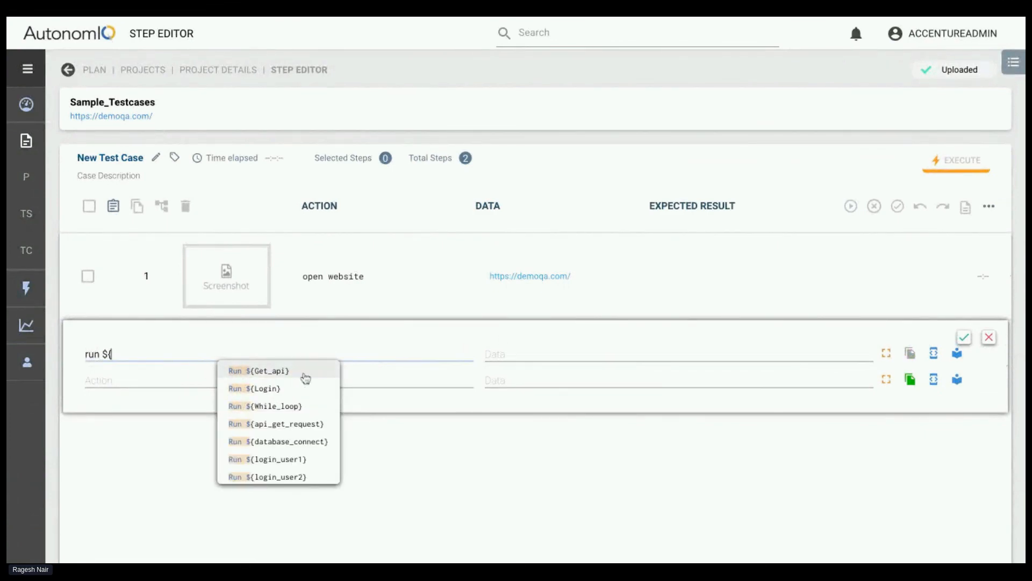
click(277, 371)
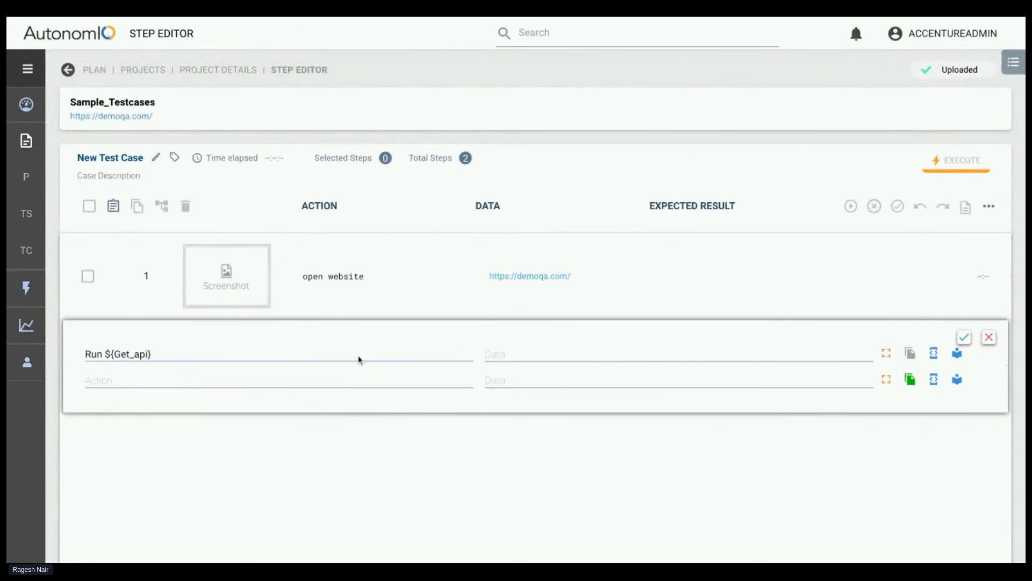
click(964, 337)
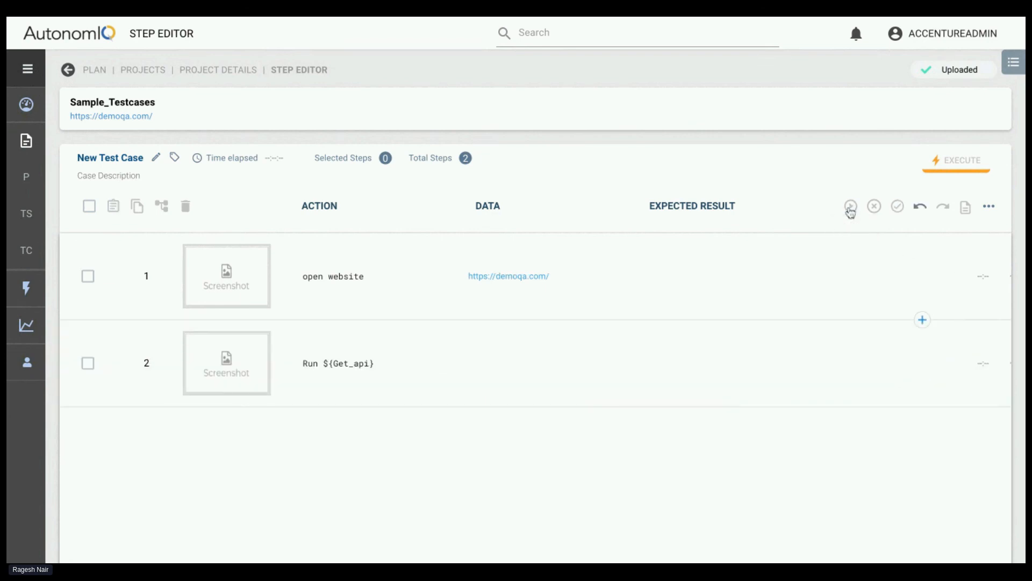
Generate the new test case with the last run configuration, and expand the Run ${Get_api} step to show its sub-steps
click(850, 206)
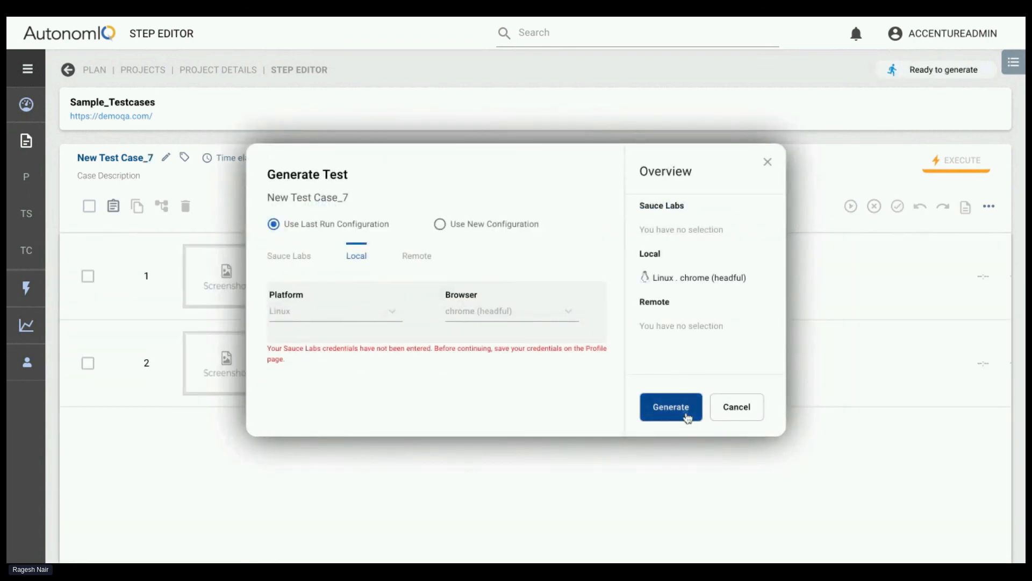
click(671, 410)
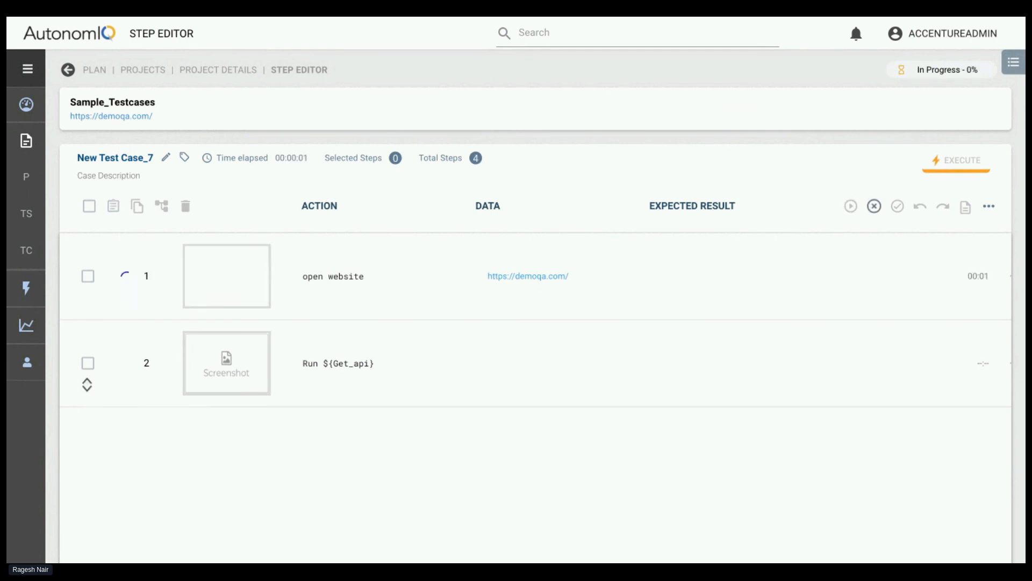
click(87, 387)
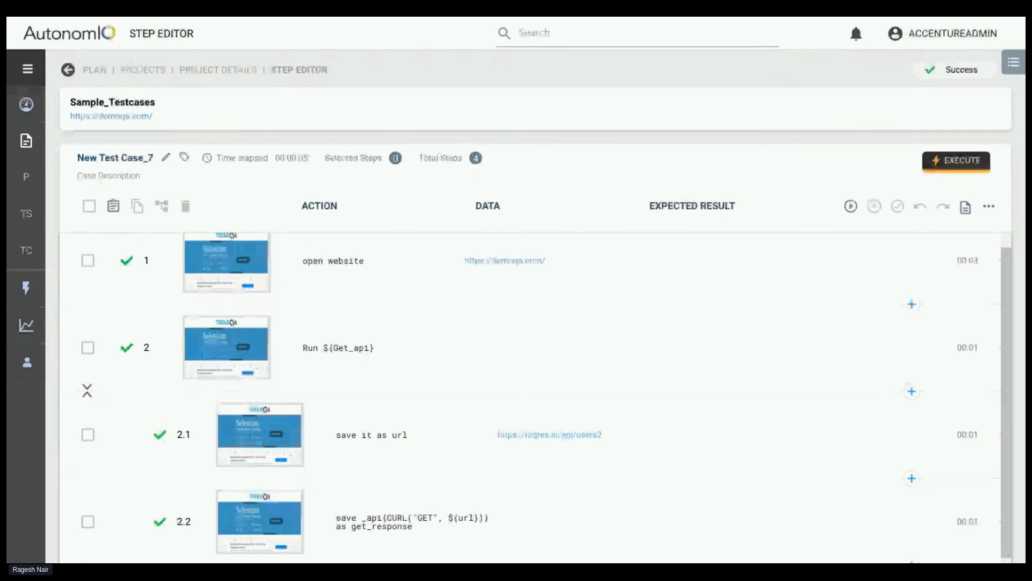
Return to the project's test case list and open Simple_pdf_verification
click(207, 71)
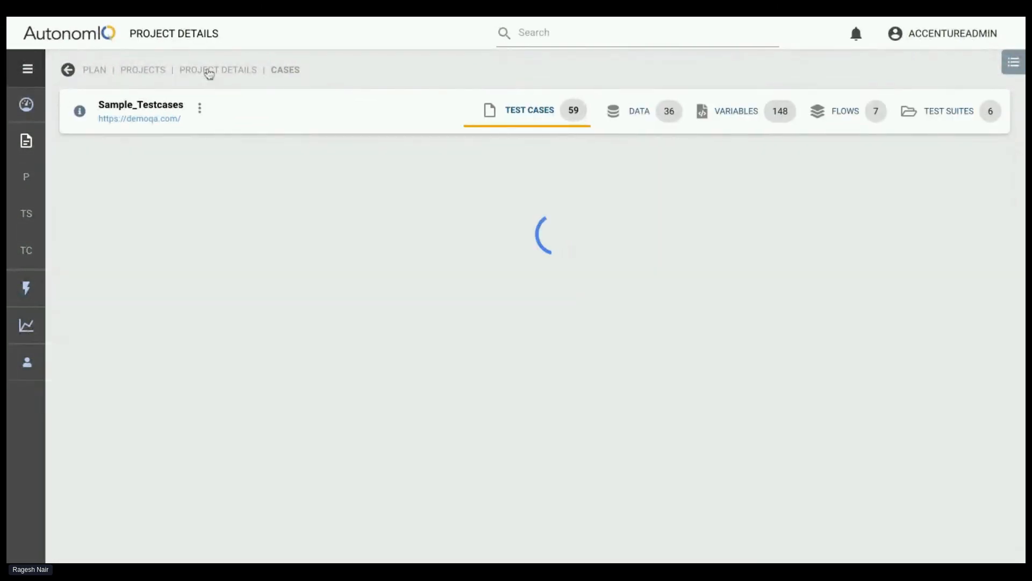
scroll(346, 288, down, 3)
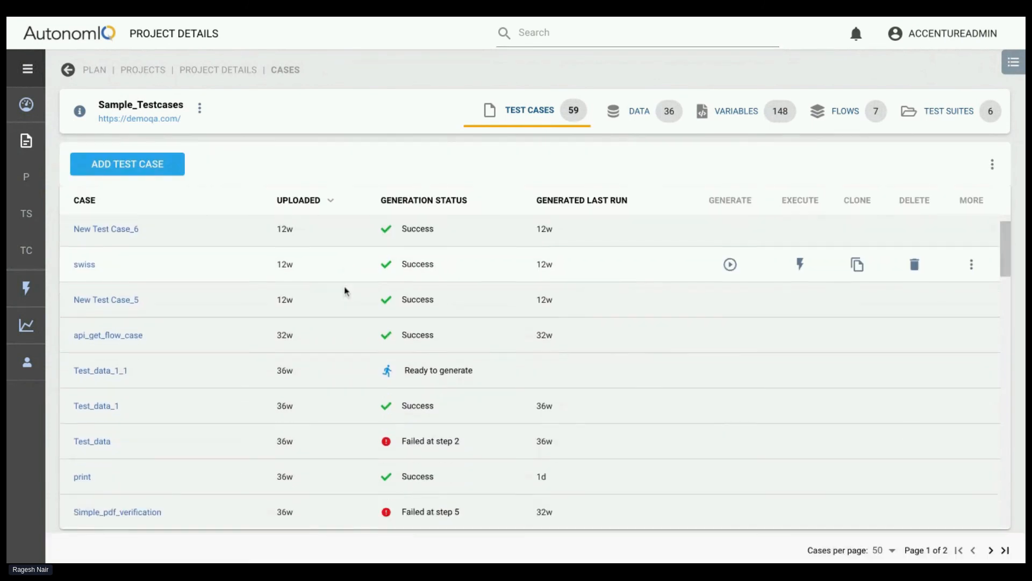
scroll(345, 290, down, 4)
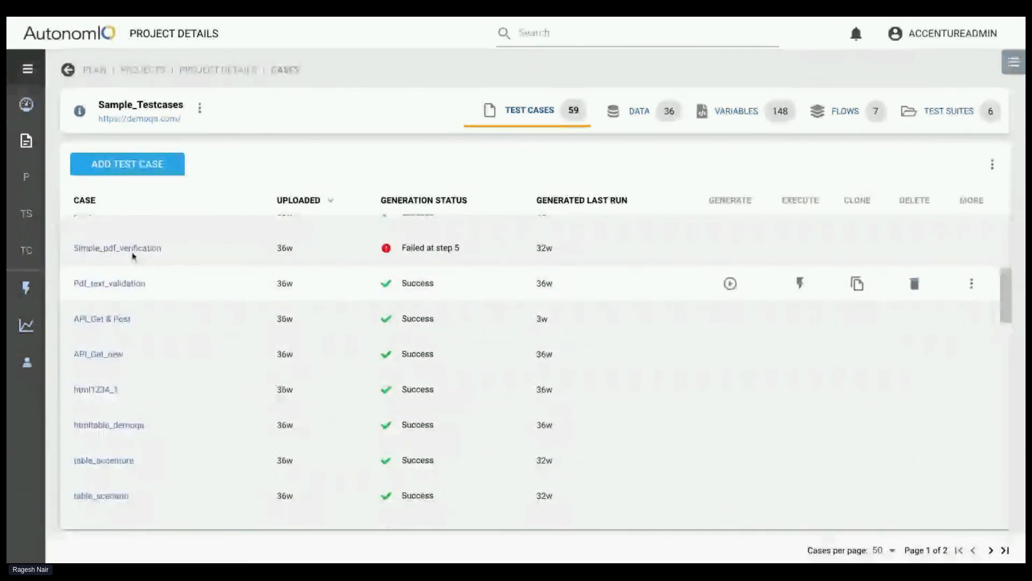
click(126, 254)
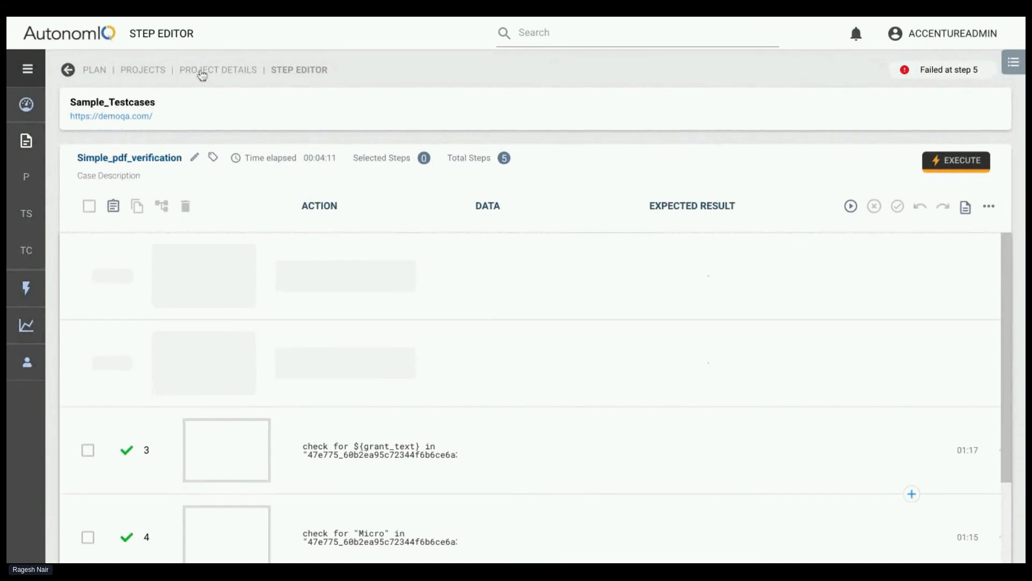
Go back to the project's test cases, search for pdf, and open Pdf_text_validation
click(198, 71)
click(511, 32)
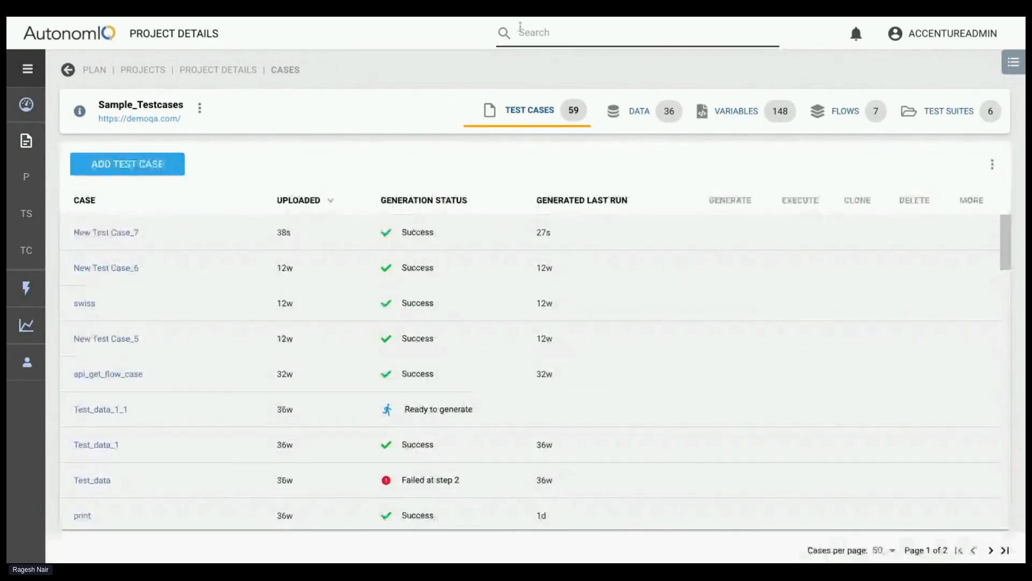
text(pdf)
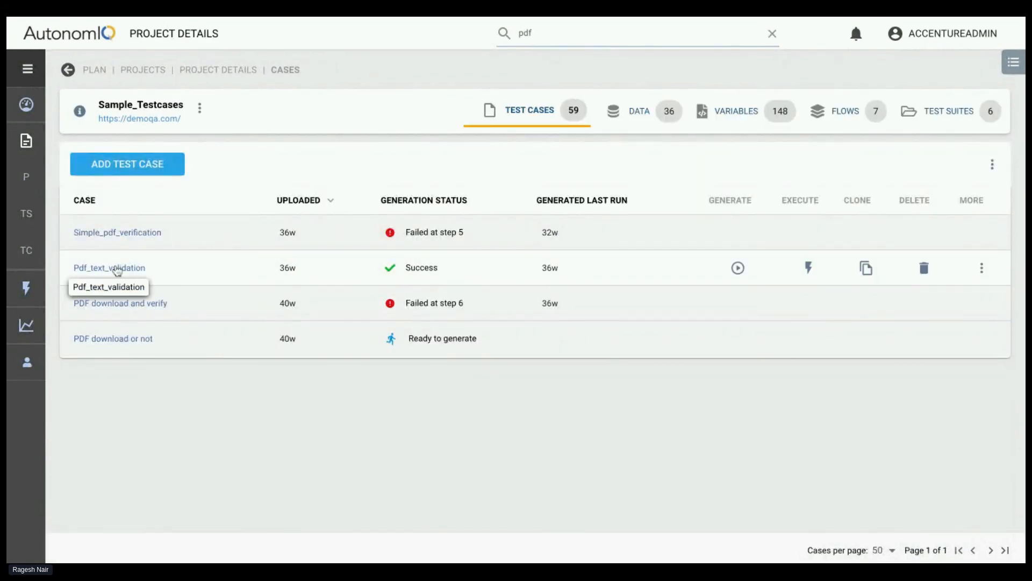
click(112, 268)
Examine the steps of Pdf_text_validation, from the file download through the custom code and script steps to the content verification
scroll(324, 400, down, 3)
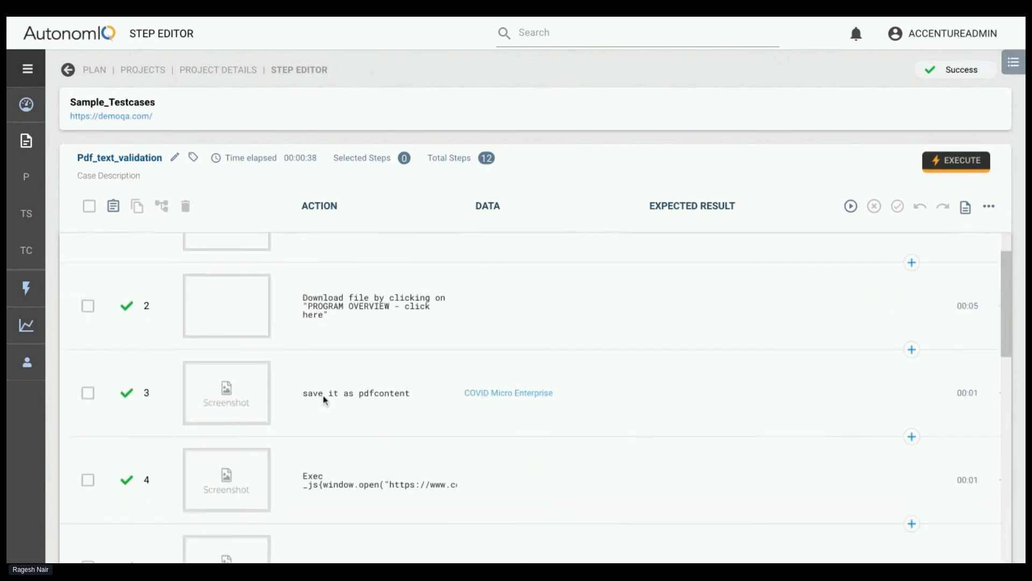
scroll(324, 399, down, 5)
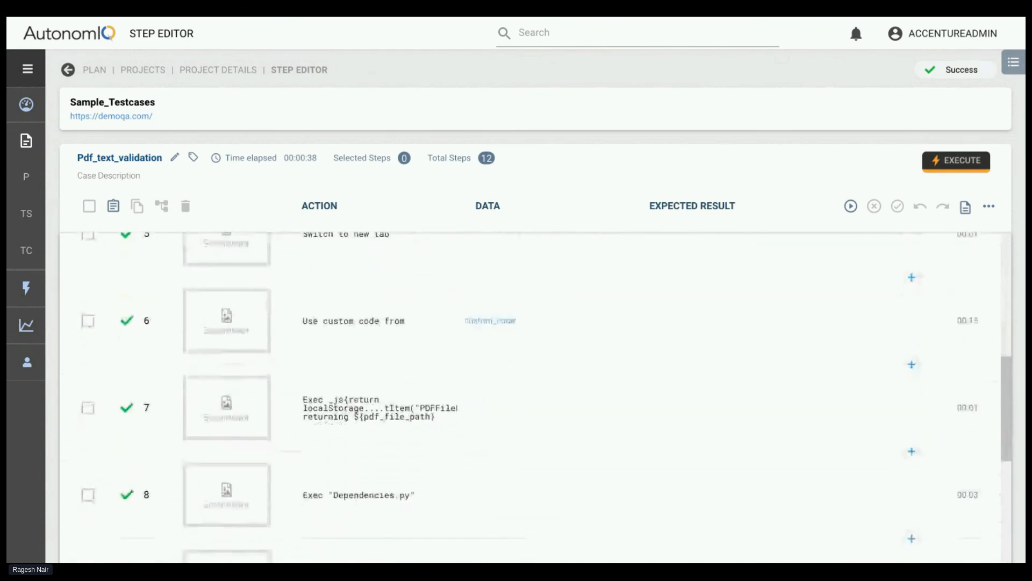
scroll(363, 397, down, 4)
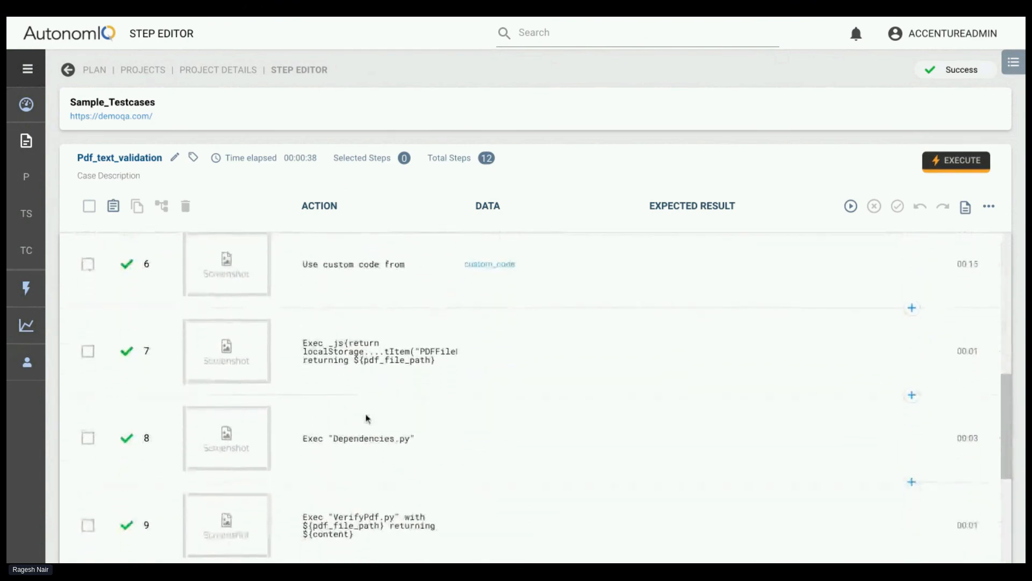
scroll(367, 419, down, 1)
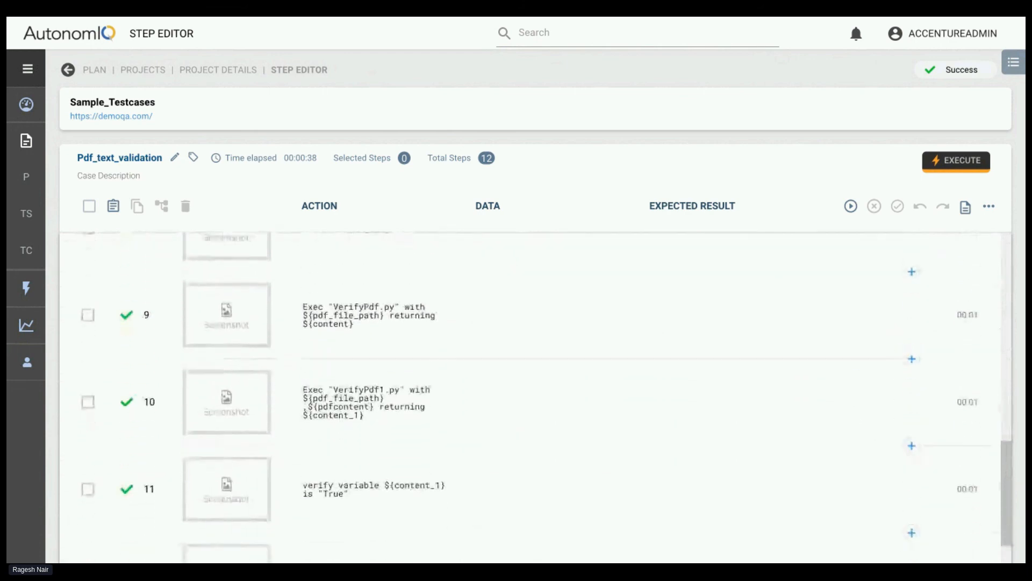
scroll(367, 419, up, 5)
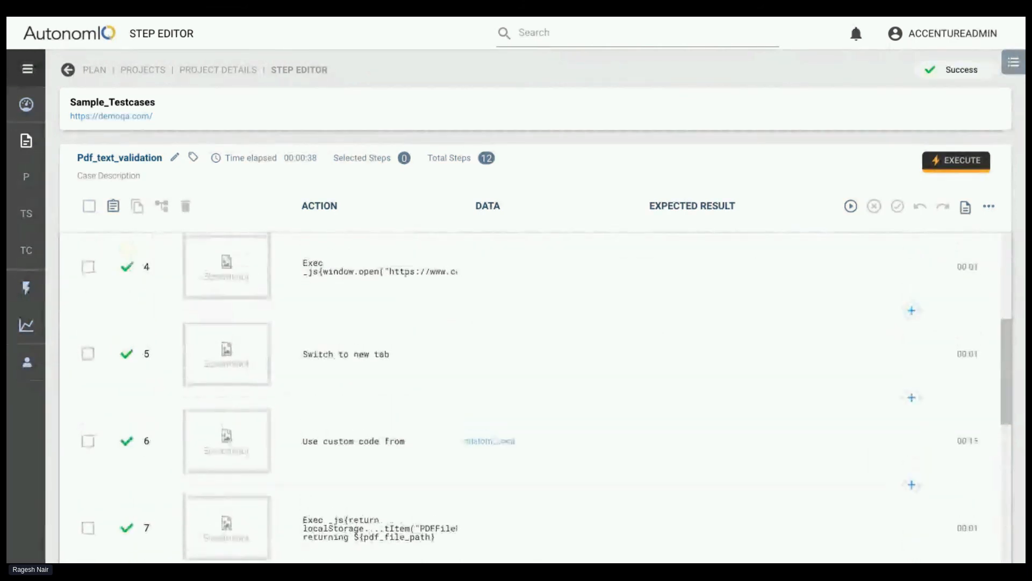
scroll(367, 419, up, 2)
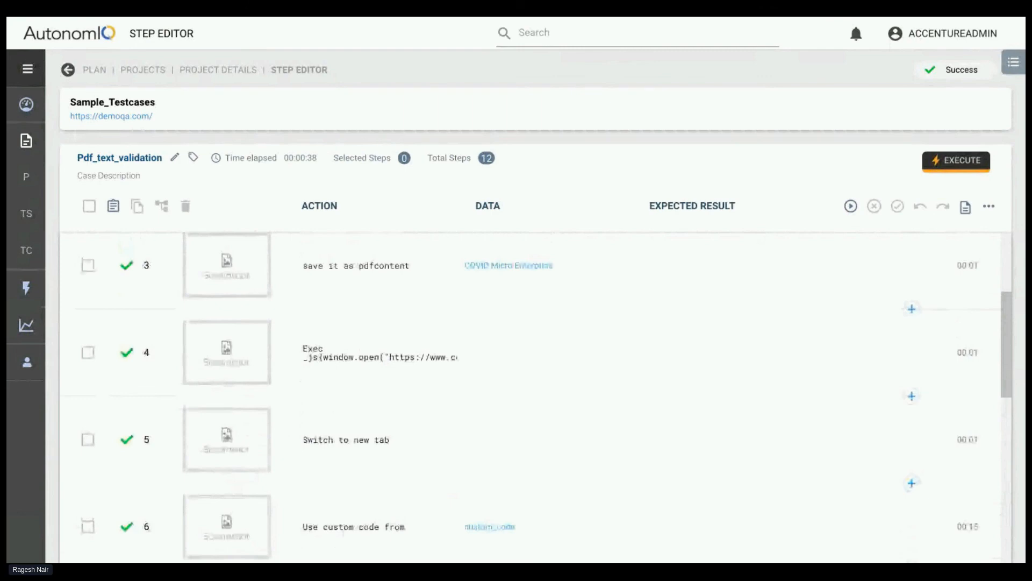
scroll(538, 396, down, 2)
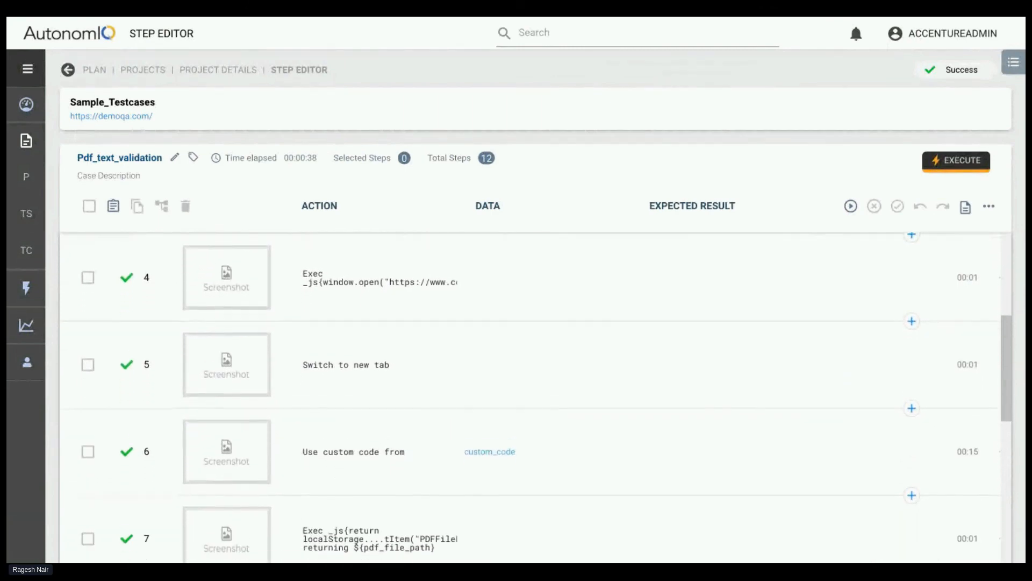
scroll(538, 396, down, 2)
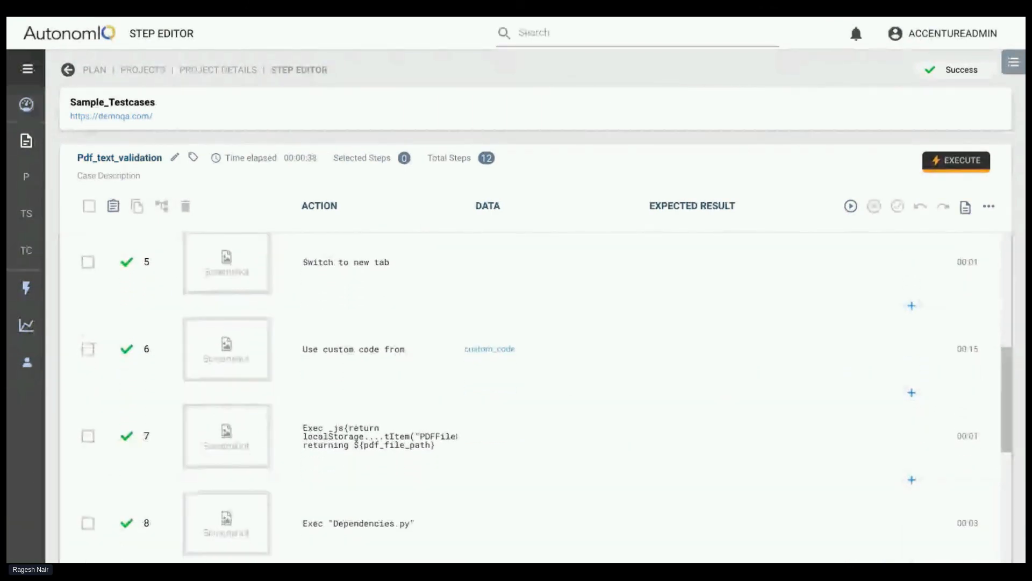
scroll(368, 433, up, 7)
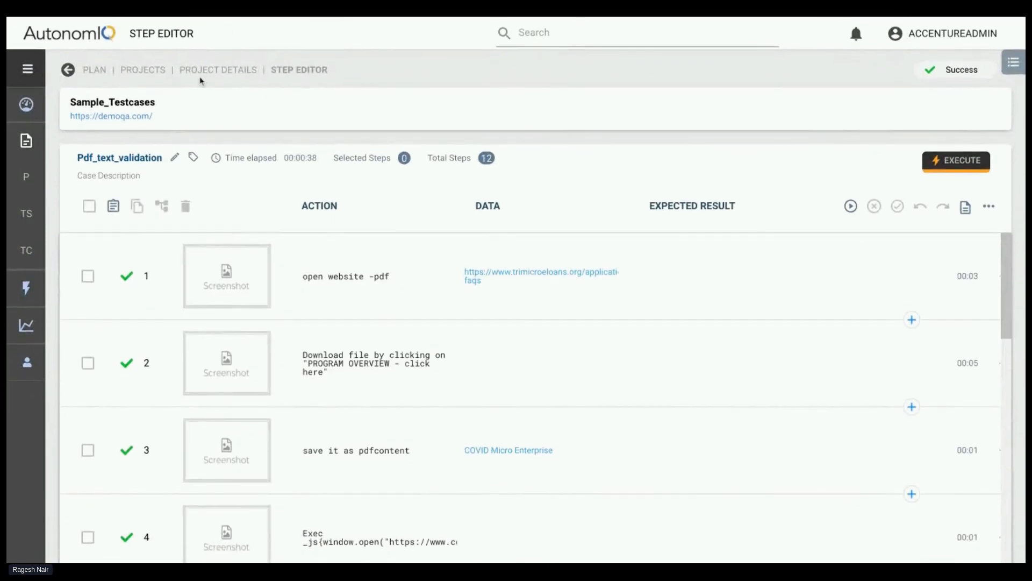
Return to the project's test cases, search for "hit tab", and clear the search
click(200, 70)
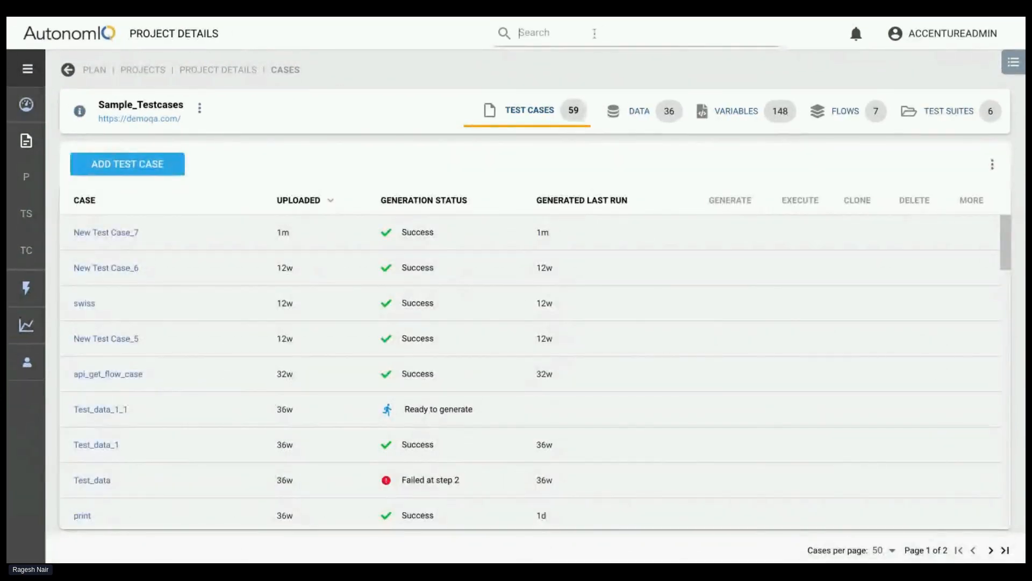
scroll(431, 382, down, 8)
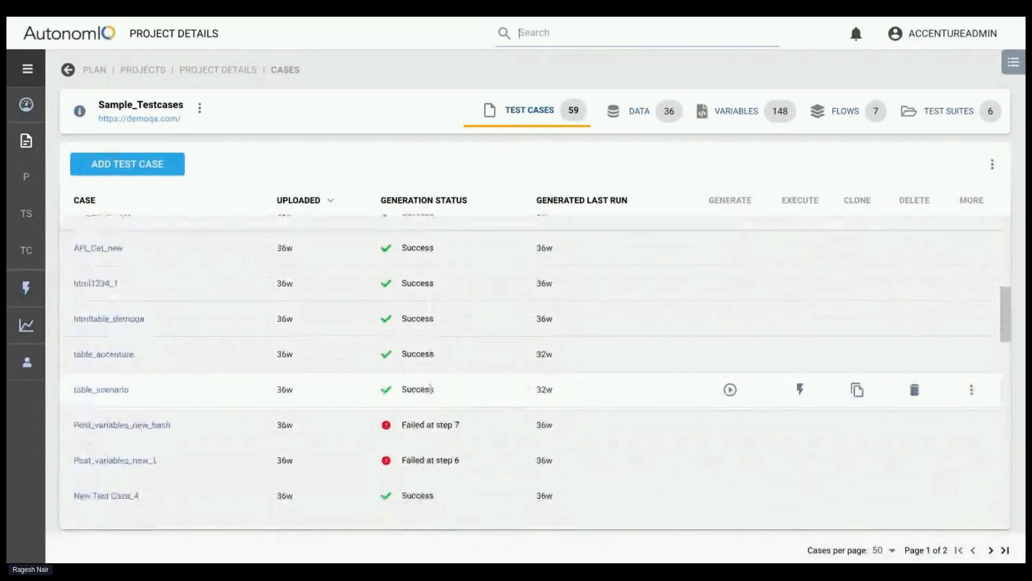
text(hit tab)
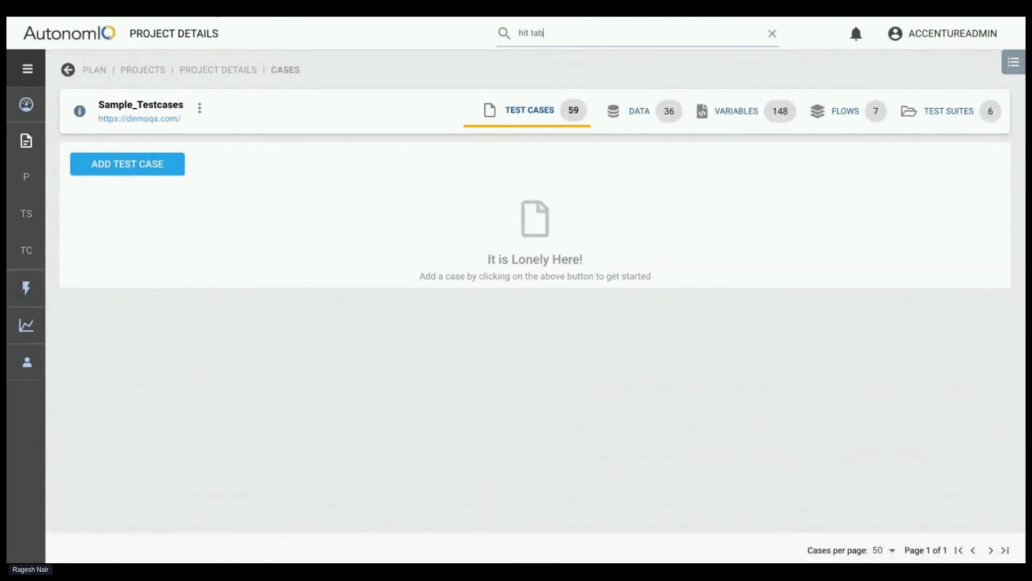
key(Tab)
triple_click(548, 34)
key(BackSpace)
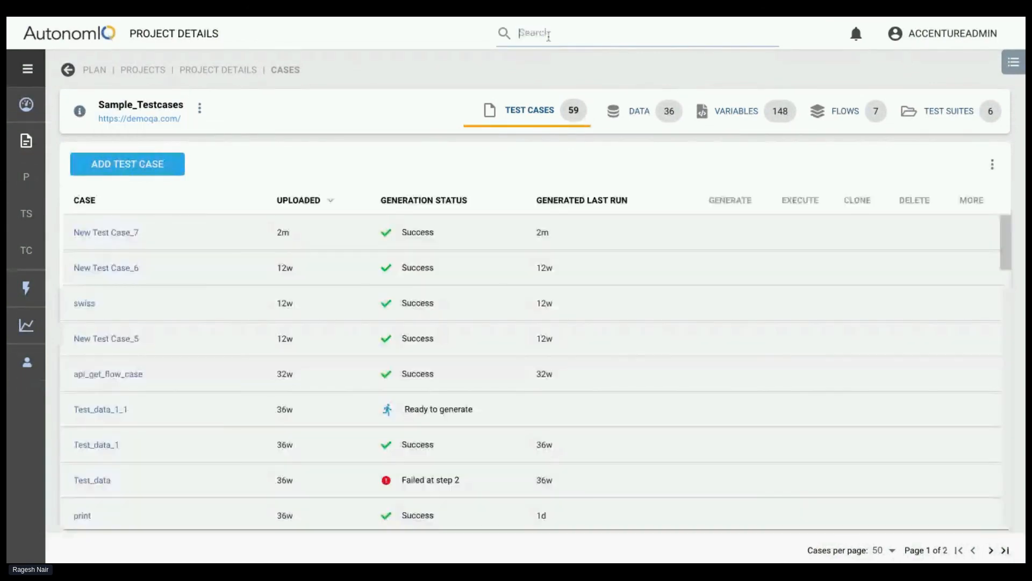
Search the test cases for pdf, reopen Pdf_text_validation, and find its custom code step
text(pdf)
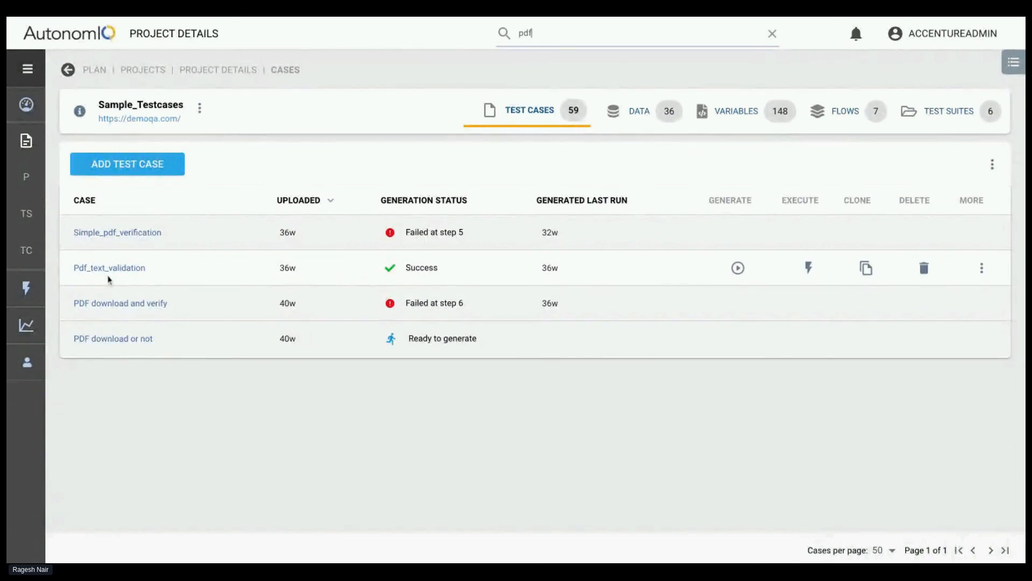
click(112, 268)
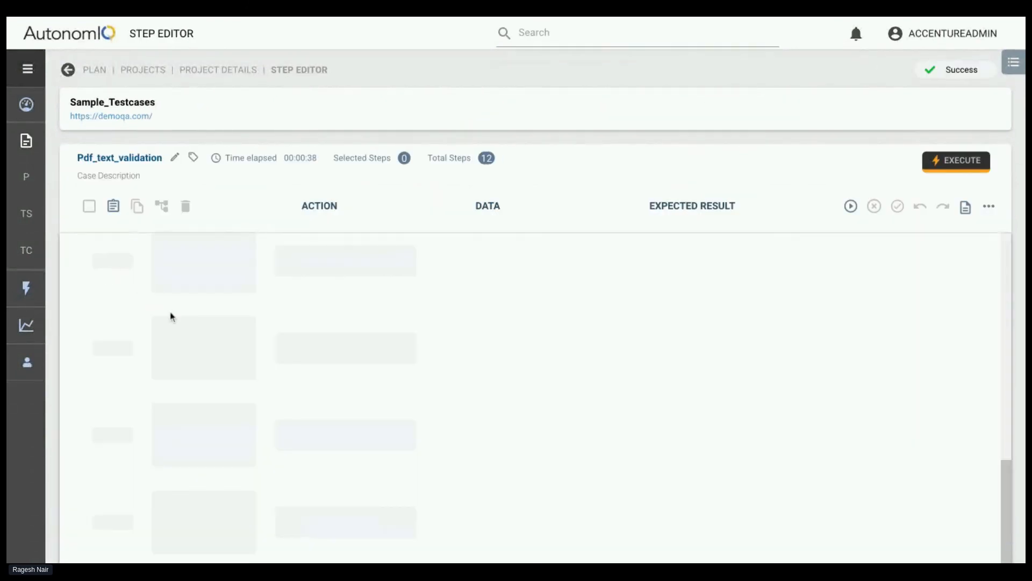
scroll(341, 320, down, 5)
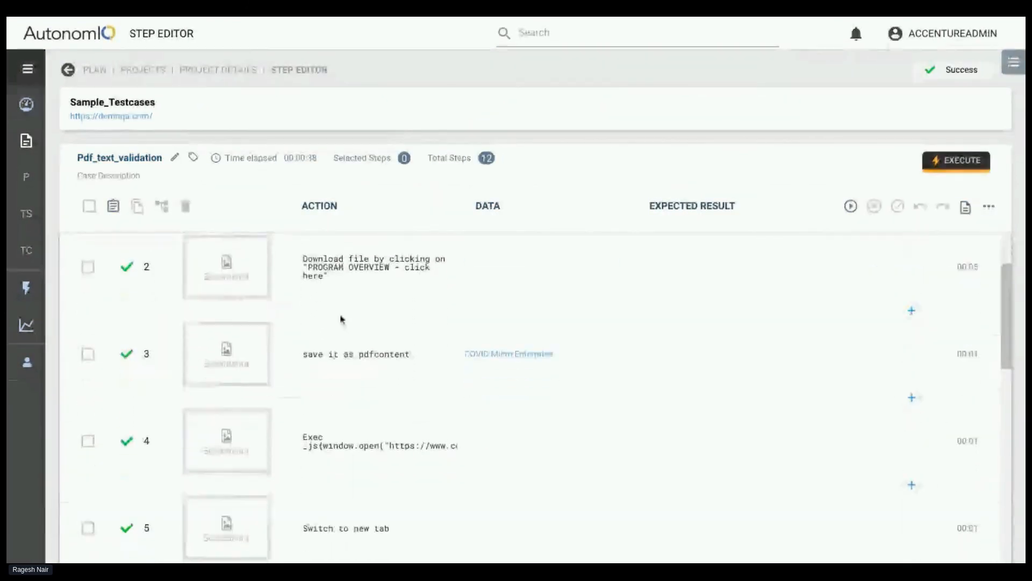
scroll(341, 320, down, 2)
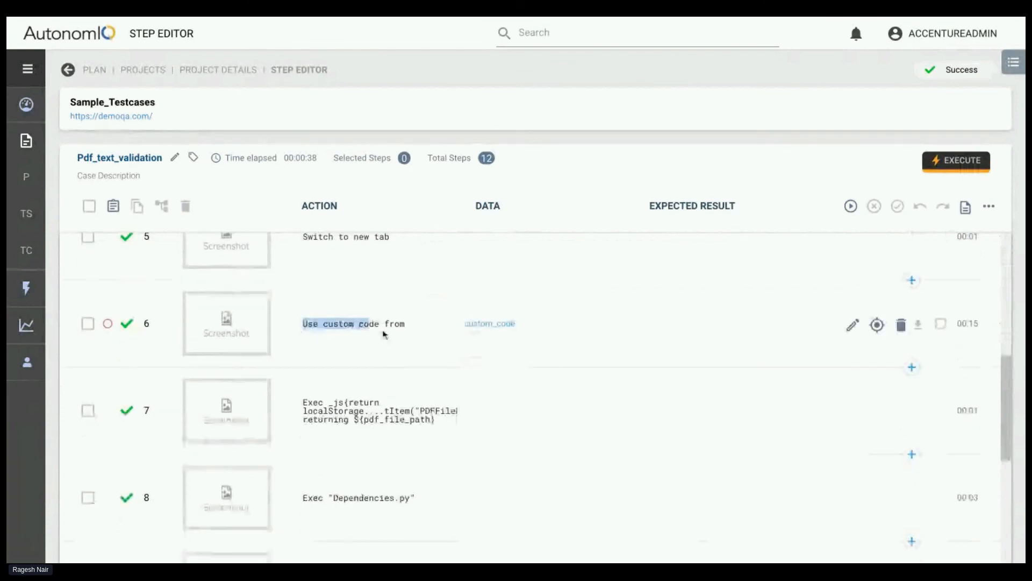
View the full action text and custom_code data of step 6, and close the text preview
click(369, 329)
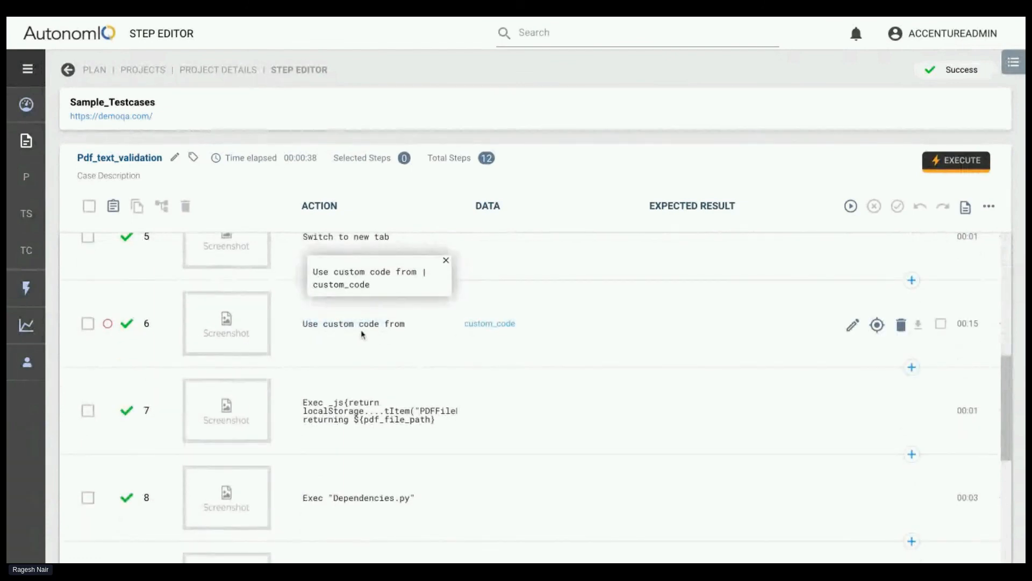
double_click(469, 328)
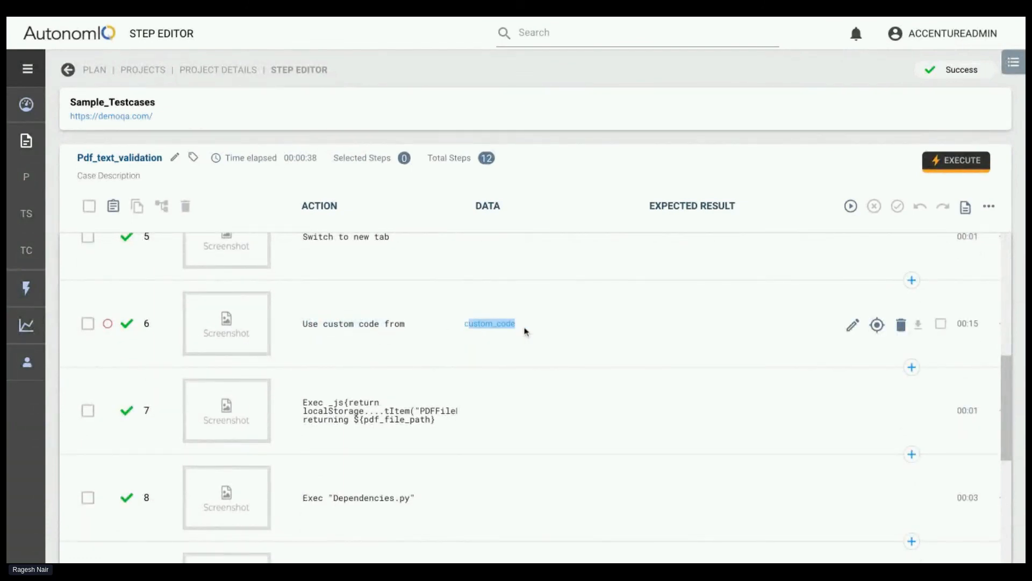
click(524, 329)
click(369, 331)
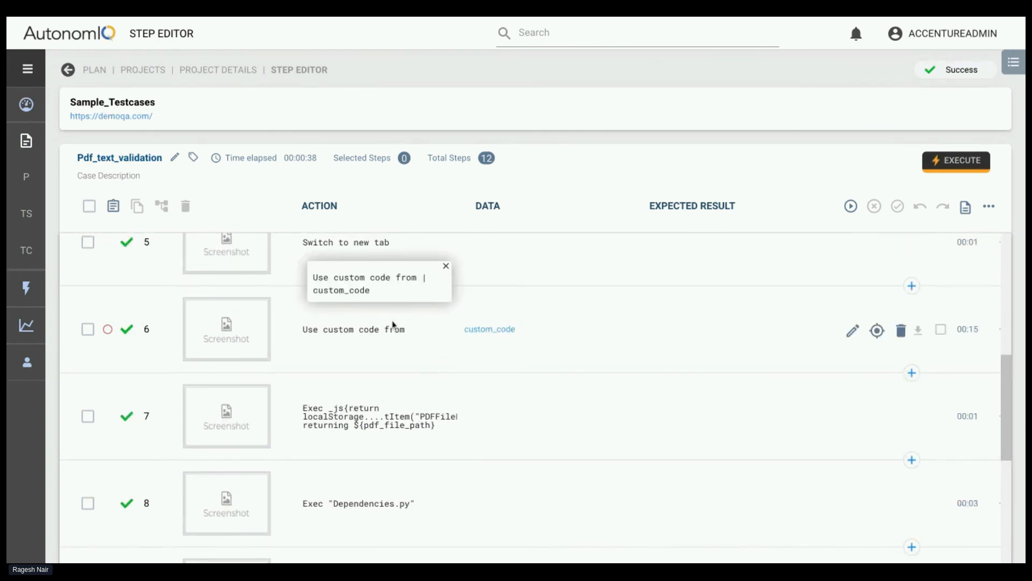
click(446, 266)
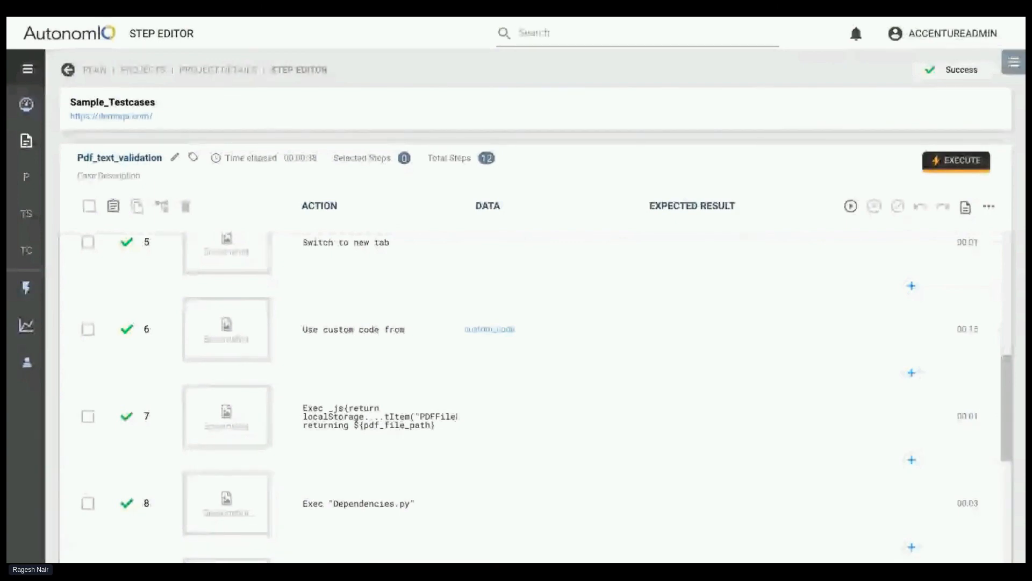
Inspect the JS template in the Code Editor from a blank step after step 6, close it, and return to the project's test cases
click(912, 373)
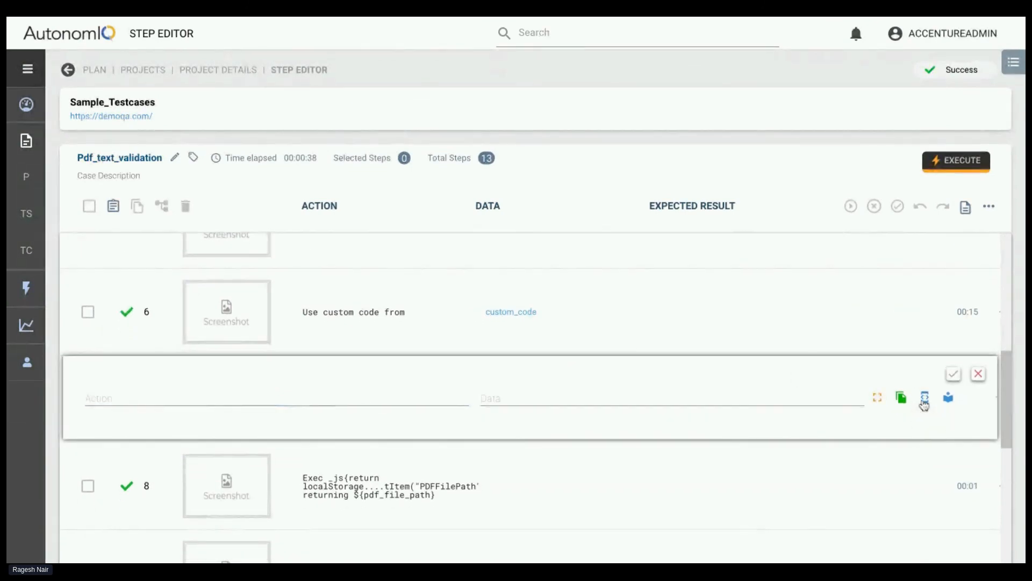
click(924, 400)
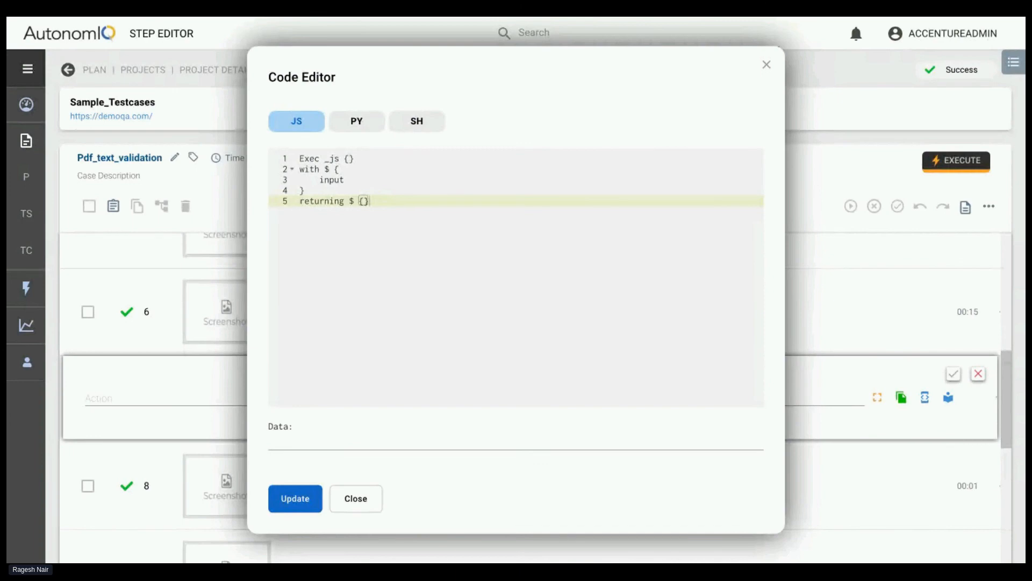
click(280, 440)
click(365, 500)
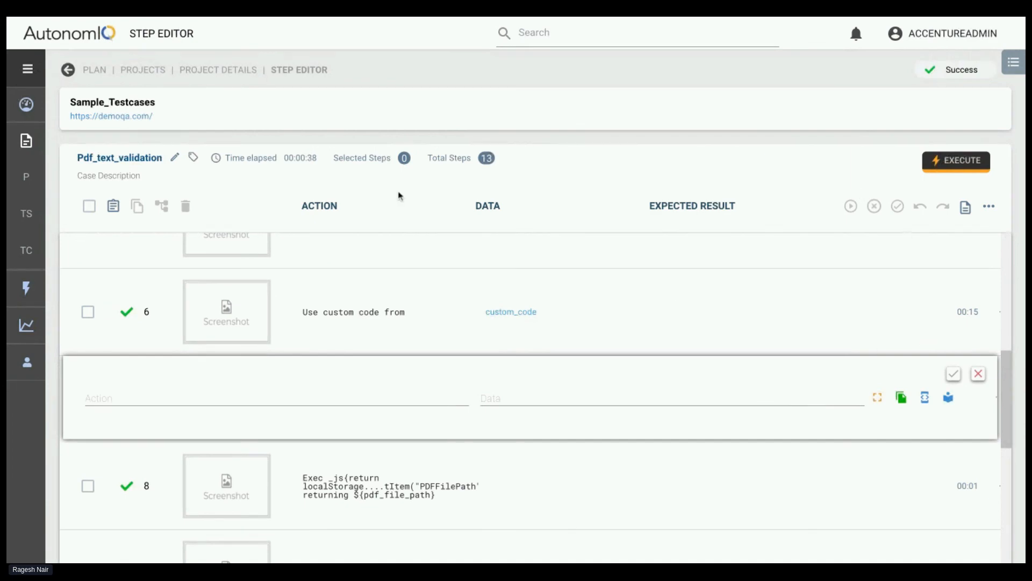
click(357, 16)
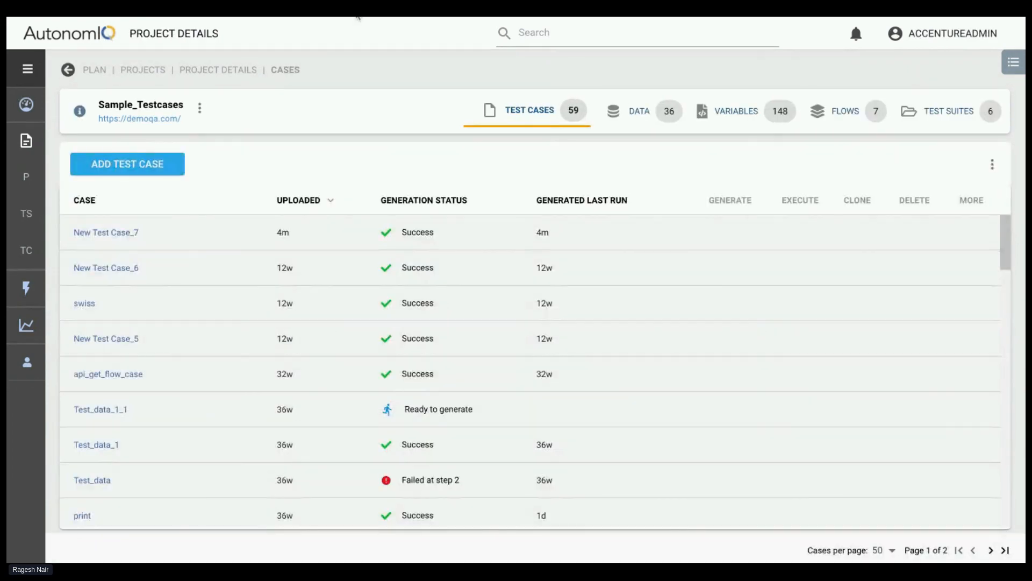